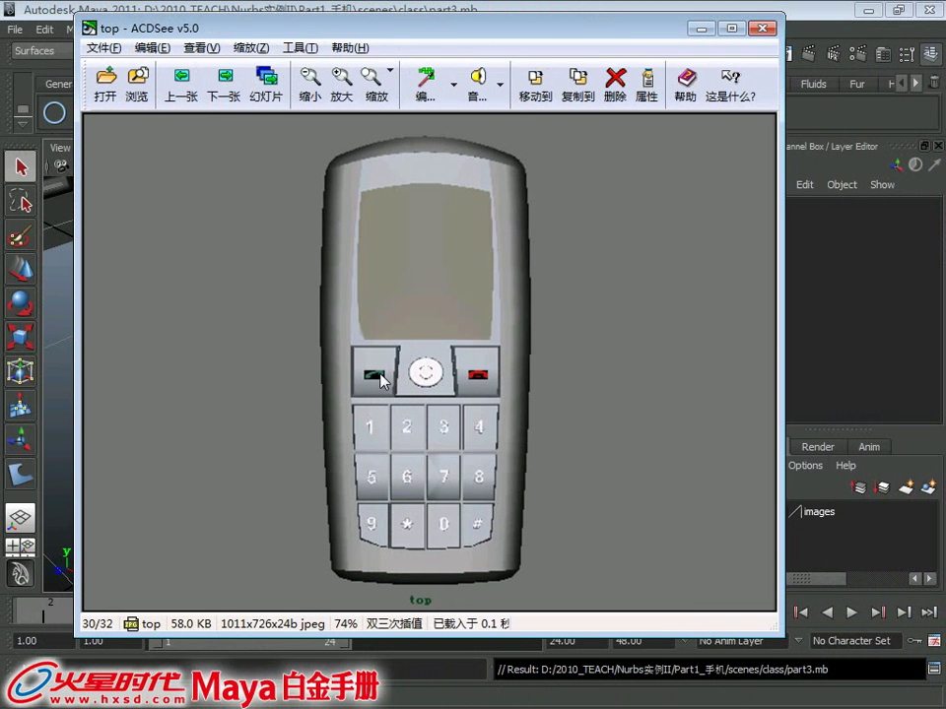
Scroll through the phone reference drawing in ACDSee, then minimize the viewer
scroll(399, 372, down, 2)
scroll(406, 364, up, 1)
scroll(406, 366, down, 1)
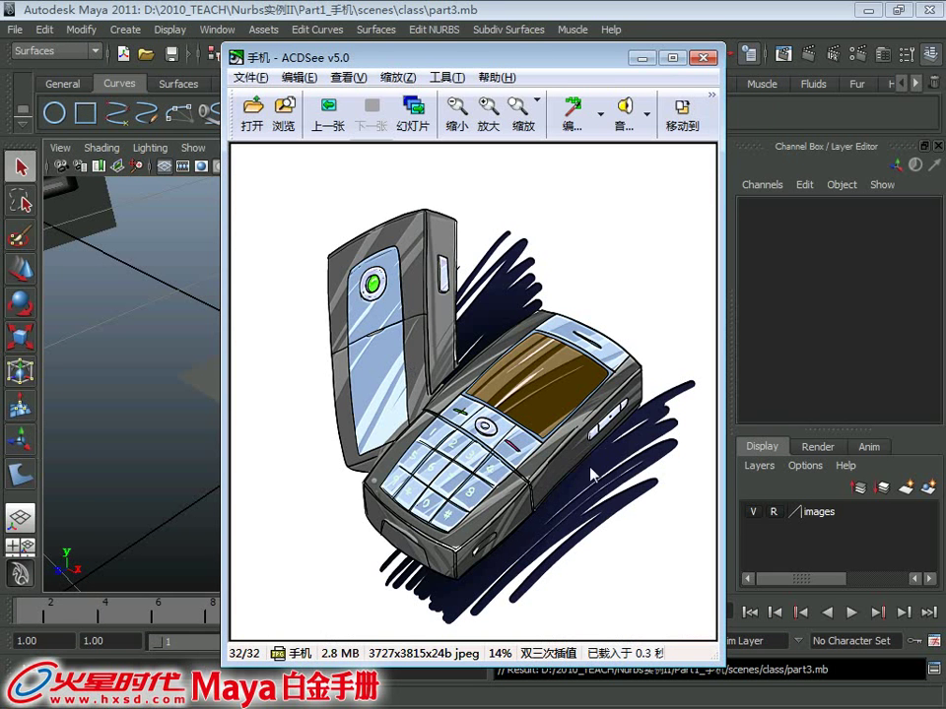
click(638, 61)
Orbit around the phone model and select its two lofted surfaces
mouse_move(394, 368)
alt+mouse_down()
mouse_move(416, 422)
mouse_move(503, 371)
mouse_move(462, 403)
alt+mouse_up()
click(477, 318)
mouse_move(477, 318)
alt+mouse_down()
mouse_move(390, 376)
mouse_move(429, 397)
mouse_move(390, 322)
alt+mouse_up()
click(452, 387)
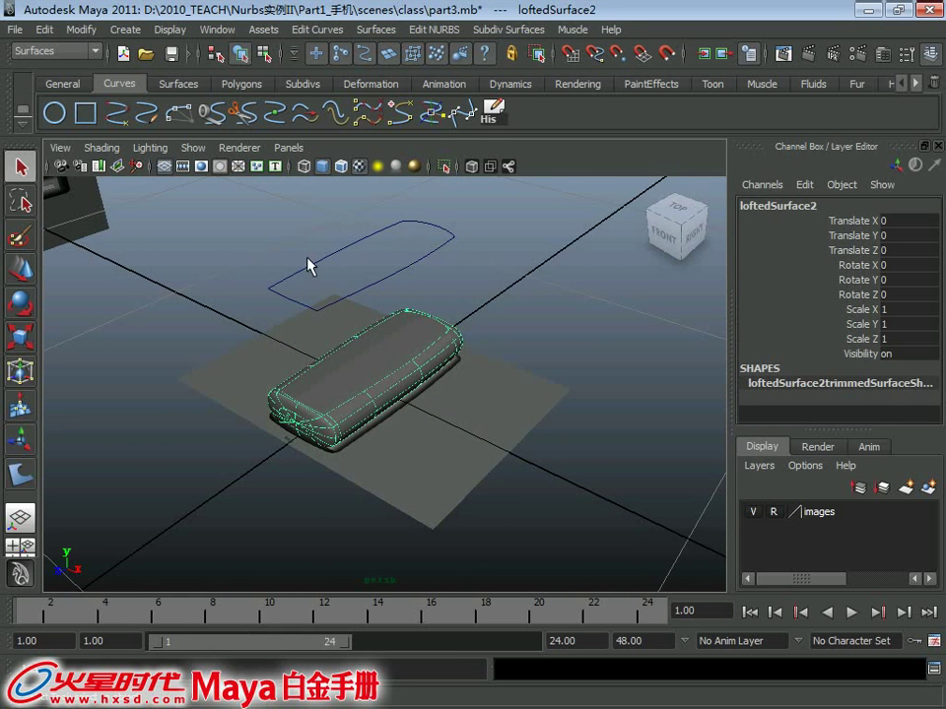
Delete the stray outline curve floating above the phone
mouse_move(308, 259)
alt+mouse_down()
mouse_move(432, 222)
mouse_move(303, 231)
alt+mouse_up()
drag(542, 320, 542, 316)
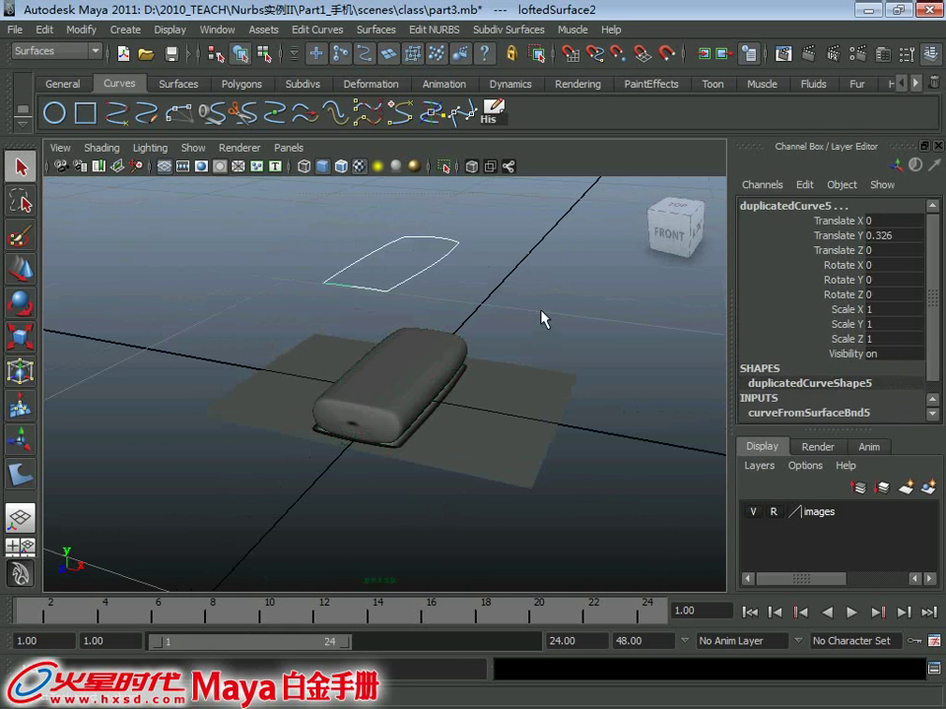
key(Delete)
Select the phone body and save the scene with Ctrl+S
mouse_move(416, 349)
alt+mouse_down()
mouse_move(377, 338)
mouse_move(404, 325)
alt+mouse_up()
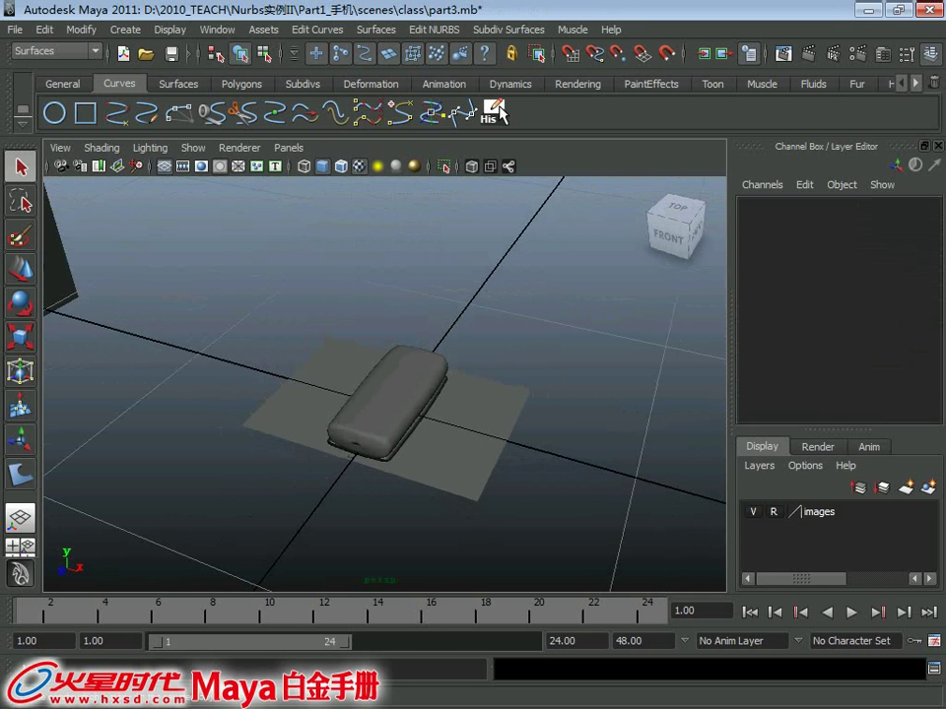
mouse_move(391, 391)
alt+mouse_down()
mouse_move(299, 348)
mouse_move(359, 348)
mouse_move(396, 390)
alt+mouse_up()
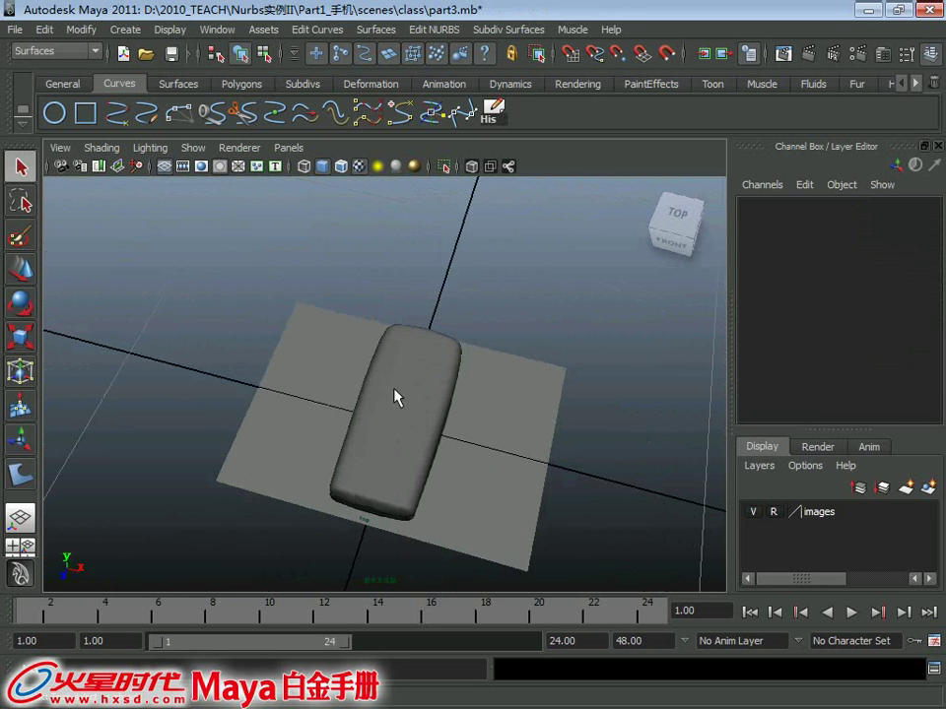
click(413, 399)
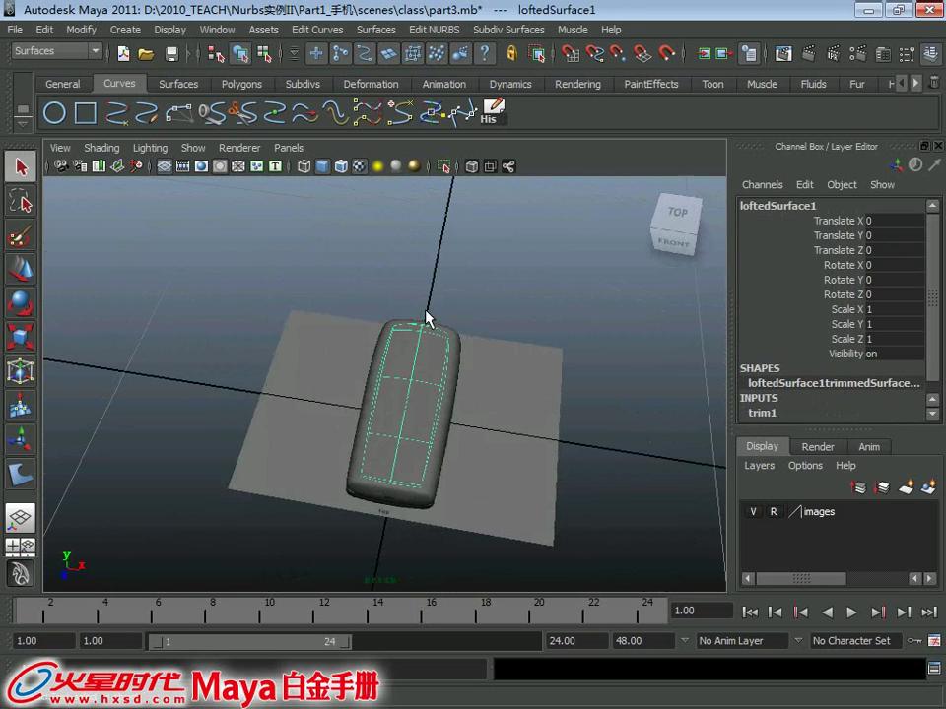
key(ctrl+s)
Switch to the top view, recheck the reference drawing, and create a NURBS square
alt+drag(423, 443, 319, 355)
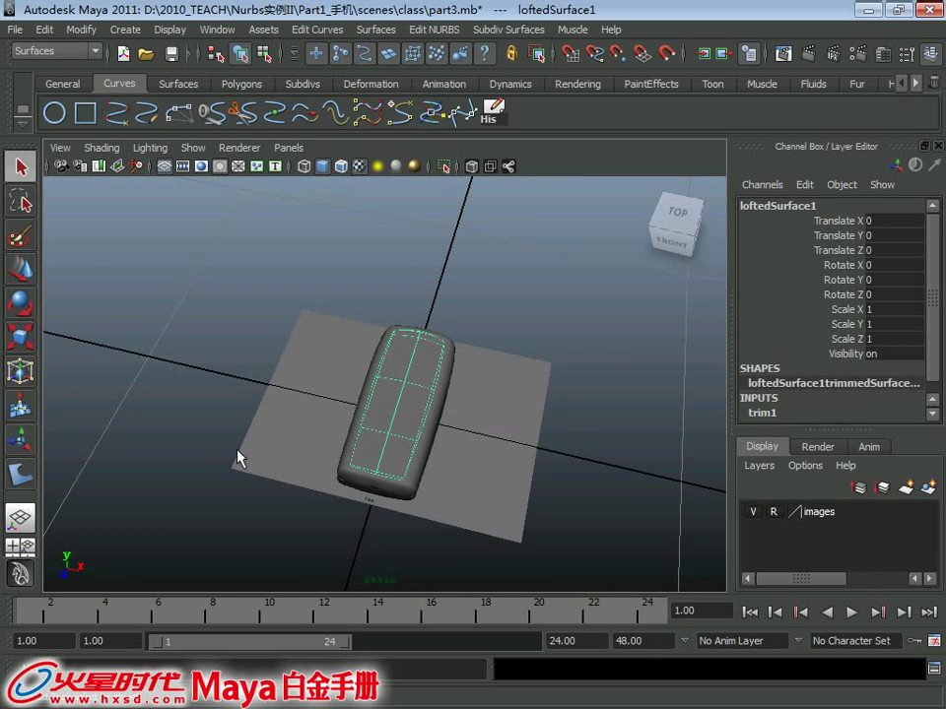
key(space)
key(space)
scroll(331, 407, up, 1)
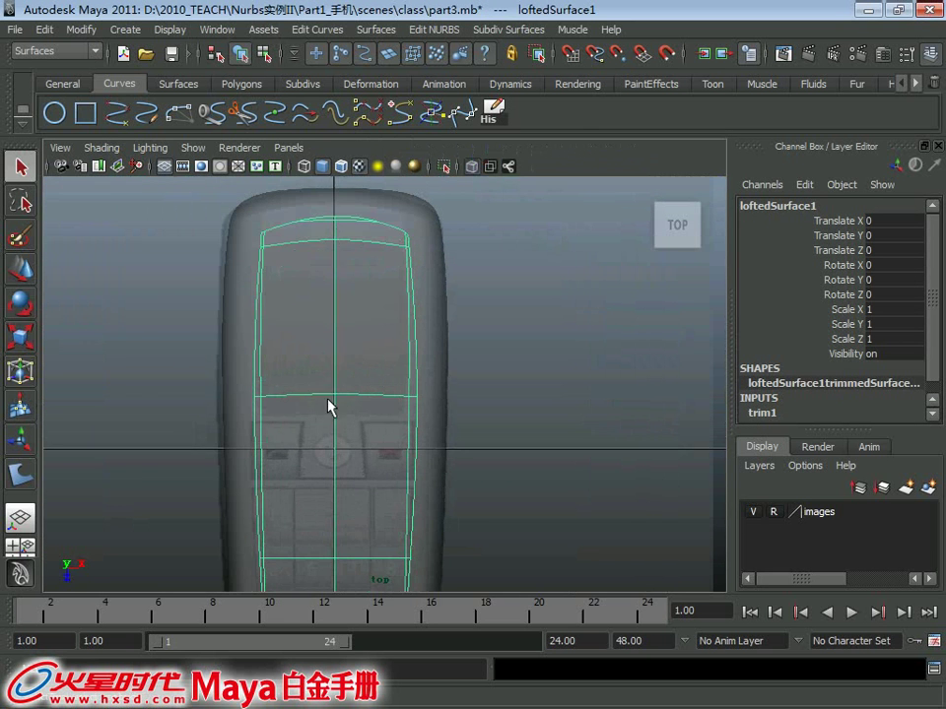
scroll(285, 236, up, 1)
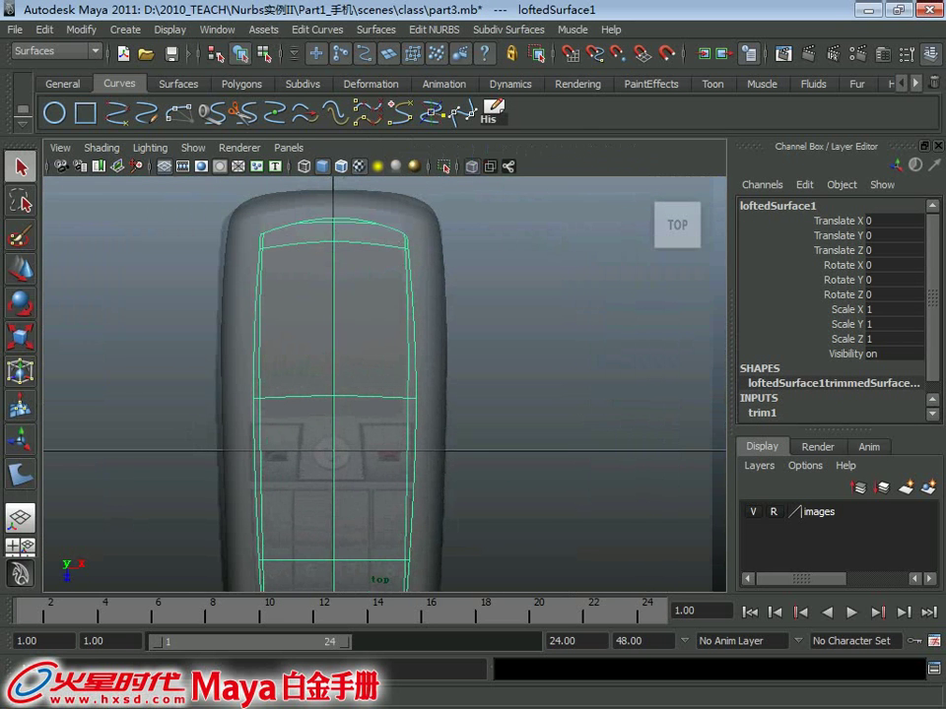
key(alt+Tab)
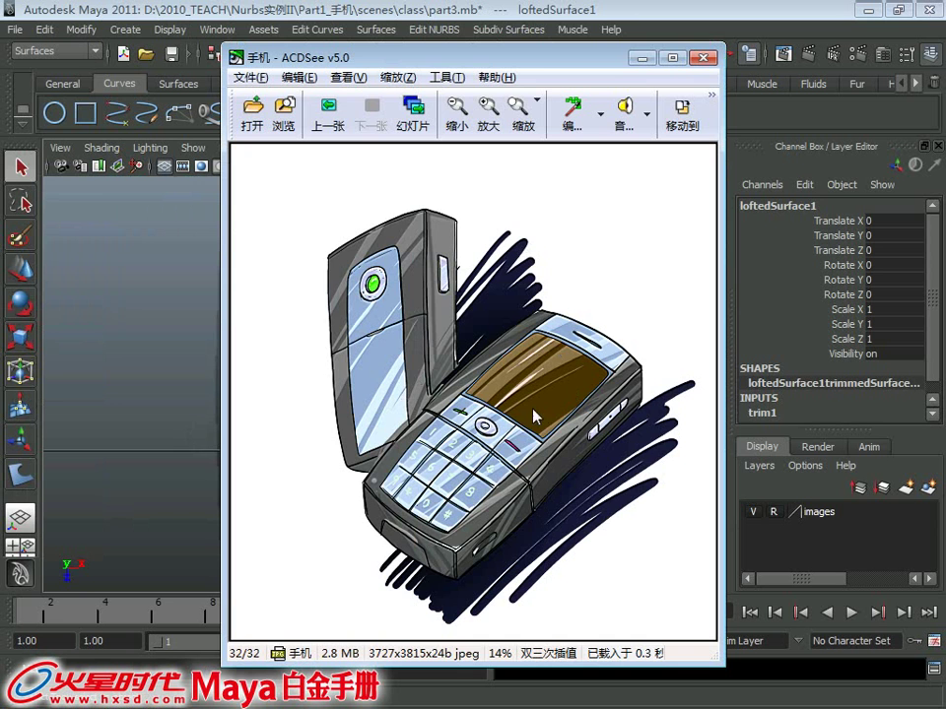
click(638, 63)
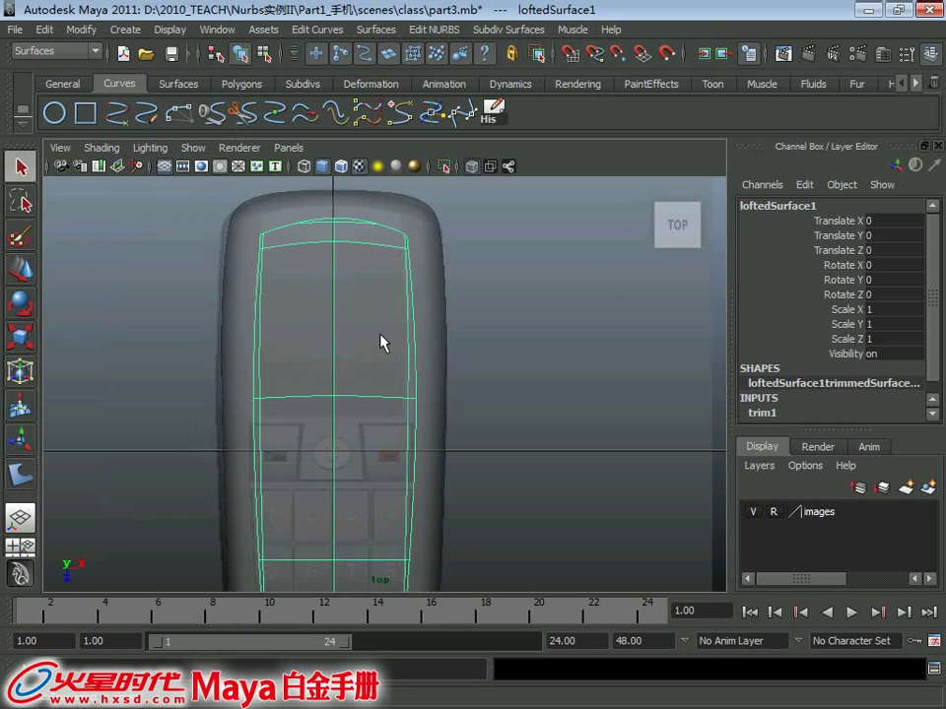
click(181, 357)
click(85, 113)
Scale the new square down to about 0.211 and move it up to Translate Z -0.156
scroll(275, 325, down, 5)
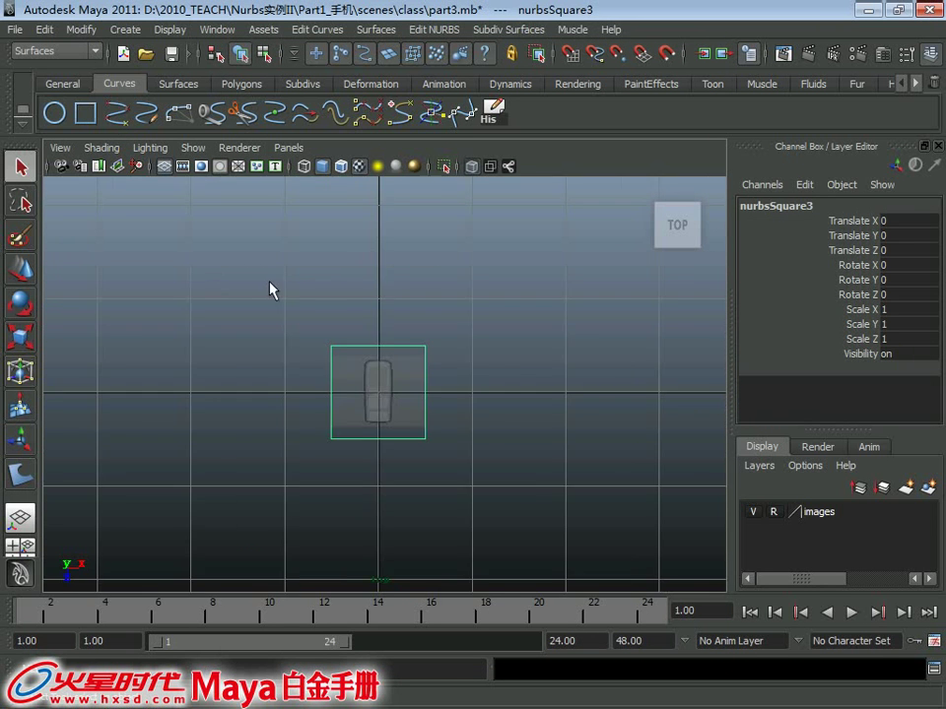
key(r)
middle_drag(345, 395, 308, 405)
mouse_move(309, 405)
alt+right_down()
mouse_move(422, 473)
mouse_move(432, 564)
alt+right_up()
key(w)
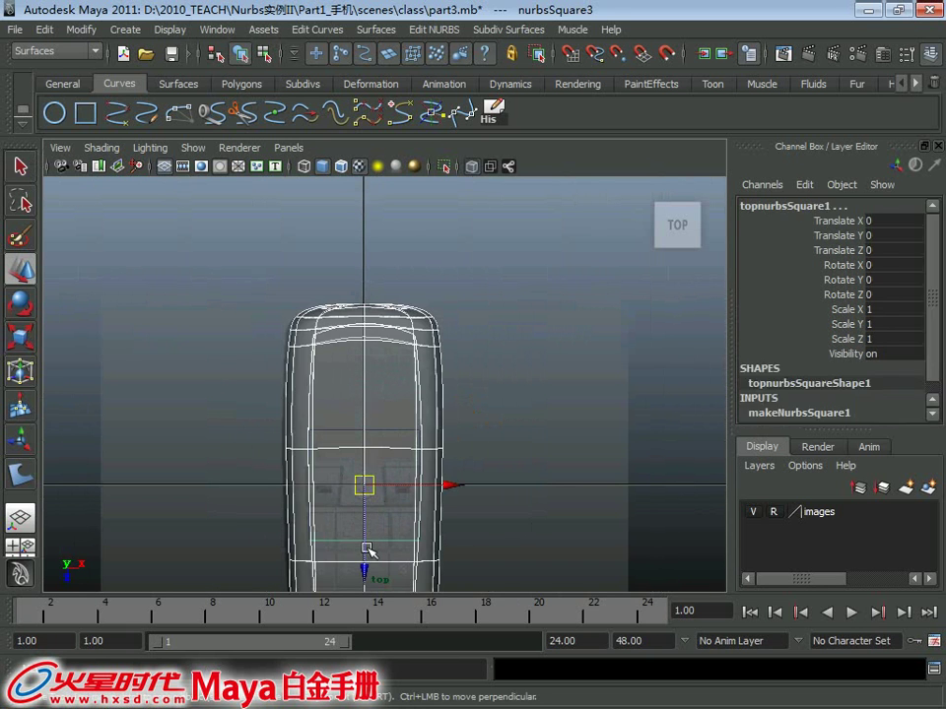
drag(370, 503, 371, 422)
Narrow the square to Scale X 0.203, then select one of its edge curves
mouse_move(371, 423)
alt+right_down()
mouse_move(415, 422)
mouse_move(443, 398)
alt+right_up()
key(r)
drag(476, 400, 471, 399)
alt+right_drag(381, 352, 359, 394)
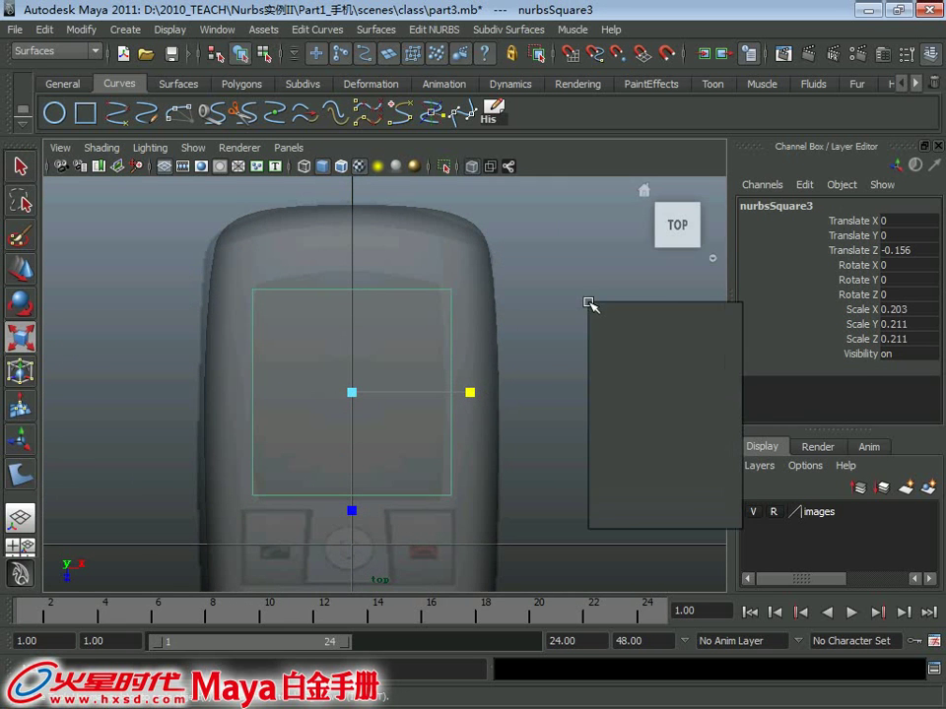
alt+right_drag(591, 305, 514, 292)
click(508, 366)
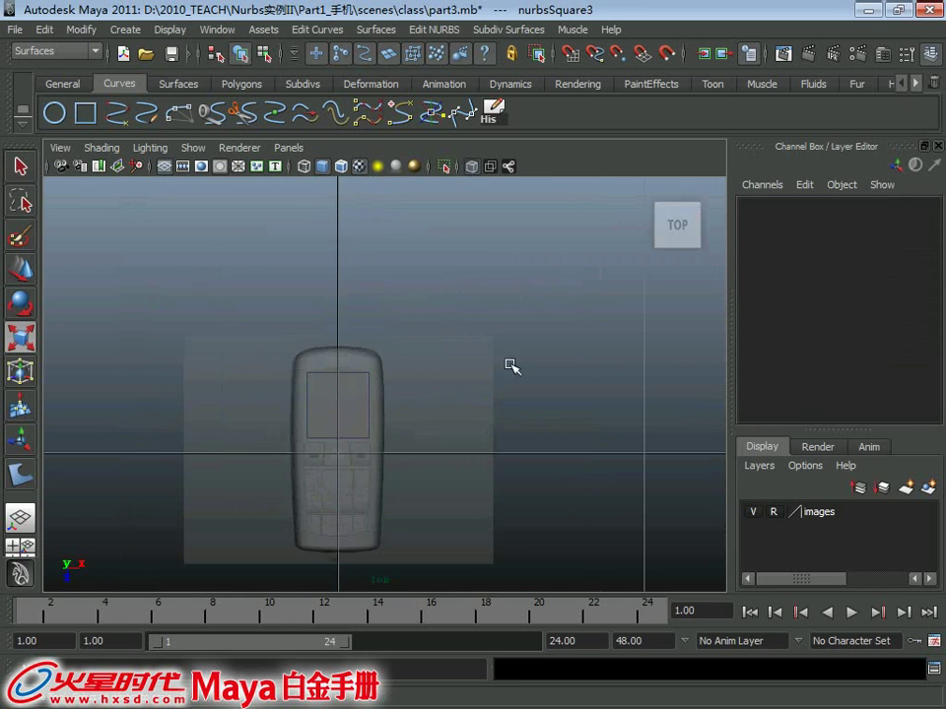
scroll(322, 298, up, 3)
drag(321, 297, 344, 292)
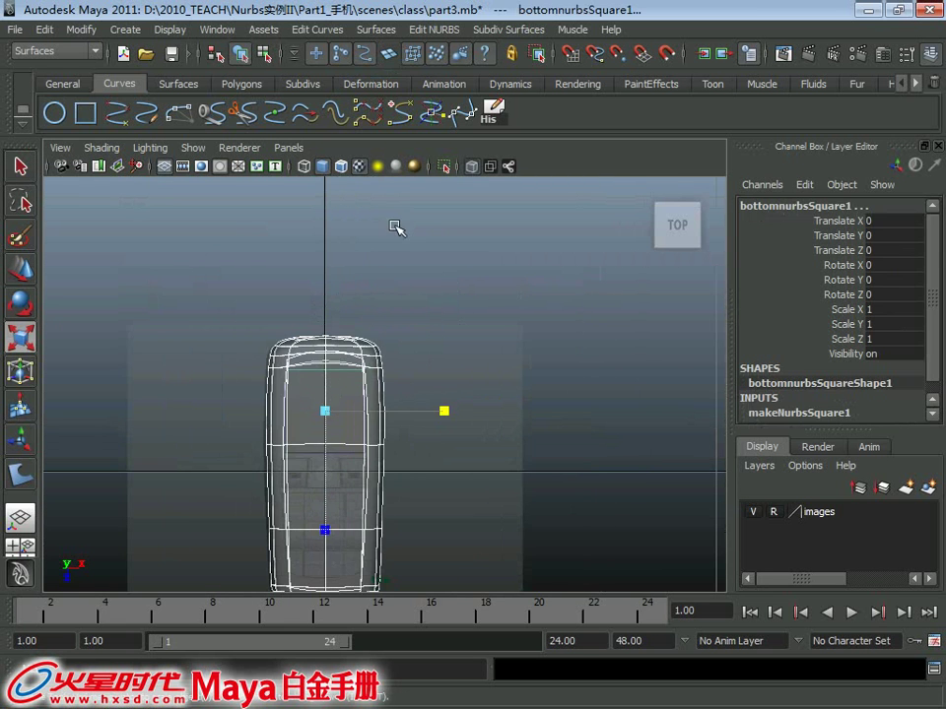
In shaded view, pull the top edge's middle CVs up so the edge bows upward
key(5)
alt+right_drag(323, 380, 428, 310)
right_click(520, 286)
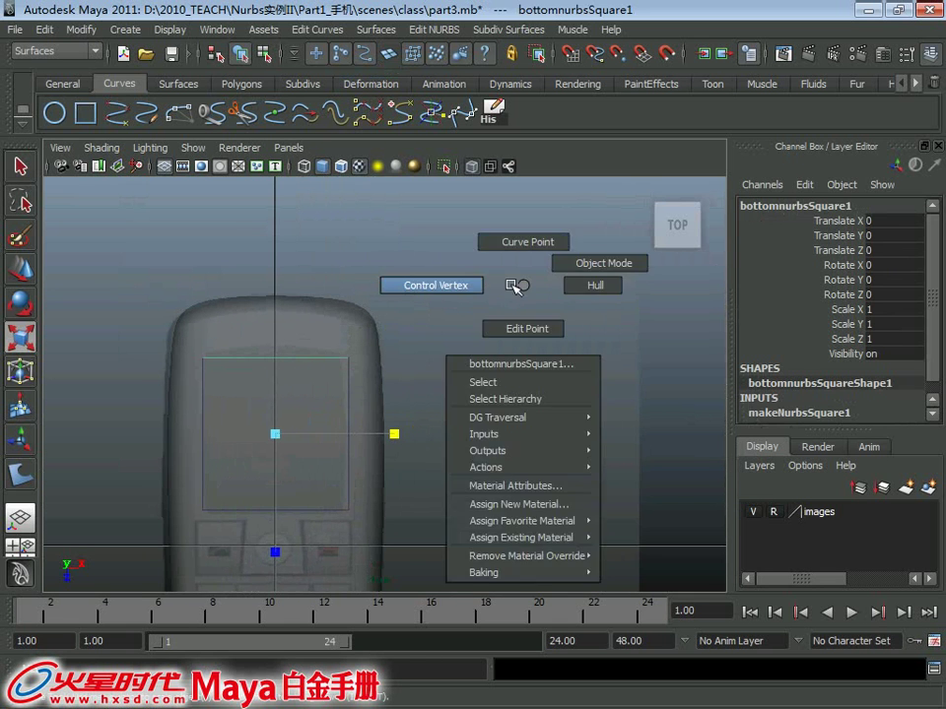
click(434, 285)
alt+middle_drag(301, 374, 321, 324)
mouse_move(321, 324)
mouse_down()
mouse_move(387, 424)
mouse_move(362, 413)
mouse_up()
Select the square's opposite bottom edge curve and bring up its component menu
alt+middle_drag(340, 440, 346, 388)
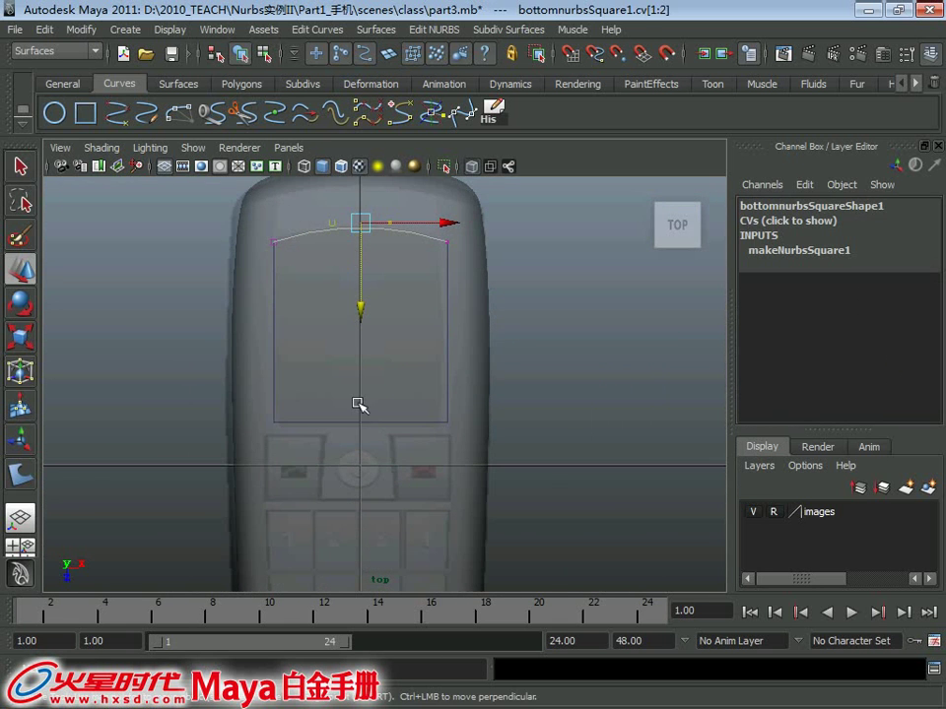
click(361, 425)
right_drag(316, 344, 247, 338)
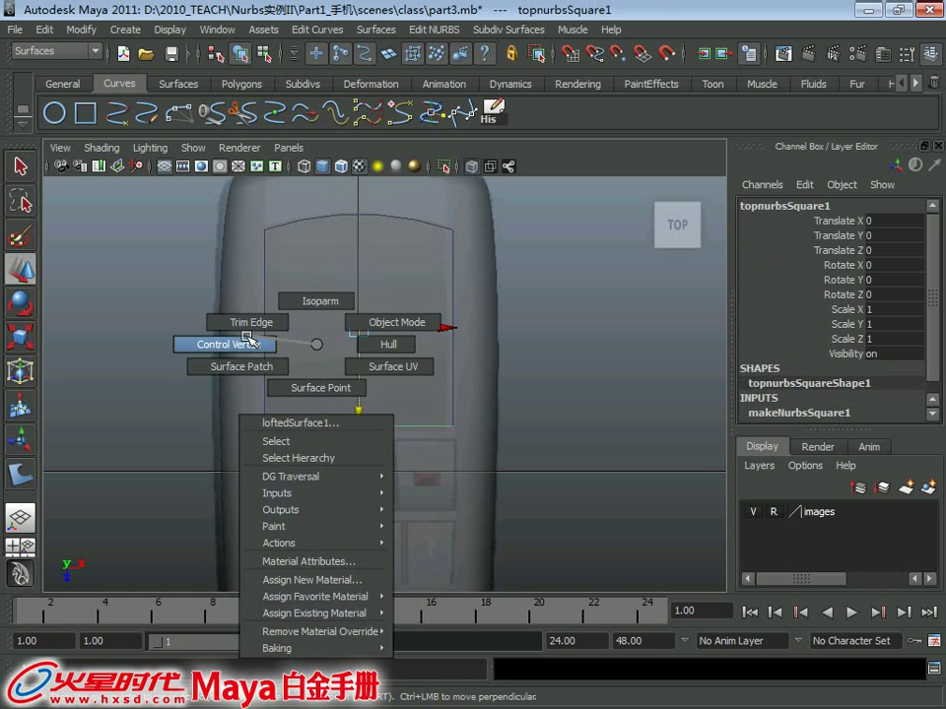
alt+middle_drag(319, 401, 256, 394)
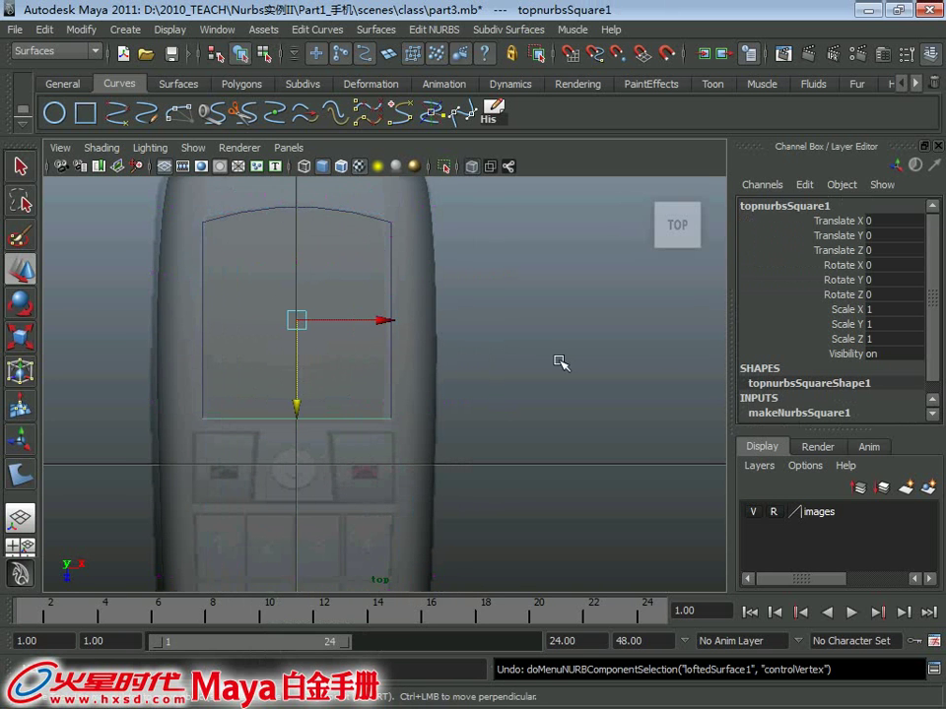
right_drag(561, 355, 500, 352)
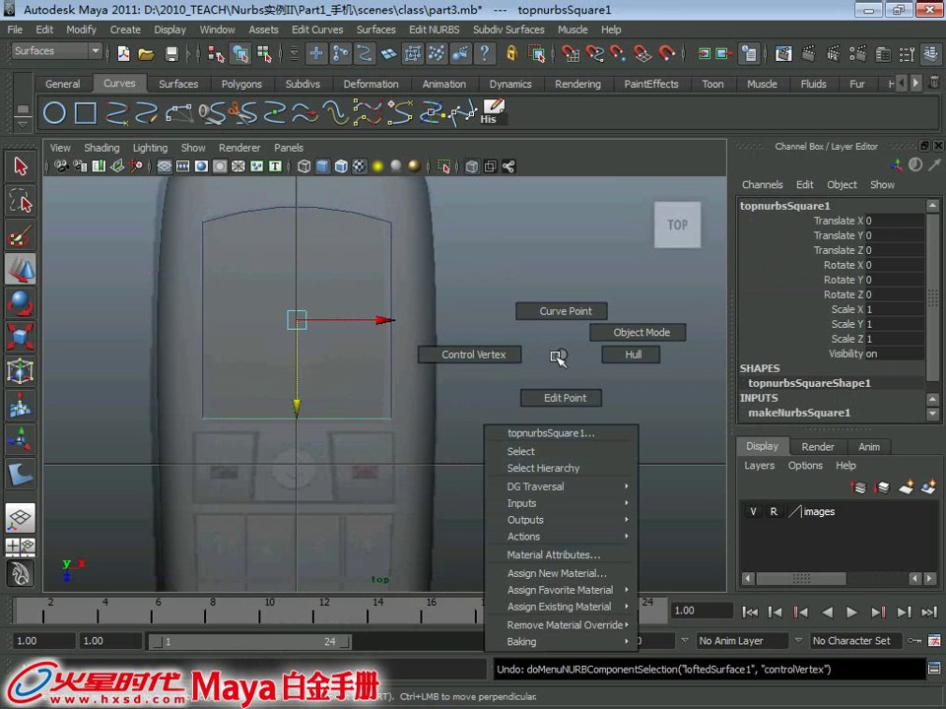
right_drag(558, 356, 300, 438)
right_click(342, 446)
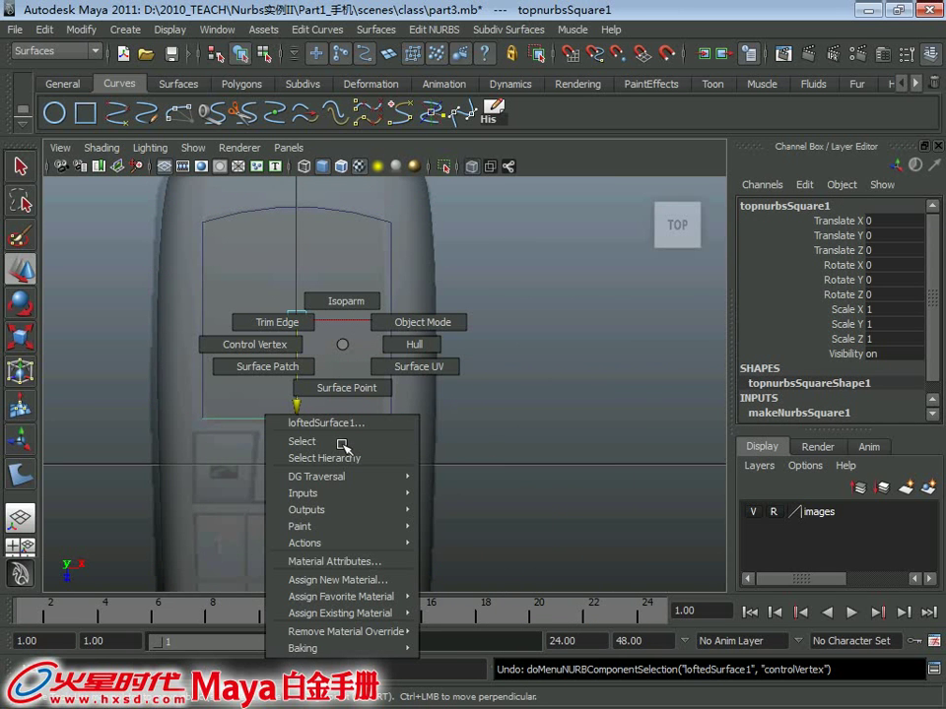
click(415, 366)
Switch the bottom edge to Control Vertex mode and pull its middle CVs down slightly
right_drag(519, 307, 431, 308)
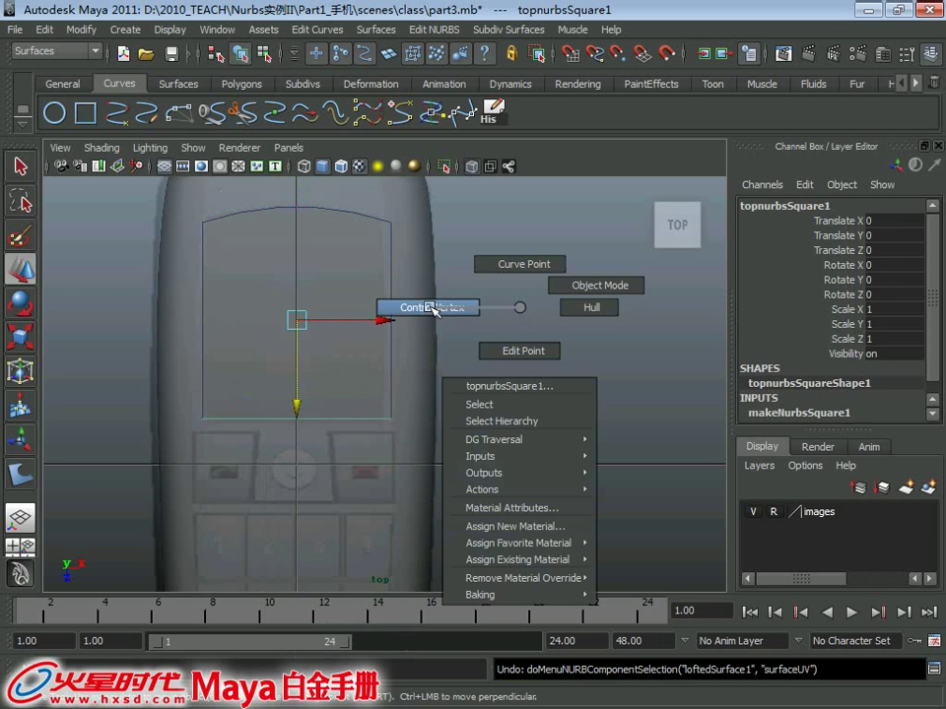
scroll(281, 449, up, 3)
scroll(338, 355, up, 2)
click(402, 375)
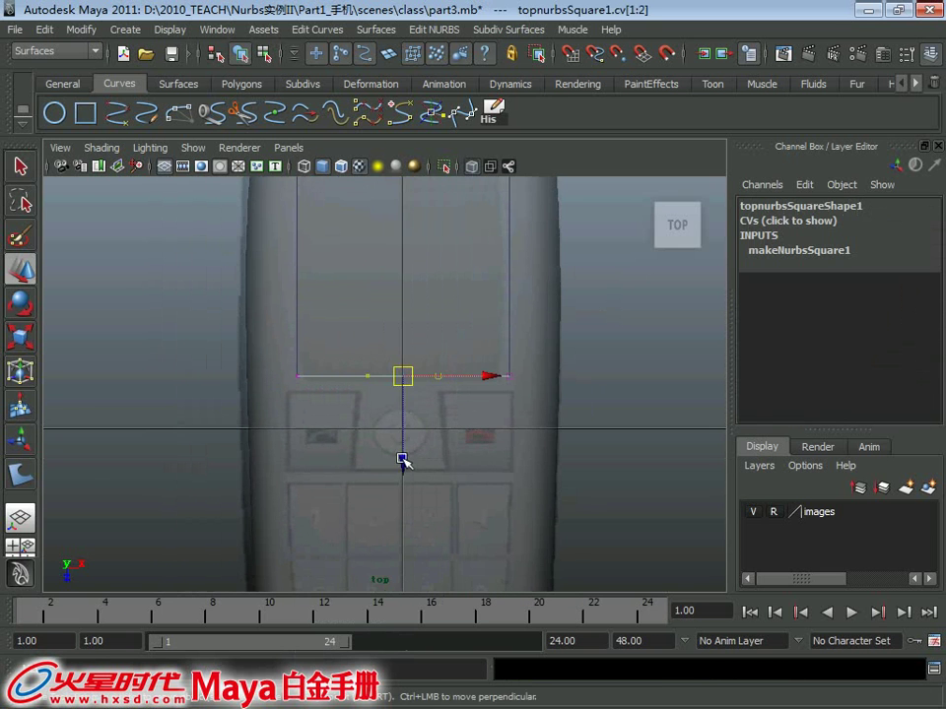
drag(402, 458, 403, 465)
scroll(403, 465, up, 1)
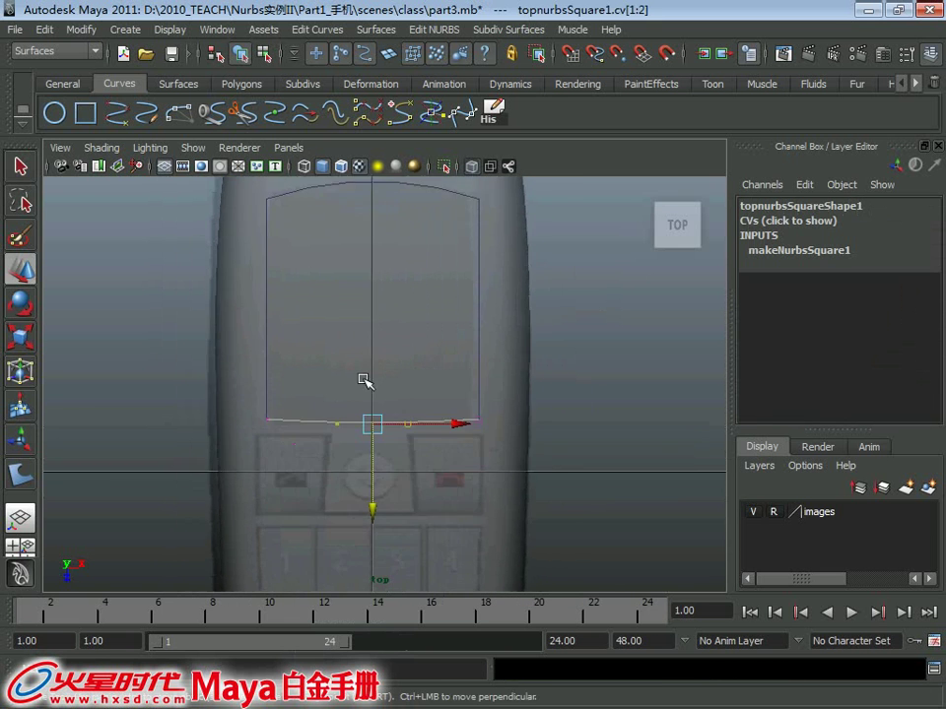
mouse_move(293, 455)
alt+middle_down()
mouse_move(332, 522)
mouse_move(363, 457)
alt+middle_up()
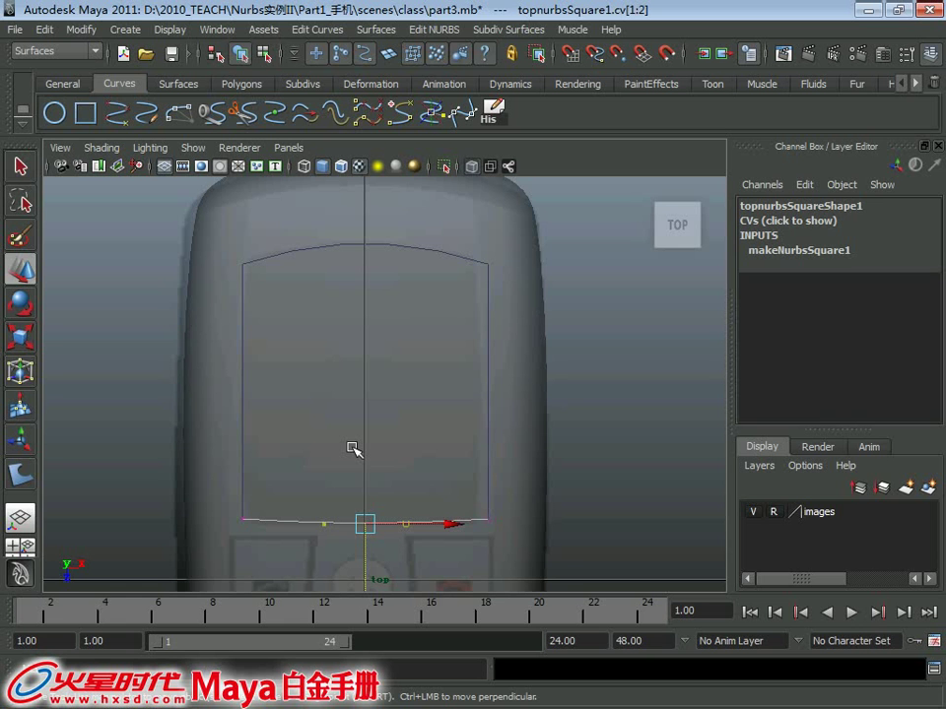
Return to object mode, clear the selection, and frame the phone with its screen outline
key(F8)
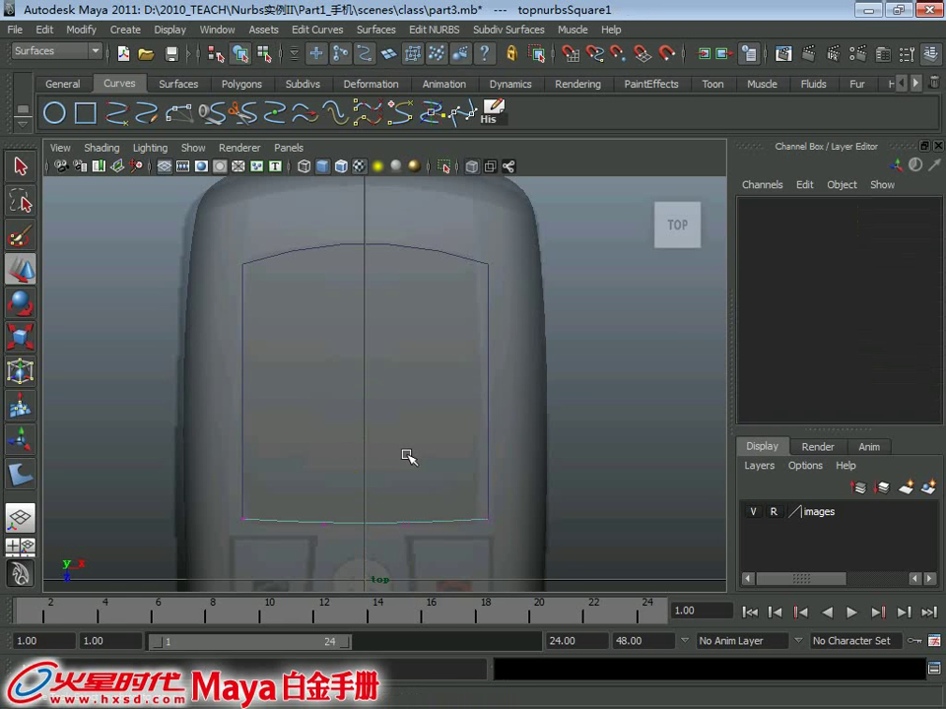
click(513, 437)
key(ctrl+z)
click(512, 433)
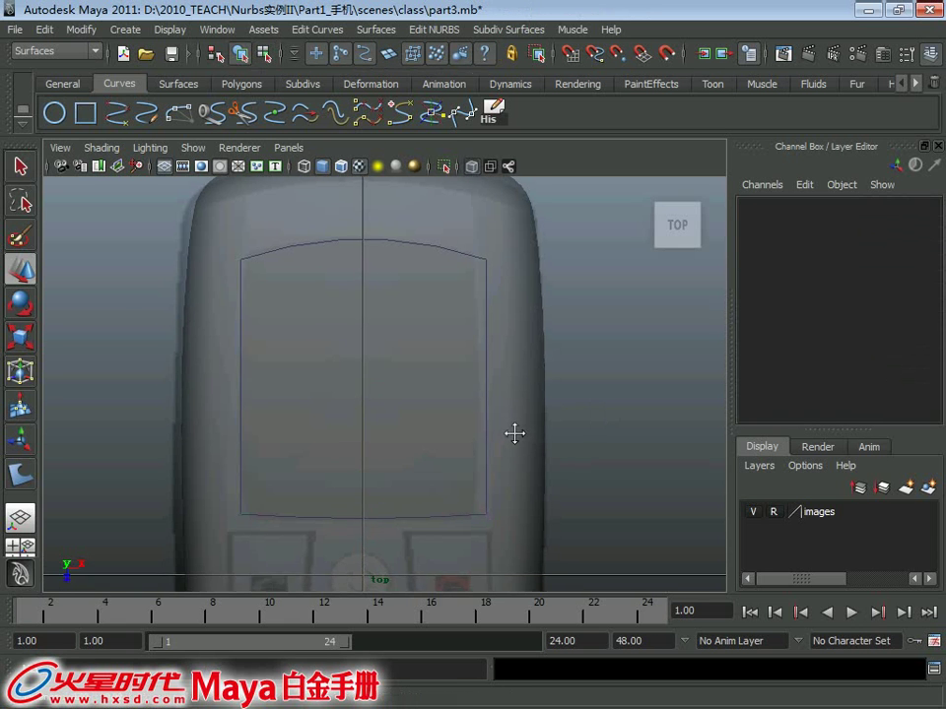
alt+right_drag(512, 433, 463, 409)
alt+middle_drag(463, 410, 427, 420)
alt+right_drag(427, 419, 435, 428)
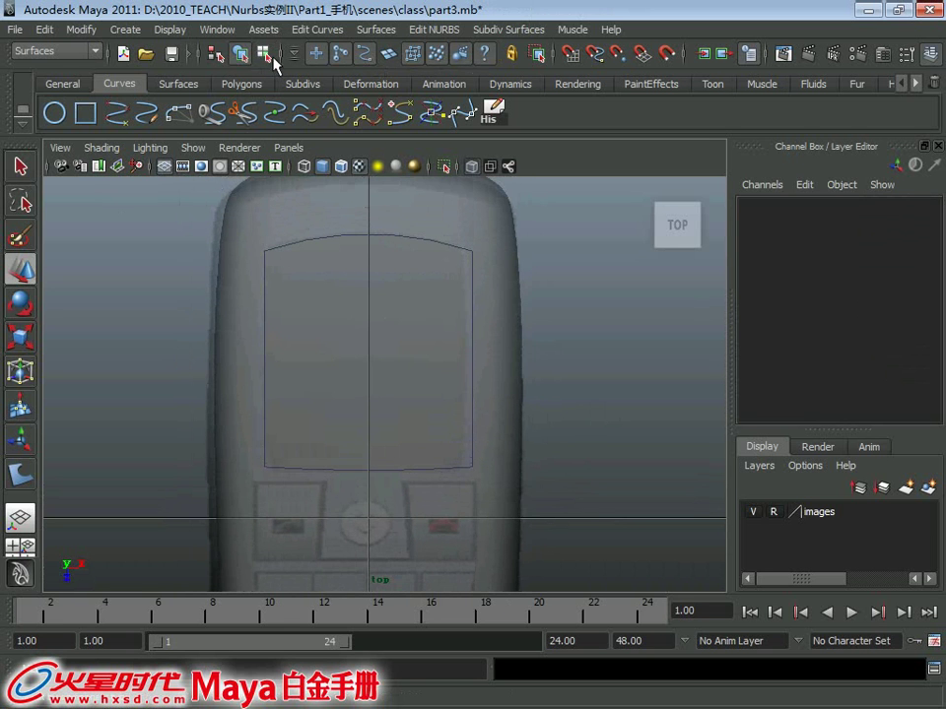
Select the whole nurbsSquare3 group in object selection mode
click(216, 56)
click(328, 279)
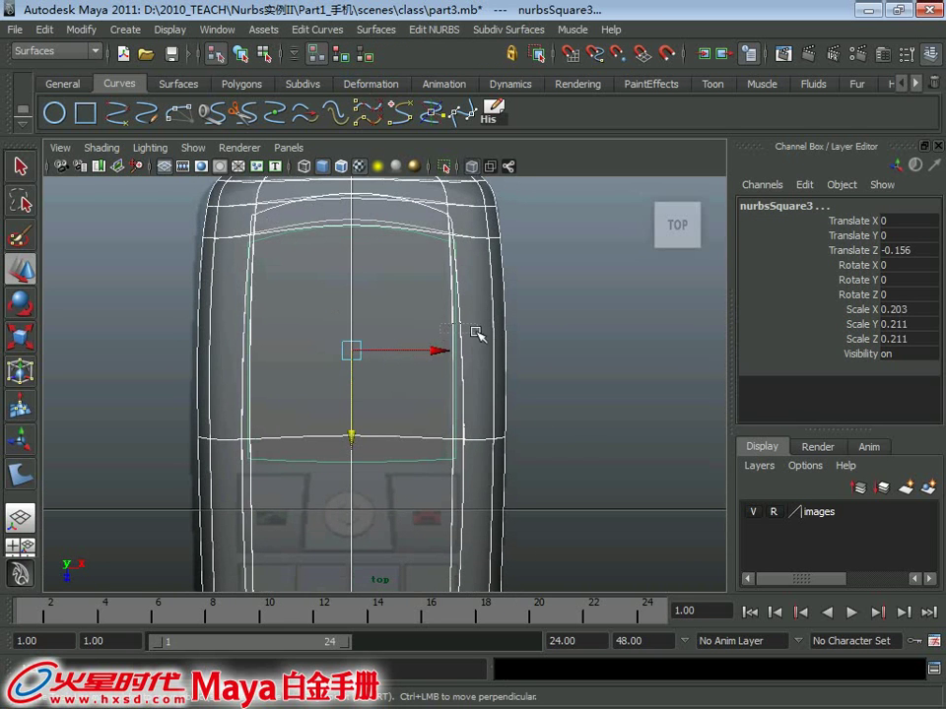
click(566, 349)
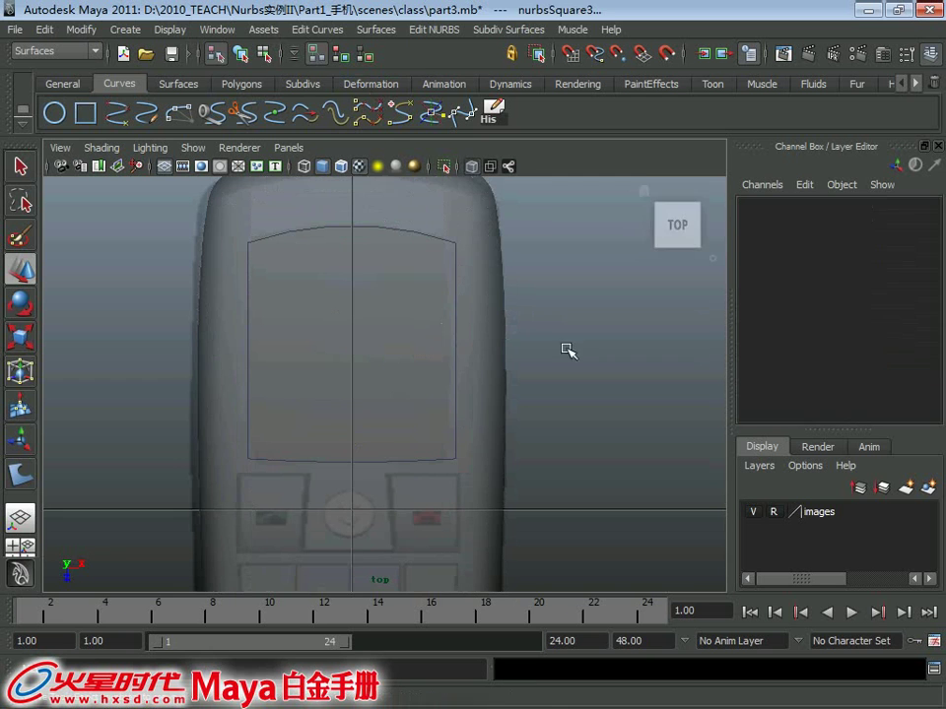
click(242, 57)
click(472, 360)
key(Up)
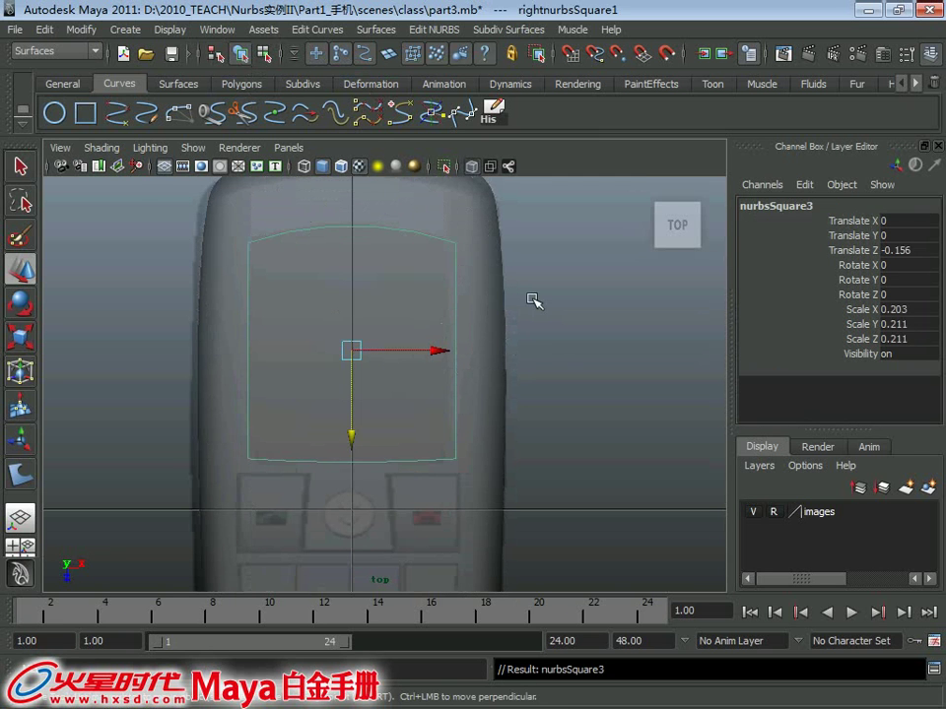
key(Down)
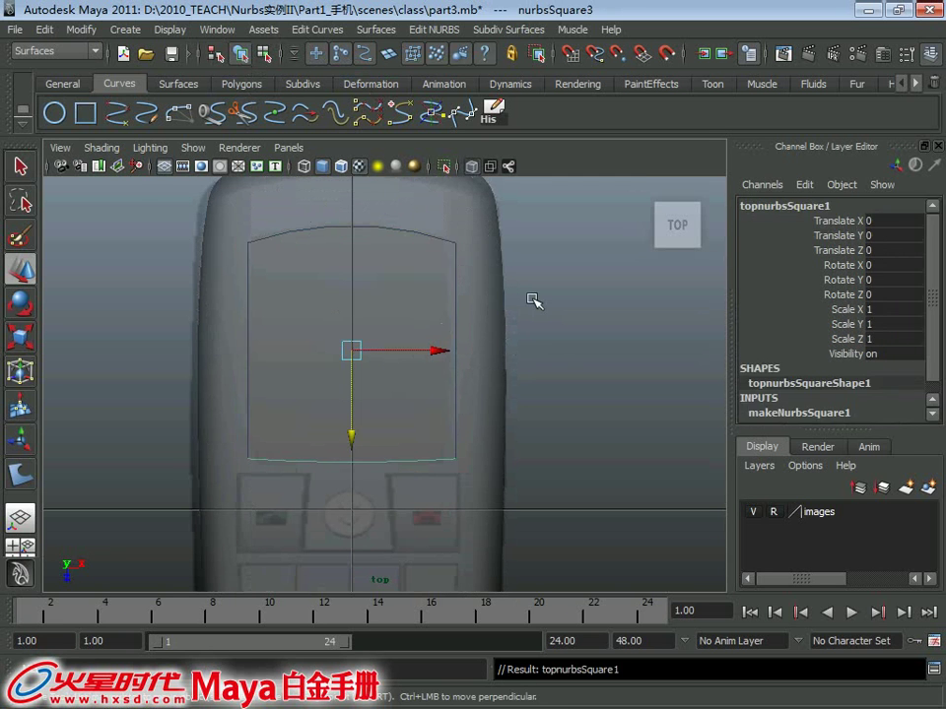
key(Up)
key(Down)
key(Up)
key(Down)
key(Up)
key(Down)
key(Up)
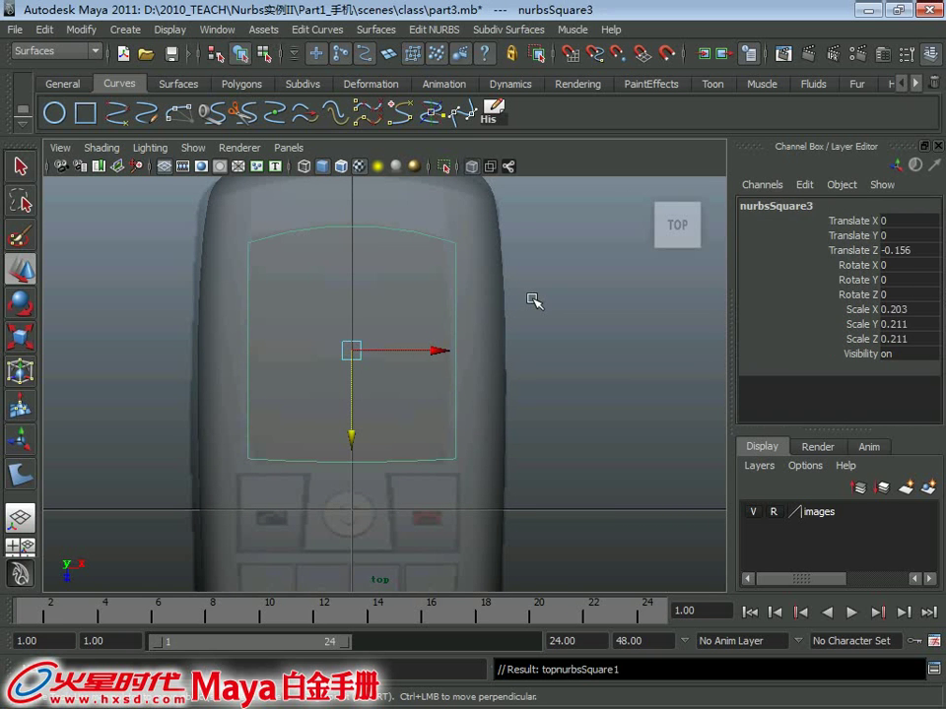
key(Down)
key(Up)
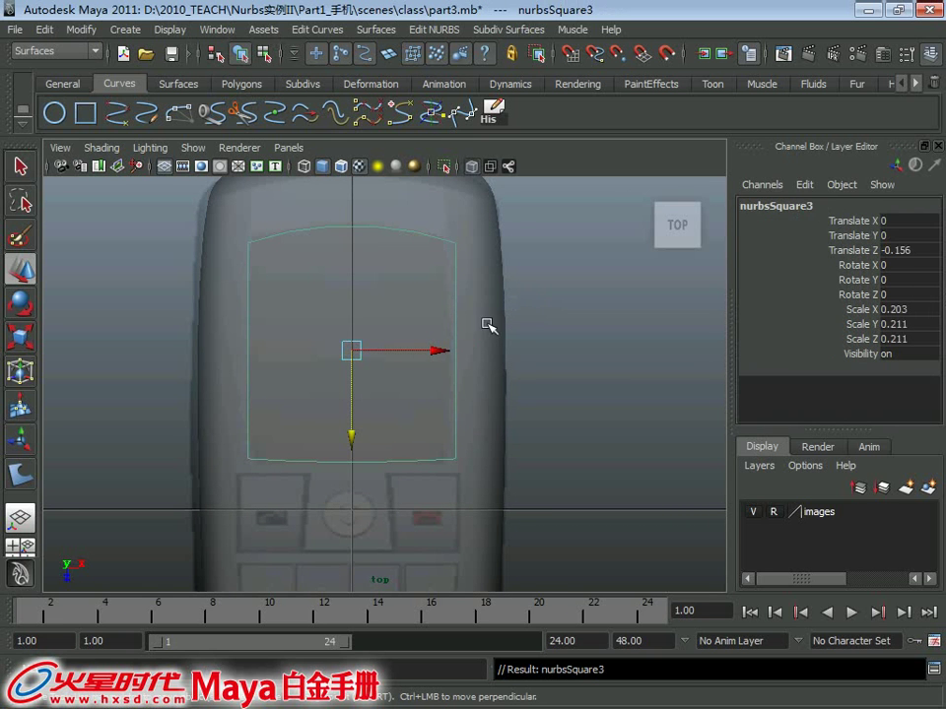
Scale the screen outline narrower in X, down to about 0.181
key(r)
scroll(454, 374, up, 1)
drag(462, 336, 457, 335)
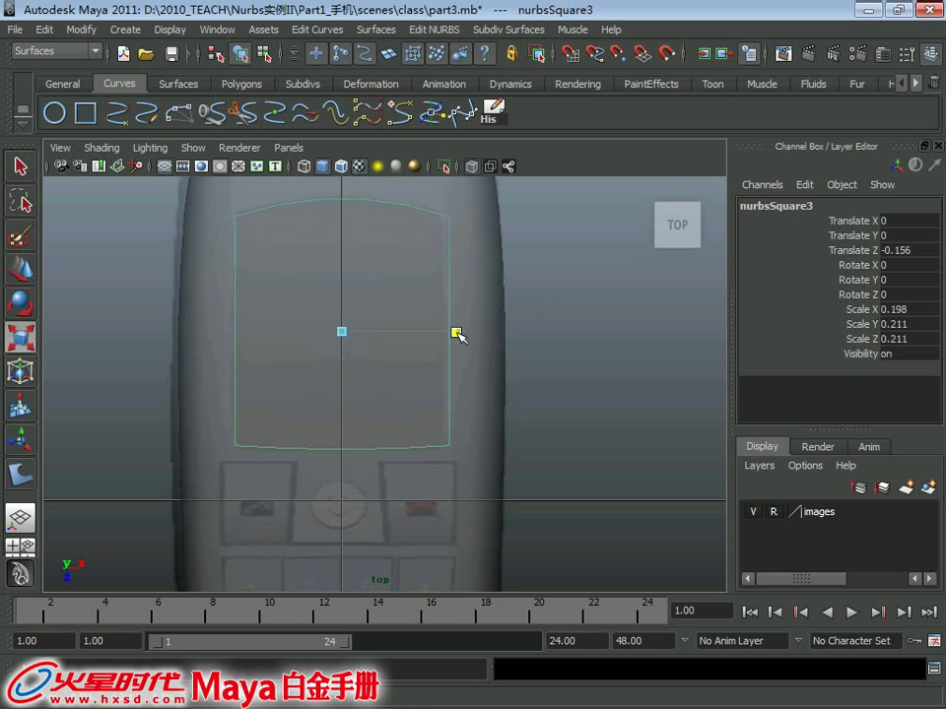
mouse_move(434, 358)
alt+middle_down()
mouse_move(452, 391)
mouse_move(453, 378)
alt+middle_up()
key(Down)
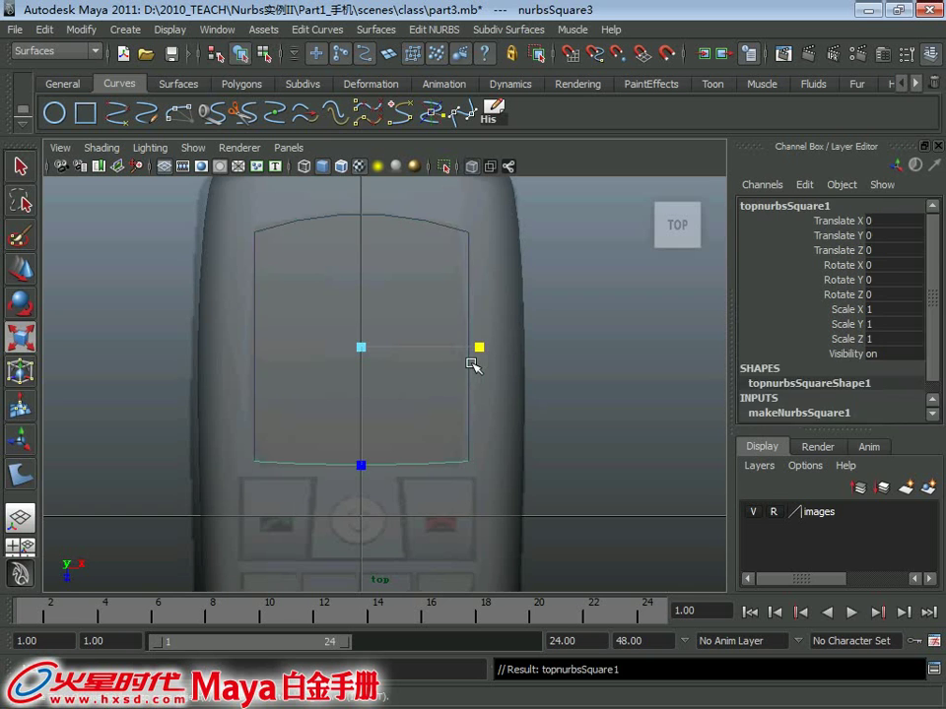
key(Up)
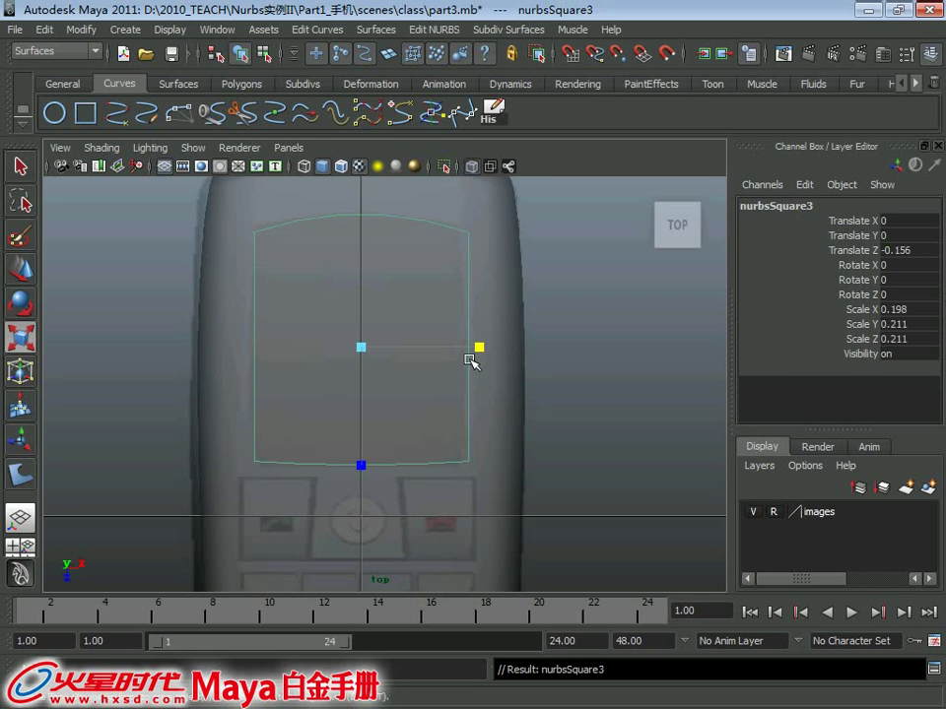
alt+middle_drag(456, 370, 459, 345)
drag(484, 321, 474, 337)
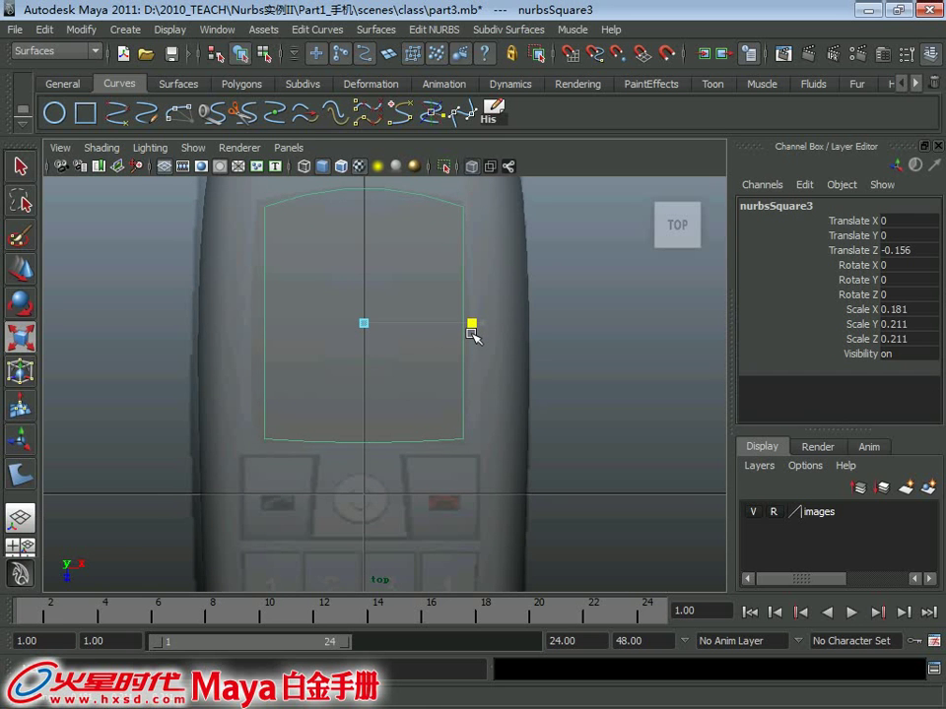
Shift the outline sideways to centre it on the phone, then deselect
alt+middle_drag(395, 325, 388, 340)
key(w)
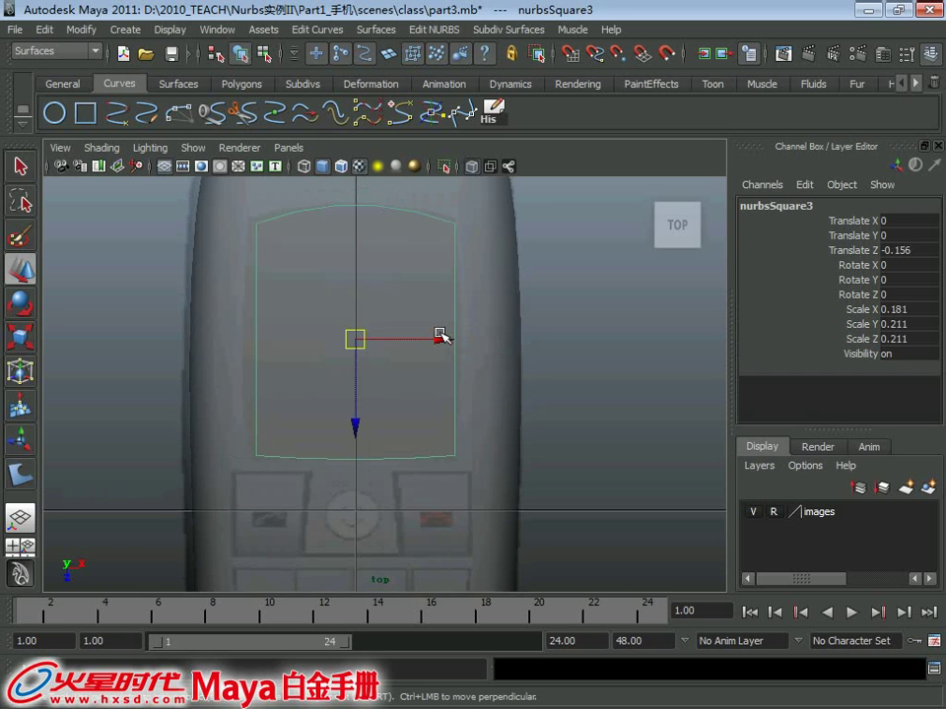
drag(439, 334, 440, 337)
key(q)
click(612, 281)
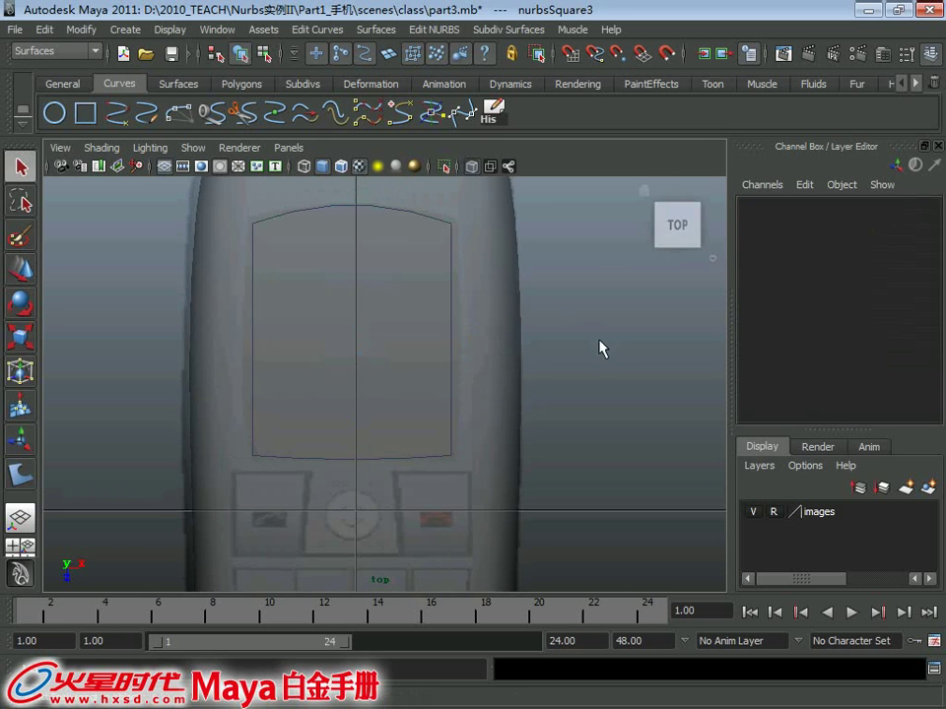
Move the middle CVs of the right and left side curves outward along X
click(452, 344)
right_drag(576, 273, 478, 272)
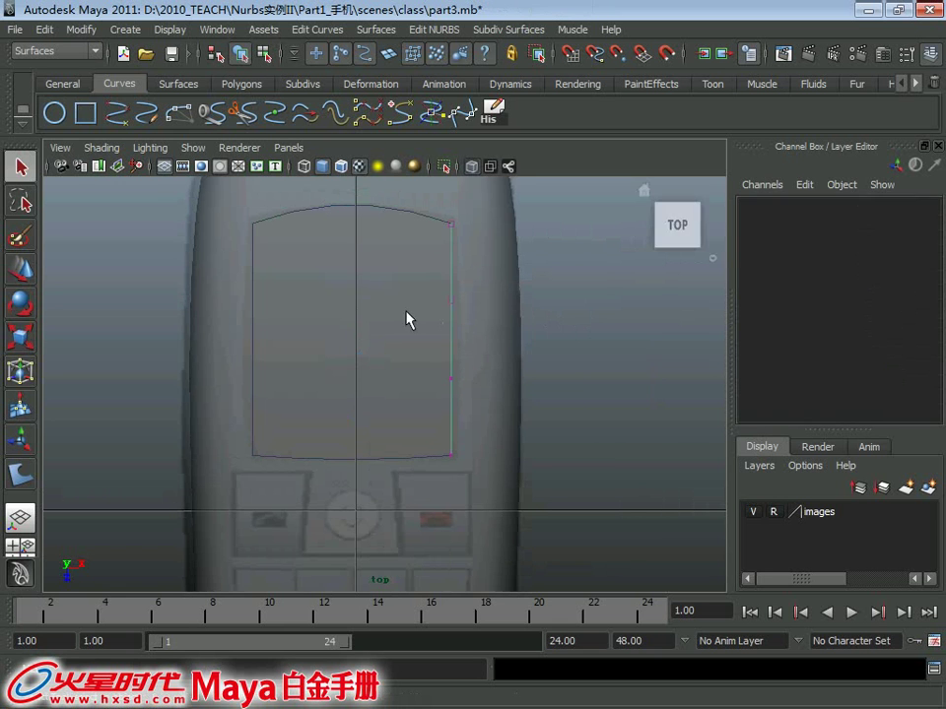
drag(404, 266, 513, 394)
key(w)
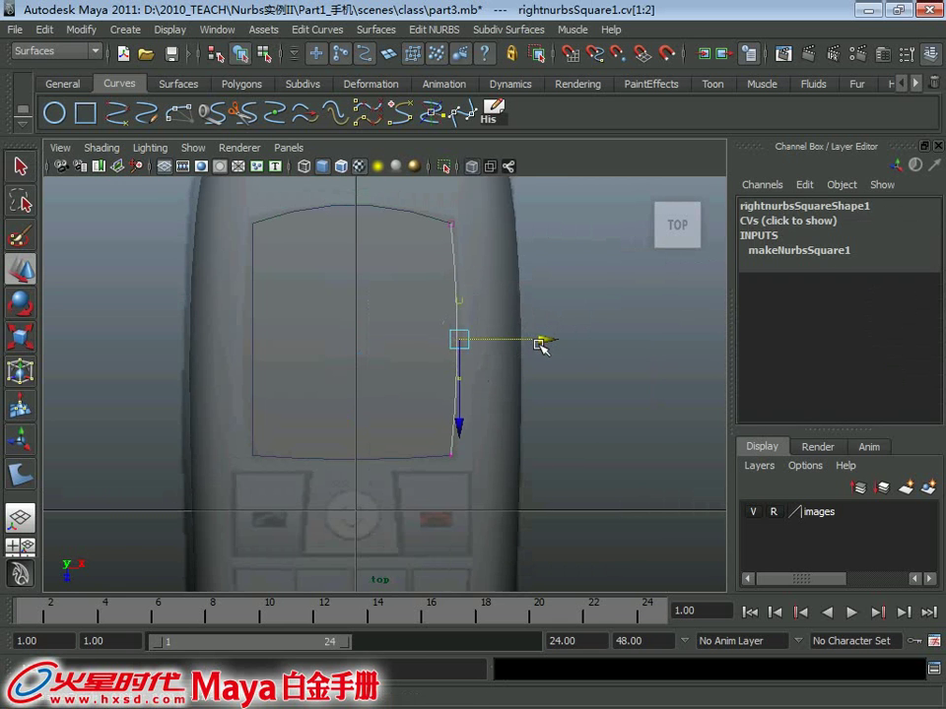
click(258, 308)
right_drag(610, 311, 522, 308)
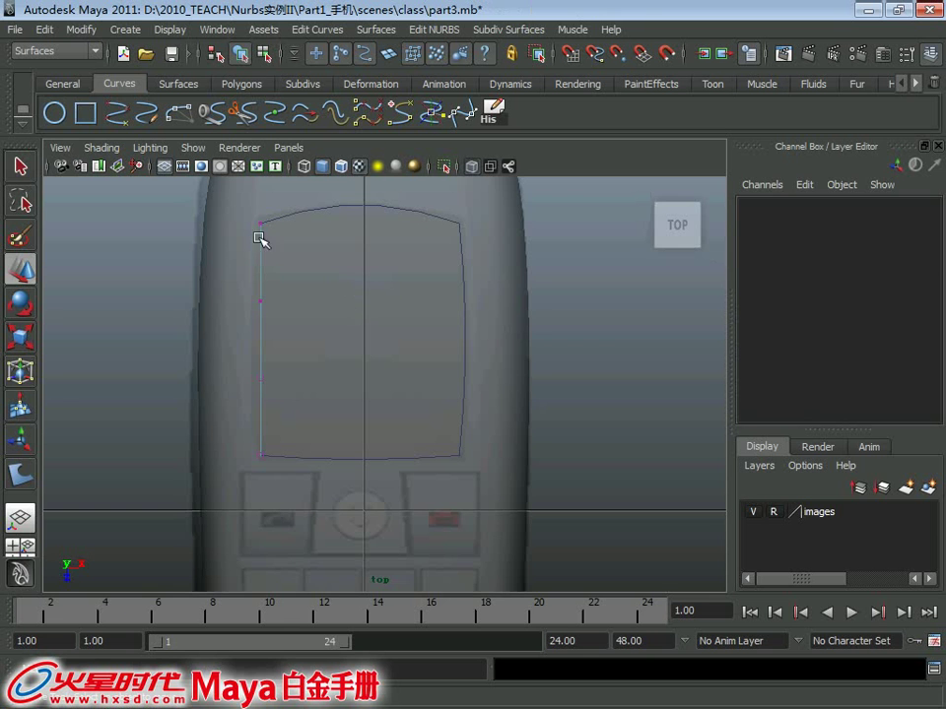
drag(296, 303, 246, 394)
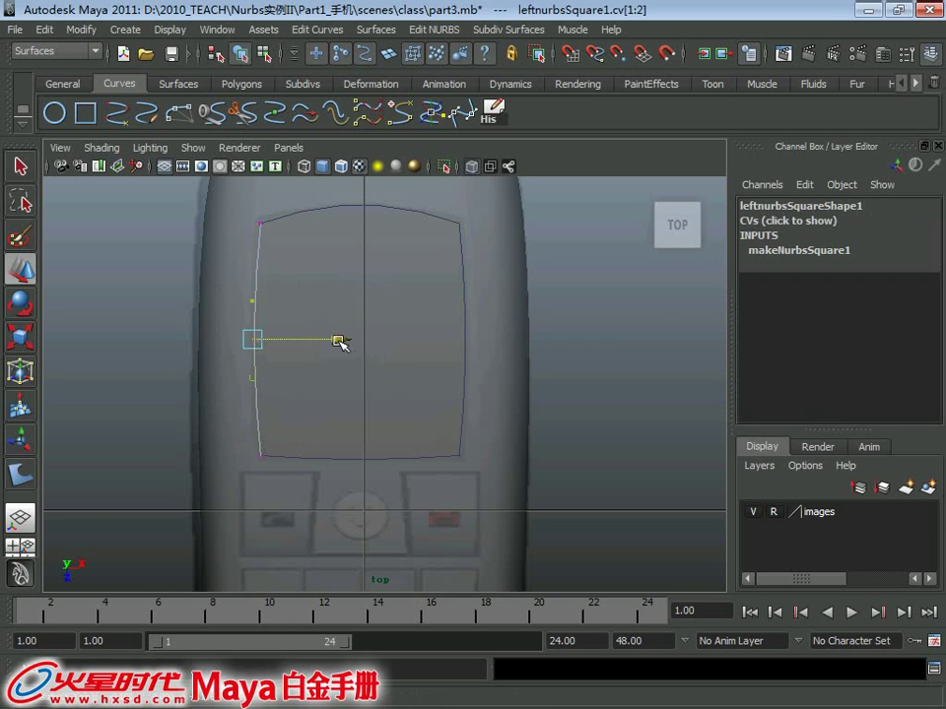
scroll(366, 339, down, 2)
scroll(348, 344, down, 3)
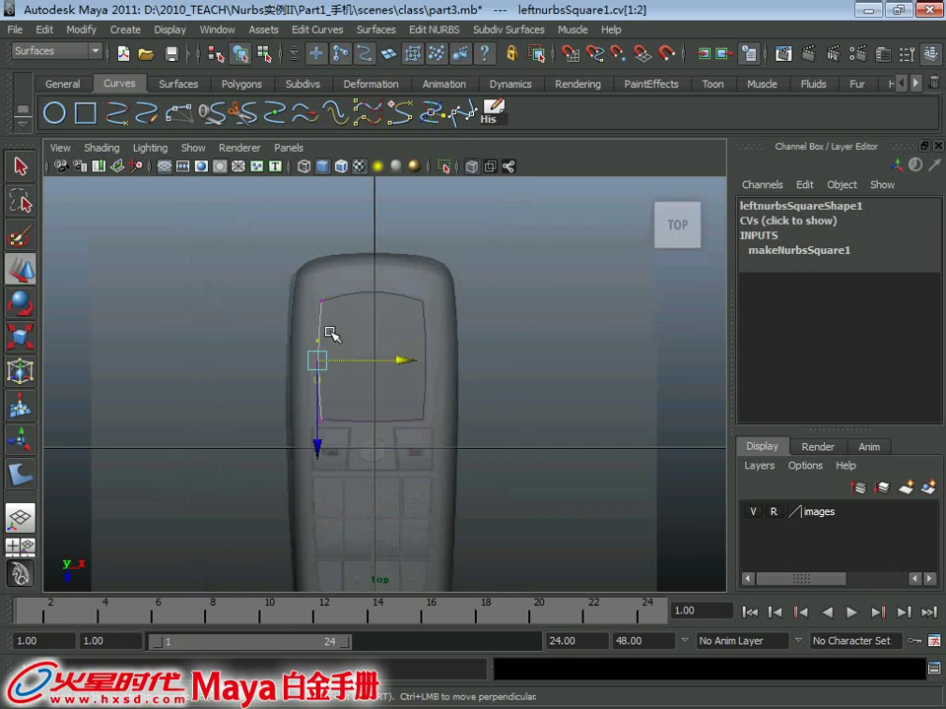
key(F8)
In the perspective view, raise the screen outline to Translate Y 1.237 above the phone
click(519, 323)
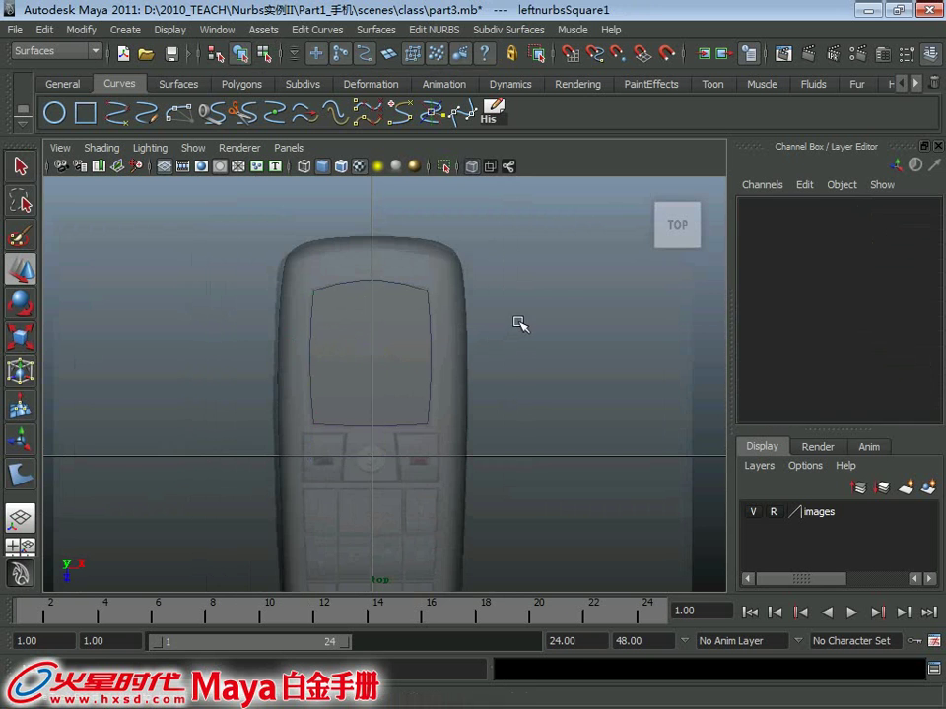
alt+middle_drag(520, 323, 551, 250)
key(space)
key(space)
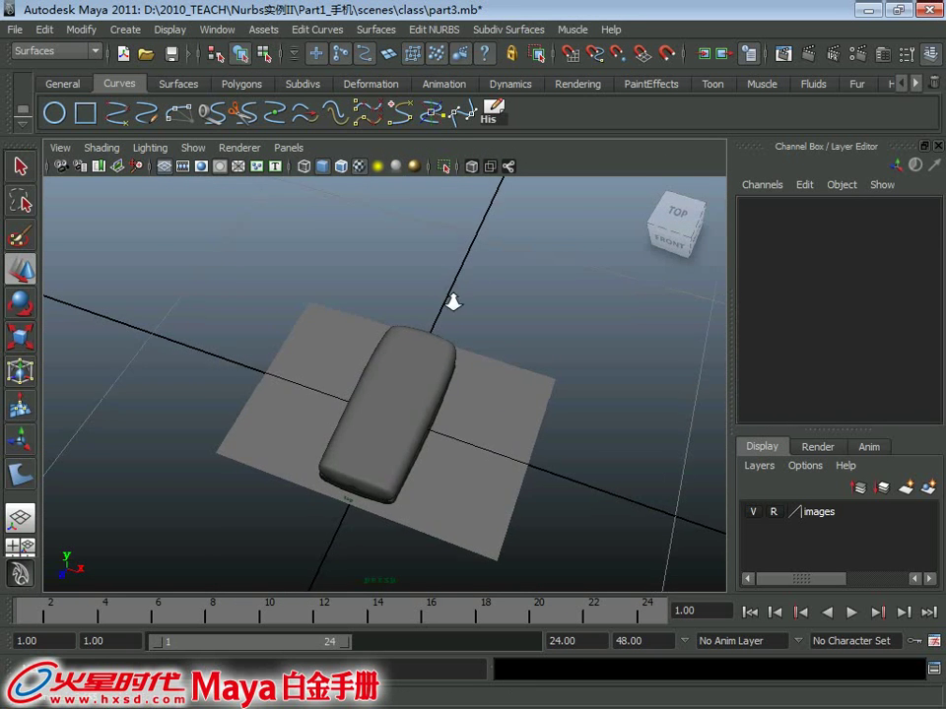
mouse_move(449, 299)
alt+mouse_down()
mouse_move(445, 312)
mouse_move(376, 343)
mouse_move(378, 358)
alt+mouse_up()
key(4)
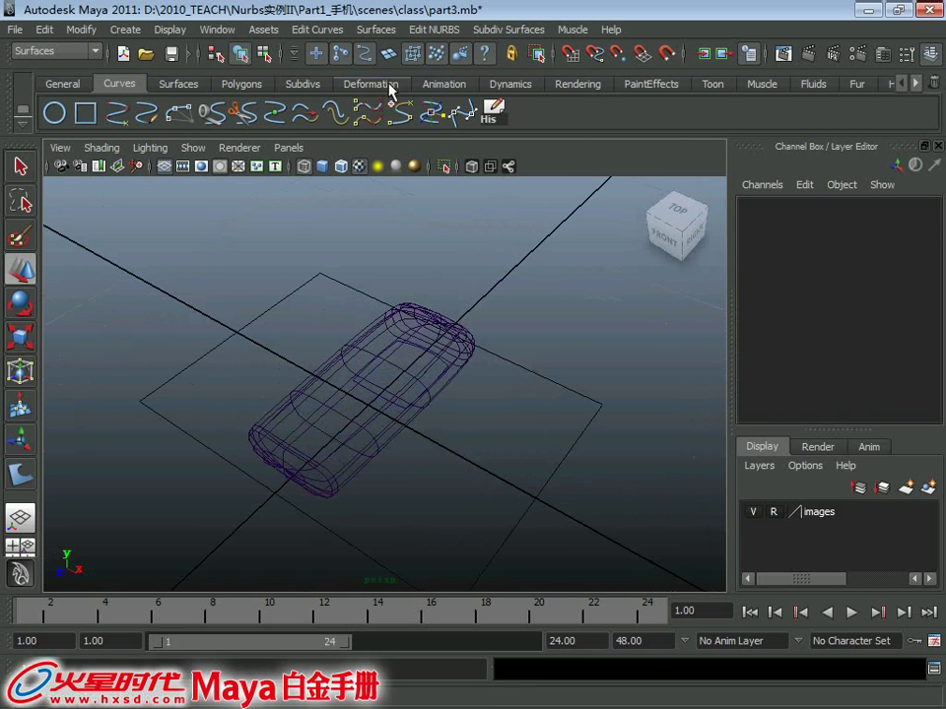
drag(498, 479, 523, 427)
key(5)
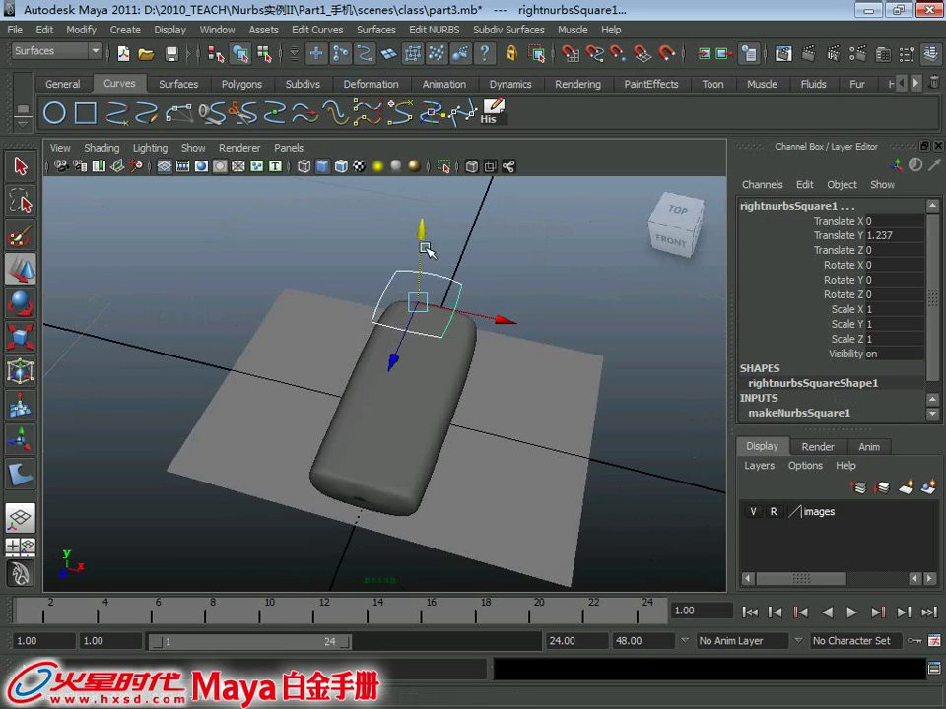
mouse_move(423, 321)
mouse_down()
mouse_move(441, 333)
mouse_move(496, 249)
mouse_up()
click(449, 331)
Attach the bottom, right, top and left side curves into one curve
click(448, 326)
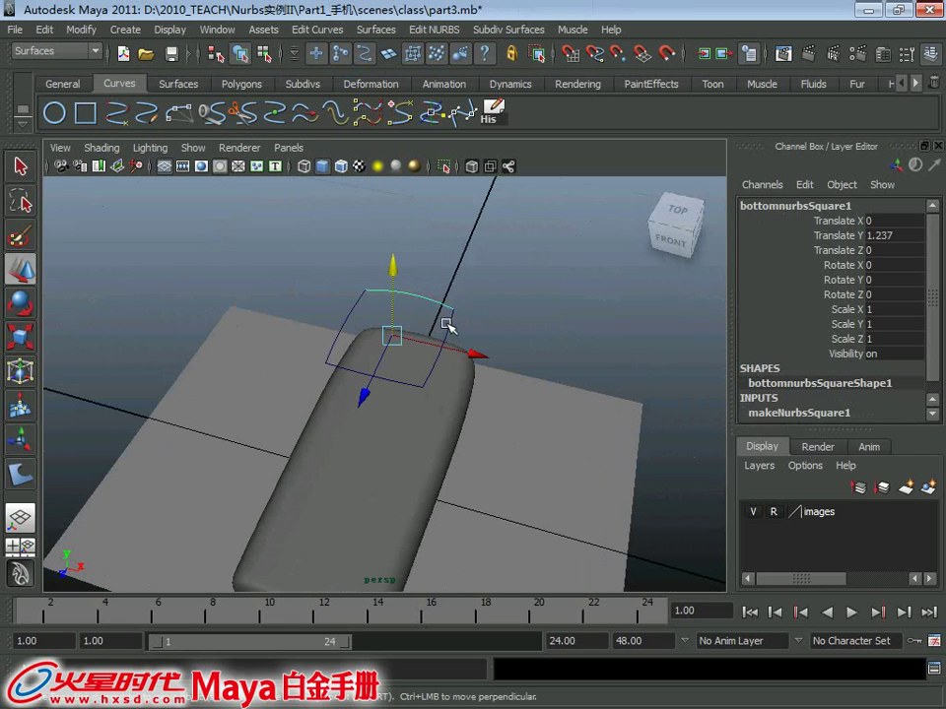
click(422, 302)
alt+drag(423, 302, 388, 370)
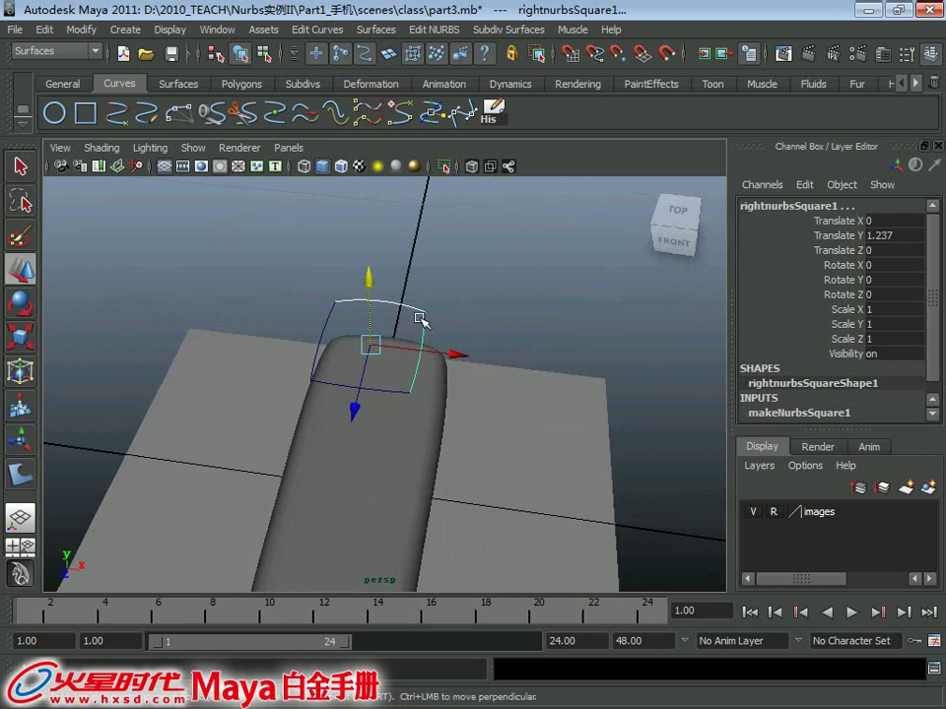
alt+drag(383, 315, 387, 295)
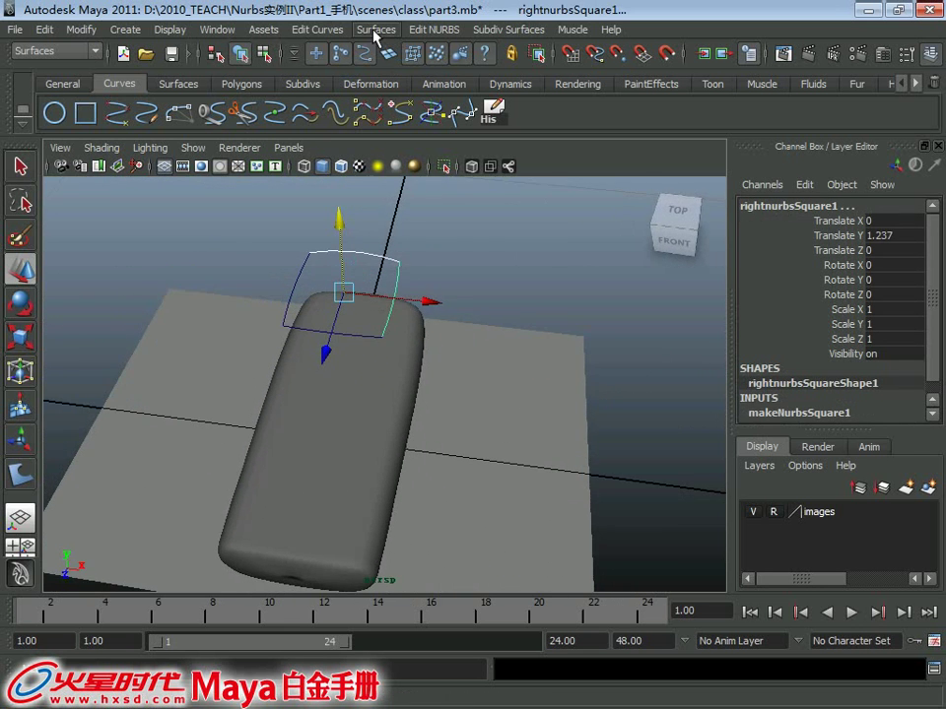
click(317, 31)
click(315, 76)
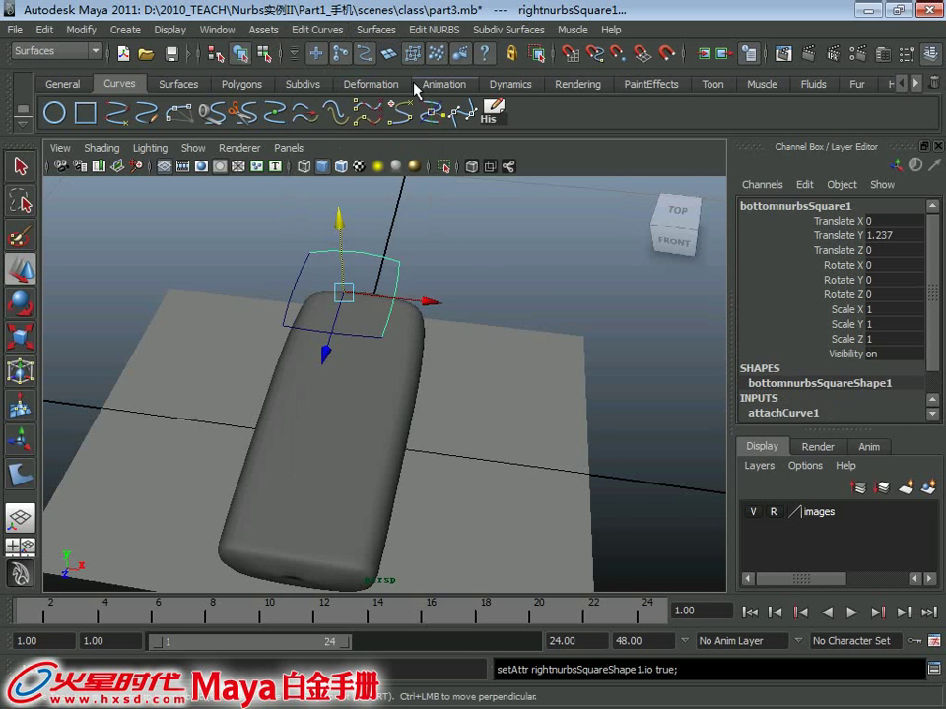
alt+drag(375, 325, 404, 305)
key(q)
shift+click(386, 317)
key(g)
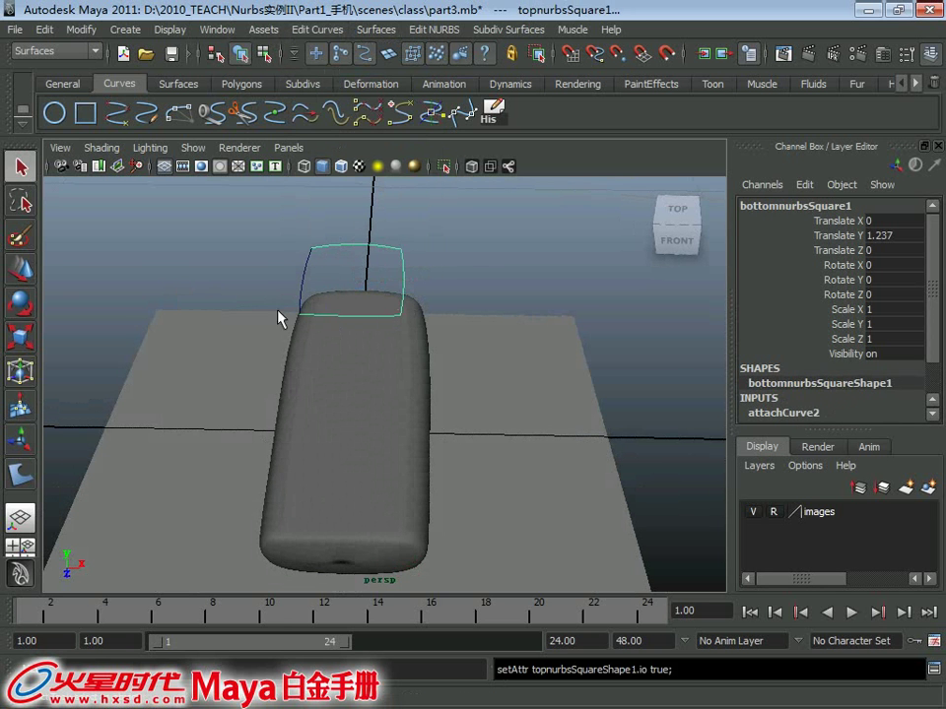
shift+click(308, 288)
key(g)
Close the joined outline into a loop and delete its construction history
alt+drag(398, 276, 384, 281)
click(317, 29)
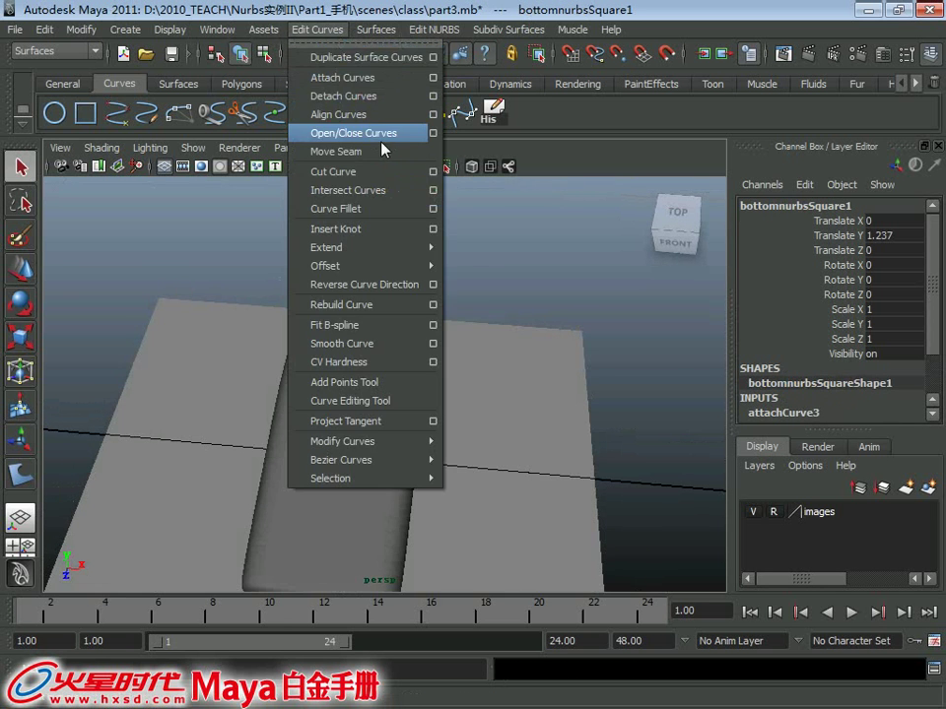
click(374, 133)
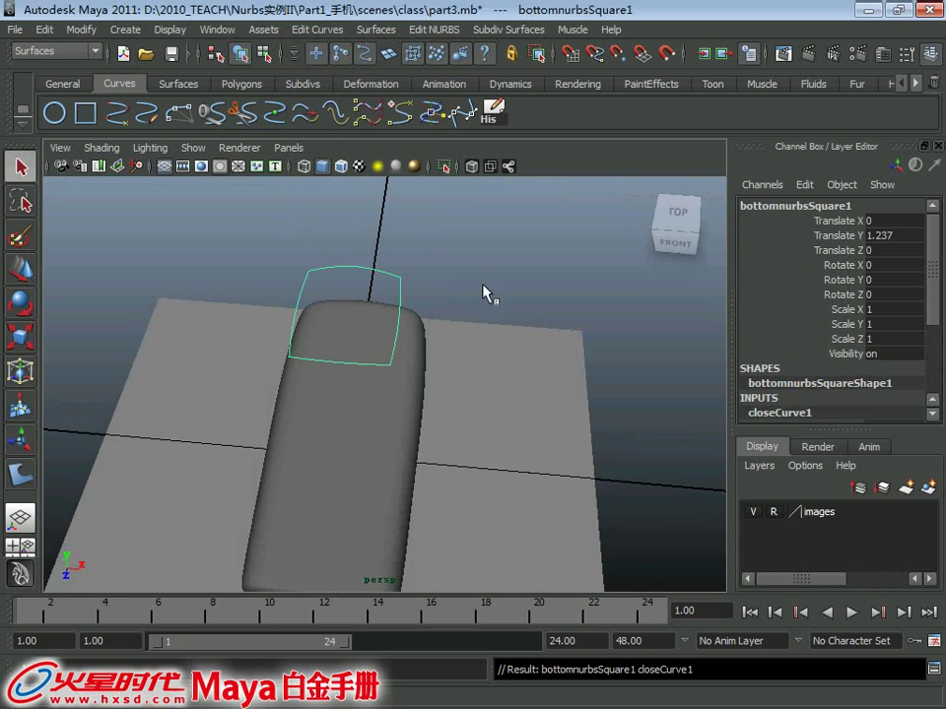
click(498, 115)
Project the screen outline onto the phone body surface from the top view
click(371, 407)
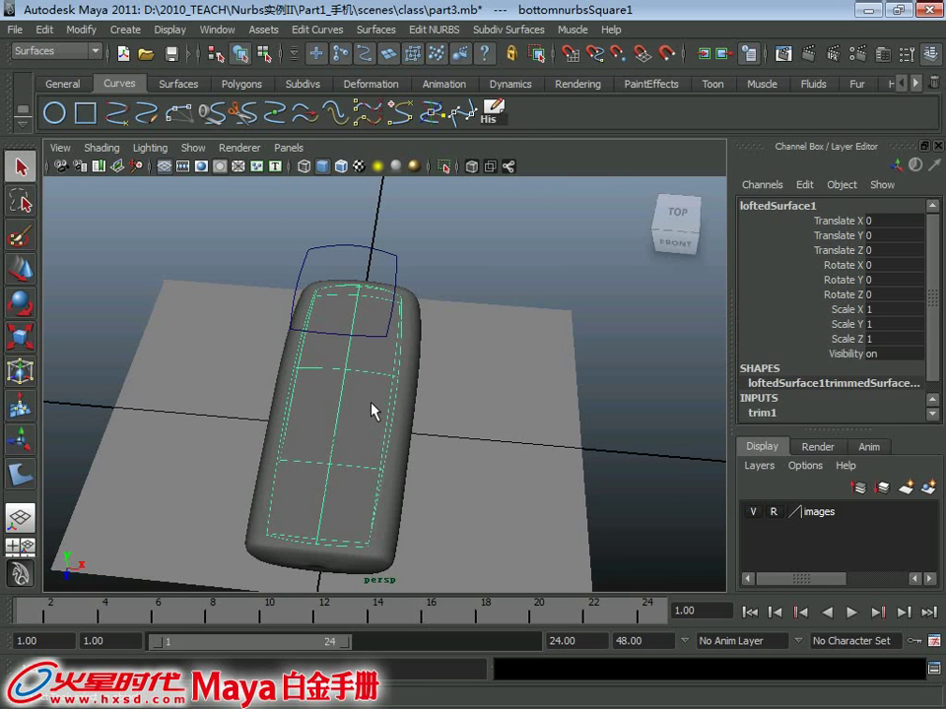
key(ctrl+z)
shift+click(366, 397)
alt+drag(365, 397, 251, 384)
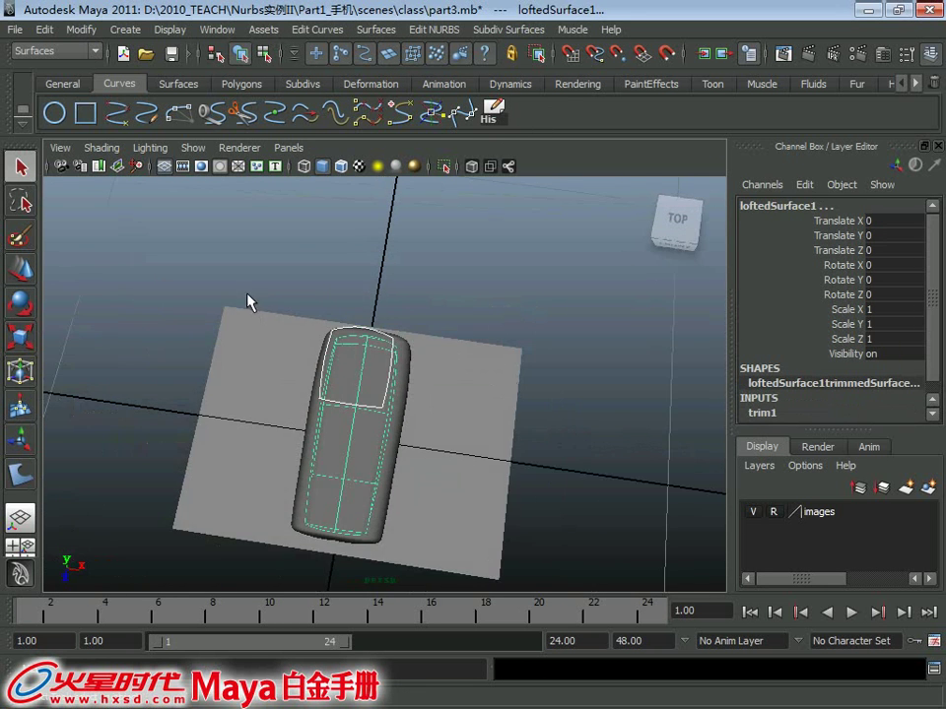
key(space)
key(space)
alt+right_drag(302, 386, 406, 244)
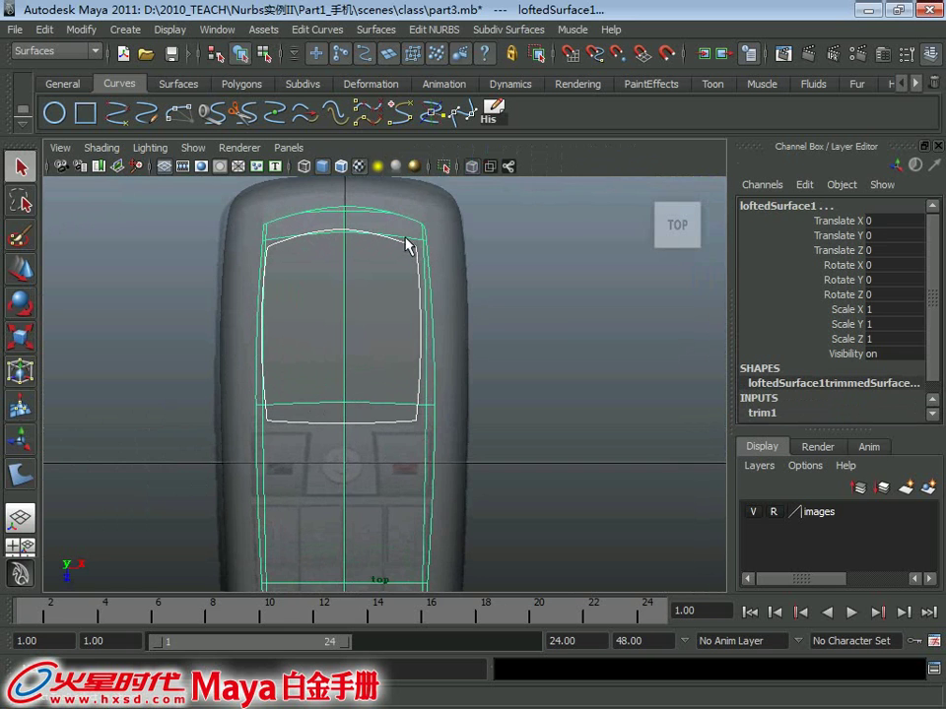
click(434, 29)
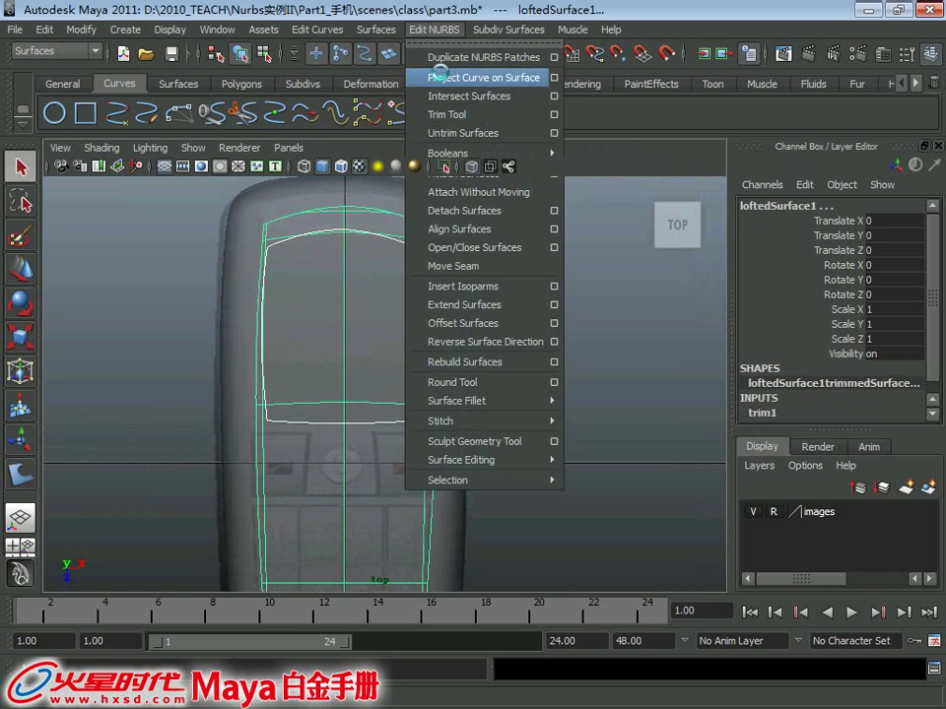
click(463, 77)
Undo the projection and the trial curve move, leaving the outline curve unchanged
key(ctrl+z)
key(ctrl+z)
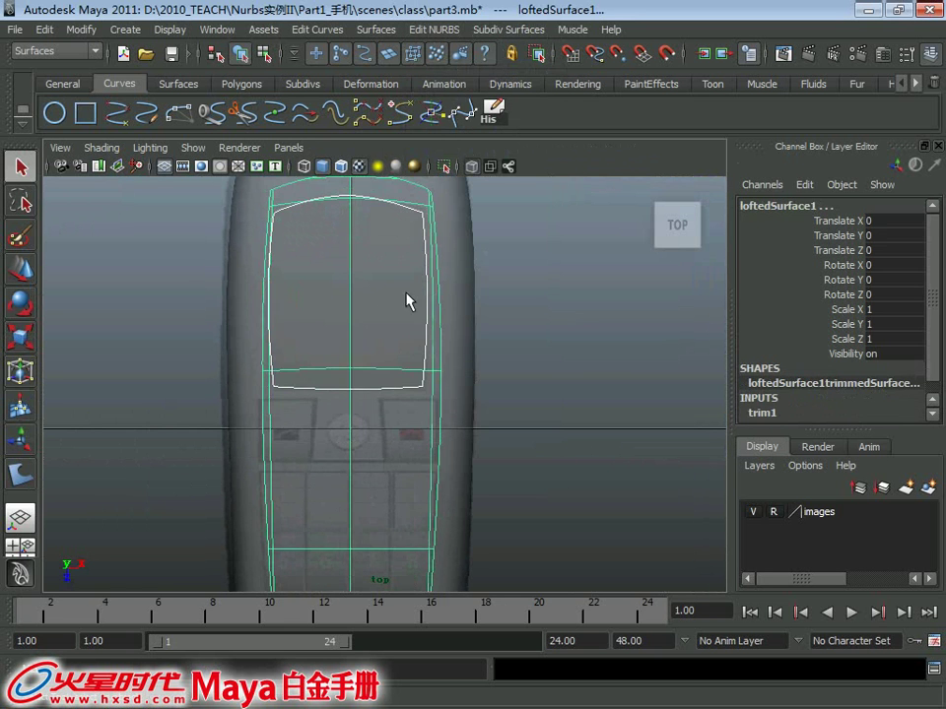
key(ctrl+z)
key(ctrl+z)
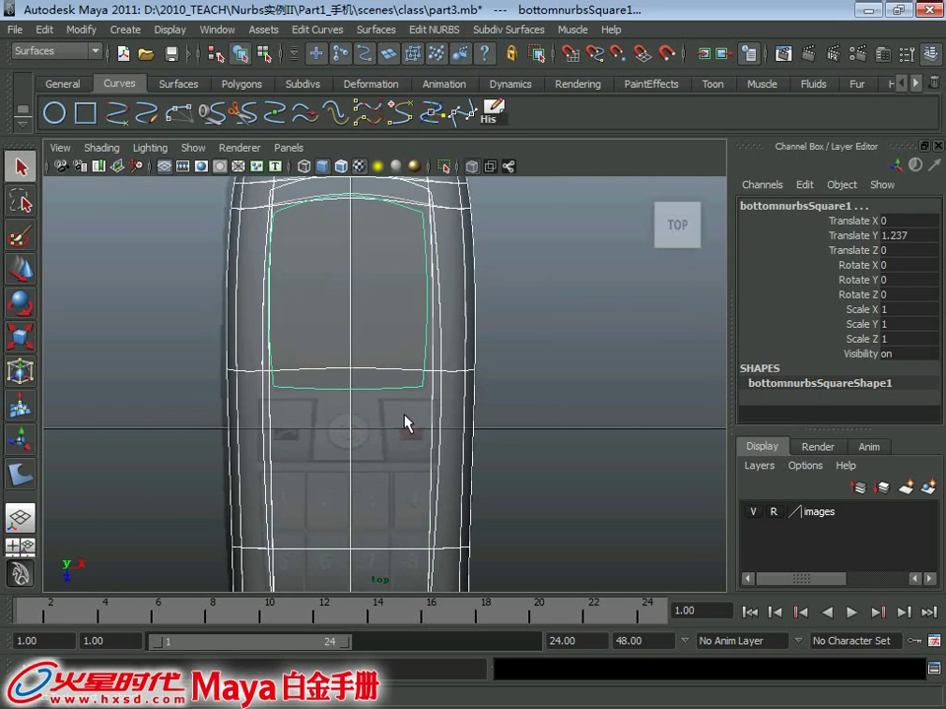
key(ctrl+z)
key(w)
drag(434, 307, 606, 297)
key(ctrl+z)
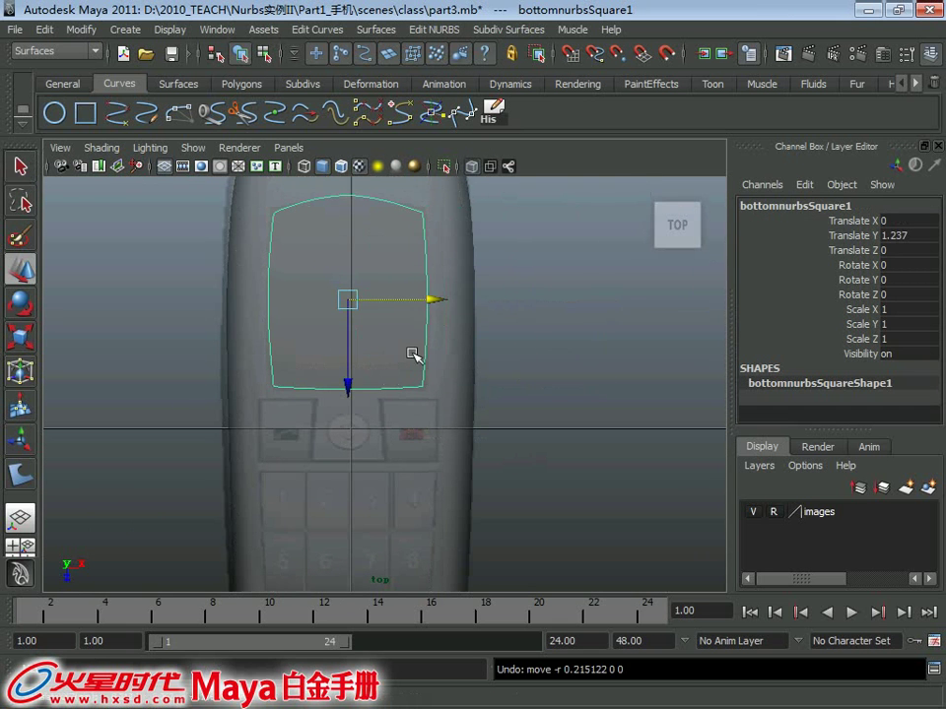
right_drag(595, 242, 500, 237)
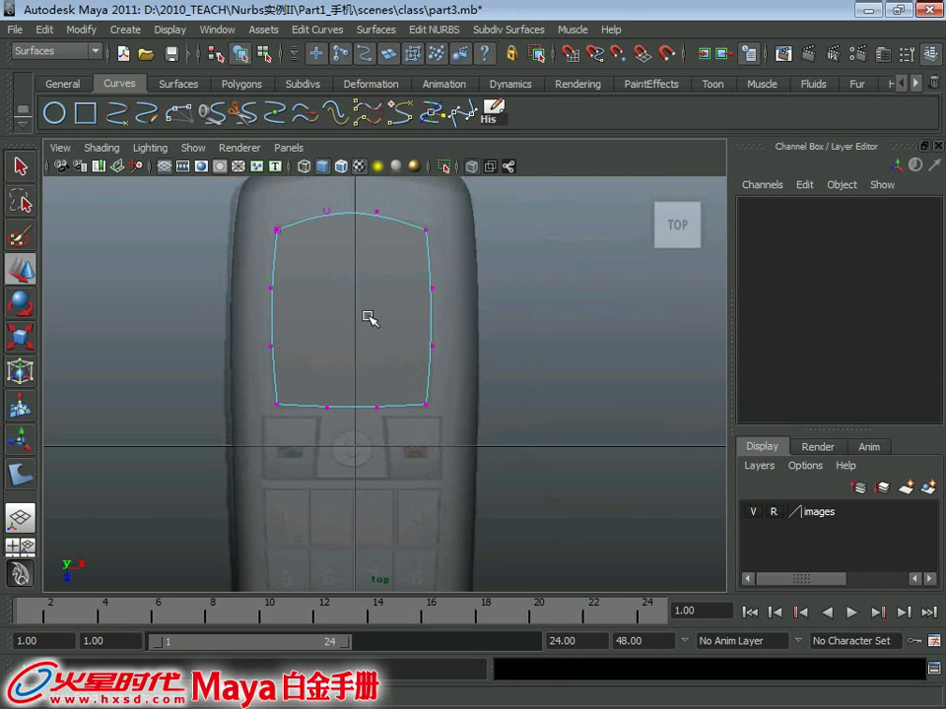
right_drag(328, 336, 335, 329)
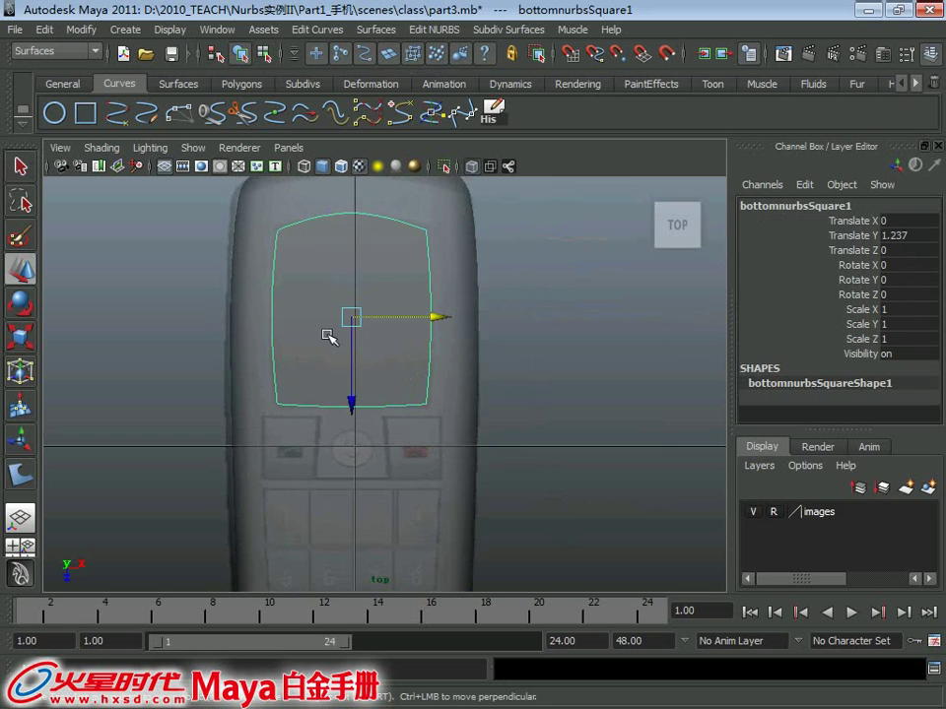
Return to the perspective view, select the lofted surface and save part3.mb
key(space)
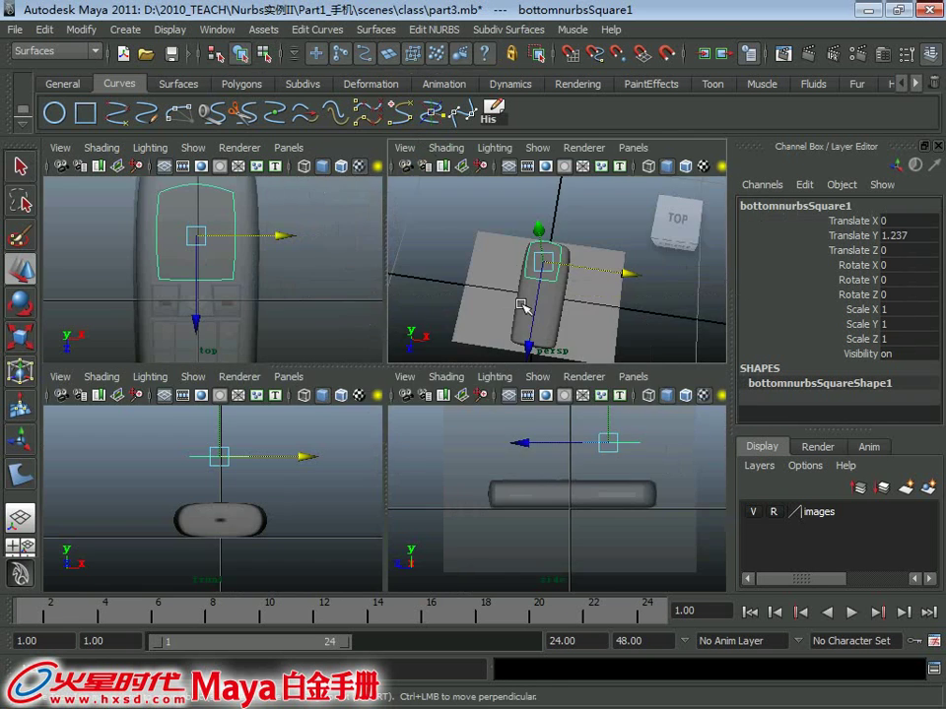
key(space)
key(q)
click(375, 359)
alt+drag(421, 416, 369, 389)
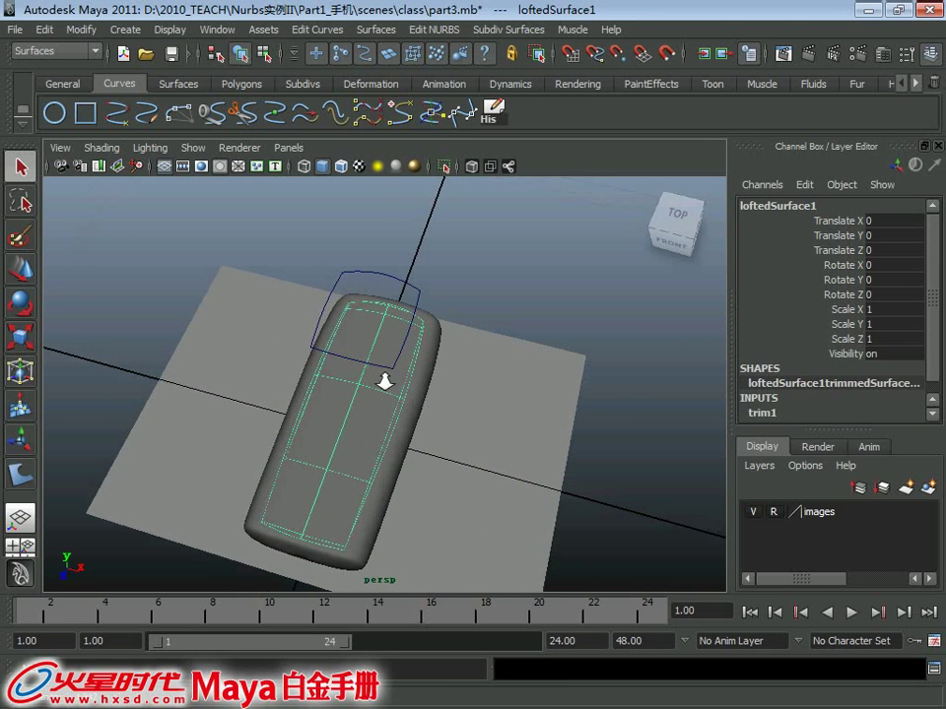
key(ctrl+s)
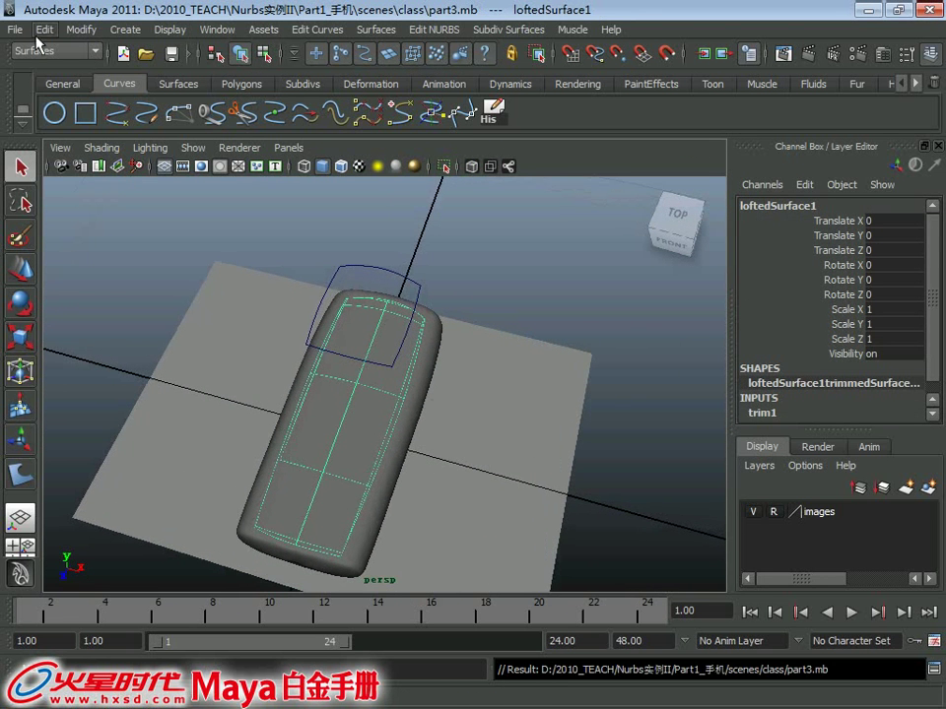
Optimize the scene size, then select the screen outline and the phone surface
click(15, 28)
click(69, 174)
click(449, 376)
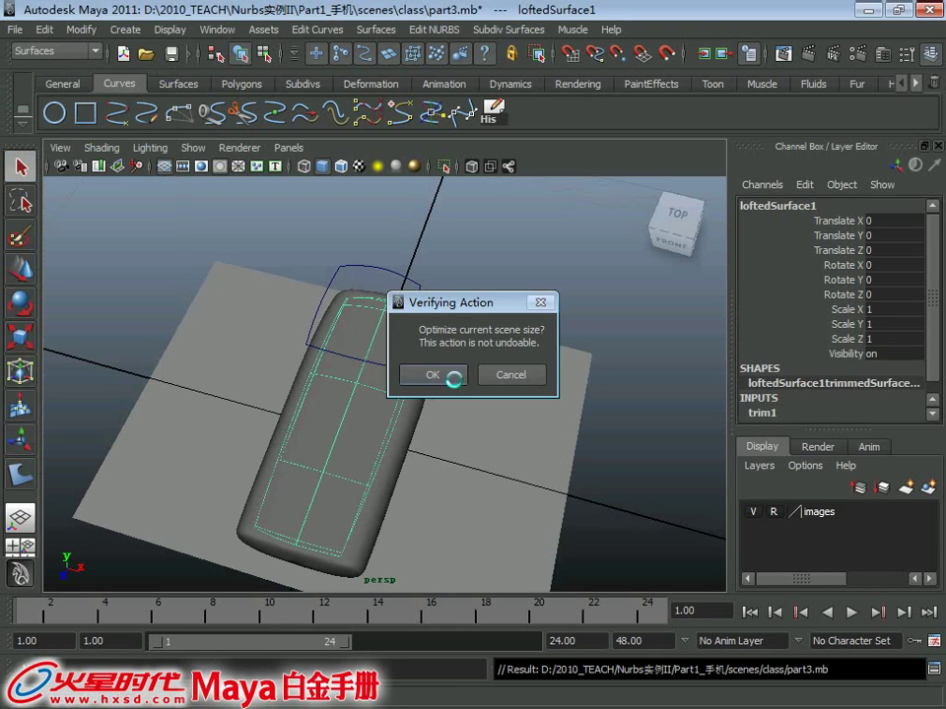
click(406, 283)
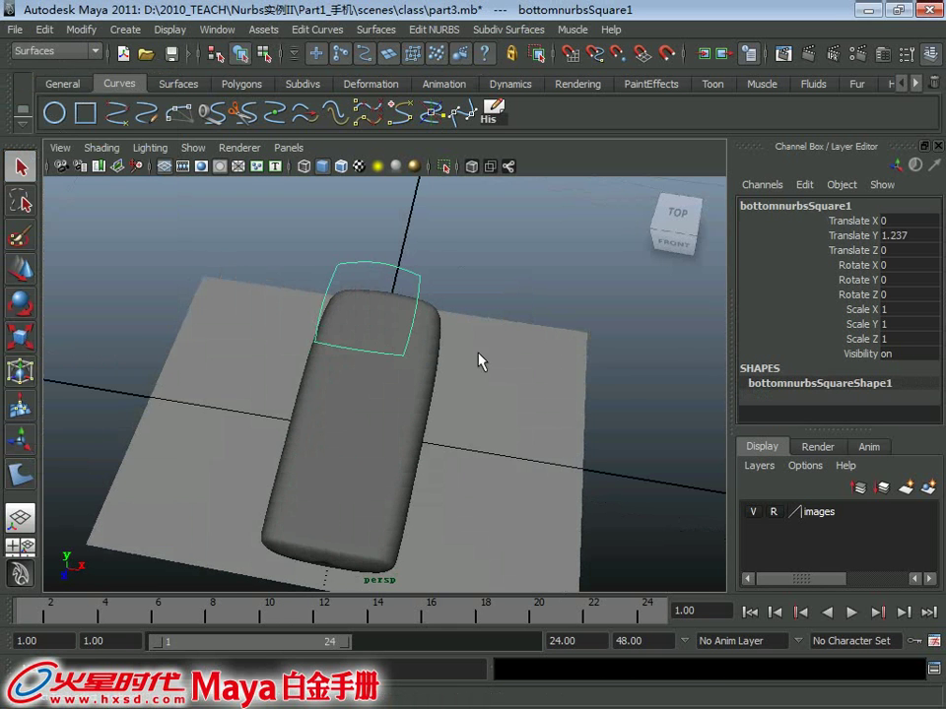
click(357, 418)
key(space)
key(space)
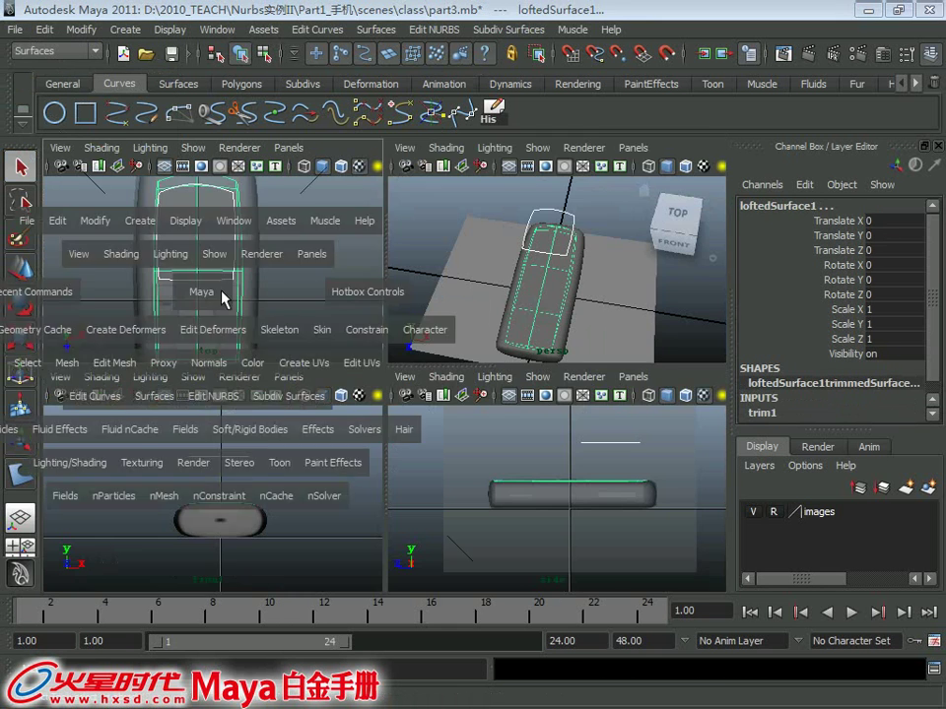
scroll(374, 377, up, 2)
click(437, 29)
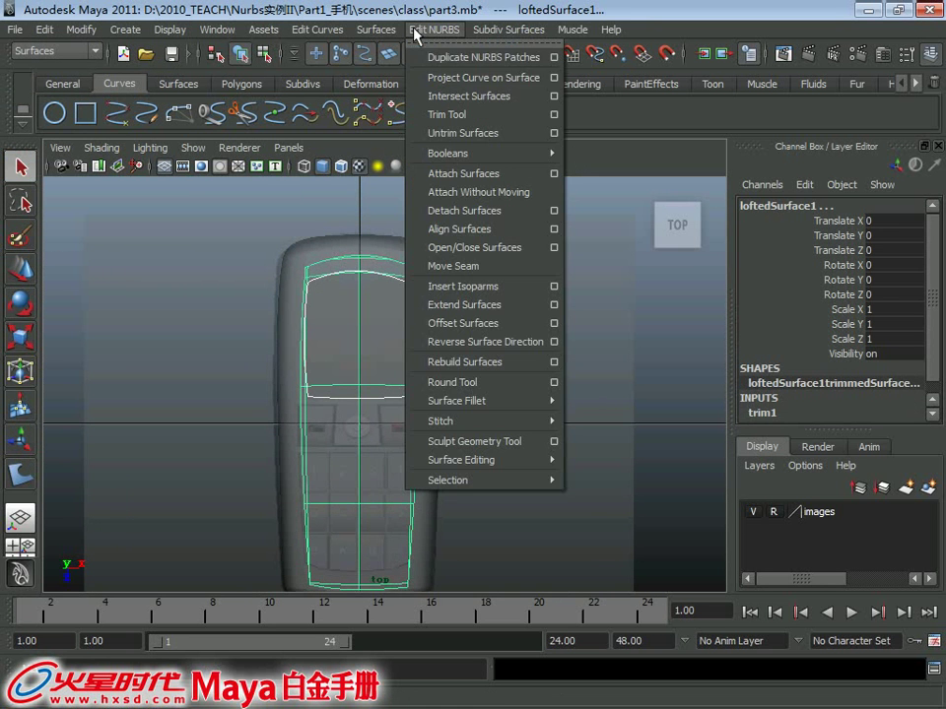
click(448, 77)
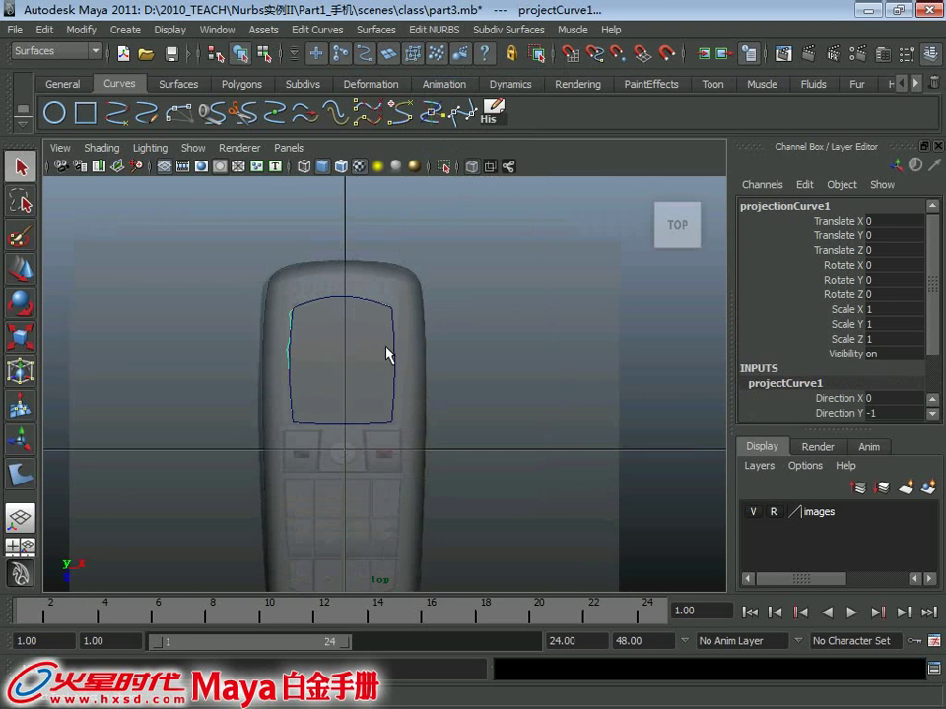
key(space)
key(space)
mouse_move(446, 337)
alt+mouse_down()
mouse_move(572, 334)
mouse_move(526, 341)
mouse_move(414, 316)
mouse_move(492, 290)
mouse_move(499, 364)
alt+mouse_up()
click(422, 322)
mouse_move(499, 364)
alt+right_down()
mouse_move(530, 458)
mouse_move(458, 410)
alt+right_up()
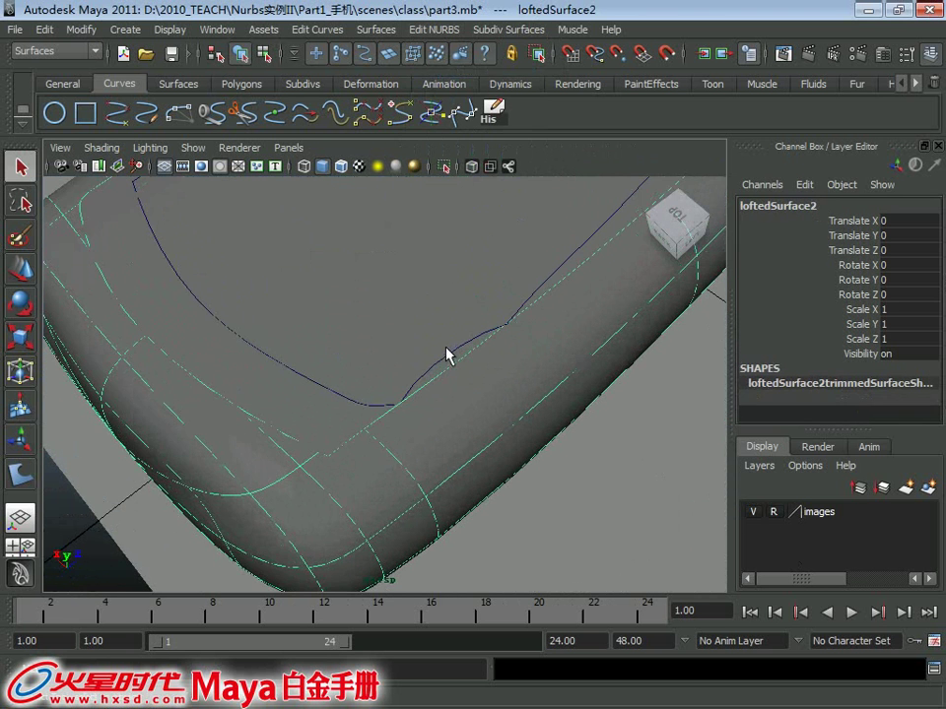
click(460, 349)
alt+right_drag(462, 350, 474, 343)
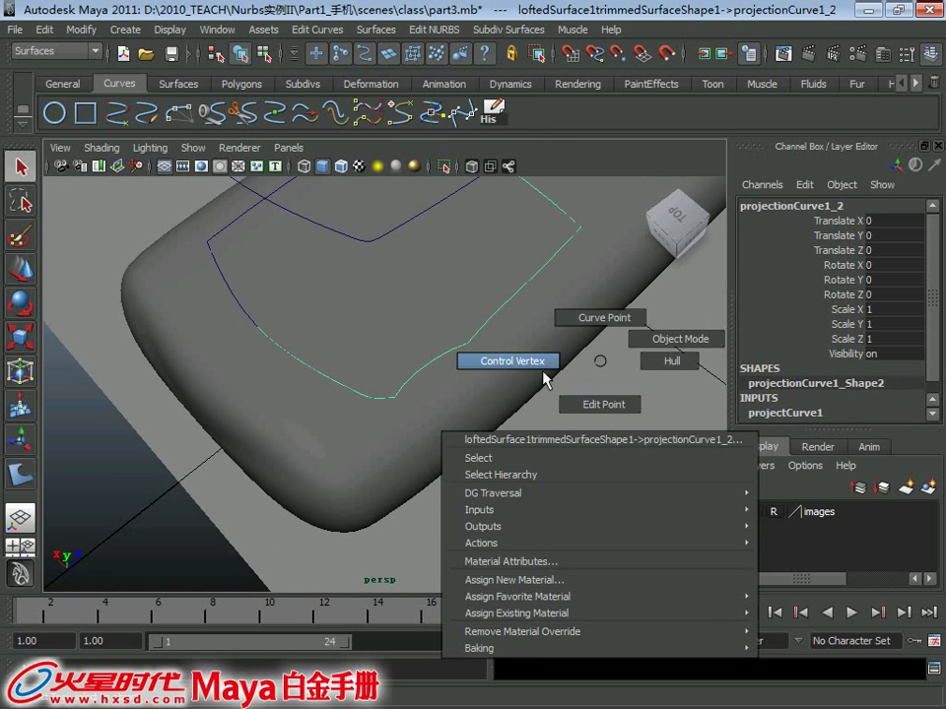
right_drag(602, 363, 544, 376)
alt+drag(556, 384, 559, 378)
click(483, 328)
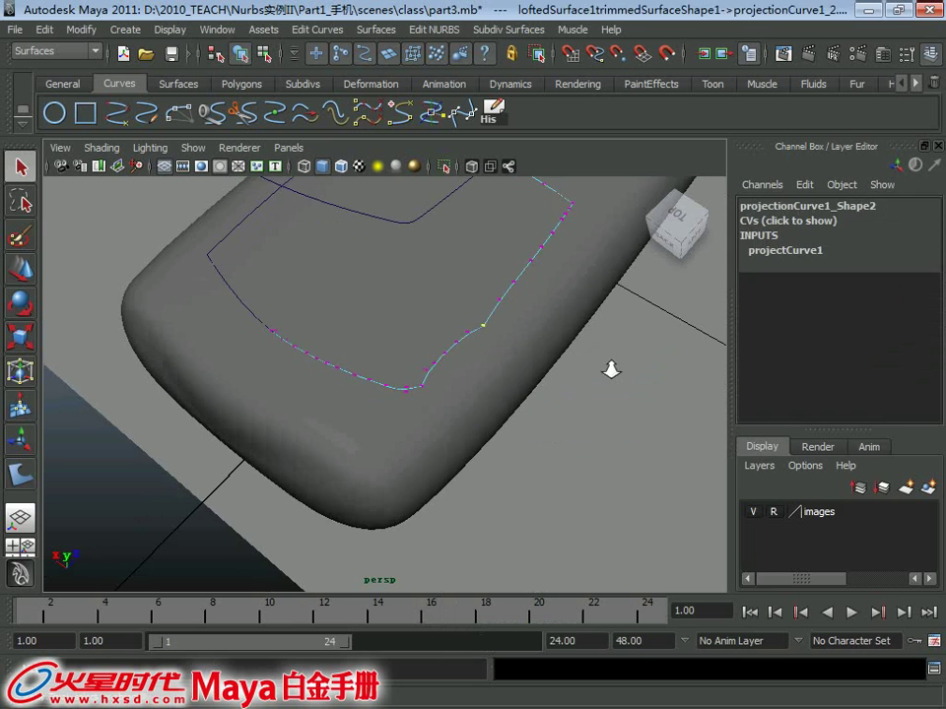
key(z)
key(z)
key(z)
click(544, 374)
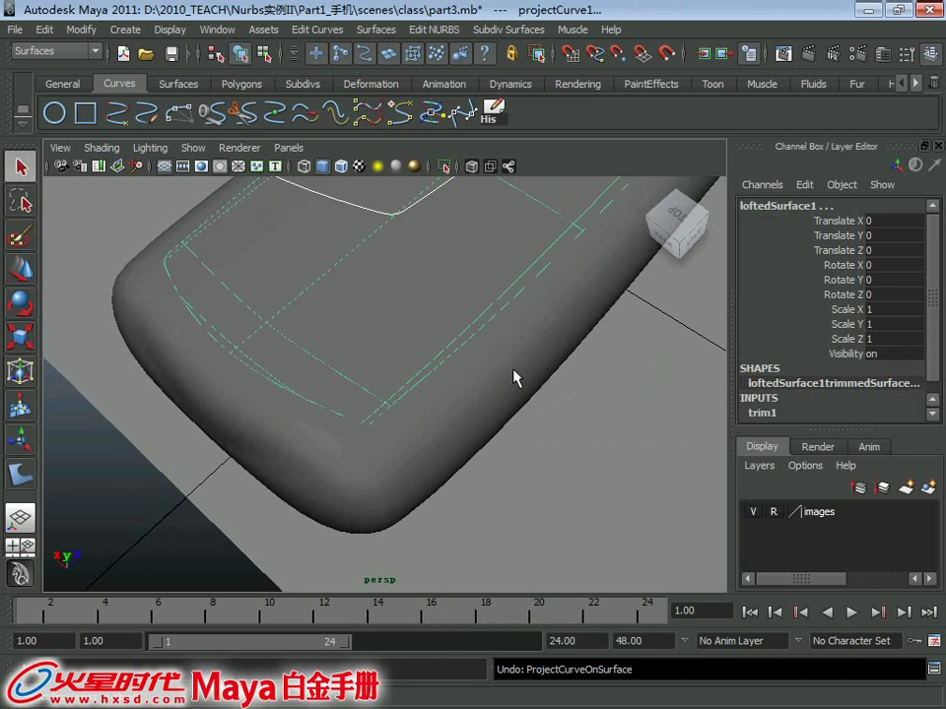
alt+drag(514, 380, 385, 320)
alt+right_drag(385, 320, 285, 338)
alt+middle_drag(285, 338, 319, 320)
alt+drag(318, 320, 361, 335)
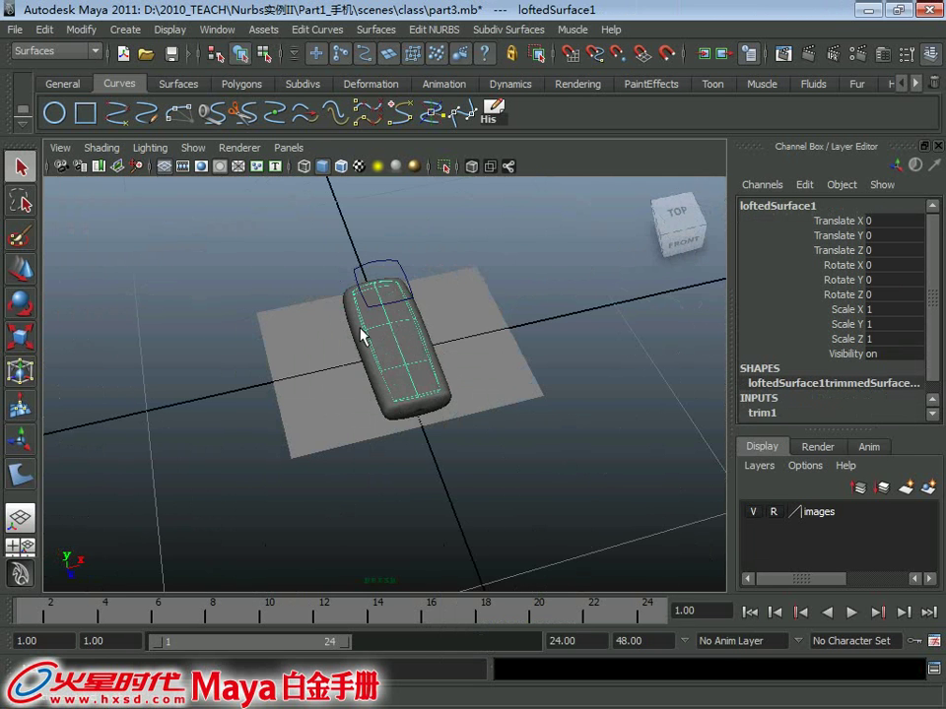
click(408, 29)
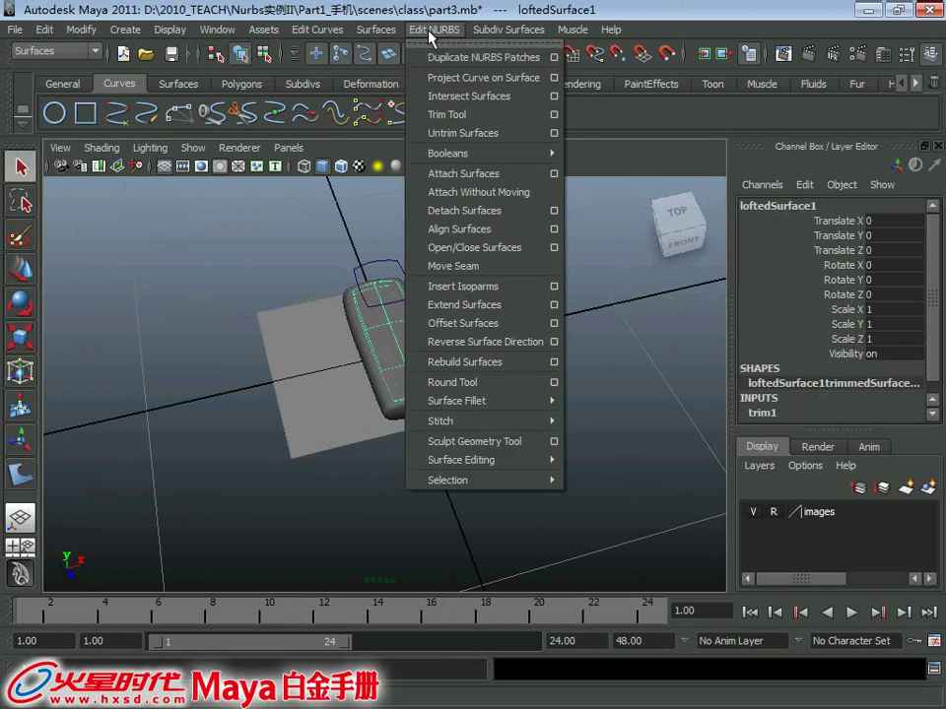
Reset the Rebuild Surfaces options for the phone surface to their defaults
click(490, 363)
key(ctrl+z)
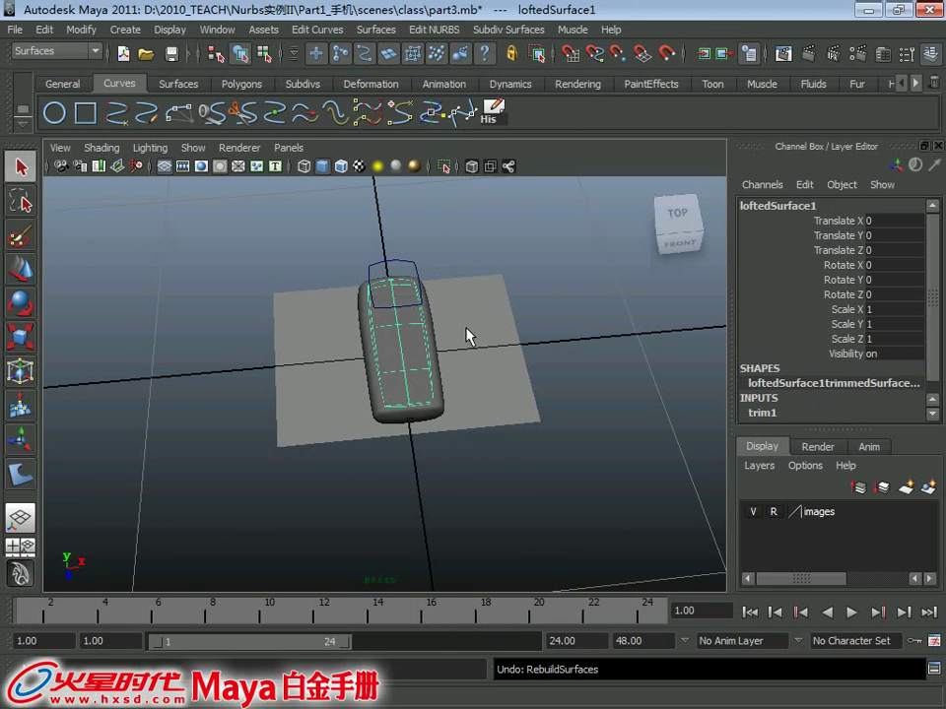
click(439, 29)
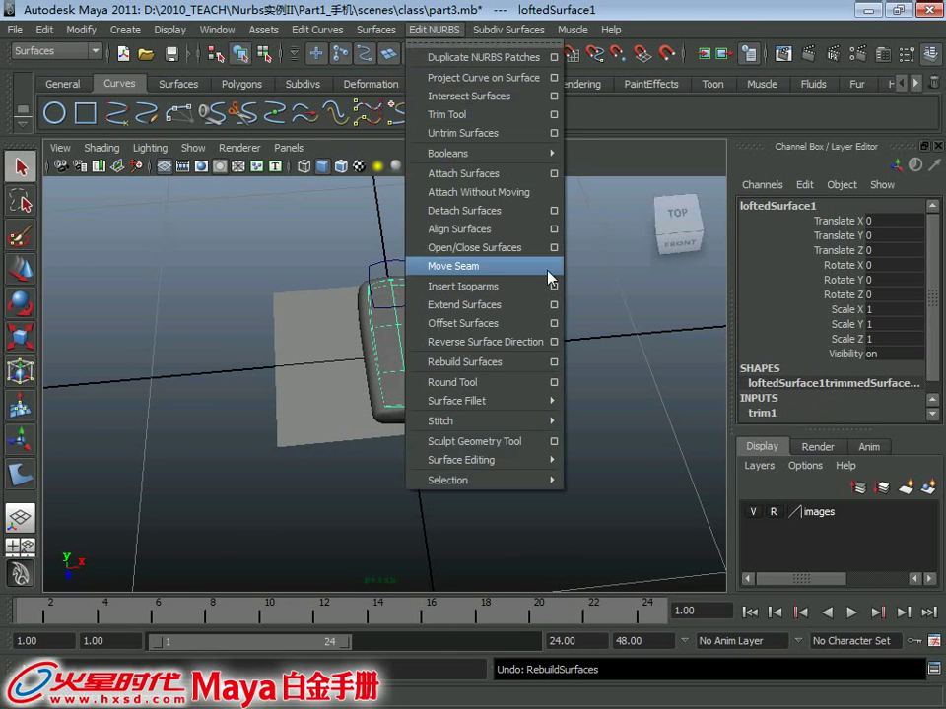
click(555, 360)
click(342, 186)
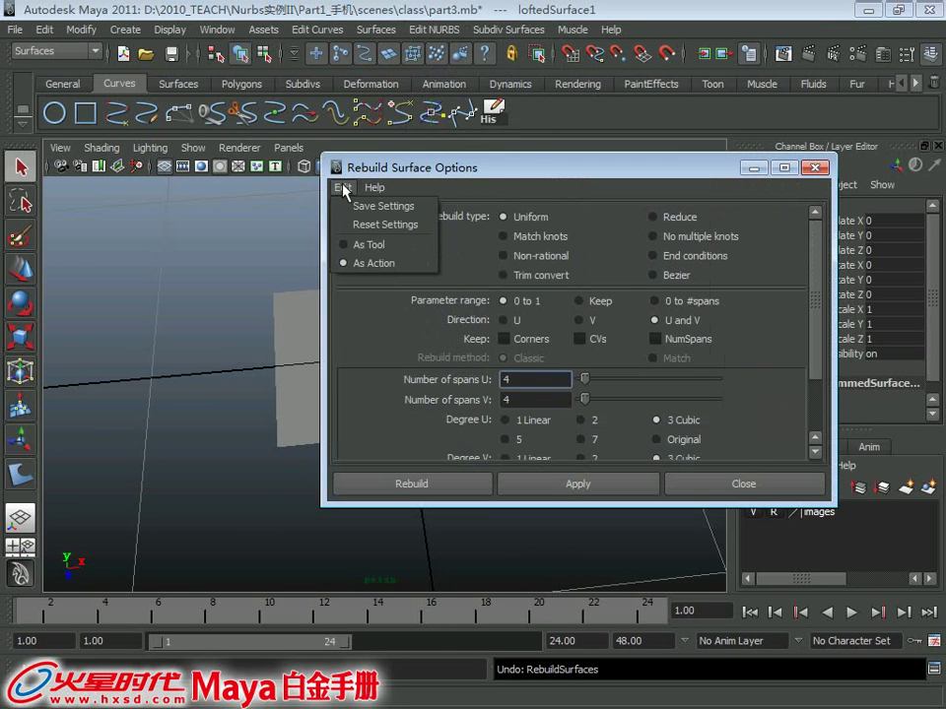
click(380, 221)
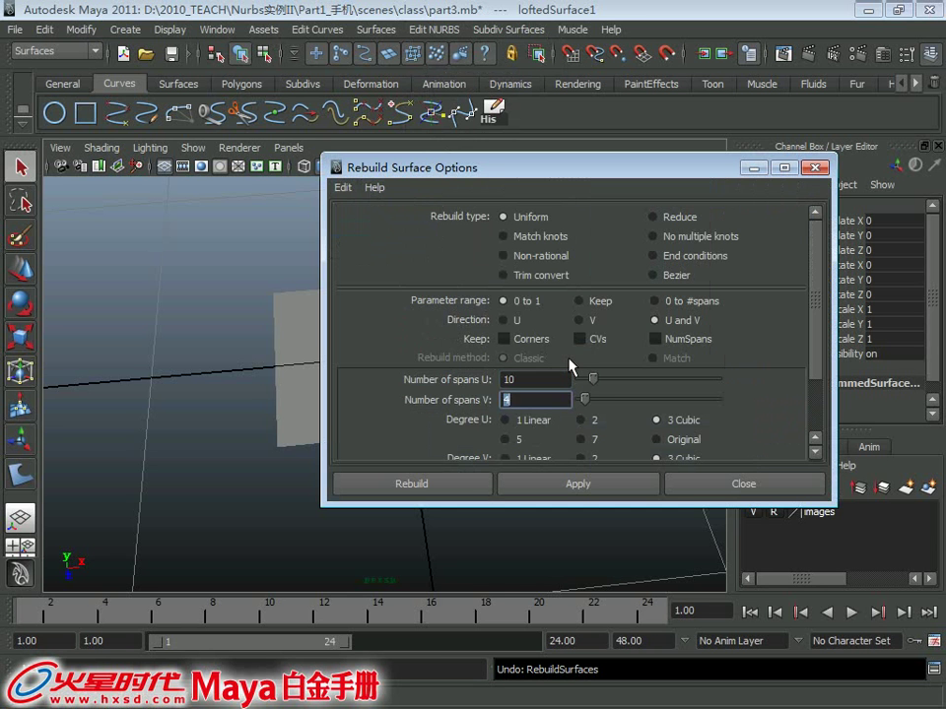
Apply a Reduce-type rebuild to the phone body surface loftedSurface1
drag(555, 167, 708, 128)
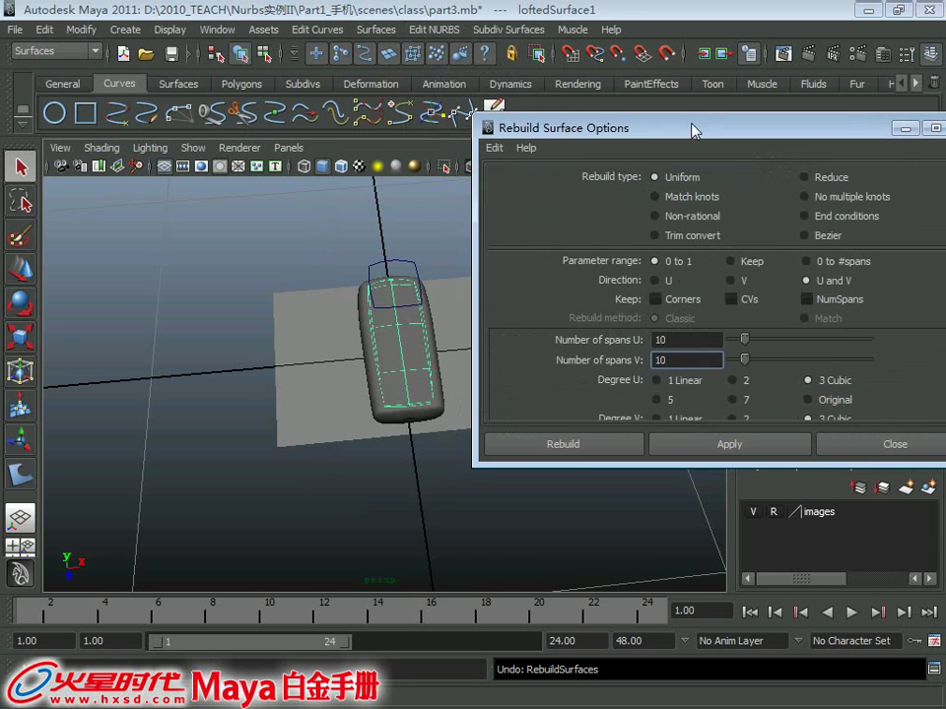
scroll(179, 270, down, 3)
click(755, 443)
mouse_move(334, 320)
alt+mouse_down()
mouse_move(382, 351)
mouse_move(356, 374)
alt+mouse_up()
click(683, 360)
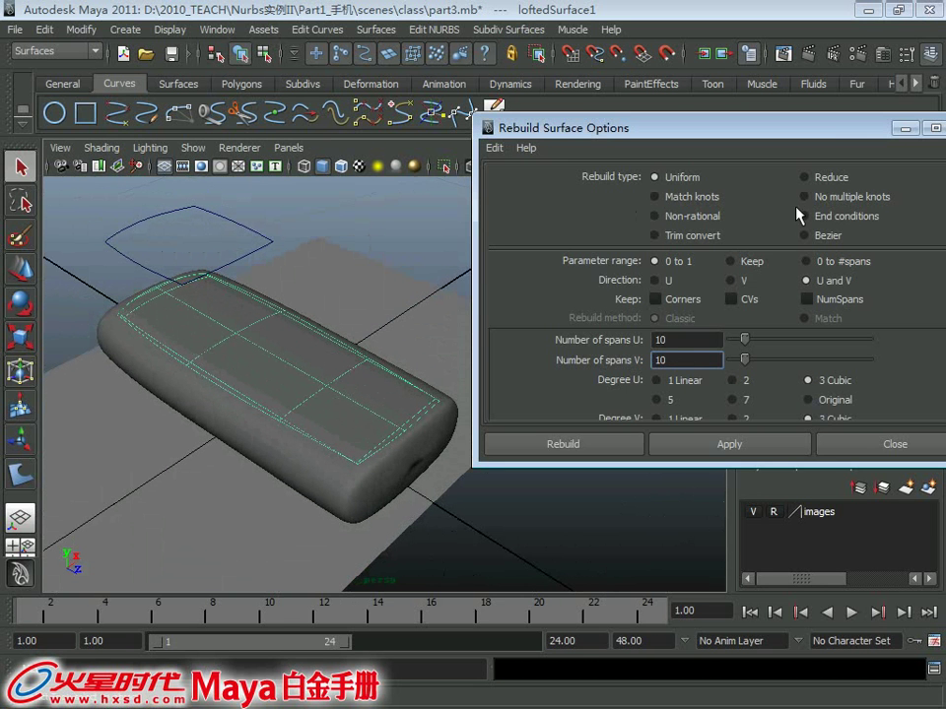
click(830, 180)
click(728, 444)
Close the rebuild options, leave the surface at its origin and select the screen outline curve
alt+drag(246, 414, 281, 432)
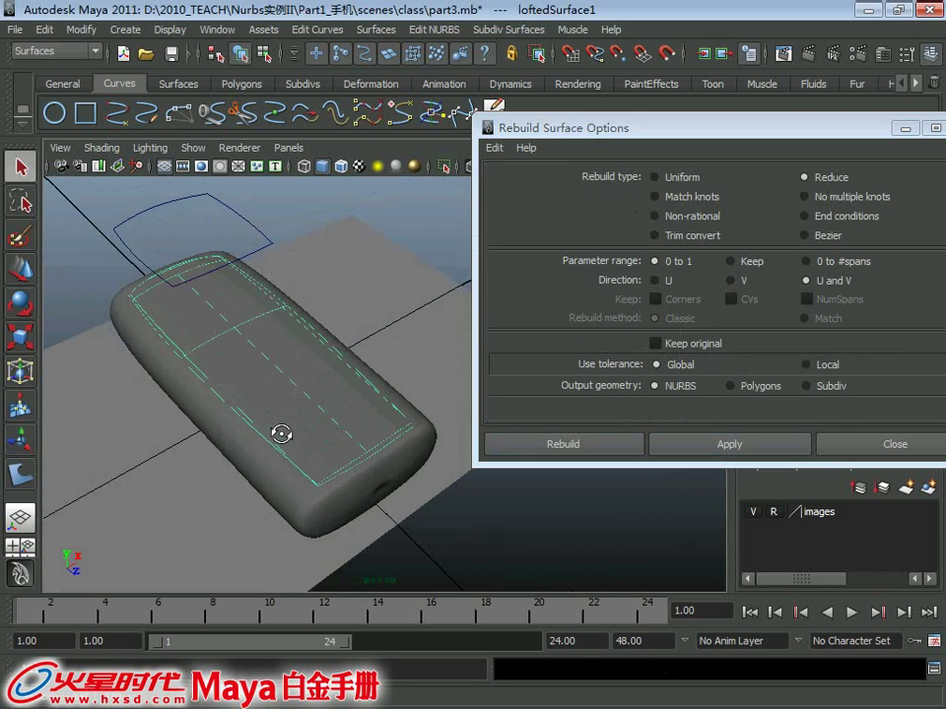
alt+drag(394, 375, 434, 389)
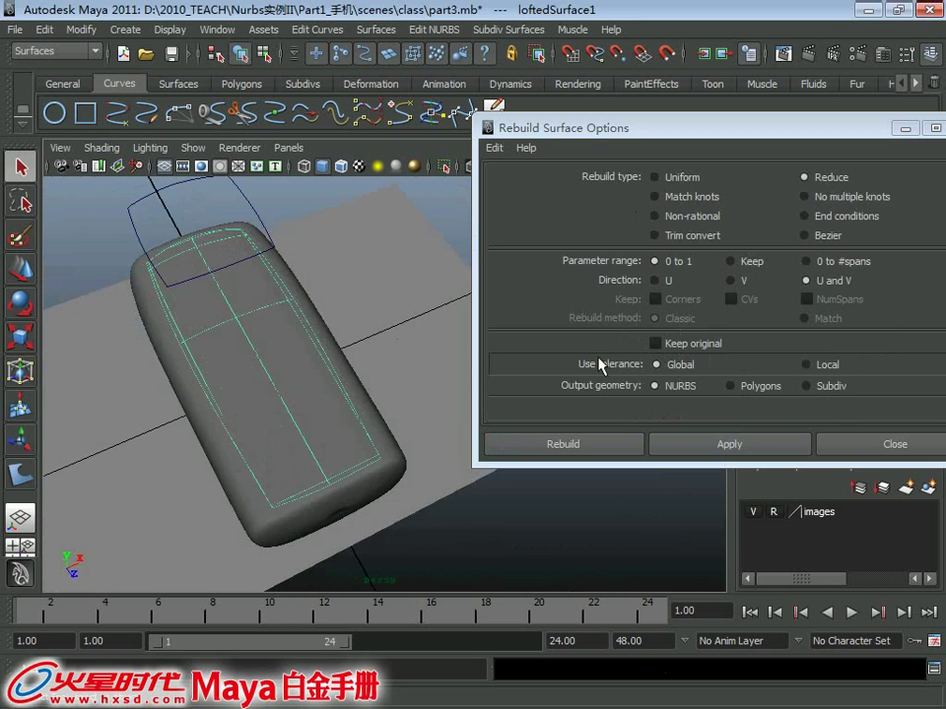
click(883, 444)
alt+drag(236, 325, 285, 343)
key(w)
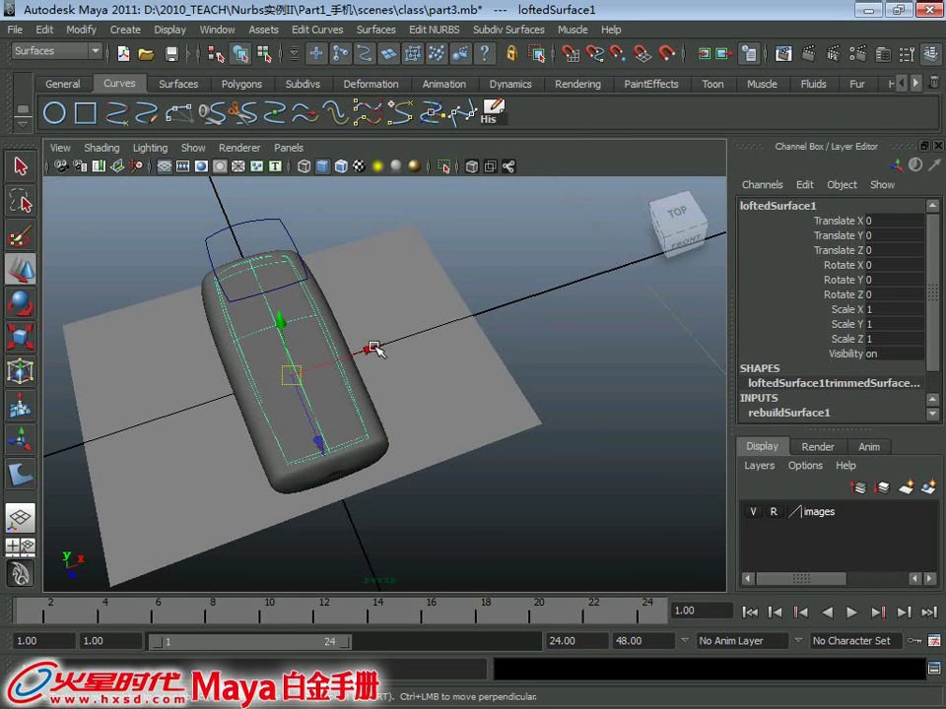
mouse_move(373, 348)
mouse_down()
mouse_move(597, 331)
mouse_move(310, 338)
mouse_up()
key(ctrl+z)
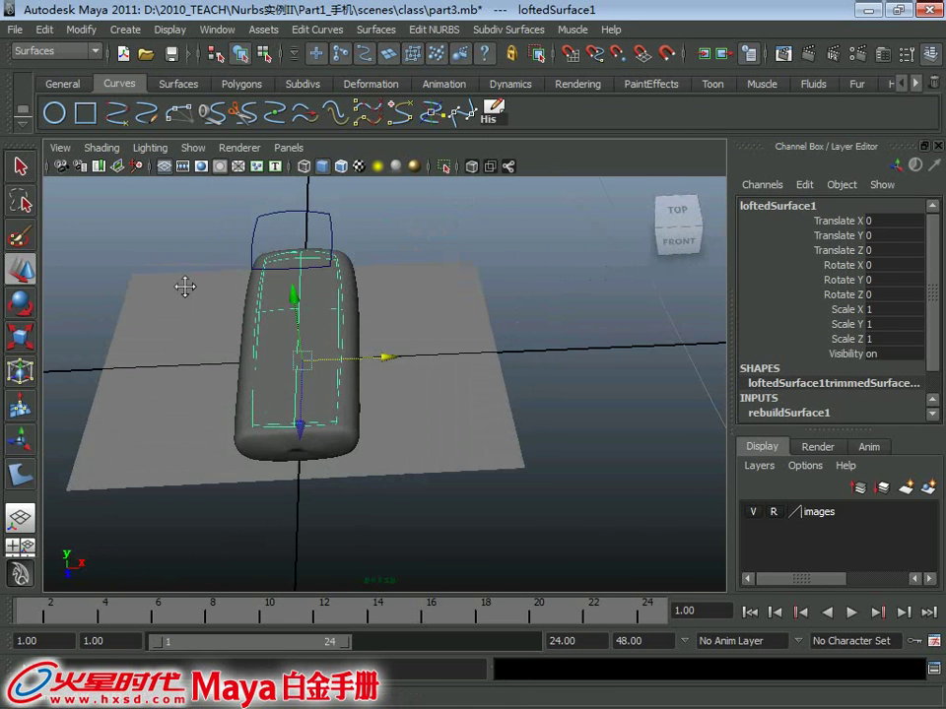
alt+drag(186, 287, 212, 240)
click(305, 244)
click(384, 30)
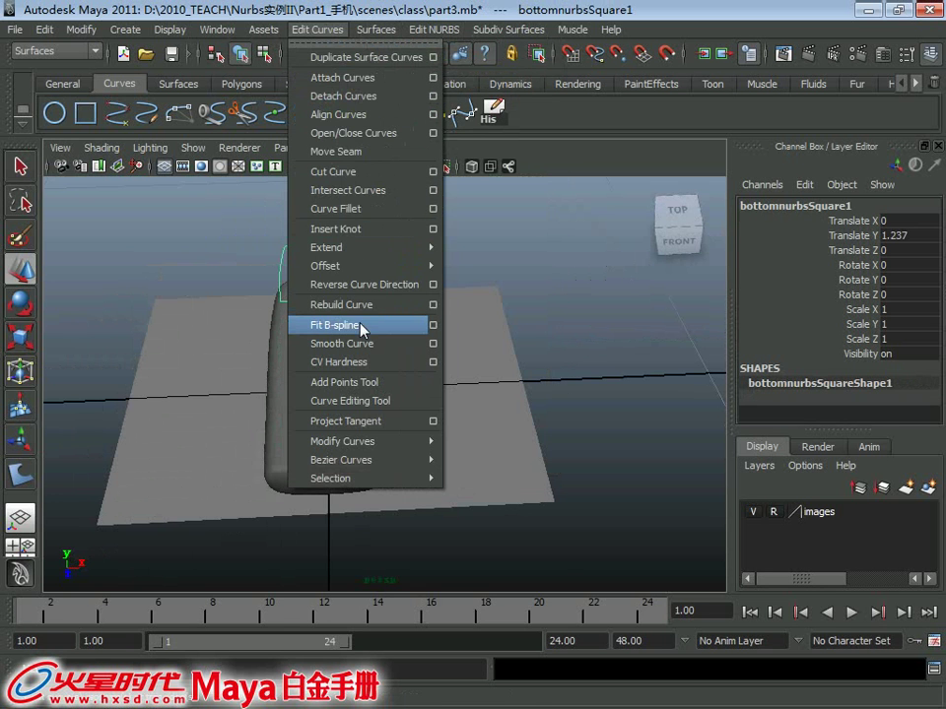
Rebuild the screen outline curve with the Reduce rebuild type
click(412, 305)
key(ctrl+z)
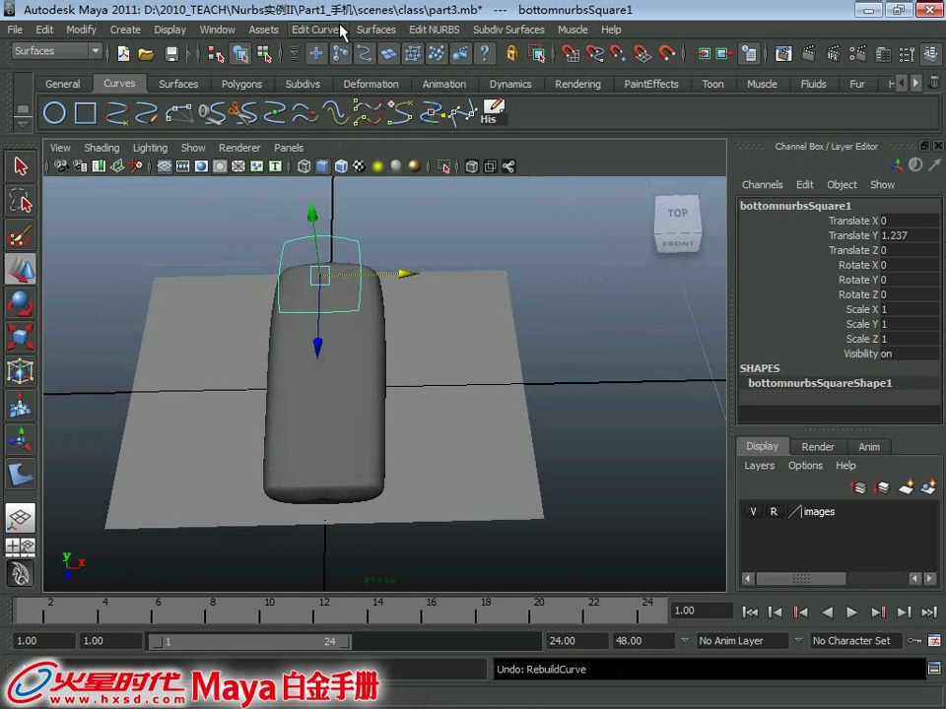
click(341, 31)
click(432, 306)
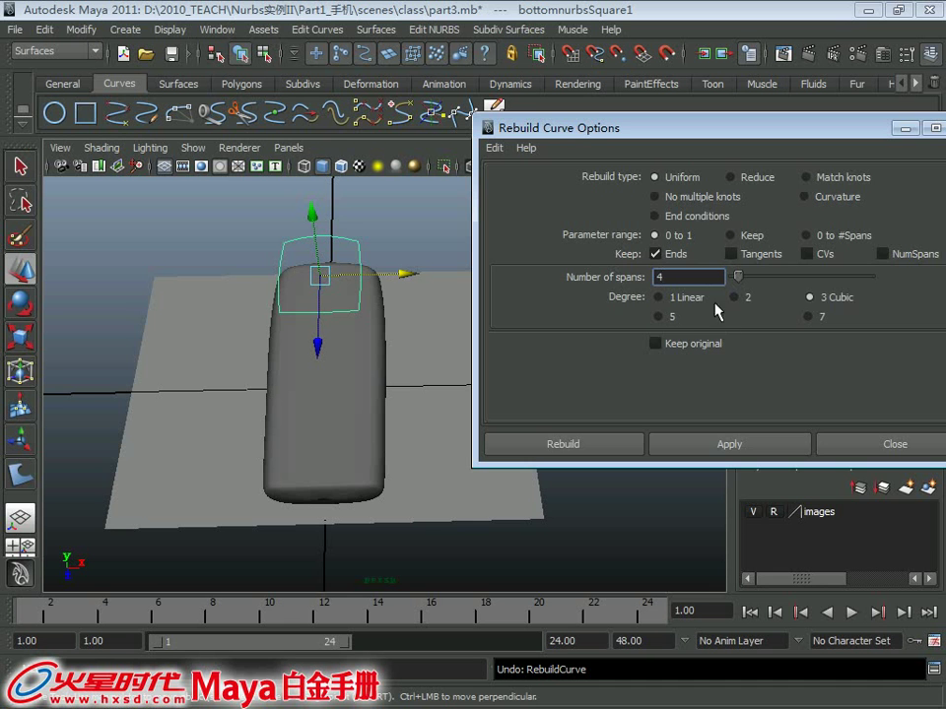
click(730, 177)
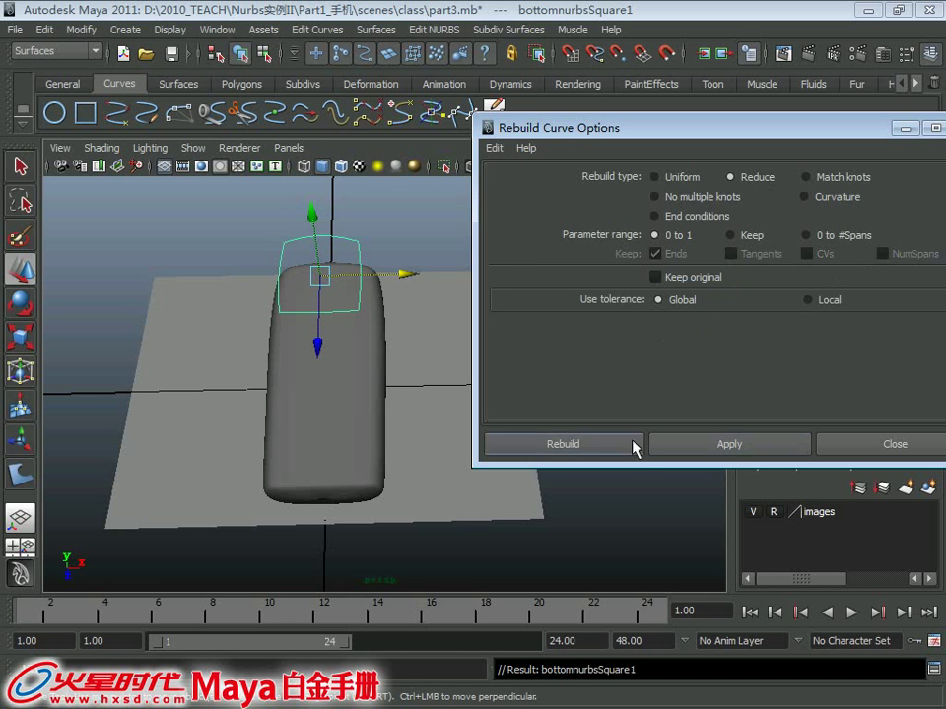
click(894, 443)
Nudge the outline slightly along X in top view, then select it together with loftedSurface1
alt+drag(394, 394, 333, 439)
click(328, 377)
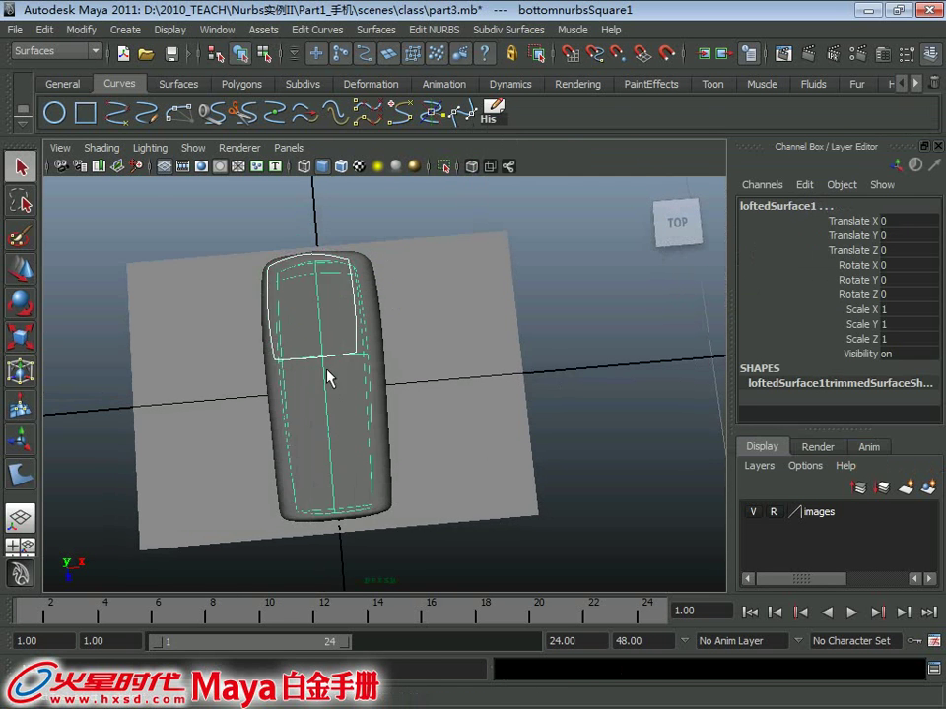
key(space)
key(space)
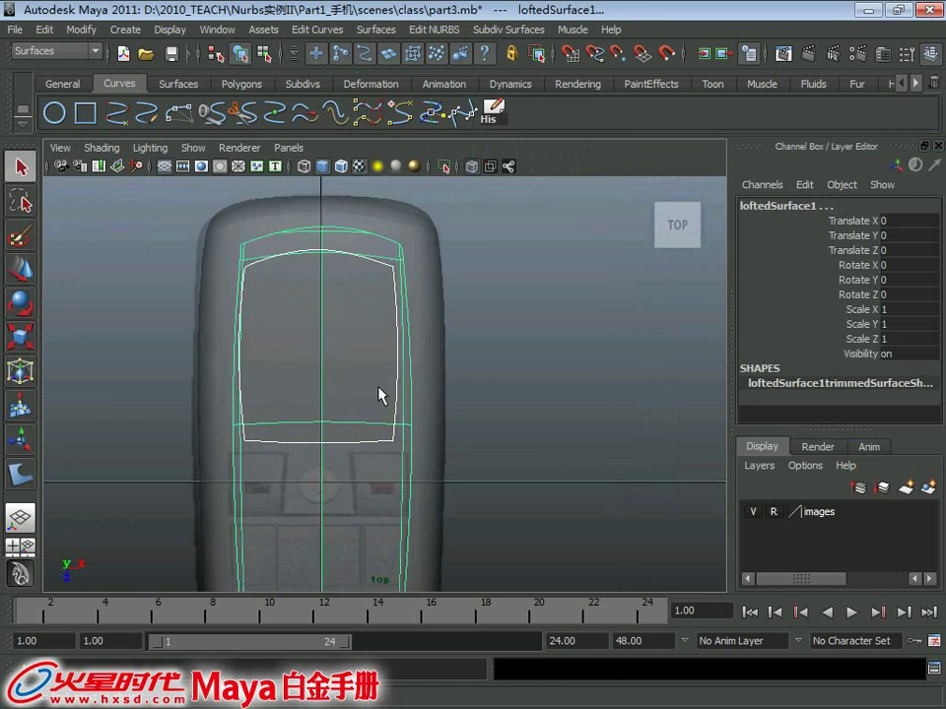
scroll(266, 243, up, 1)
click(399, 316)
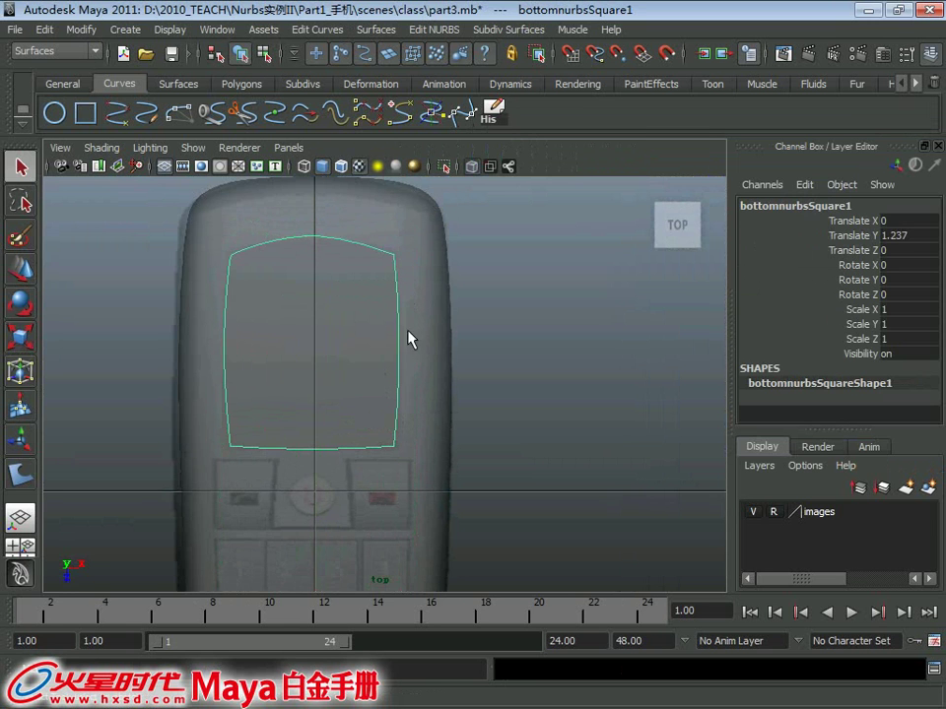
key(w)
key(ctrl+z)
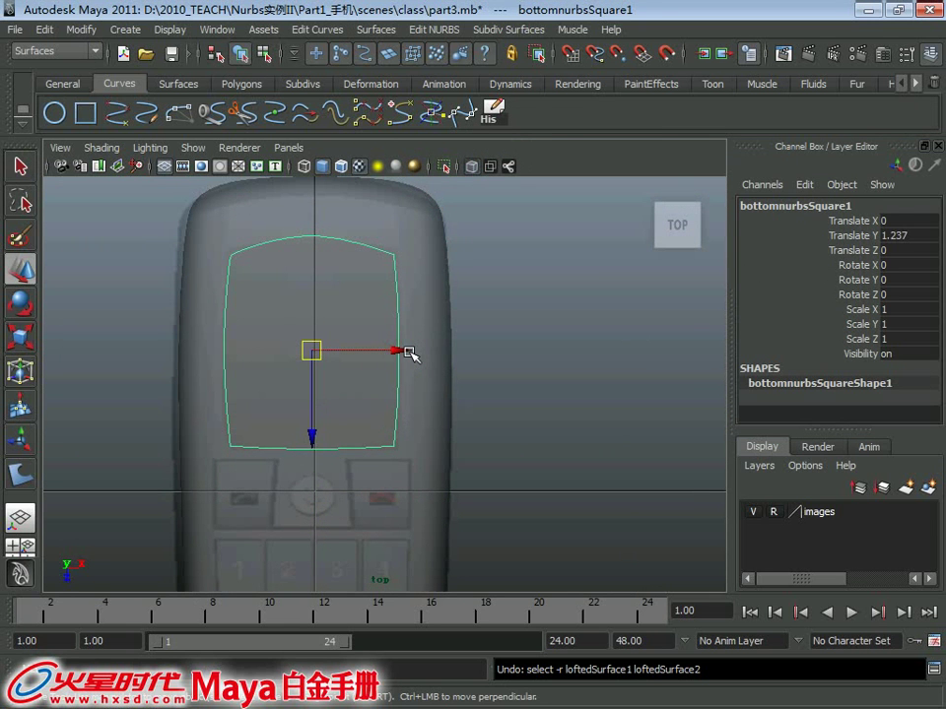
drag(408, 353, 410, 354)
key(q)
click(399, 294)
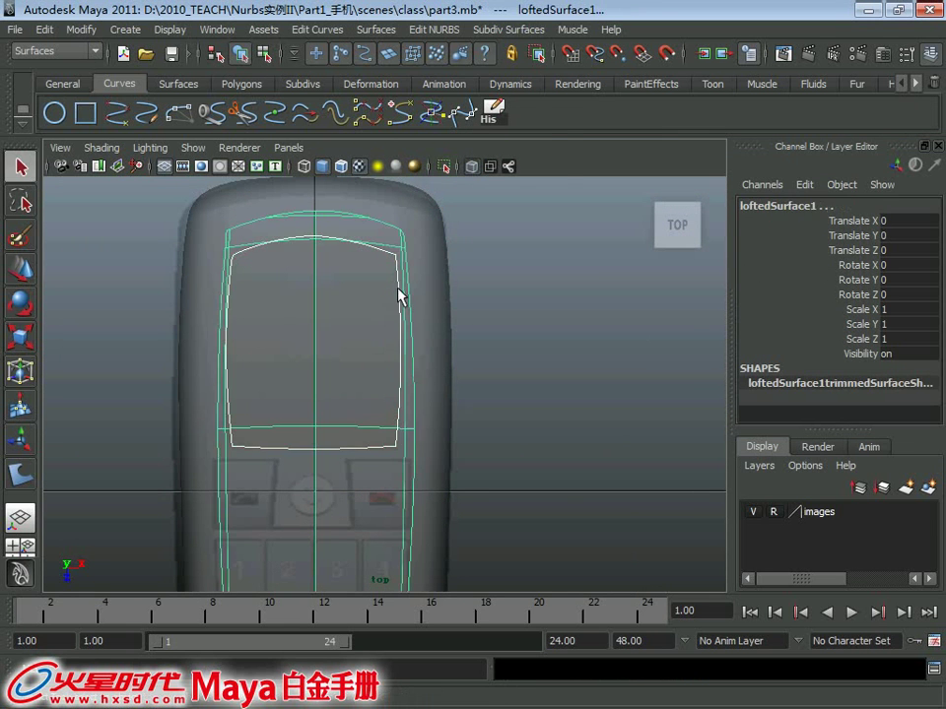
click(418, 32)
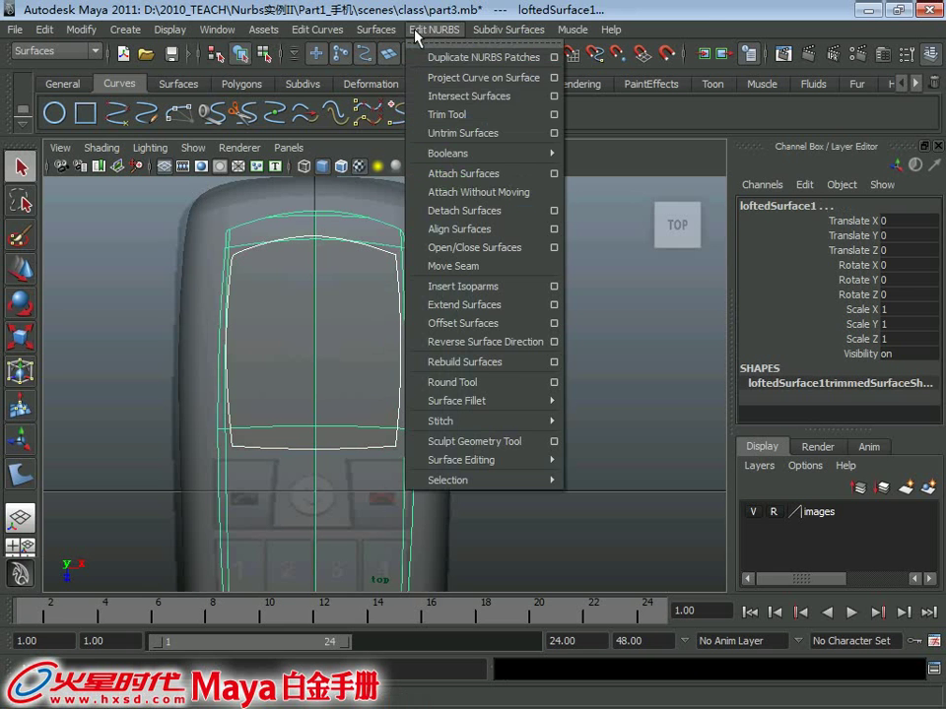
Project the outline onto loftedSurface1 with default Project Curve on Surface settings
click(553, 76)
click(493, 148)
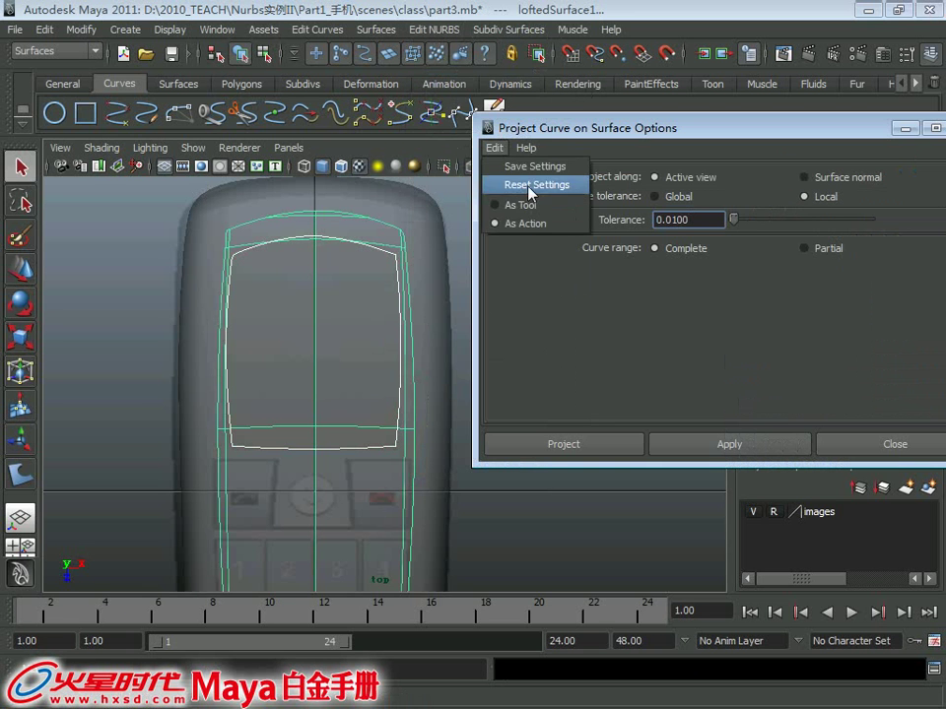
click(528, 185)
click(534, 450)
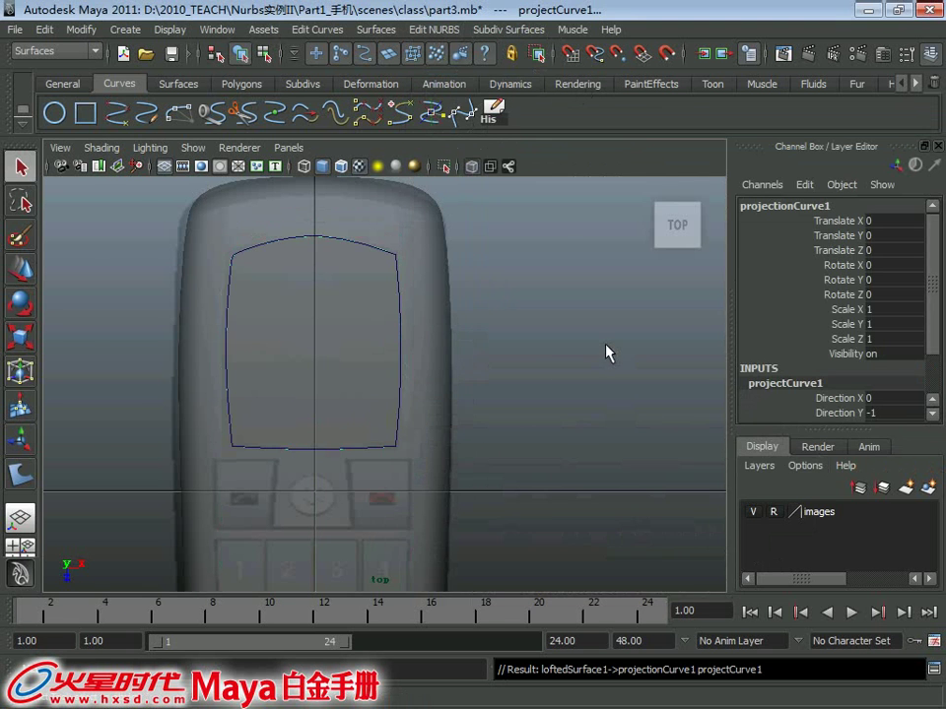
Inspect projectionCurve1 in perspective, selecting the outline and top surface in turn
key(space)
key(space)
mouse_move(580, 274)
alt+mouse_down()
mouse_move(380, 311)
mouse_move(364, 364)
alt+mouse_up()
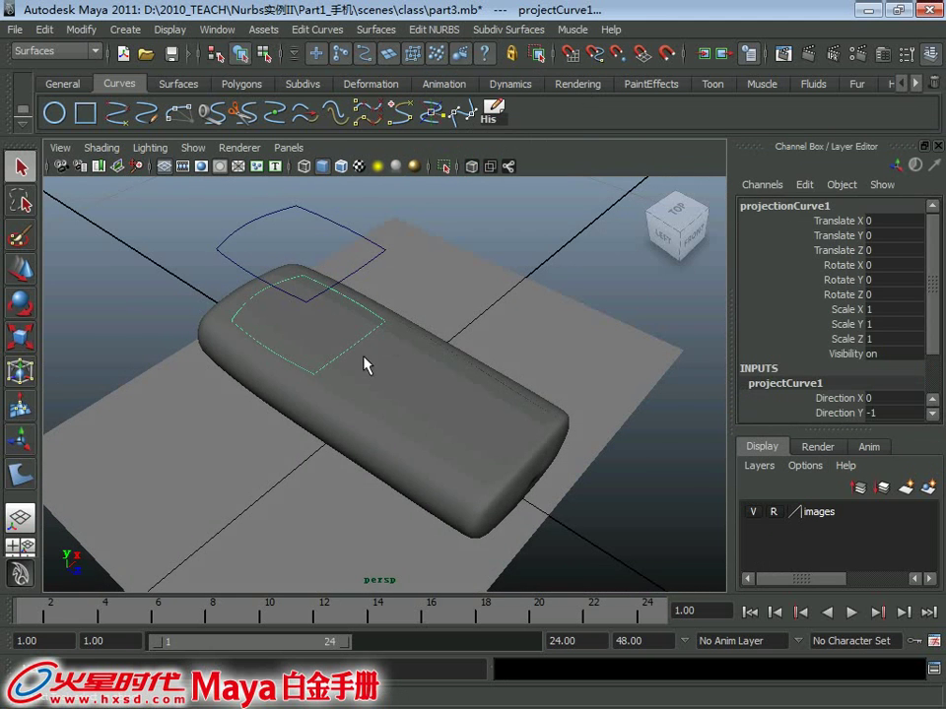
click(309, 309)
click(338, 270)
click(384, 258)
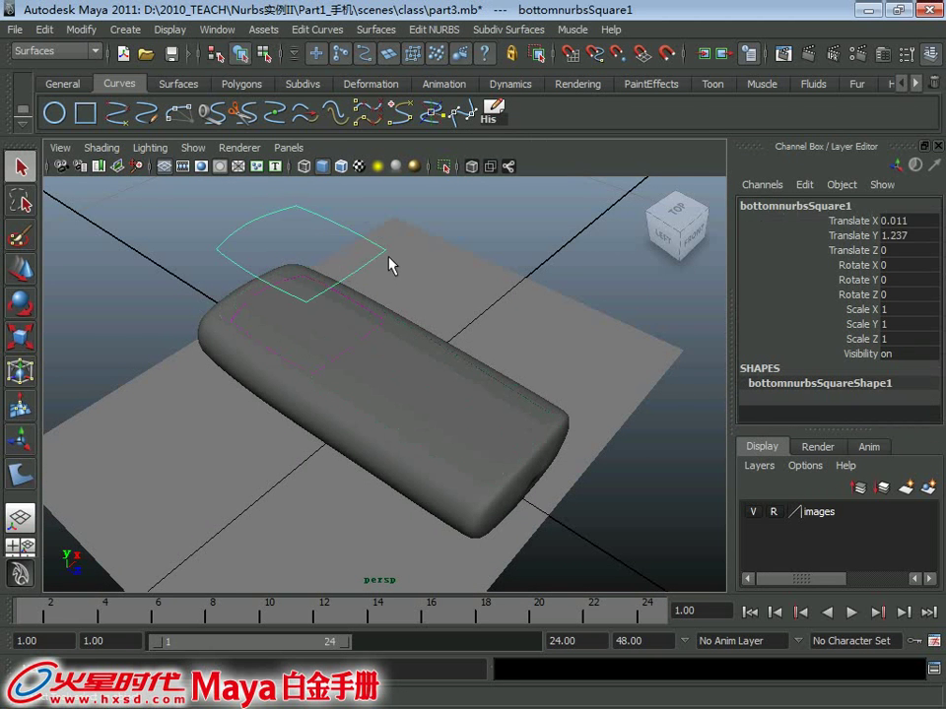
click(394, 396)
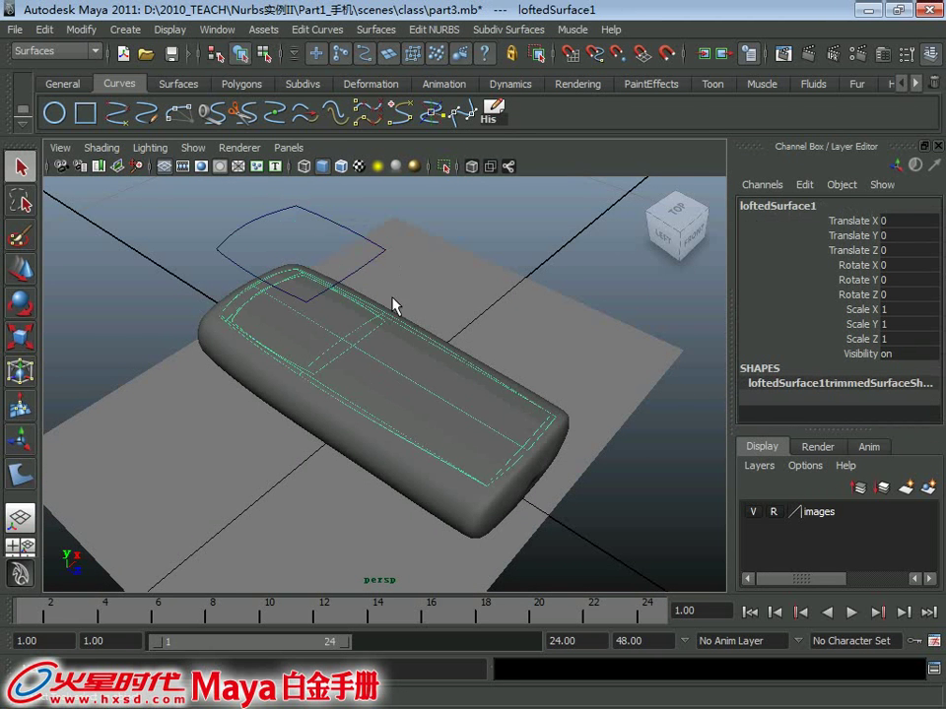
mouse_move(393, 302)
alt+mouse_down()
mouse_move(342, 245)
mouse_move(384, 255)
alt+mouse_up()
click(384, 251)
mouse_move(449, 294)
alt+mouse_down()
mouse_move(407, 338)
mouse_move(397, 408)
alt+mouse_up()
click(397, 408)
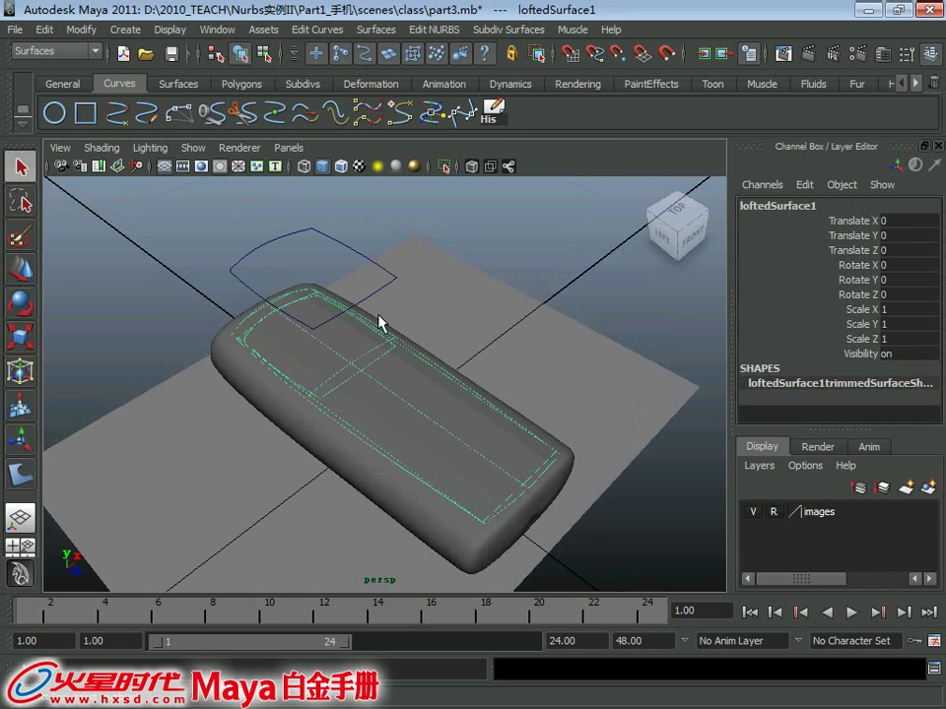
click(517, 258)
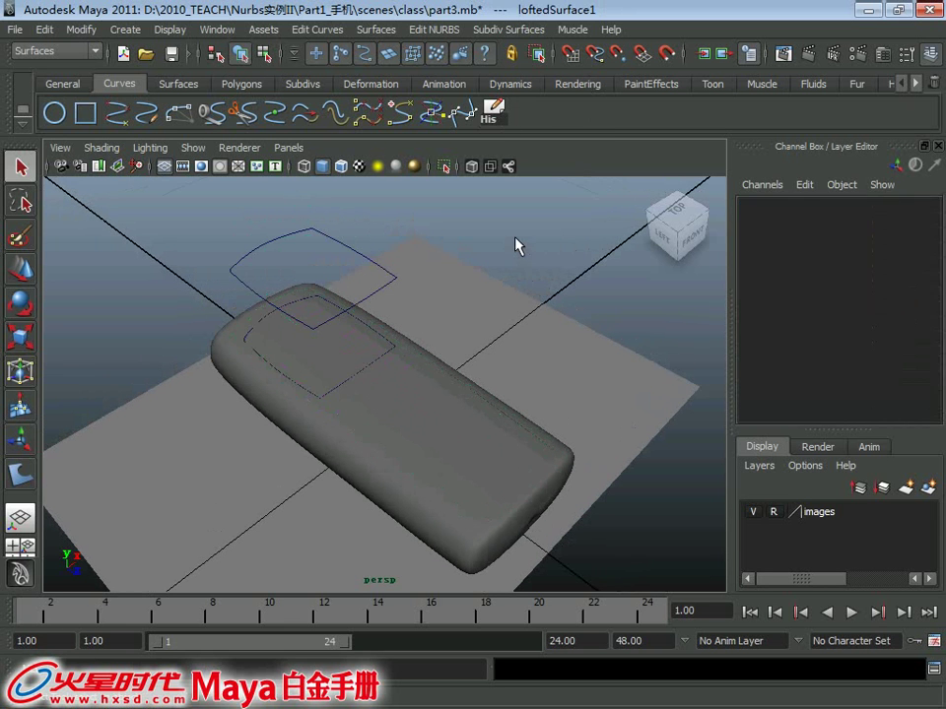
Select the square outline curve and the lofted top surface from a side-on view
click(390, 441)
mouse_move(449, 355)
alt+mouse_down()
mouse_move(397, 309)
mouse_move(347, 333)
alt+mouse_up()
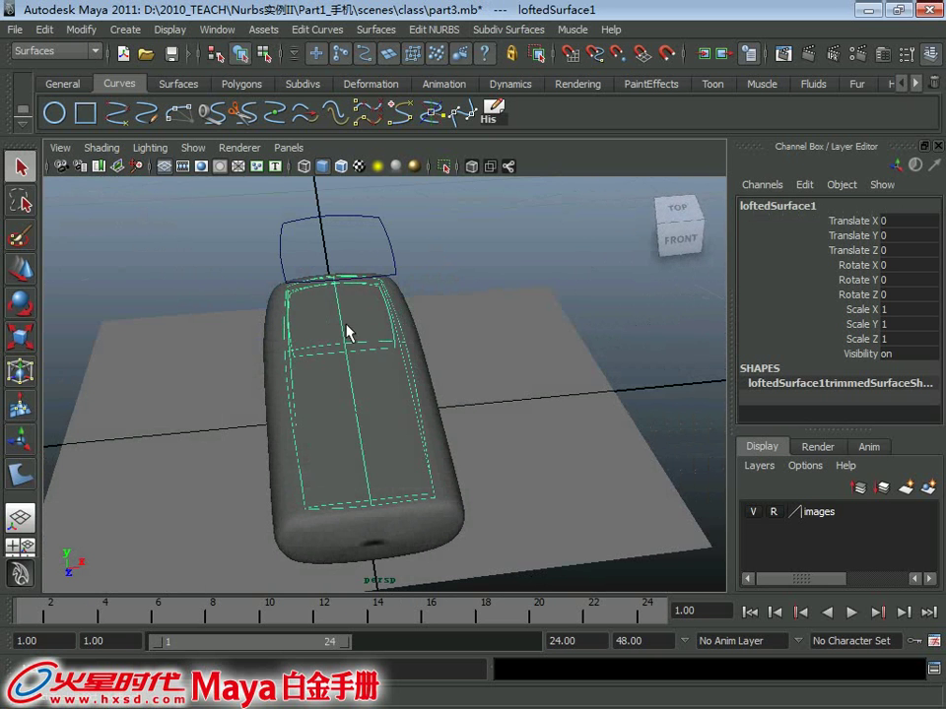
mouse_move(277, 232)
alt+mouse_down()
mouse_move(232, 247)
mouse_move(444, 294)
alt+mouse_up()
click(241, 248)
click(368, 388)
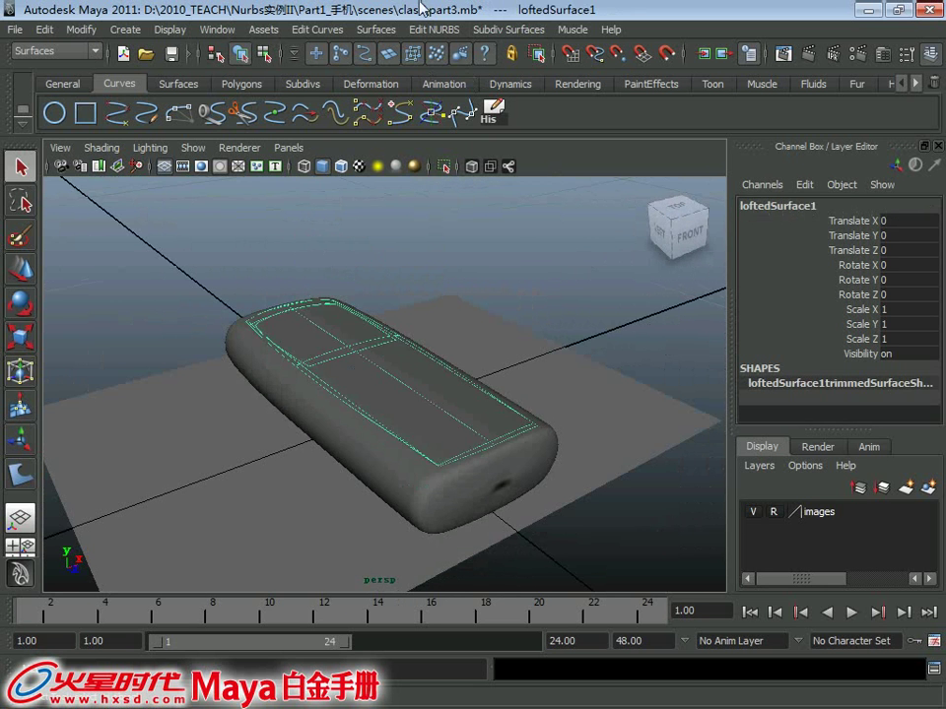
Trim the top surface along the screen outline, keeping two regions, and duplicate it
click(434, 29)
click(461, 97)
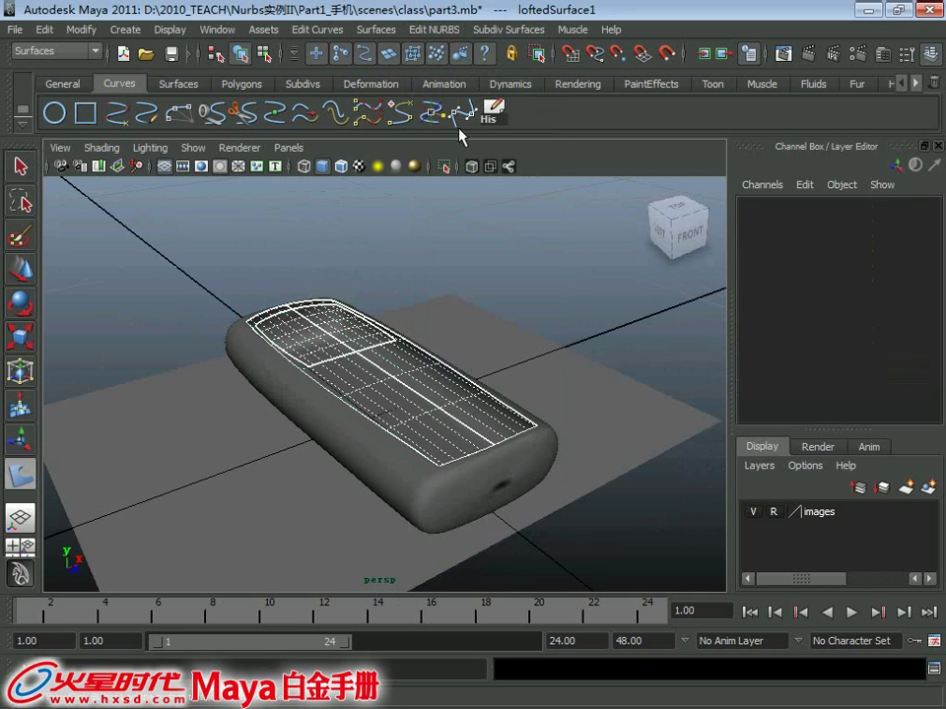
click(394, 393)
mouse_move(394, 392)
alt+mouse_down()
mouse_move(383, 395)
mouse_move(433, 367)
alt+mouse_up()
click(416, 401)
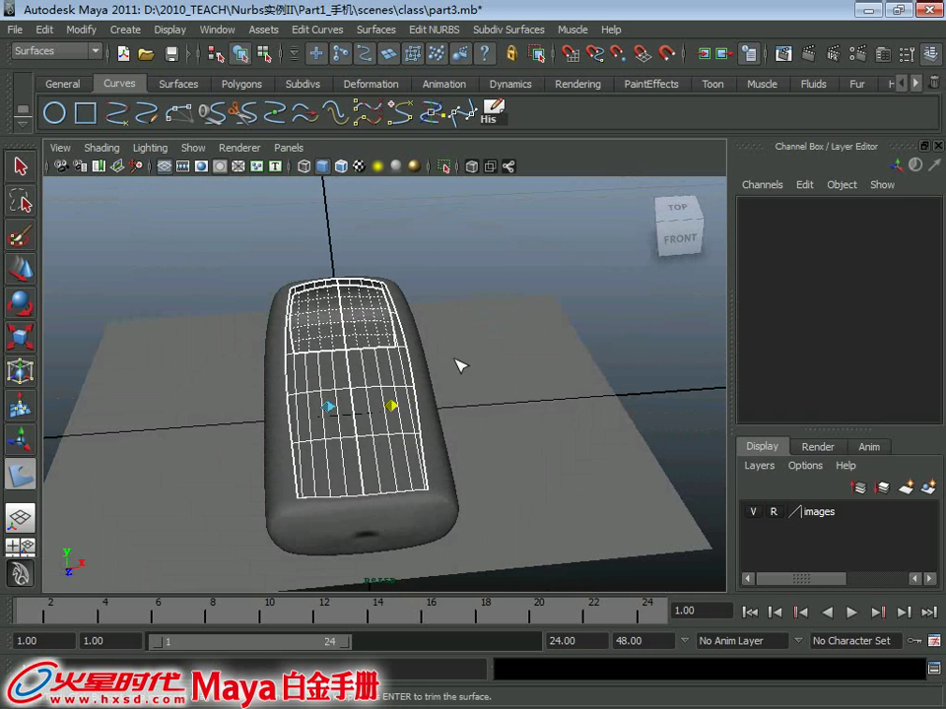
key(Return)
mouse_move(350, 408)
alt+mouse_down()
mouse_move(304, 327)
mouse_move(399, 332)
mouse_move(392, 328)
alt+mouse_up()
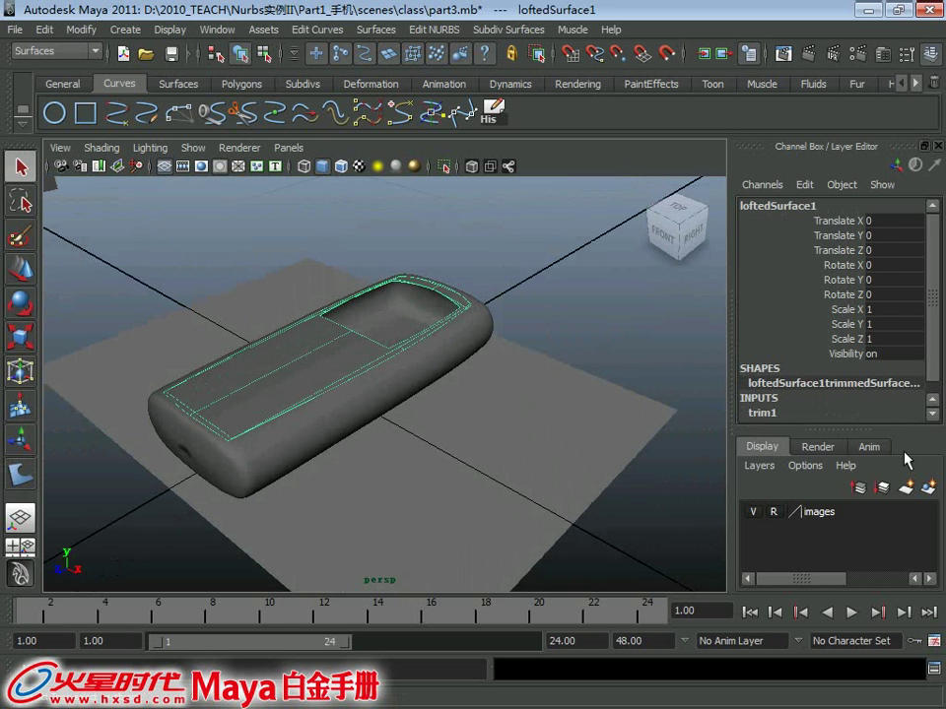
key(ctrl+d)
Move the surface copy onto a new hidden layer1 and select the original surface
click(930, 485)
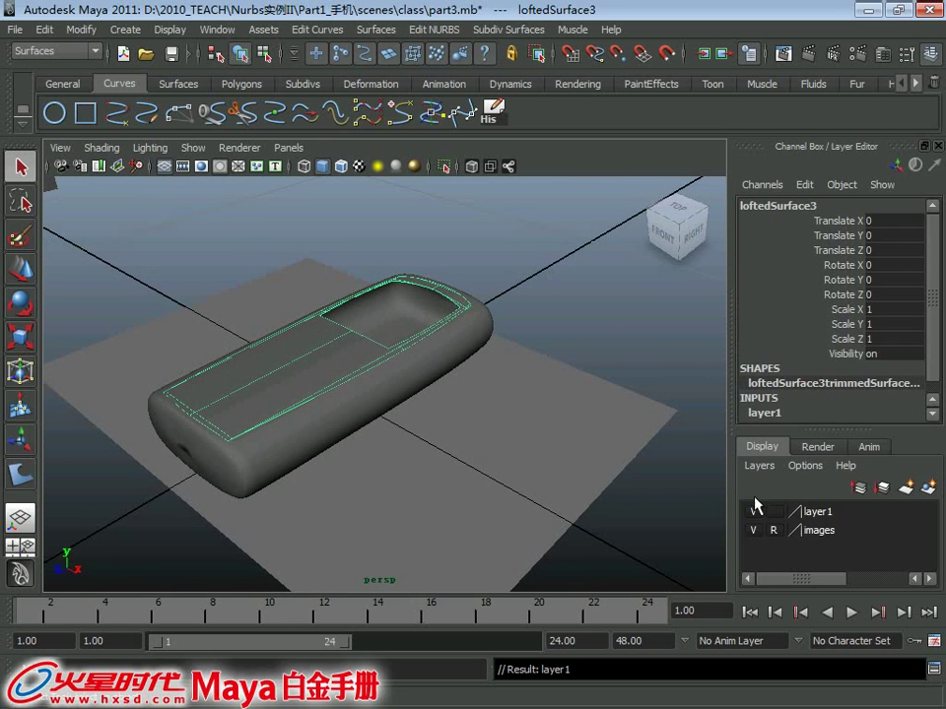
click(754, 511)
click(322, 436)
mouse_move(351, 323)
alt+mouse_down()
mouse_move(322, 436)
mouse_move(337, 331)
alt+mouse_up()
alt+right_drag(337, 331, 389, 401)
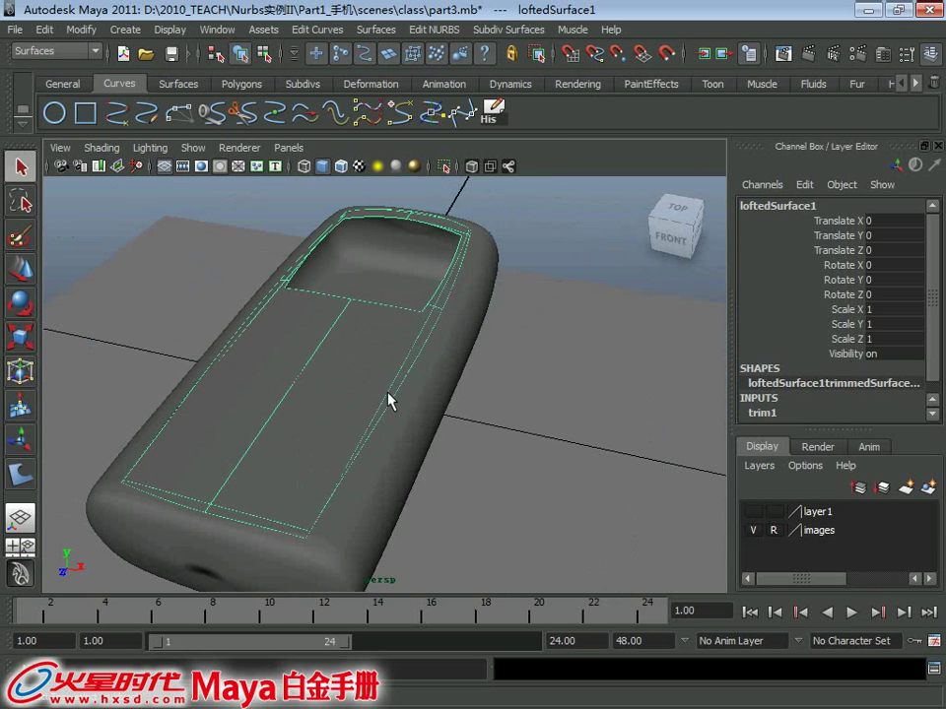
Untrim the original surface and re-trim it so only the screen patch remains
click(424, 30)
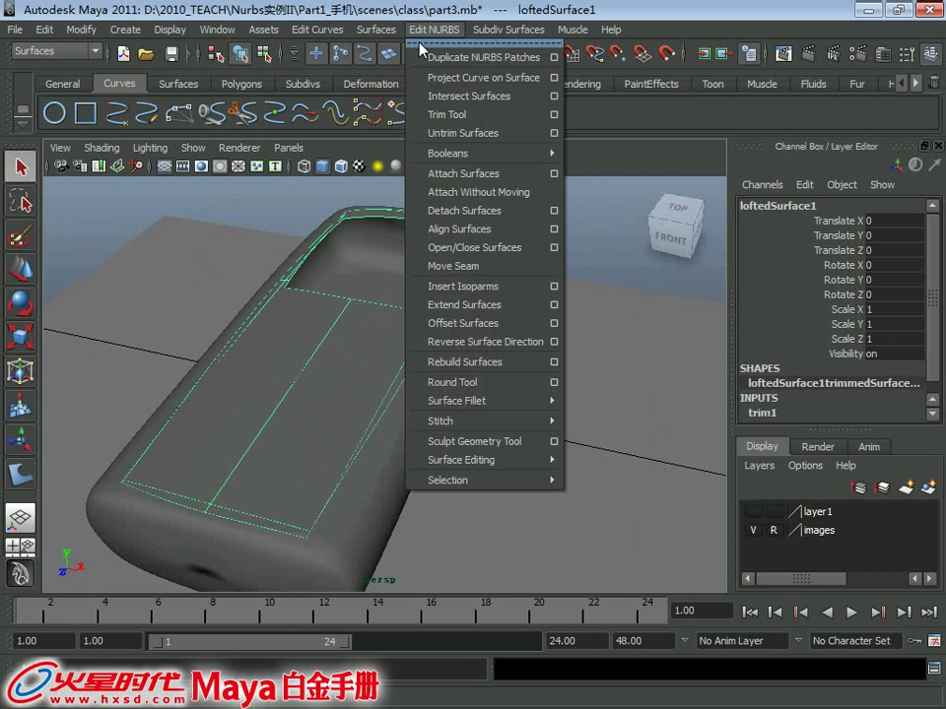
click(471, 138)
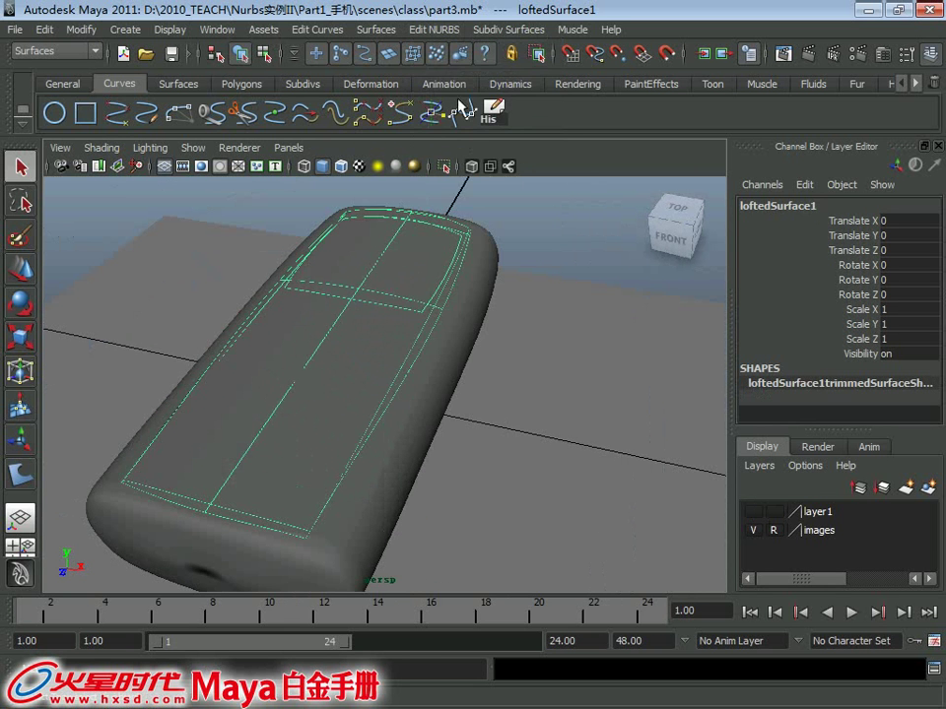
click(429, 29)
click(446, 115)
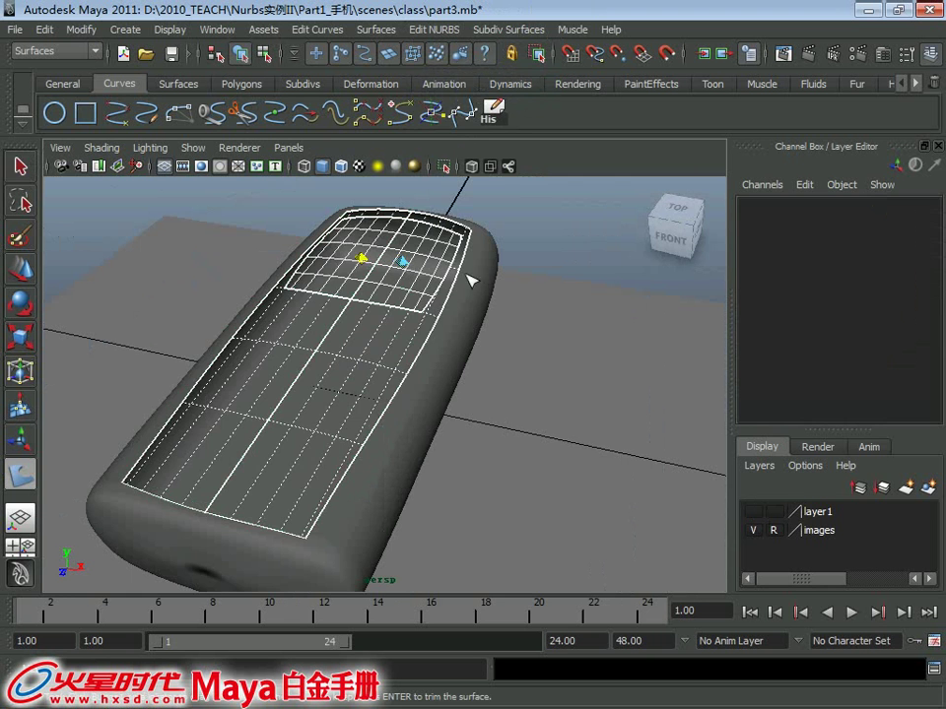
key(Return)
Select the surface copy loftedSurface3 and frame the phone in an enlarged top view
click(376, 293)
alt+drag(376, 294, 378, 276)
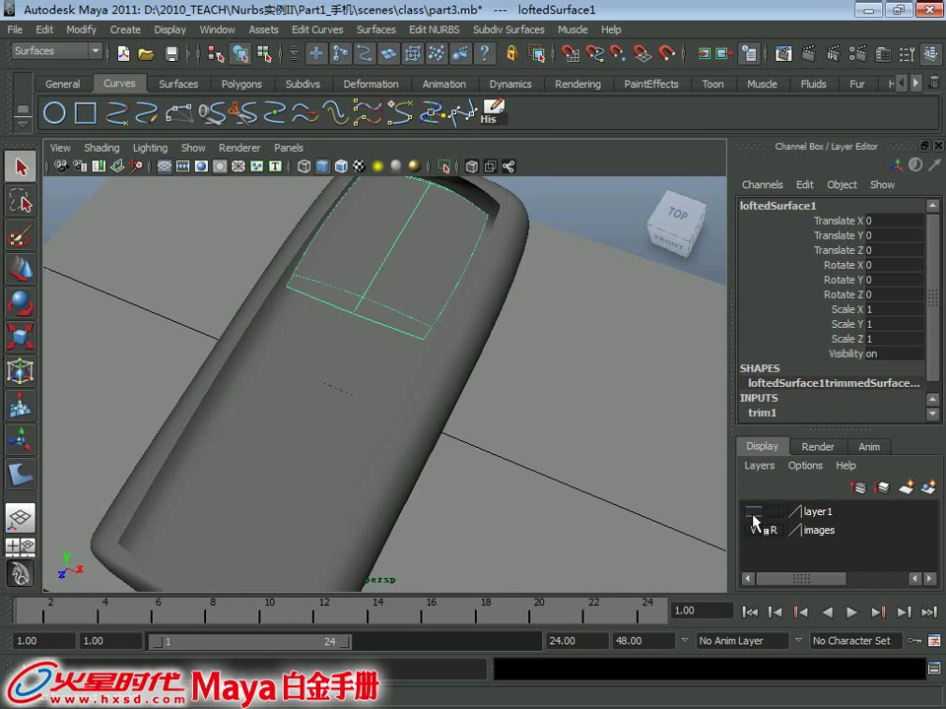
mouse_move(463, 384)
alt+mouse_down()
mouse_move(447, 359)
mouse_move(370, 376)
mouse_move(359, 296)
alt+mouse_up()
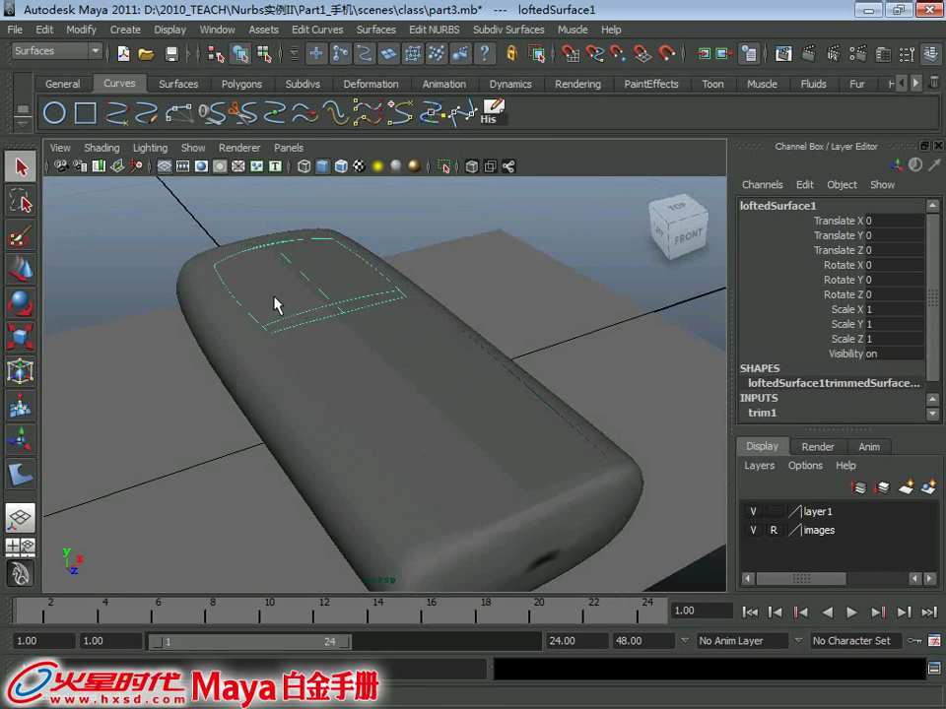
mouse_move(276, 305)
alt+mouse_down()
mouse_move(361, 306)
mouse_move(389, 437)
mouse_move(340, 395)
mouse_move(345, 401)
alt+mouse_up()
click(361, 307)
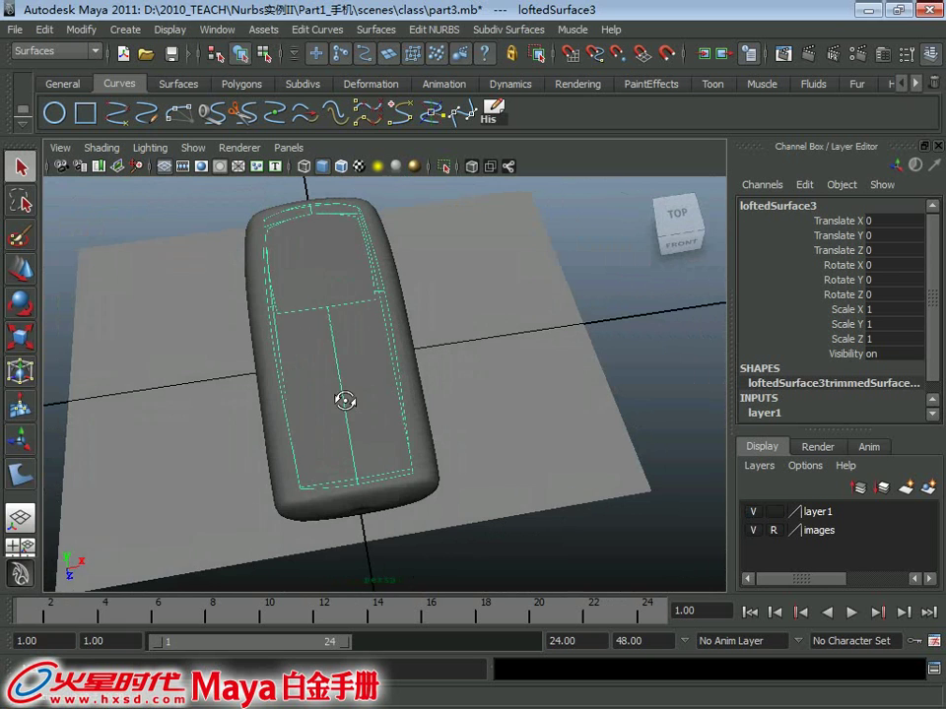
key(space)
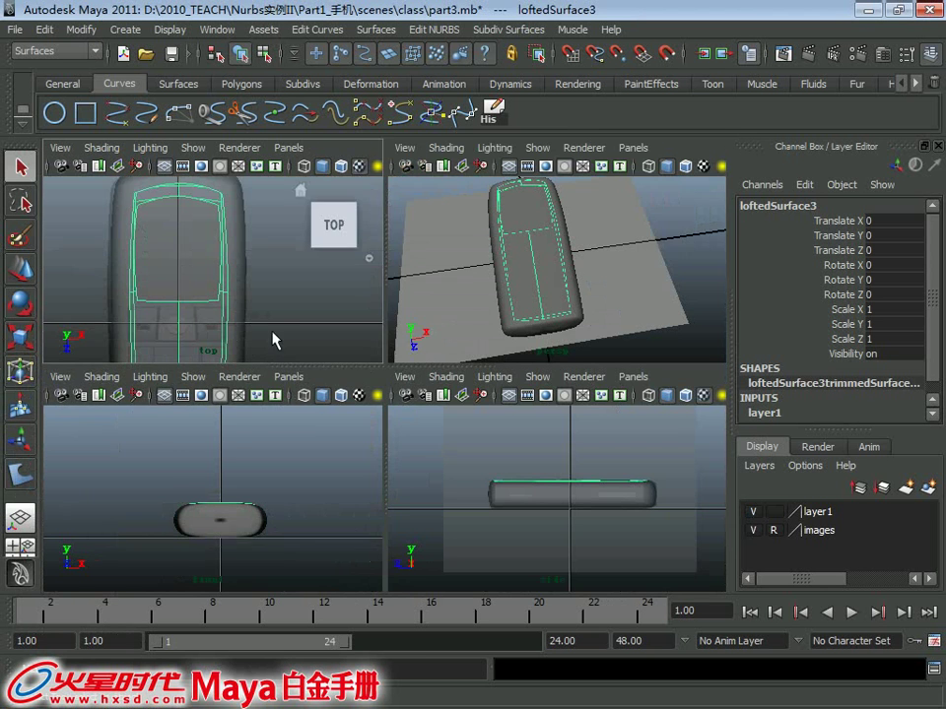
key(space)
mouse_move(342, 416)
alt+middle_down()
mouse_move(325, 374)
mouse_move(330, 306)
mouse_move(356, 336)
mouse_move(357, 316)
alt+middle_up()
scroll(325, 373, down, 3)
Create a NURBS square, shrink it to about quarter size and move it down
click(86, 113)
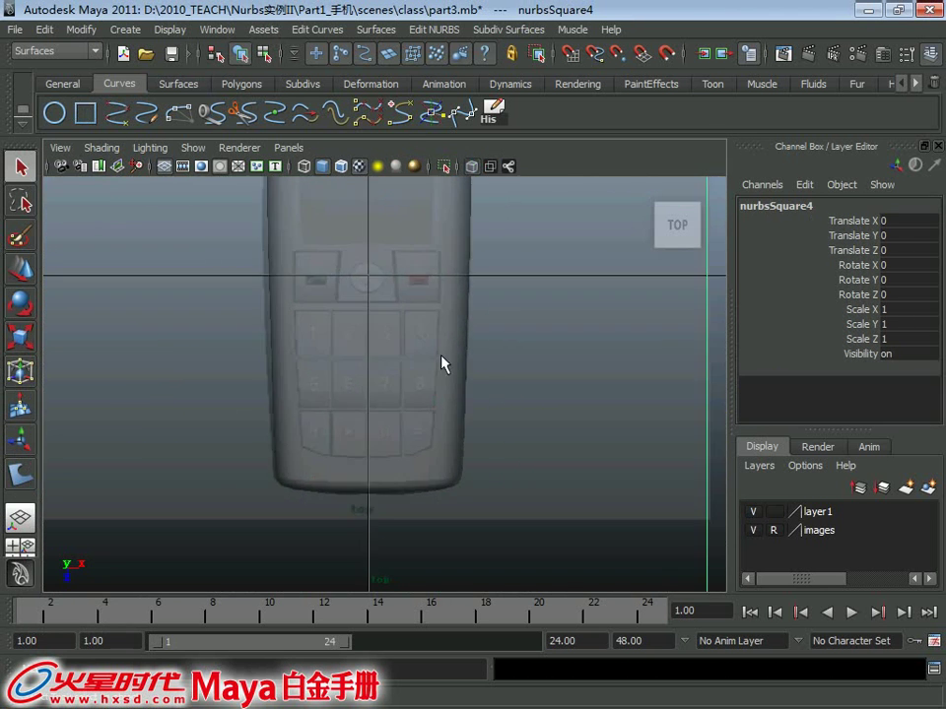
scroll(423, 359, down, 3)
key(r)
drag(374, 316, 212, 330)
key(w)
drag(375, 422, 374, 501)
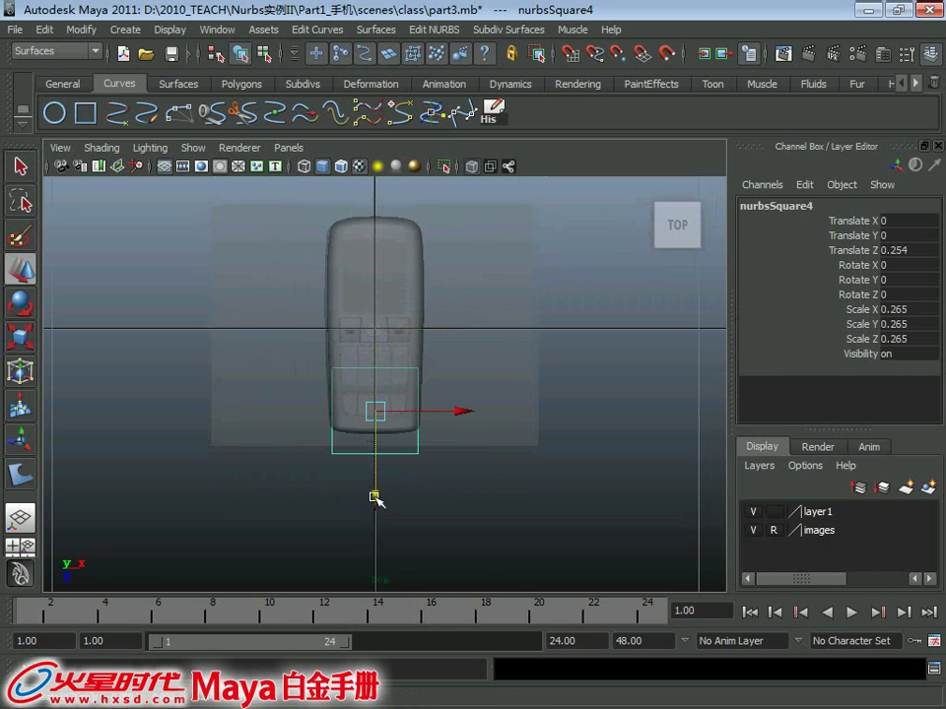
Scale the square up to 0.299 and move it down to Z 0.271 over the keypad
scroll(425, 492, up, 3)
key(r)
drag(365, 440, 384, 456)
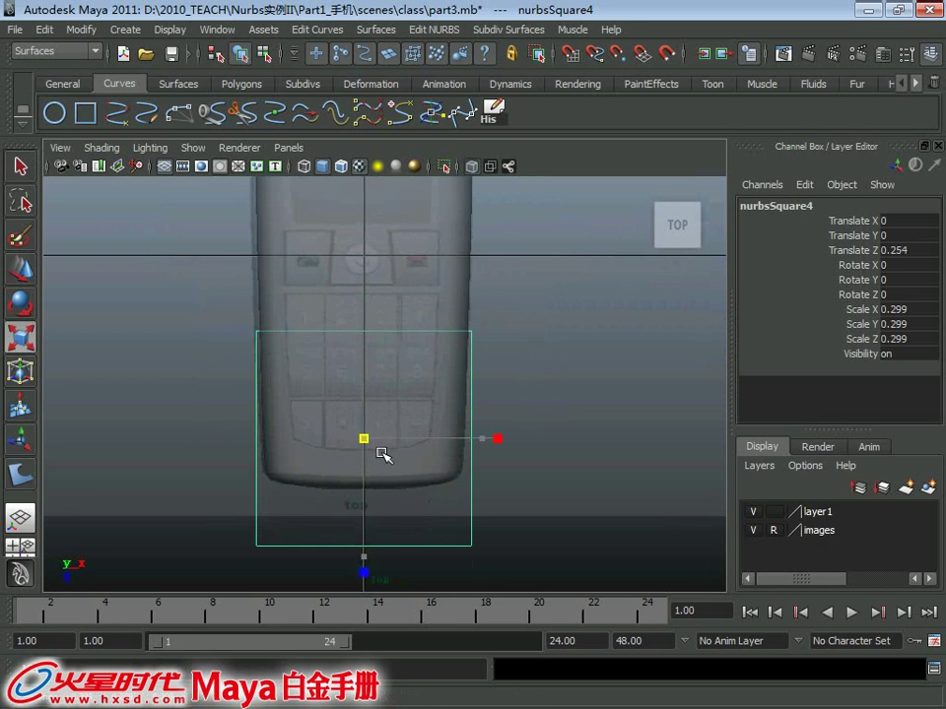
key(w)
drag(364, 529, 367, 537)
scroll(355, 473, up, 1)
Select the square's bottom edge curve with the Move tool active
key(q)
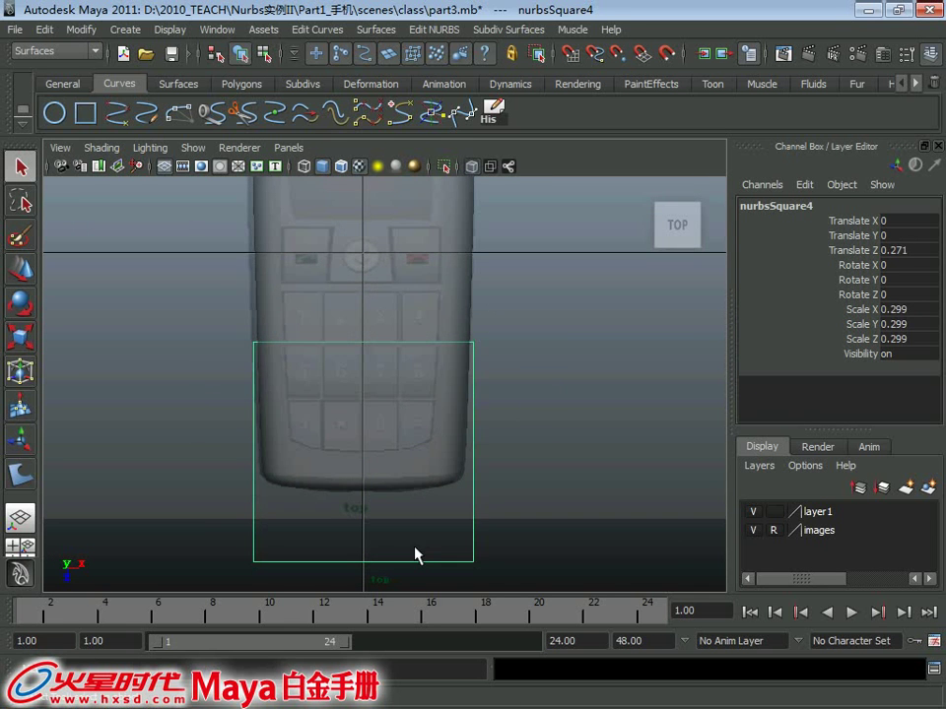
click(415, 559)
alt+middle_drag(414, 507, 412, 439)
alt+middle_drag(371, 335, 362, 370)
drag(156, 496, 528, 580)
click(506, 513)
scroll(395, 335, up, 2)
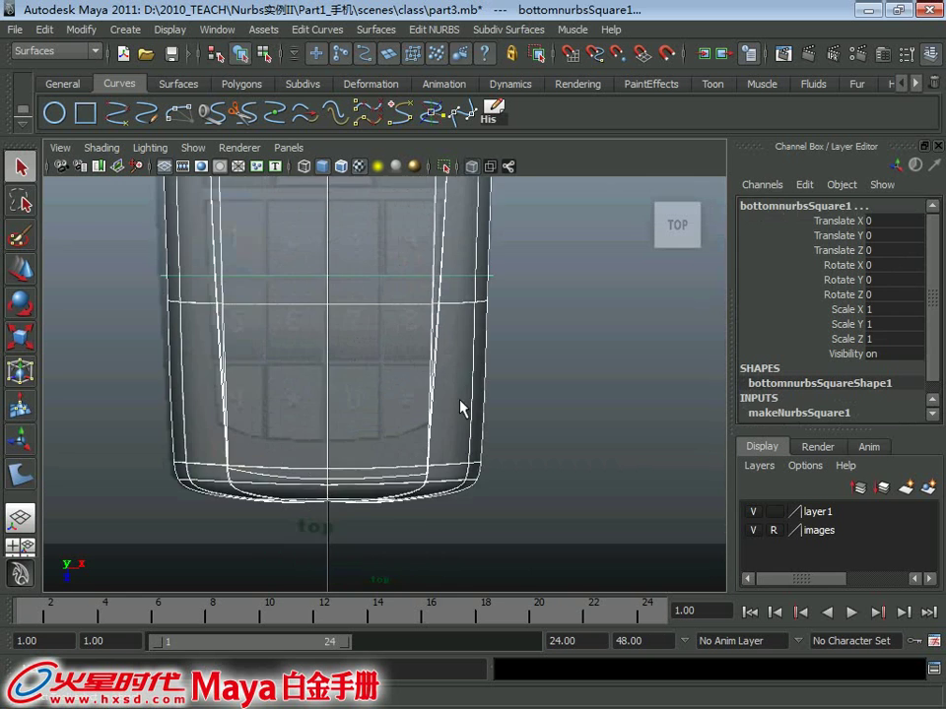
alt+middle_drag(461, 408, 459, 433)
key(w)
scroll(376, 406, up, 2)
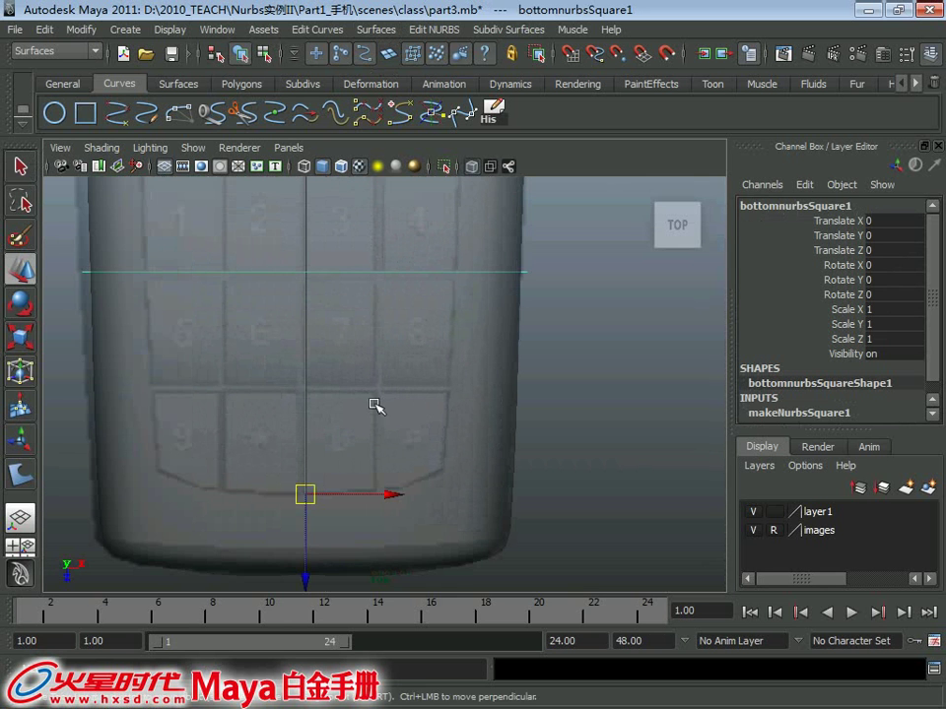
click(116, 29)
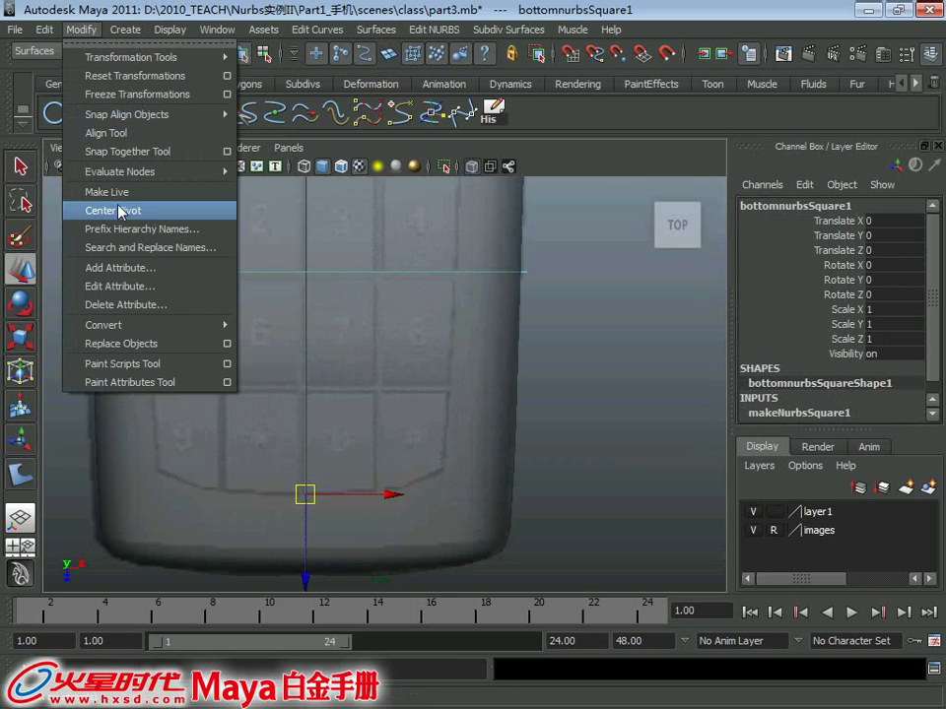
Centre the bottom curve's pivot and duplicate it down the keypad as horizontal row dividers
click(122, 211)
alt+middle_drag(281, 343, 302, 340)
mouse_move(323, 349)
mouse_down()
mouse_move(325, 371)
mouse_move(322, 356)
mouse_up()
key(ctrl+d)
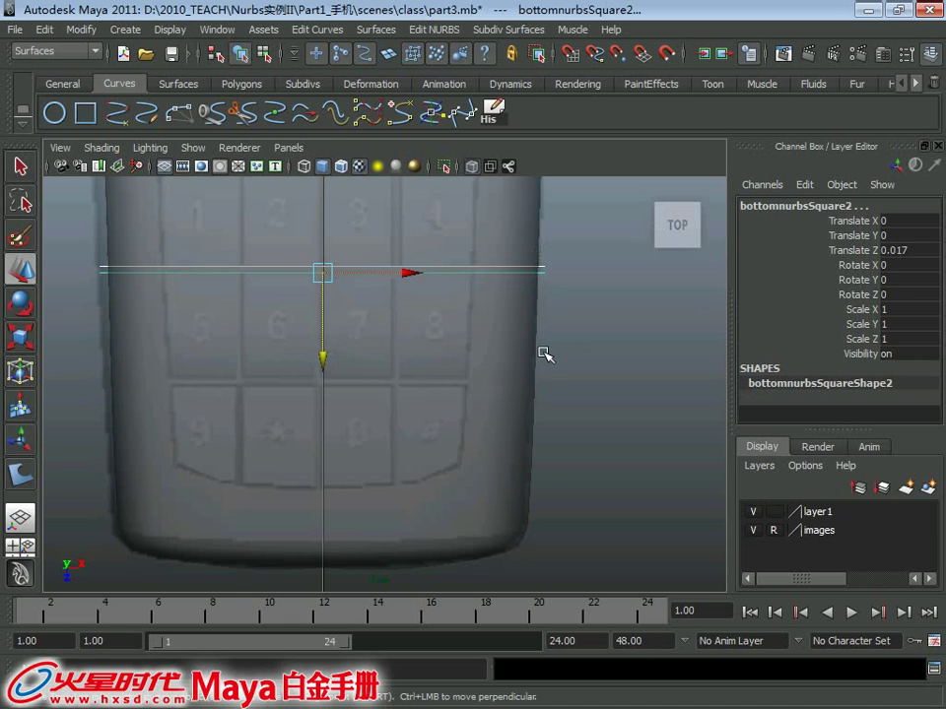
key(ctrl+d)
drag(328, 357, 329, 451)
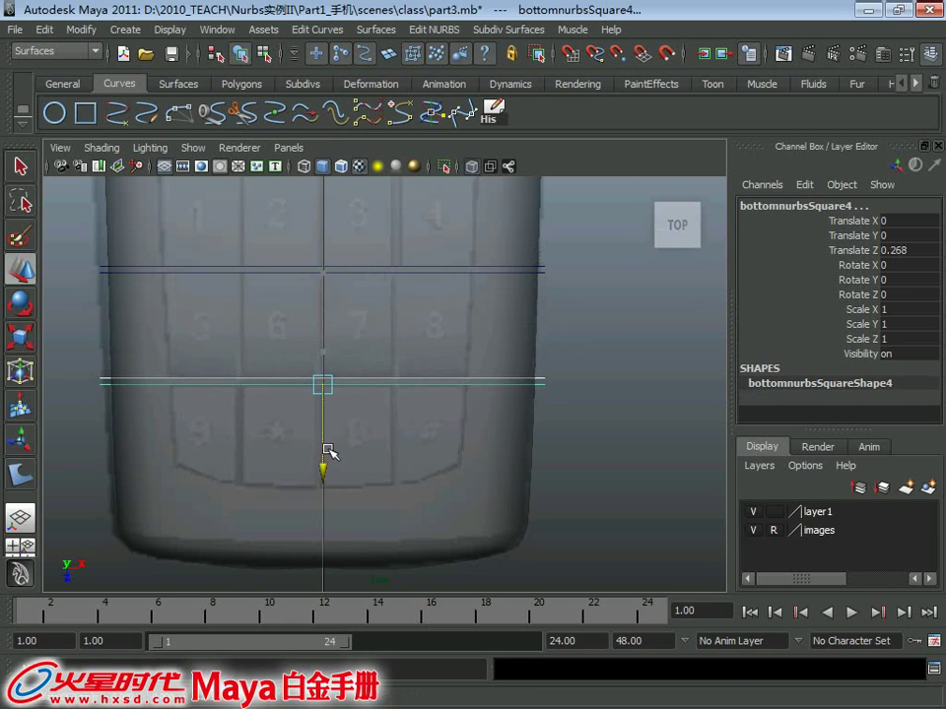
alt+middle_drag(378, 342, 409, 386)
scroll(395, 345, down, 2)
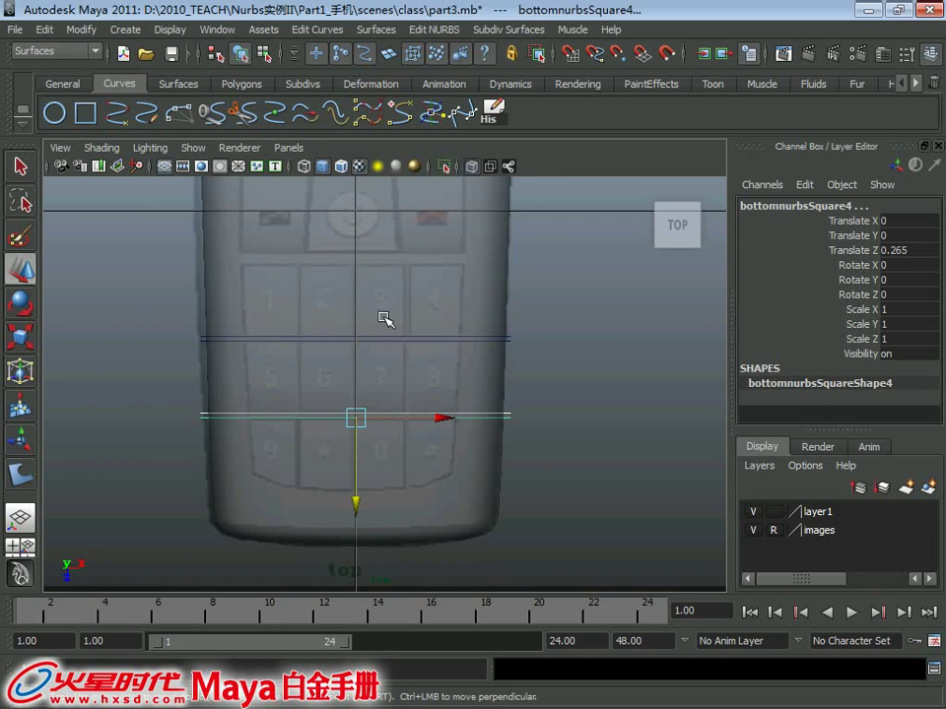
Create a new NURBS square and scale it to 0.662 around the whole phone
click(84, 116)
scroll(329, 359, down, 5)
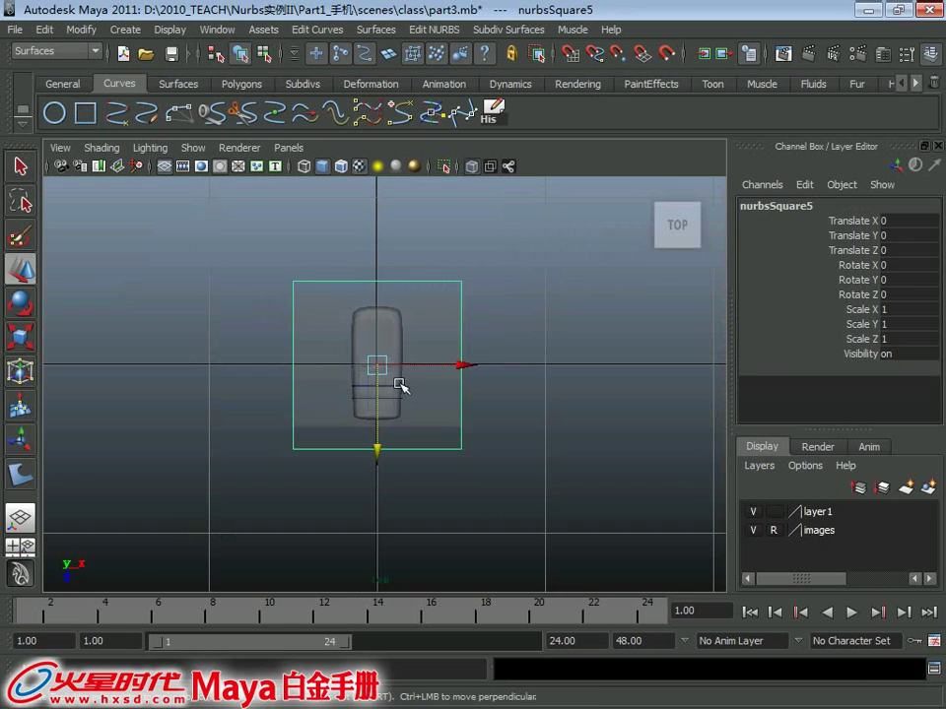
key(r)
scroll(401, 384, up, 3)
scroll(398, 341, up, 1)
middle_drag(398, 342, 268, 338)
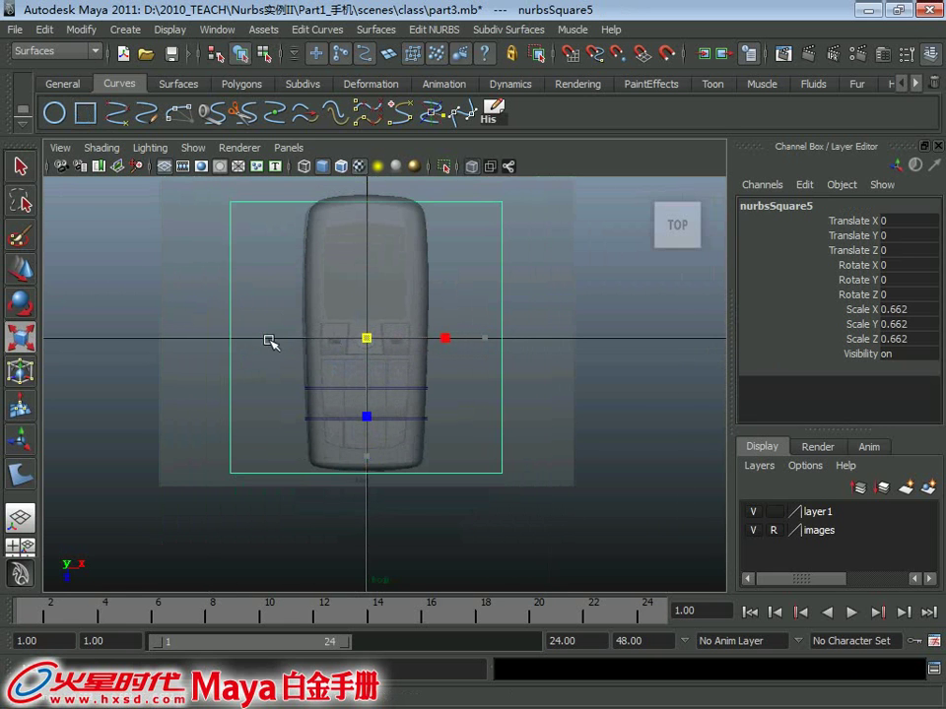
key(q)
drag(483, 589, 480, 543)
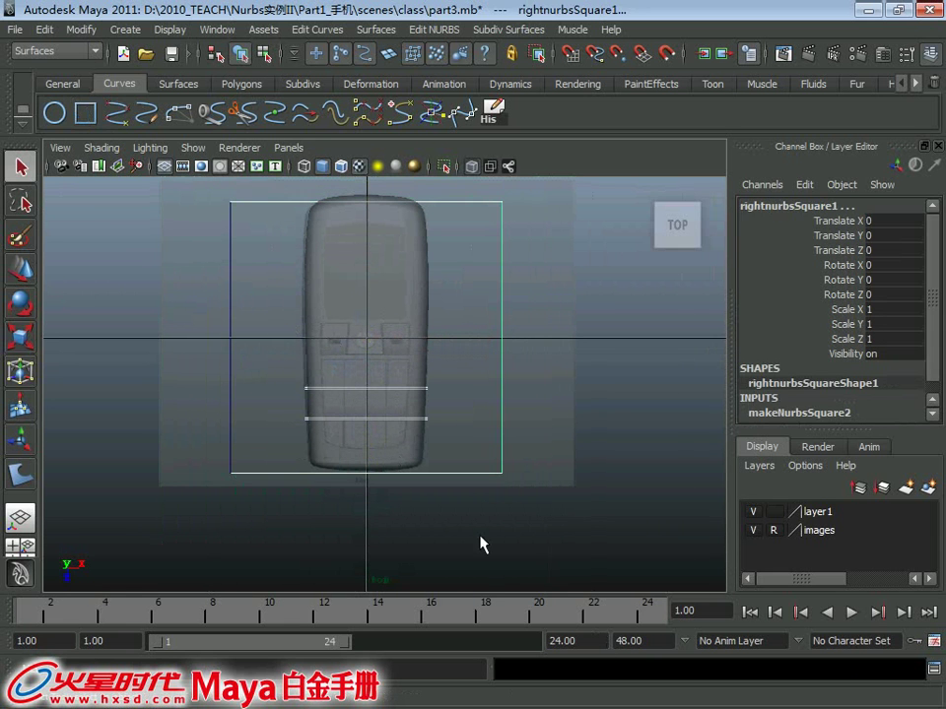
Delete the new square's top, bottom and right edge curves, keeping only the left edge
click(277, 202)
key(Delete)
click(501, 315)
key(Delete)
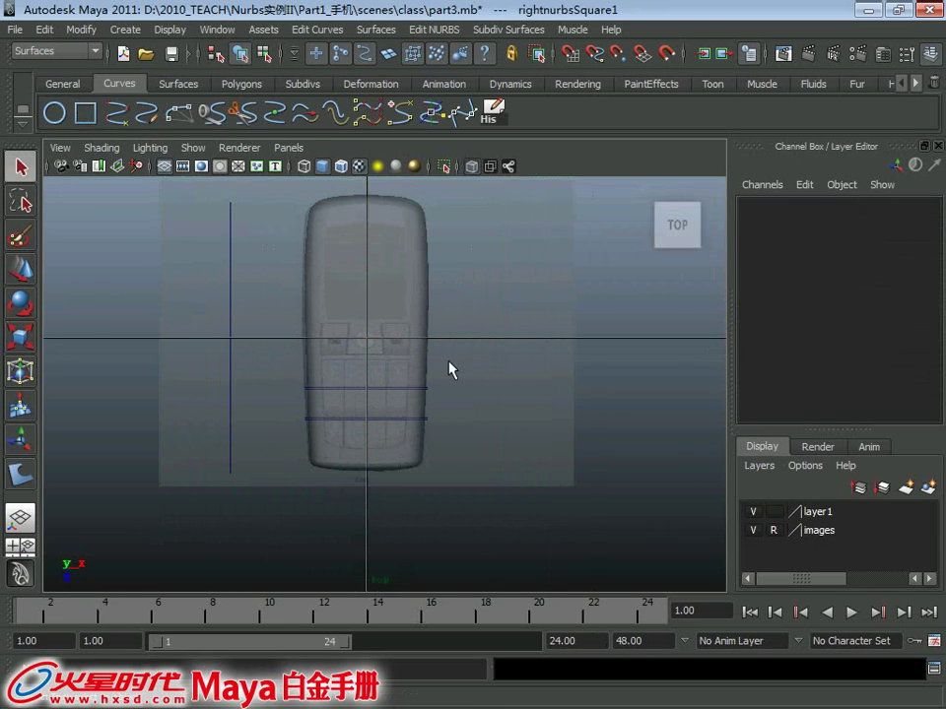
drag(193, 340, 283, 363)
key(w)
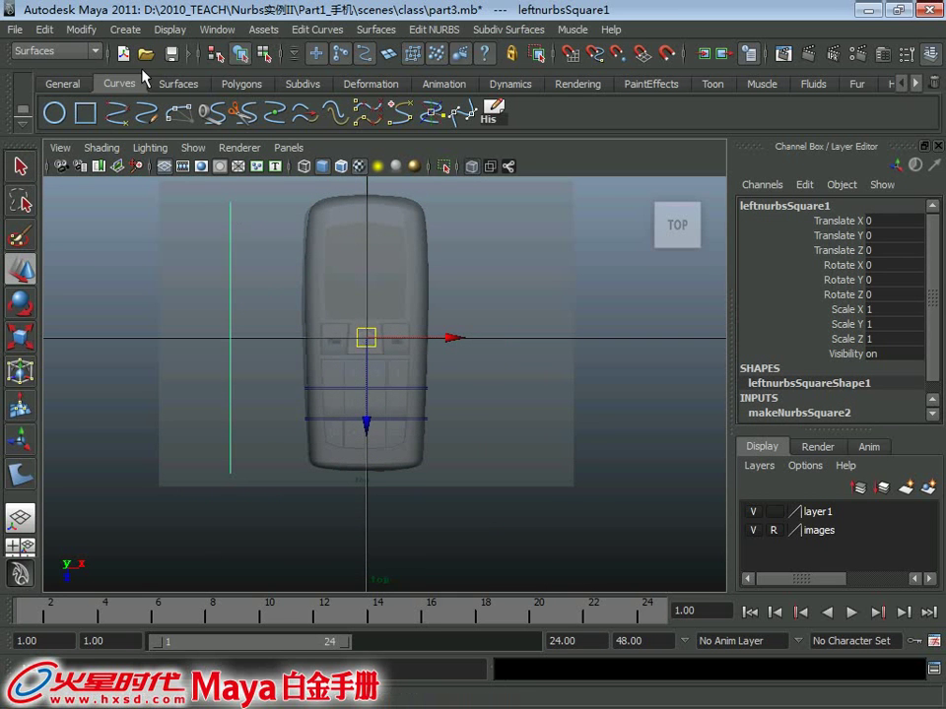
Centre the left curve's pivot, scale it to 0.697 and place it between the first two key columns
click(80, 30)
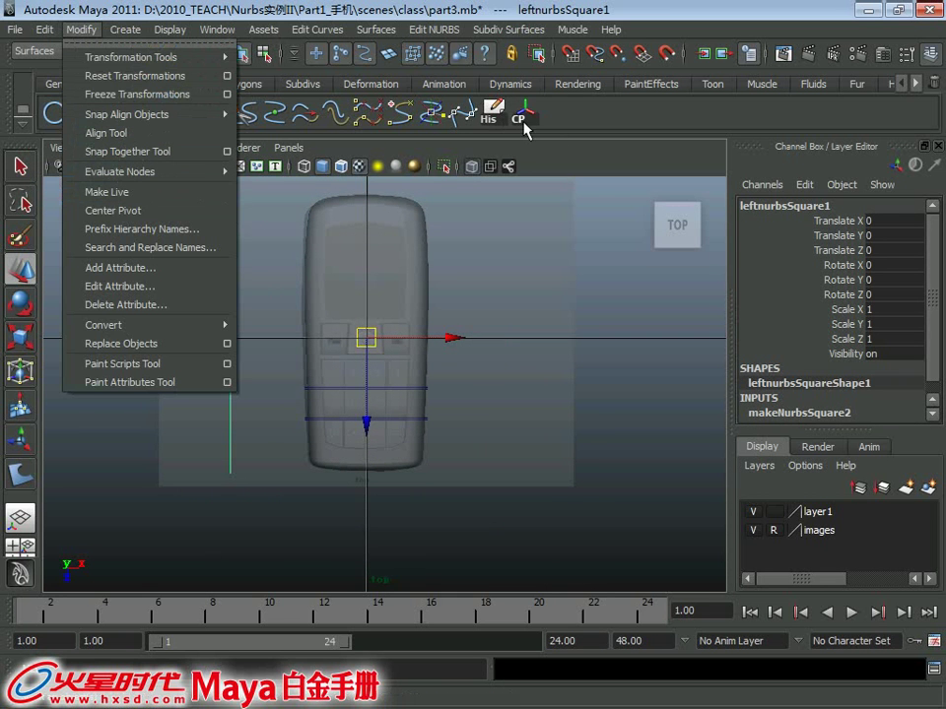
click(123, 215)
scroll(355, 345, up, 2)
drag(295, 331, 406, 335)
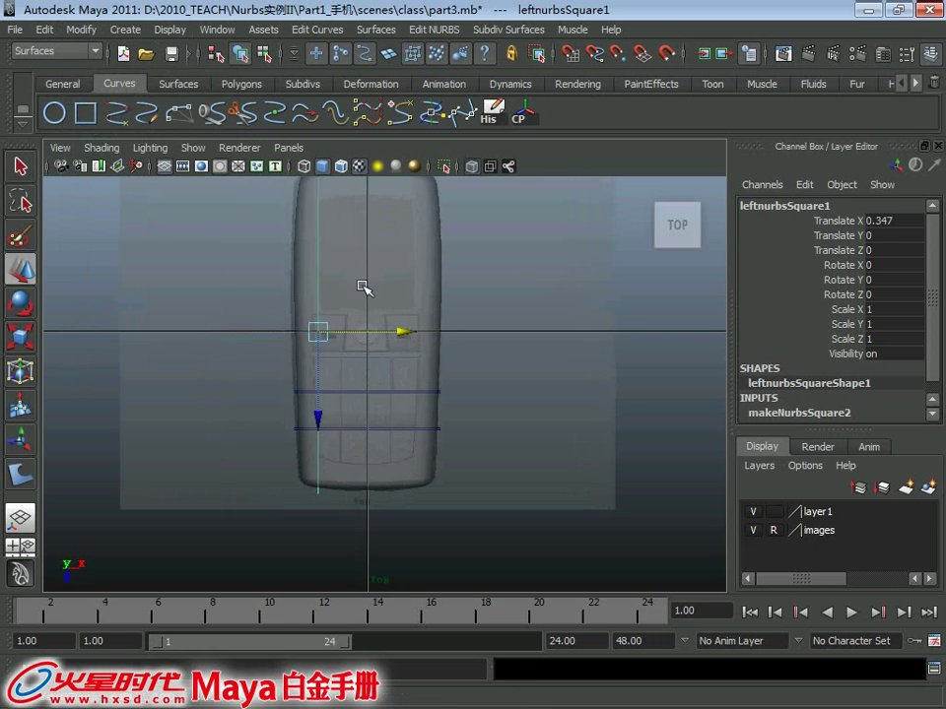
scroll(370, 325, up, 2)
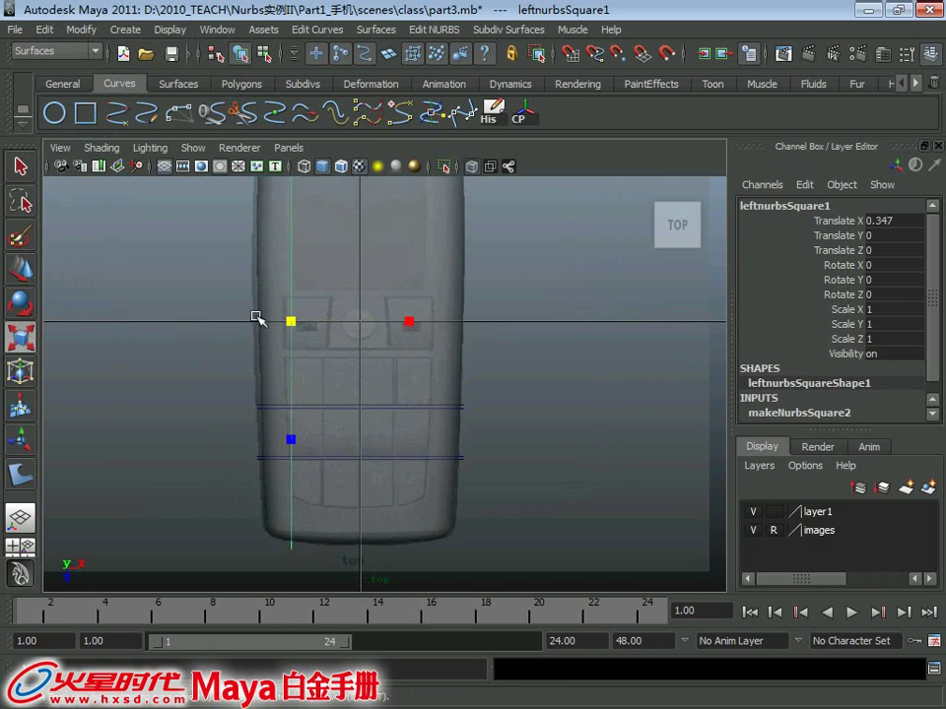
drag(256, 323, 236, 325)
key(w)
drag(293, 325, 328, 403)
scroll(355, 433, up, 2)
alt+middle_drag(393, 464, 411, 376)
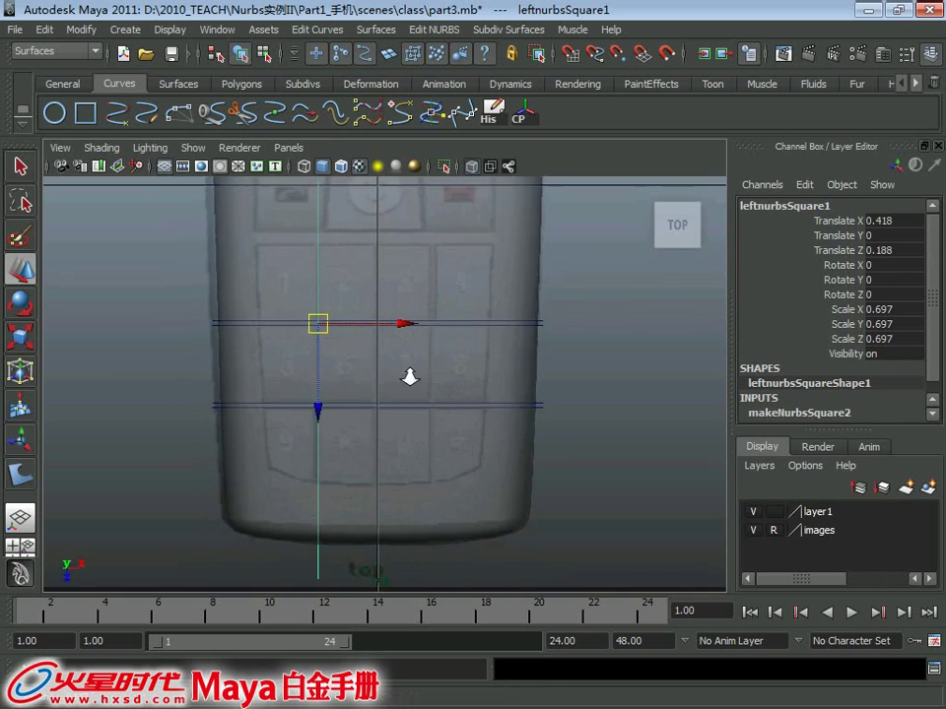
scroll(423, 364, up, 2)
drag(426, 318, 396, 327)
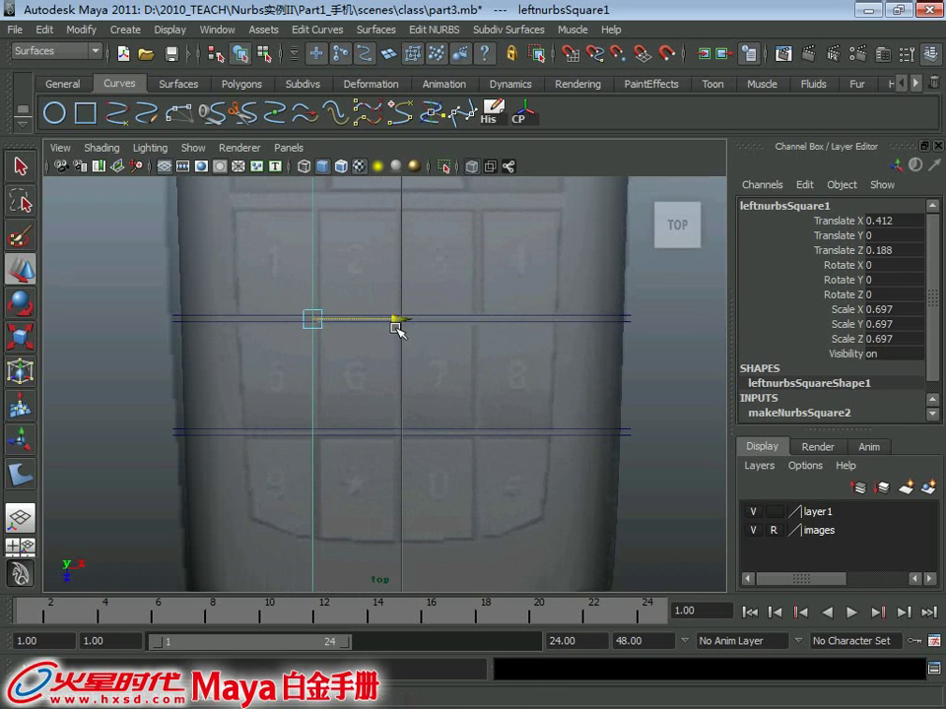
Switch the vertical divider to control-vertex editing and move a group of its CVs
scroll(414, 360, down, 2)
scroll(446, 386, down, 2)
right_click(659, 357)
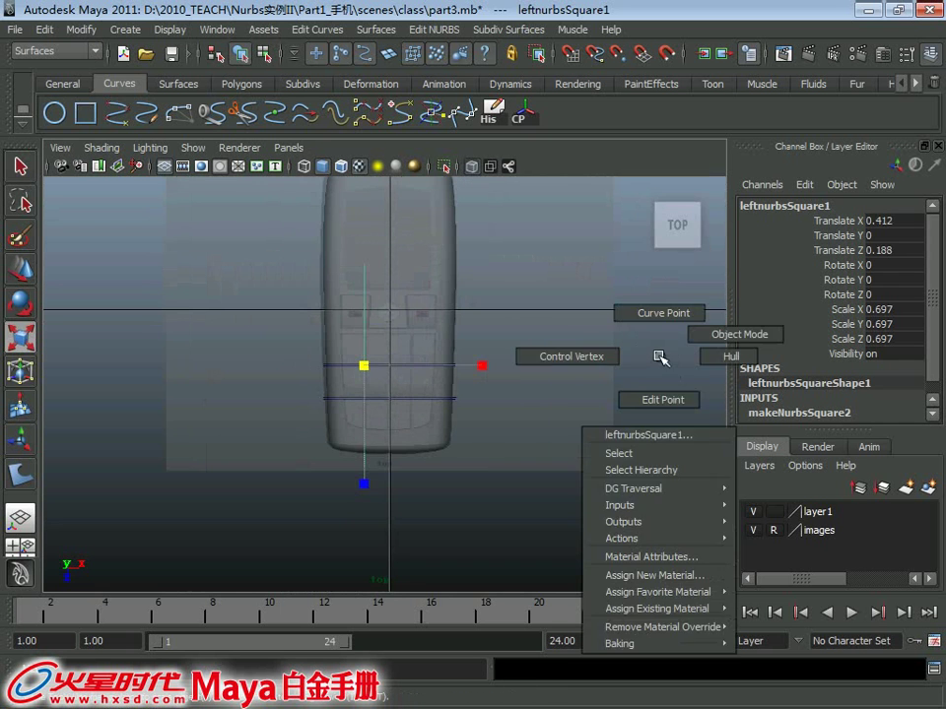
right_drag(659, 357, 551, 354)
scroll(464, 338, up, 2)
scroll(287, 262, down, 2)
drag(286, 262, 508, 466)
scroll(414, 421, up, 2)
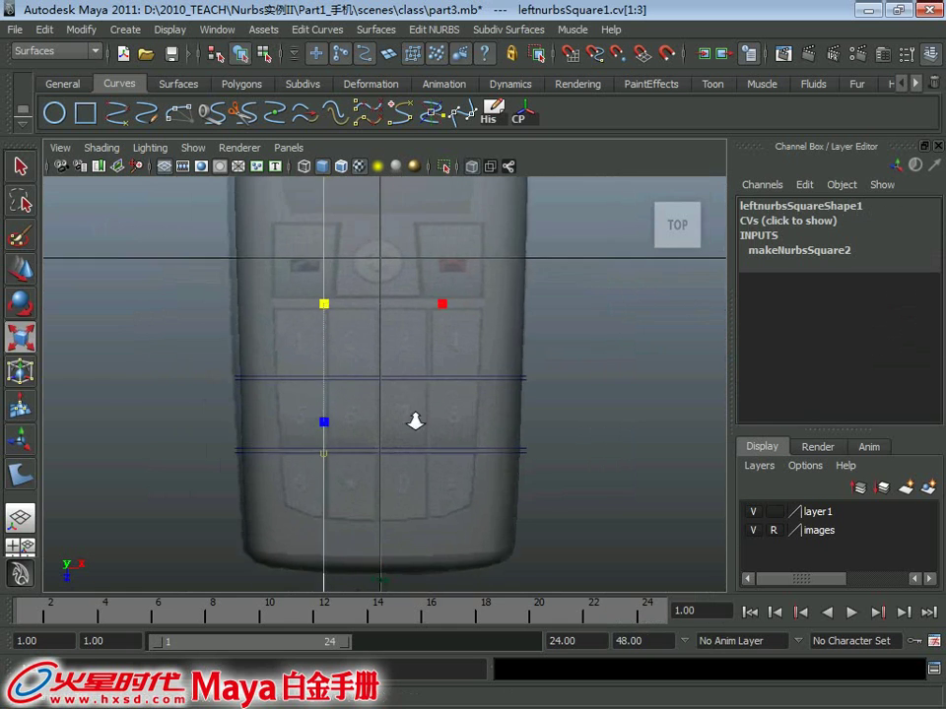
key(w)
drag(411, 297, 407, 299)
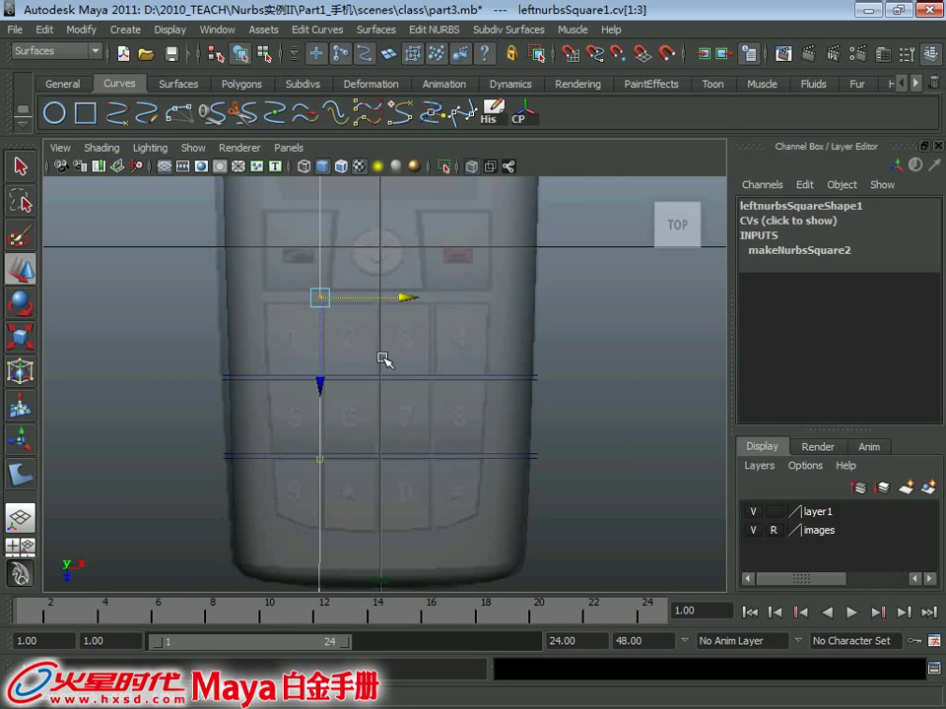
Pull the upper control vertices up so the line extends past the navigation keys, then deselect
ctrl+drag(295, 434, 460, 576)
mouse_move(388, 387)
alt+middle_down()
mouse_move(393, 479)
mouse_move(341, 468)
alt+middle_up()
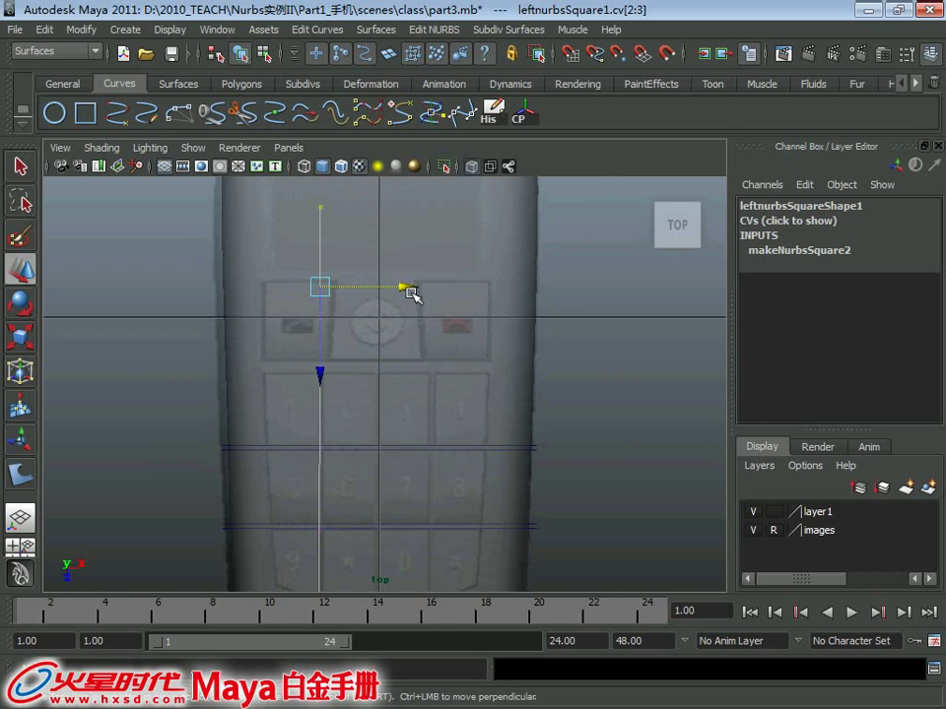
scroll(385, 325, up, 2)
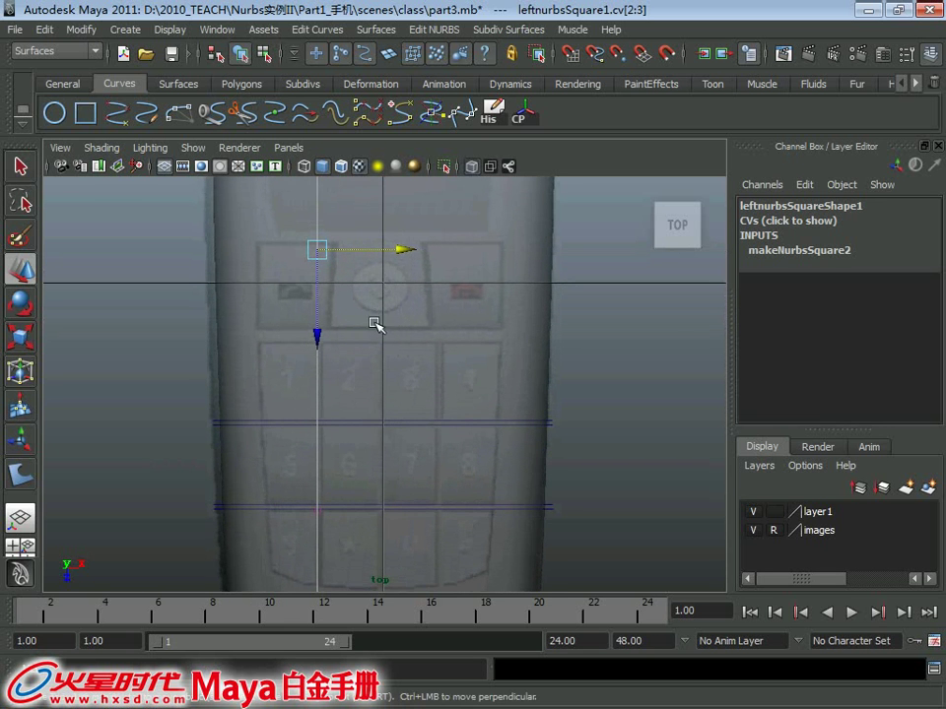
alt+middle_drag(397, 274, 395, 266)
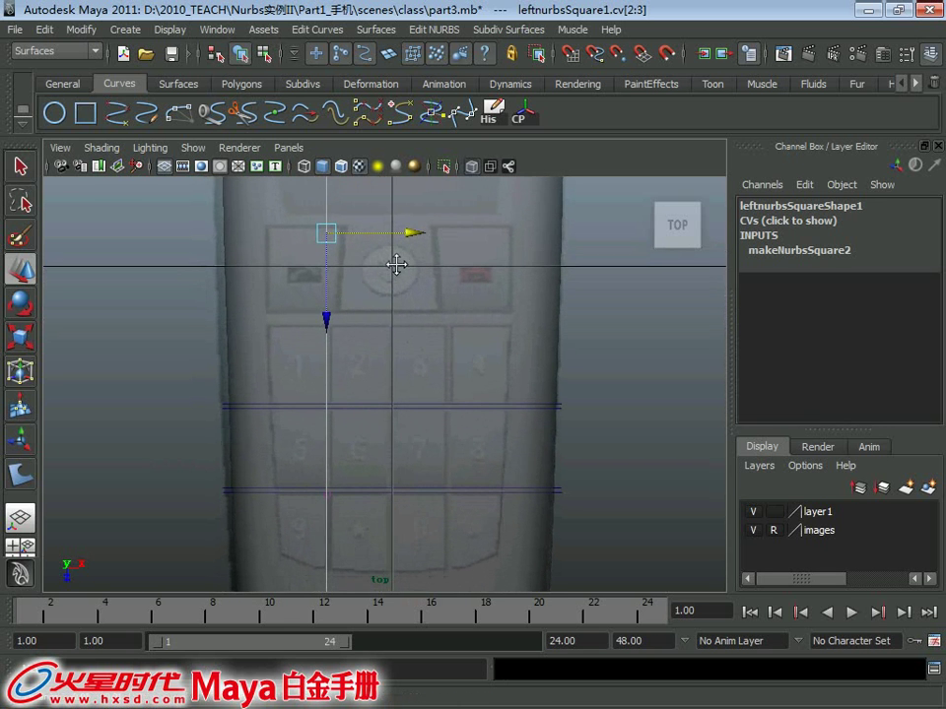
key(q)
click(307, 340)
scroll(300, 331, down, 2)
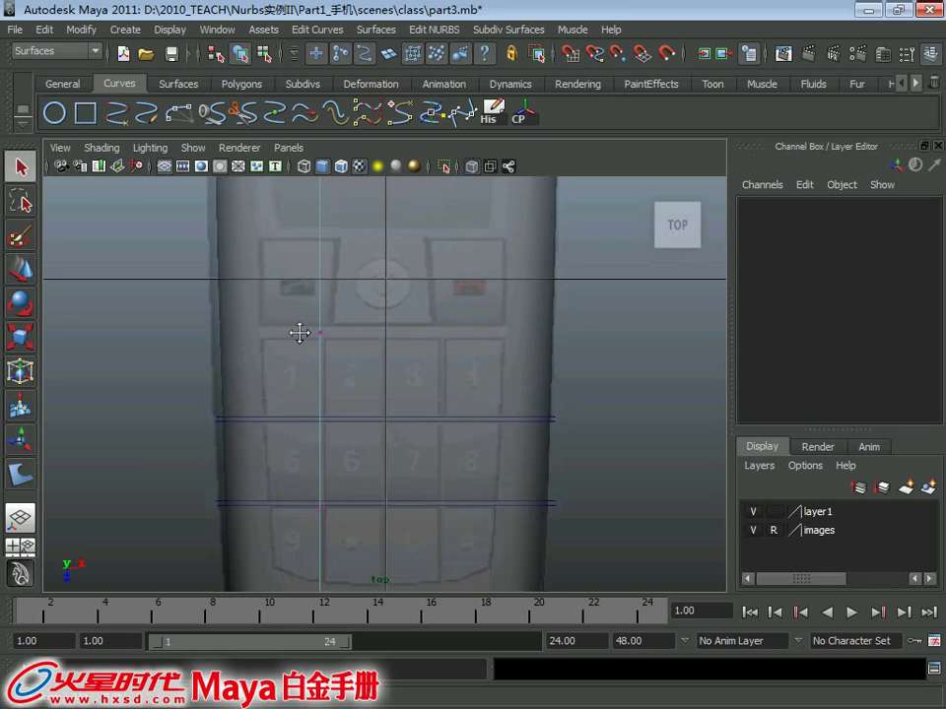
alt+middle_drag(338, 301, 369, 311)
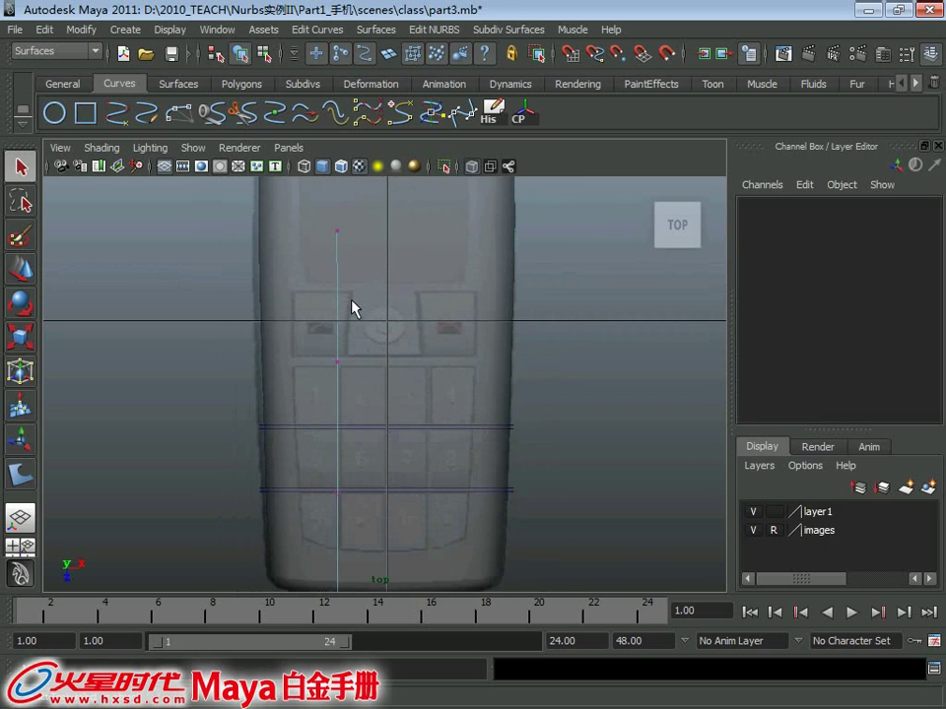
Duplicate the vertical divider curve and nudge the copy slightly right
click(340, 345)
alt+middle_drag(364, 421, 344, 405)
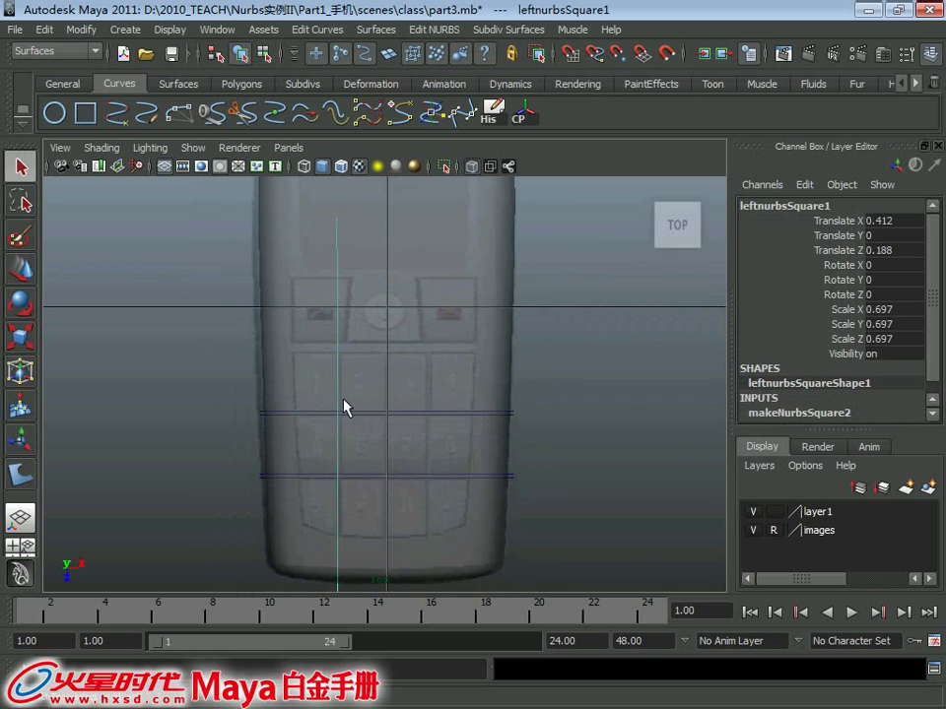
key(ctrl+d)
key(w)
drag(429, 413, 435, 418)
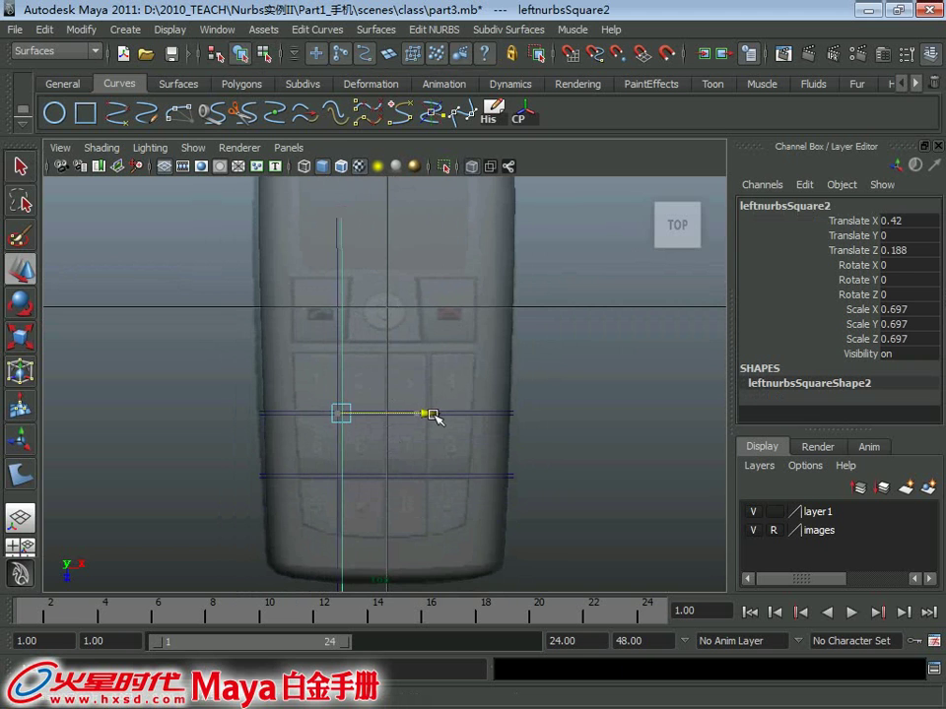
alt+middle_drag(431, 418, 412, 374)
key(q)
Group both vertical curves as group2, mirror with Scale X -1, centre its pivot and shift it left
drag(318, 507, 369, 547)
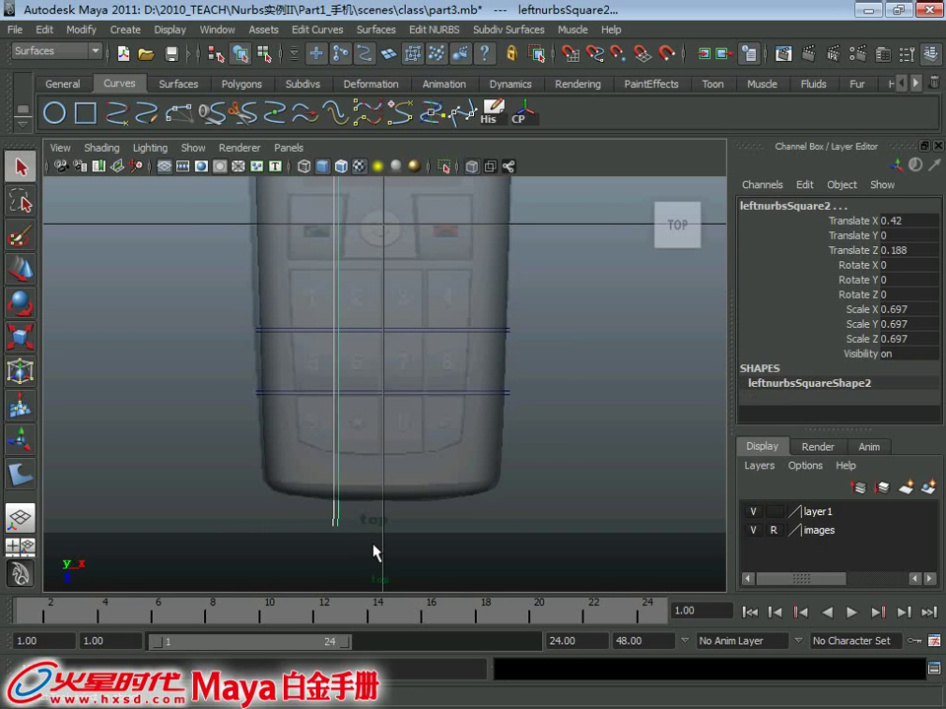
key(ctrl+g)
key(ctrl+g)
text(-1)
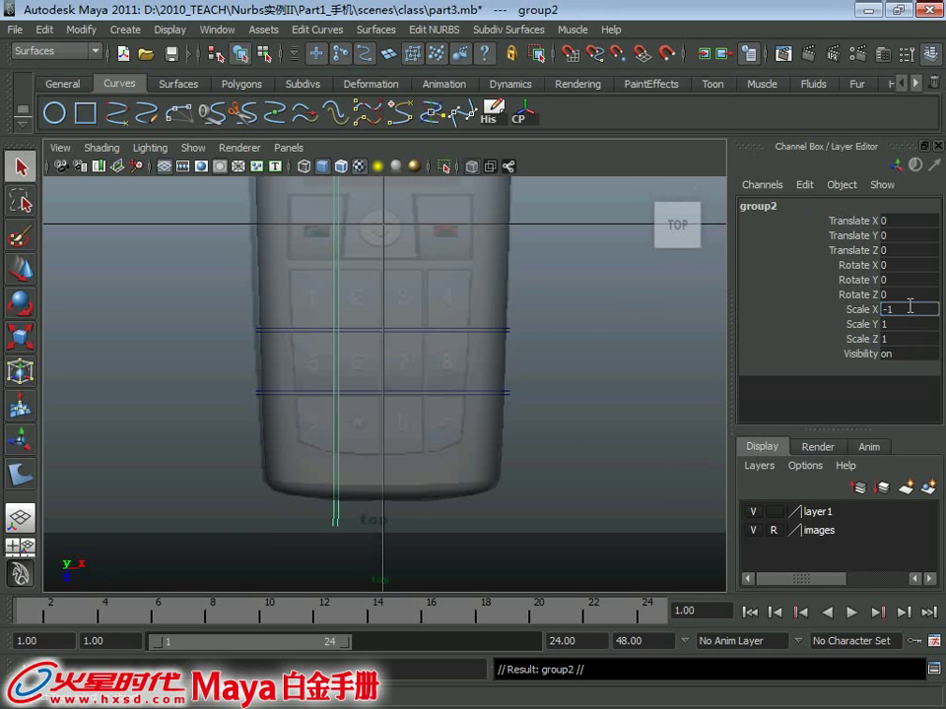
key(Return)
scroll(462, 434, up, 2)
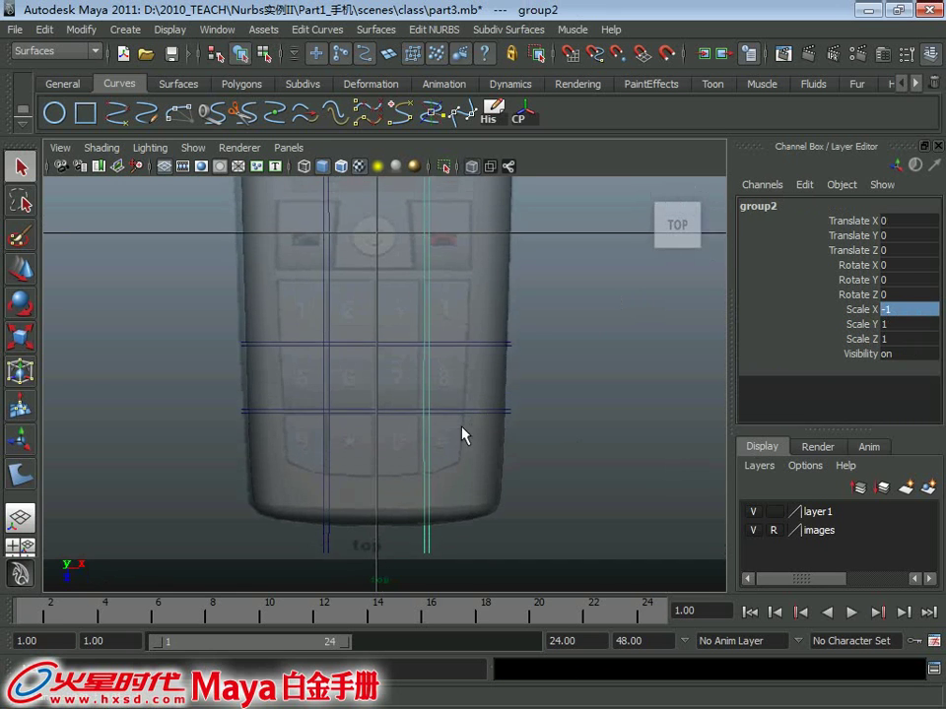
key(w)
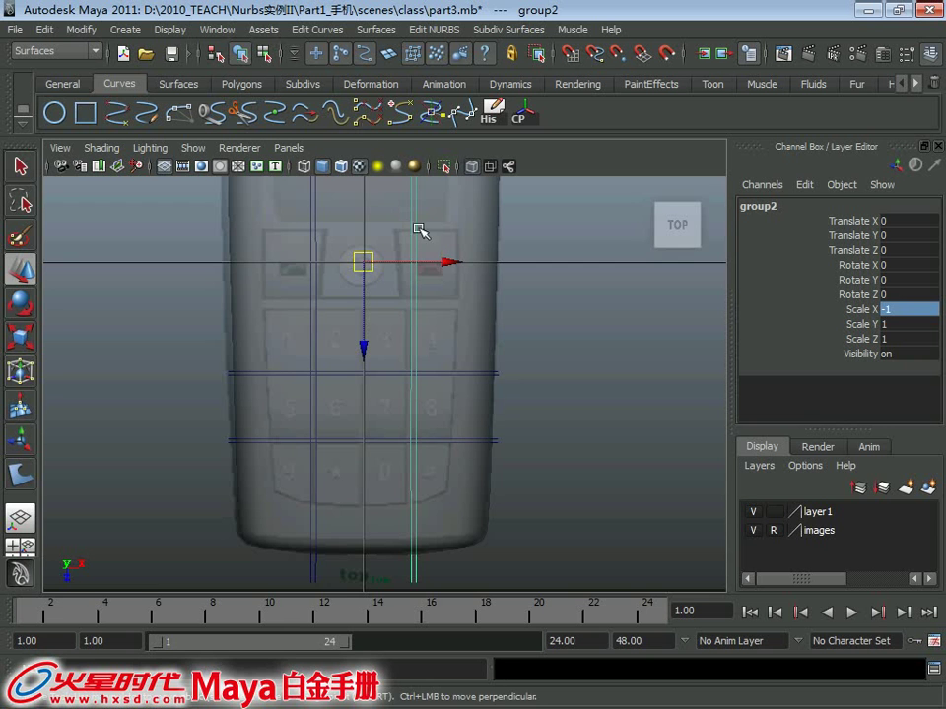
click(526, 117)
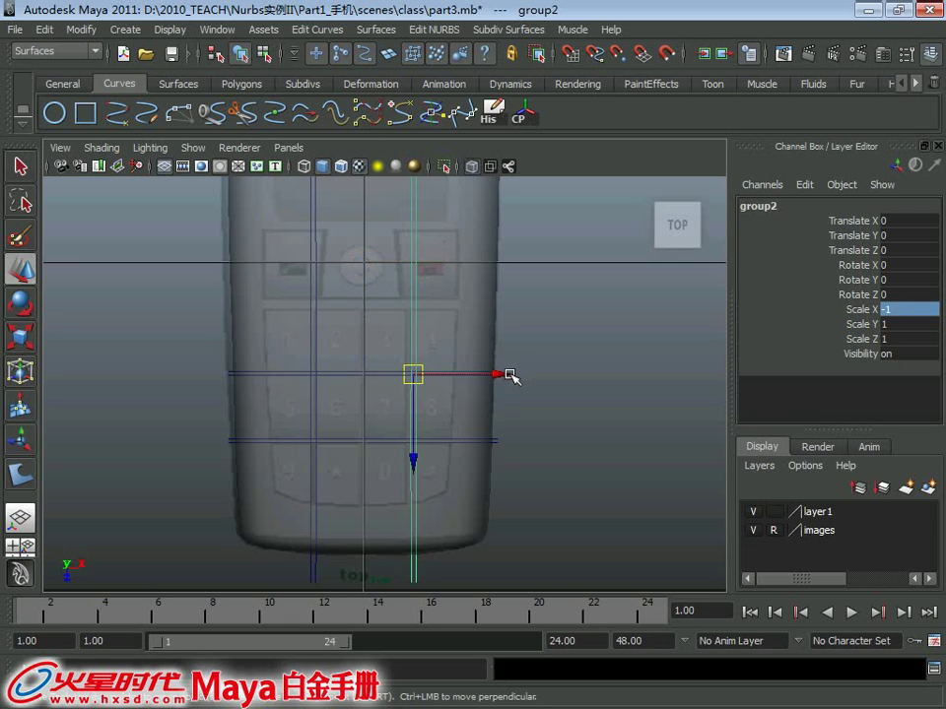
drag(509, 375, 500, 376)
scroll(454, 395, up, 1)
alt+middle_drag(454, 395, 469, 370)
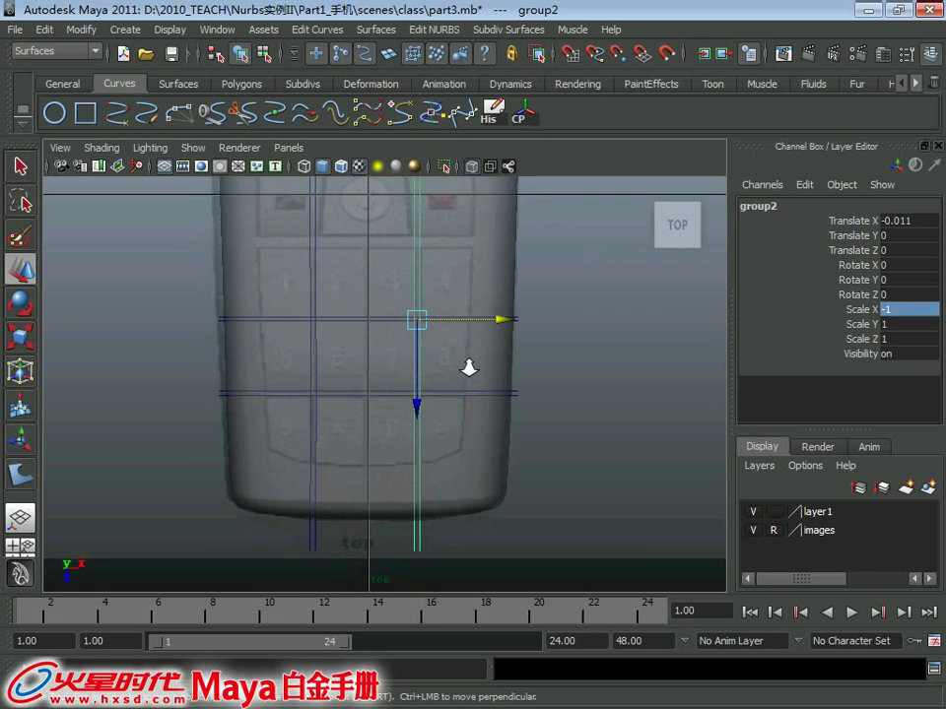
scroll(469, 369, up, 1)
key(q)
click(456, 391)
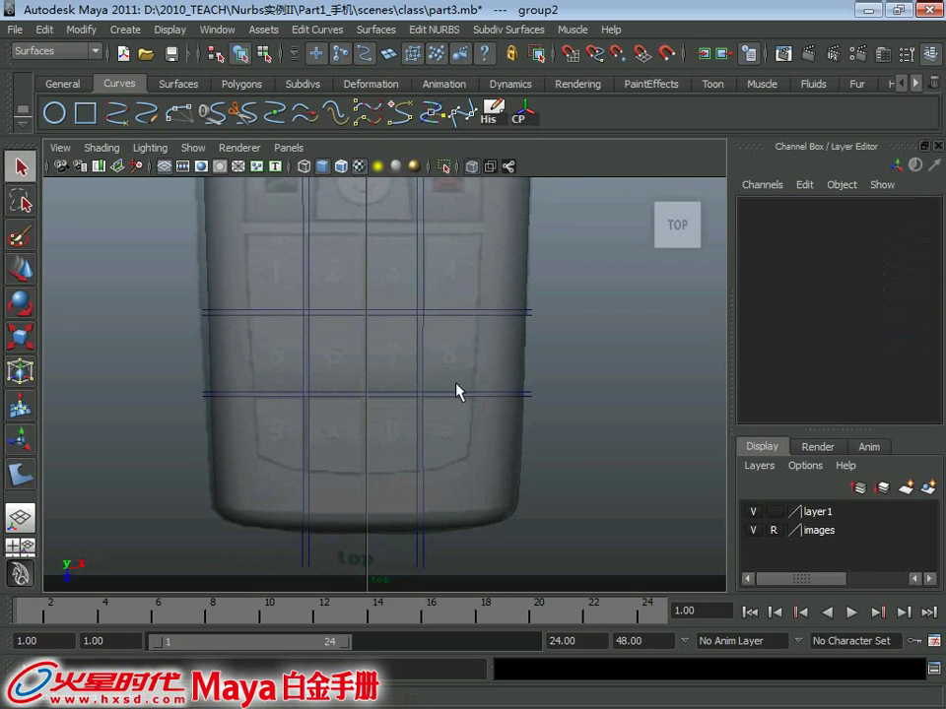
Draw a new NURBS square in the top view and roughly shrink it
click(86, 116)
mouse_move(414, 449)
alt+right_down()
mouse_move(423, 405)
mouse_move(469, 496)
mouse_move(450, 472)
alt+right_up()
key(r)
middle_drag(391, 375, 321, 350)
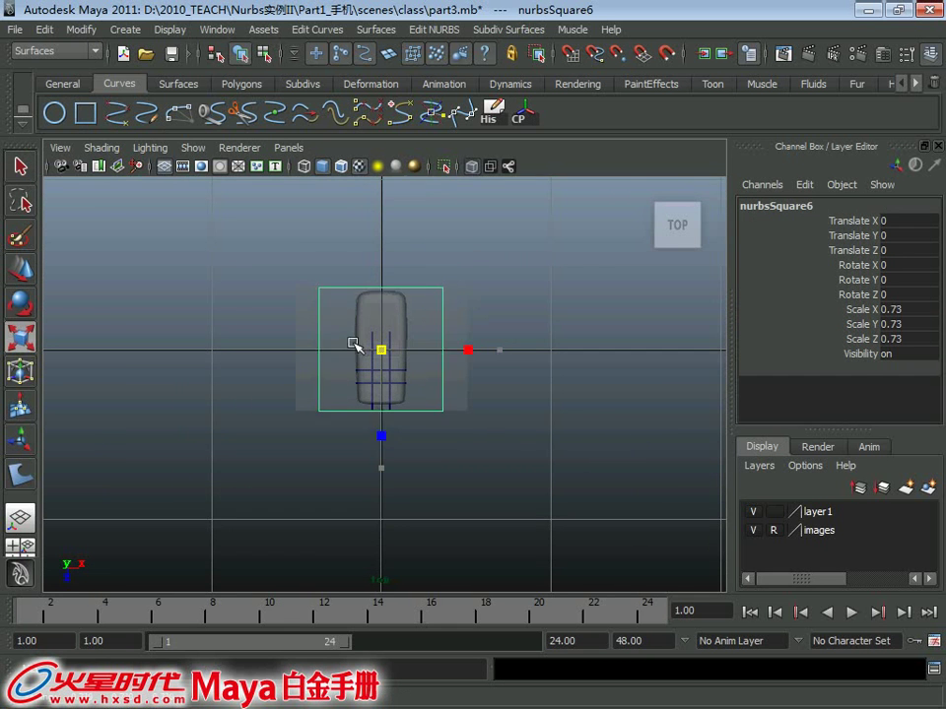
alt+right_drag(321, 351, 529, 632)
alt+middle_drag(359, 431, 358, 361)
key(w)
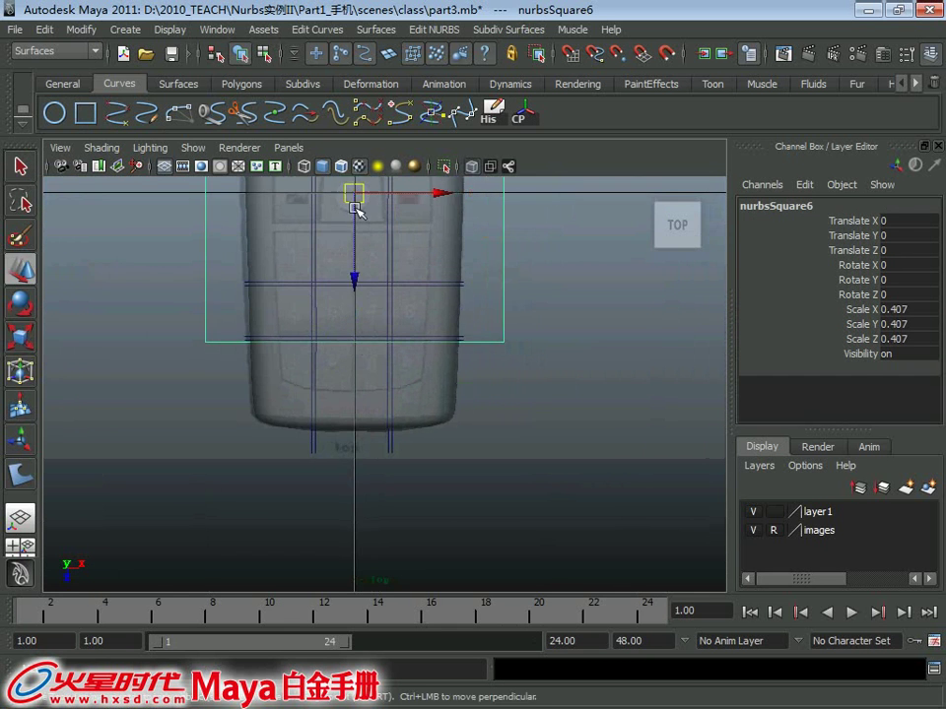
drag(352, 190, 354, 301)
key(ctrl+z)
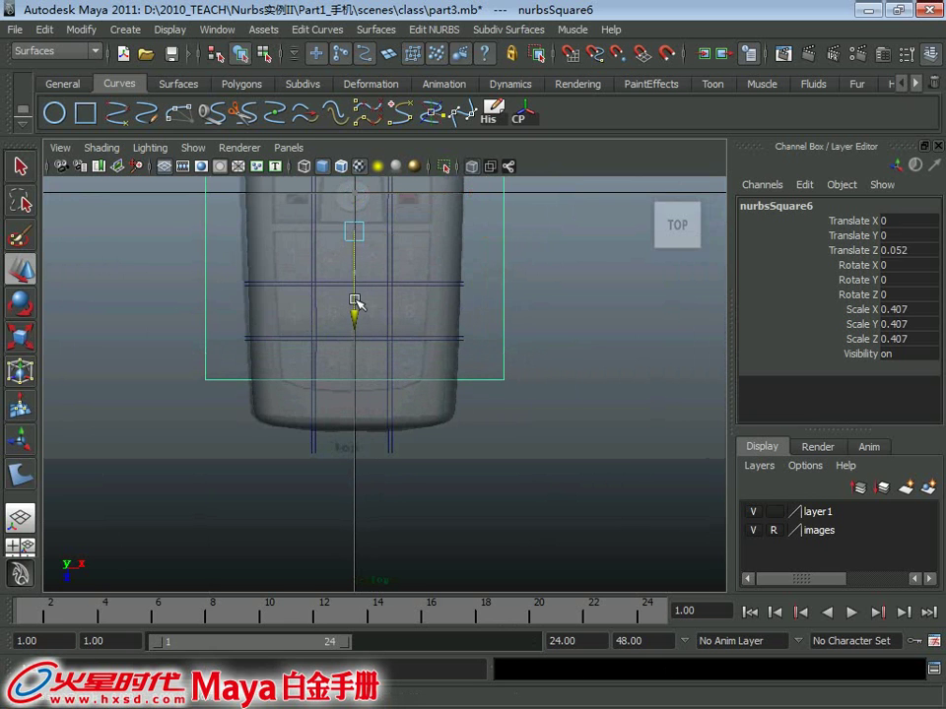
Scale nurbsSquare6 to 0.348 and move it to Translate Z 0.077 over the upper keypad
key(r)
drag(365, 234, 327, 248)
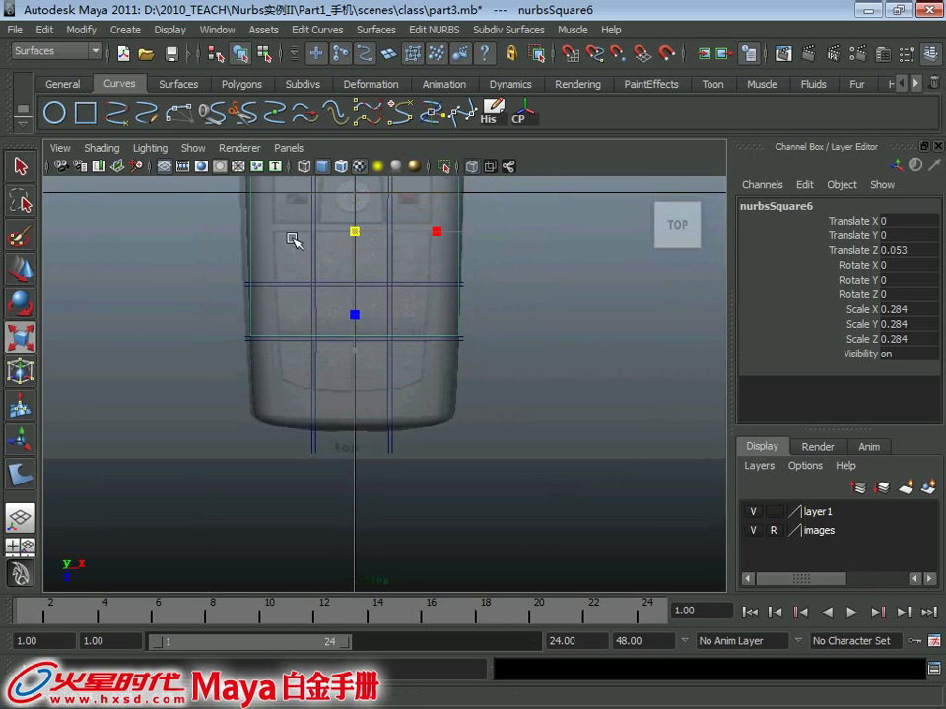
scroll(281, 242, up, 2)
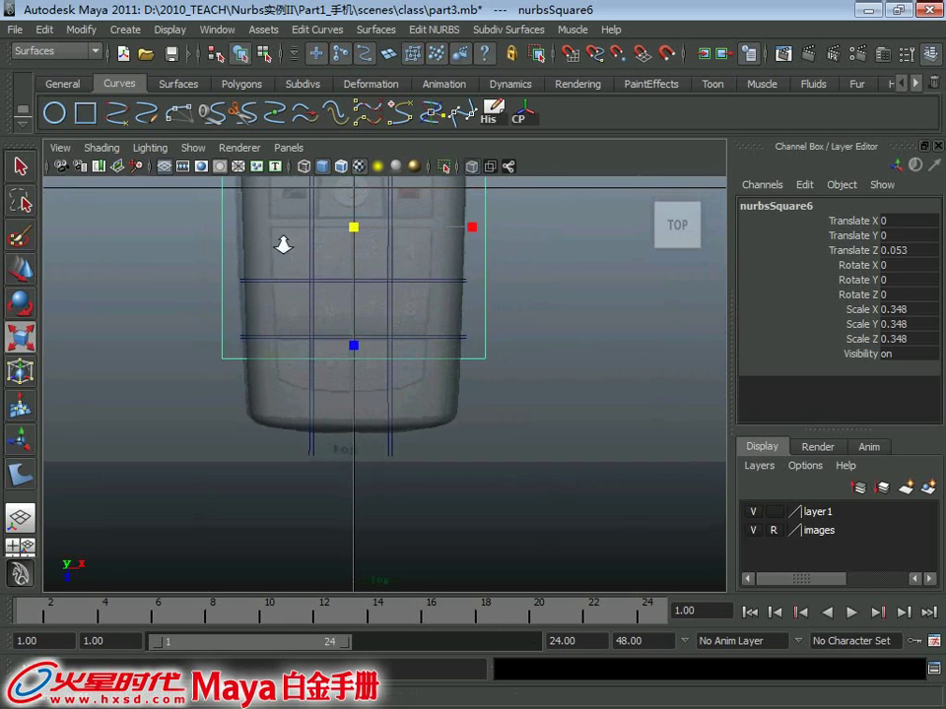
key(q)
key(w)
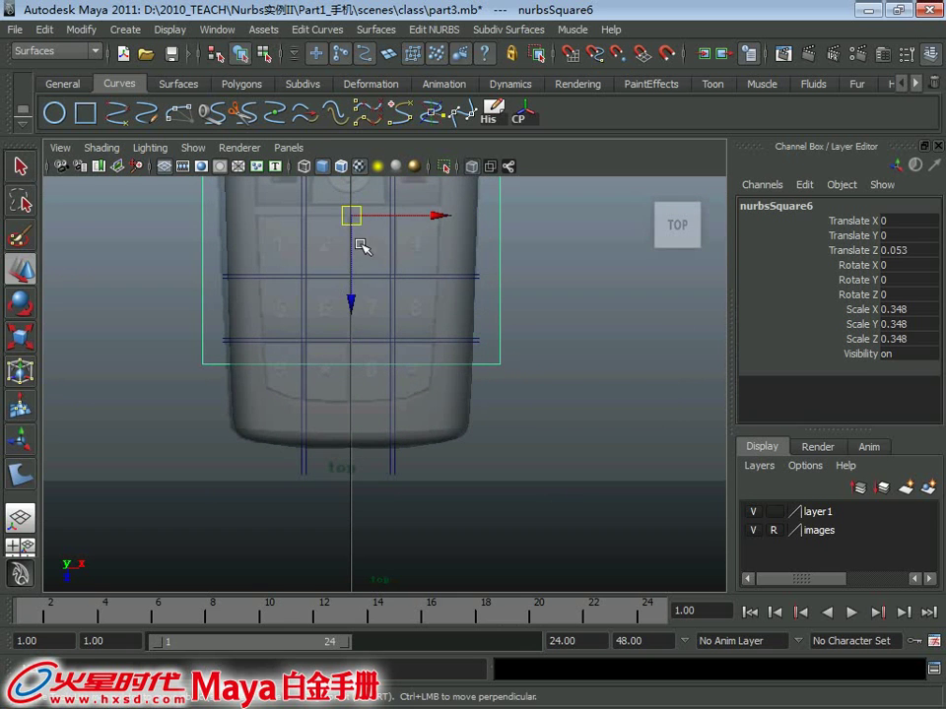
drag(352, 251, 357, 328)
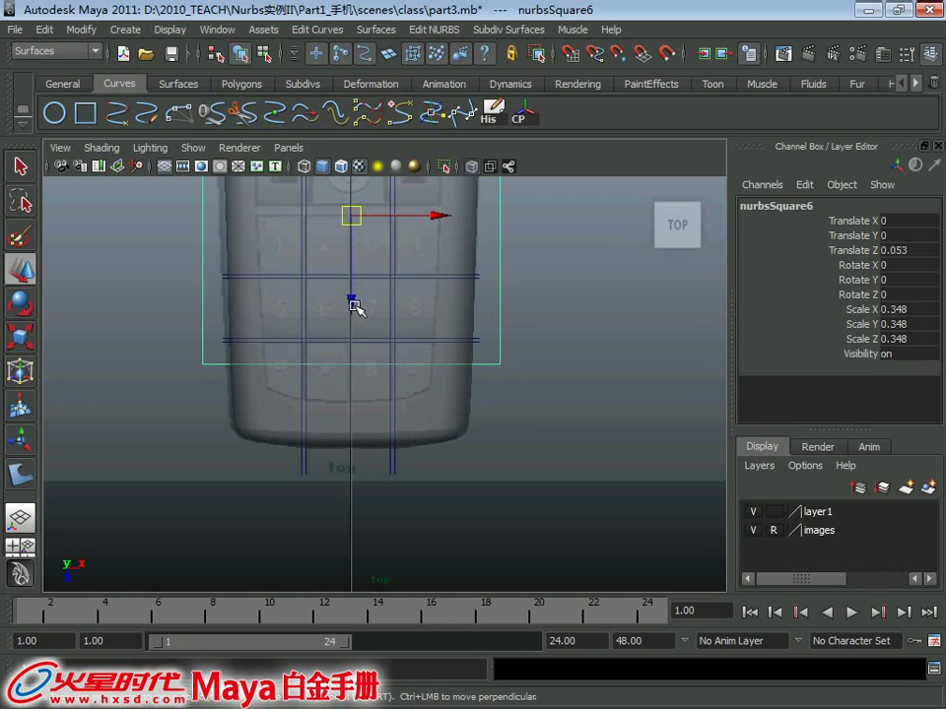
right_click(540, 355)
click(591, 325)
click(791, 116)
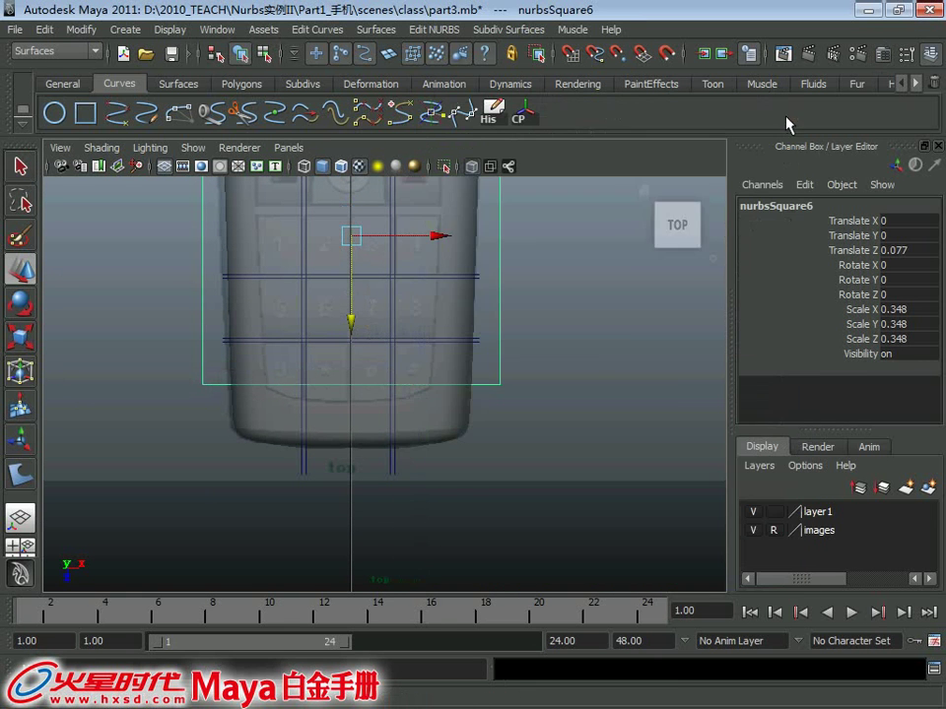
scroll(592, 464, down, 2)
key(q)
right_drag(570, 506, 554, 513)
click(485, 483)
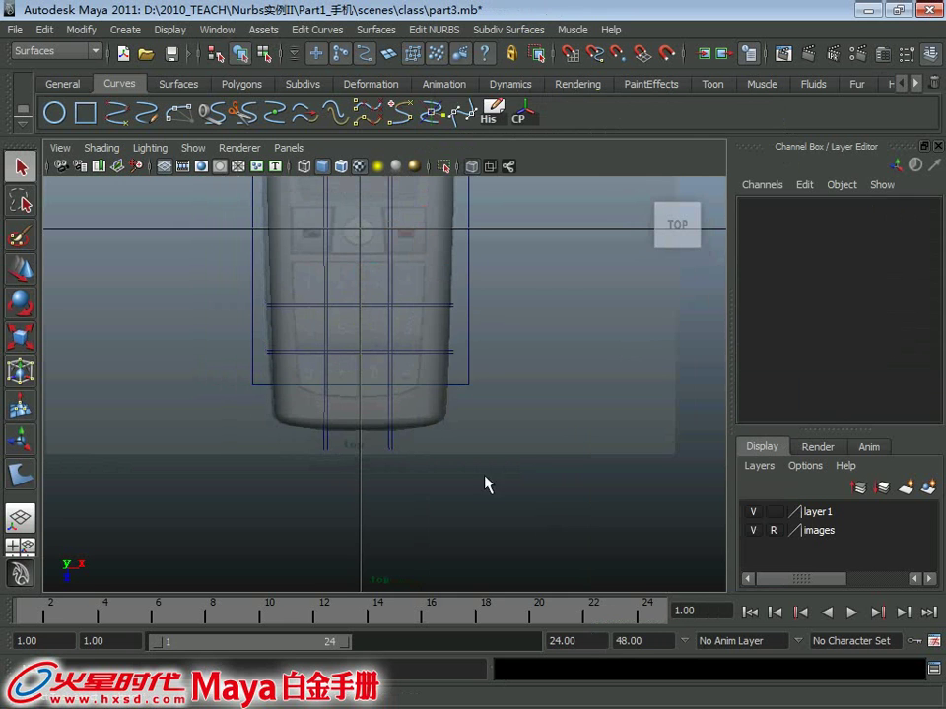
Switch the square's lower edge curve to control vertices, pulling its middle down and raising its ends
drag(440, 396, 440, 397)
right_click(543, 511)
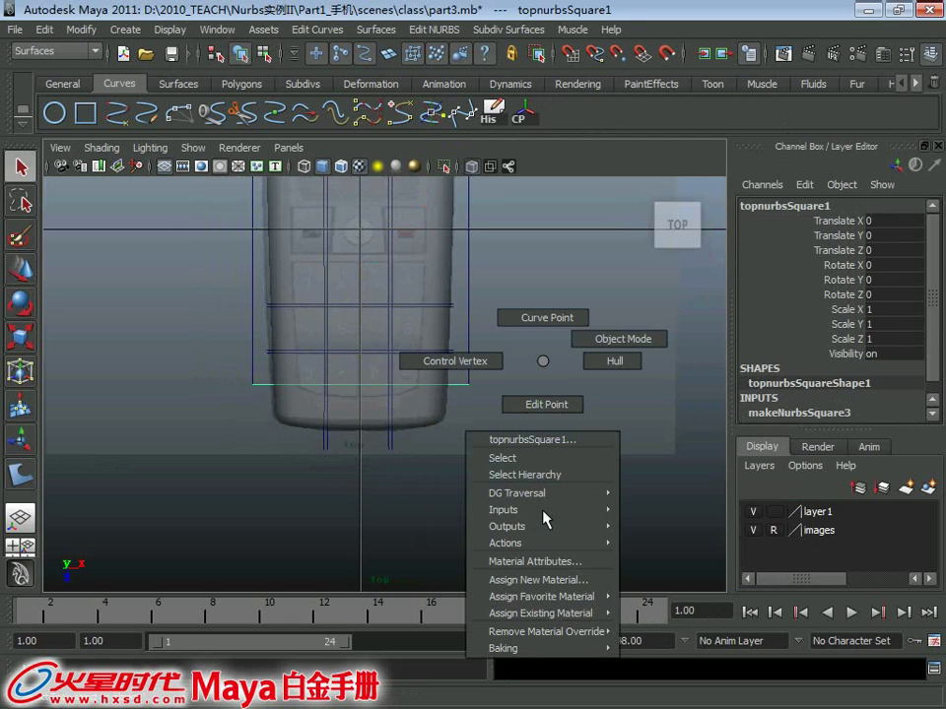
click(475, 361)
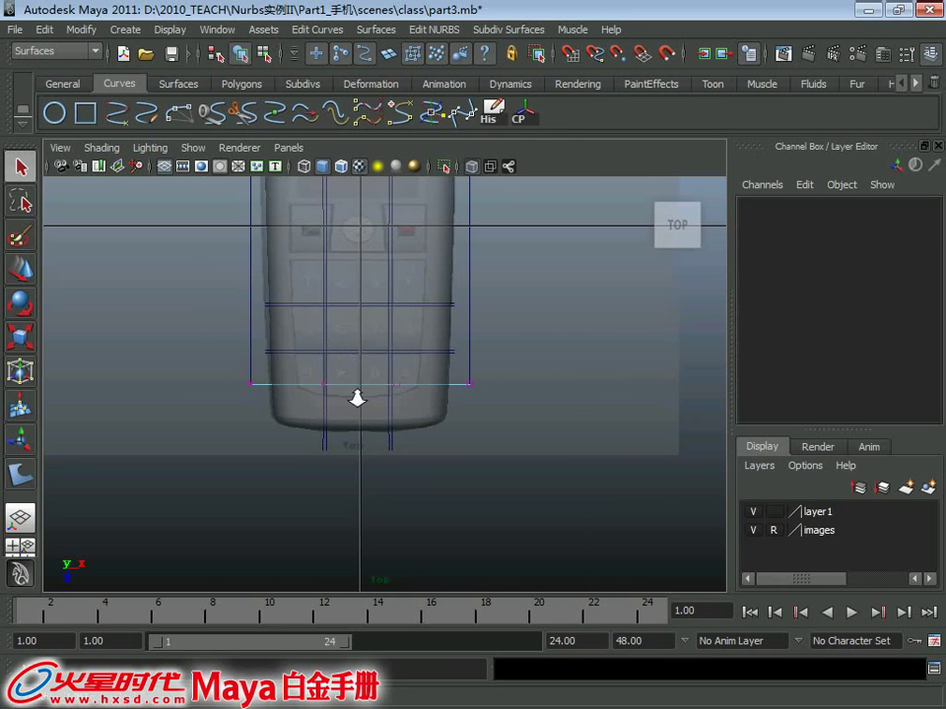
scroll(384, 445, up, 1)
mouse_move(335, 365)
mouse_down()
mouse_move(395, 447)
mouse_move(356, 472)
mouse_up()
key(w)
drag(182, 345, 239, 445)
shift+drag(507, 359, 448, 424)
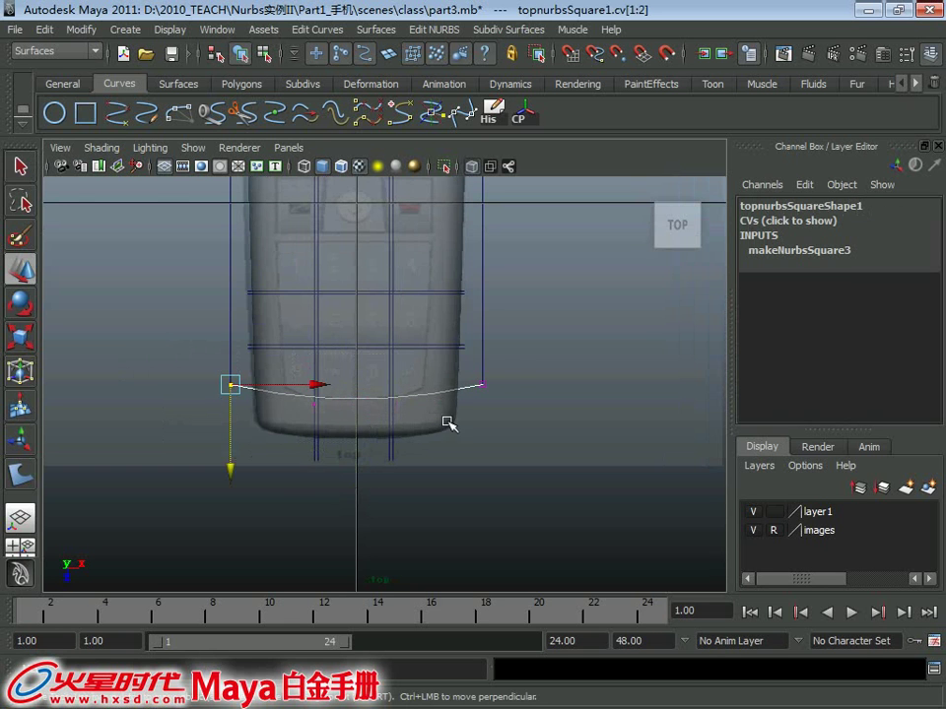
drag(360, 471, 360, 461)
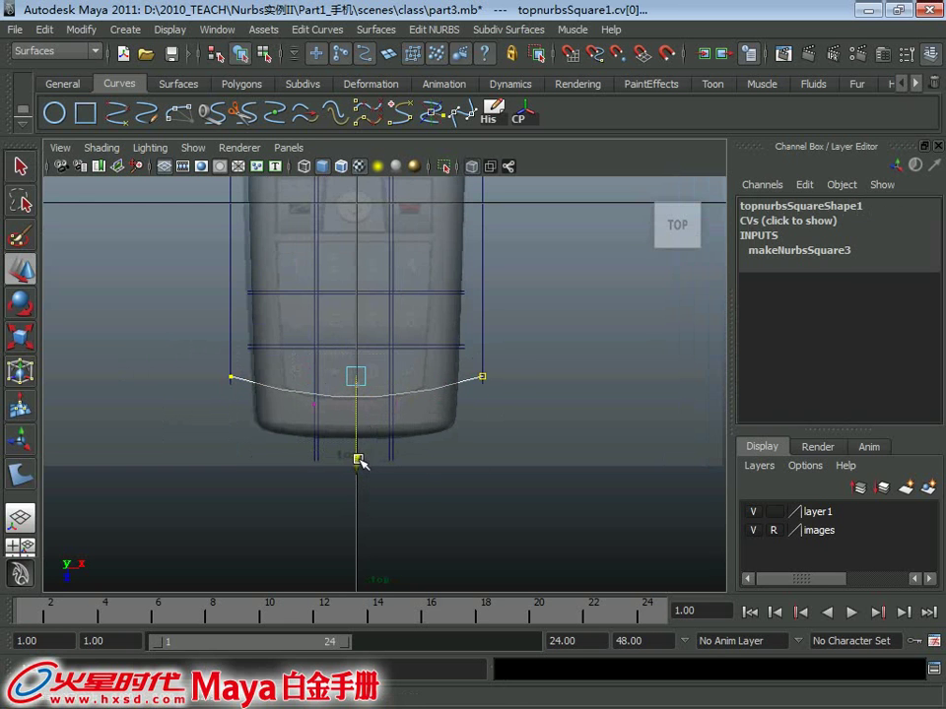
Lower the middle CVs further and raise the end CVs again, then return to object selection
drag(275, 355, 416, 492)
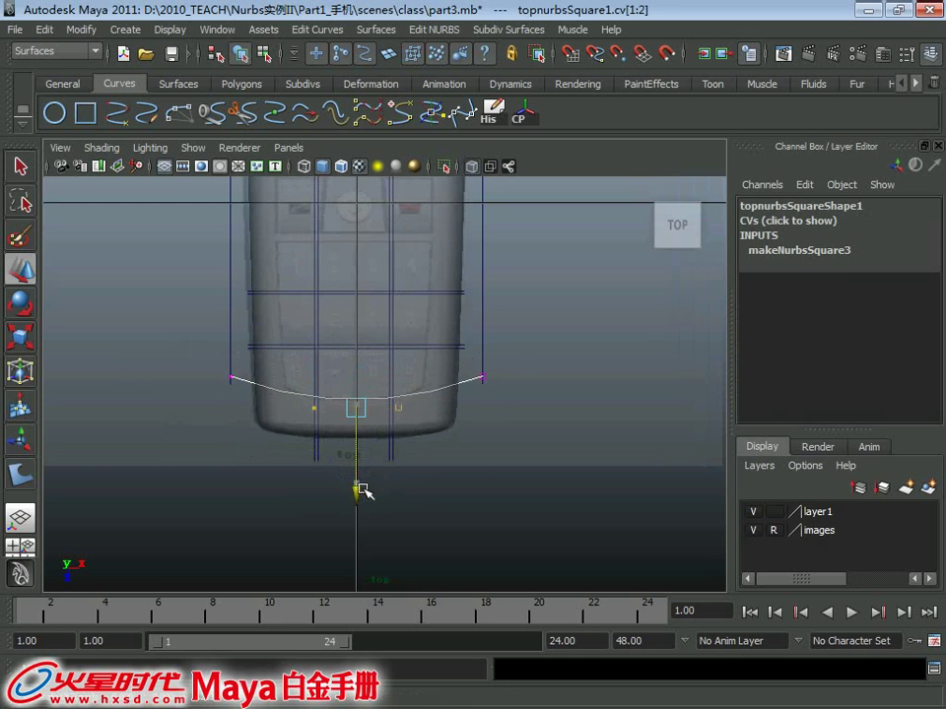
drag(360, 494, 359, 498)
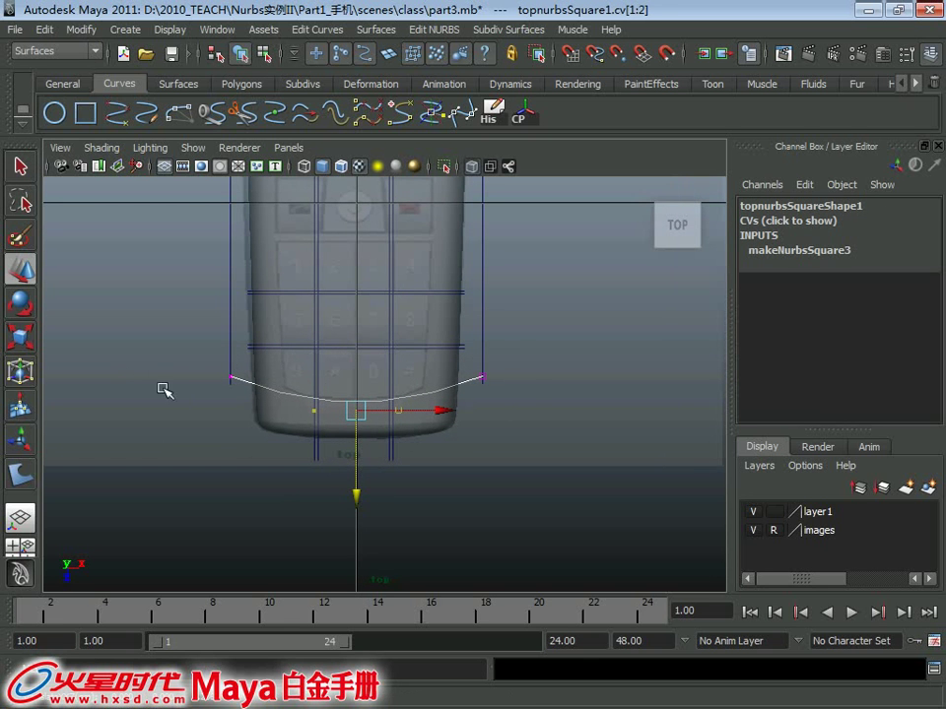
drag(178, 345, 528, 392)
drag(358, 463, 359, 451)
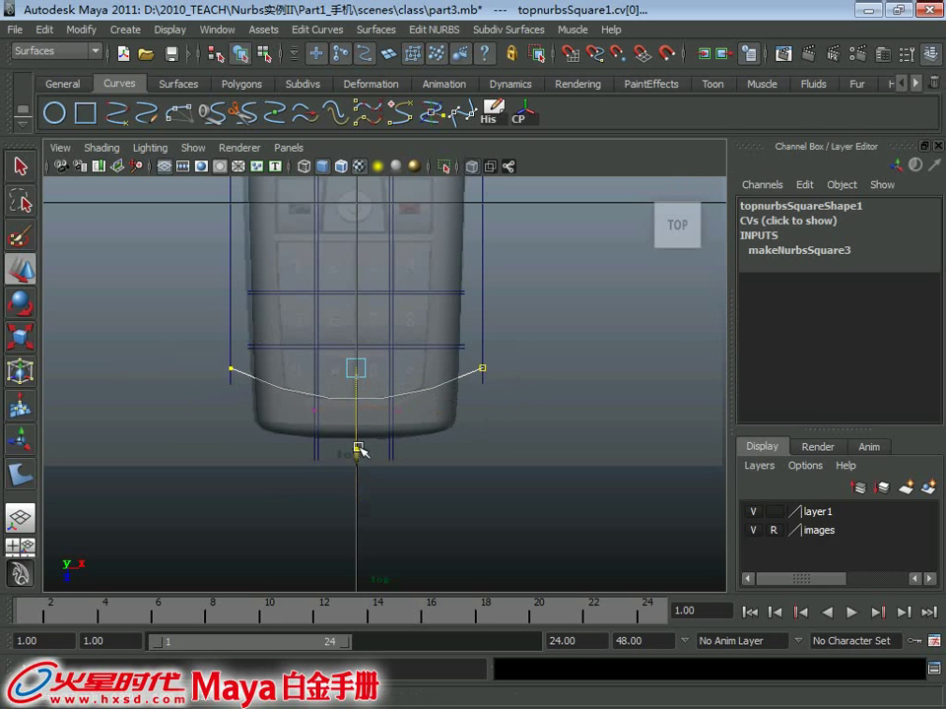
alt+middle_drag(375, 421, 373, 429)
key(F8)
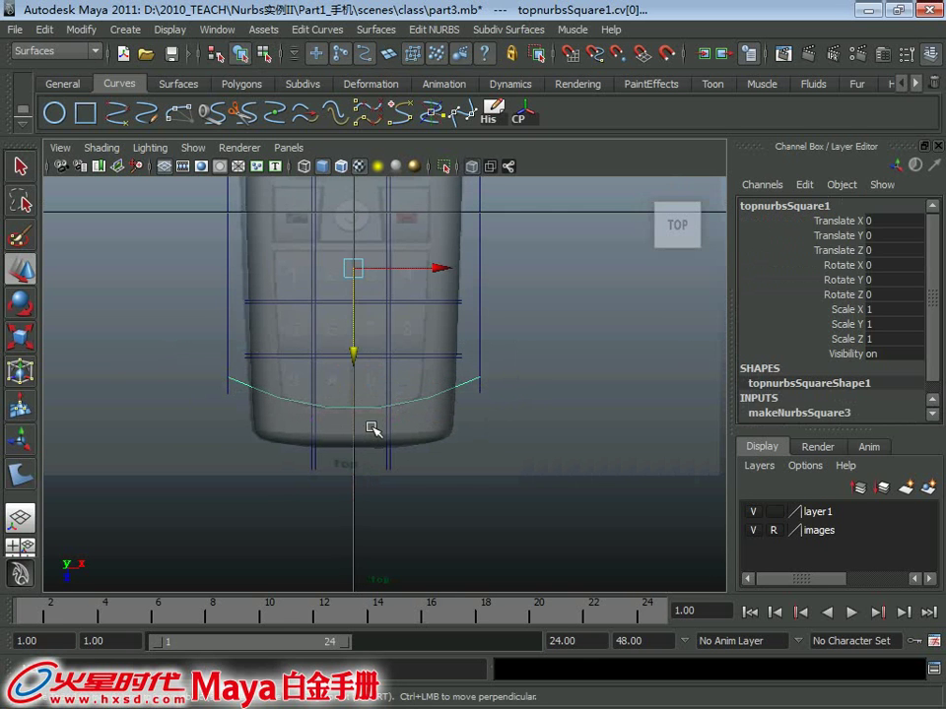
click(235, 321)
Delete the square's upper edge curve, then undo to restore it
shift+click(481, 333)
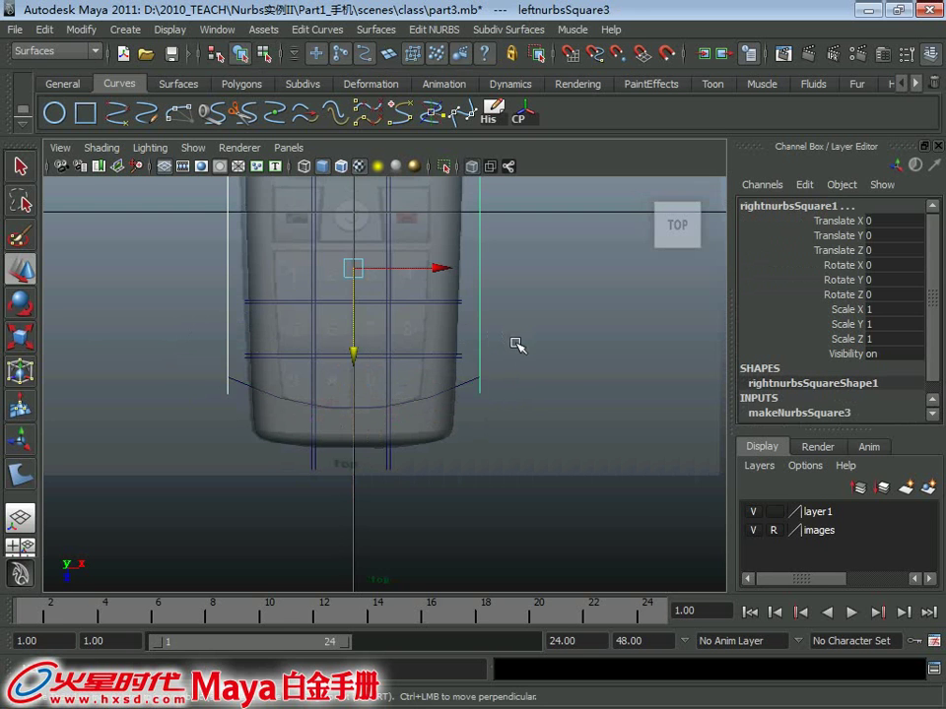
click(516, 347)
alt+middle_drag(516, 346, 516, 517)
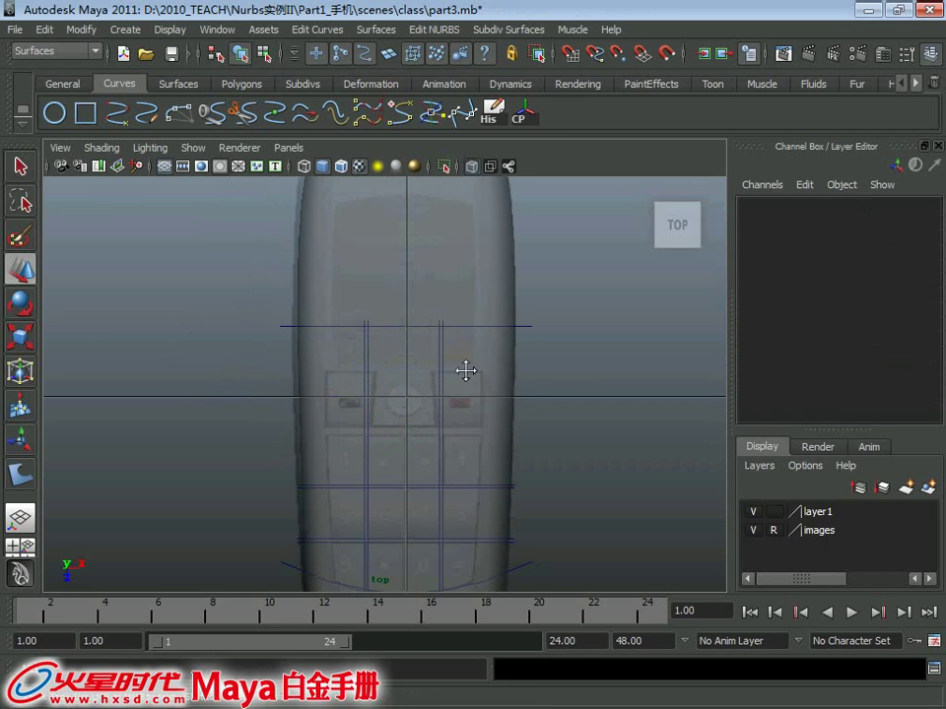
click(502, 326)
key(Delete)
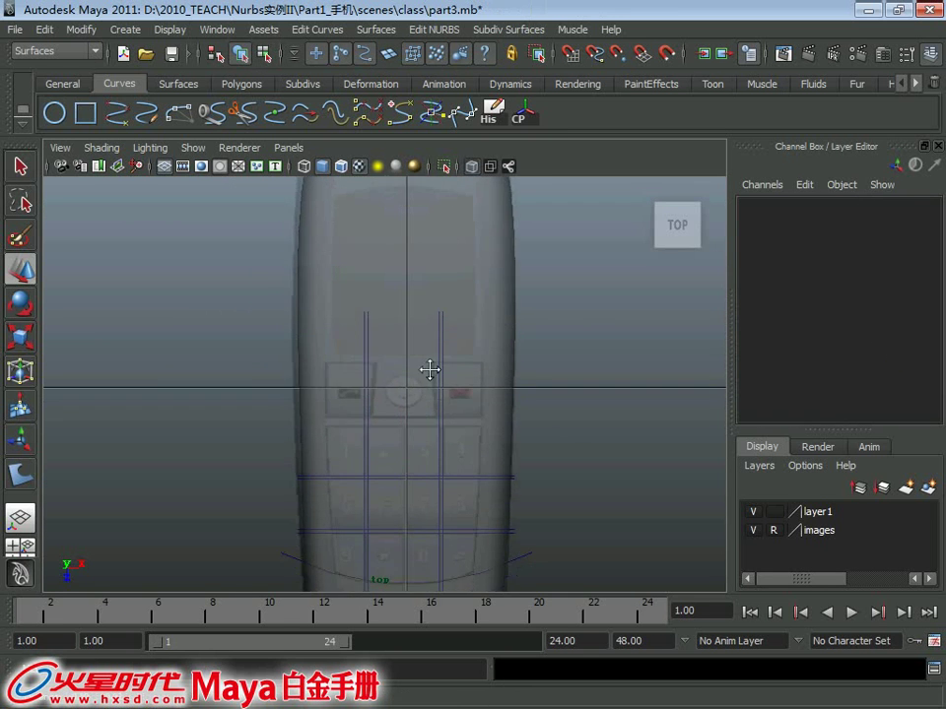
mouse_move(430, 369)
alt+middle_down()
mouse_move(439, 376)
mouse_move(374, 391)
alt+middle_up()
scroll(431, 375, up, 1)
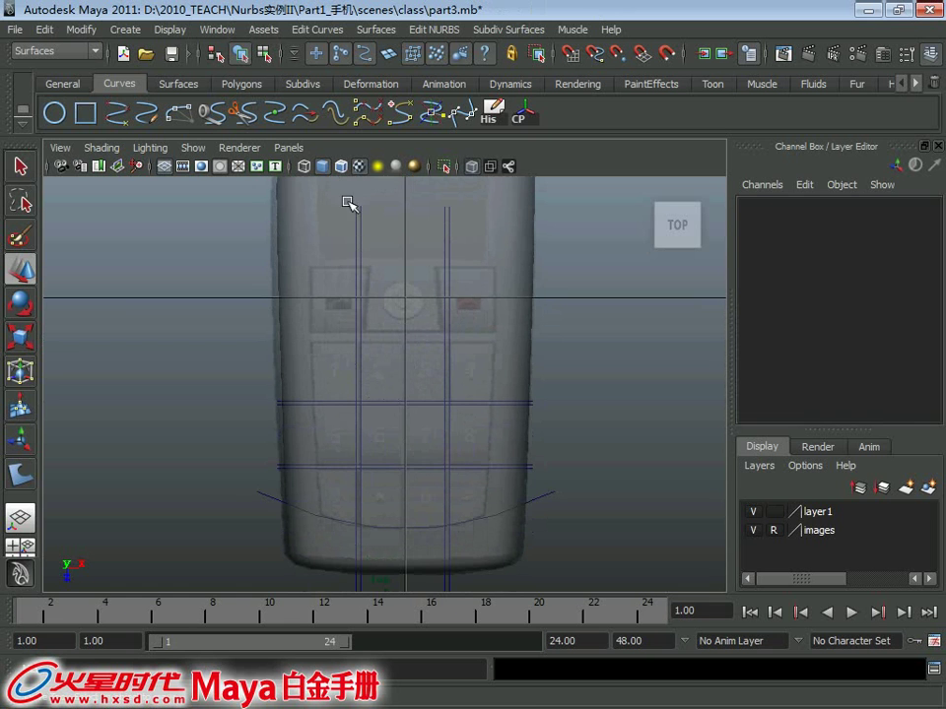
key(ctrl+z)
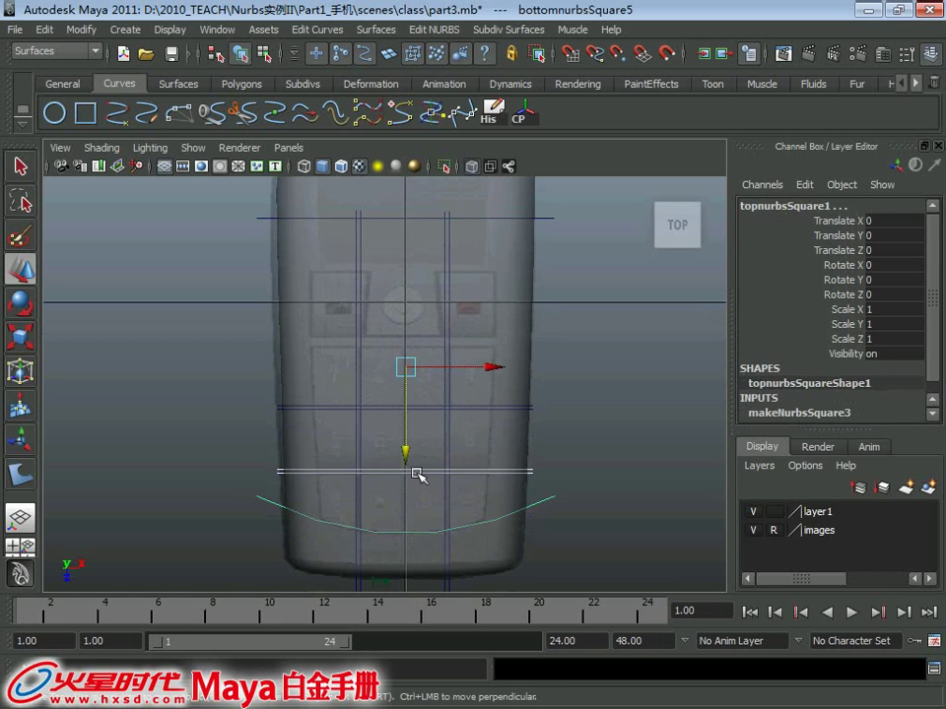
key(ctrl+z)
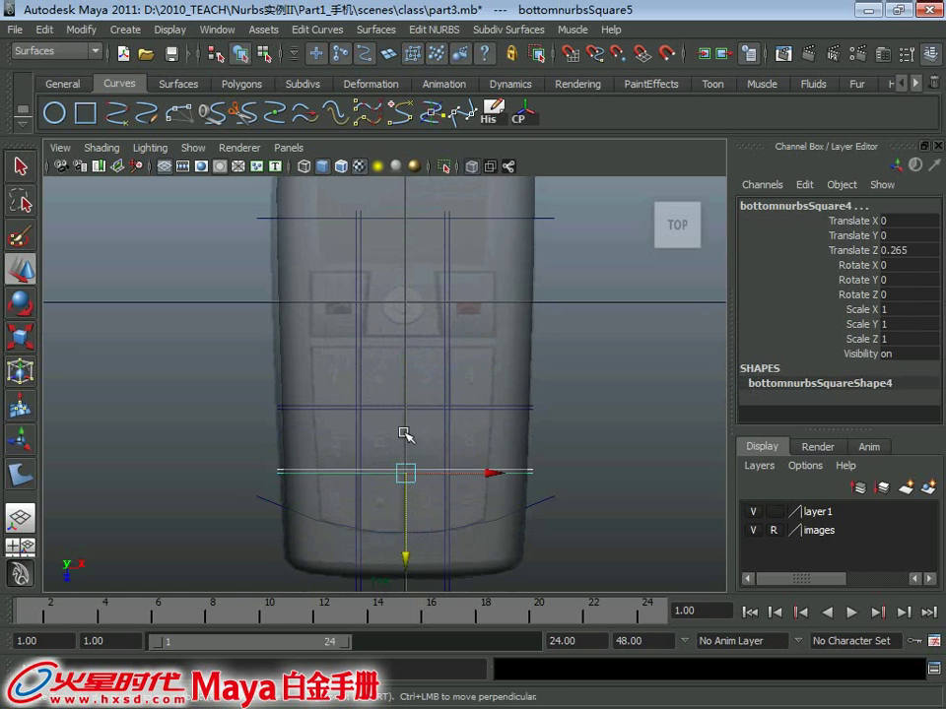
key(ctrl+z)
Centre the upper curve's pivot and move it down to Translate Z 0.431 above the number keys
drag(410, 434, 417, 505)
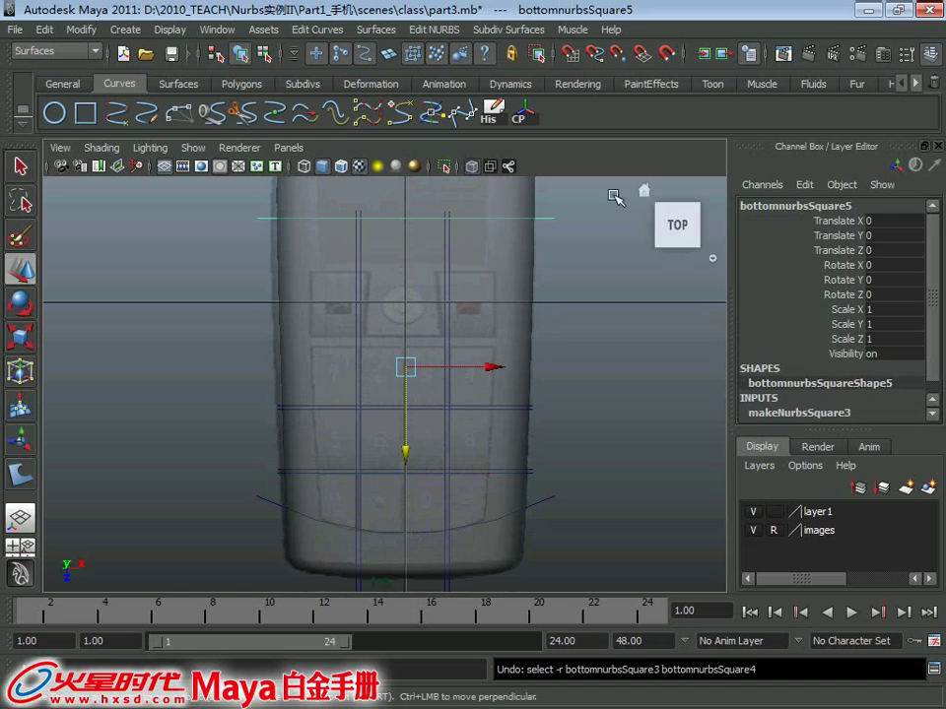
click(523, 116)
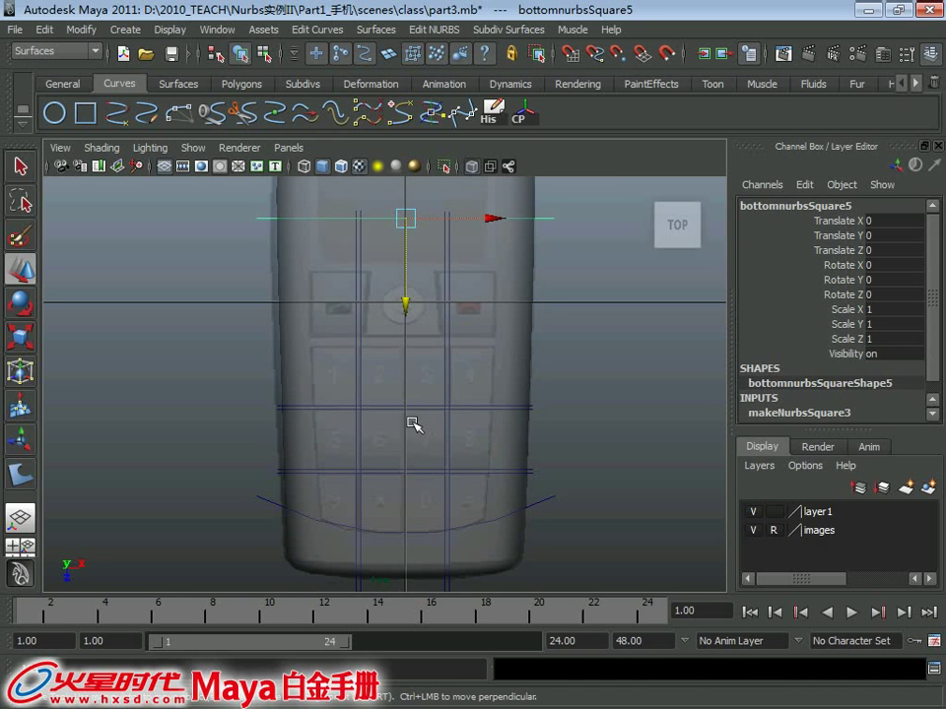
drag(410, 291, 412, 423)
scroll(464, 401, up, 2)
scroll(449, 342, up, 2)
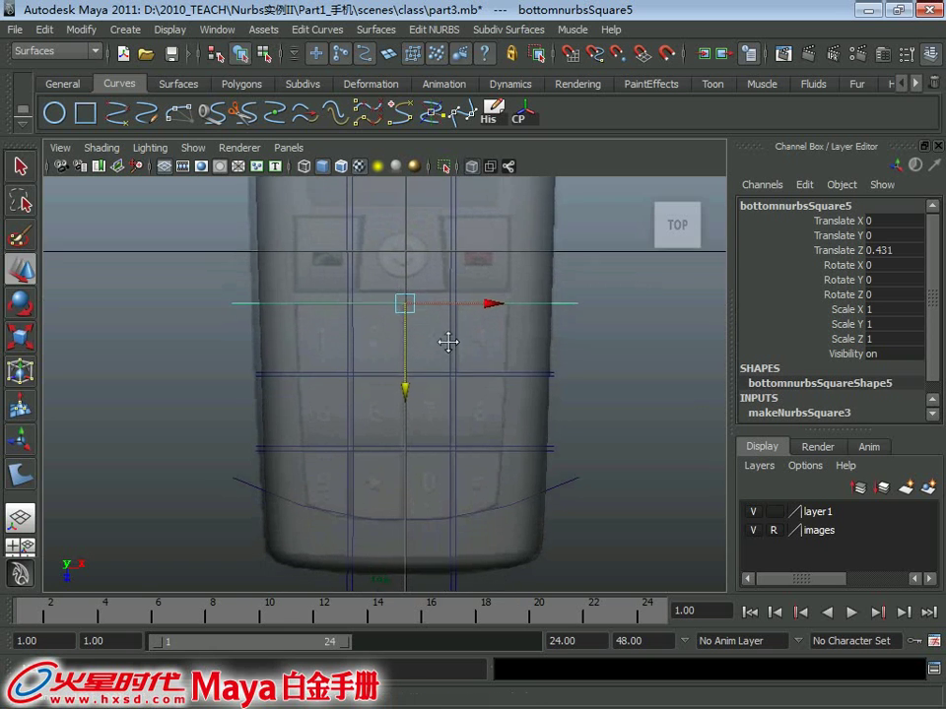
Draw a new NURBS square, scale it to about 0.85 and place it right of the phone
key(q)
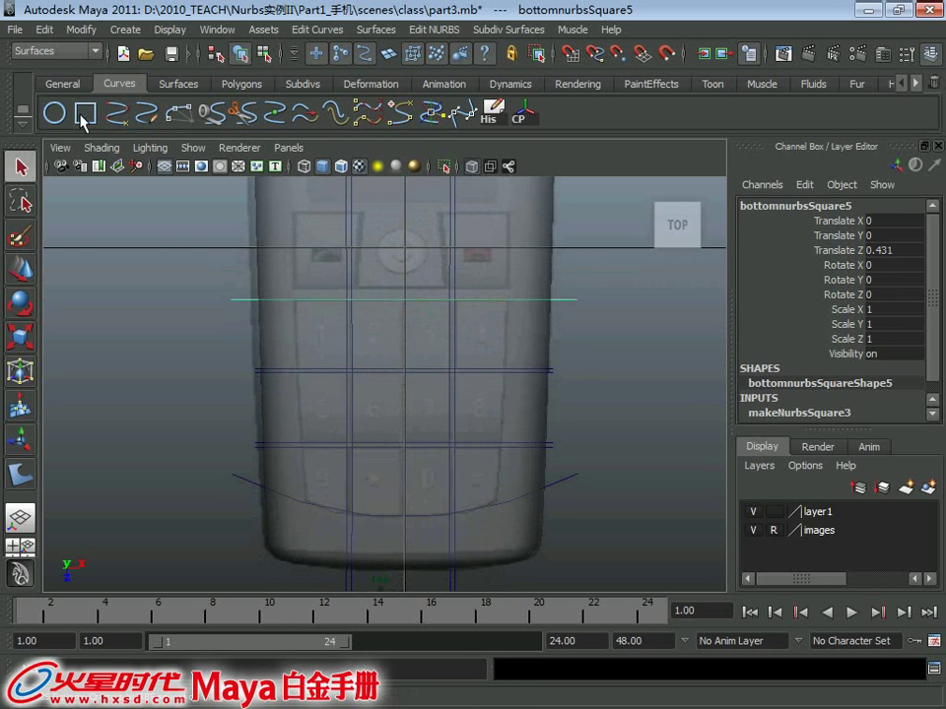
click(83, 119)
scroll(390, 316, down, 3)
drag(390, 317, 447, 444)
key(r)
mouse_move(359, 358)
mouse_down()
mouse_move(323, 348)
mouse_move(257, 371)
mouse_up()
key(w)
drag(351, 345, 395, 384)
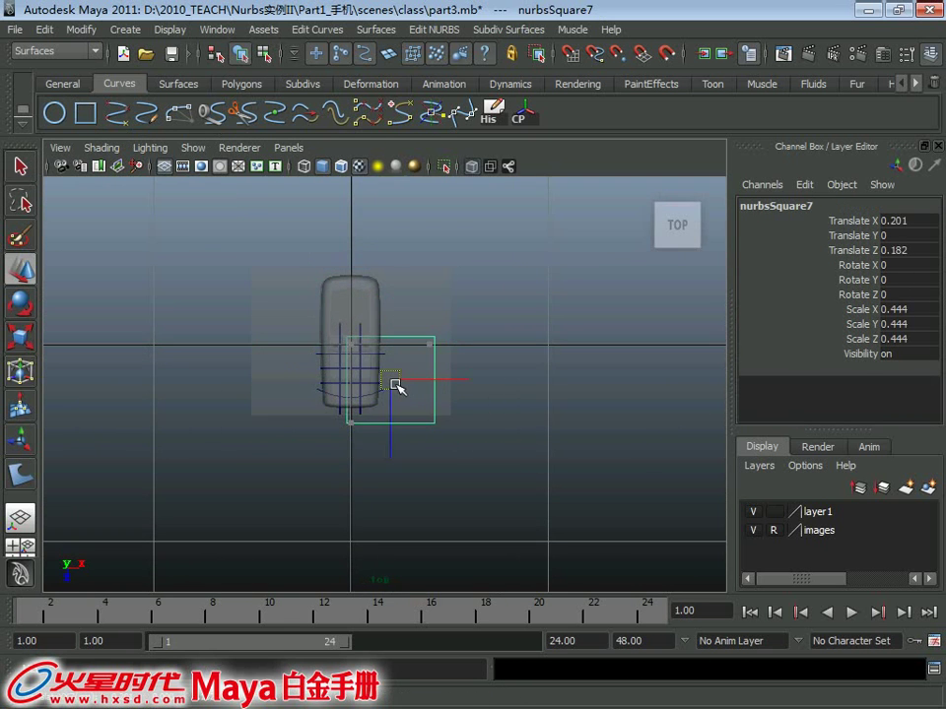
scroll(389, 389, up, 5)
scroll(523, 503, down, 1)
drag(558, 393, 571, 396)
key(q)
Delete the leftover square curve
scroll(514, 369, down, 3)
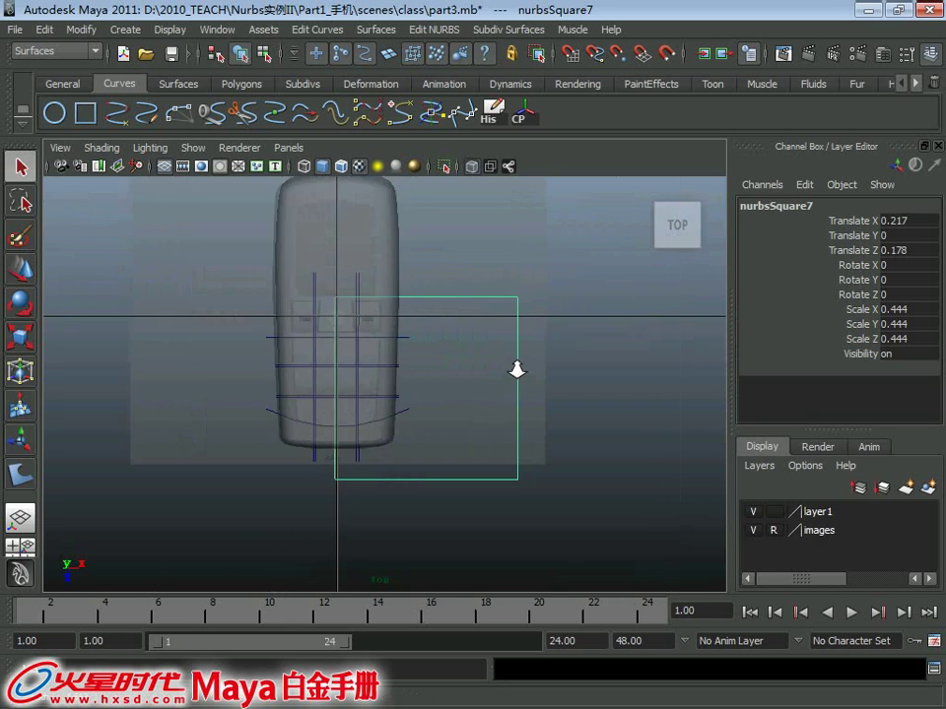
scroll(444, 296, down, 2)
click(474, 341)
key(Delete)
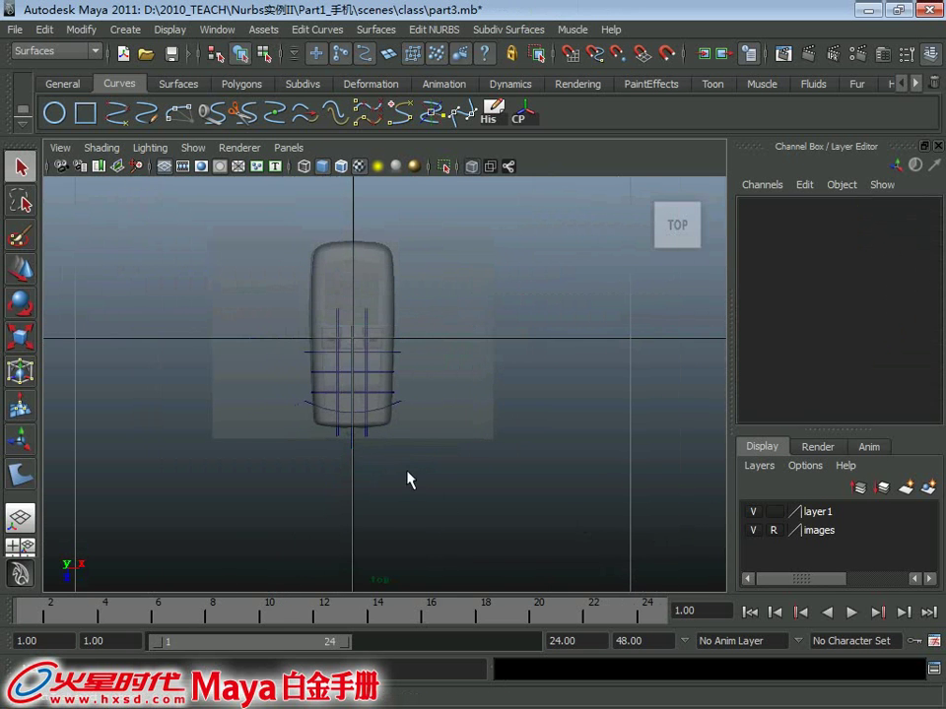
Duplicate leftnurbsSquare3 and shift the copy right as an extra vertical keypad line
scroll(409, 480, up, 3)
scroll(349, 469, up, 2)
click(323, 506)
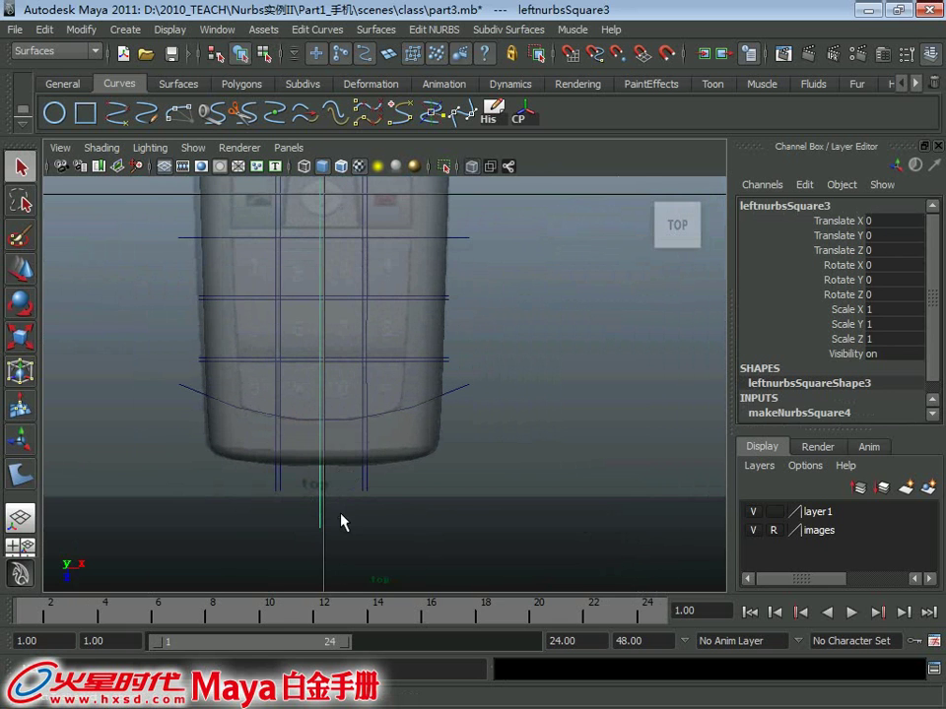
key(ctrl+d)
key(w)
drag(581, 343, 596, 344)
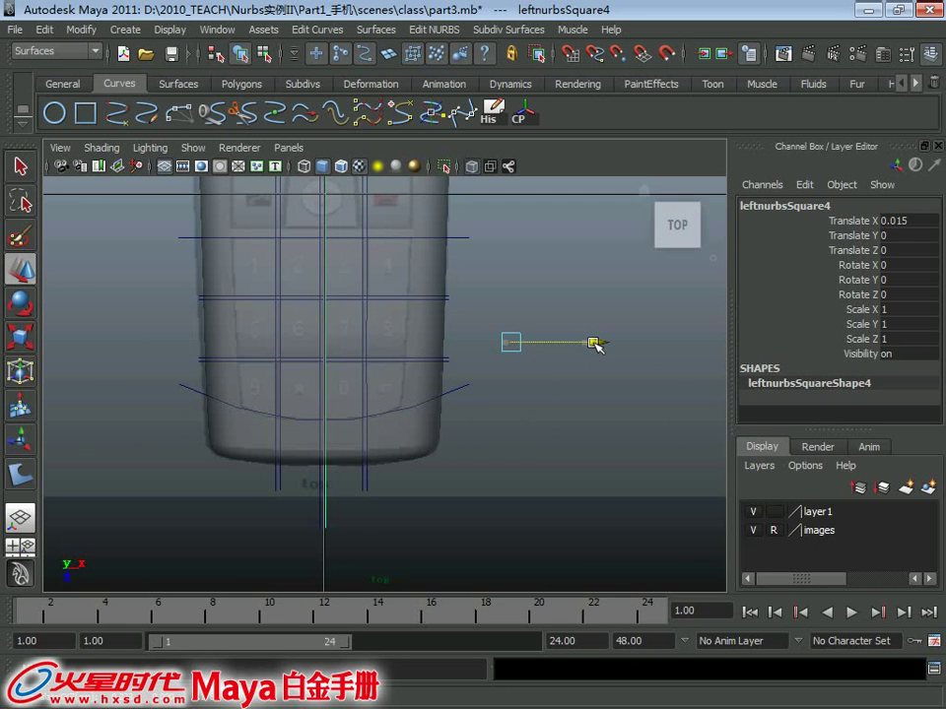
Box-select the keypad grid curves, then narrow the selection to one vertical curve
scroll(560, 344, down, 3)
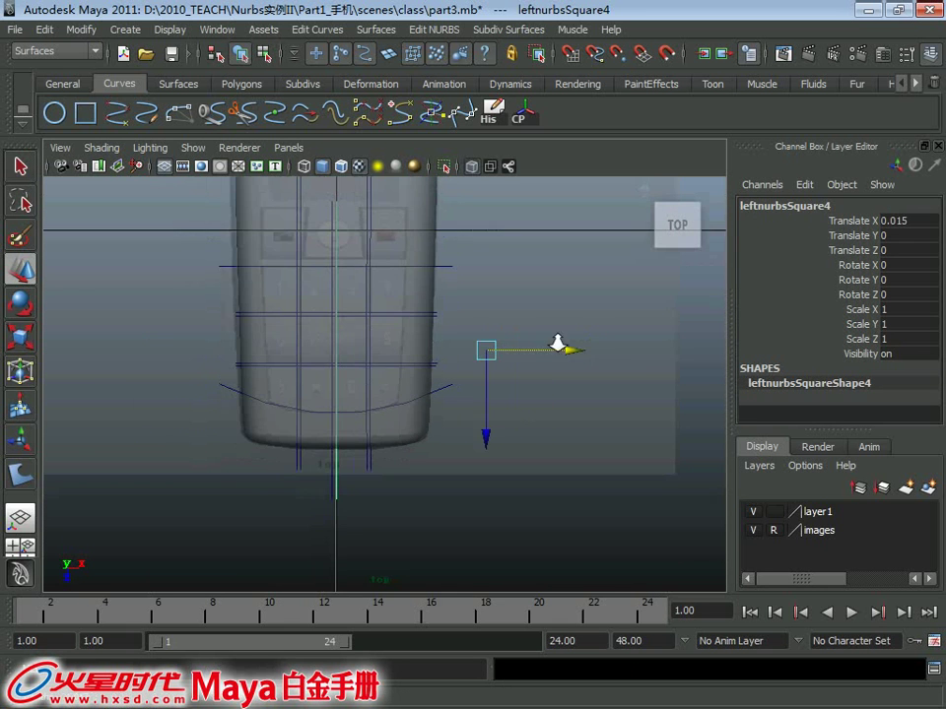
scroll(543, 375, down, 2)
scroll(447, 321, down, 3)
drag(214, 309, 302, 357)
scroll(481, 375, up, 2)
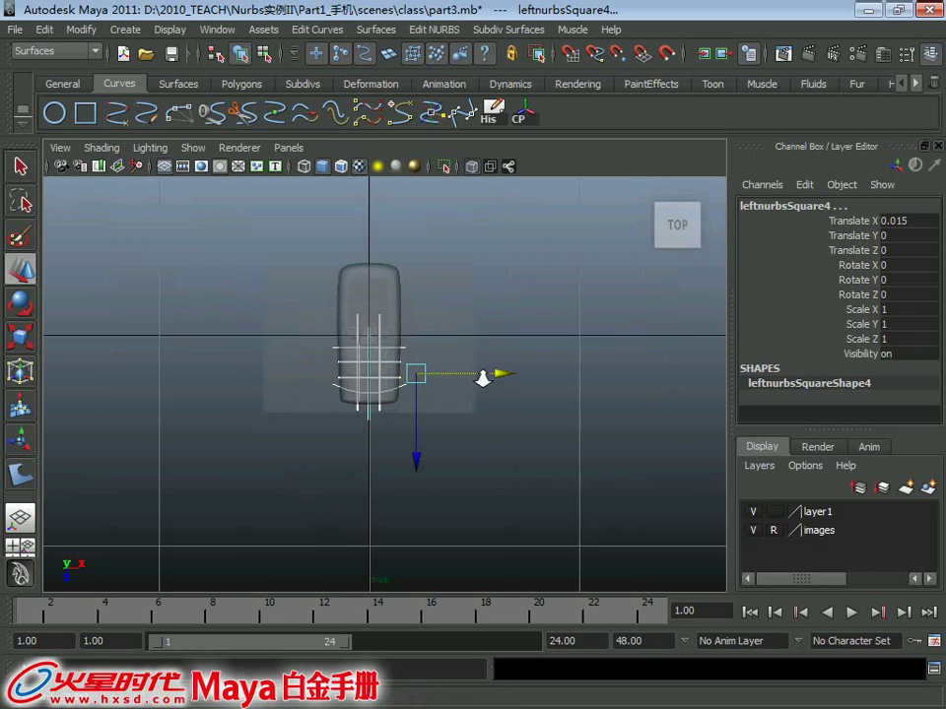
scroll(513, 370, up, 2)
scroll(443, 422, up, 3)
scroll(343, 335, down, 1)
scroll(367, 386, up, 1)
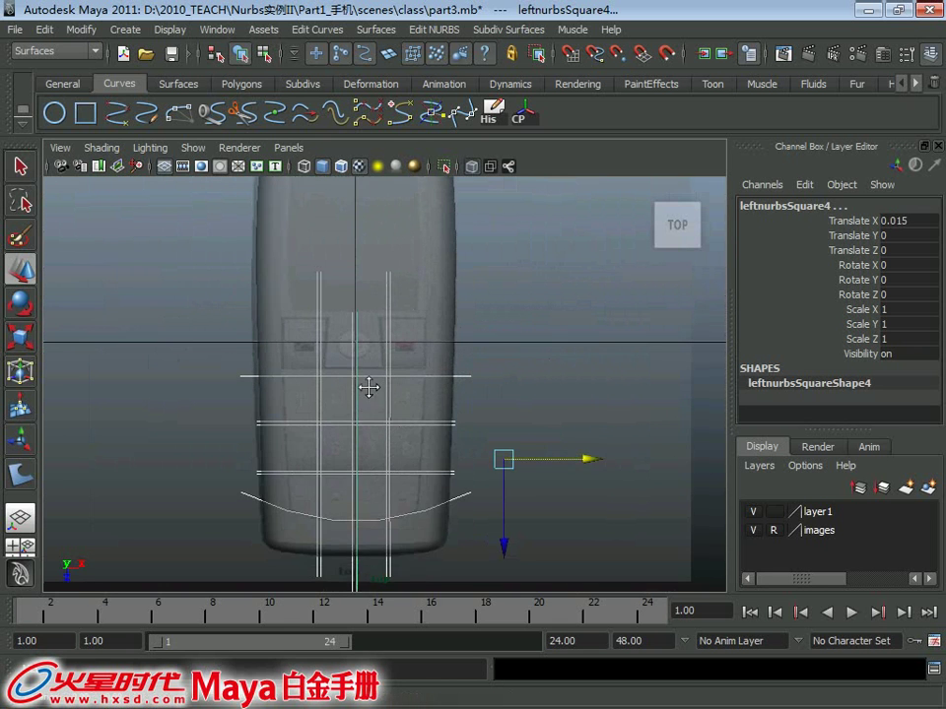
scroll(418, 447, up, 1)
click(347, 327)
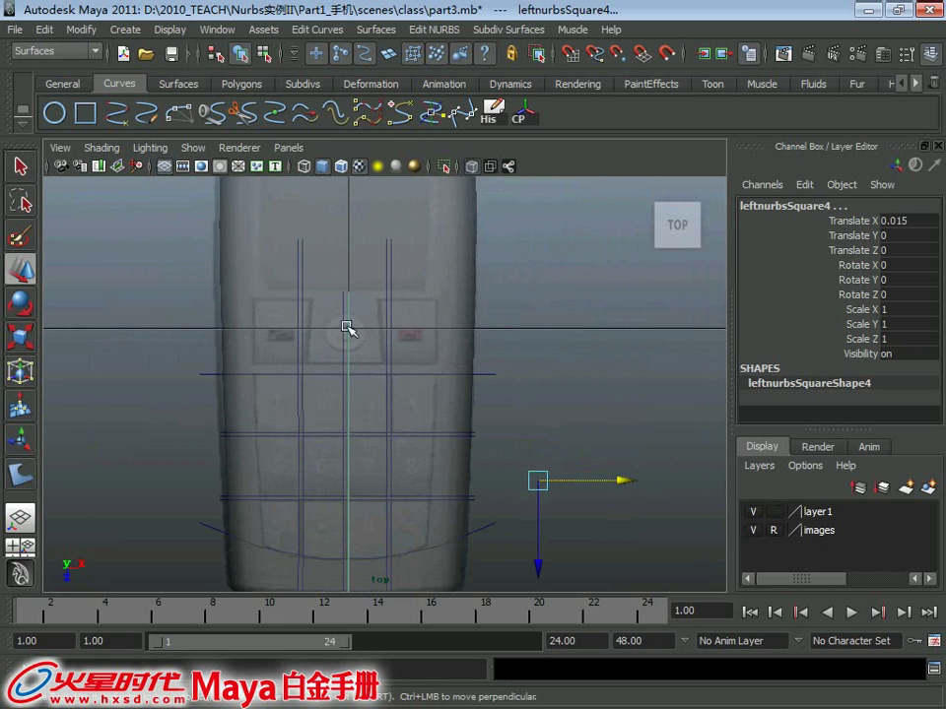
Duplicate bottomnurbsSquare5, move the copy up to Translate Z 0.394, and add the top surface
click(501, 414)
drag(500, 414, 472, 365)
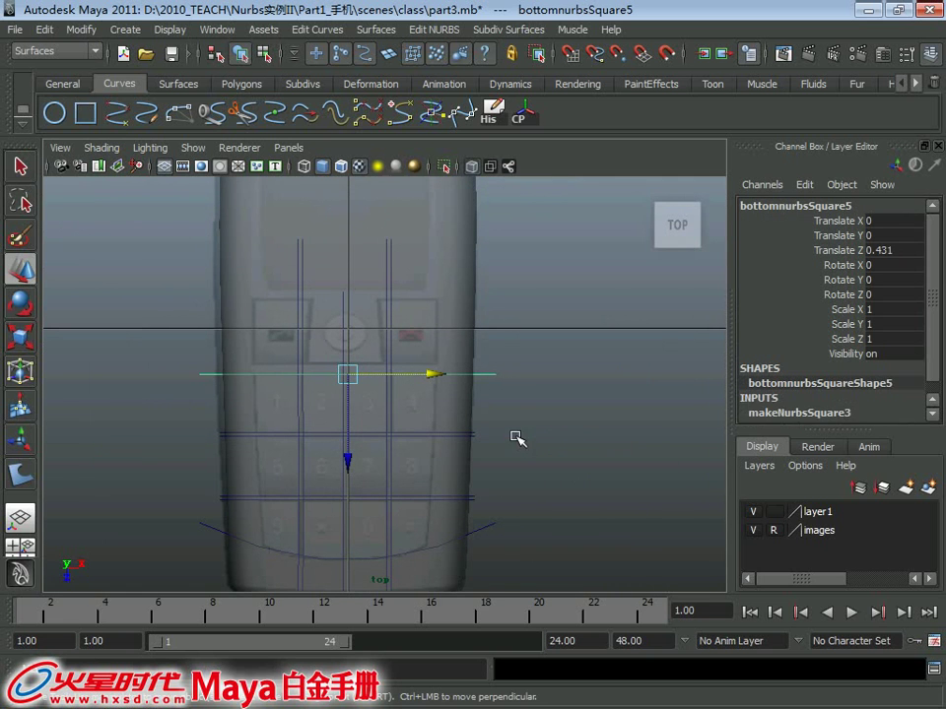
key(ctrl+d)
drag(353, 460, 352, 446)
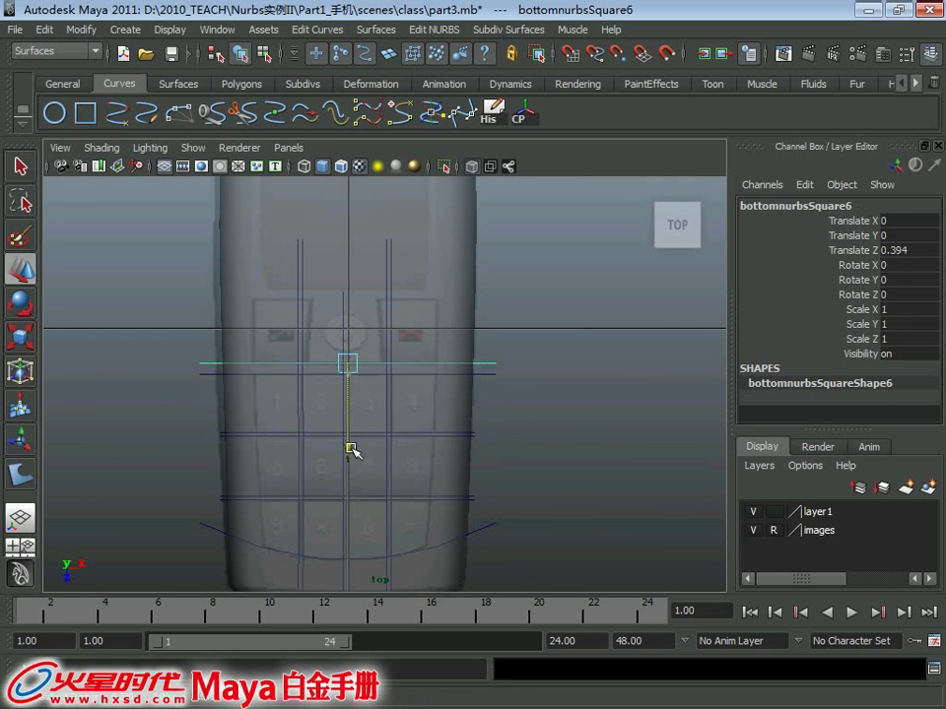
key(q)
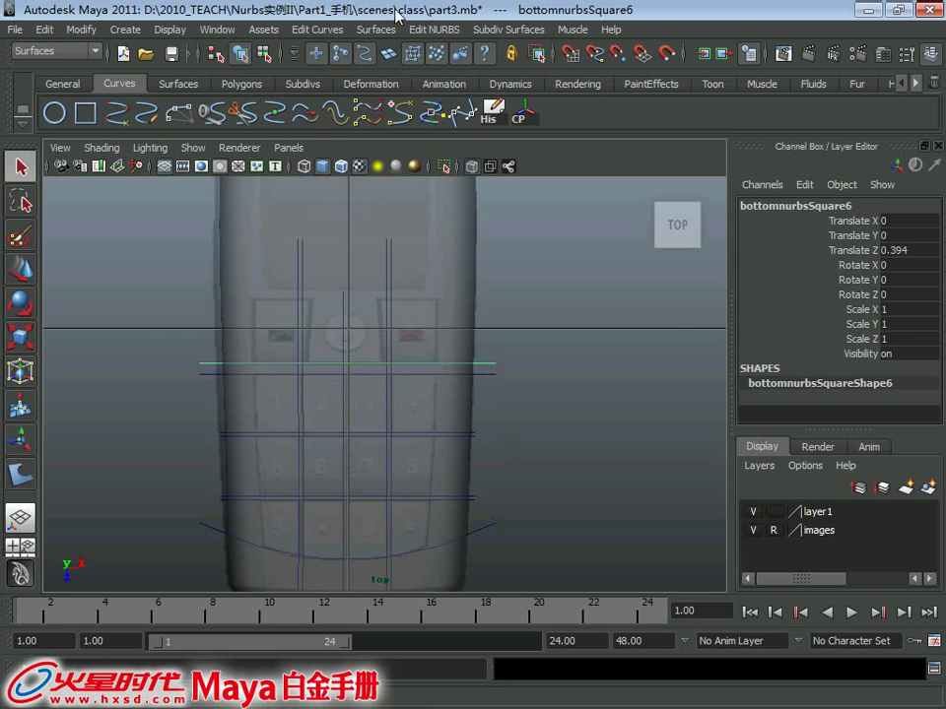
shift+click(408, 359)
Project the new grid curve onto loftedSurface3, creating projectionCurve2
key(ctrl+z)
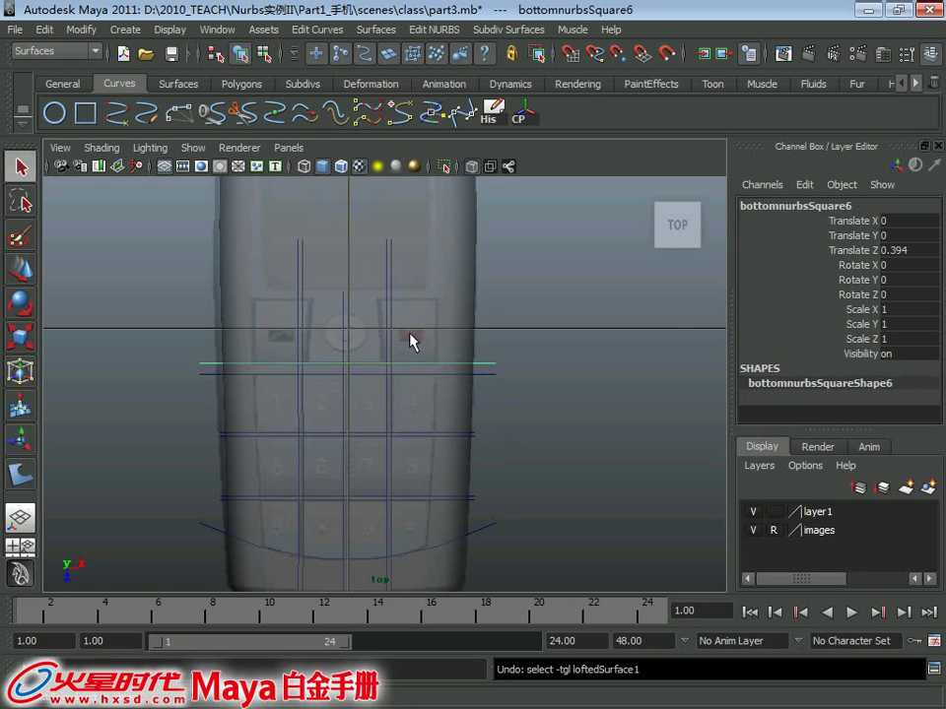
click(414, 345)
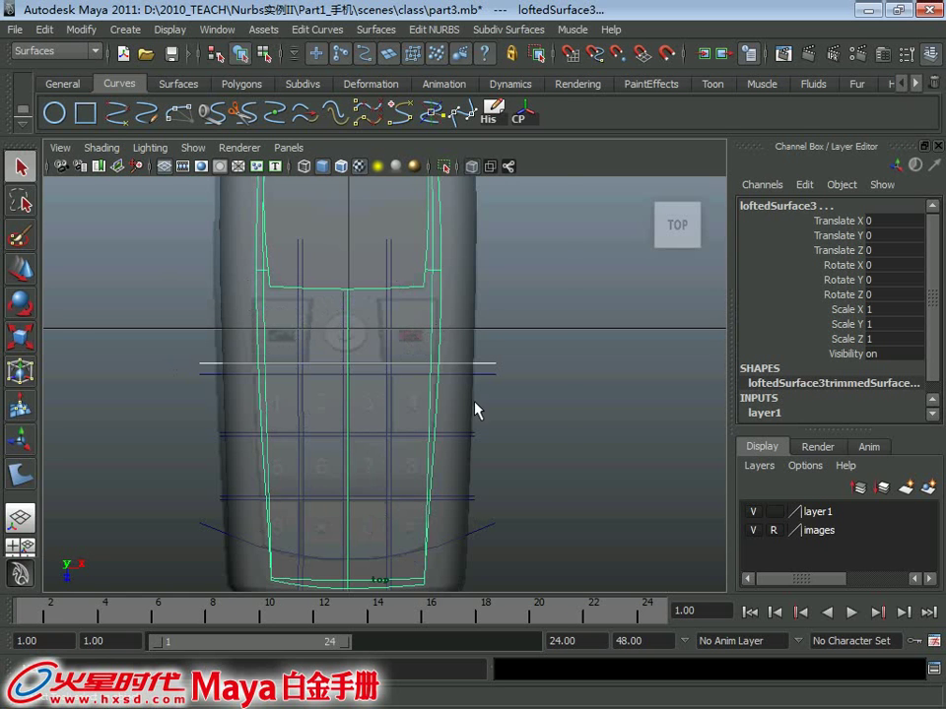
click(435, 28)
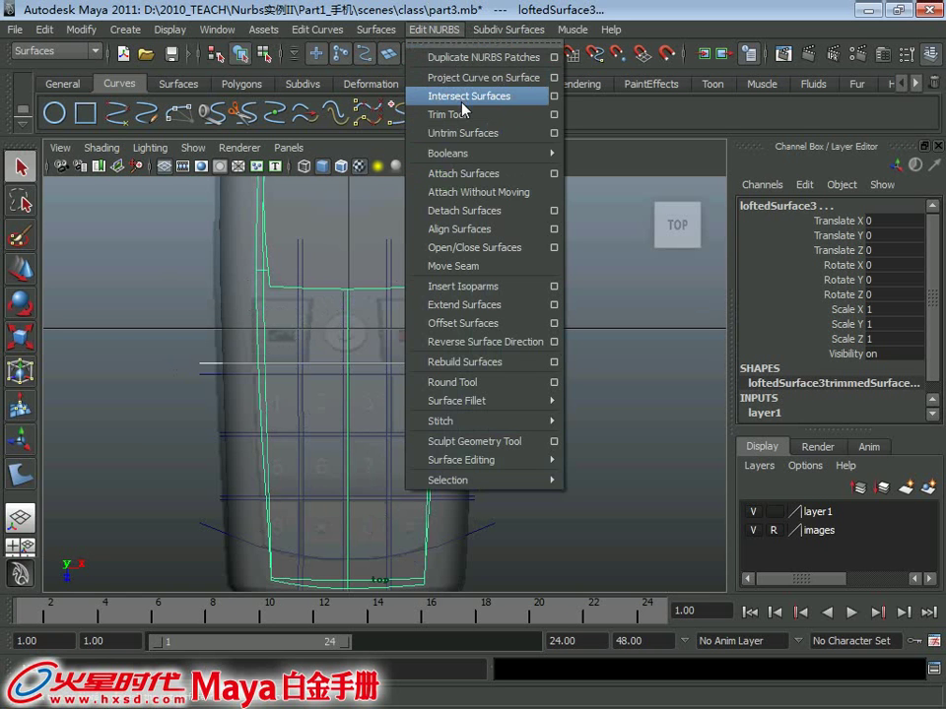
click(462, 78)
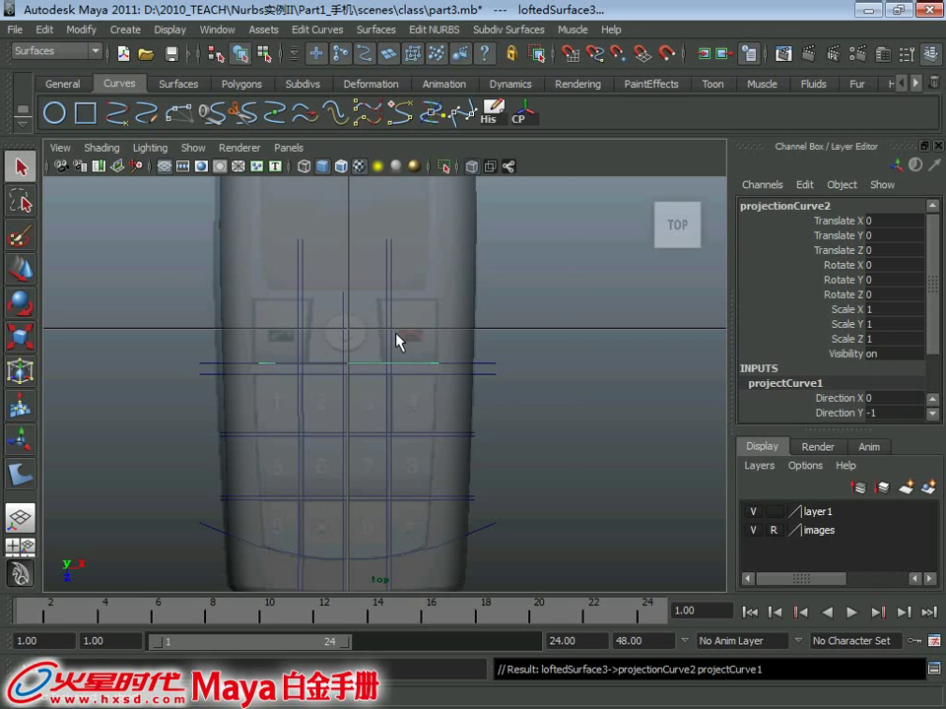
Reselect loftedSurface3 and start the Trim Tool on it
click(415, 321)
click(435, 28)
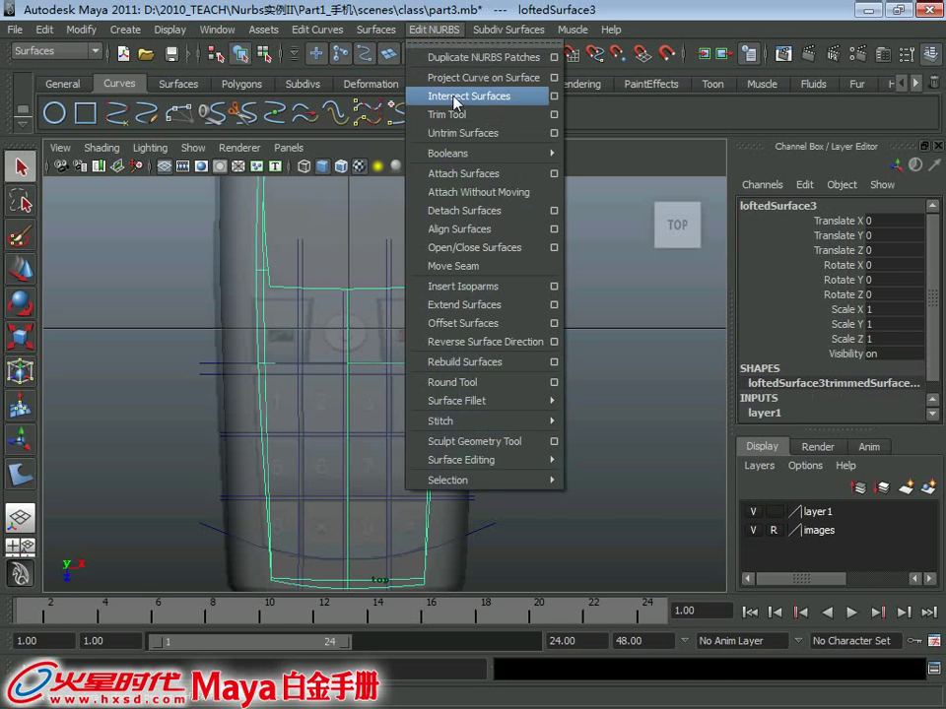
click(460, 116)
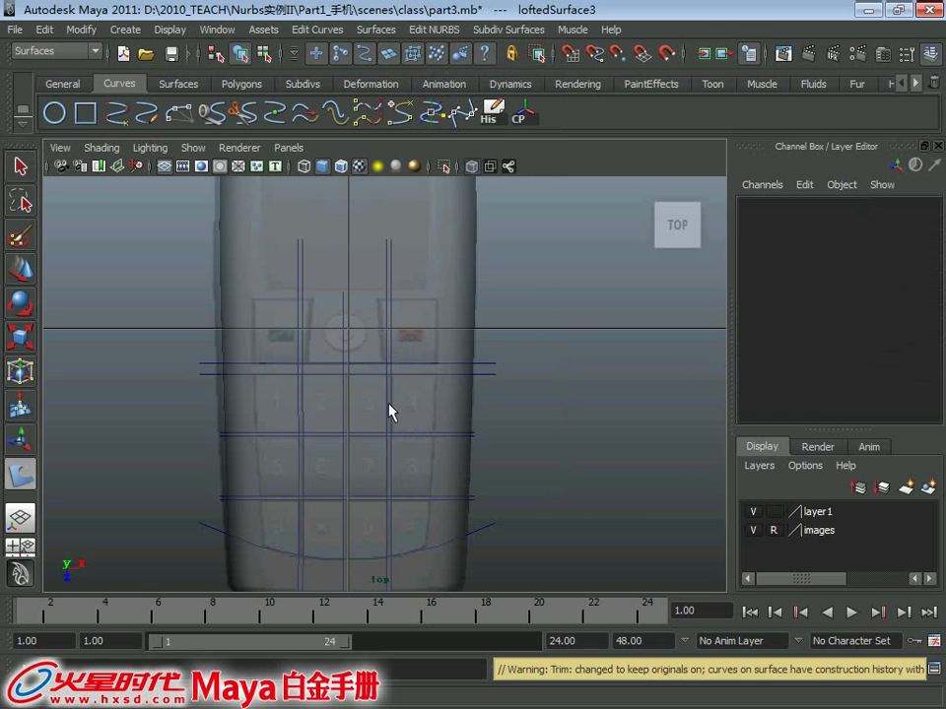
key(space)
key(space)
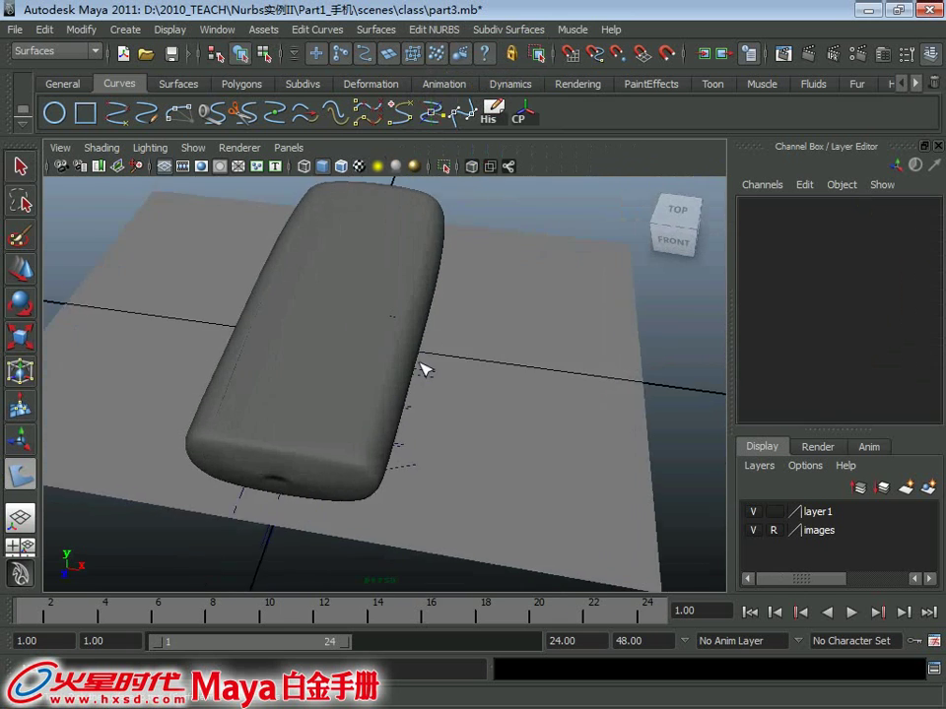
Raise the top surface above the phone body in the perspective view
key(q)
click(304, 369)
mouse_move(305, 369)
alt+mouse_down()
mouse_move(313, 312)
mouse_move(356, 268)
mouse_move(371, 301)
mouse_move(397, 277)
mouse_move(512, 270)
mouse_move(464, 392)
alt+mouse_up()
key(w)
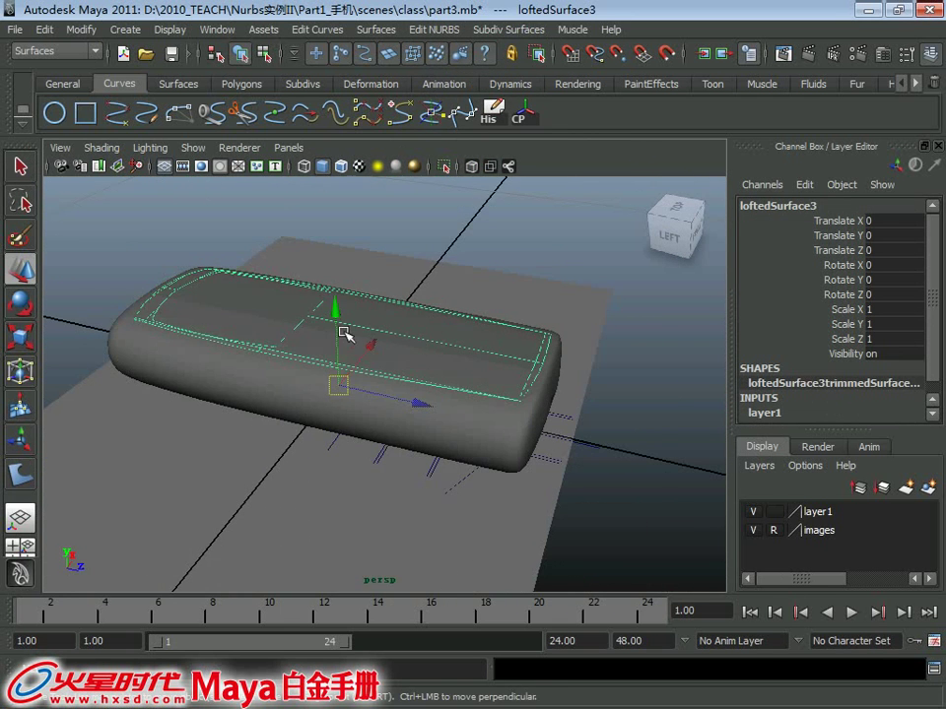
drag(335, 308, 337, 229)
Trim the top surface, keeping the two marked regions
mouse_move(359, 268)
alt+mouse_down()
mouse_move(432, 281)
mouse_move(414, 313)
mouse_move(408, 247)
mouse_move(570, 205)
alt+mouse_up()
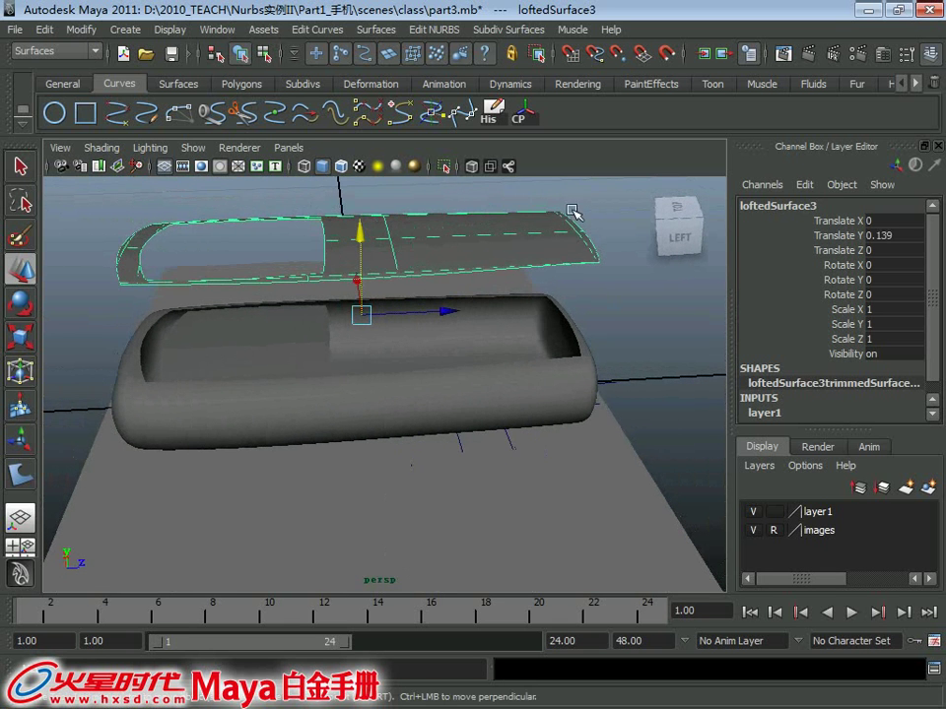
click(434, 30)
click(451, 115)
mouse_move(456, 250)
alt+mouse_down()
mouse_move(412, 283)
mouse_move(416, 292)
alt+mouse_up()
click(421, 271)
click(423, 331)
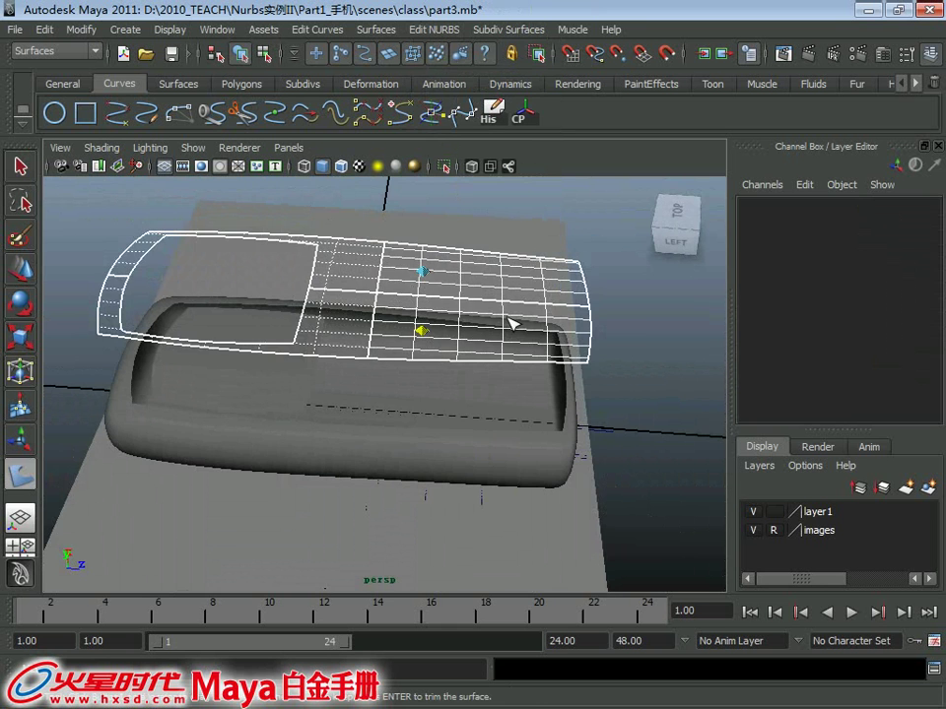
key(Return)
Drop the trimmed surface back onto the body and orbit around the phone
key(w)
mouse_move(489, 321)
alt+mouse_down()
mouse_move(388, 294)
mouse_move(387, 281)
alt+mouse_up()
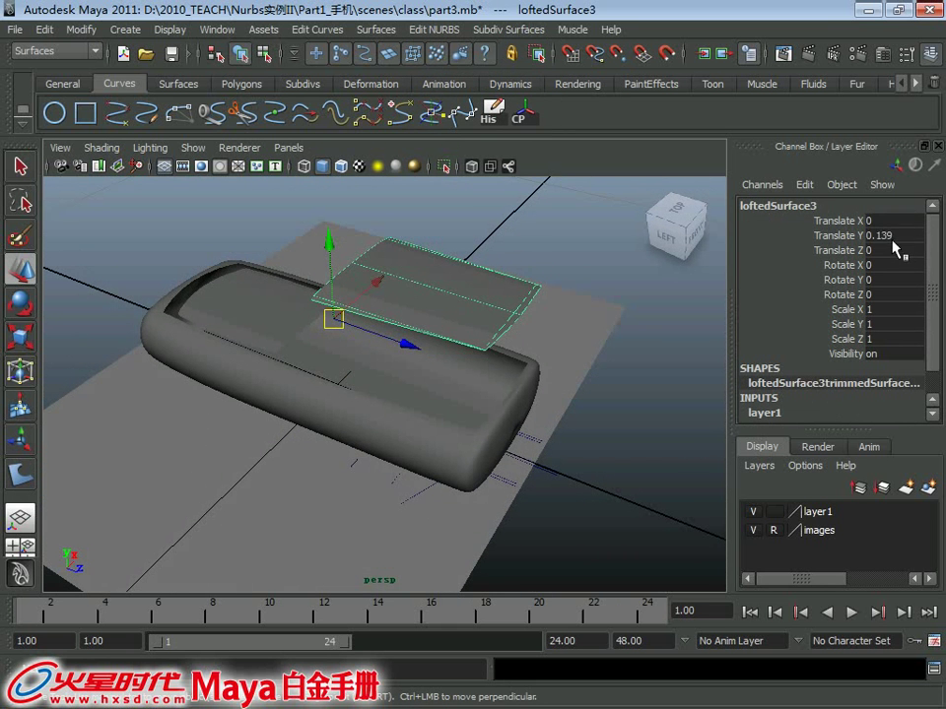
text(0)
key(Return)
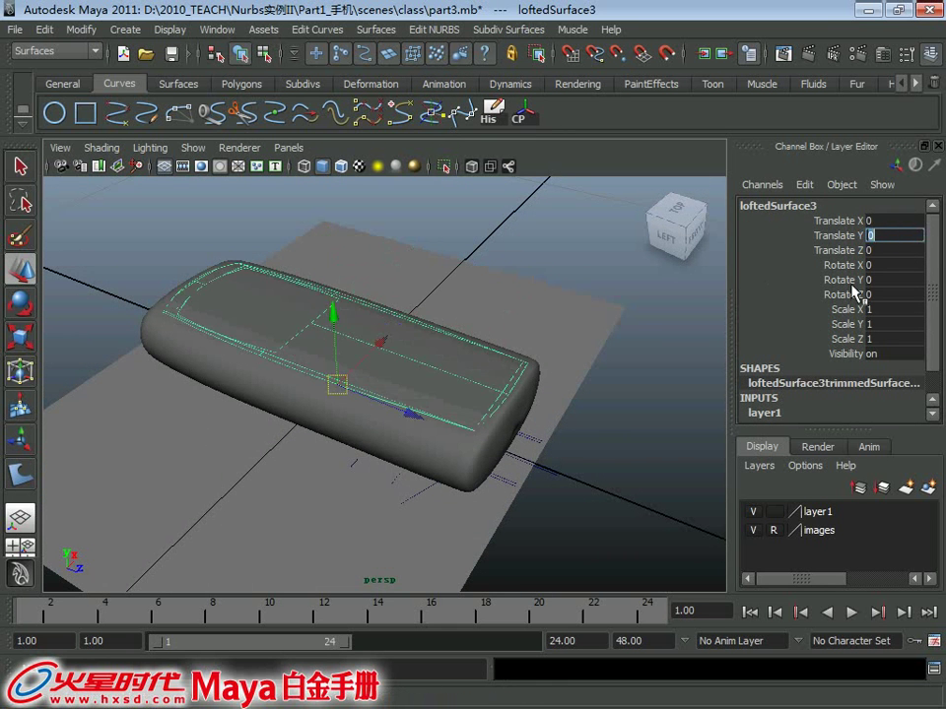
alt+drag(650, 315, 519, 335)
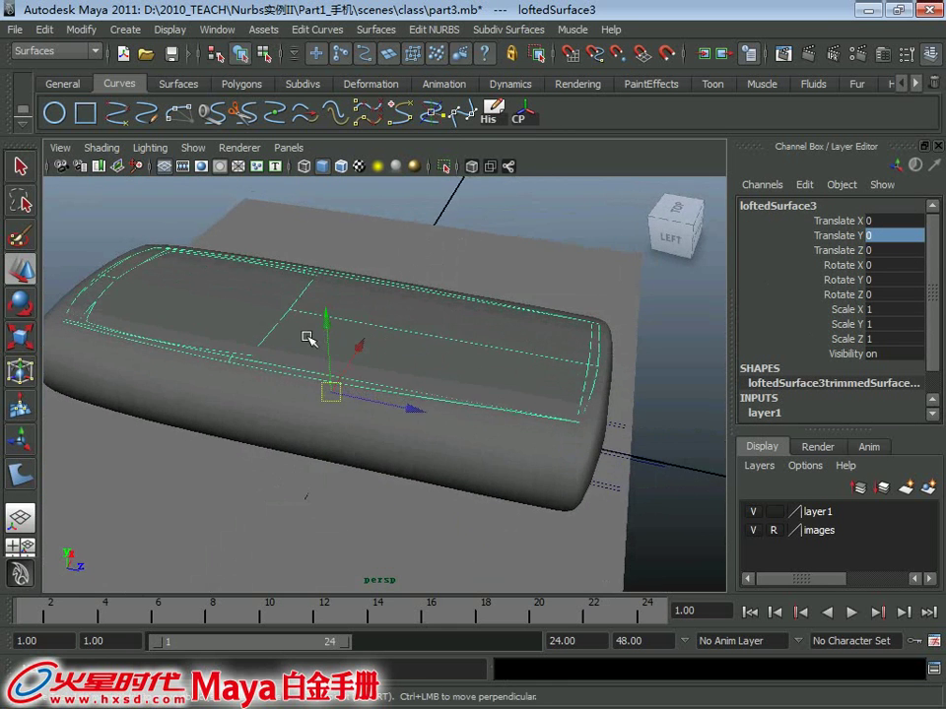
scroll(309, 338, down, 3)
alt+drag(353, 297, 543, 281)
alt+right_drag(542, 280, 249, 303)
click(325, 380)
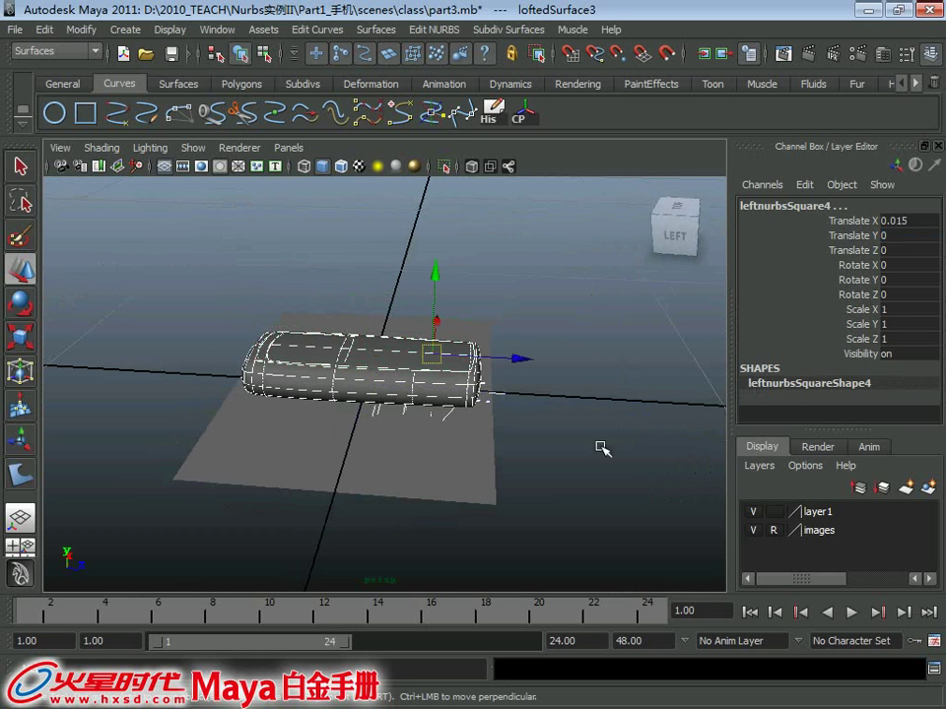
alt+drag(473, 286, 416, 293)
alt+right_drag(416, 294, 425, 381)
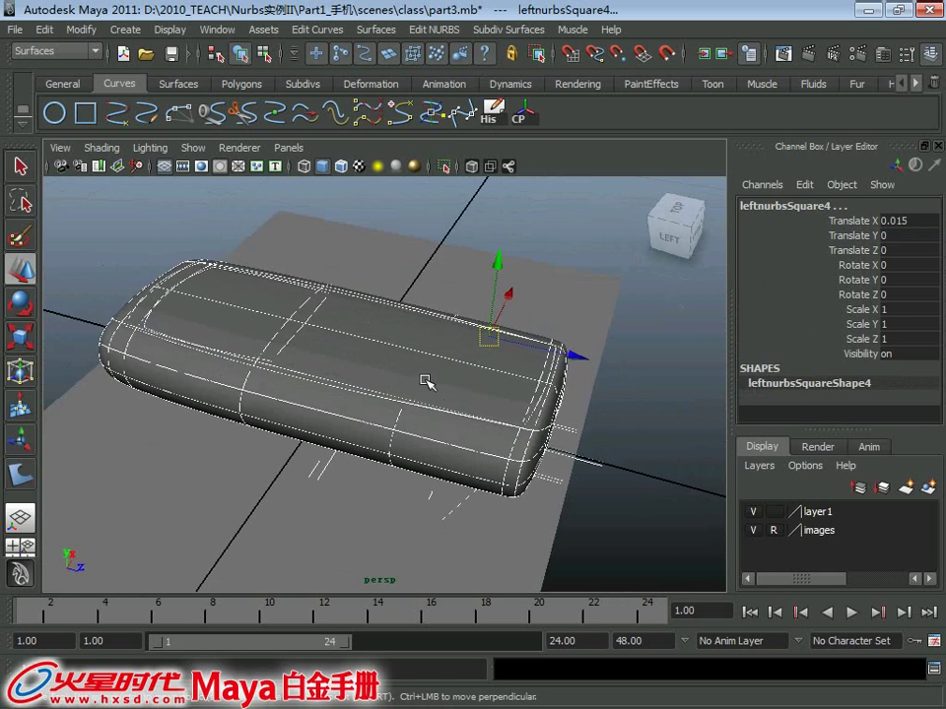
Set loftedSurface3 back to Translate Y 0 so it rests on the phone body
click(431, 342)
mouse_move(347, 317)
mouse_down()
mouse_move(357, 214)
mouse_move(408, 310)
mouse_move(523, 344)
mouse_move(501, 360)
mouse_up()
click(407, 332)
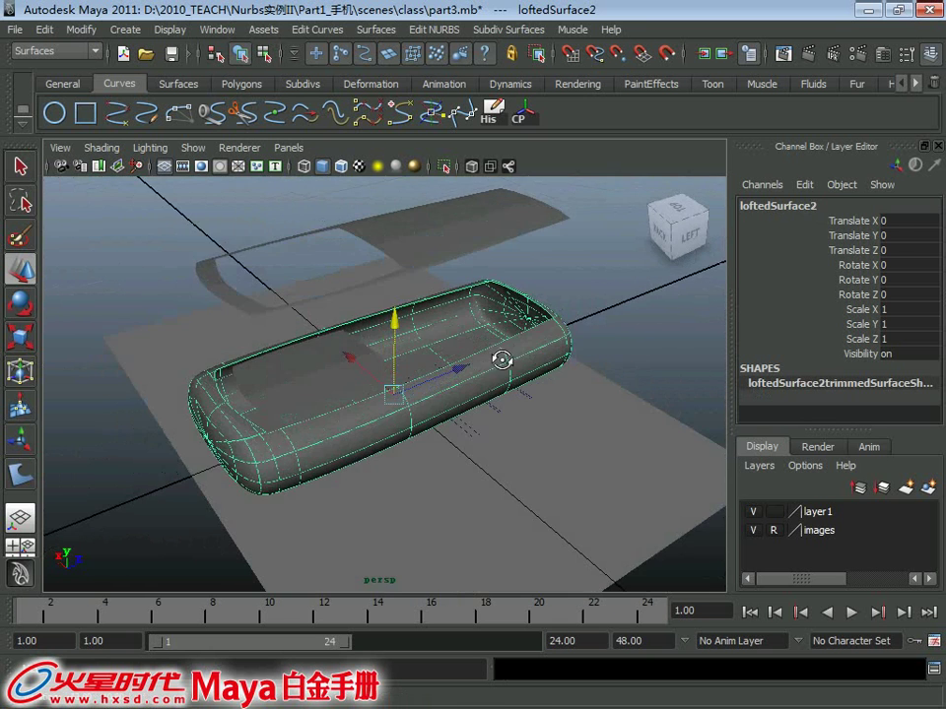
click(450, 260)
alt+drag(449, 260, 407, 228)
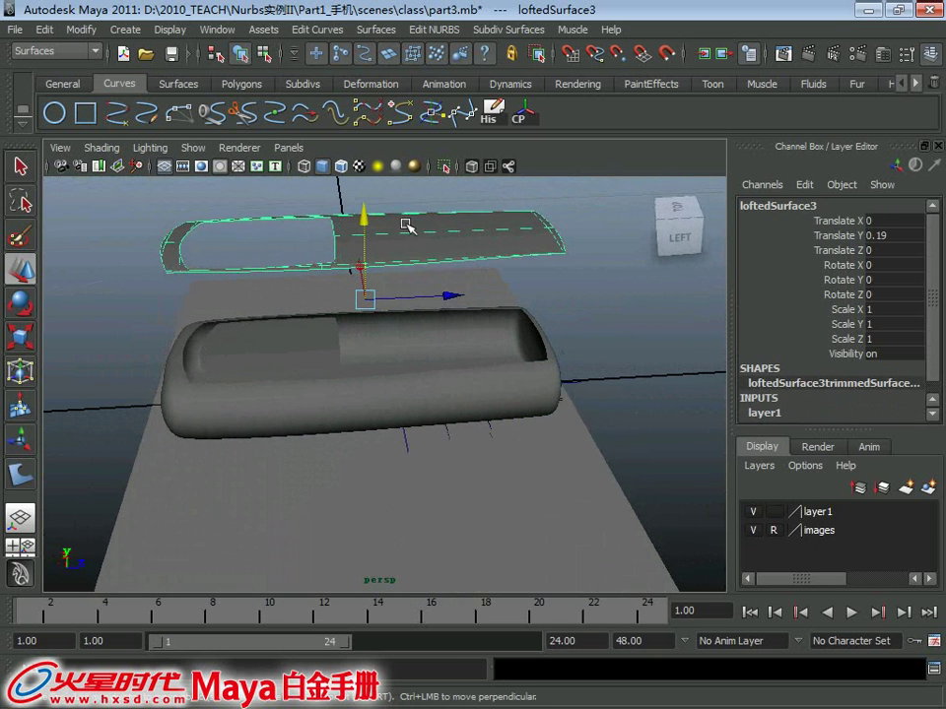
click(395, 458)
click(449, 452)
mouse_move(449, 452)
alt+mouse_down()
mouse_move(369, 420)
mouse_move(395, 395)
alt+mouse_up()
click(452, 268)
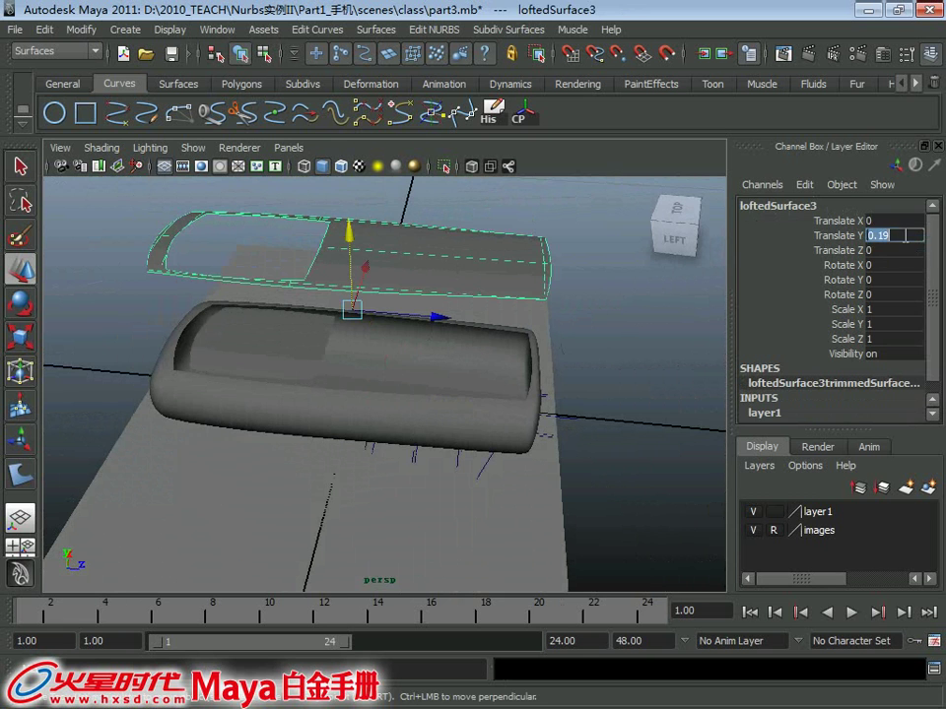
text(0)
key(Return)
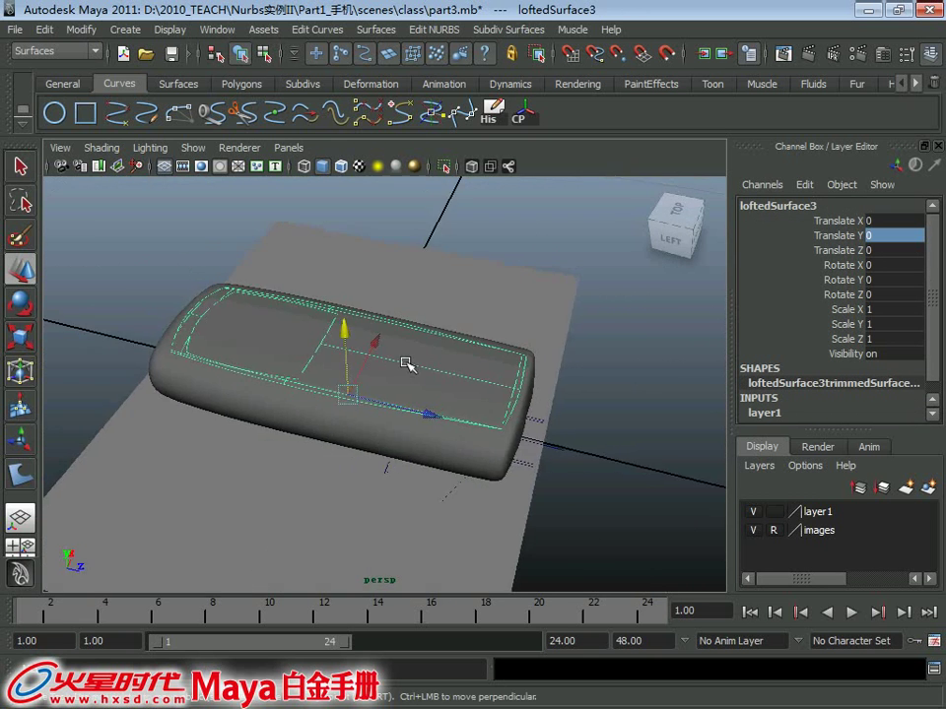
Switch to wireframe and show the top, perspective, front and side views
alt+drag(408, 363, 323, 344)
key(4)
alt+drag(401, 386, 427, 351)
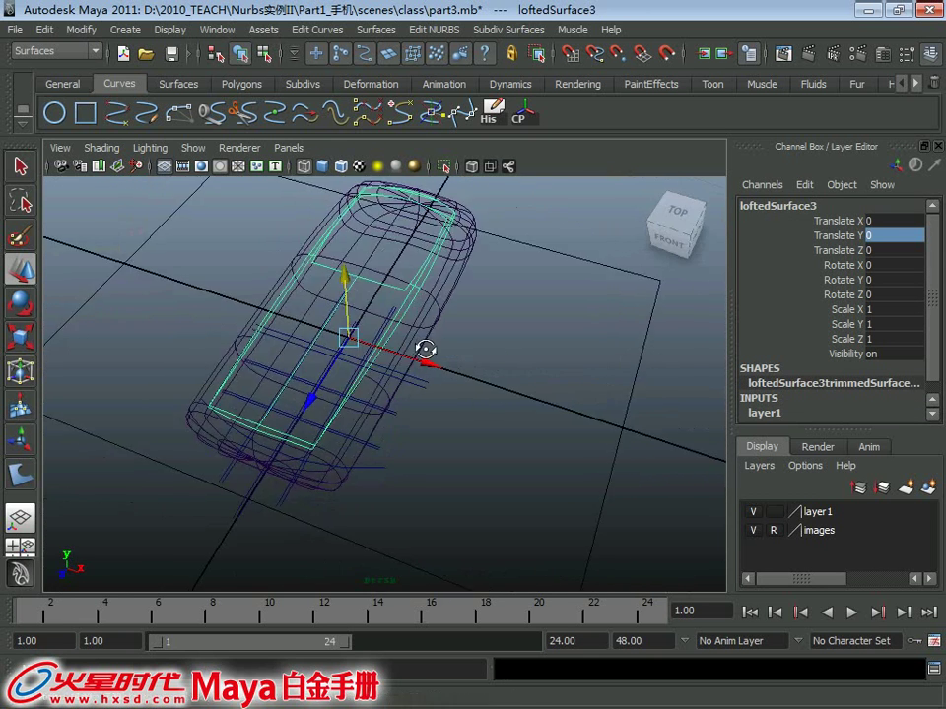
alt+right_drag(427, 351, 454, 428)
key(space)
key(space)
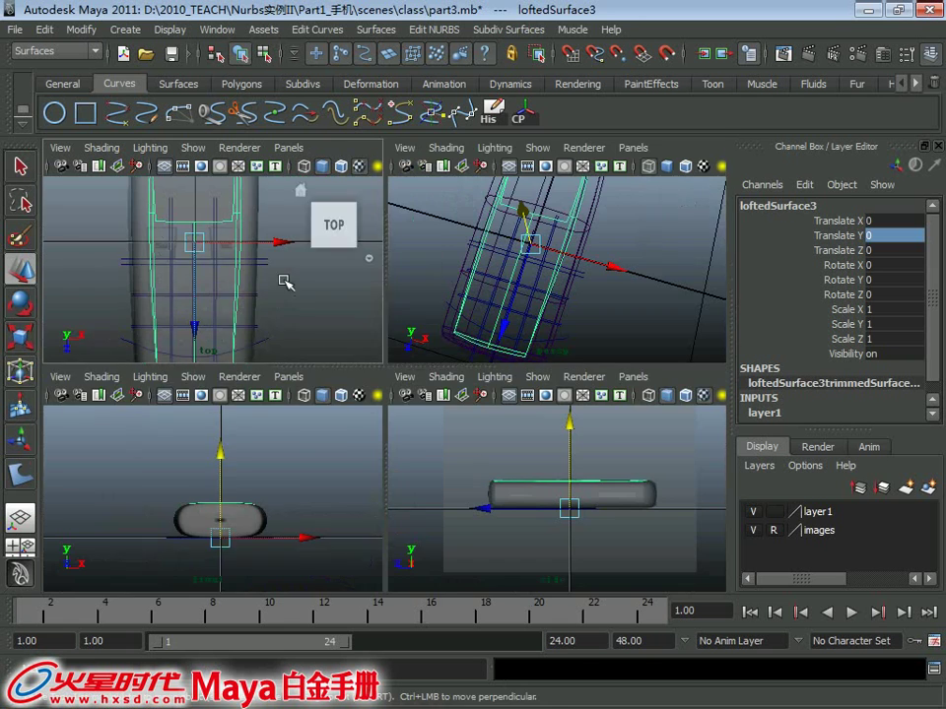
Select bottomnurbsSquare6 in the top view and project it onto loftedSurface3
click(562, 369)
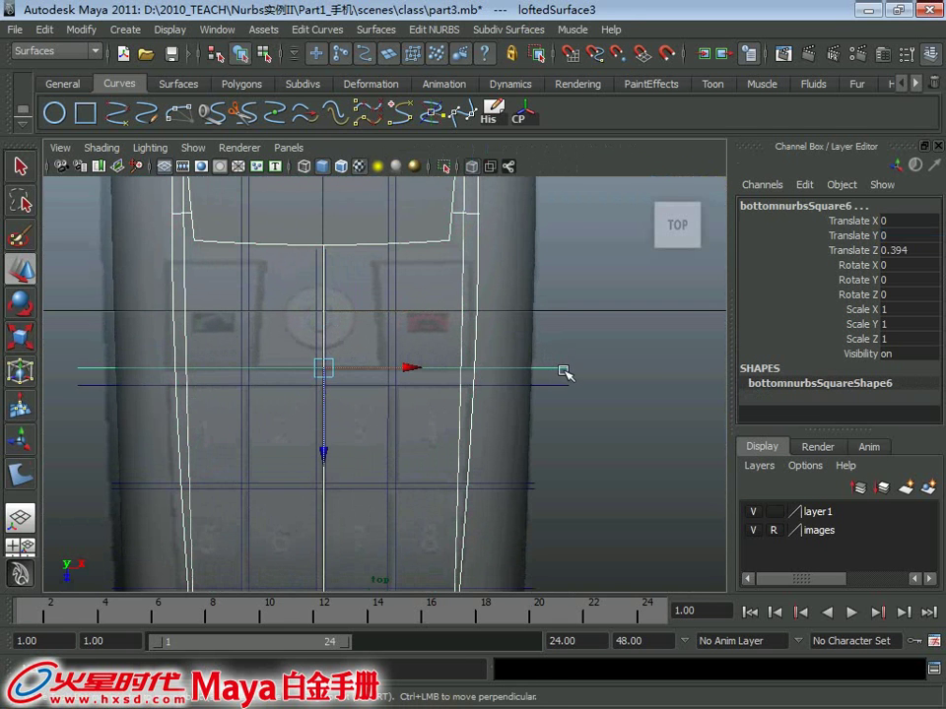
alt+middle_drag(563, 371, 498, 385)
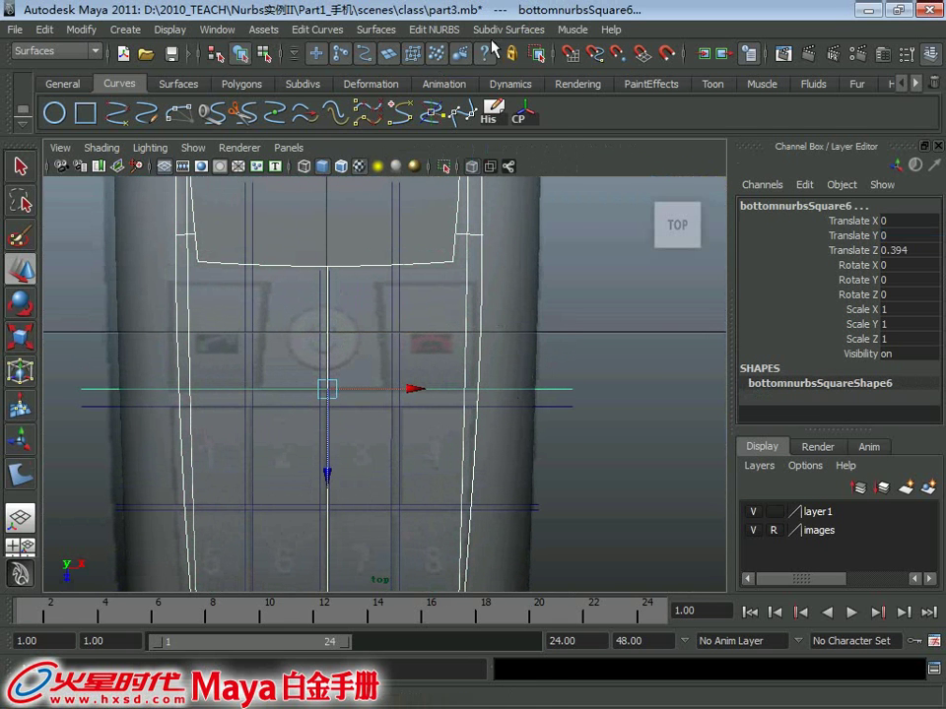
click(439, 29)
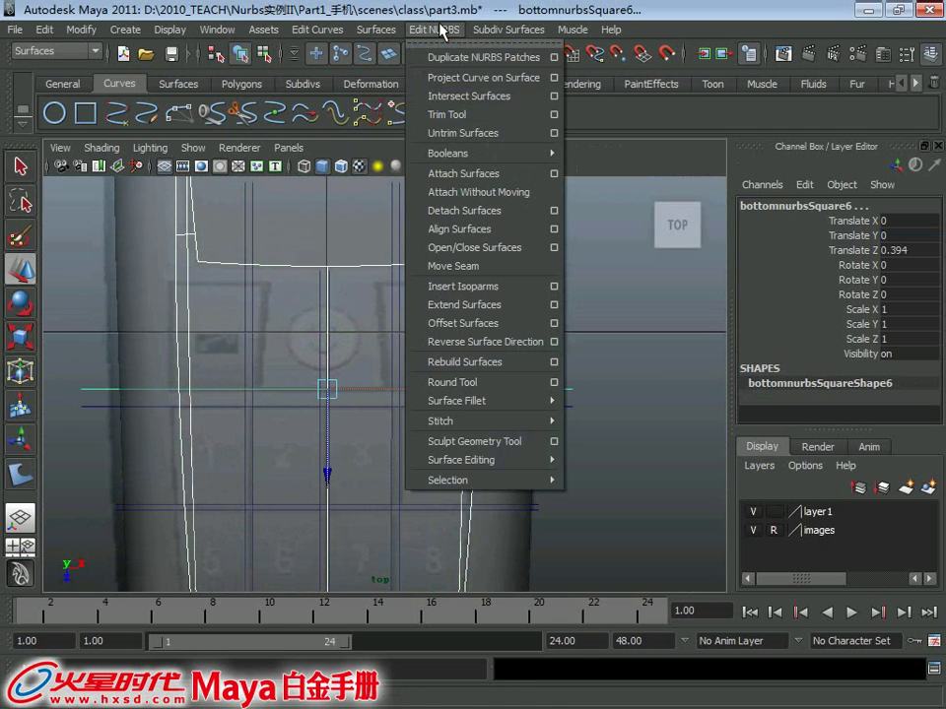
click(446, 77)
Maximize the perspective view in smooth shaded mode at a low side angle
key(space)
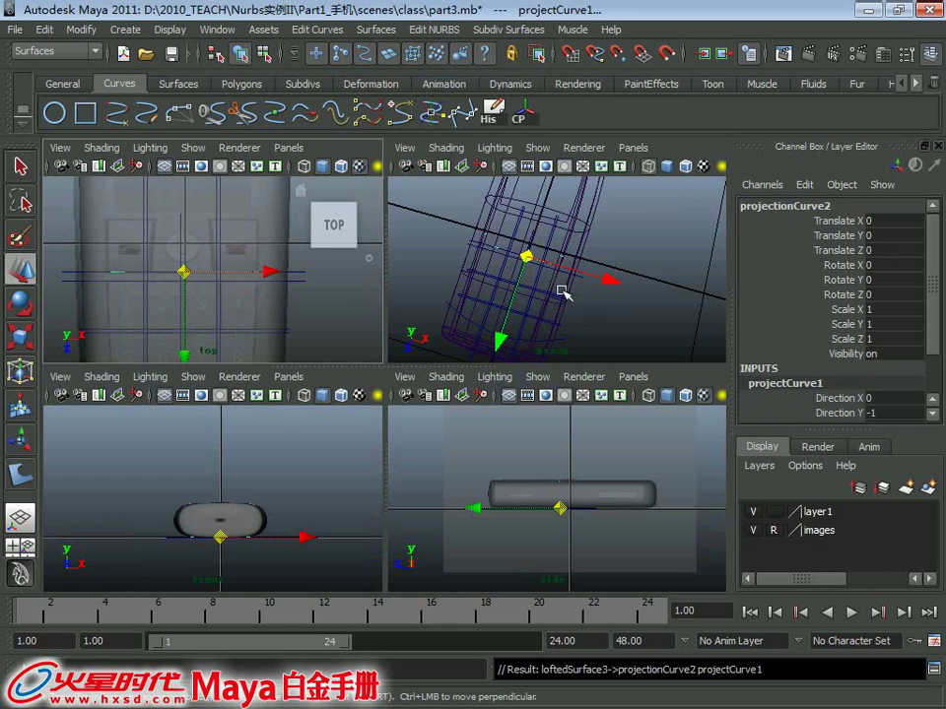
key(space)
key(5)
mouse_move(523, 342)
alt+mouse_down()
mouse_move(416, 355)
mouse_move(364, 264)
mouse_move(369, 238)
mouse_move(376, 262)
mouse_move(460, 344)
alt+mouse_up()
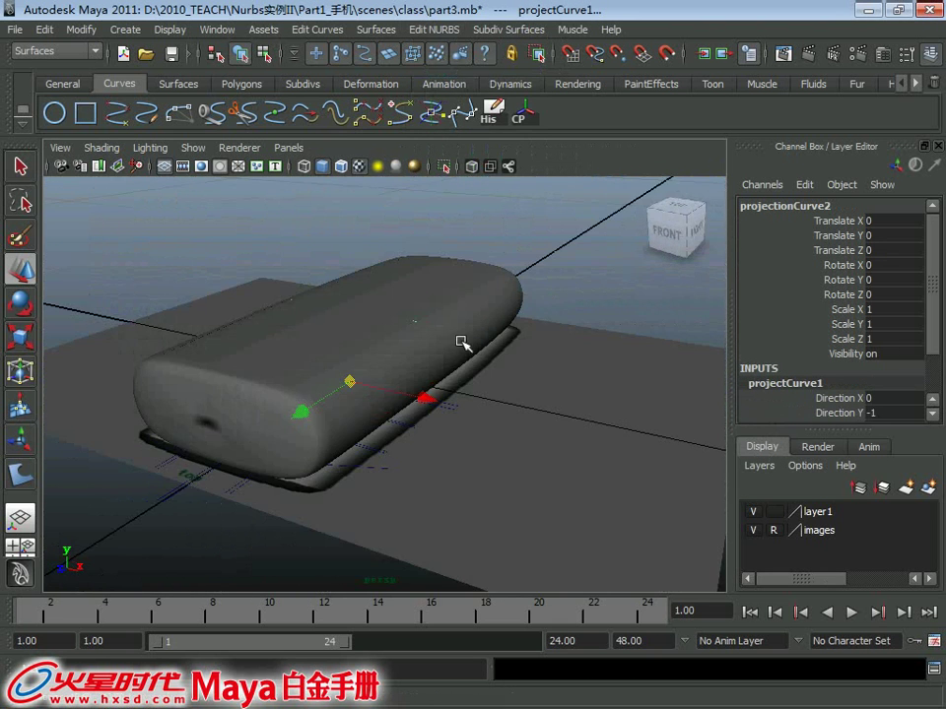
Hide the images layer and inspect the keypad curves in wireframe from several angles
click(753, 530)
mouse_move(416, 445)
alt+mouse_down()
mouse_move(571, 336)
mouse_move(384, 351)
alt+mouse_up()
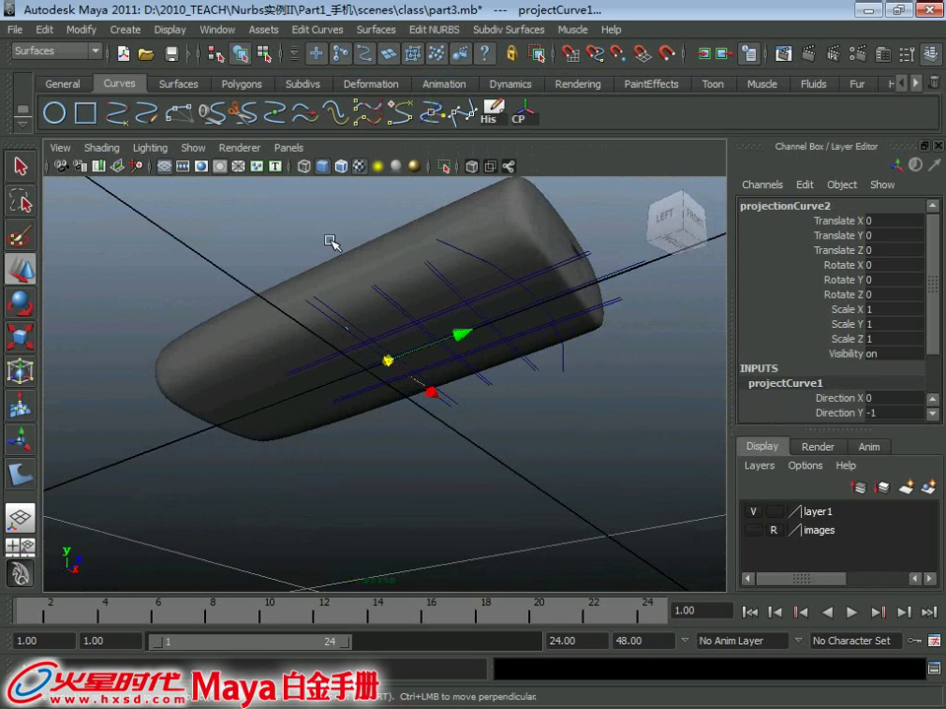
mouse_move(329, 240)
alt+mouse_down()
mouse_move(401, 270)
mouse_move(400, 371)
alt+mouse_up()
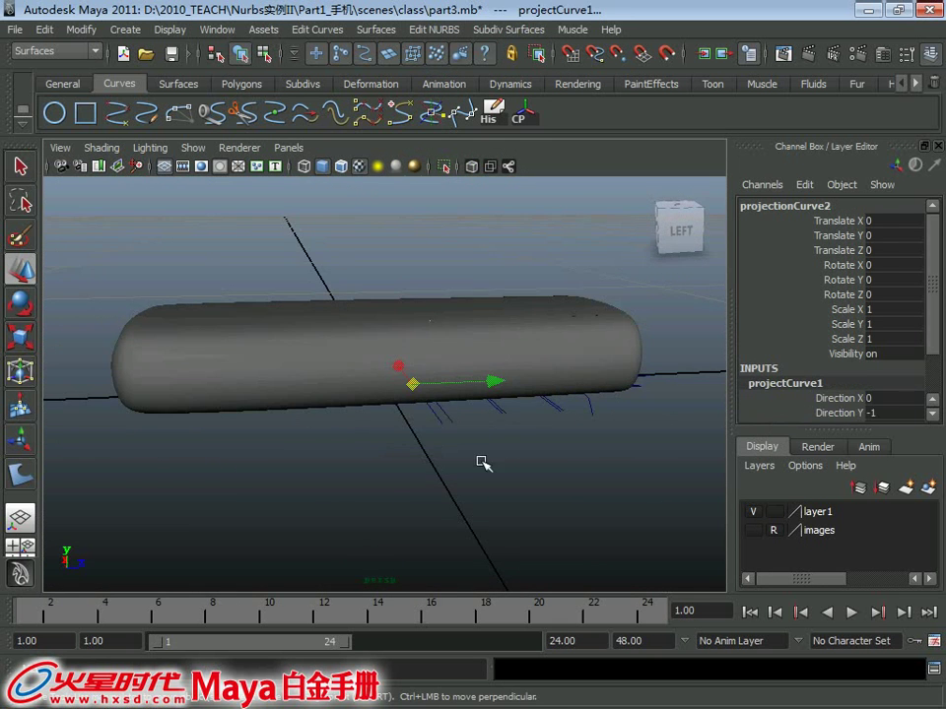
alt+drag(483, 463, 407, 359)
click(408, 359)
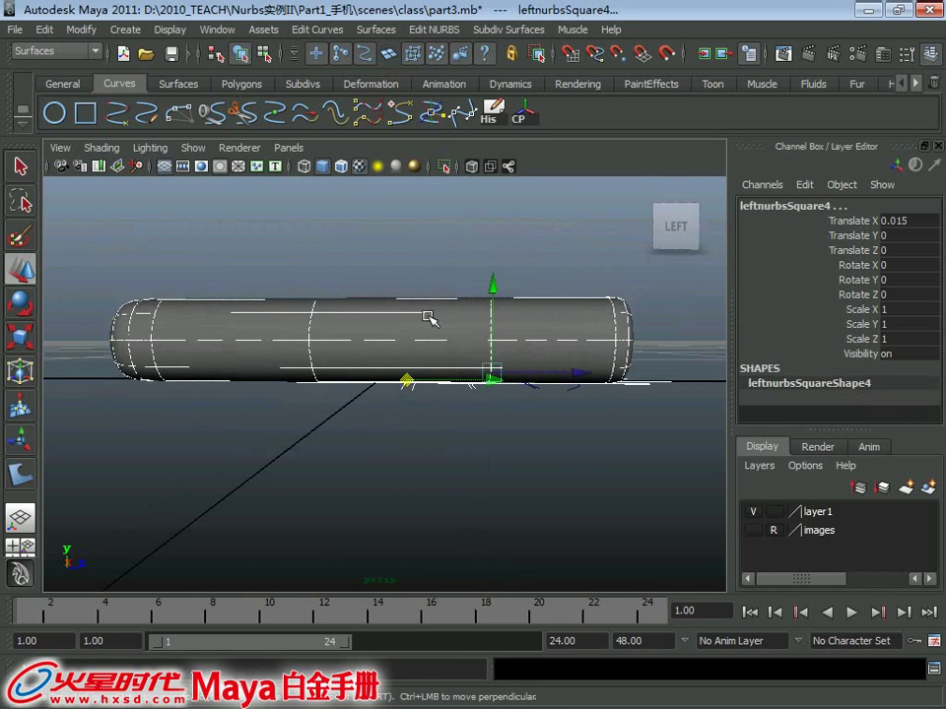
mouse_move(429, 317)
alt+mouse_down()
mouse_move(381, 355)
mouse_move(384, 397)
alt+mouse_up()
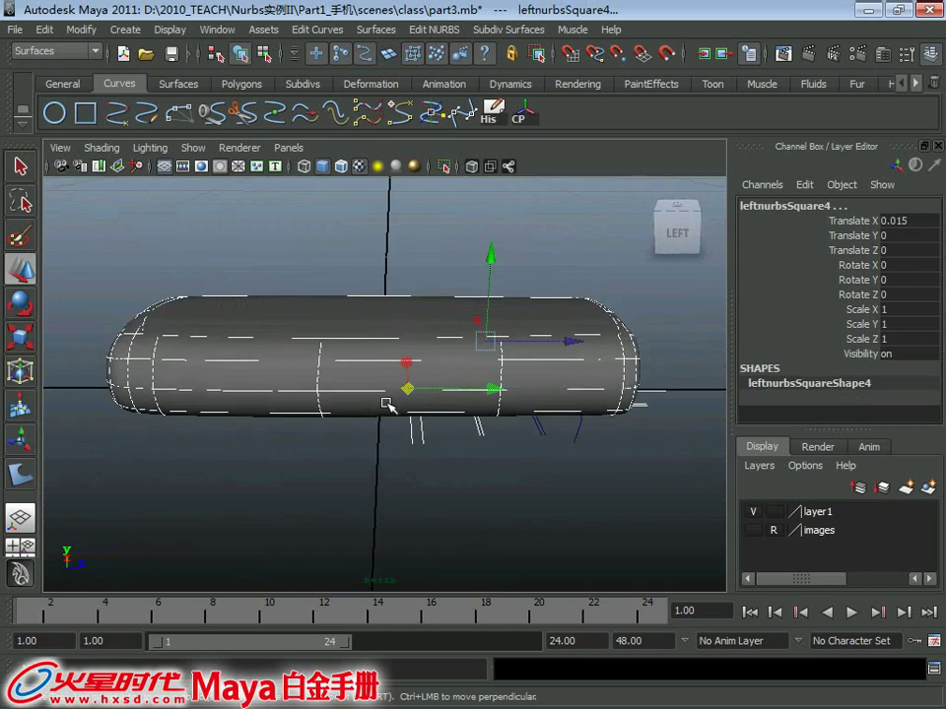
key(4)
mouse_move(423, 433)
alt+right_down()
mouse_move(416, 486)
mouse_move(479, 444)
mouse_move(452, 427)
alt+right_up()
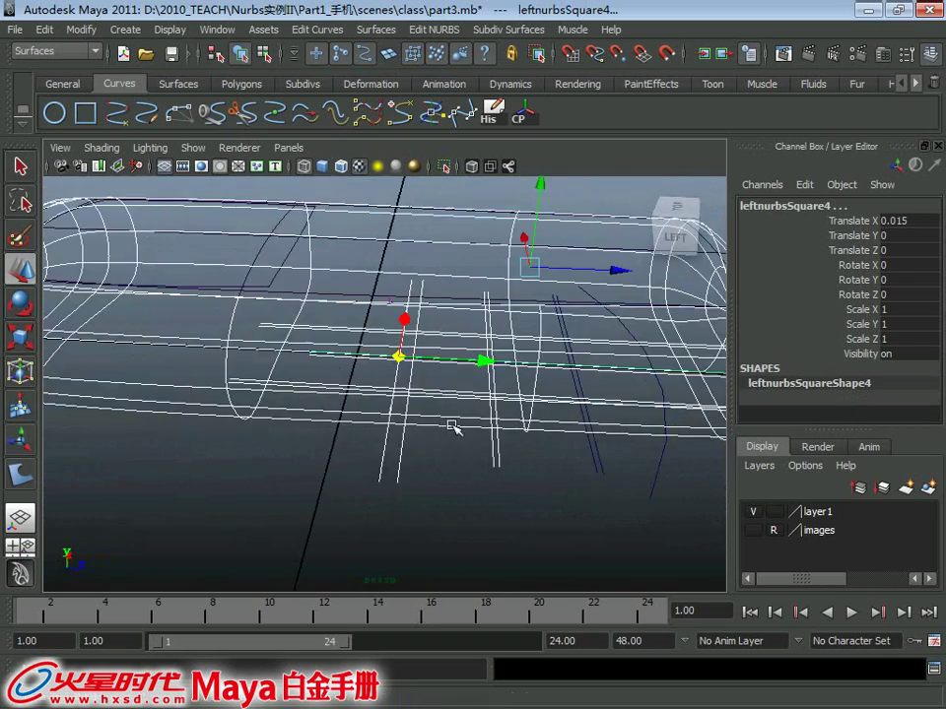
alt+drag(452, 425, 430, 450)
mouse_move(500, 406)
alt+mouse_down()
mouse_move(462, 344)
mouse_move(382, 372)
mouse_move(368, 332)
alt+mouse_up()
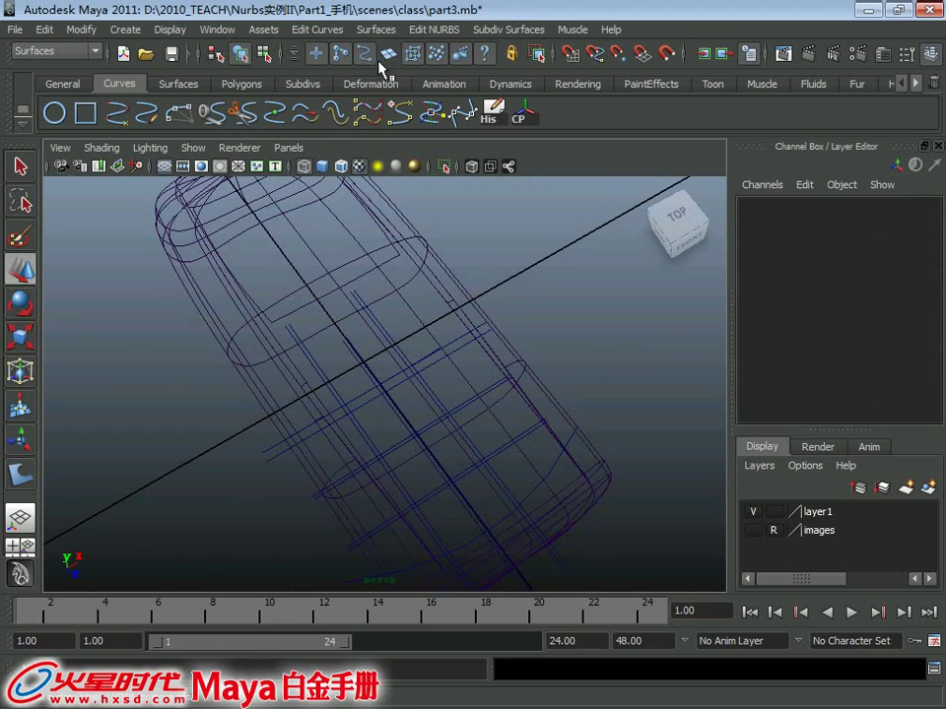
Select bottomnurbsSquare6 and raise it to Translate Y 0.499
mouse_move(389, 381)
alt+mouse_down()
mouse_move(394, 314)
mouse_move(414, 275)
mouse_move(440, 255)
mouse_move(461, 275)
mouse_move(460, 264)
mouse_move(447, 281)
mouse_move(473, 260)
mouse_move(460, 283)
mouse_move(507, 435)
mouse_move(544, 439)
mouse_move(523, 403)
mouse_move(514, 417)
alt+mouse_up()
click(375, 321)
key(ctrl+z)
key(ctrl+z)
key(ctrl+z)
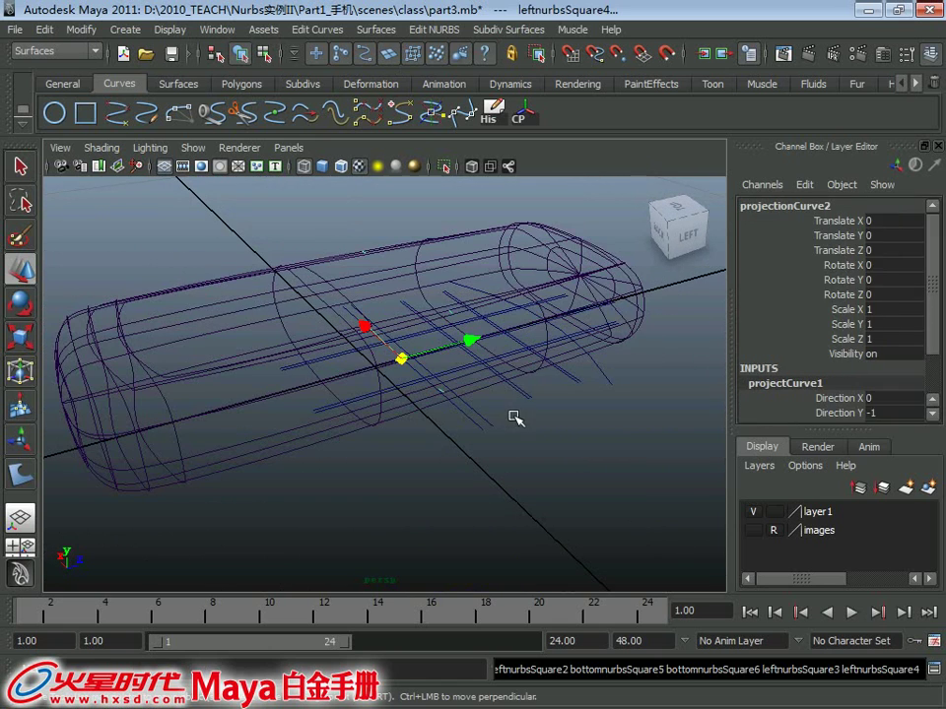
click(503, 419)
click(437, 402)
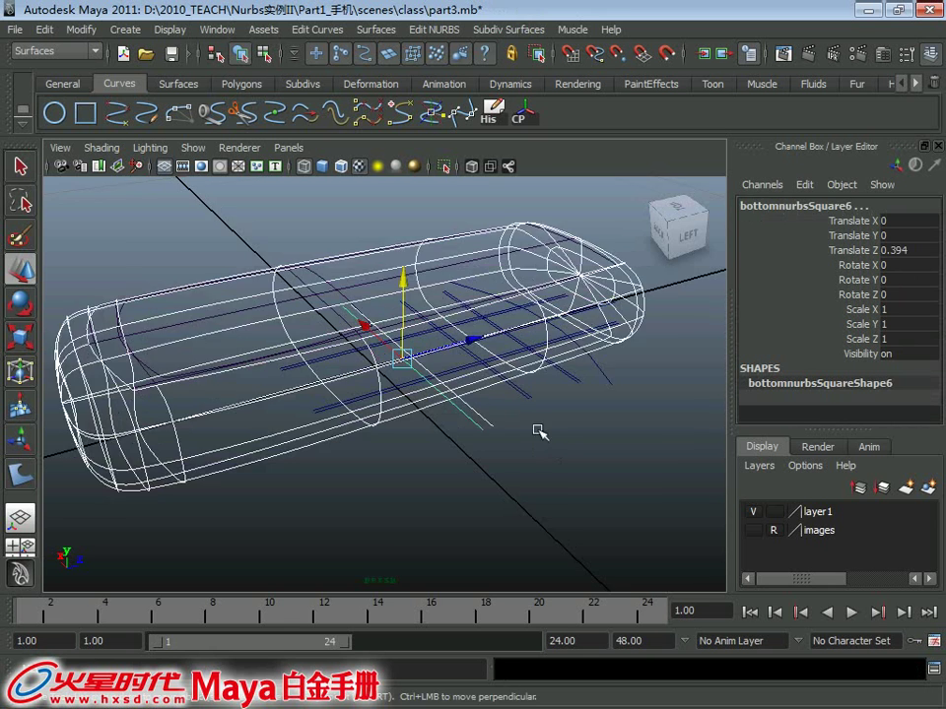
mouse_move(538, 431)
alt+mouse_down()
mouse_move(481, 438)
mouse_move(421, 351)
mouse_move(398, 197)
alt+mouse_up()
Return to shaded mode, reselect bottomnurbsSquare6, and maximize the top view
key(5)
click(444, 298)
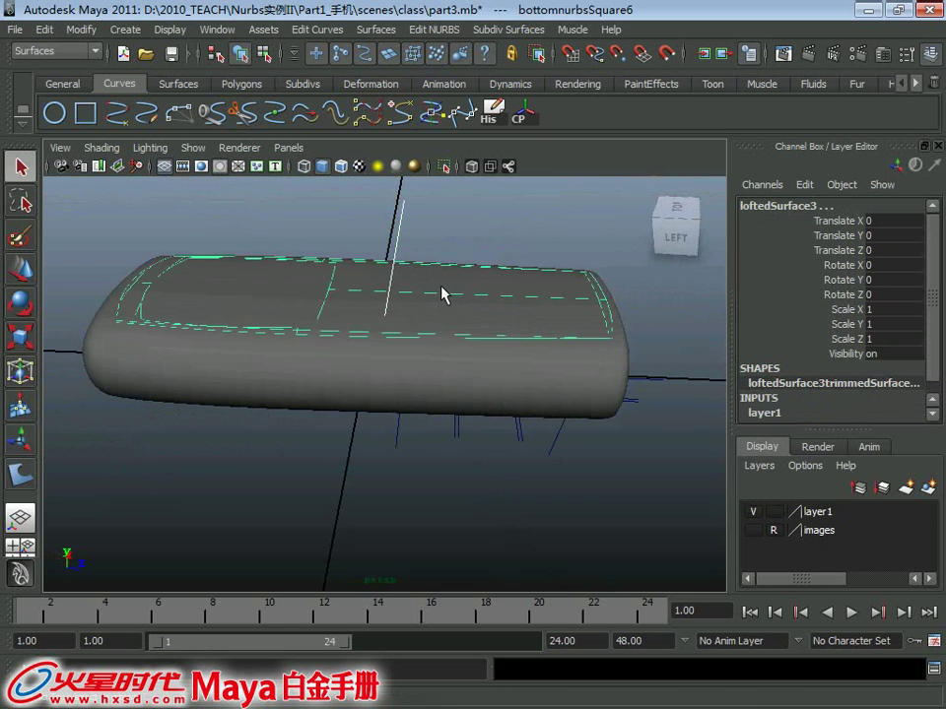
mouse_move(445, 295)
alt+mouse_down()
mouse_move(430, 245)
mouse_move(462, 201)
mouse_move(482, 302)
mouse_move(414, 331)
mouse_move(268, 353)
alt+mouse_up()
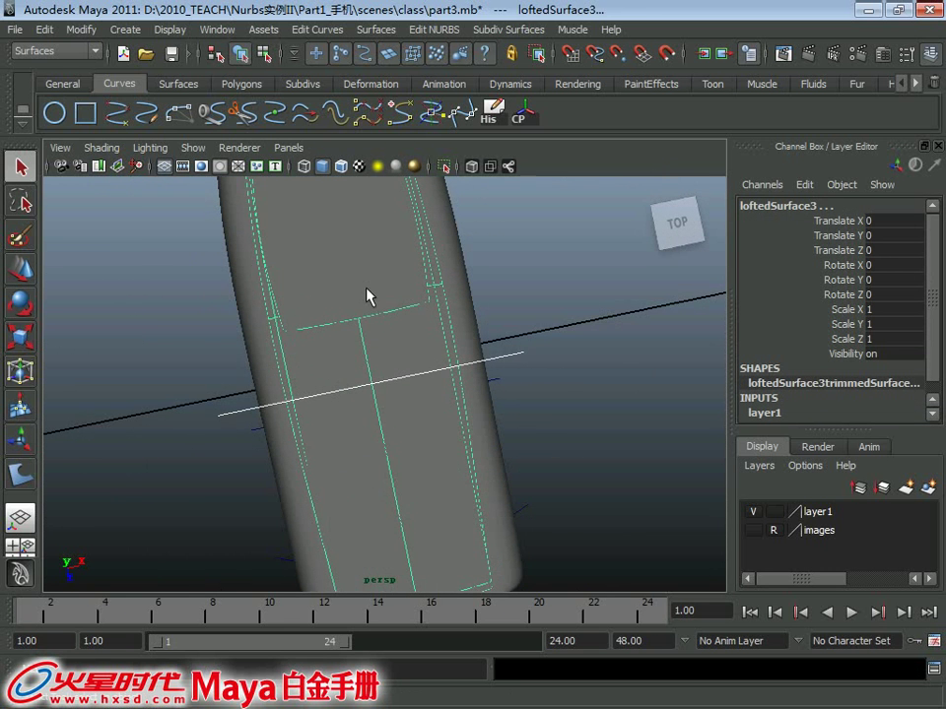
alt+drag(369, 296, 344, 380)
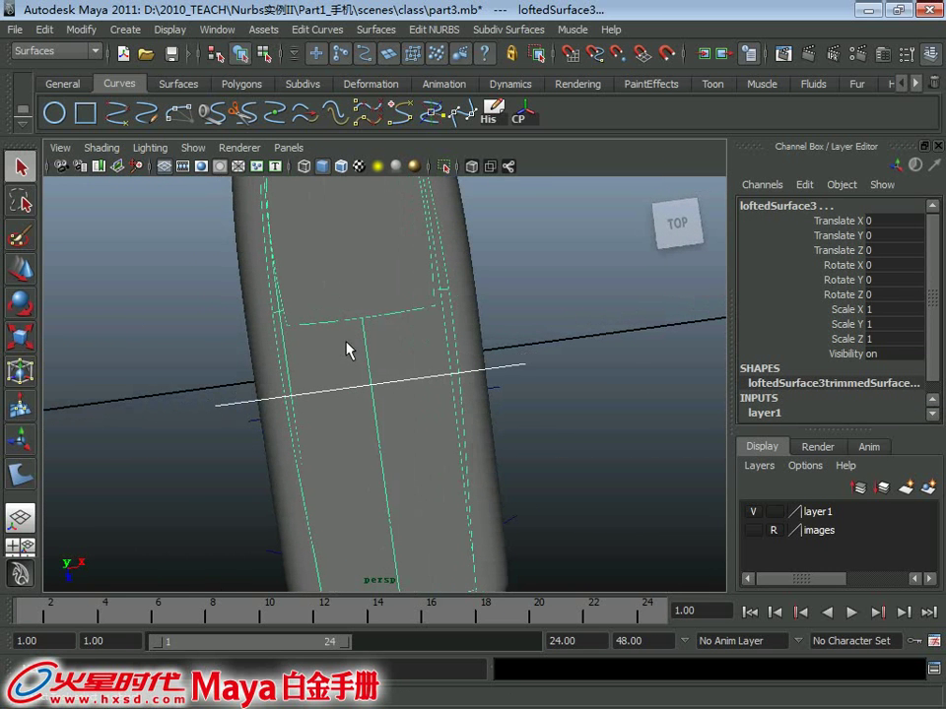
right_drag(340, 336, 338, 301)
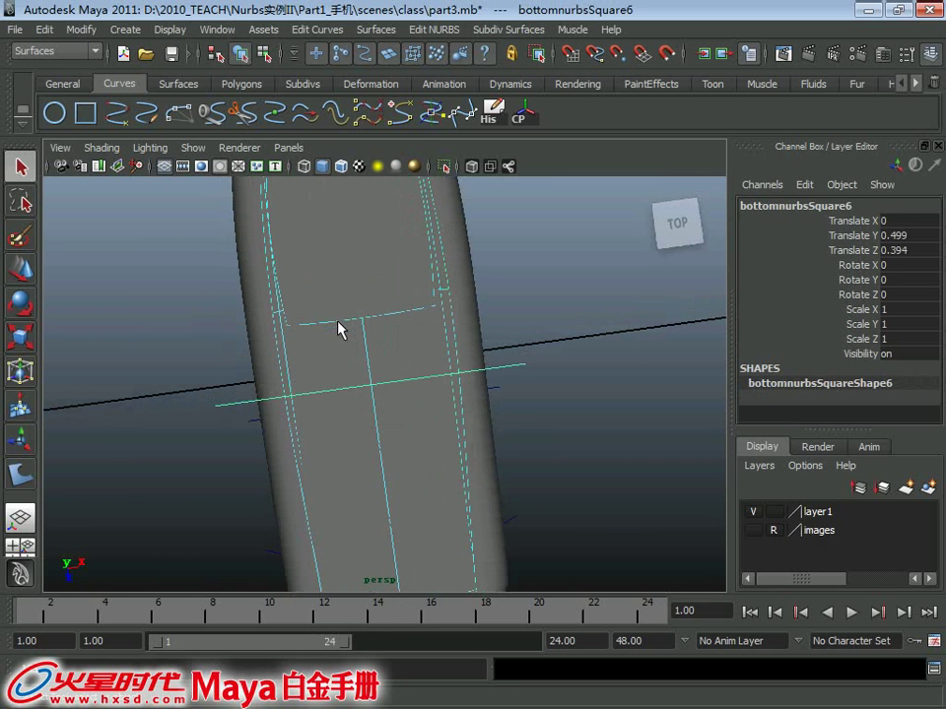
mouse_move(351, 358)
alt+mouse_down()
mouse_move(327, 383)
mouse_move(296, 359)
mouse_move(328, 330)
mouse_move(369, 385)
alt+mouse_up()
key(space)
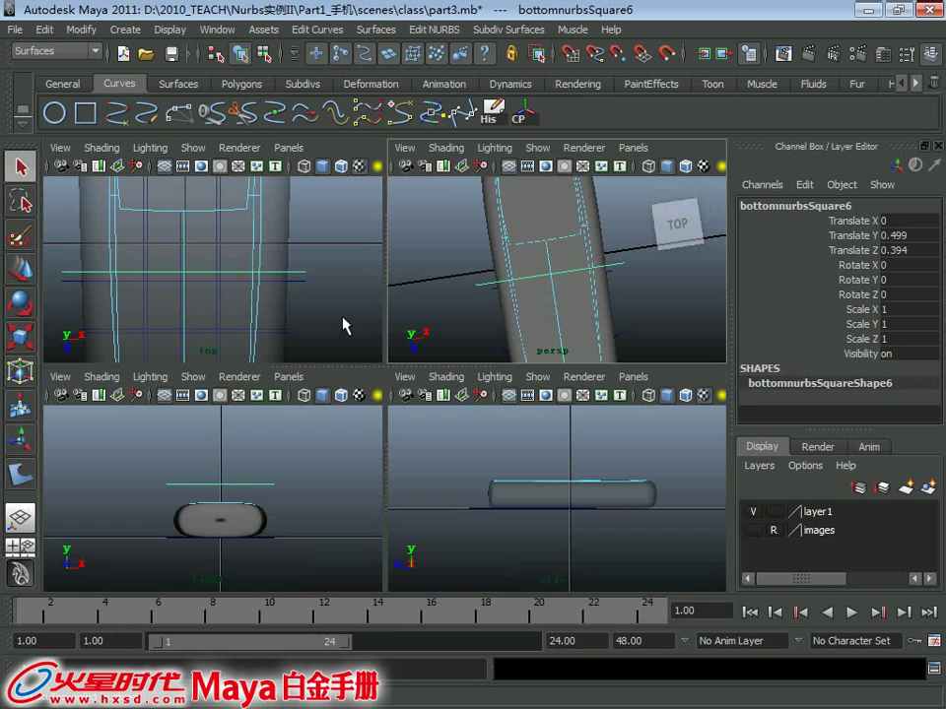
key(space)
scroll(313, 259, down, 2)
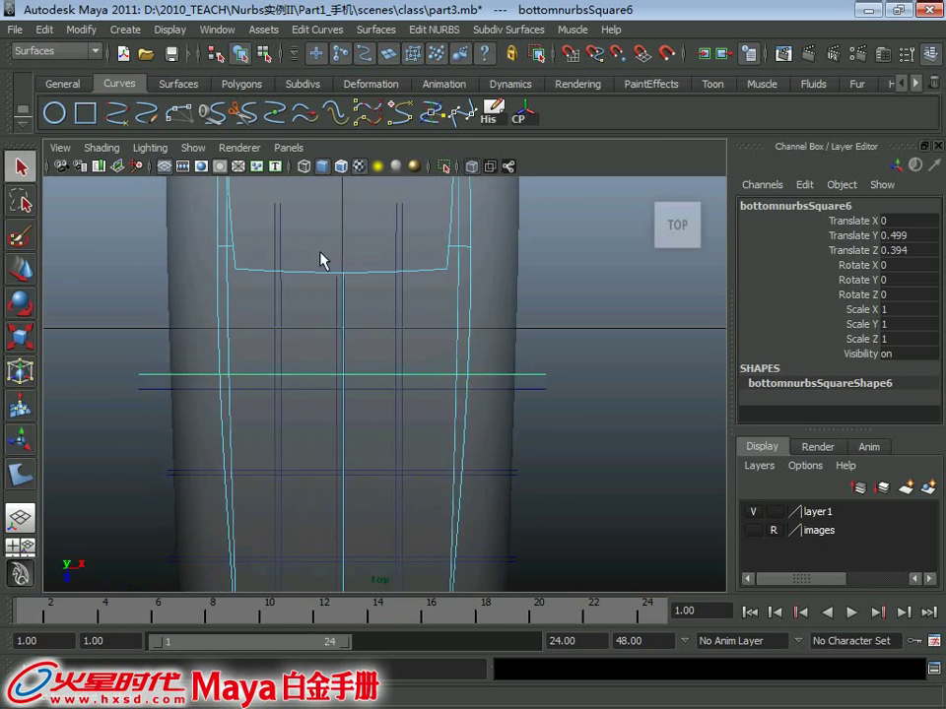
scroll(330, 266, down, 3)
Project the raised bottomnurbsSquare6 onto loftedSurface3 with Project Curve on Surface
click(441, 29)
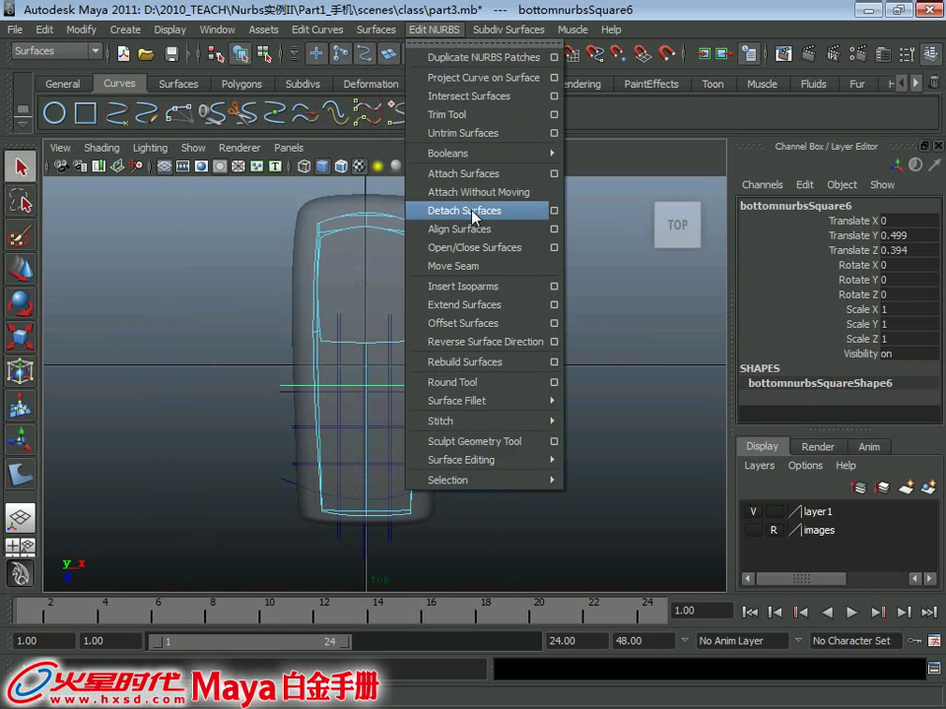
click(455, 210)
scroll(448, 409, up, 2)
click(454, 388)
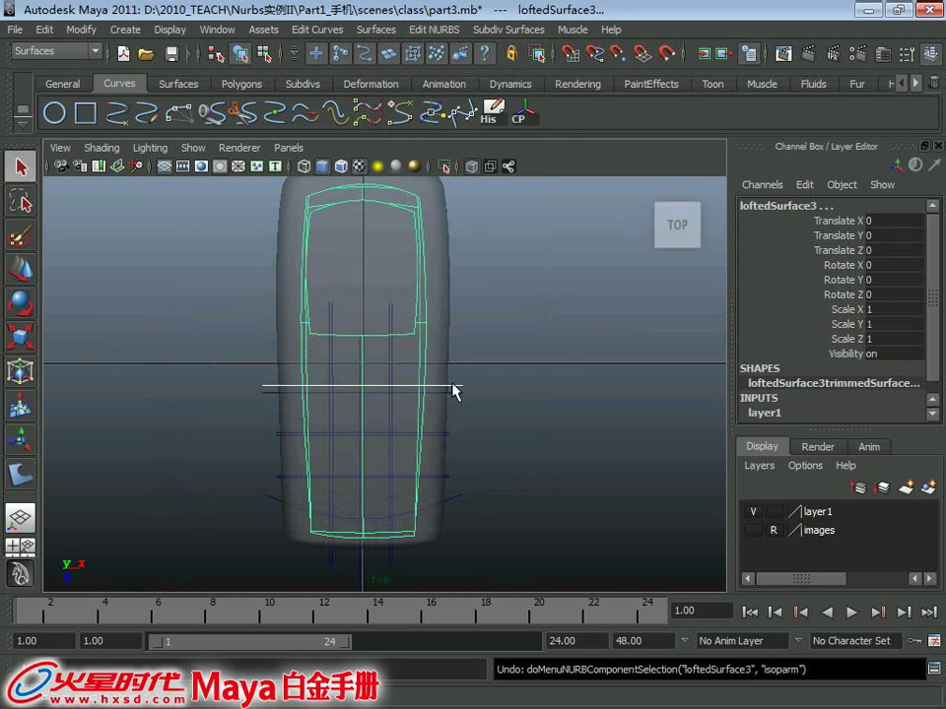
click(438, 29)
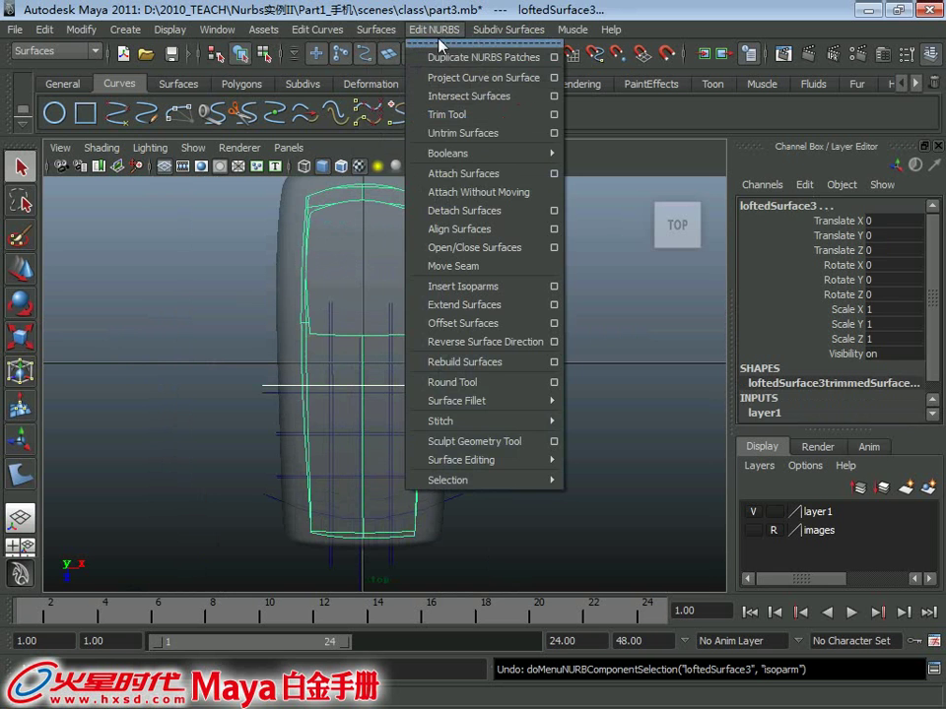
click(463, 77)
Orbit to an angled view and select loftedSurface3 to check its projected curves
click(434, 360)
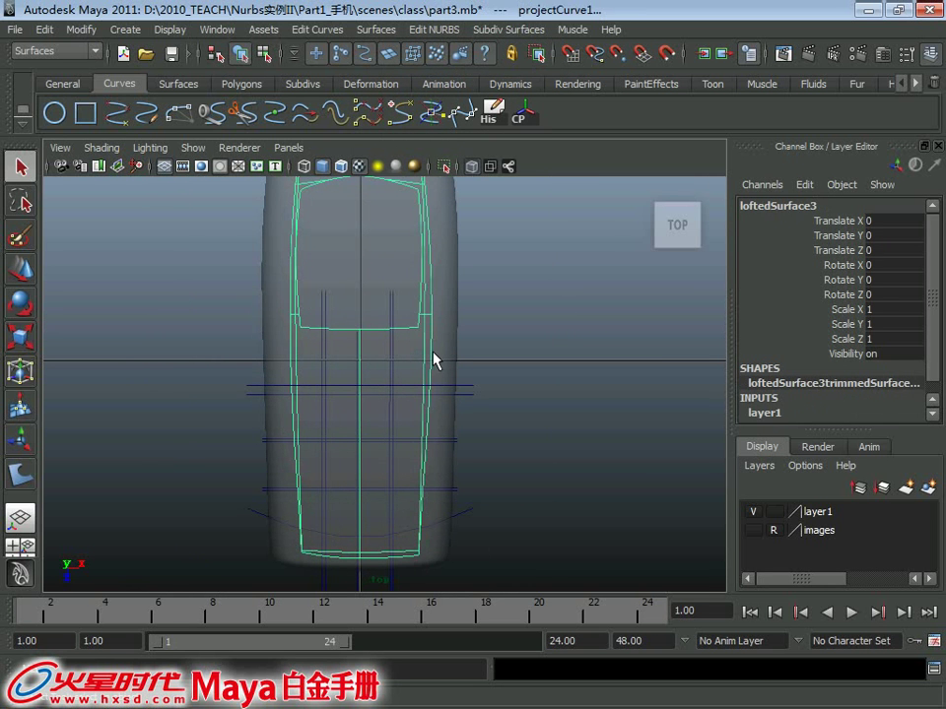
click(469, 388)
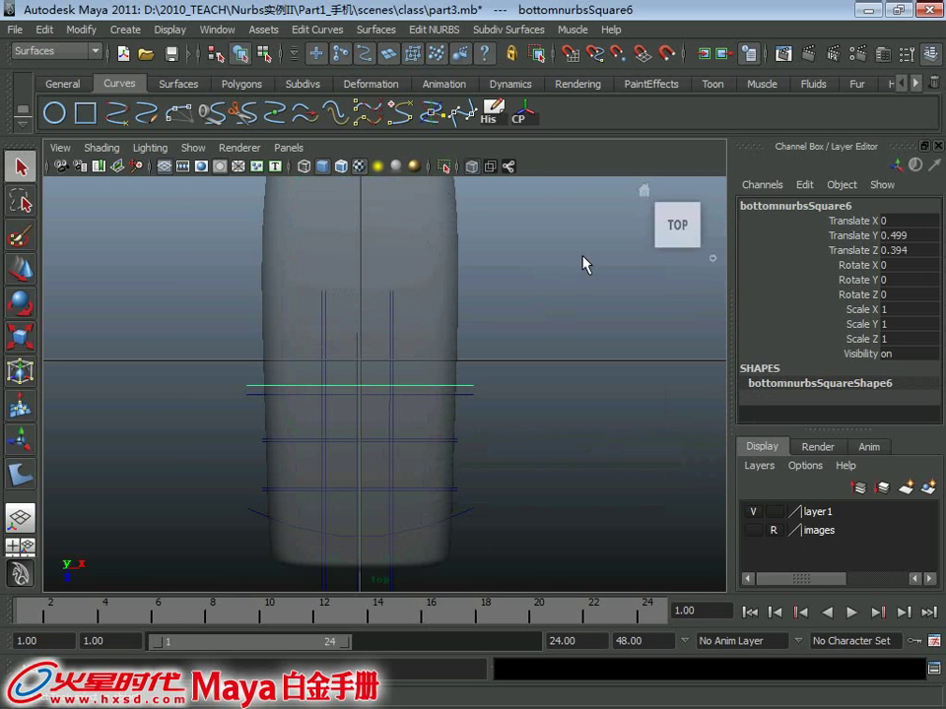
mouse_move(585, 262)
alt+mouse_down()
mouse_move(440, 294)
mouse_move(413, 367)
mouse_move(435, 164)
alt+mouse_up()
click(413, 368)
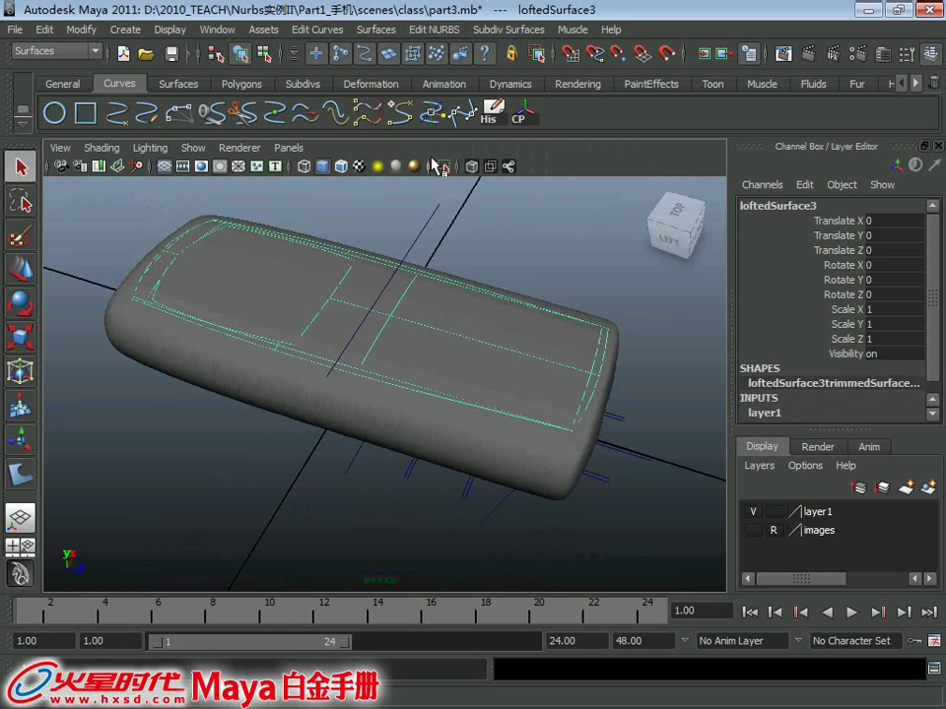
Trim the phone surface with Edit NURBS > Trim Tool
click(382, 38)
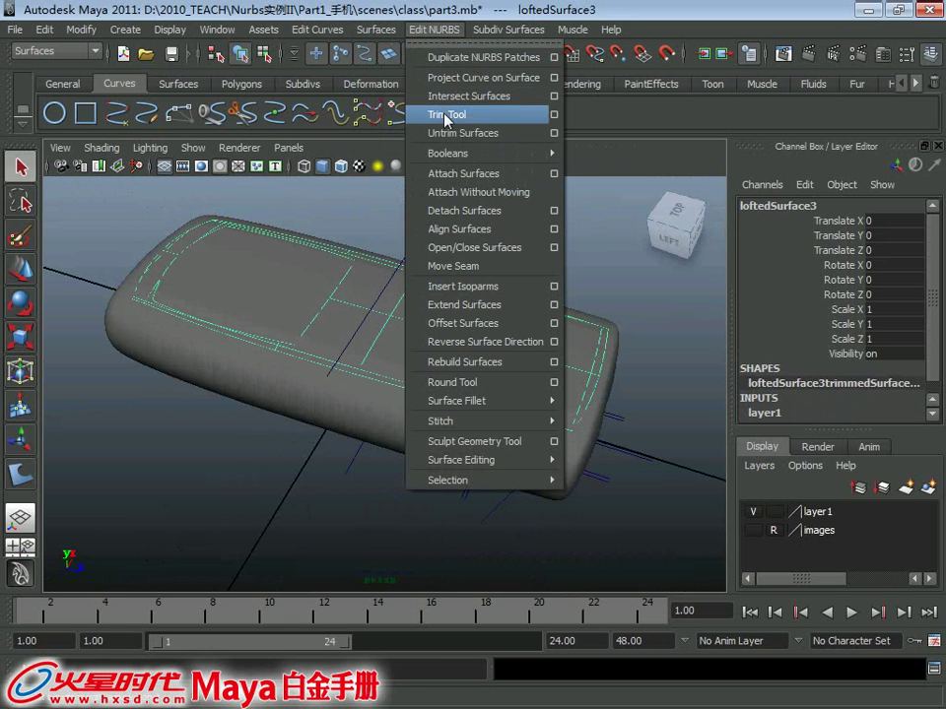
click(432, 110)
key(Return)
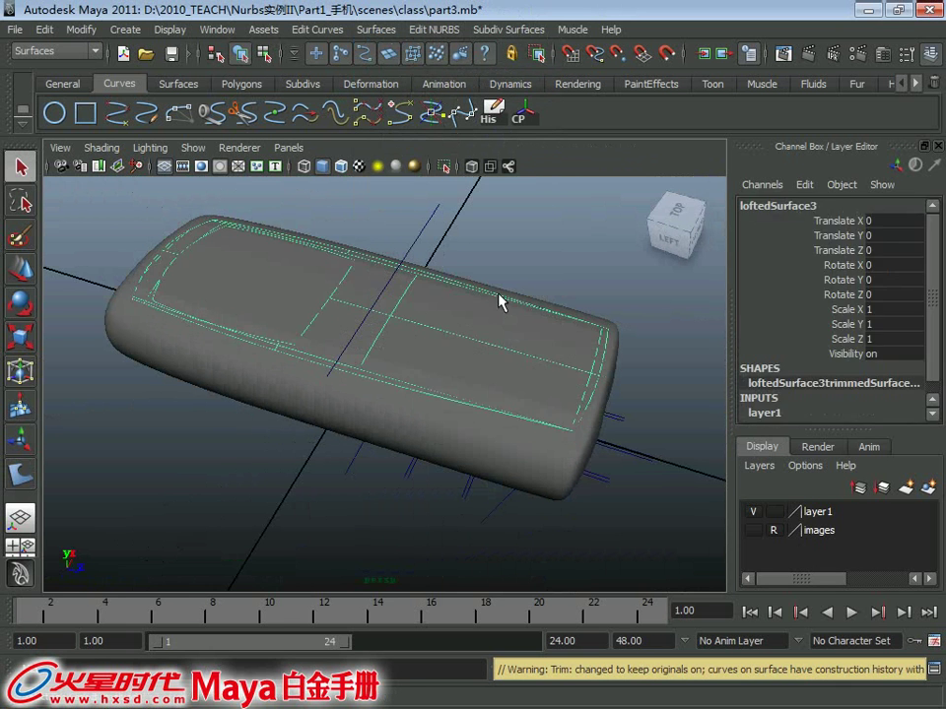
Duplicate the trimmed phone surface onto a new layer, layer2, and hide that layer
click(455, 352)
key(ctrl+d)
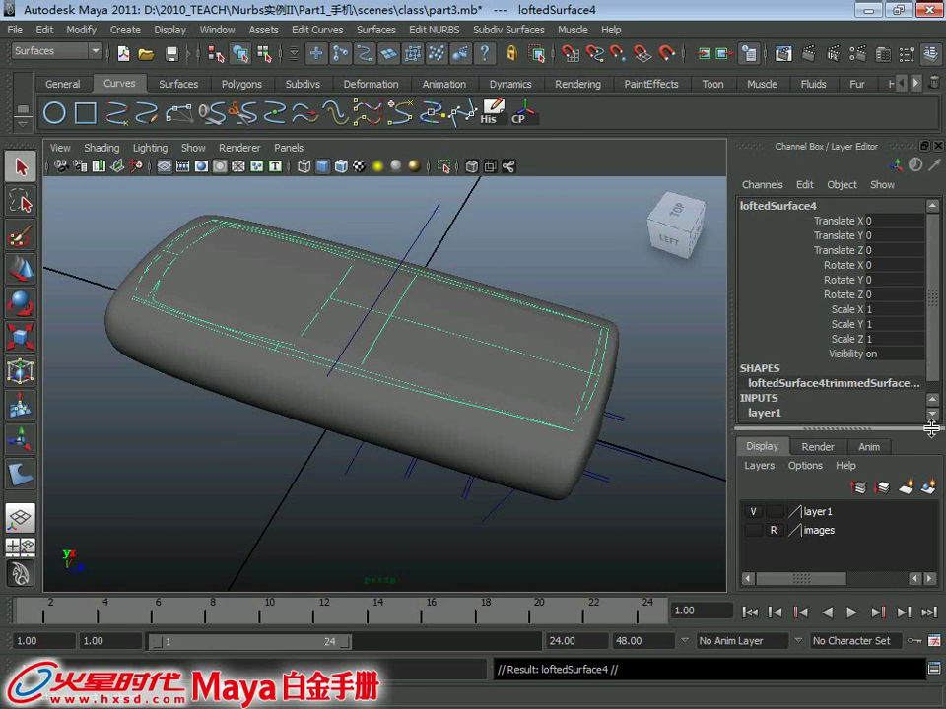
click(929, 487)
click(752, 511)
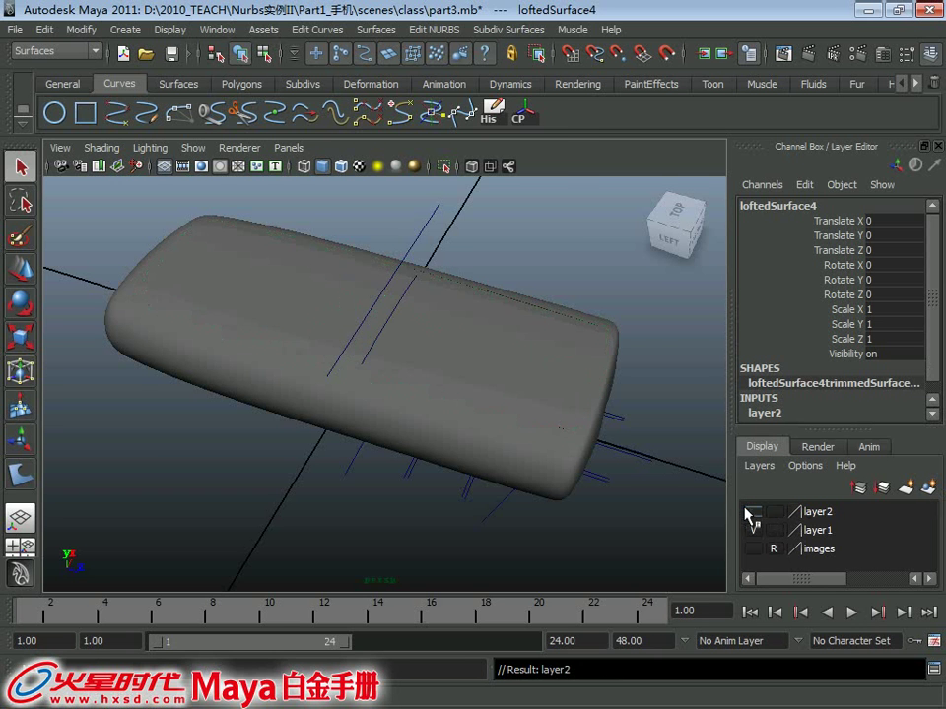
Trim the body surface, loftedSurface3, keeping the picked region
click(451, 339)
click(435, 29)
click(424, 110)
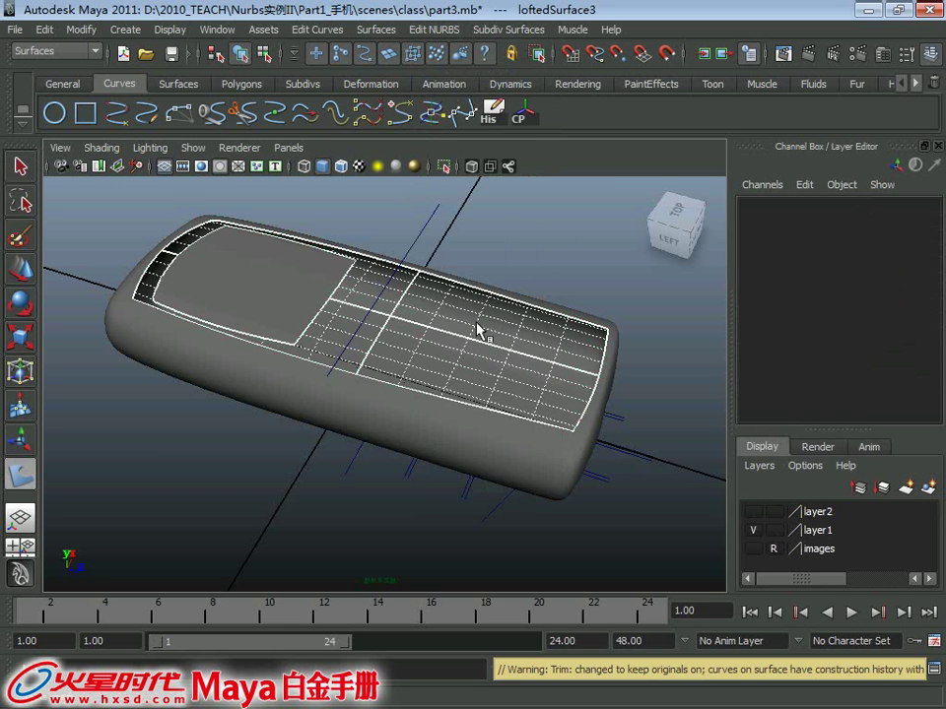
click(462, 369)
key(Return)
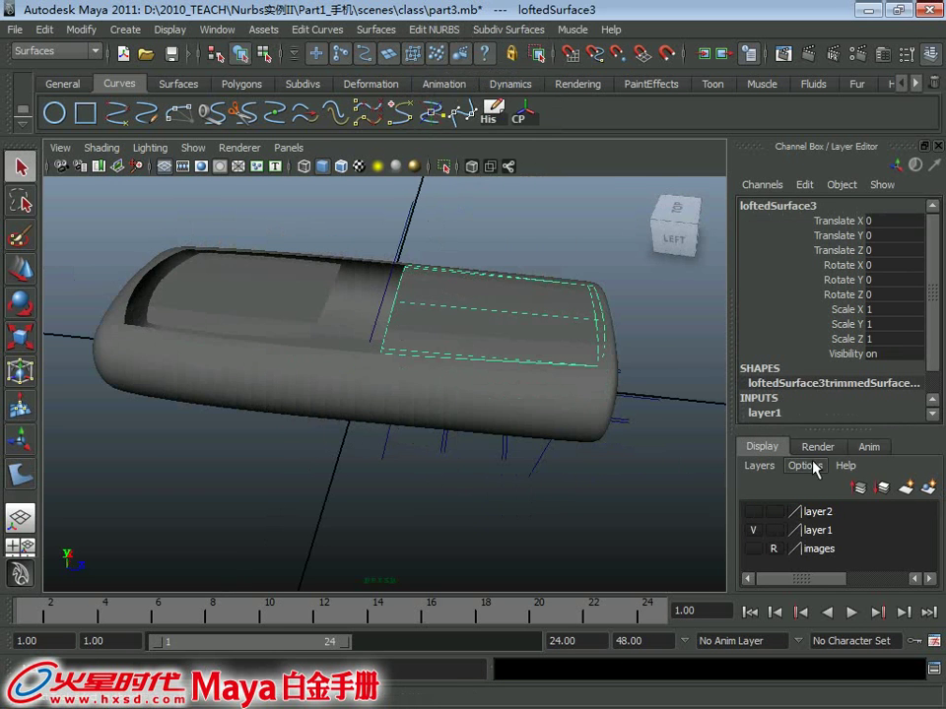
Show layer2 and trim its top surface, loftedSurface4, keeping the picked region
click(753, 512)
click(384, 353)
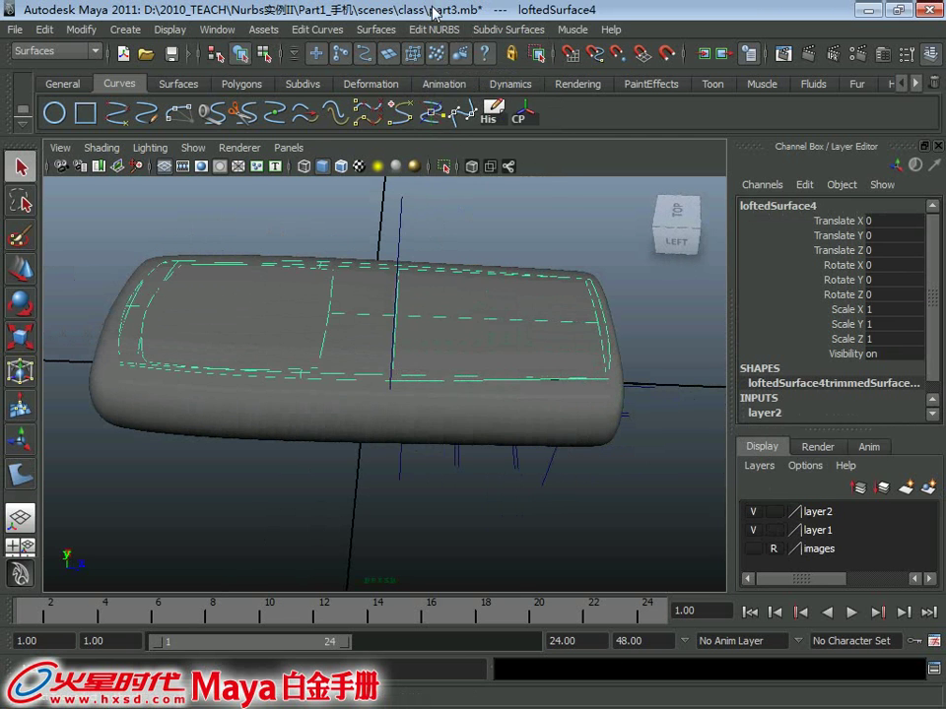
click(434, 28)
click(451, 112)
click(362, 360)
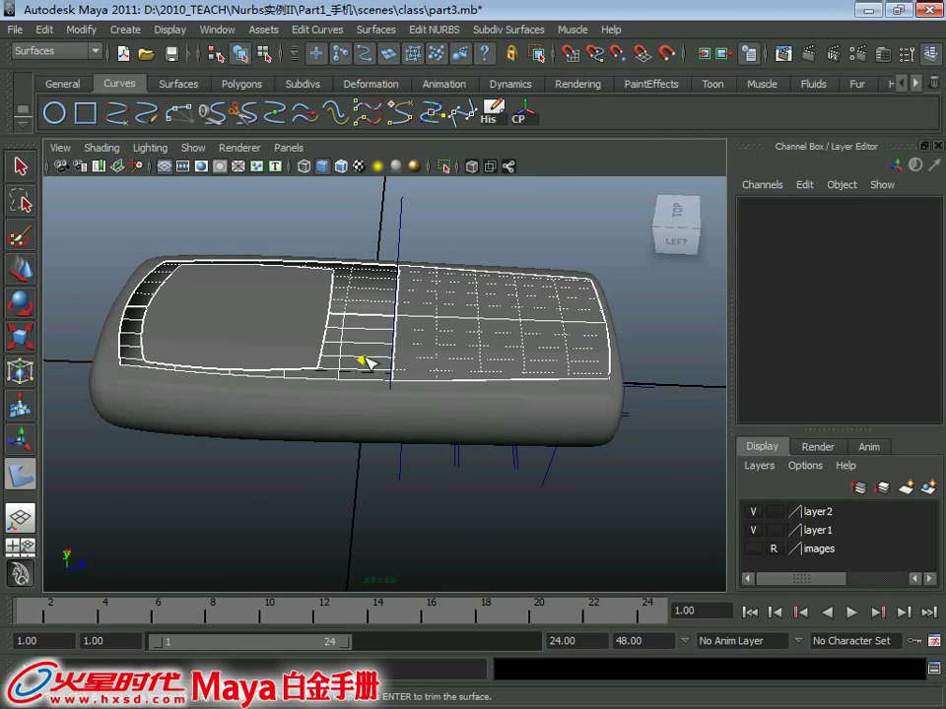
key(Return)
click(382, 323)
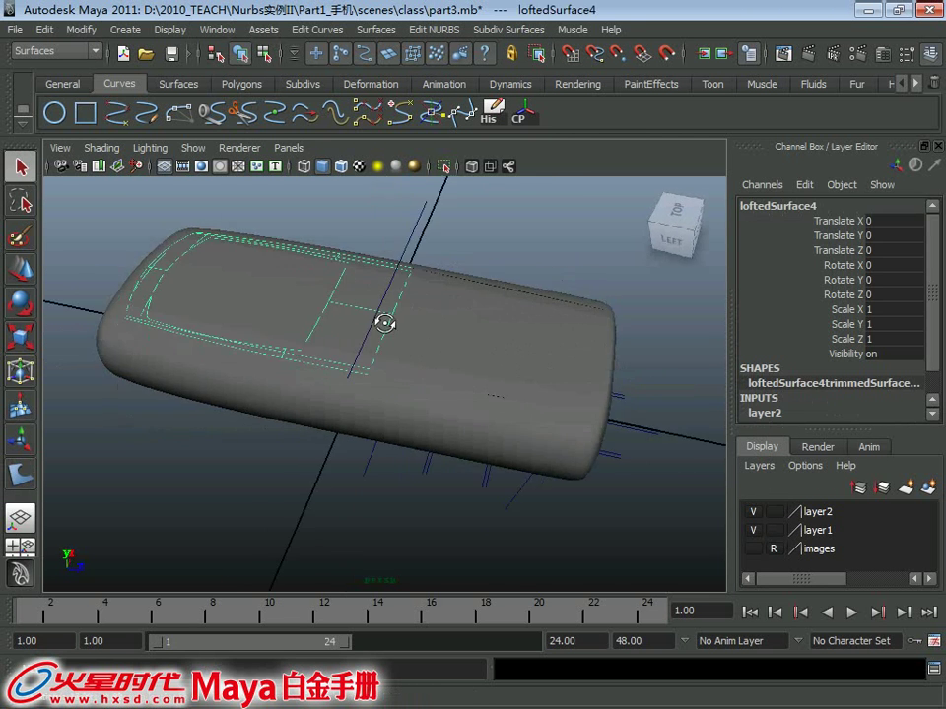
click(514, 381)
mouse_move(383, 323)
alt+mouse_down()
mouse_move(514, 381)
mouse_move(383, 338)
mouse_move(419, 295)
alt+mouse_up()
click(425, 307)
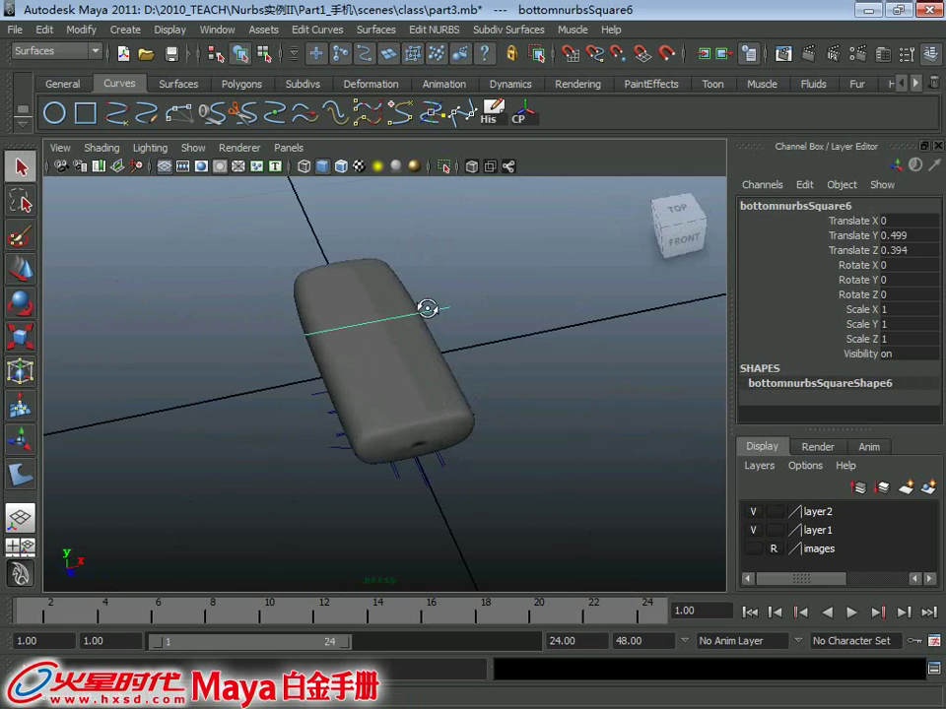
click(441, 431)
mouse_move(441, 431)
alt+mouse_down()
mouse_move(357, 439)
mouse_move(433, 390)
mouse_move(544, 350)
mouse_move(464, 372)
mouse_move(608, 391)
mouse_move(491, 342)
mouse_move(484, 296)
mouse_move(500, 255)
mouse_move(526, 311)
mouse_move(498, 261)
alt+mouse_up()
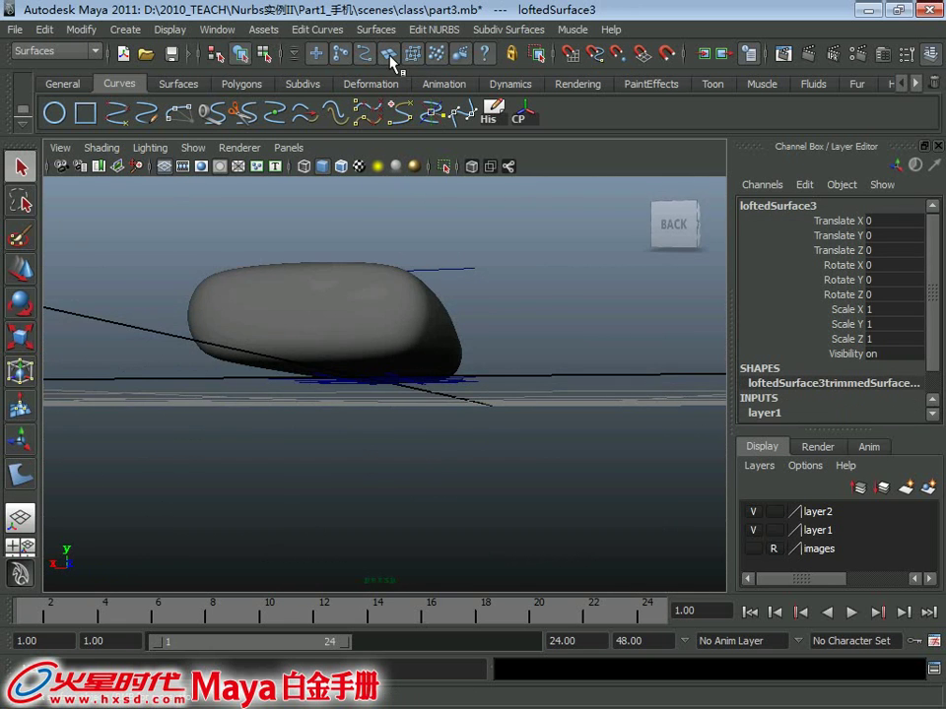
alt+drag(413, 434, 298, 443)
drag(520, 462, 519, 462)
mouse_move(520, 462)
alt+mouse_down()
mouse_move(482, 355)
mouse_move(460, 334)
mouse_move(432, 437)
mouse_move(476, 340)
mouse_move(482, 296)
mouse_move(432, 302)
mouse_move(359, 363)
mouse_move(353, 482)
mouse_move(395, 456)
alt+mouse_up()
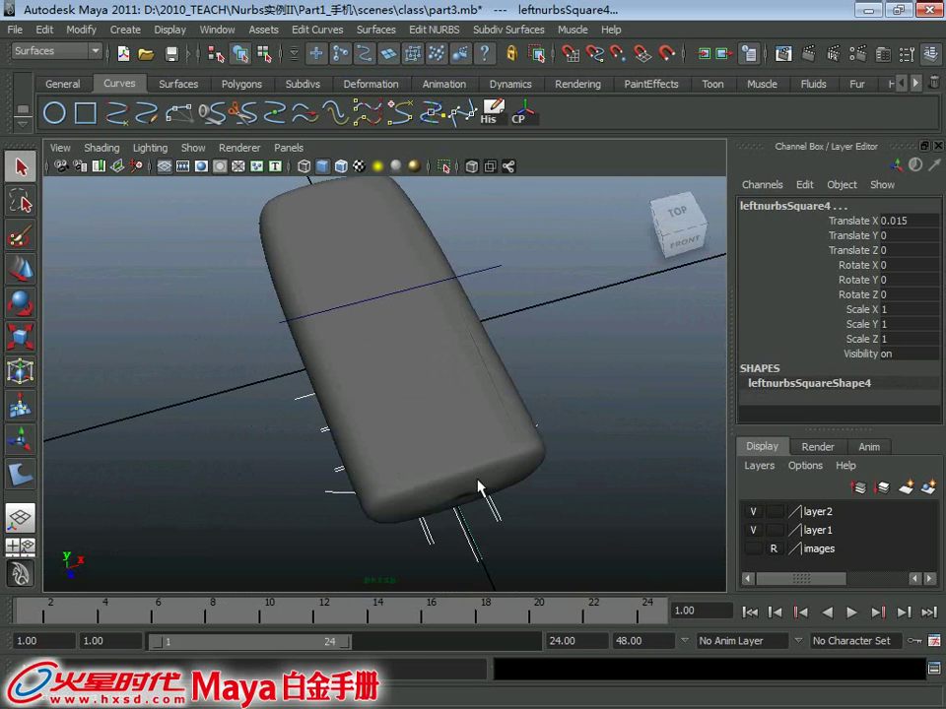
click(498, 432)
alt+drag(497, 432, 481, 412)
key(space)
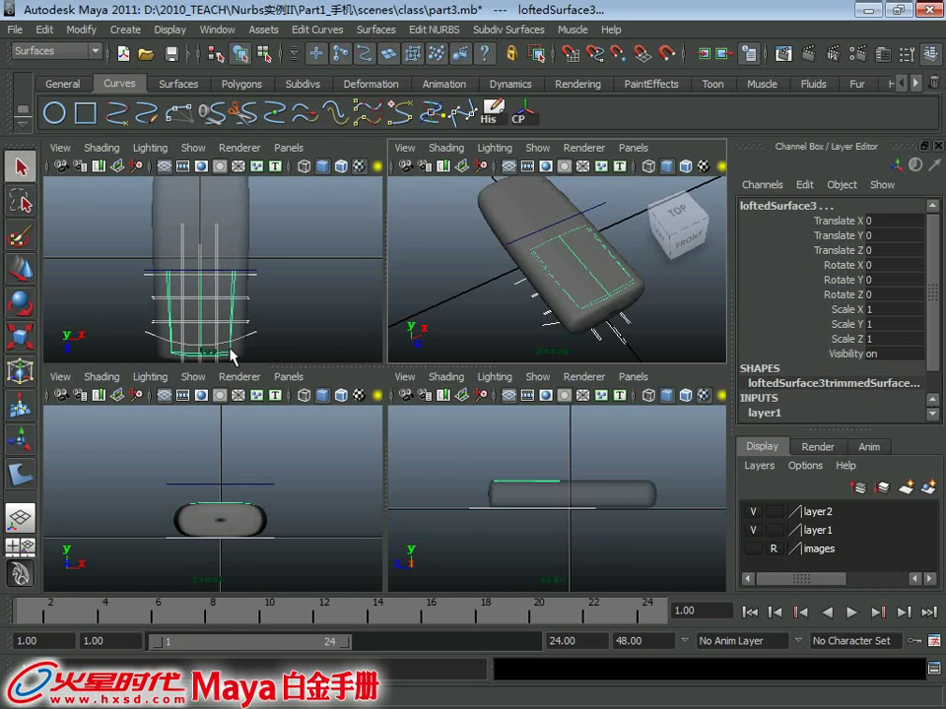
key(space)
mouse_move(260, 312)
alt+right_down()
mouse_move(322, 391)
mouse_move(380, 384)
mouse_move(422, 425)
alt+right_up()
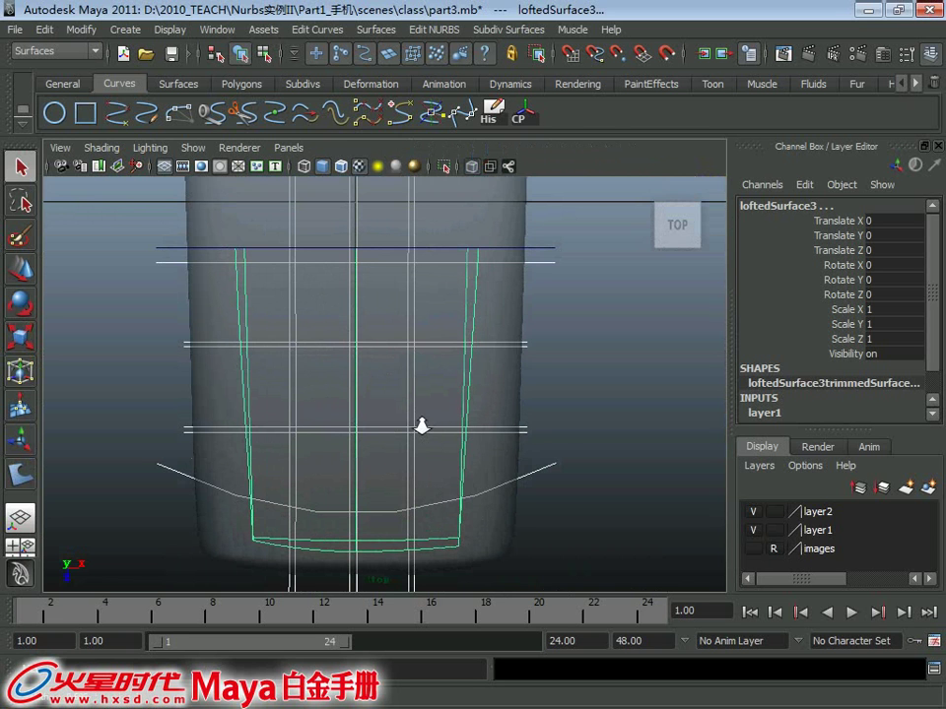
alt+middle_drag(422, 426, 410, 404)
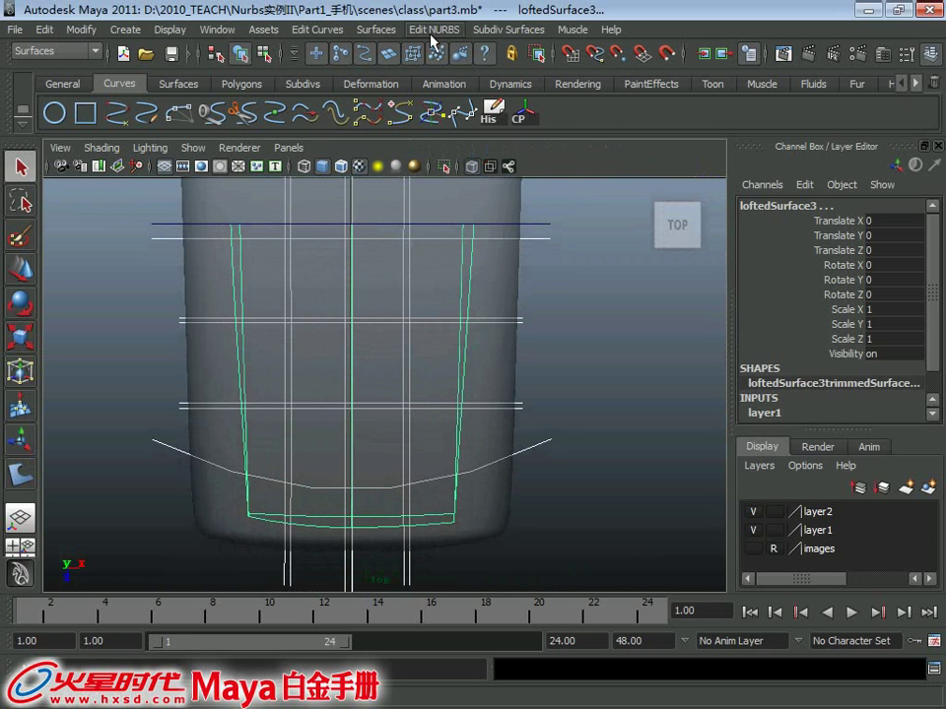
click(377, 29)
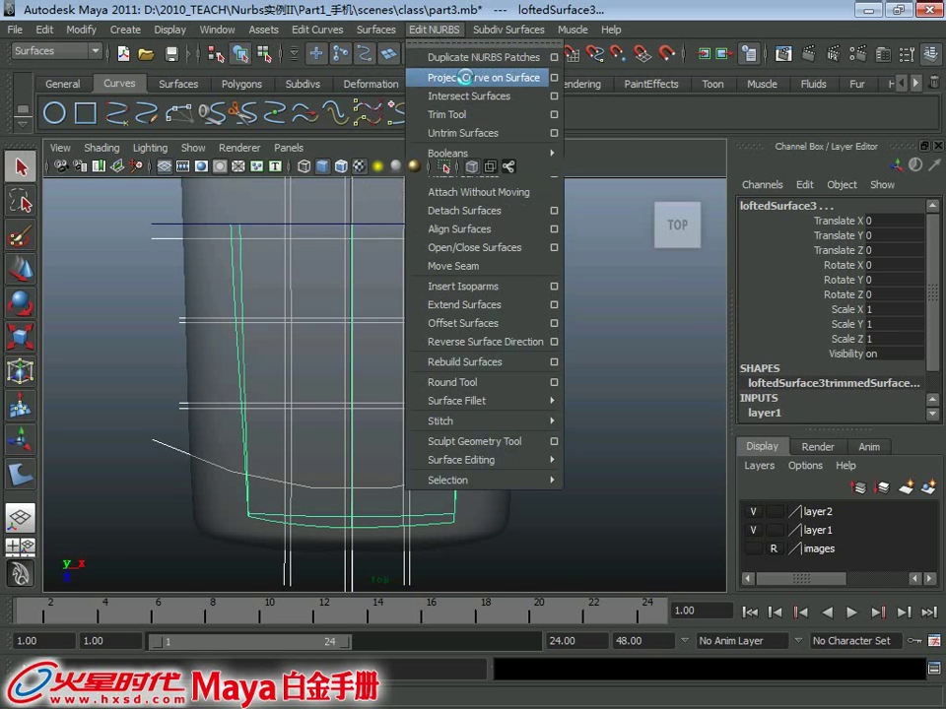
click(464, 77)
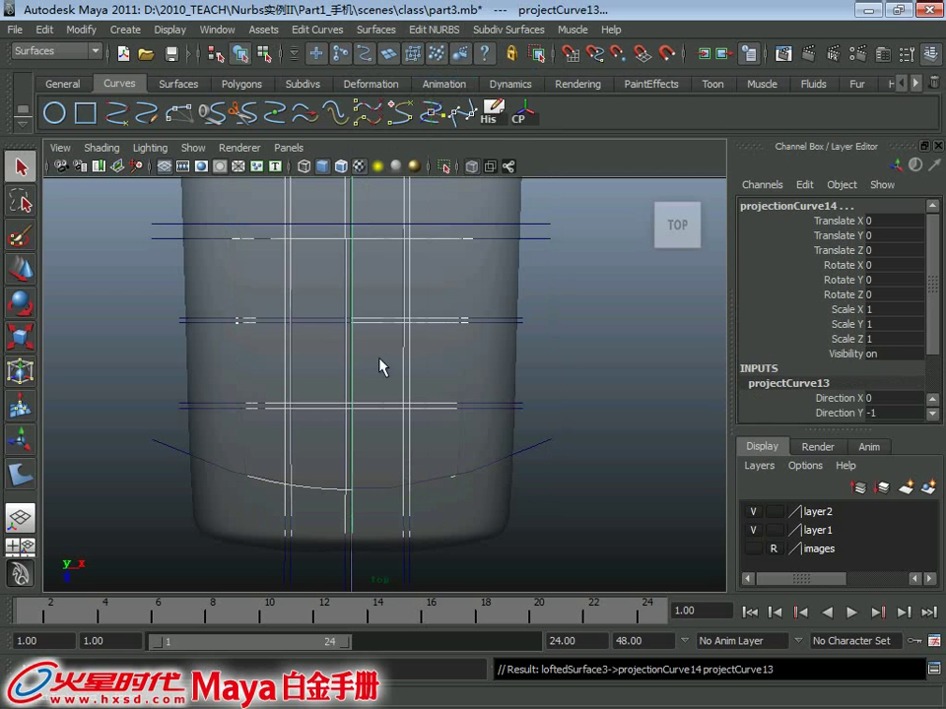
click(576, 374)
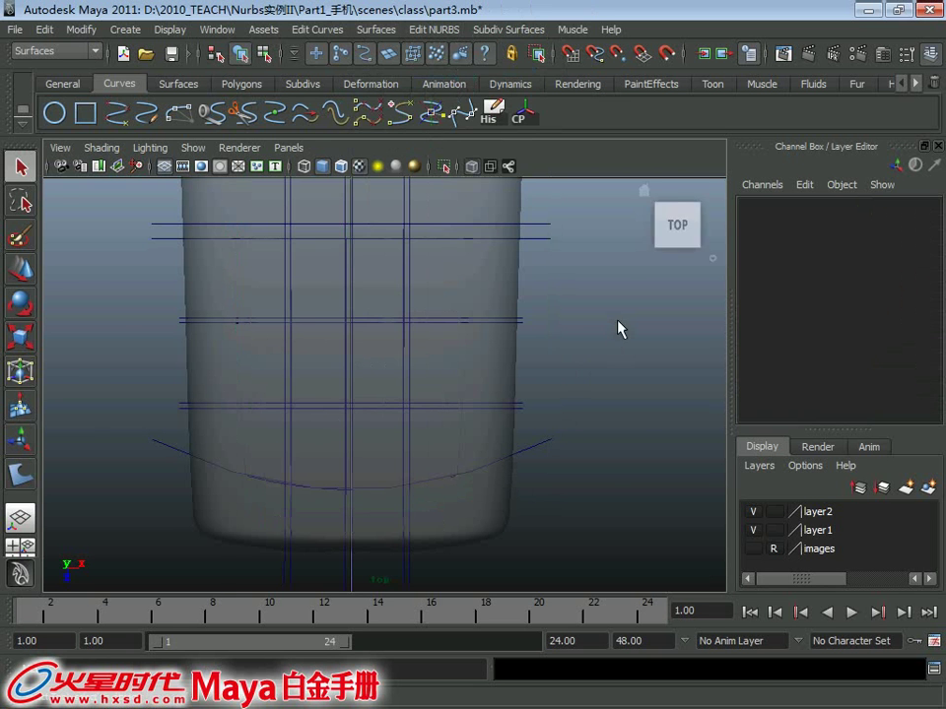
key(space)
key(space)
click(449, 386)
alt+drag(449, 386, 461, 212)
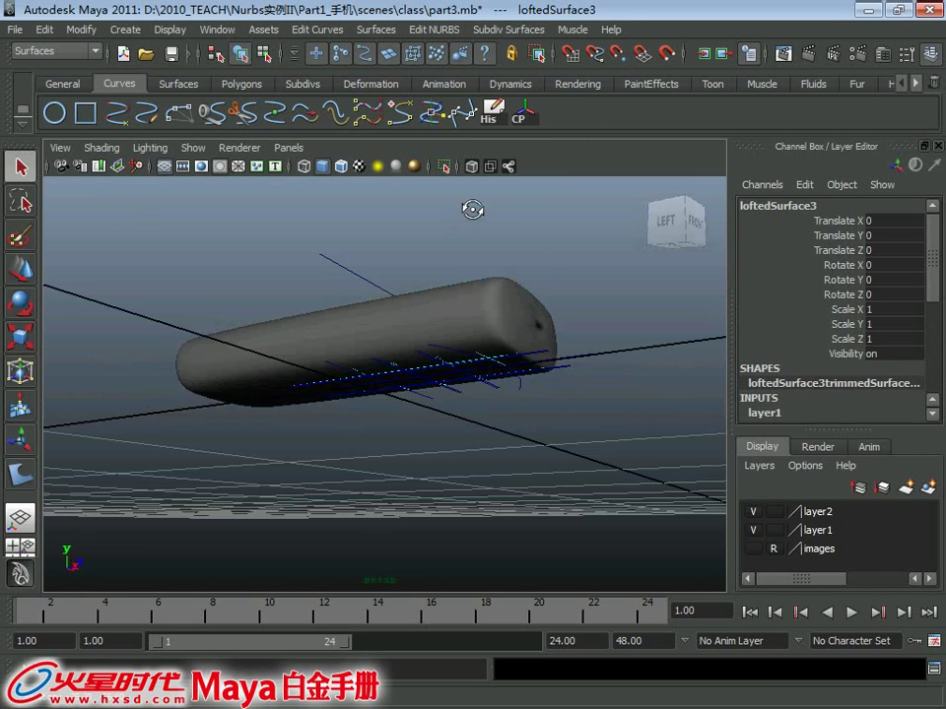
key(ctrl+z)
key(ctrl+z)
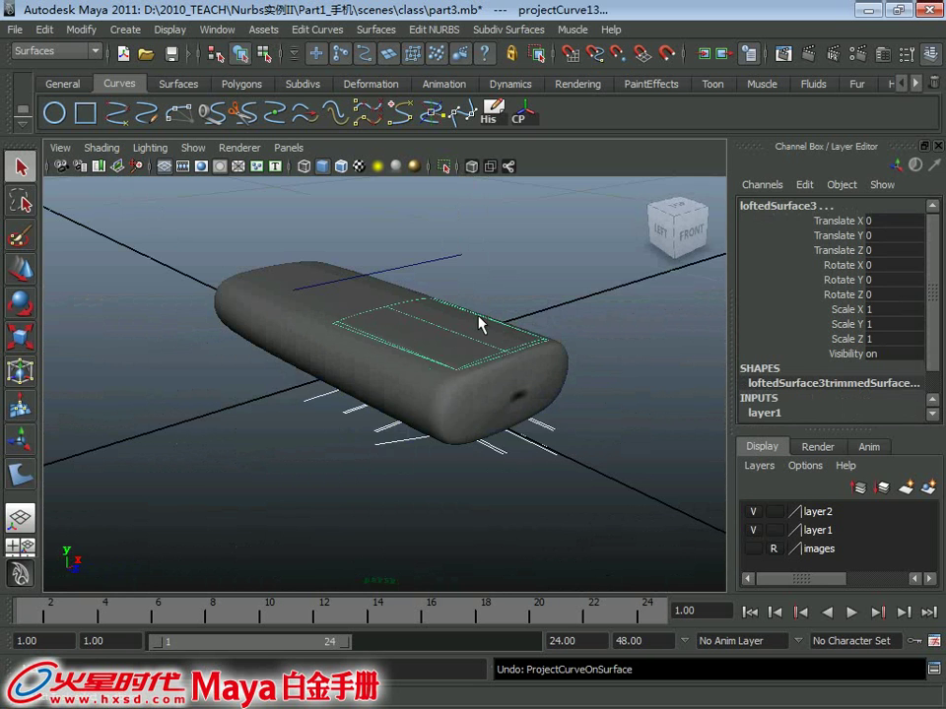
key(ctrl+z)
key(ctrl+z)
mouse_move(491, 313)
alt+mouse_down()
mouse_move(449, 344)
mouse_move(585, 376)
mouse_move(475, 381)
mouse_move(469, 367)
alt+mouse_up()
key(ctrl+s)
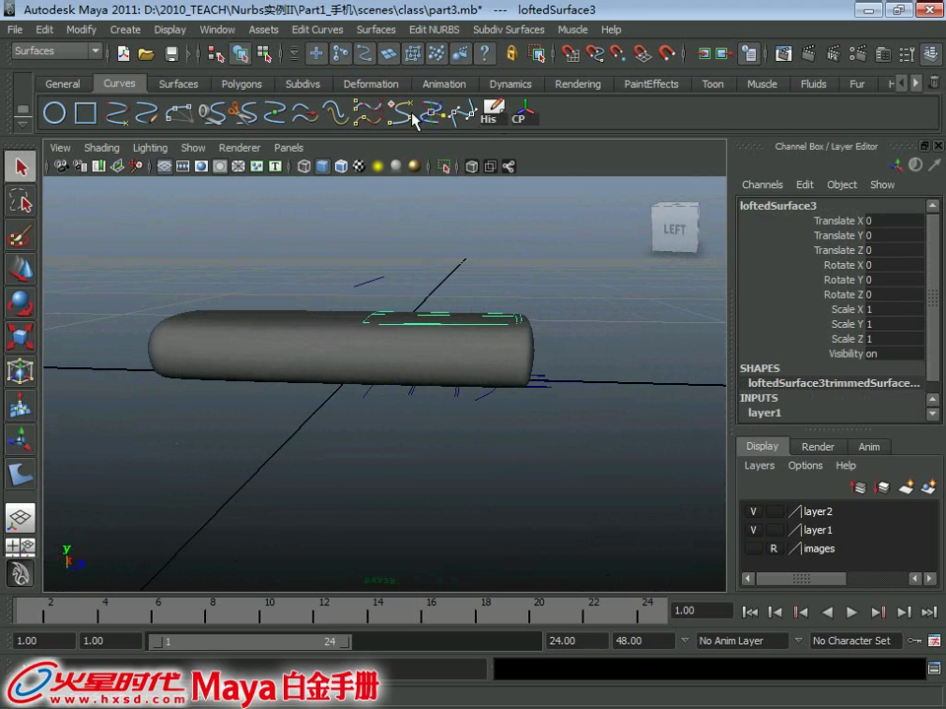
Hide NURBS surfaces and move the keypad grid curves up to Translate Y 0.56
click(198, 148)
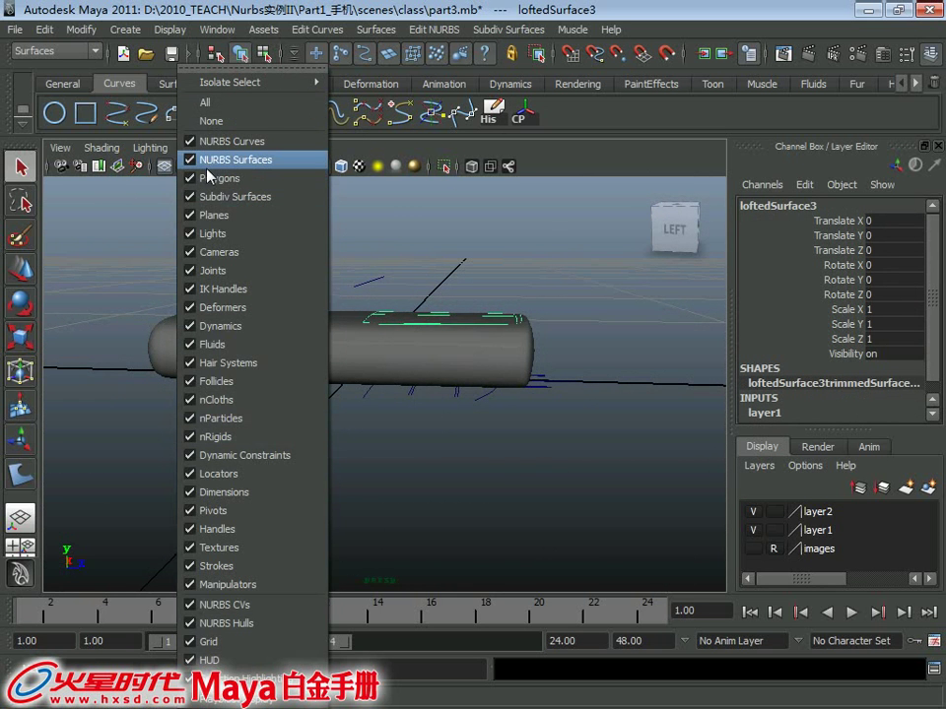
click(210, 160)
mouse_move(450, 401)
alt+mouse_down()
mouse_move(390, 405)
mouse_move(386, 340)
mouse_move(375, 362)
mouse_move(562, 471)
alt+mouse_up()
key(w)
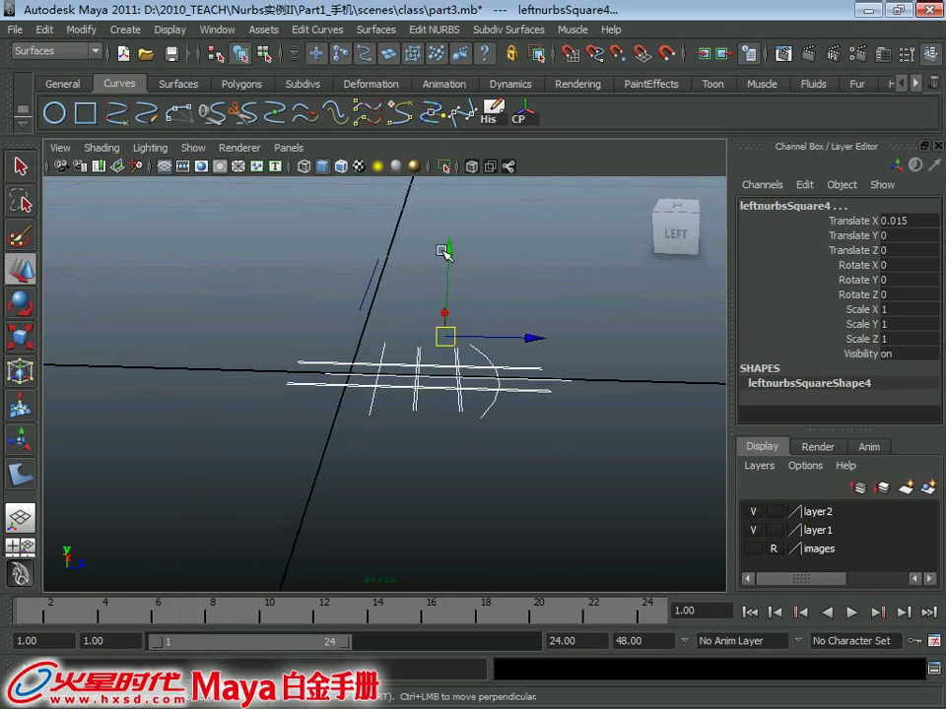
drag(446, 254, 447, 158)
mouse_move(453, 226)
alt+mouse_down()
mouse_move(498, 249)
mouse_move(375, 325)
alt+mouse_up()
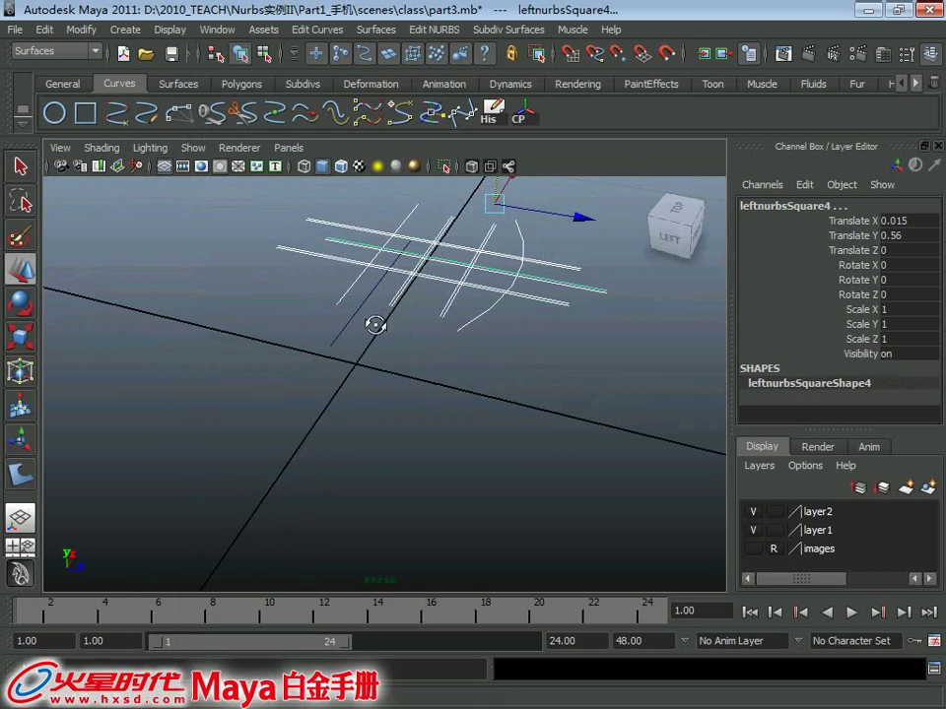
Turn NURBS surface display back on and select the phone's body surface
click(185, 149)
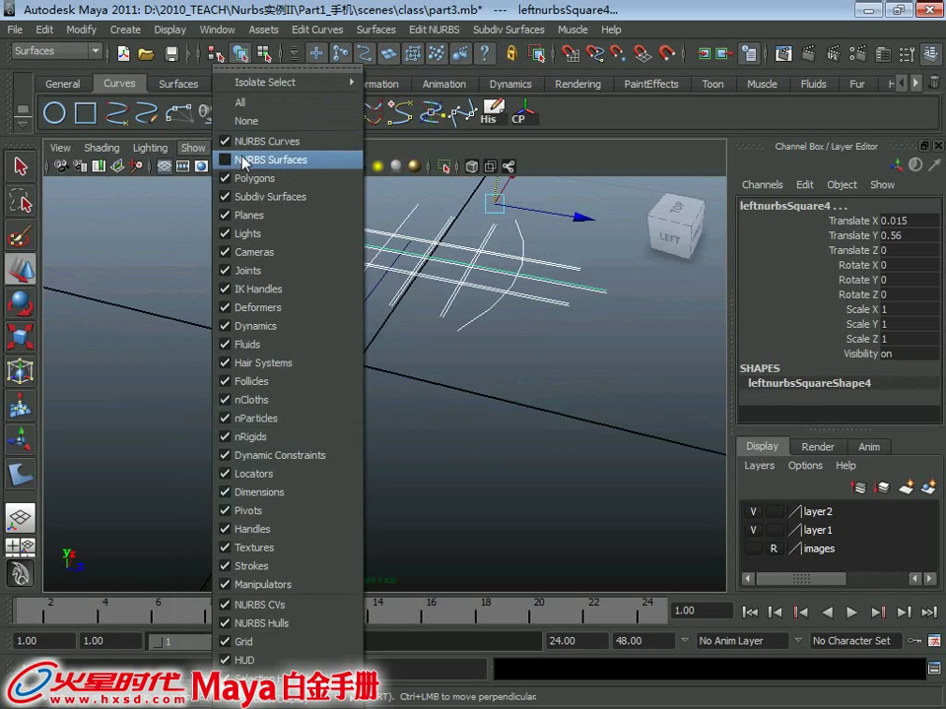
click(236, 158)
mouse_move(502, 369)
alt+mouse_down()
mouse_move(448, 347)
mouse_move(445, 301)
mouse_move(473, 331)
mouse_move(445, 357)
mouse_move(310, 372)
mouse_move(359, 376)
alt+mouse_up()
key(q)
click(444, 343)
Maximize the top view and frame the keypad curves close up
key(space)
key(space)
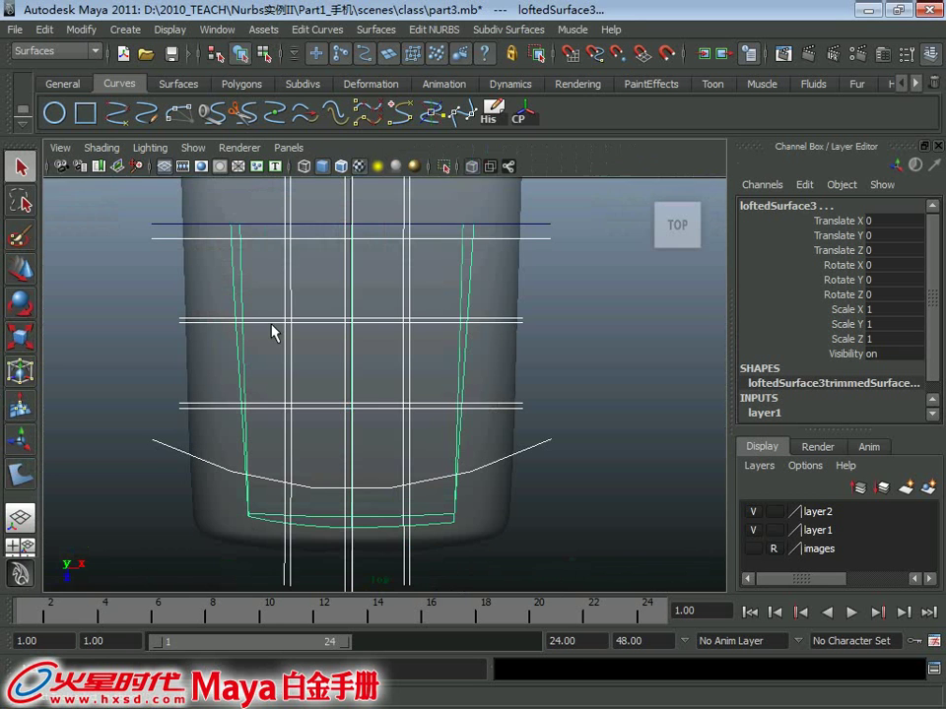
alt+middle_drag(415, 231, 413, 238)
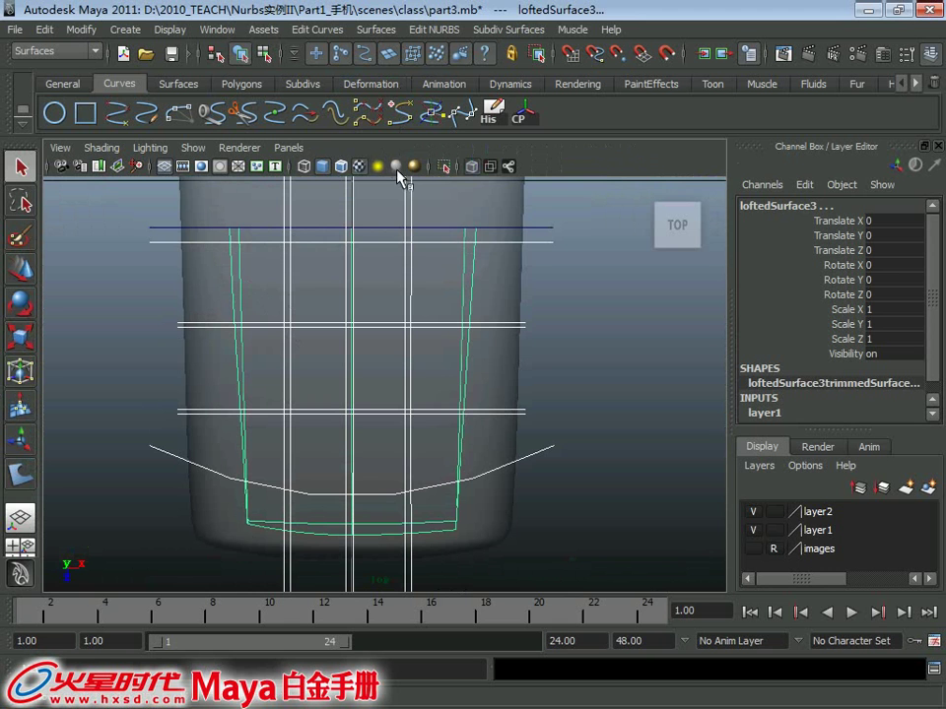
alt+middle_drag(405, 359, 401, 296)
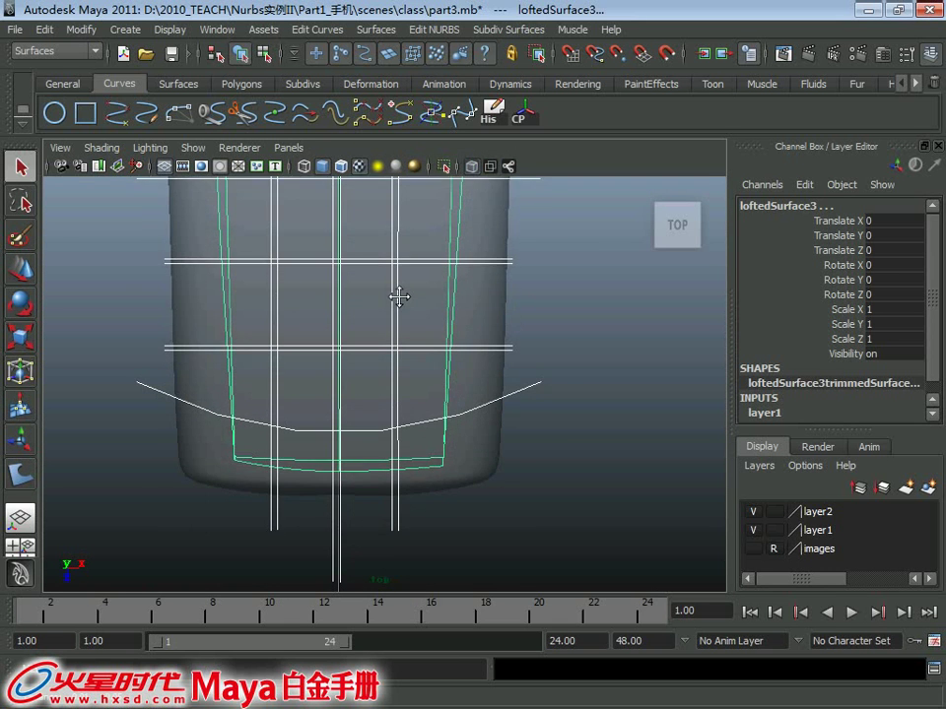
alt+right_drag(401, 295, 419, 347)
Project the keypad grid curves onto the body surface, loftedSurface3
click(448, 27)
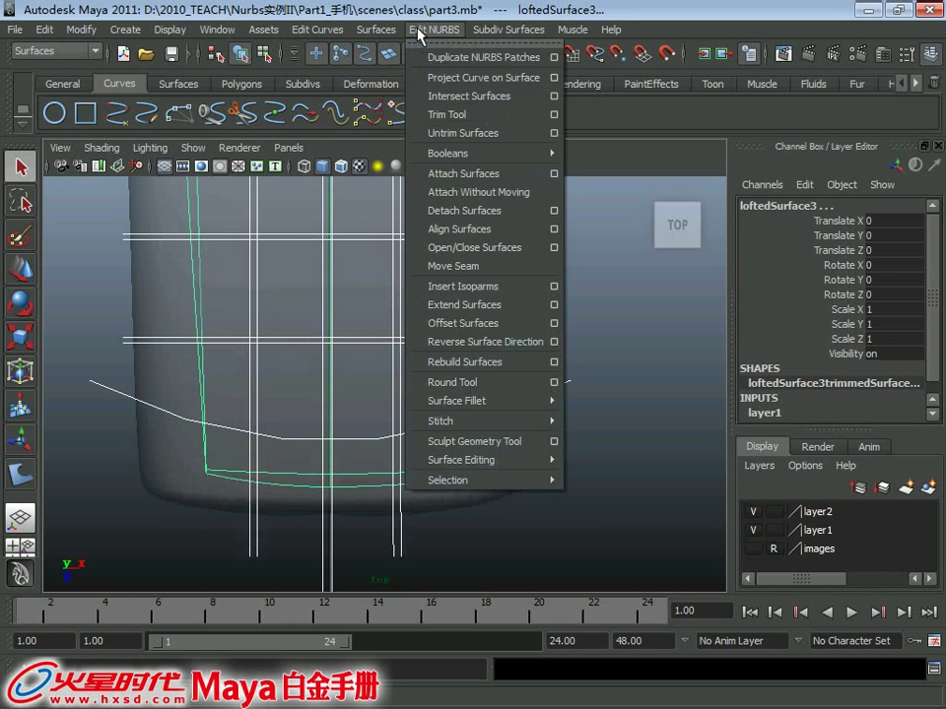
click(452, 78)
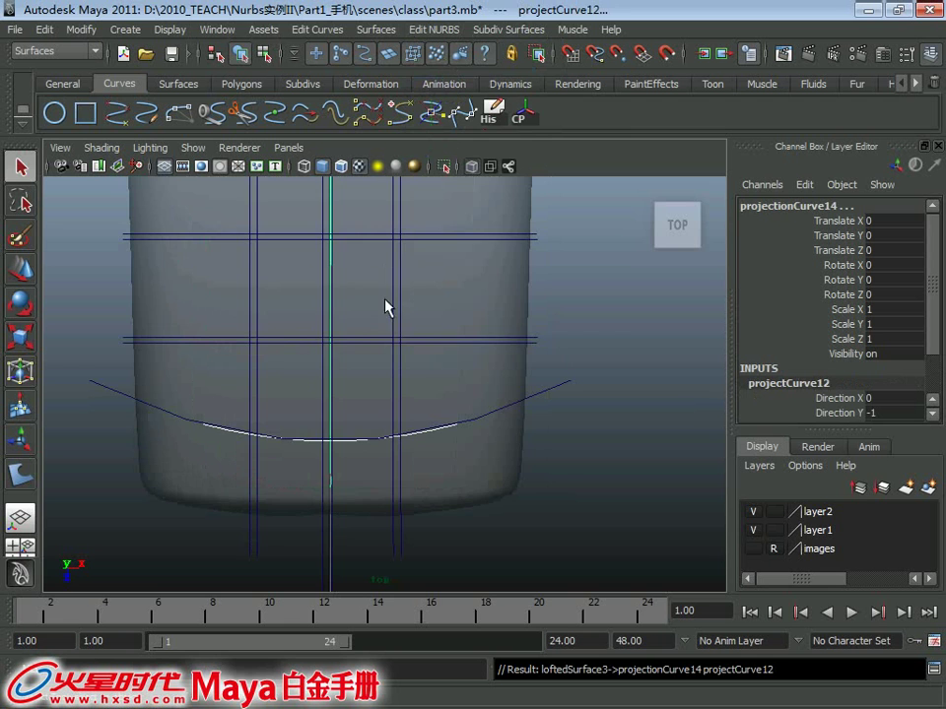
alt+right_drag(385, 308, 375, 286)
alt+middle_drag(374, 285, 369, 277)
mouse_move(591, 295)
alt+mouse_down()
mouse_move(454, 327)
mouse_move(500, 275)
mouse_move(508, 298)
alt+mouse_up()
click(566, 397)
mouse_move(565, 397)
alt+mouse_down()
mouse_move(475, 364)
mouse_move(478, 433)
alt+mouse_up()
alt+right_drag(478, 433, 395, 363)
mouse_move(395, 363)
alt+mouse_down()
mouse_move(403, 349)
mouse_move(414, 353)
alt+mouse_up()
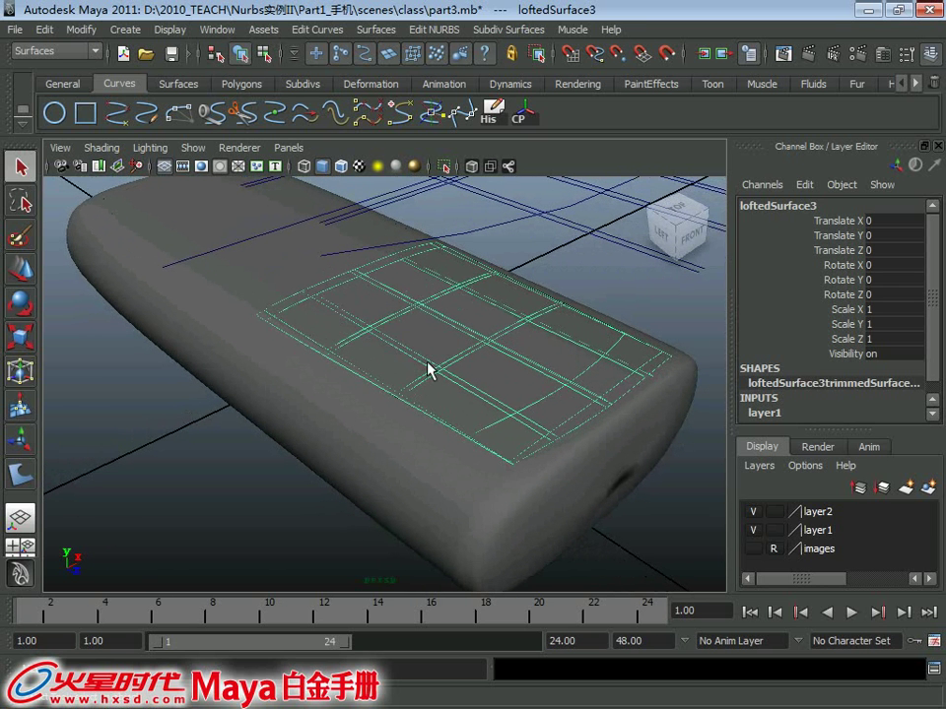
Put the top surface on a new hidden layer, layer3, and reselect the body
click(934, 489)
click(753, 512)
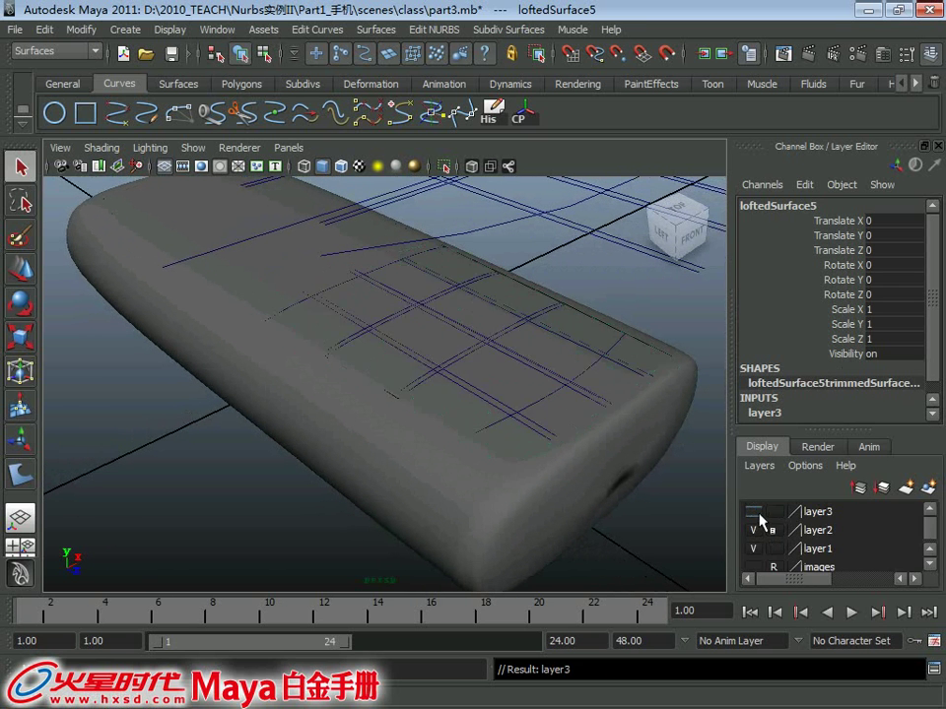
click(426, 339)
Start trimming the body surface and mark a keypad region to keep
click(433, 29)
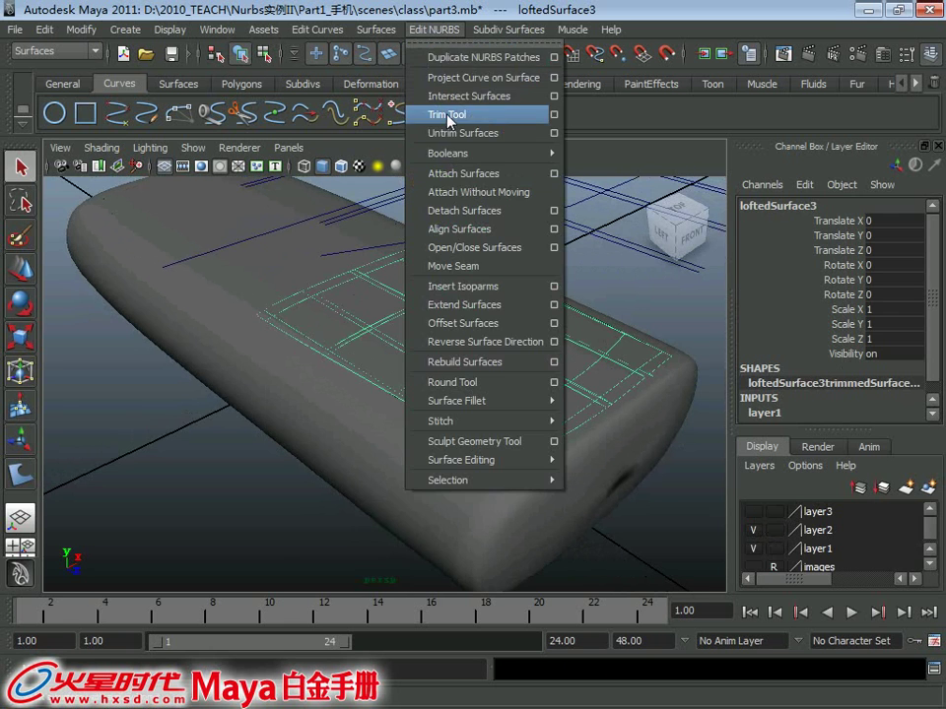
click(438, 112)
alt+drag(256, 246, 296, 326)
click(294, 326)
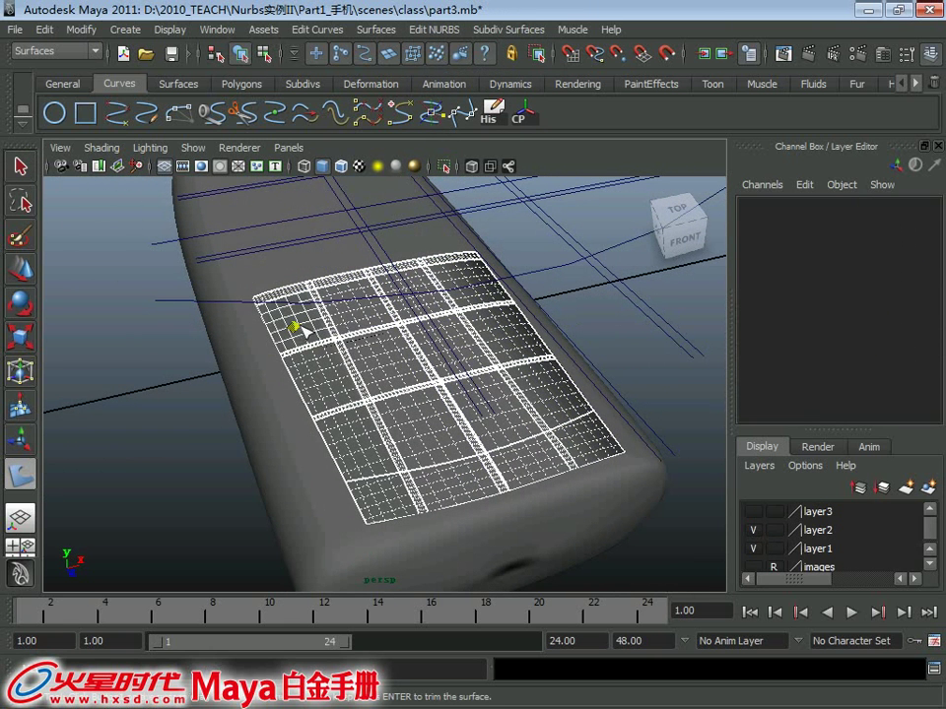
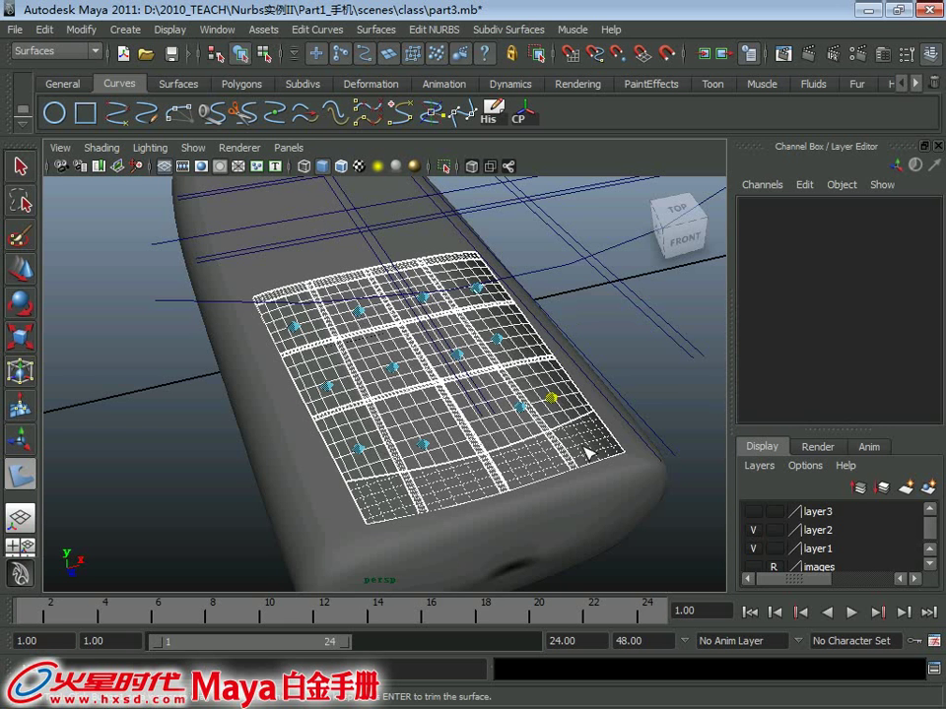
Apply the pending trim, redo the last step, and start the Trim Tool on loftedSurface3
key(Return)
key(shift+z)
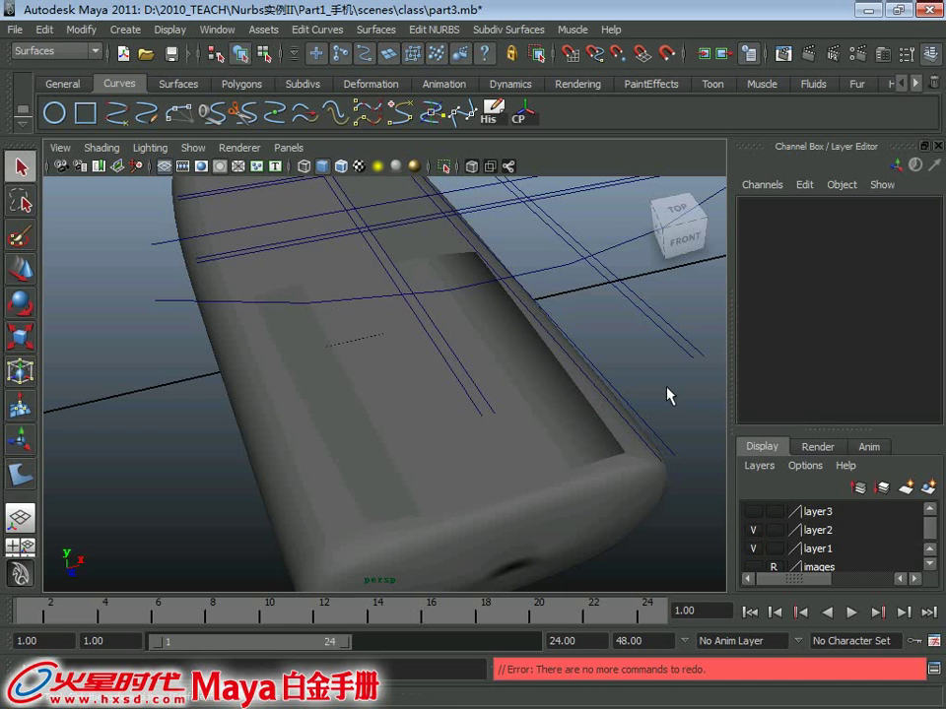
alt+drag(571, 397, 565, 433)
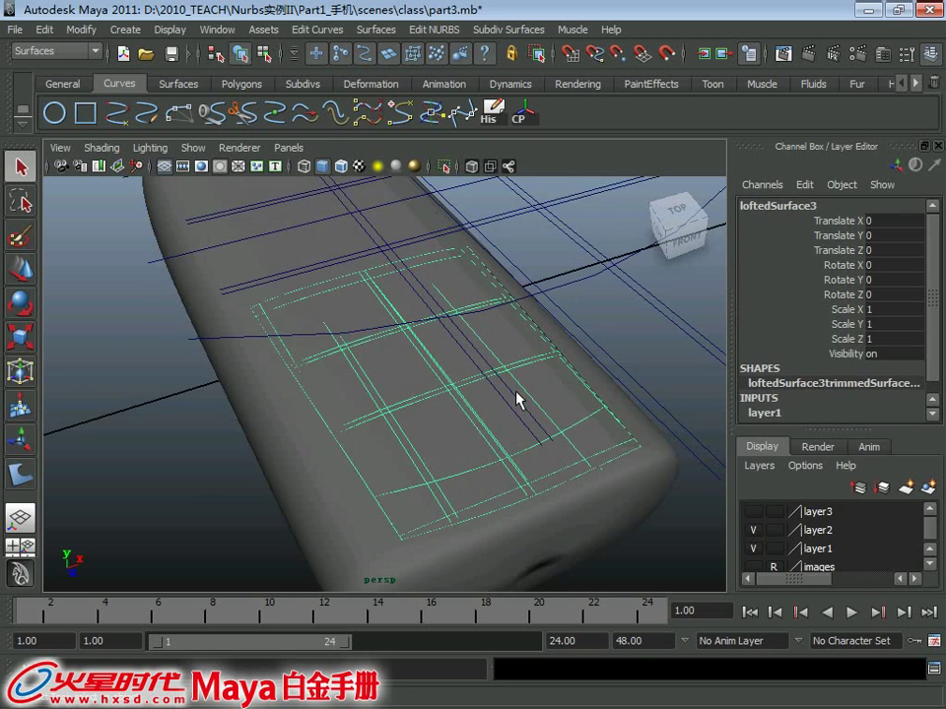
click(461, 29)
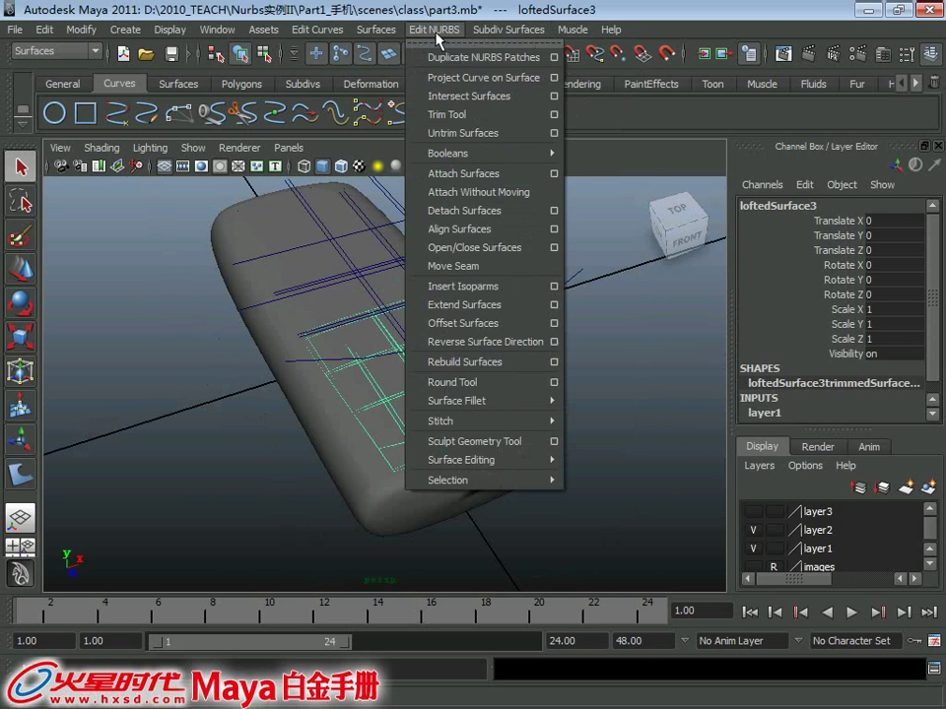
click(443, 112)
scroll(436, 386, up, 3)
scroll(436, 387, up, 2)
Mark the five key patches to keep on loftedSurface3, trim it, and view the whole phone
click(273, 331)
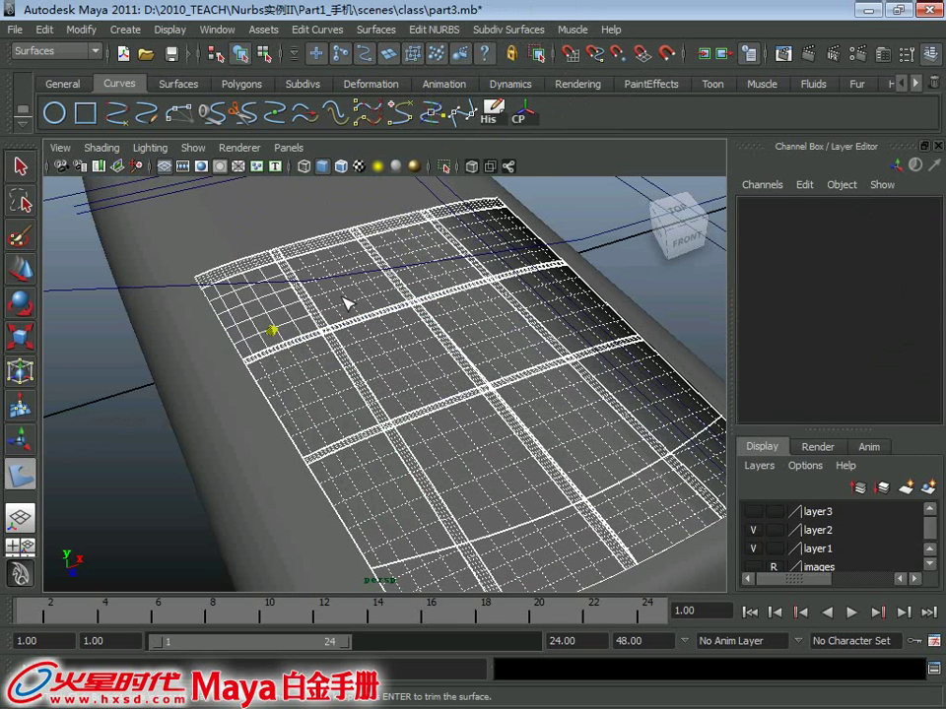
click(572, 299)
click(376, 495)
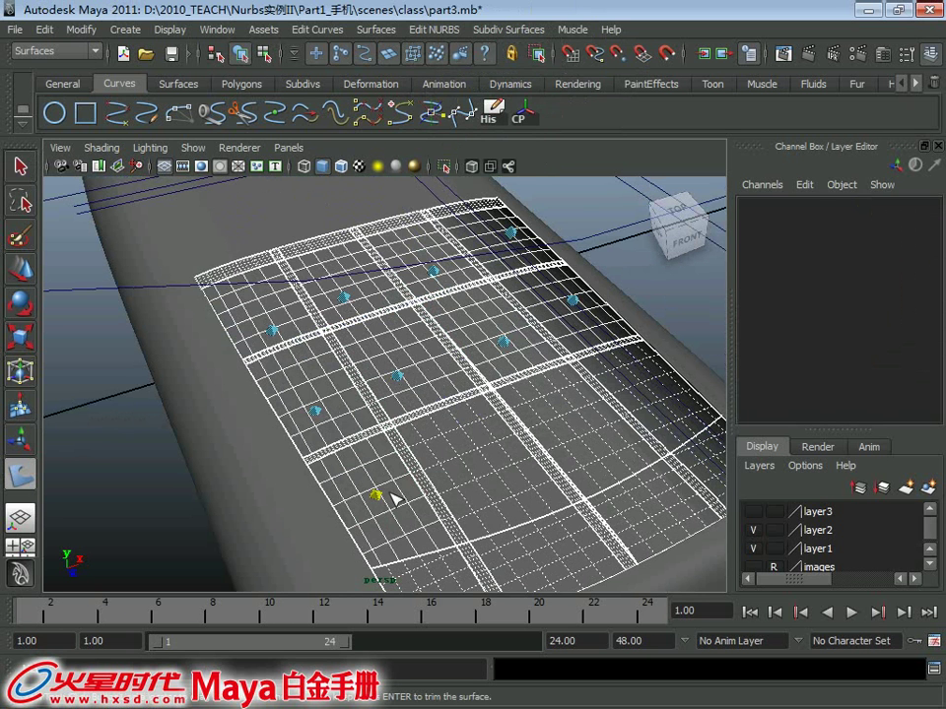
click(479, 470)
click(587, 446)
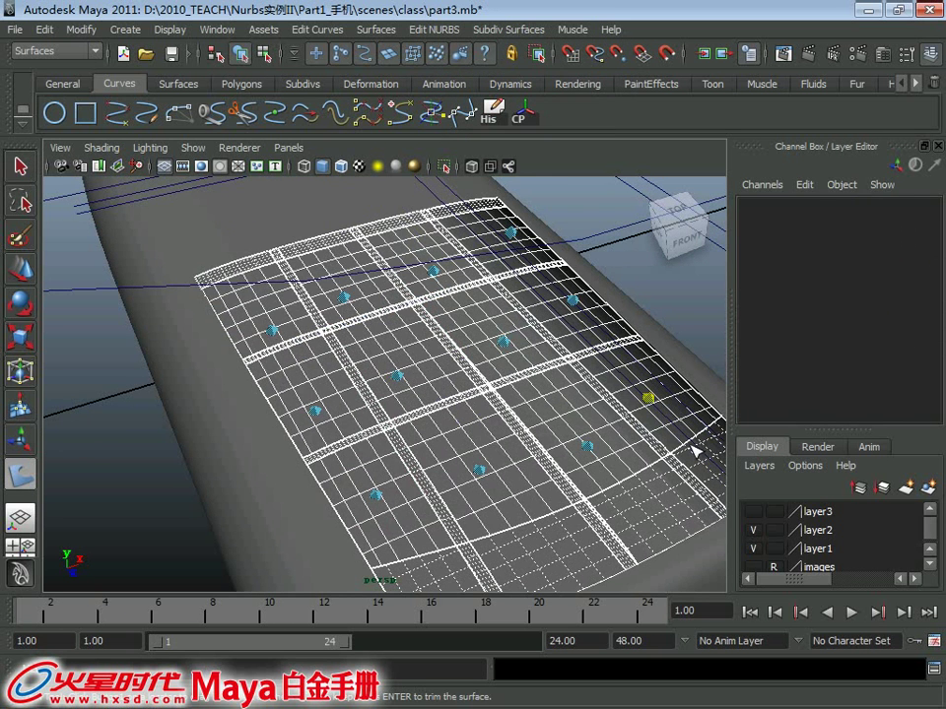
key(Return)
scroll(606, 451, down, 5)
mouse_move(606, 451)
alt+mouse_down()
mouse_move(488, 431)
mouse_move(331, 449)
mouse_move(397, 424)
mouse_move(453, 503)
mouse_move(374, 387)
mouse_move(380, 403)
mouse_move(428, 363)
alt+mouse_up()
scroll(384, 416, up, 5)
scroll(349, 403, down, 3)
scroll(349, 403, down, 2)
scroll(338, 412, down, 4)
Show layer3, then put the trimmed key surface on a new hidden layer4
click(754, 512)
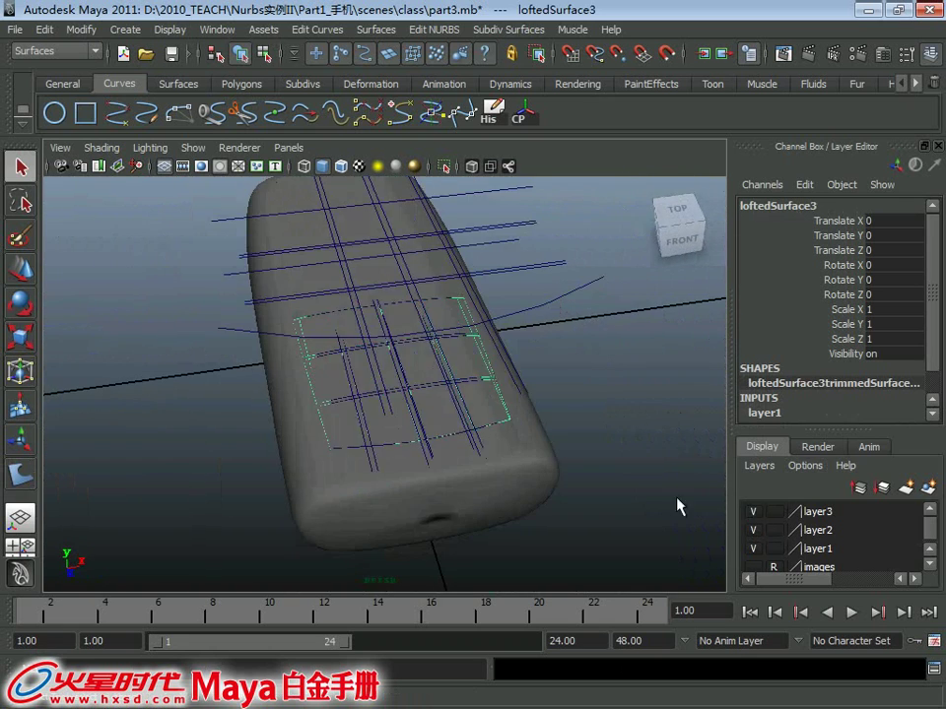
mouse_move(680, 507)
alt+mouse_down()
mouse_move(425, 415)
mouse_move(481, 506)
alt+mouse_up()
click(497, 505)
key(ctrl+z)
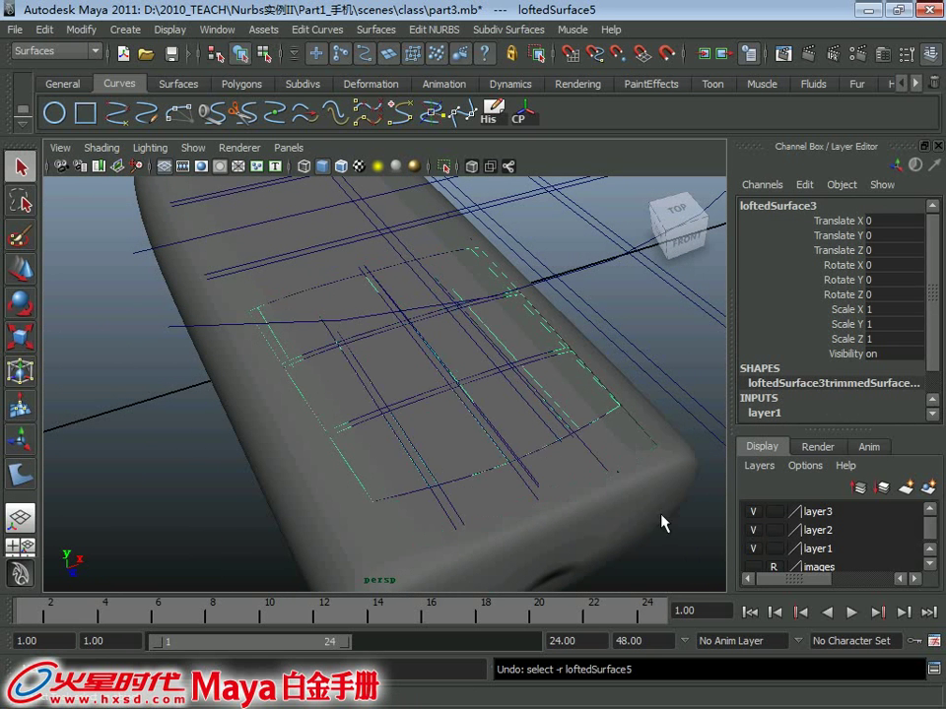
click(929, 485)
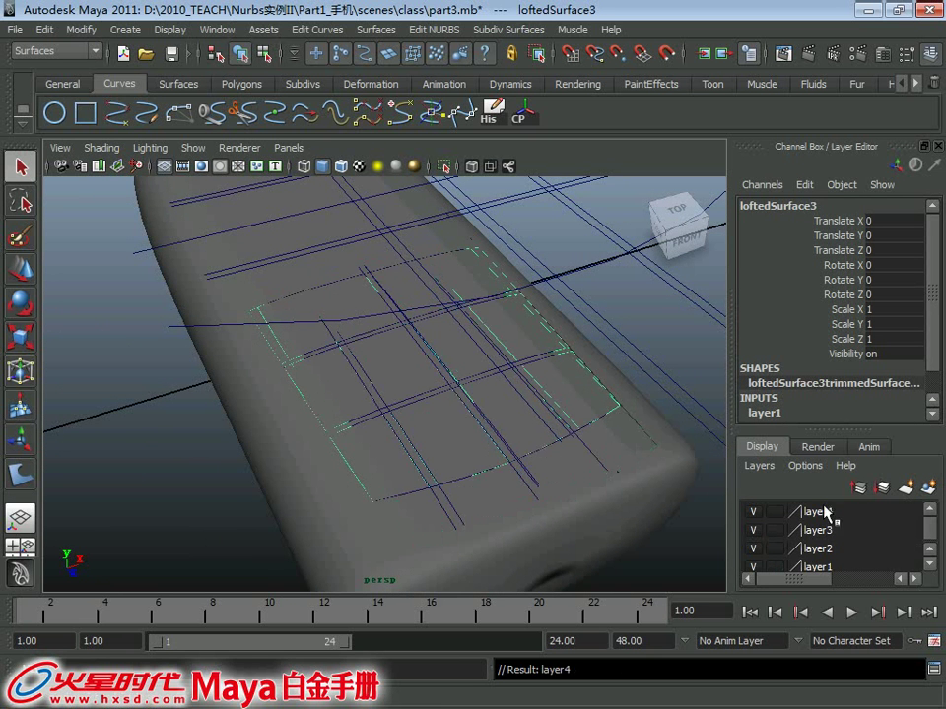
click(754, 511)
Hide NURBS curves in the viewport and select the top plate surface loftedSurface5
mouse_move(552, 424)
alt+mouse_down()
mouse_move(473, 388)
mouse_move(522, 325)
alt+mouse_up()
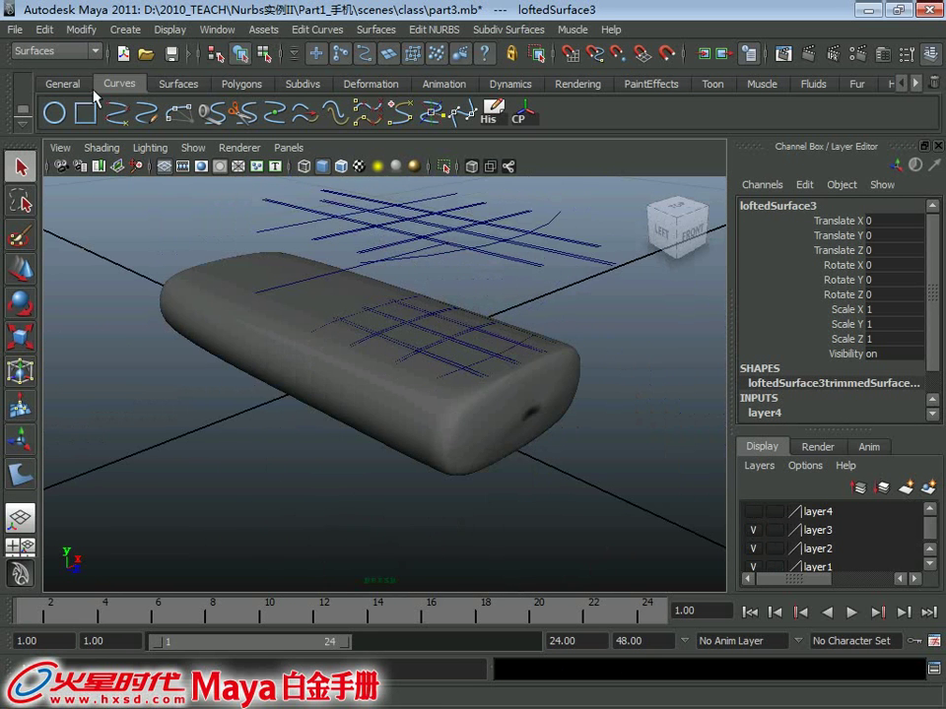
click(195, 148)
click(262, 141)
alt+drag(414, 314, 426, 308)
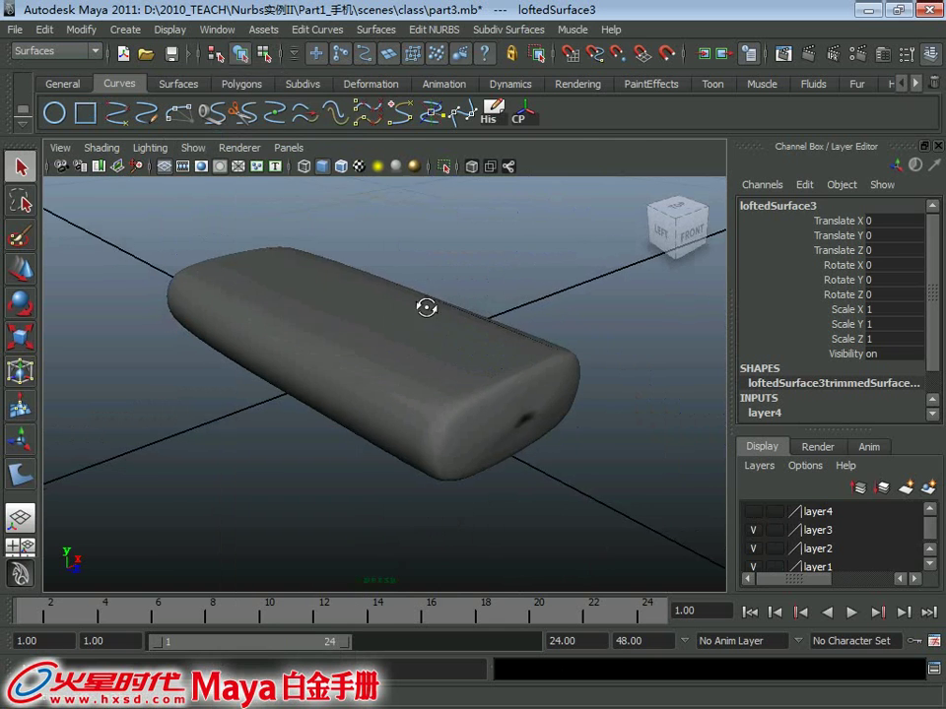
click(543, 401)
alt+drag(542, 401, 507, 399)
click(506, 29)
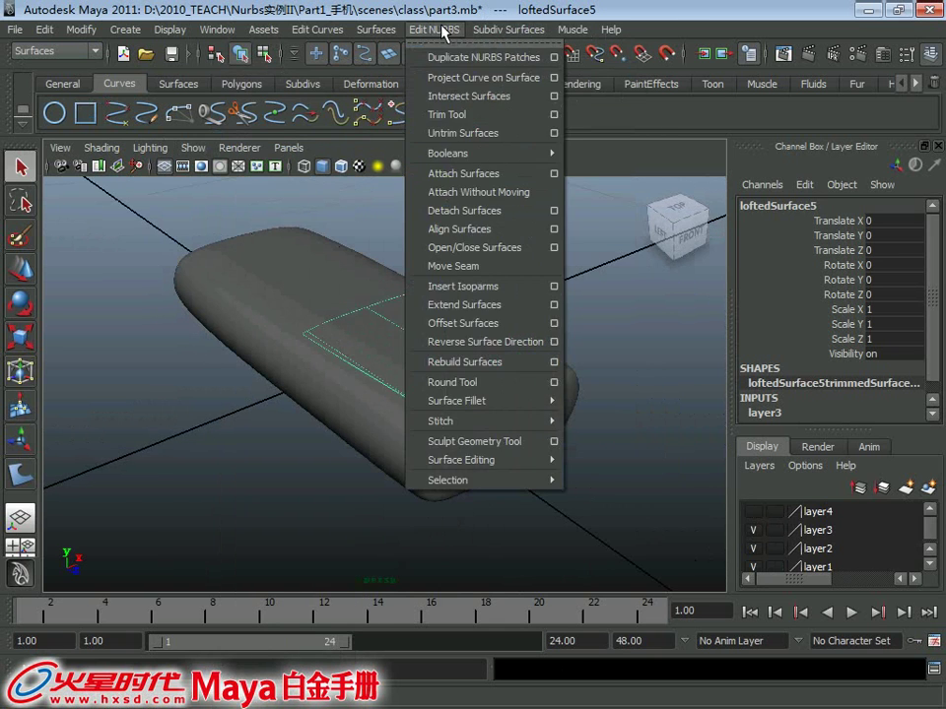
Start trimming loftedSurface5 and mark the upper and right-column key patches to keep
click(433, 114)
mouse_move(435, 300)
alt+mouse_down()
mouse_move(457, 395)
mouse_move(424, 373)
mouse_move(378, 388)
alt+mouse_up()
scroll(425, 373, up, 5)
scroll(335, 305, down, 3)
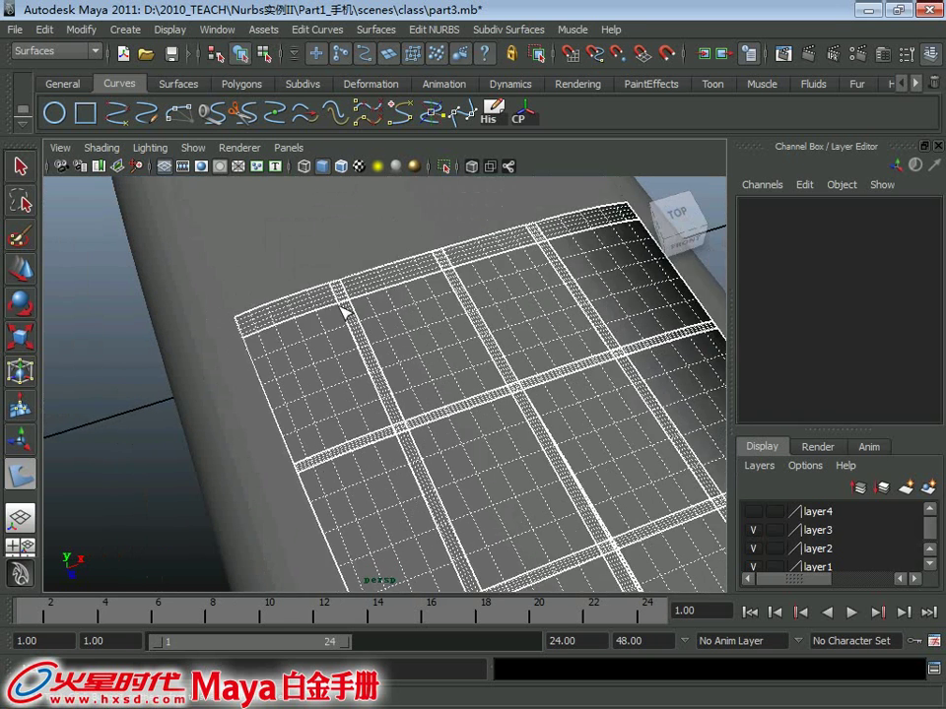
scroll(320, 320, down, 3)
click(315, 319)
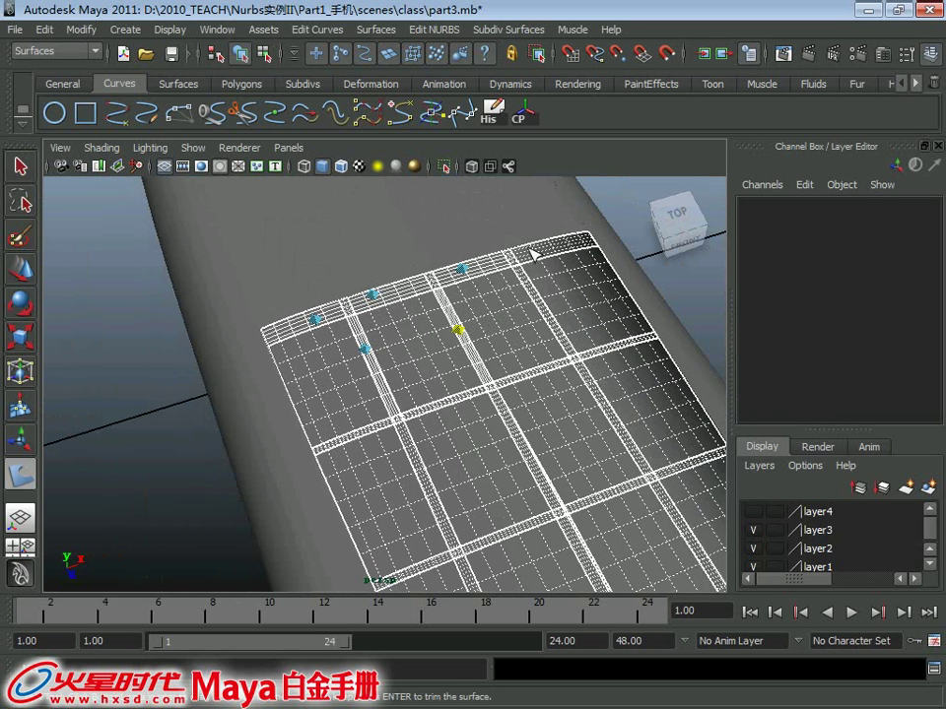
alt+drag(567, 384, 499, 336)
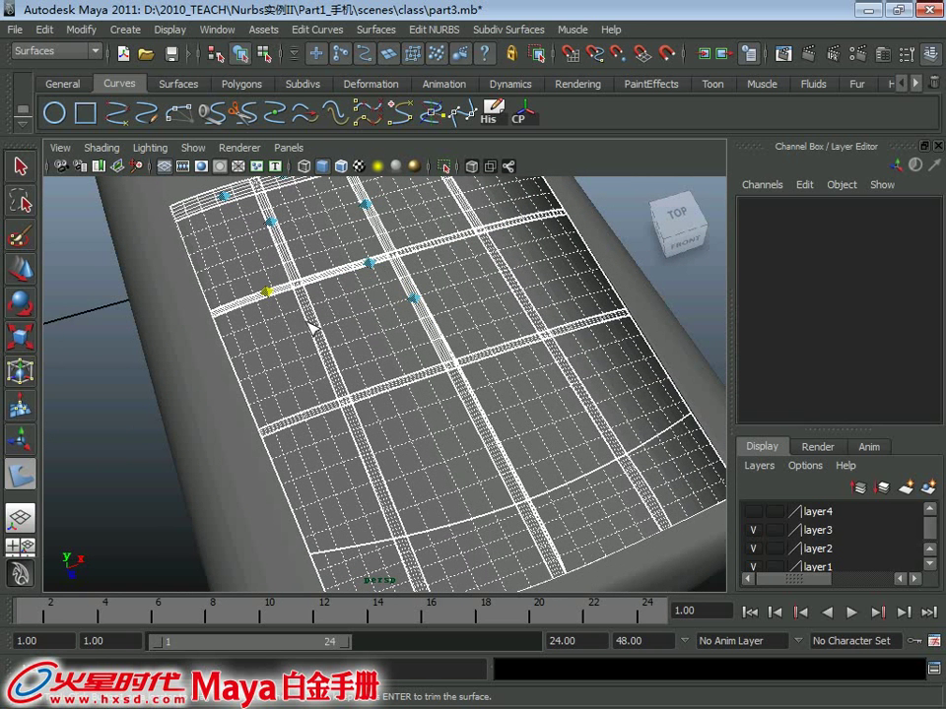
click(357, 431)
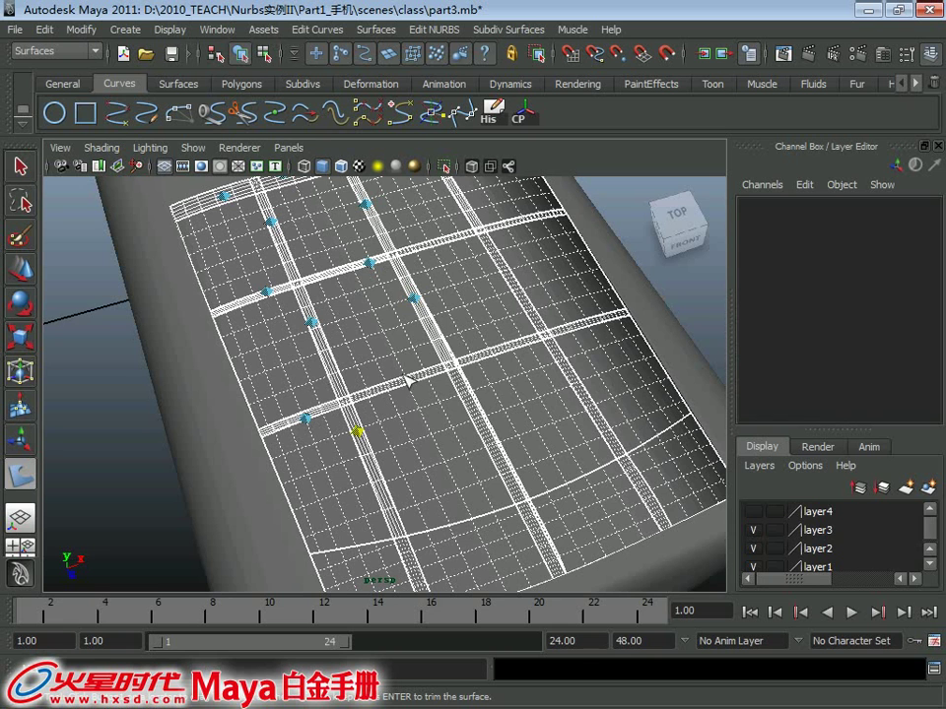
click(477, 418)
scroll(453, 373, up, 5)
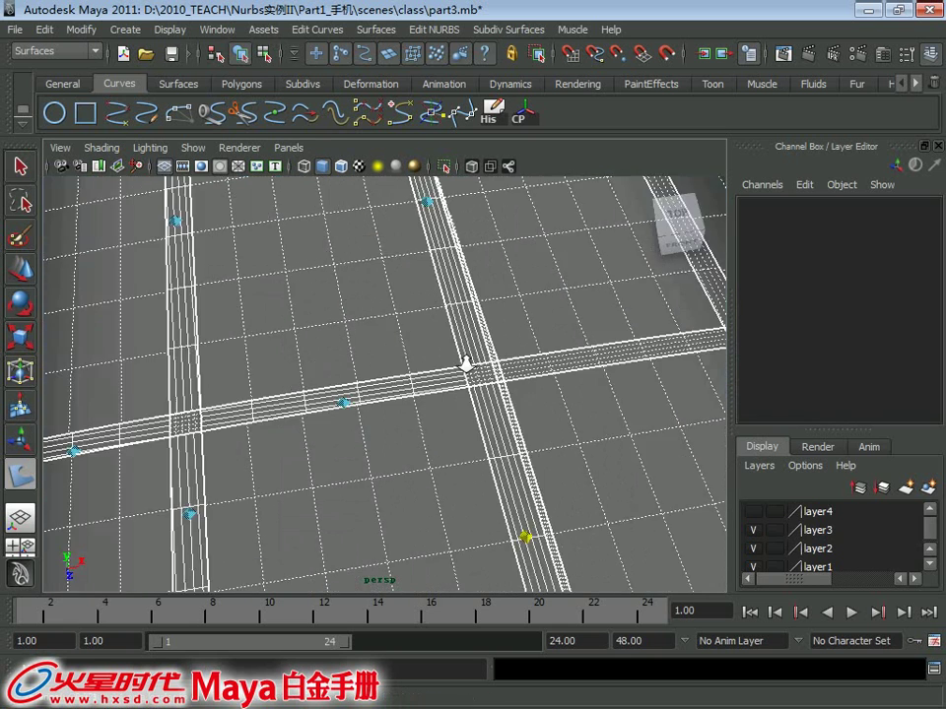
scroll(446, 384, down, 4)
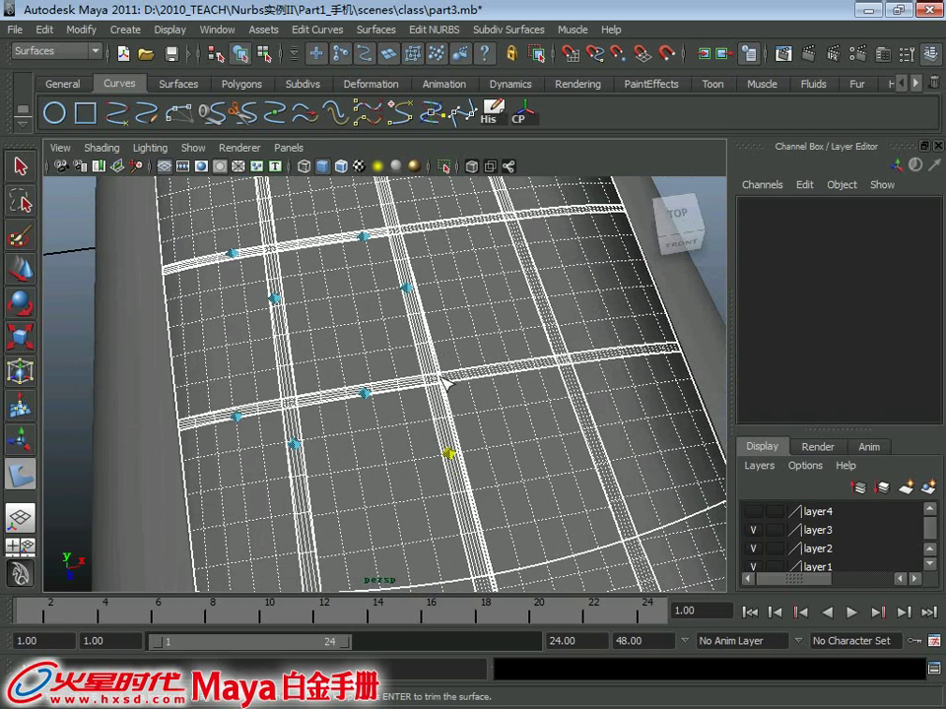
click(565, 364)
click(550, 319)
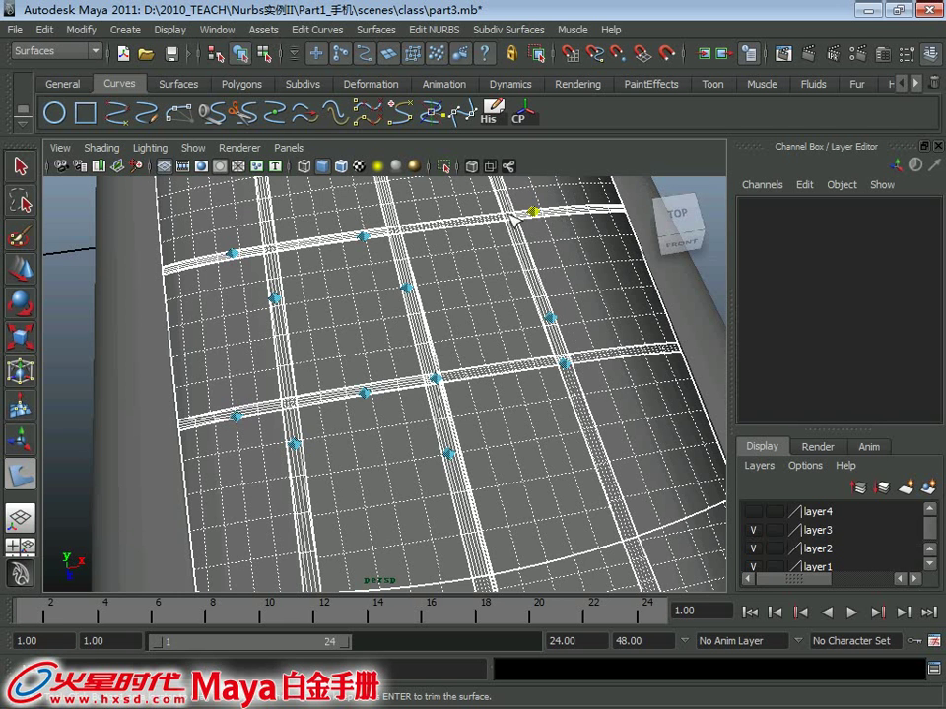
Mark the remaining bottom-row key patches, apply the trim, and select the trimmed loftedSurface5
alt+middle_drag(648, 548, 587, 389)
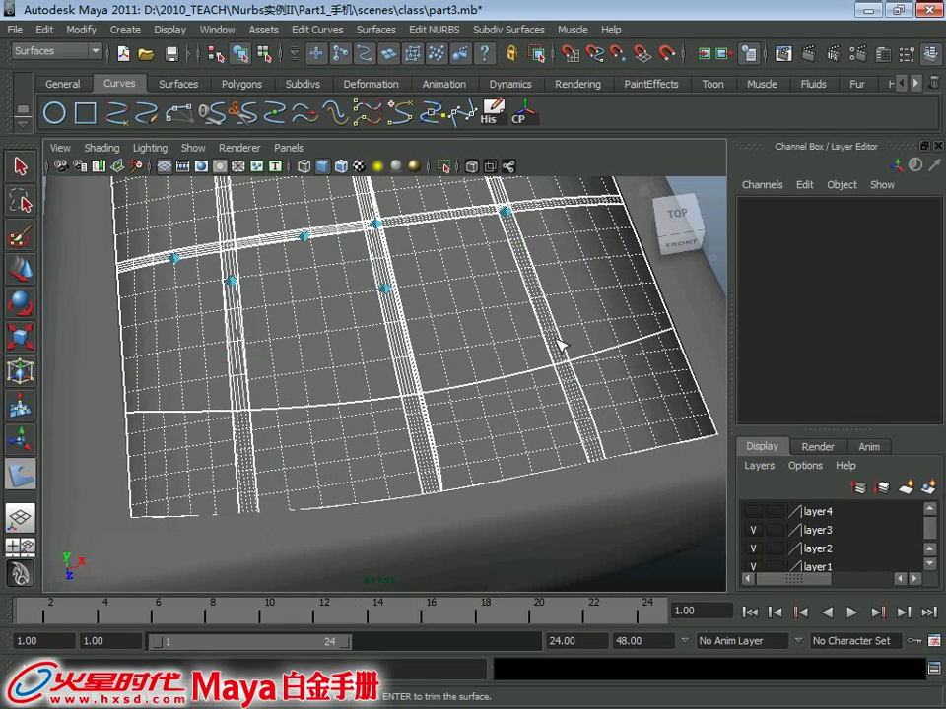
click(557, 341)
drag(504, 422, 459, 416)
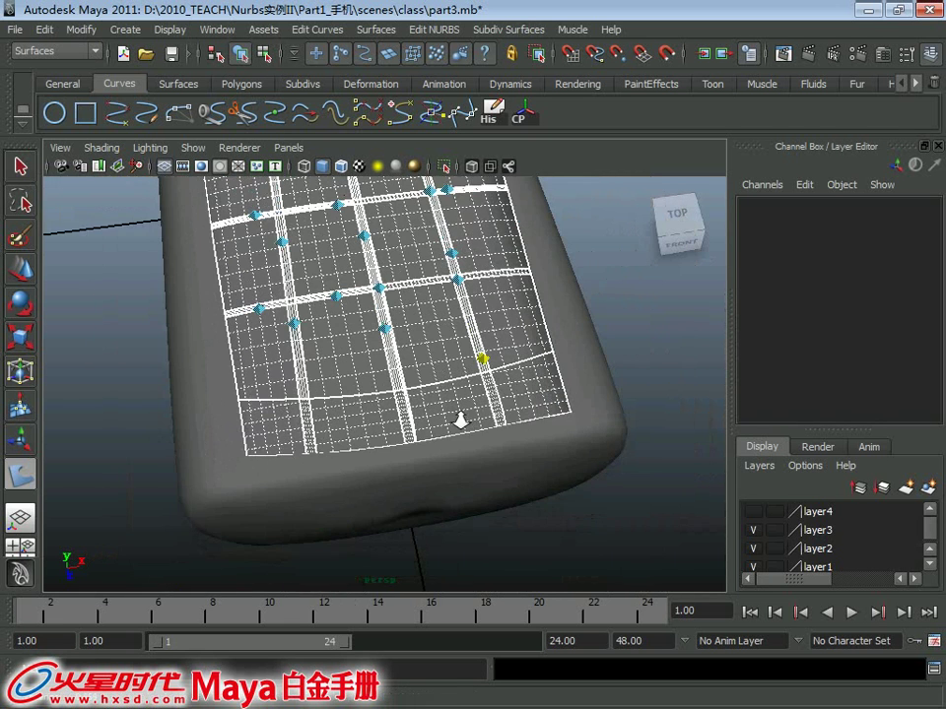
alt+middle_drag(458, 422, 323, 455)
click(268, 444)
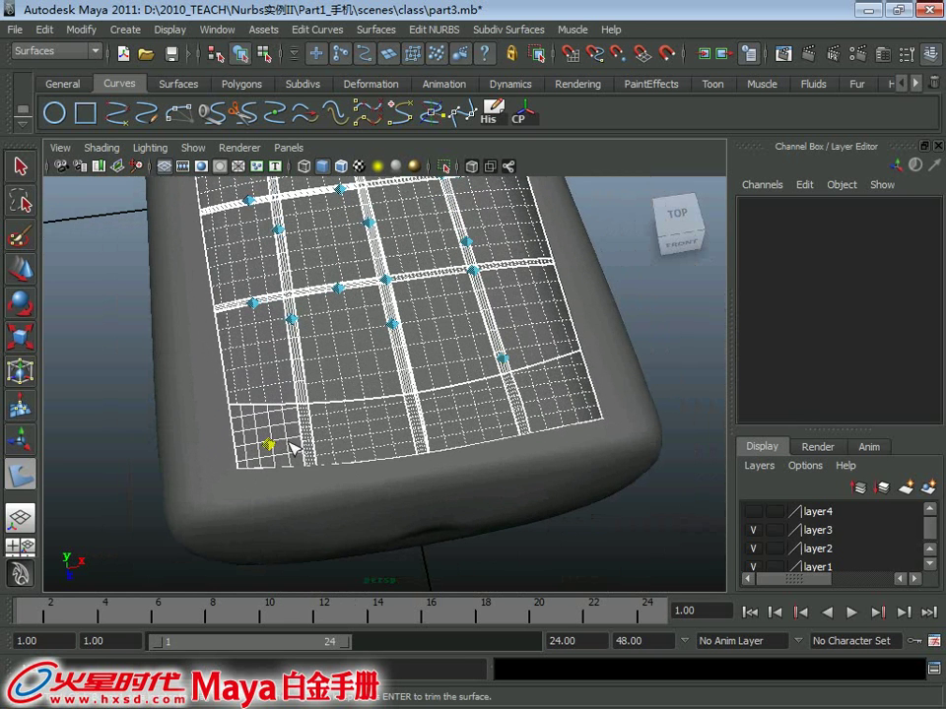
click(360, 431)
click(475, 422)
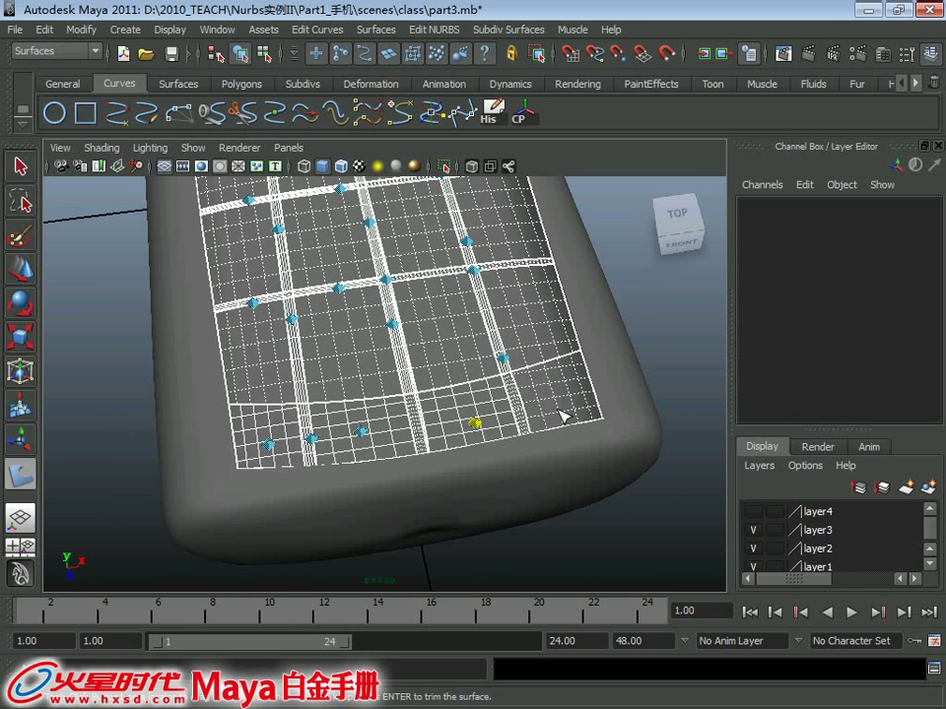
key(Return)
mouse_move(547, 408)
alt+mouse_down()
mouse_move(444, 384)
mouse_move(338, 333)
mouse_move(333, 399)
mouse_move(313, 409)
mouse_move(295, 395)
mouse_move(381, 404)
alt+mouse_up()
click(443, 385)
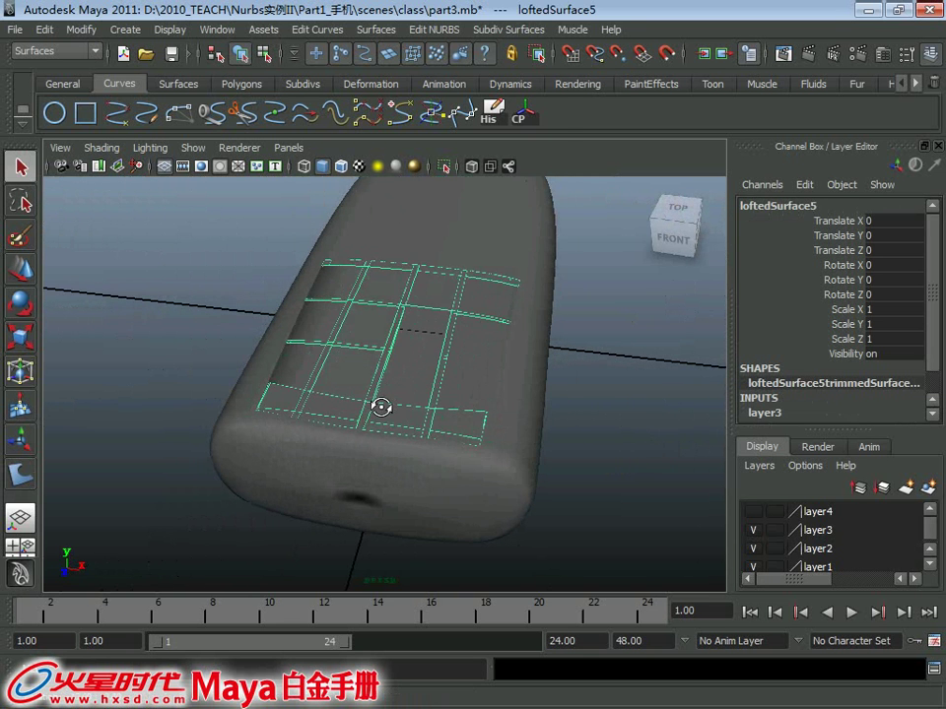
Untrim loftedSurface5 back to a single plate with Edit NURBS > Untrim Surfaces
click(434, 30)
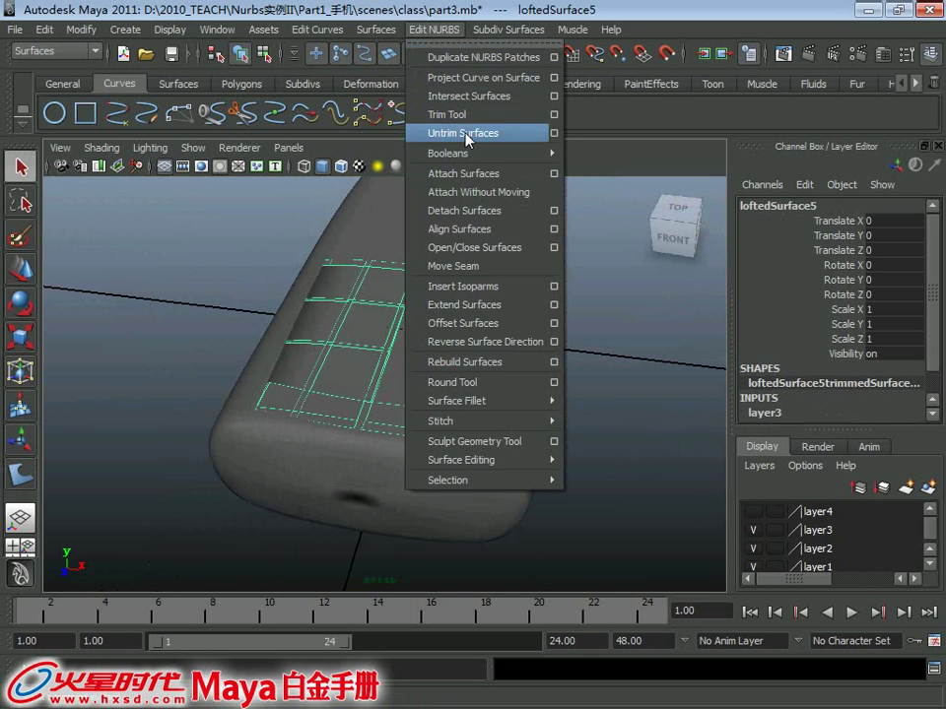
click(454, 131)
mouse_move(500, 363)
alt+mouse_down()
mouse_move(453, 358)
mouse_move(549, 340)
mouse_move(545, 329)
alt+mouse_up()
alt+drag(463, 394, 277, 331)
Maximize the side view and make the images reference layer visible
key(space)
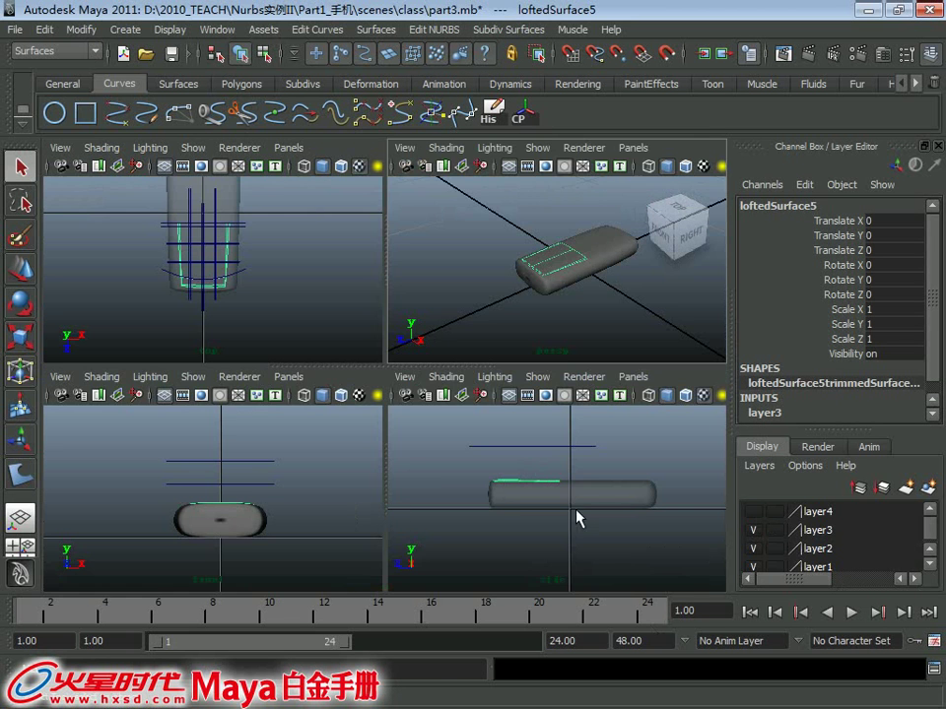
key(space)
scroll(788, 562, down, 1)
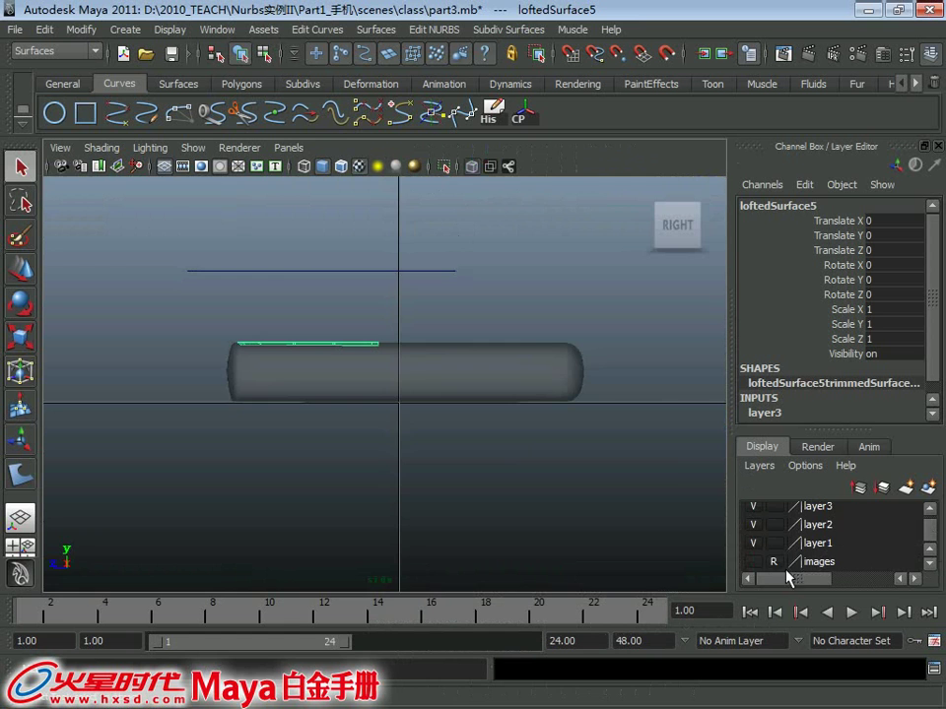
click(754, 561)
scroll(370, 397, up, 2)
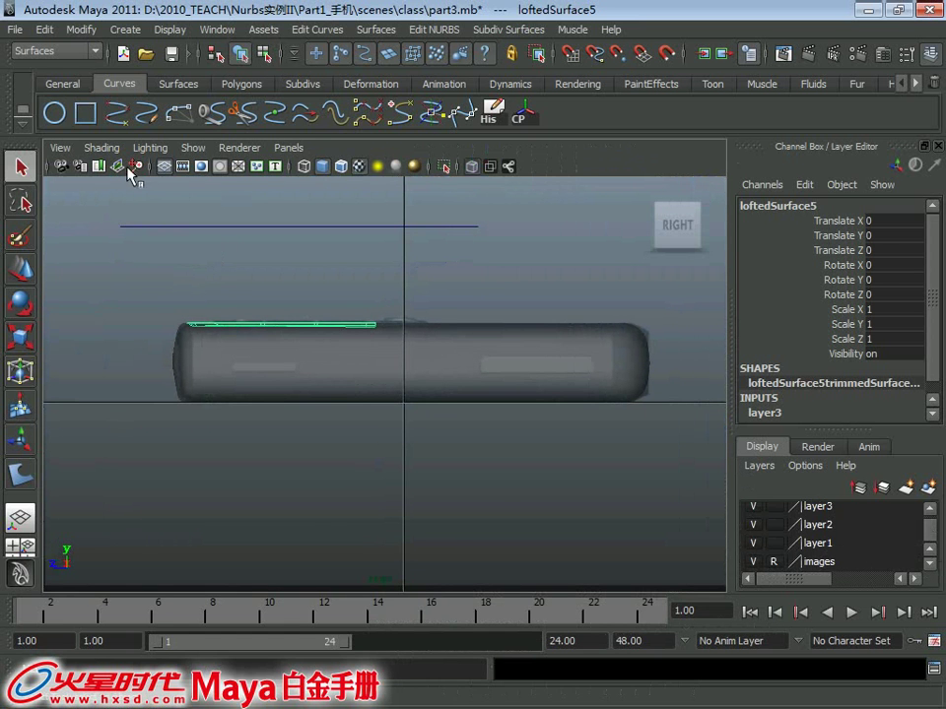
Rotate nurbsSquare8 to 90° in Z and shrink it to about three quarters
click(359, 416)
scroll(342, 404, up, 1)
key(e)
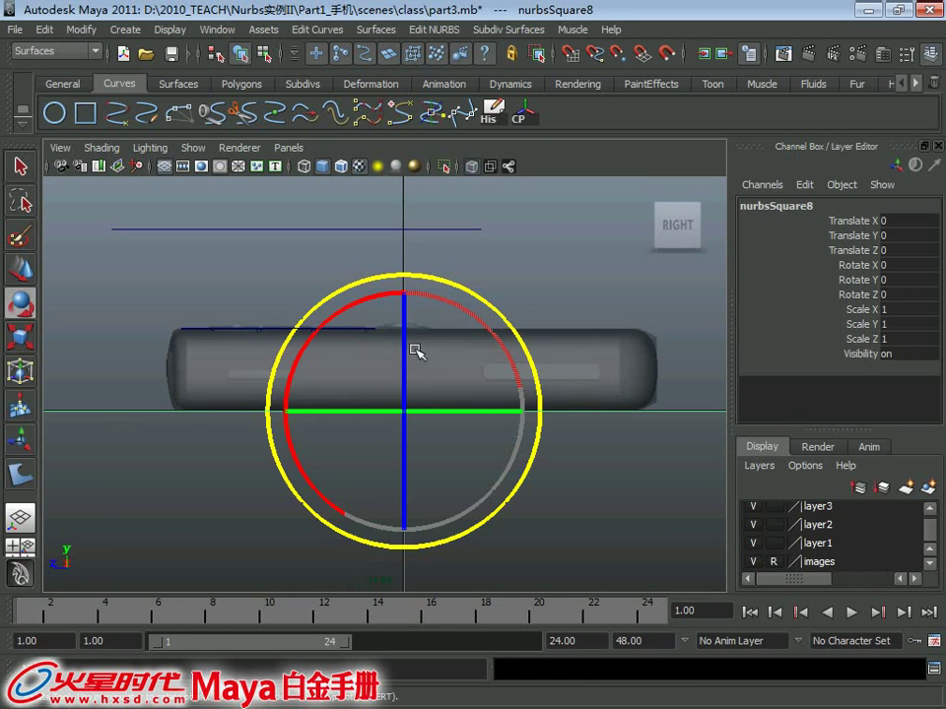
drag(414, 349, 432, 486)
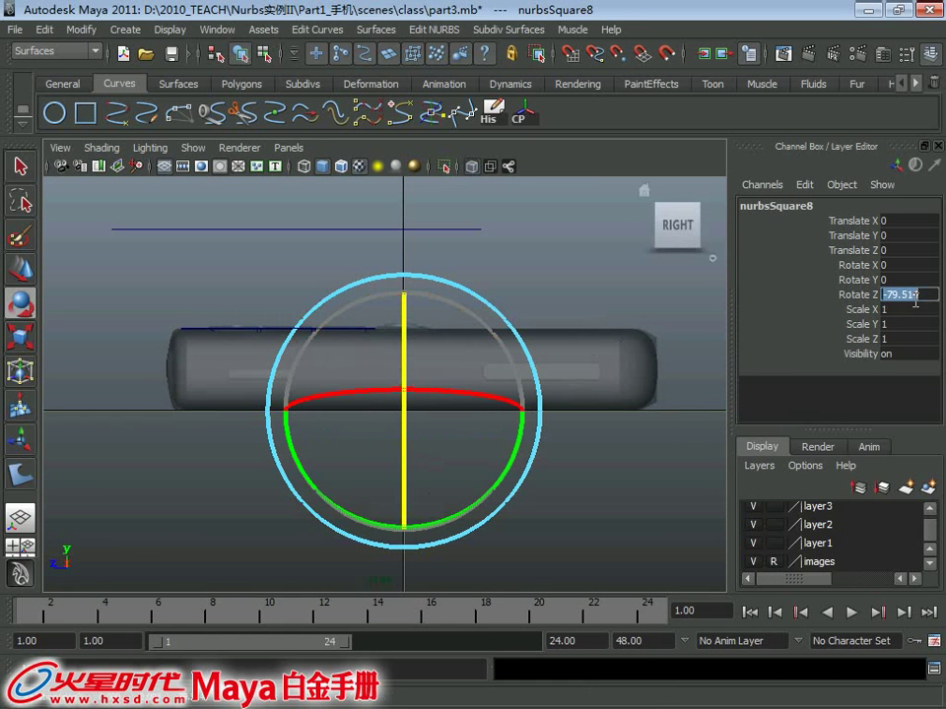
text(80)
key(Return)
scroll(443, 391, down, 5)
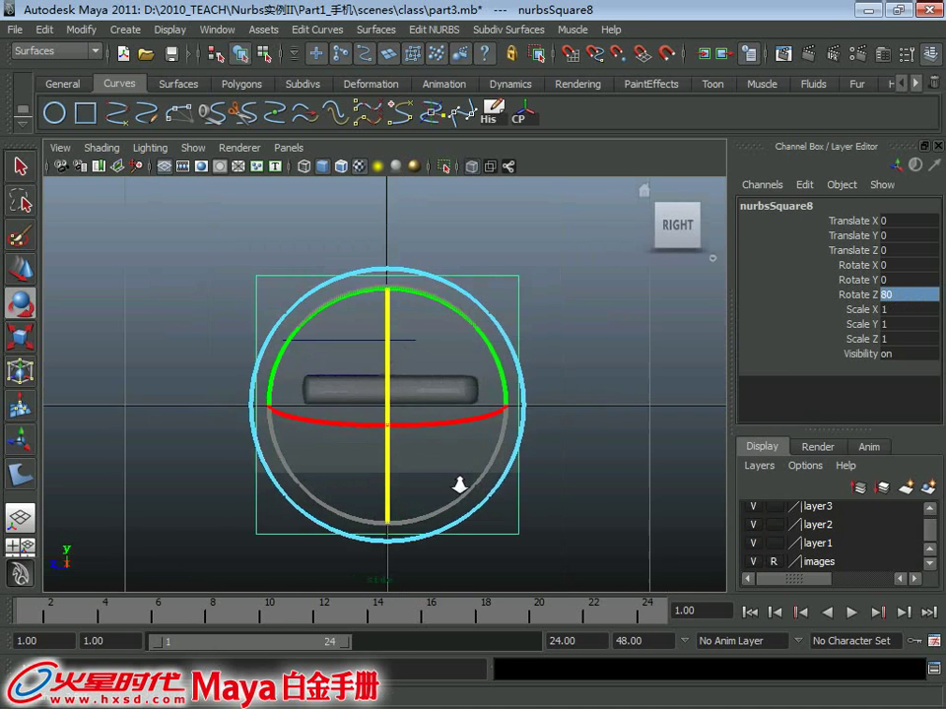
key(r)
drag(394, 410, 307, 395)
scroll(397, 477, up, 2)
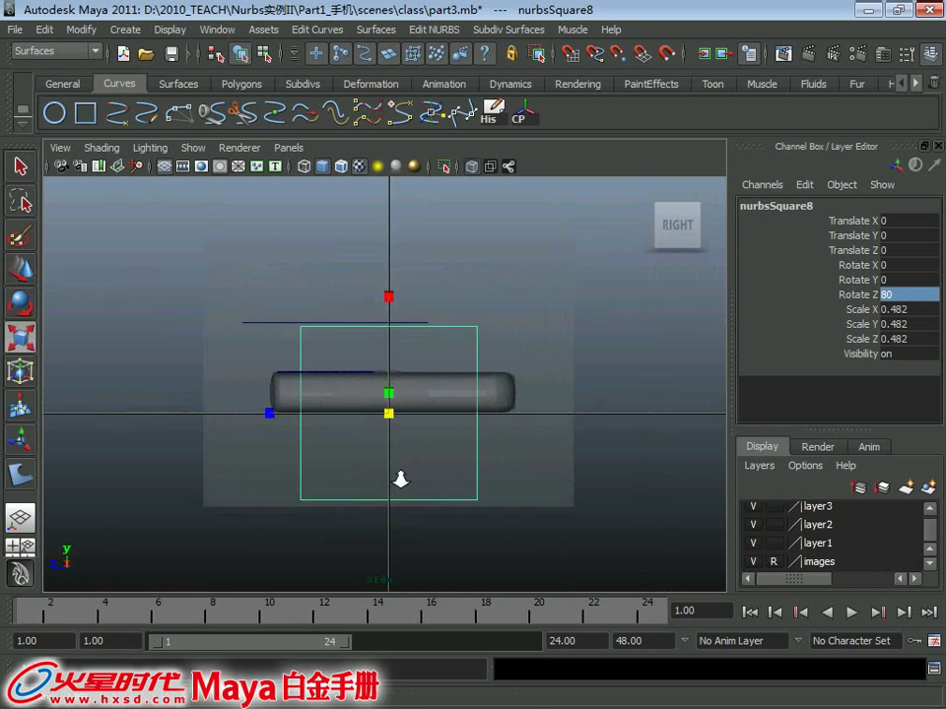
scroll(397, 477, up, 2)
text(9)
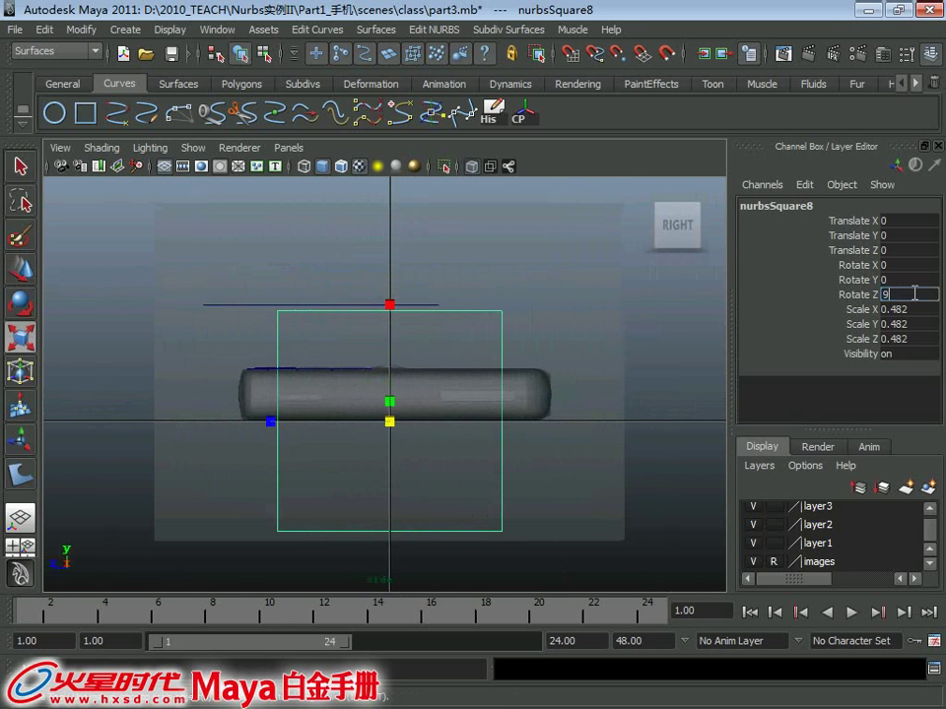
text(0)
key(Return)
Scale and move the square into a thin rectangle fitted over the side slot recess
scroll(445, 381, up, 2)
mouse_move(407, 455)
mouse_down()
mouse_move(275, 438)
mouse_move(205, 467)
mouse_up()
key(w)
drag(392, 436, 519, 387)
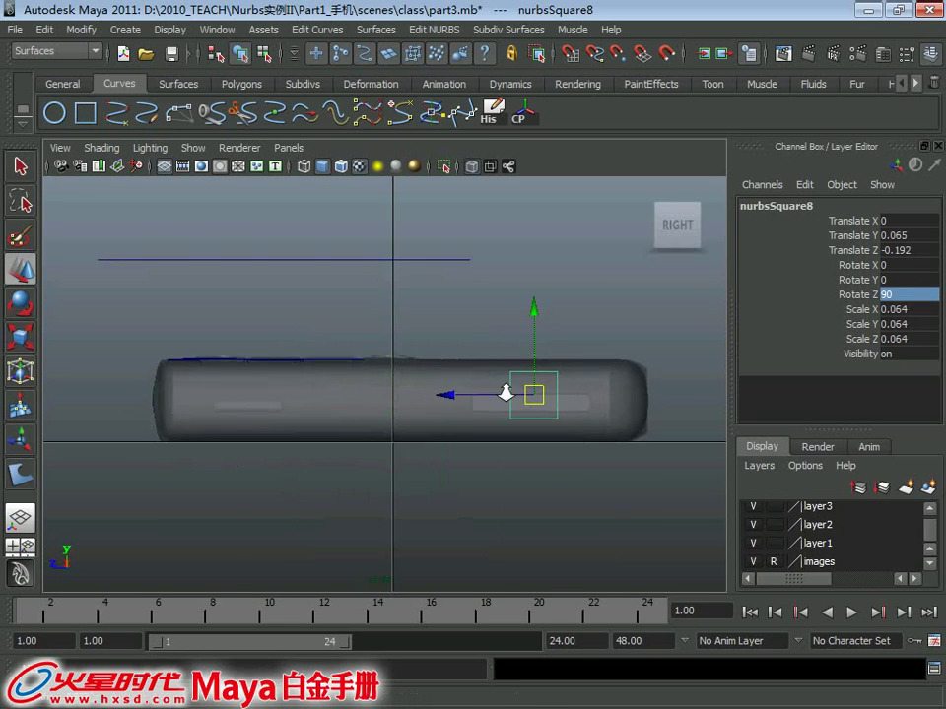
scroll(509, 390, up, 2)
drag(480, 264, 482, 329)
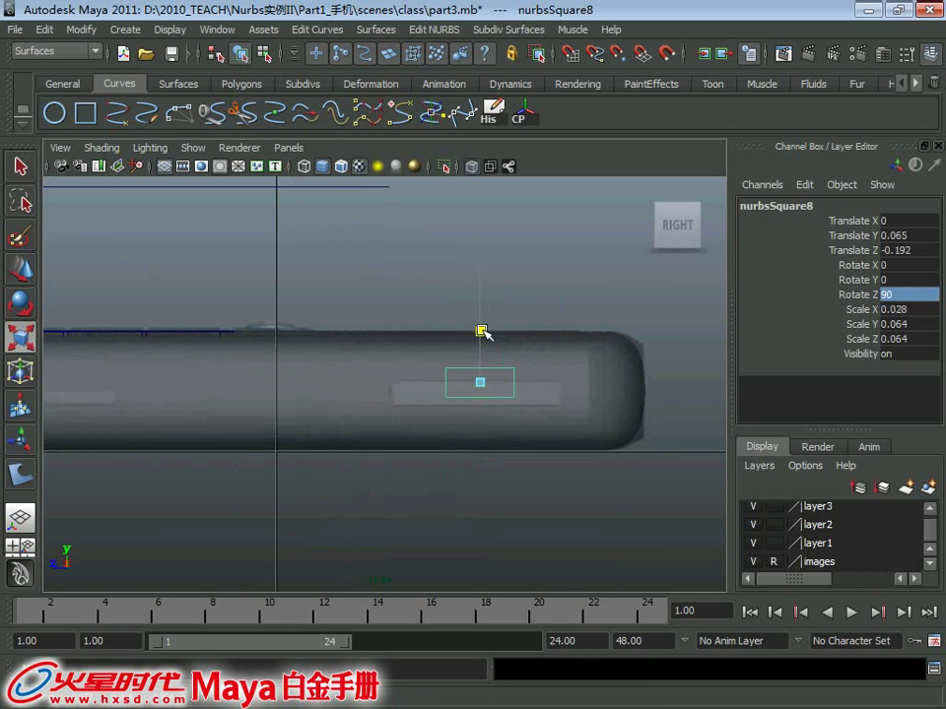
key(w)
drag(480, 382, 478, 392)
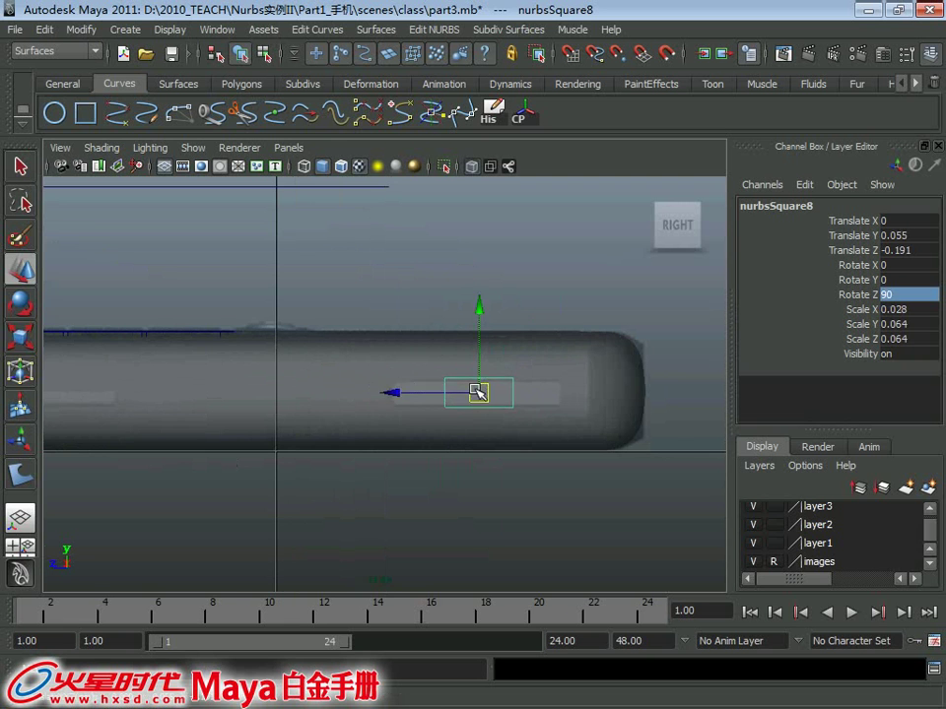
key(r)
drag(361, 393, 165, 416)
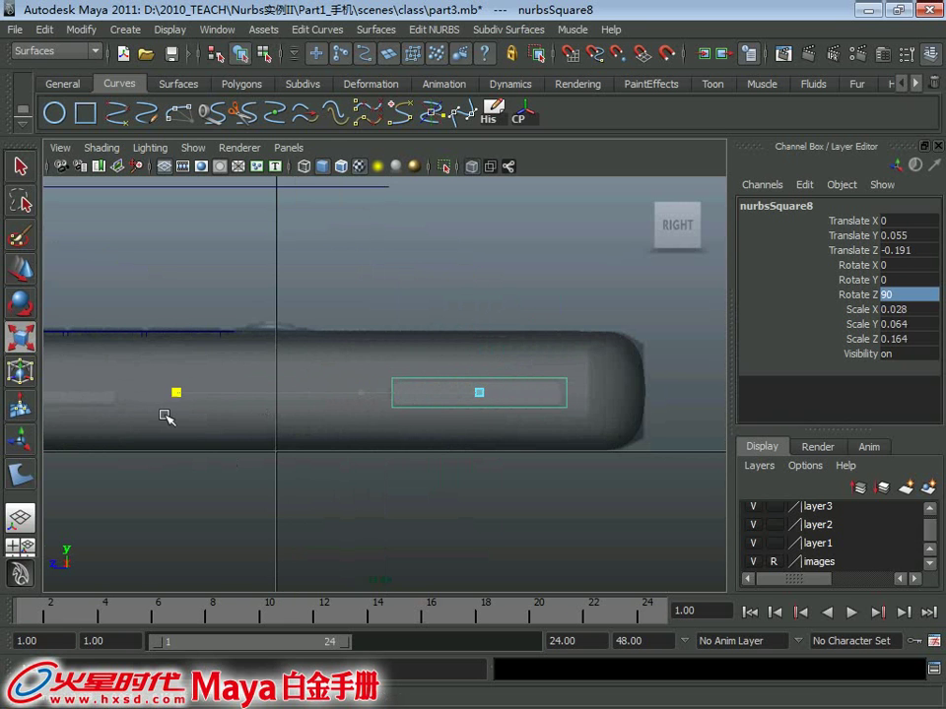
mouse_move(394, 328)
alt+right_down()
mouse_move(416, 331)
mouse_move(449, 380)
alt+right_up()
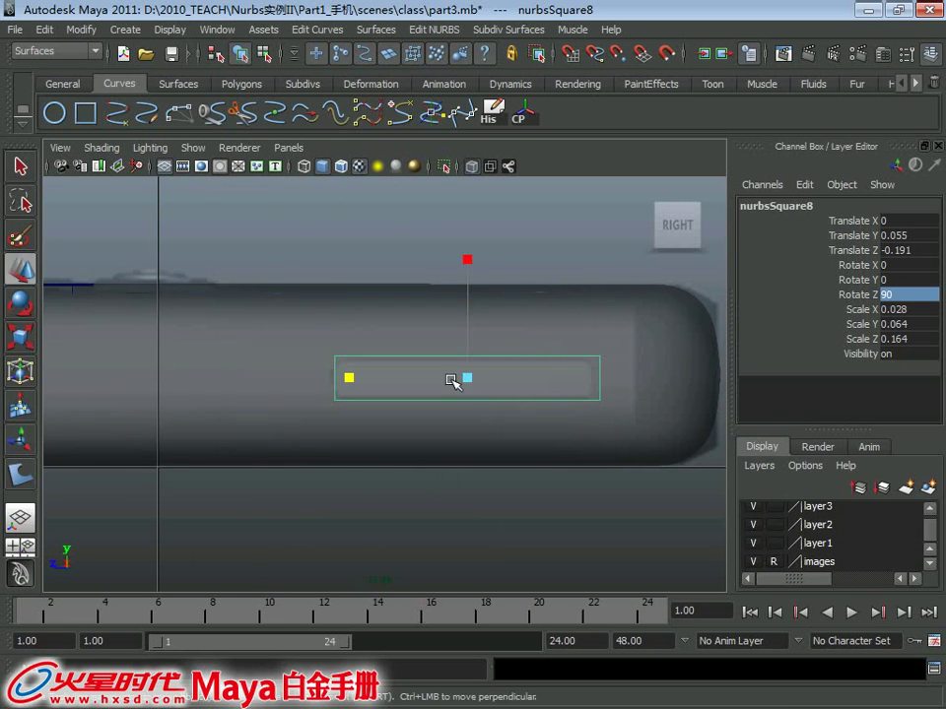
drag(465, 380, 444, 382)
Return to selection mode and frame the view around the slot rectangle
key(w)
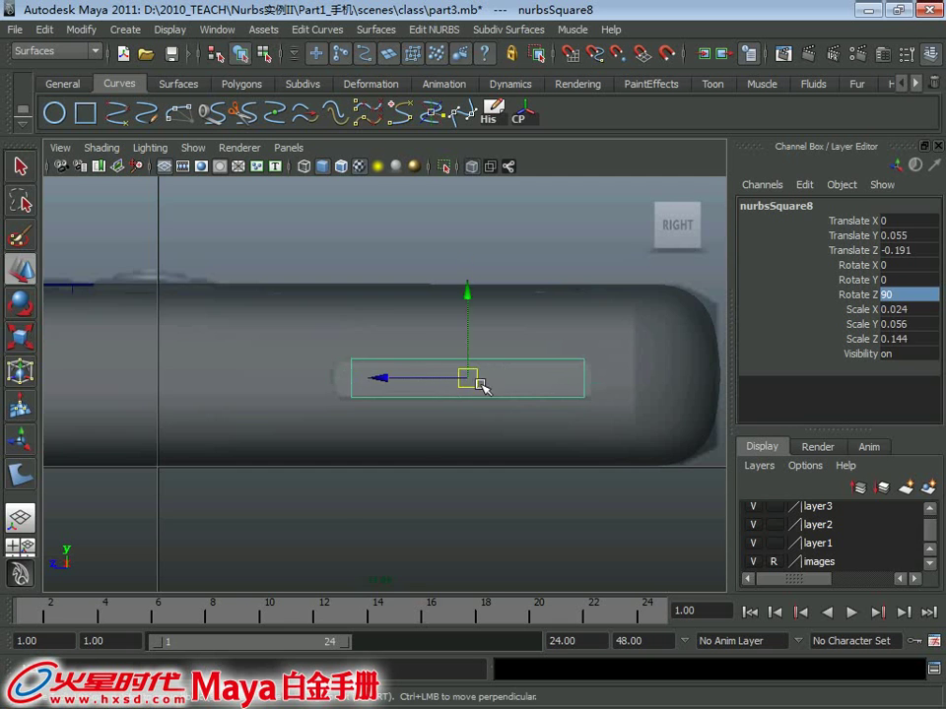
mouse_move(482, 387)
alt+middle_down()
mouse_move(383, 397)
mouse_move(385, 382)
alt+middle_up()
scroll(386, 383, up, 1)
key(q)
click(454, 380)
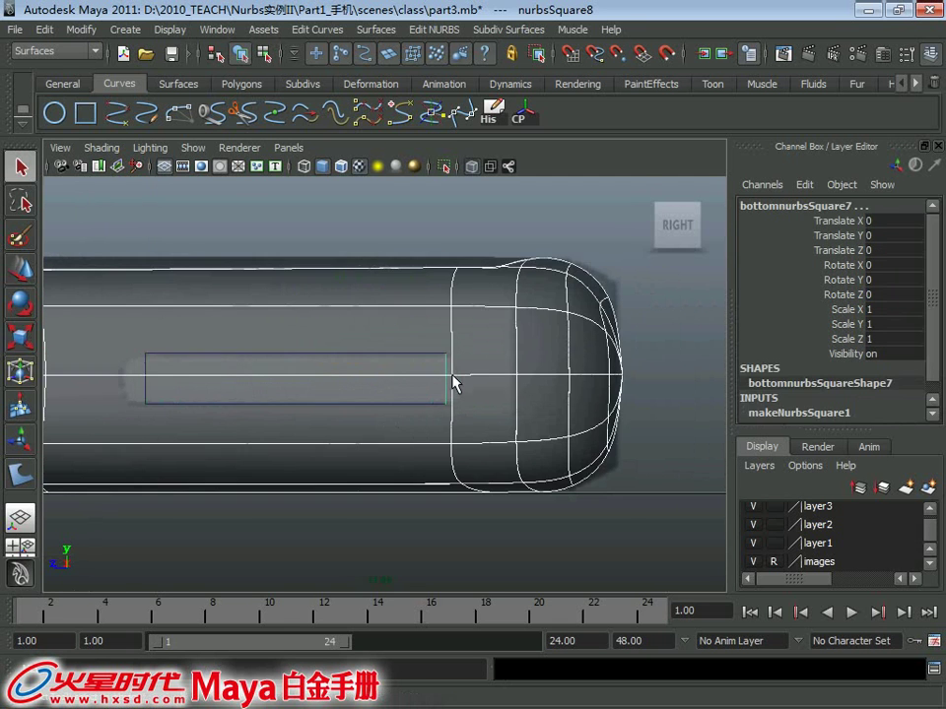
key(ctrl+z)
scroll(571, 291, down, 2)
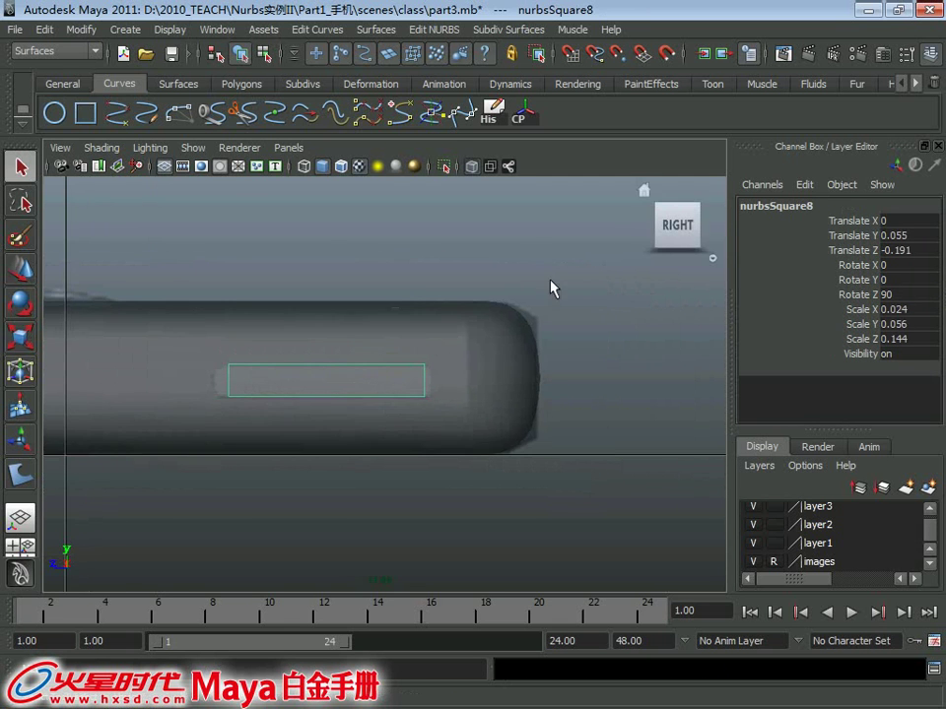
alt+right_drag(355, 321, 408, 359)
Attach the rectangle's side and bottom curves using Blend with blend bias 0.03
click(434, 375)
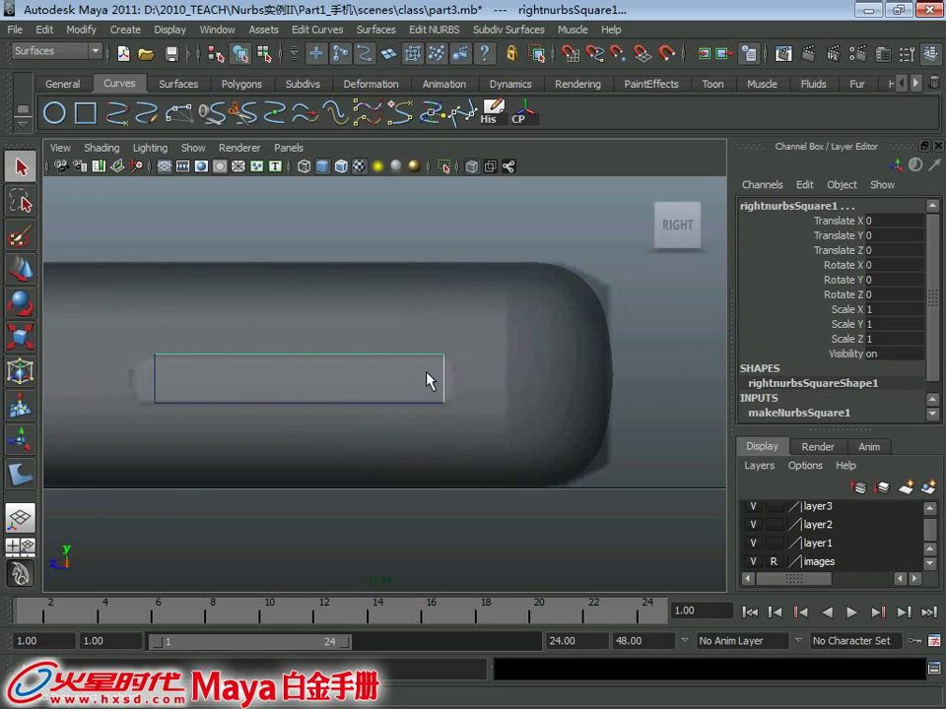
click(431, 401)
click(317, 30)
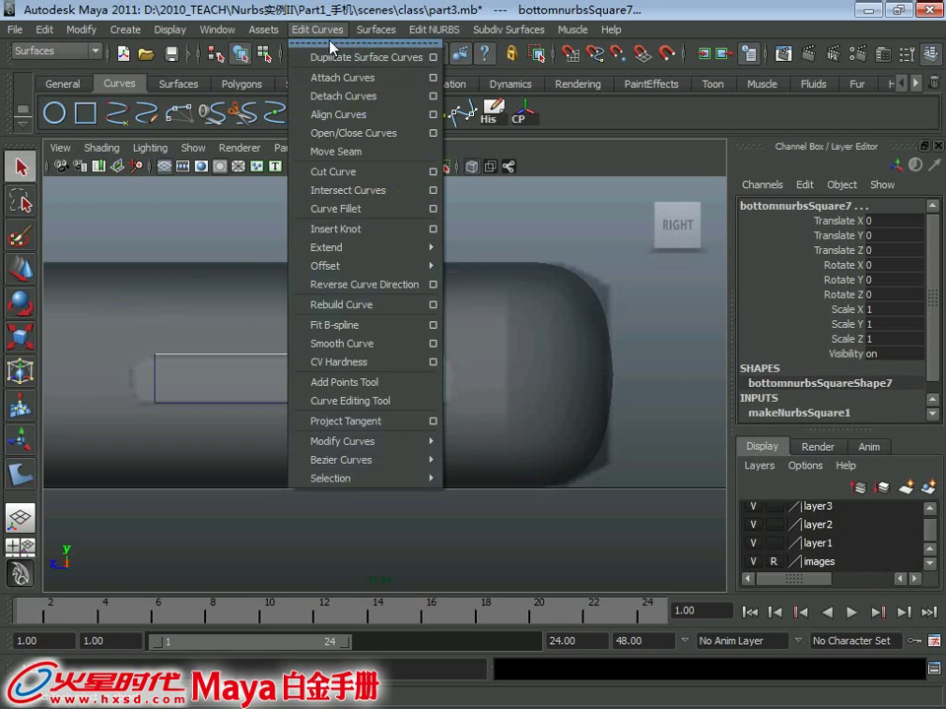
click(433, 77)
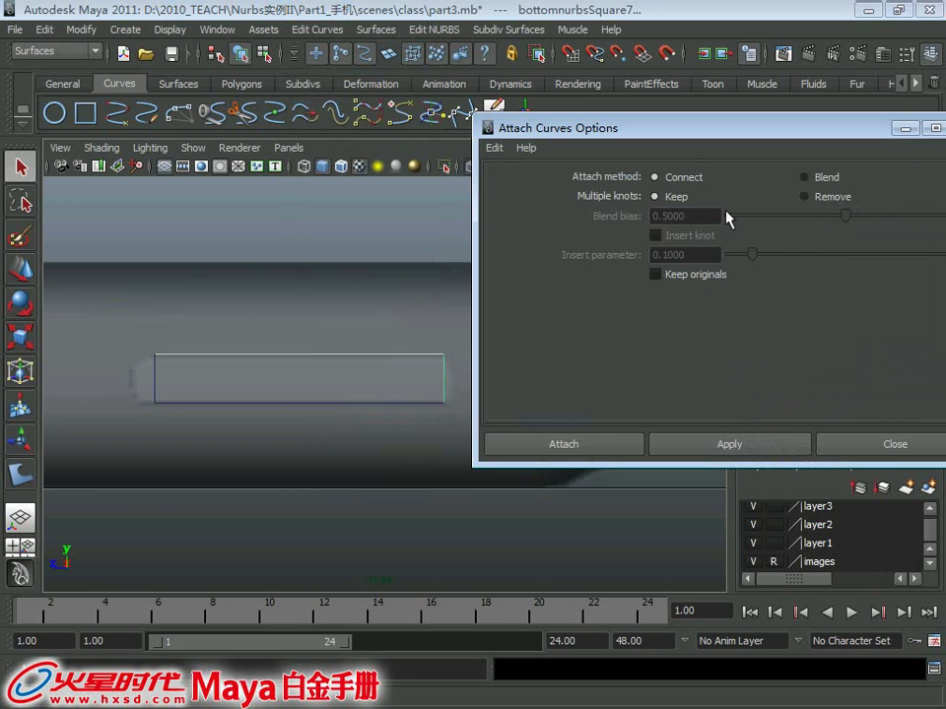
click(824, 183)
click(687, 212)
text(.03)
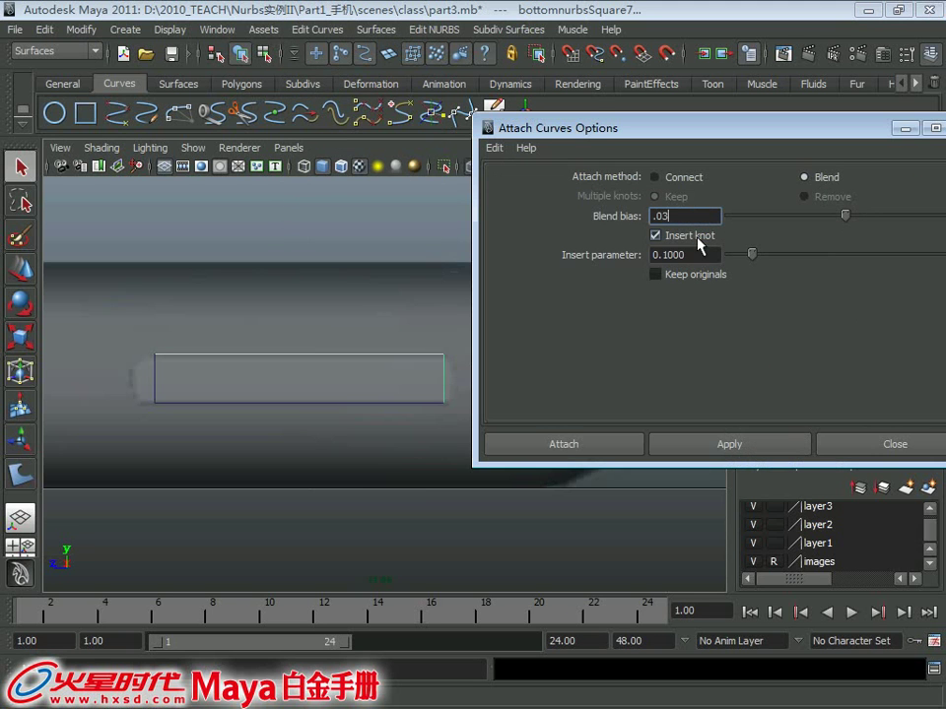
click(707, 258)
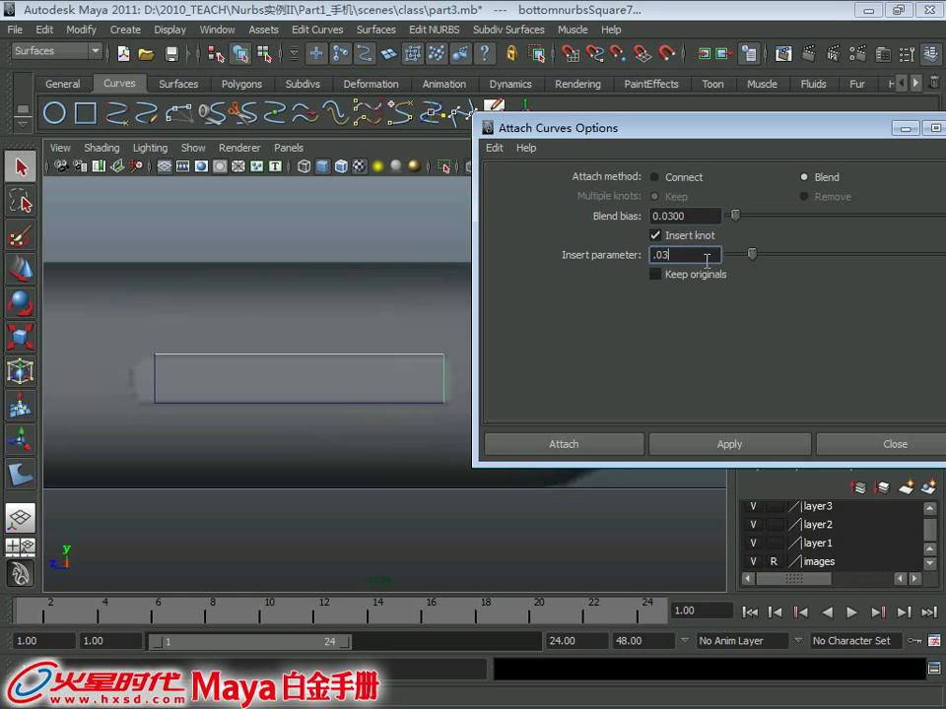
click(730, 445)
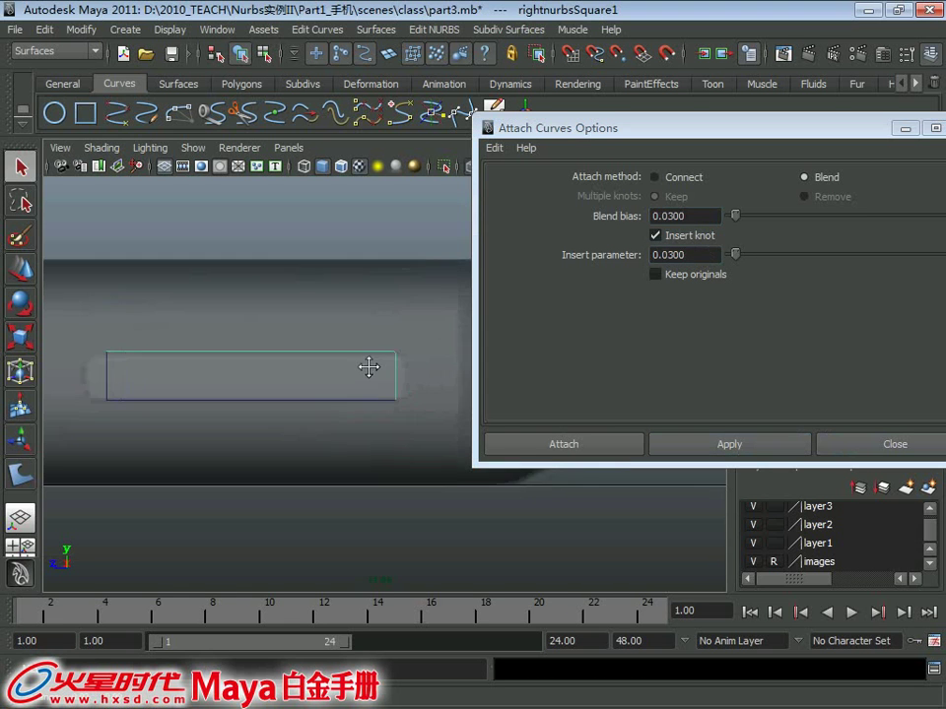
Select the next rectangle curves, undo a repeated attach, and pick curve points for the next join
click(366, 385)
alt+middle_drag(351, 423, 238, 384)
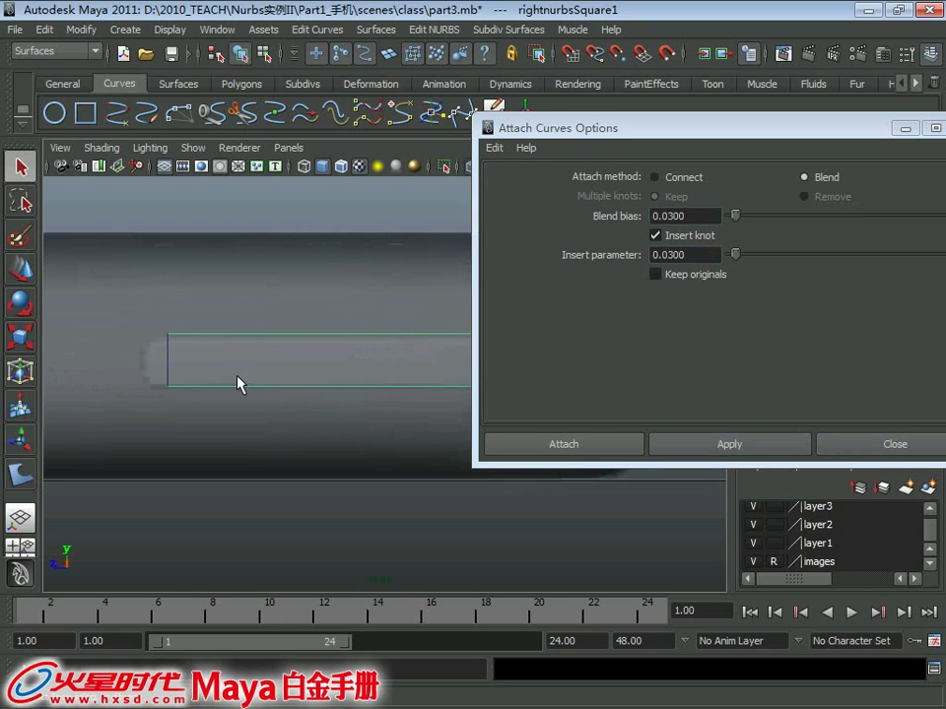
key(g)
key(z)
key(z)
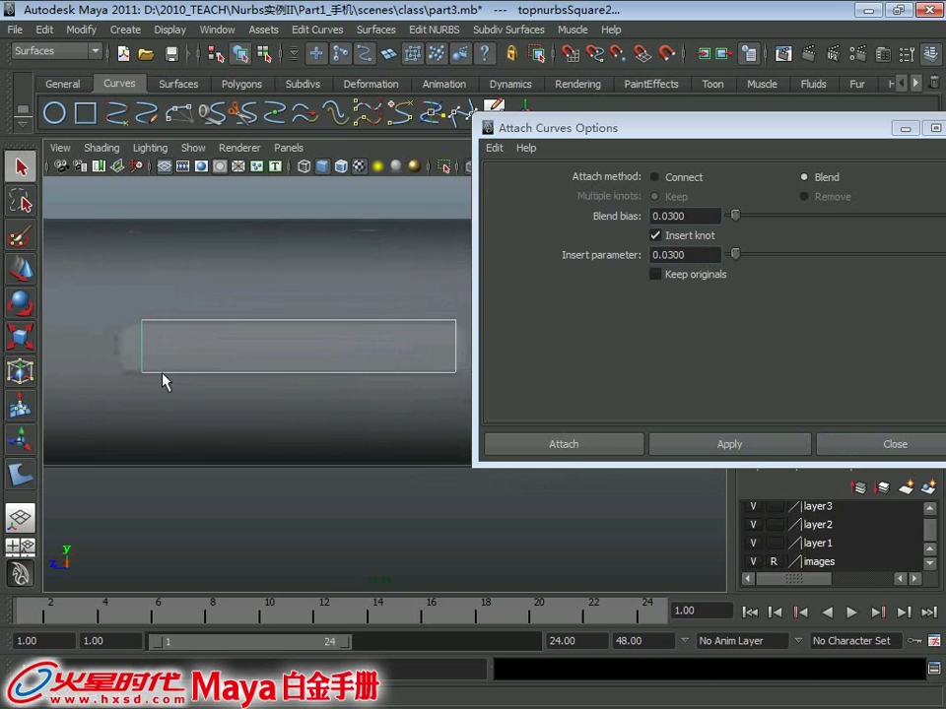
right_click(187, 387)
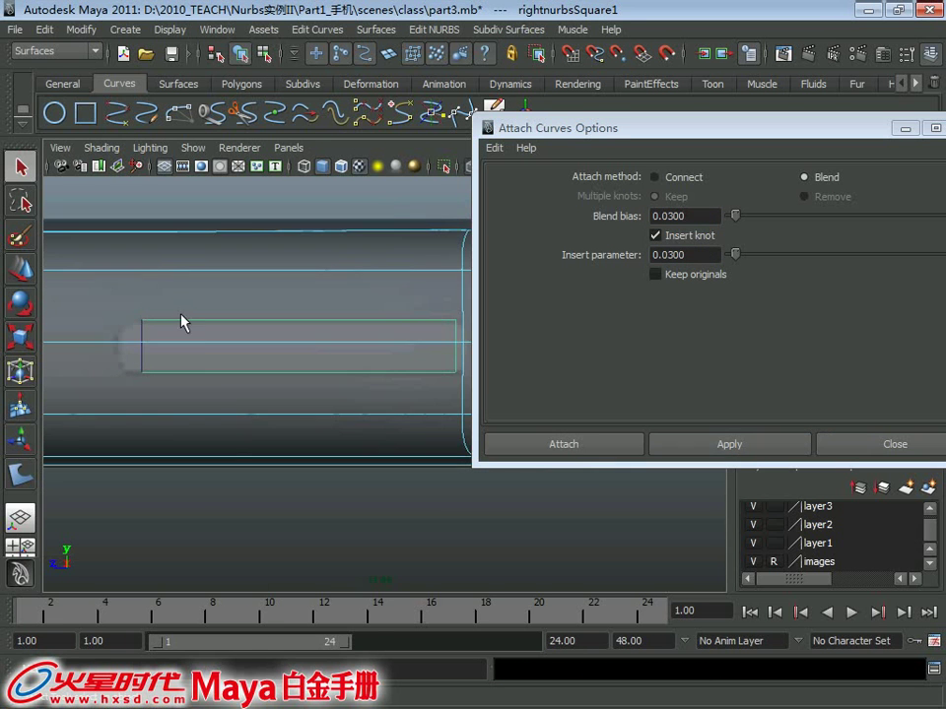
alt+middle_drag(181, 321, 253, 384)
right_drag(306, 358, 307, 325)
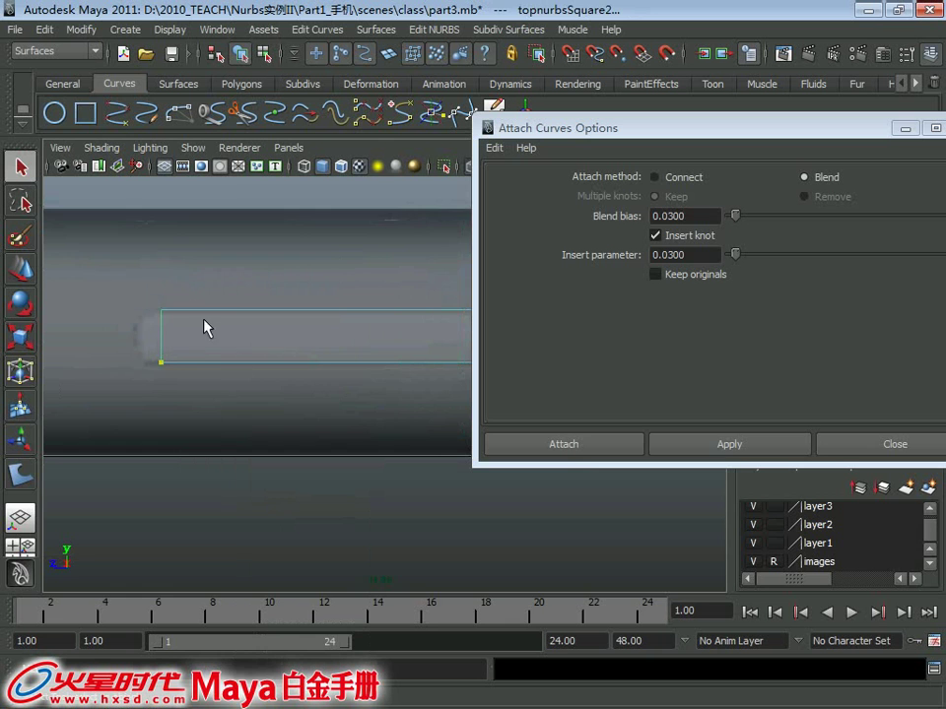
scroll(205, 327, down, 3)
right_click(283, 360)
right_drag(264, 419, 266, 334)
alt+middle_drag(266, 334, 266, 458)
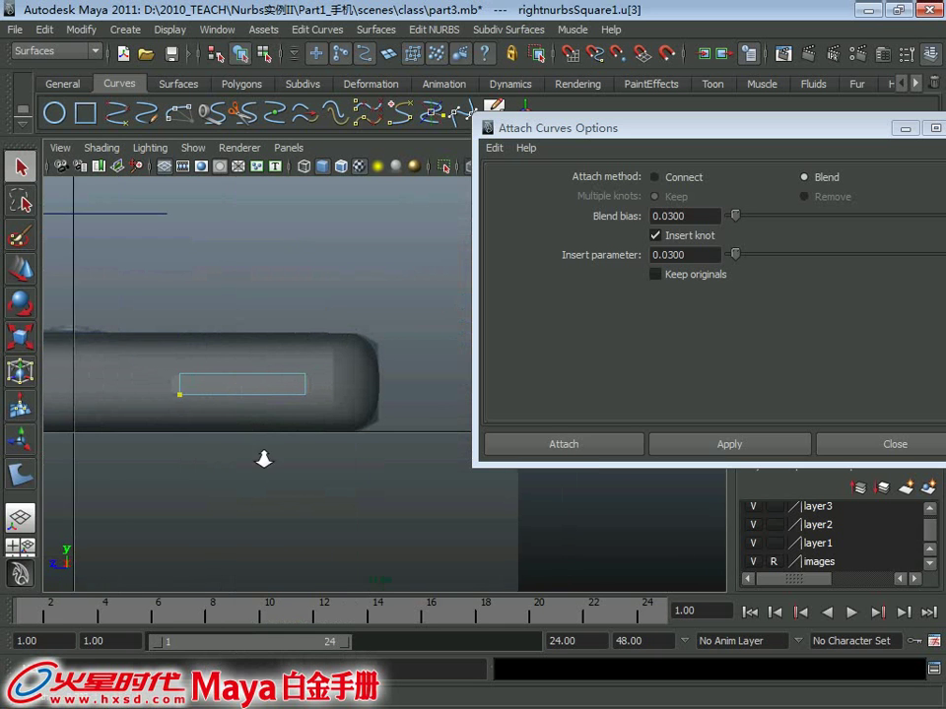
shift+click(216, 373)
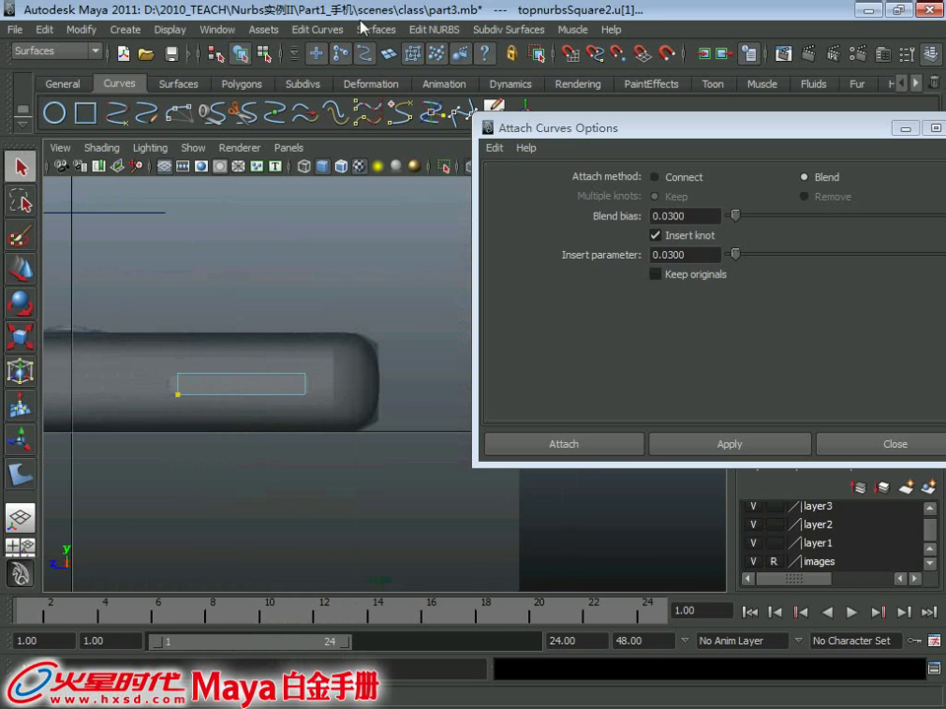
click(259, 28)
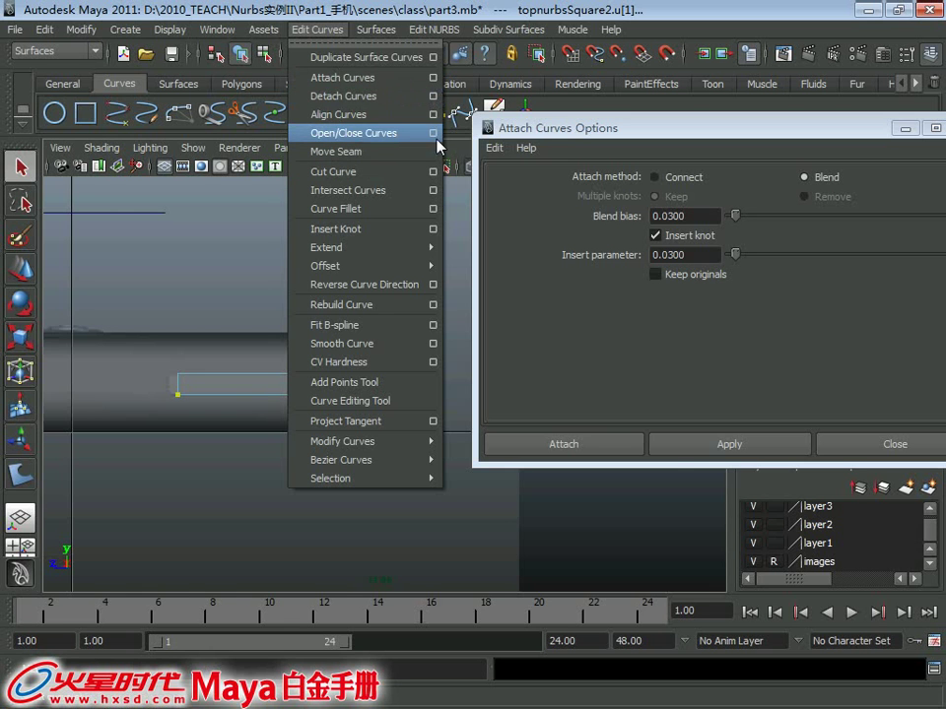
Attach the right and top curves and close the joined curve into a single loop
click(708, 443)
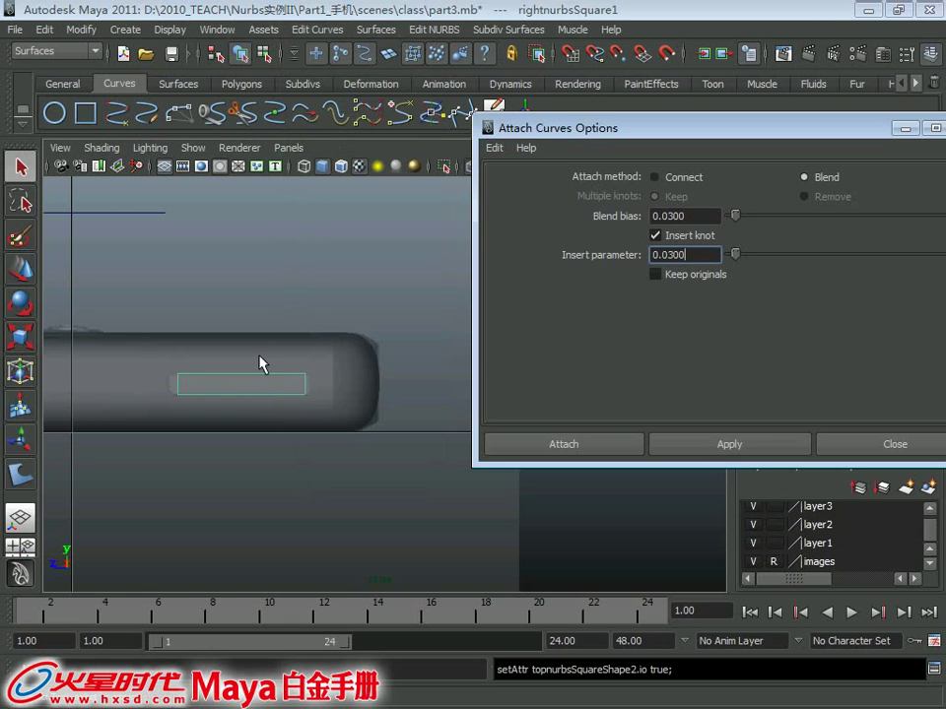
click(897, 446)
scroll(321, 382, up, 3)
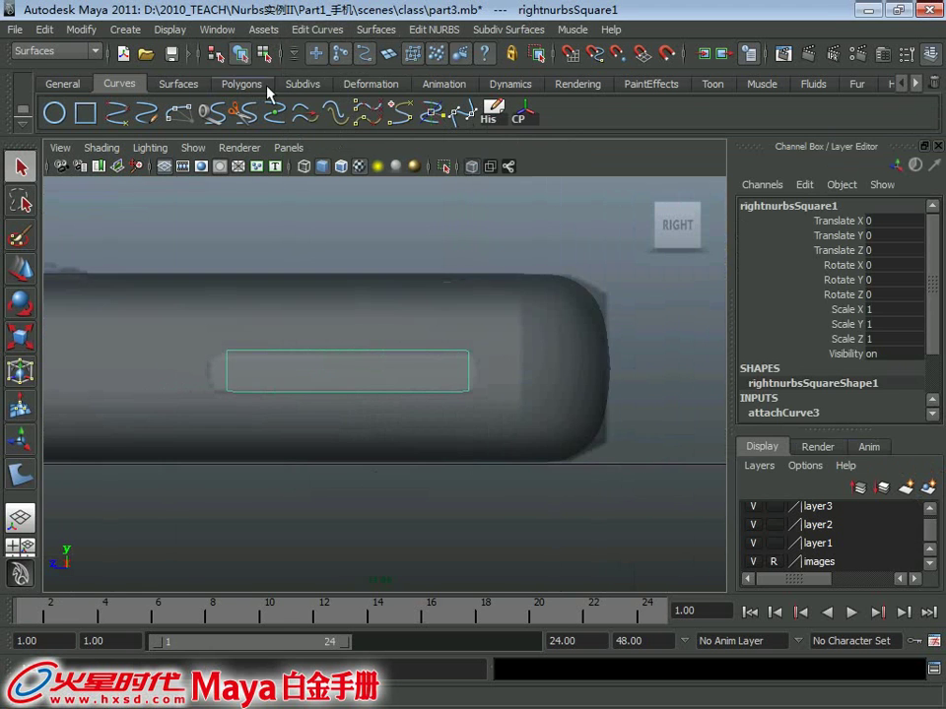
click(293, 32)
click(394, 133)
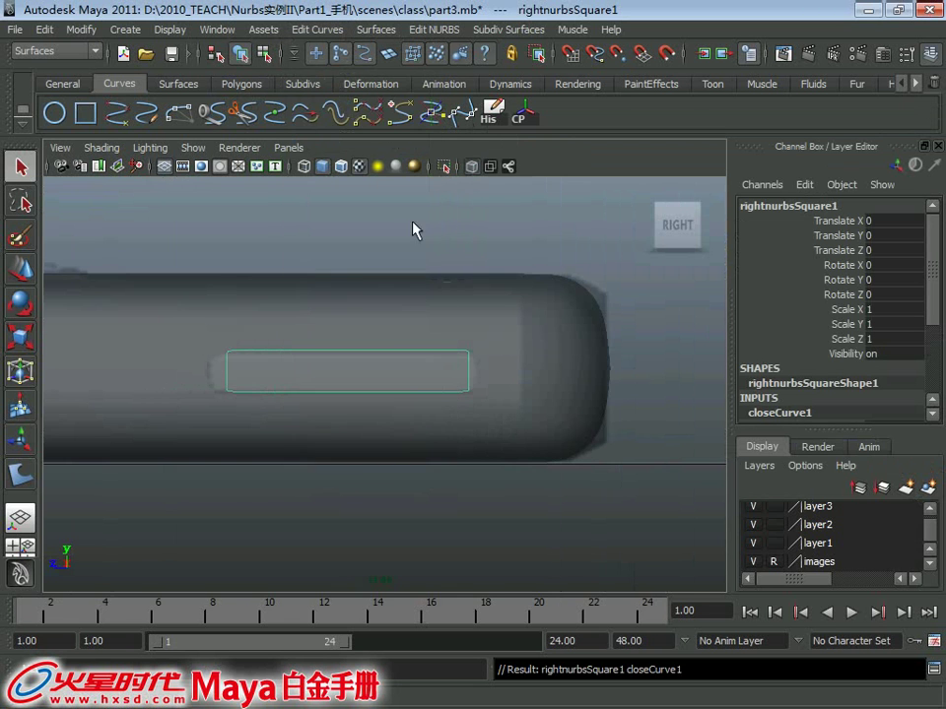
Frame the curve with its control vertices shown and move the left vertex outward
alt+middle_drag(281, 296, 343, 271)
right_drag(318, 279, 248, 281)
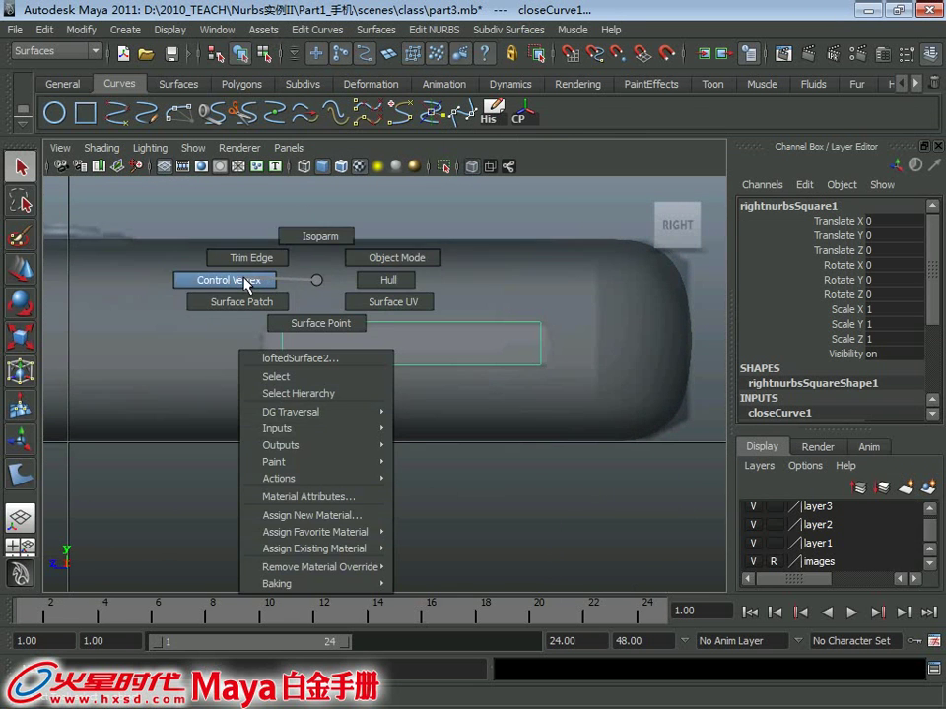
scroll(366, 287, down, 5)
scroll(443, 287, down, 3)
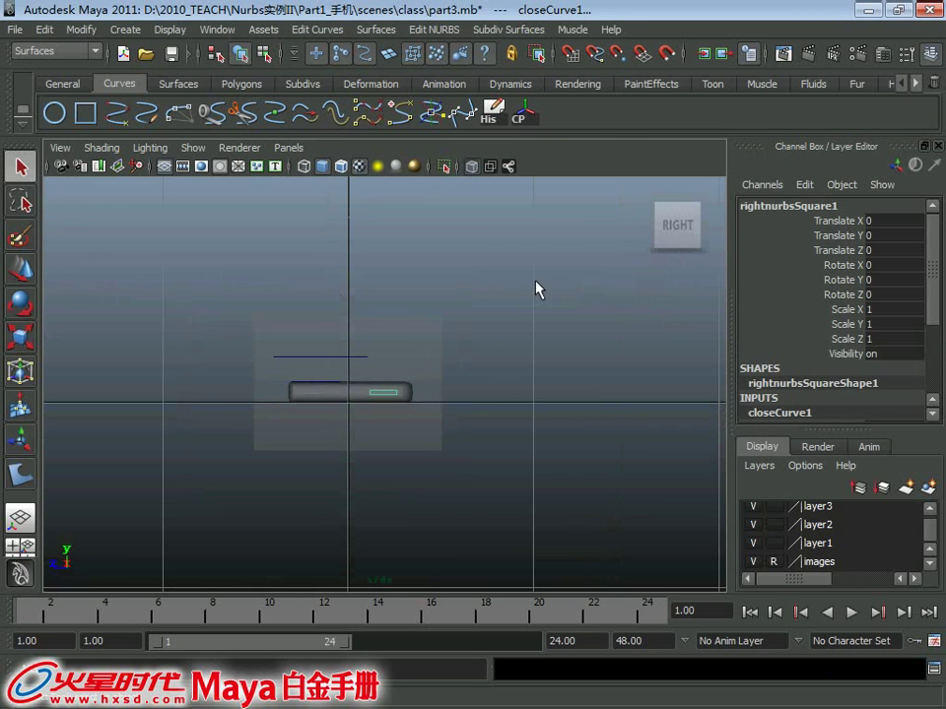
key(F8)
key(f)
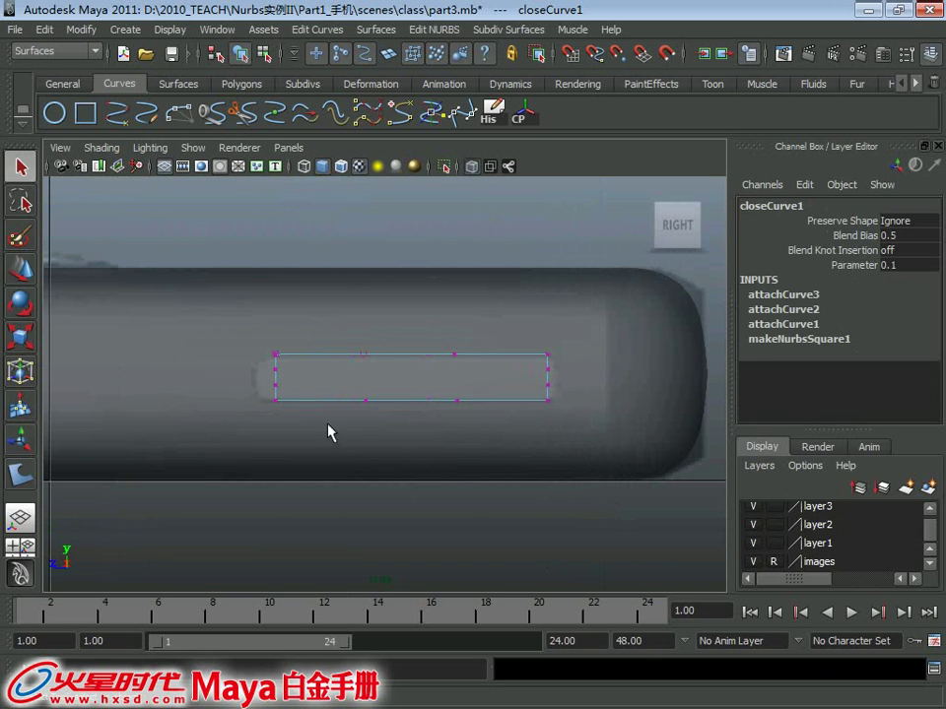
click(275, 378)
key(w)
middle_drag(337, 379, 276, 383)
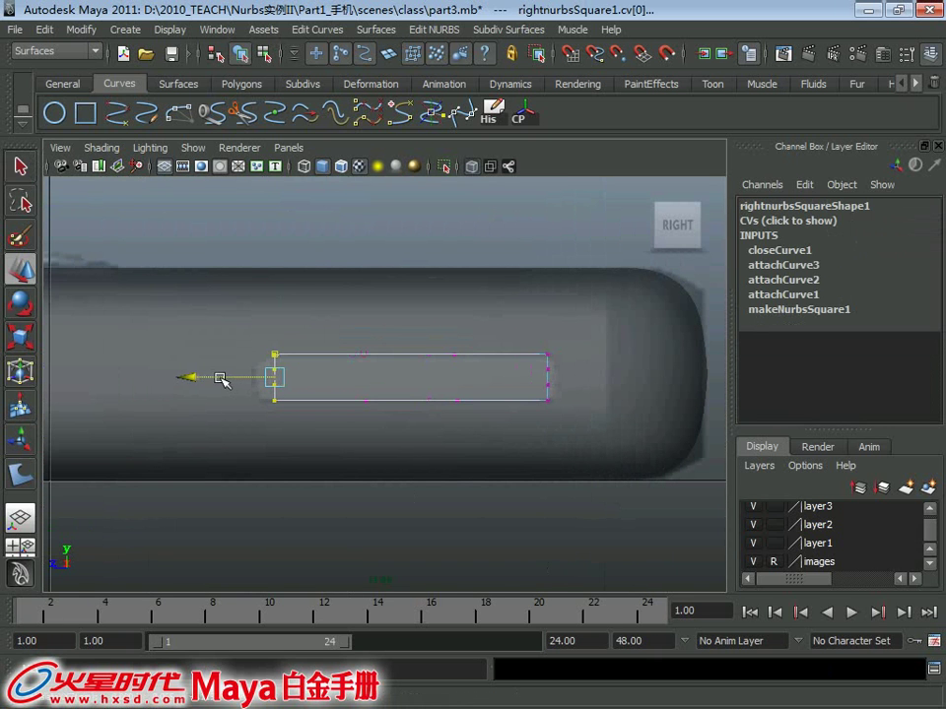
key(q)
Drag the end vertex pairs inward to shorten the curve into a slot outline
drag(237, 397, 294, 363)
key(w)
mouse_move(222, 377)
mouse_down()
mouse_move(185, 381)
mouse_move(204, 381)
mouse_up()
drag(281, 364, 255, 439)
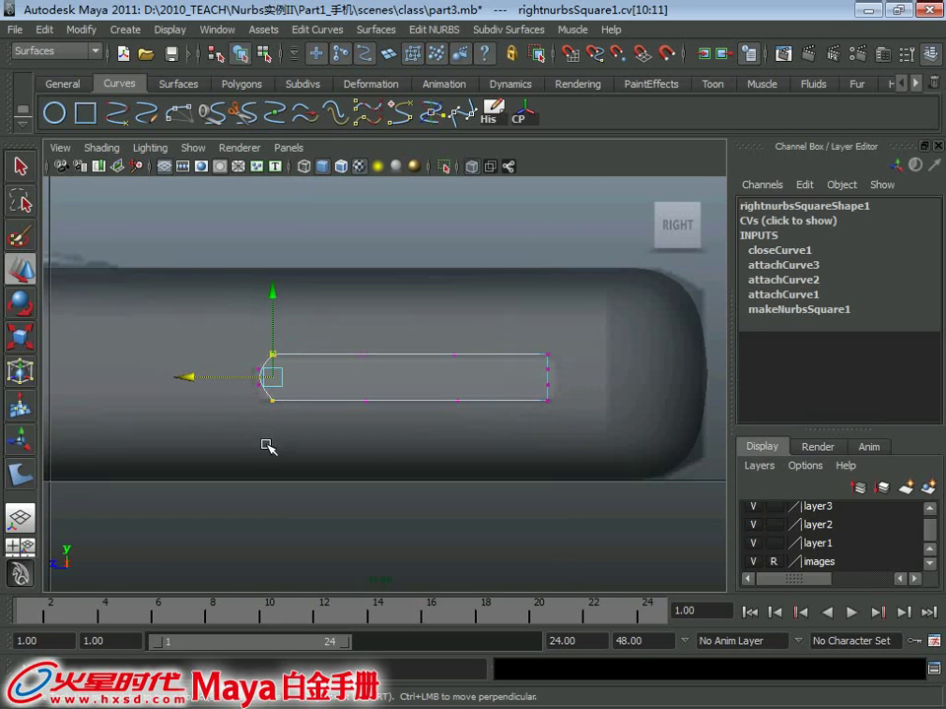
alt+middle_drag(204, 380, 190, 366)
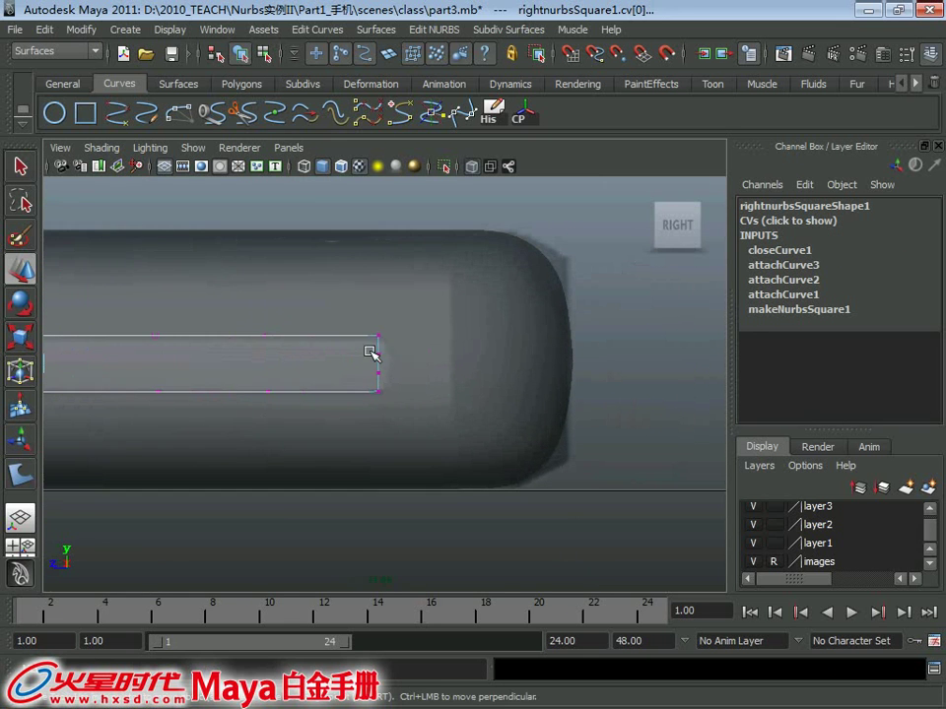
drag(371, 347, 442, 374)
drag(348, 363, 302, 365)
scroll(306, 363, down, 4)
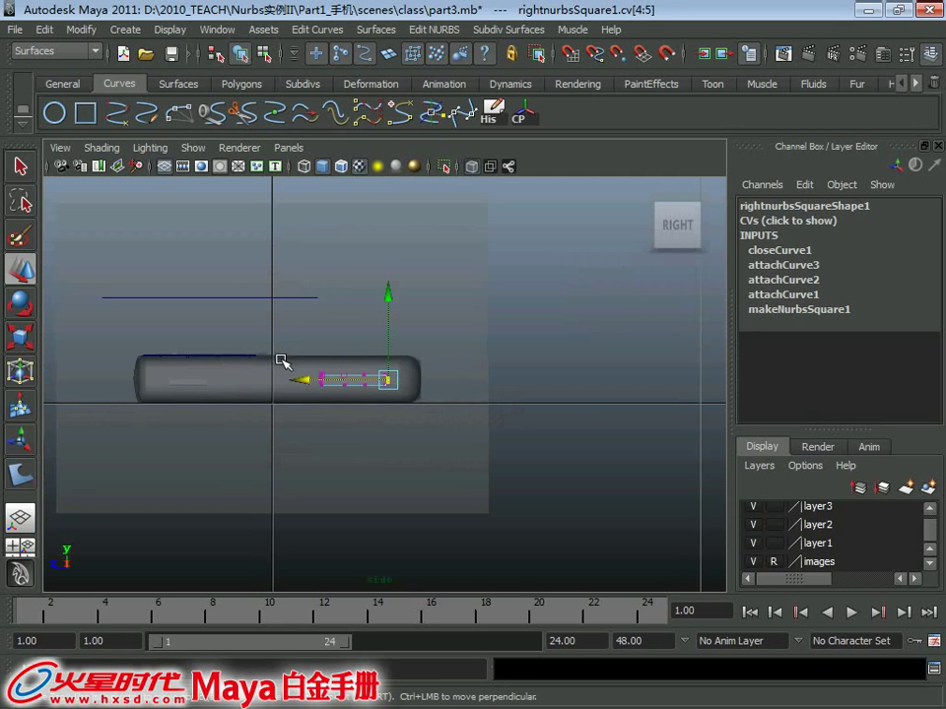
Return to object mode and recentre the phone body in the side view
key(F8)
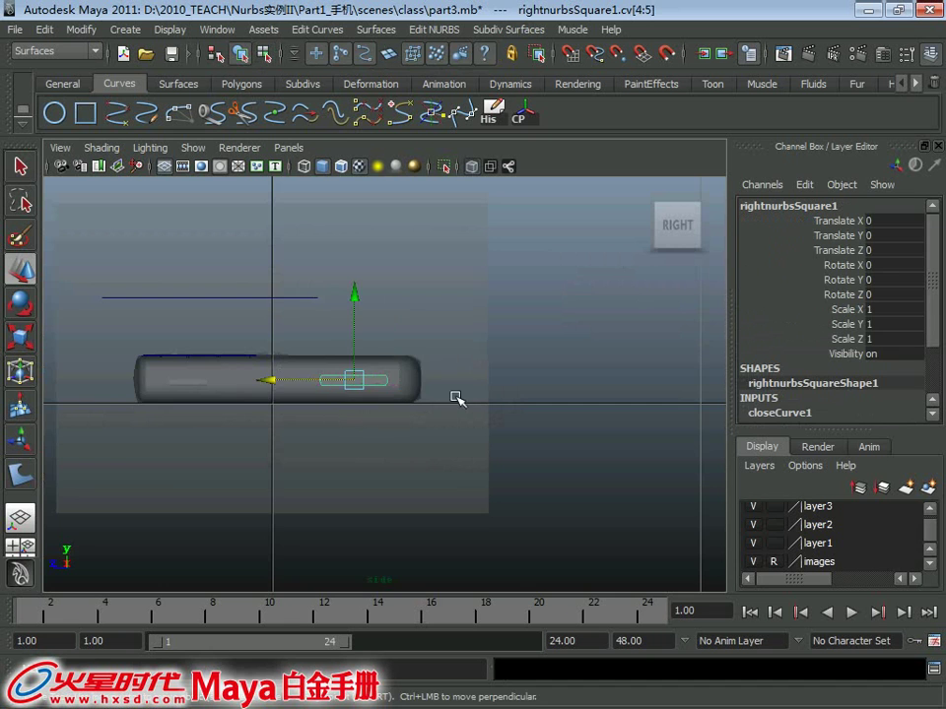
scroll(380, 348, up, 1)
scroll(437, 350, up, 3)
alt+middle_drag(436, 350, 237, 387)
key(q)
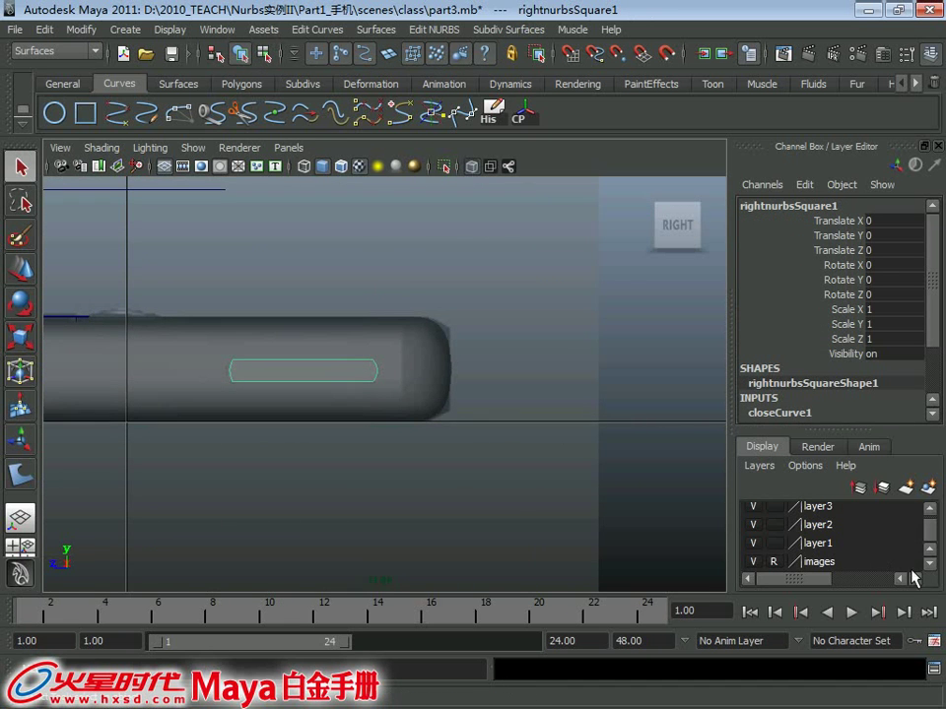
Create a new display layer and project the slot curve onto the phone body surface
click(906, 486)
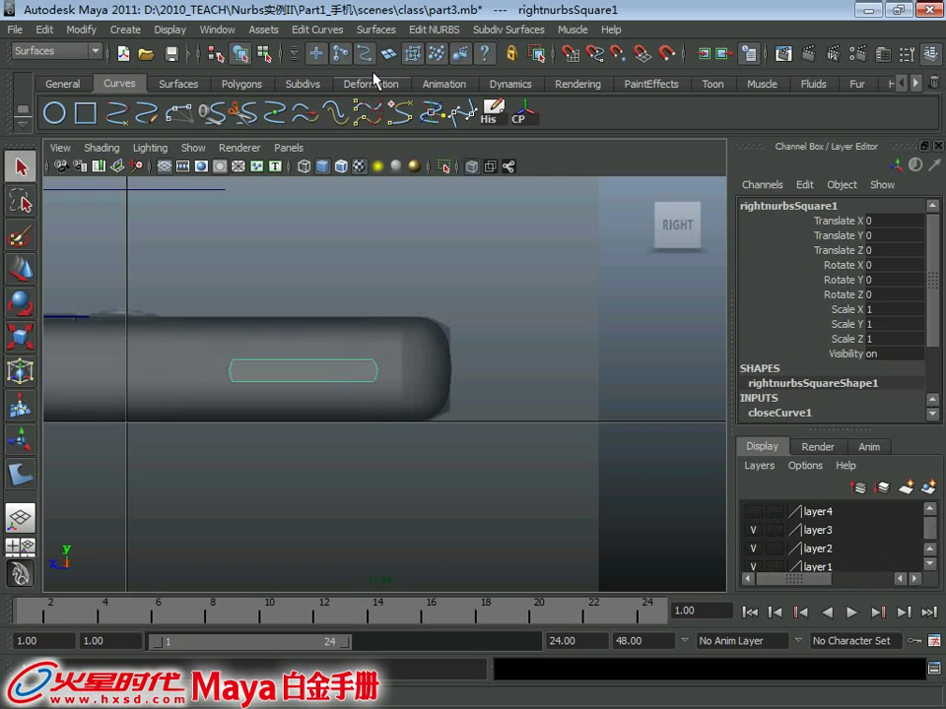
click(290, 353)
alt+middle_drag(301, 401, 422, 384)
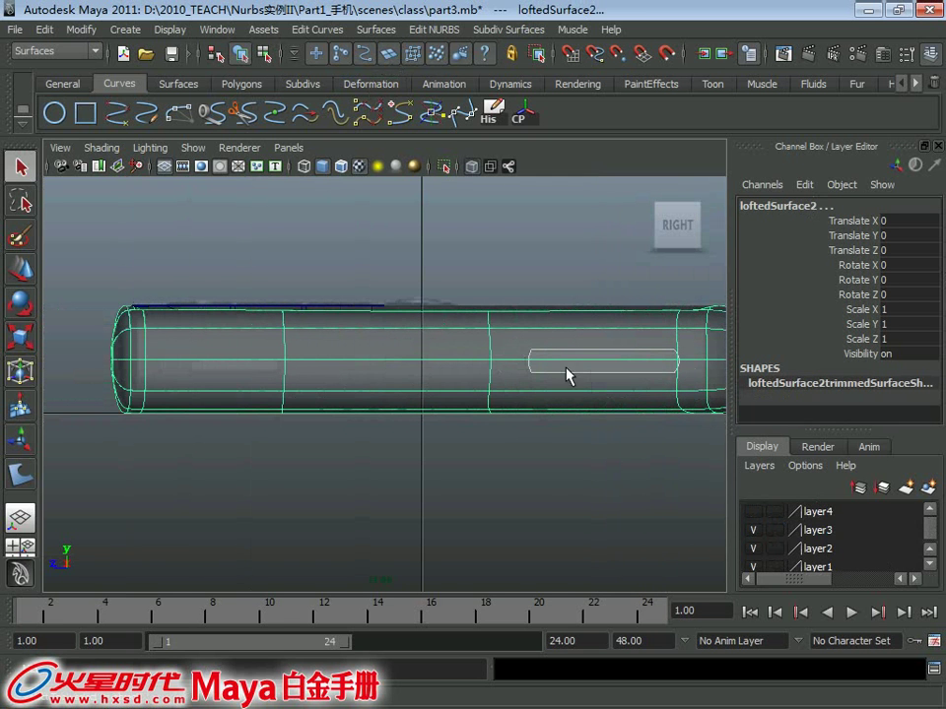
alt+middle_drag(544, 351, 396, 334)
click(399, 32)
mouse_move(434, 29)
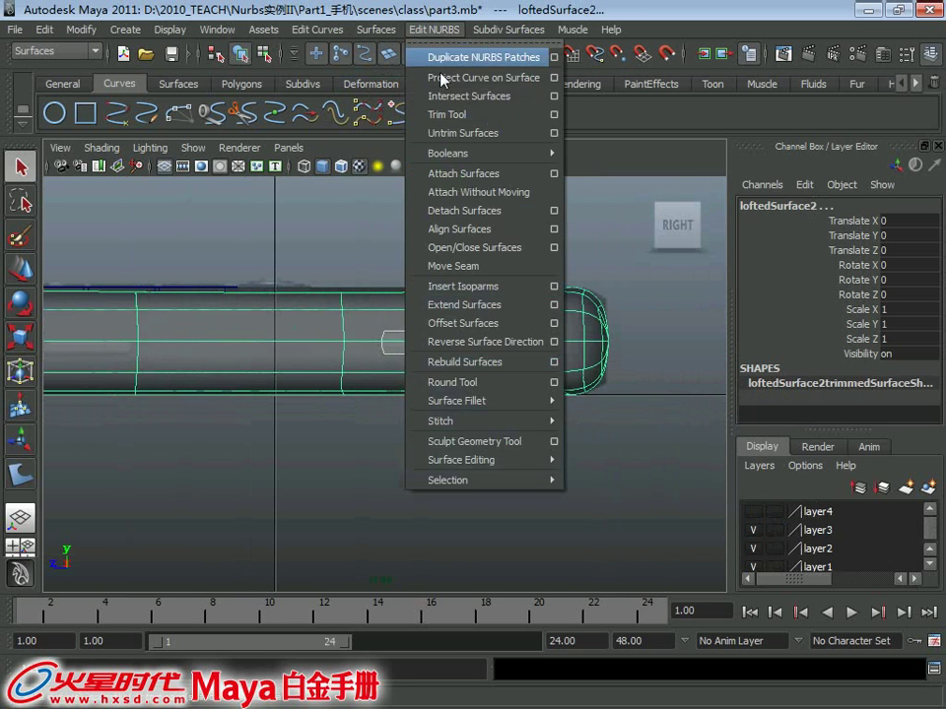
click(443, 76)
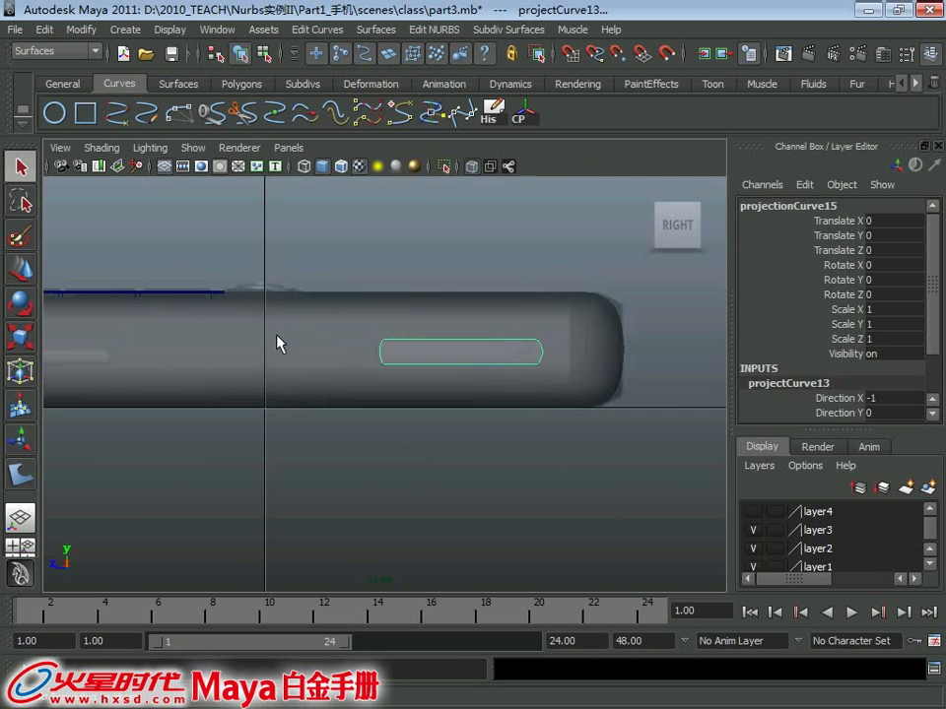
Inspect the projected slot curve in wireframe from several angles, ending in the four-view layout
mouse_move(549, 289)
alt+mouse_down()
mouse_move(573, 329)
mouse_move(516, 250)
mouse_move(264, 302)
mouse_move(482, 363)
alt+mouse_up()
click(541, 410)
mouse_move(541, 410)
alt+mouse_down()
mouse_move(533, 398)
mouse_move(201, 368)
mouse_move(159, 375)
alt+mouse_up()
click(533, 397)
key(4)
mouse_move(279, 421)
alt+mouse_down()
mouse_move(387, 338)
mouse_move(363, 358)
mouse_move(545, 390)
alt+mouse_up()
key(space)
key(space)
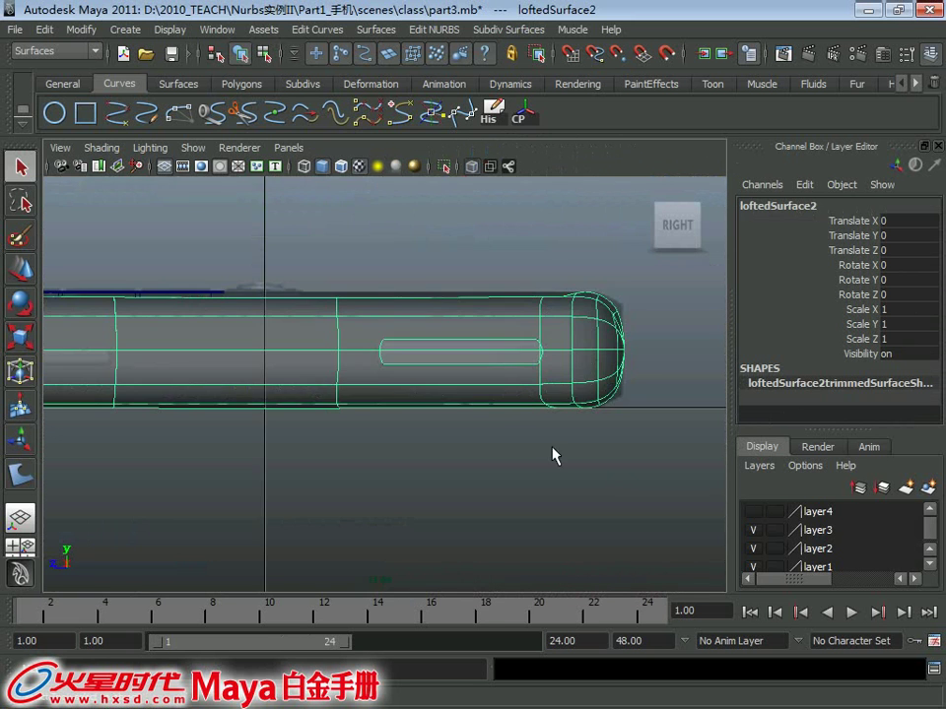
mouse_move(553, 451)
alt+middle_down()
mouse_move(519, 394)
mouse_move(333, 362)
mouse_move(361, 364)
mouse_move(312, 372)
alt+middle_up()
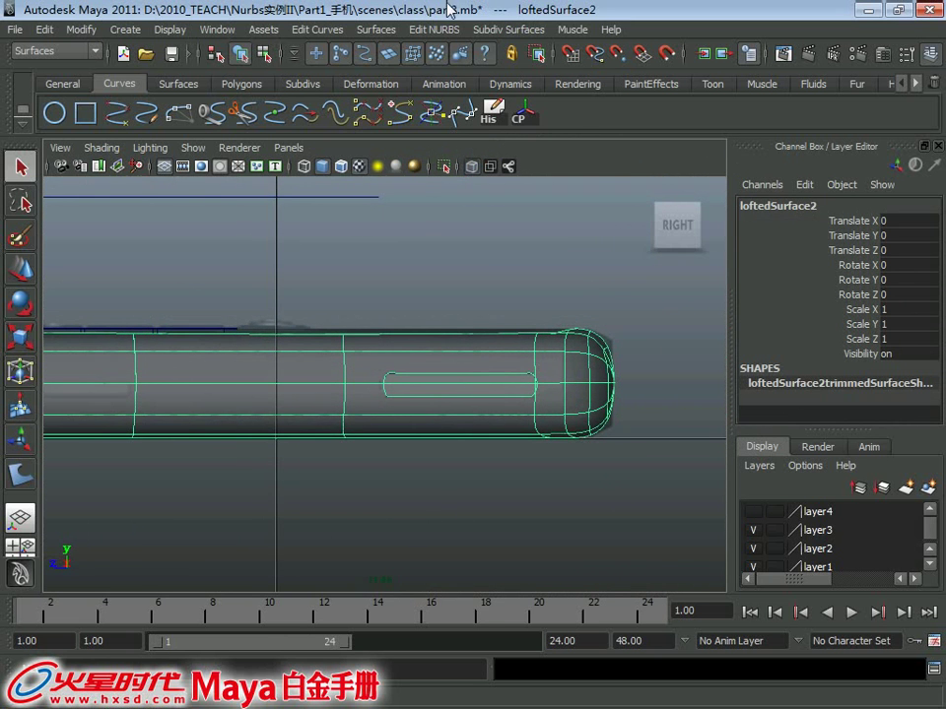
Try sliding the projected and original slot curves toward the other end, undoing both moves
click(494, 374)
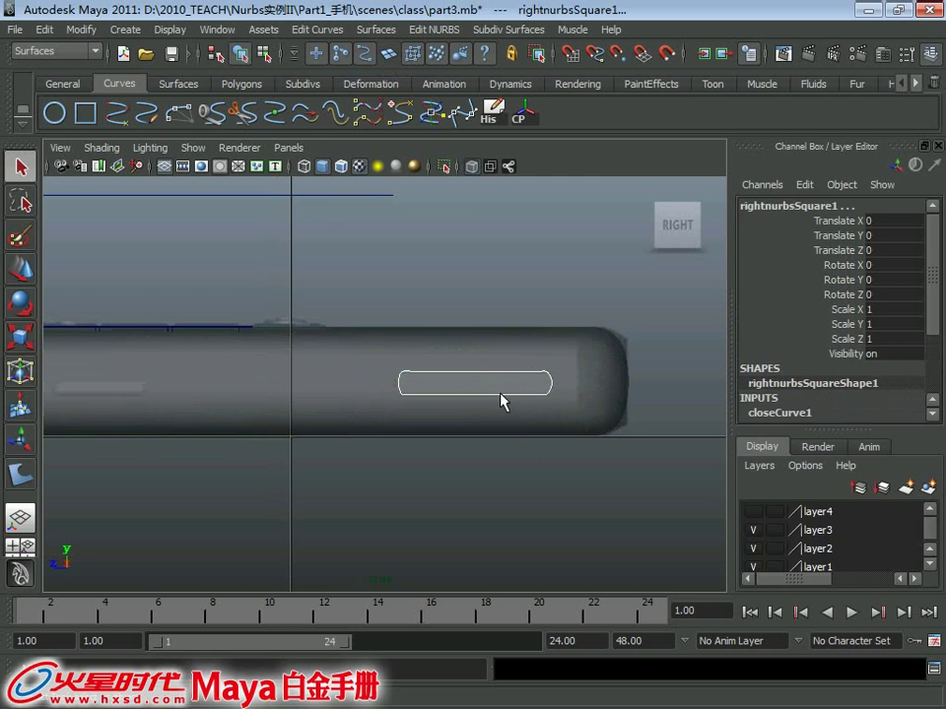
click(545, 377)
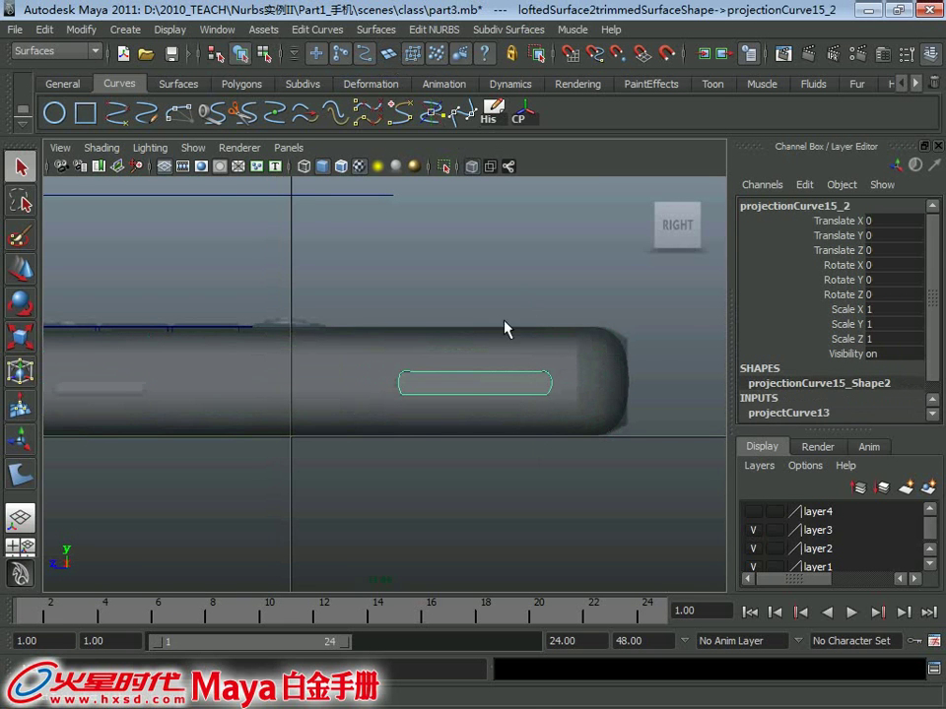
alt+middle_drag(505, 328, 538, 318)
key(w)
drag(445, 375, 119, 397)
key(ctrl+z)
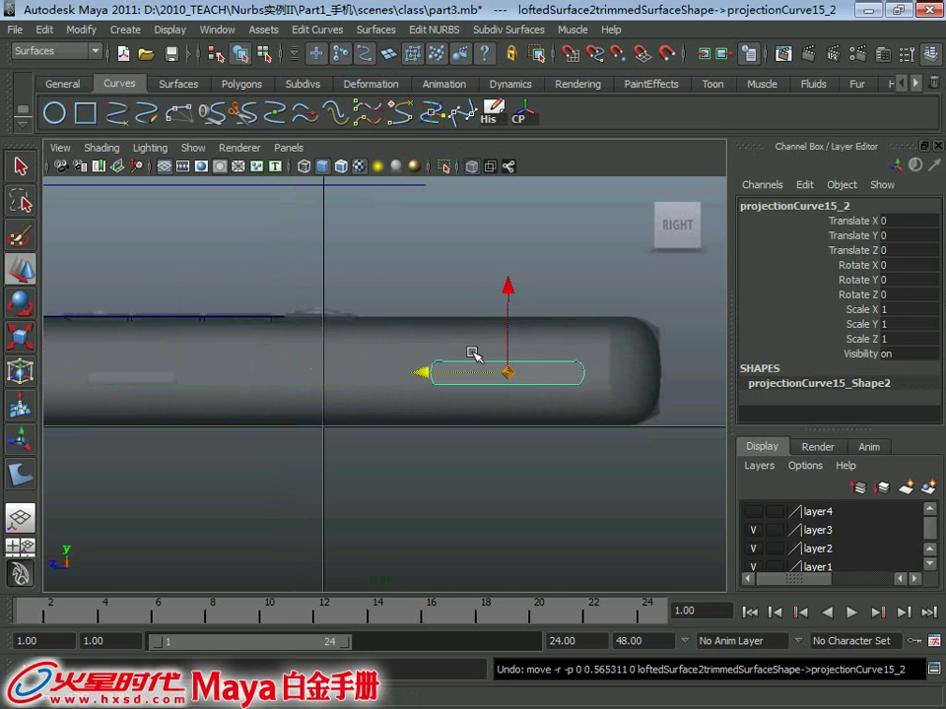
click(477, 362)
drag(422, 375, 148, 371)
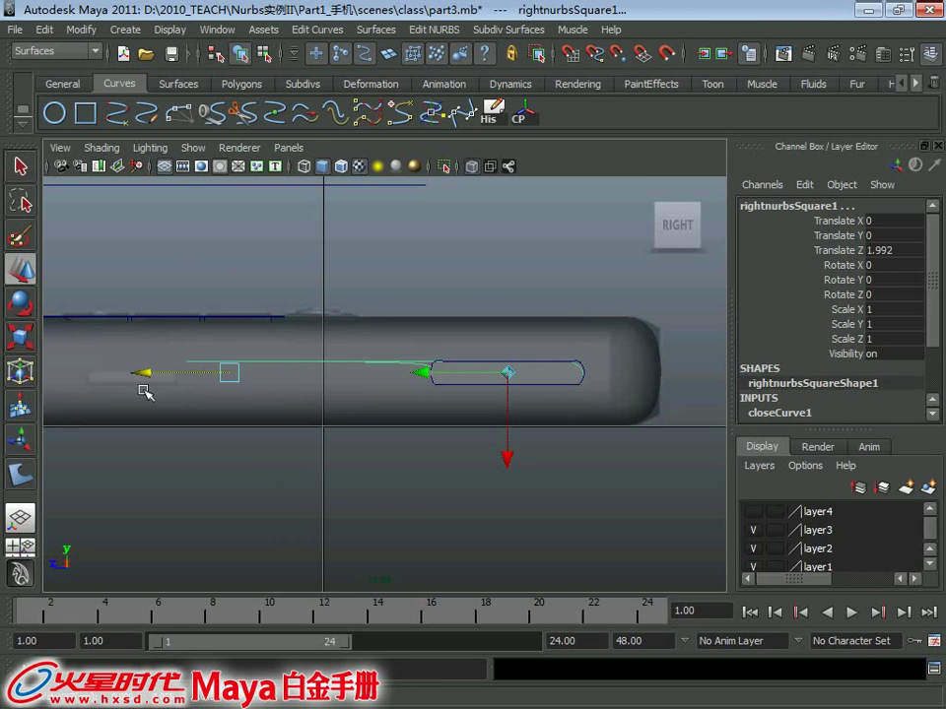
key(ctrl+z)
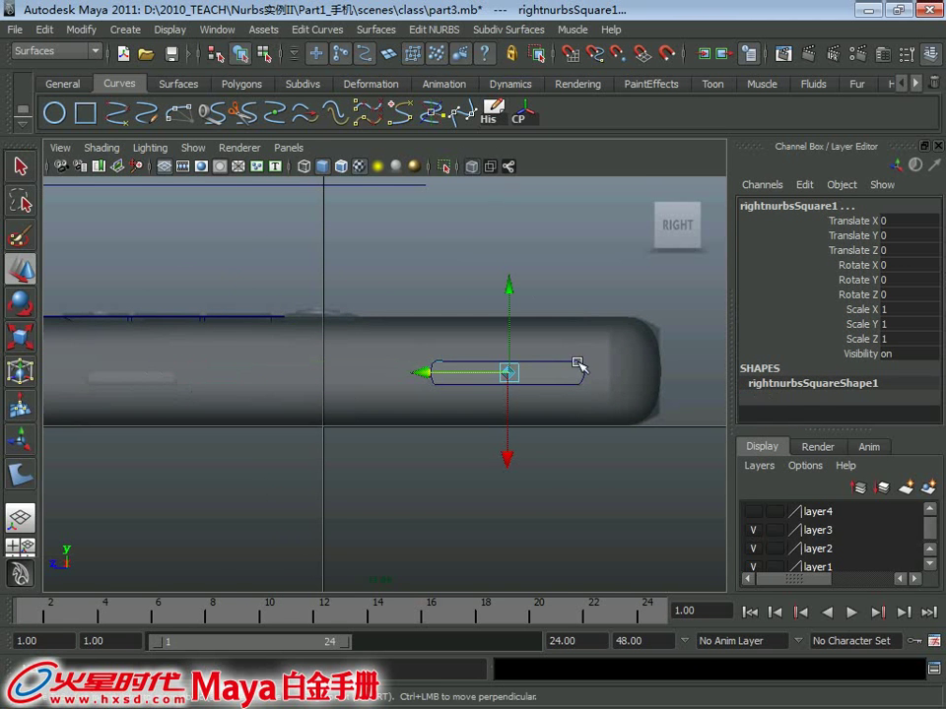
Make NURBS curves visible in the perspective view and inspect the phone shaded and in wireframe
key(space)
key(space)
key(q)
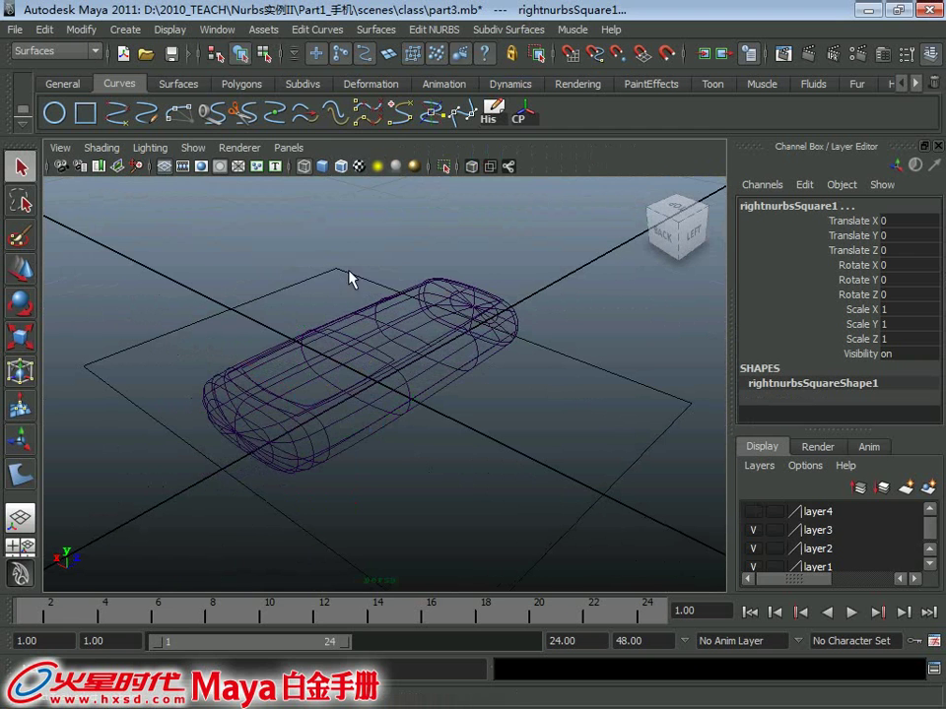
click(206, 153)
click(233, 139)
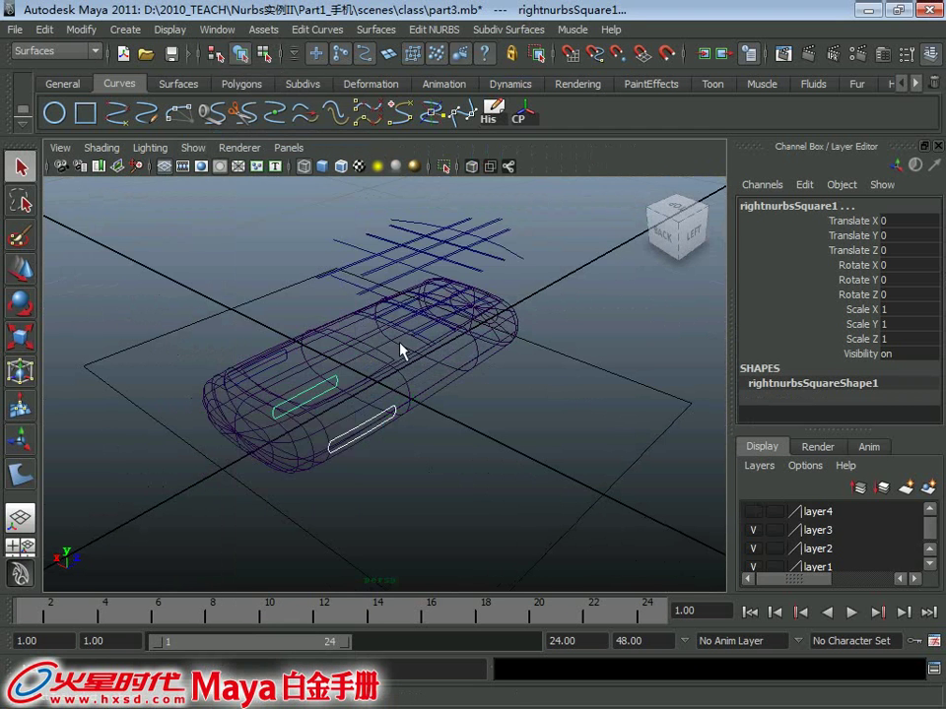
key(5)
mouse_move(409, 376)
alt+mouse_down()
mouse_move(390, 327)
mouse_move(591, 327)
mouse_move(566, 353)
mouse_move(486, 363)
alt+mouse_up()
key(4)
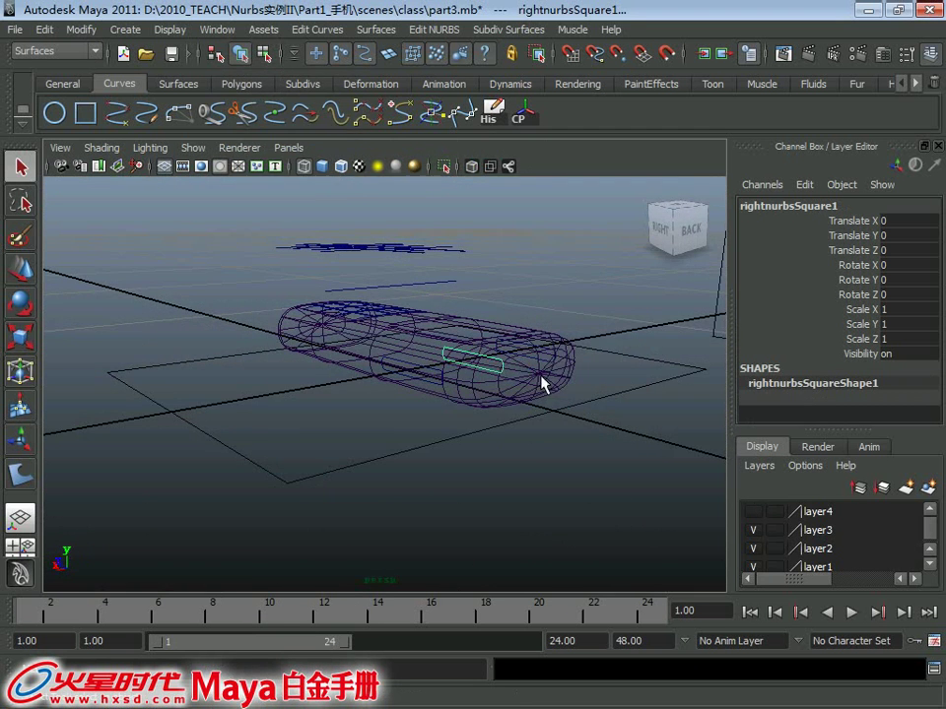
mouse_move(543, 382)
alt+mouse_down()
mouse_move(456, 412)
mouse_move(335, 353)
mouse_move(433, 355)
alt+mouse_up()
Select the original slot curve and shrink it to about 0.606 scale
click(426, 407)
click(429, 412)
click(427, 425)
click(420, 426)
key(w)
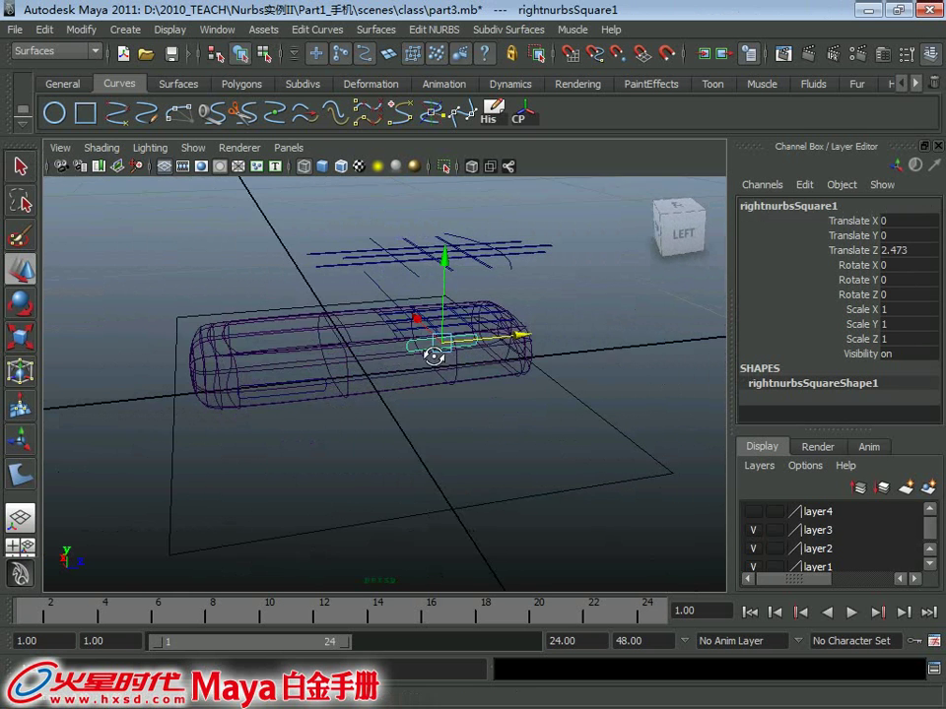
key(space)
key(space)
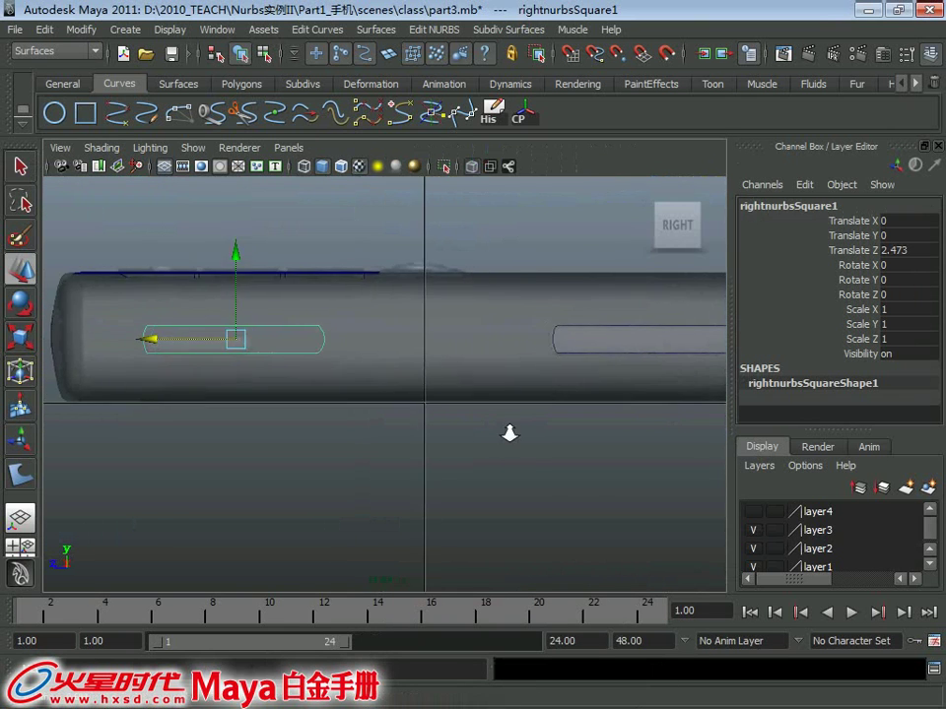
scroll(514, 433, up, 3)
mouse_move(370, 310)
mouse_down()
mouse_move(312, 310)
mouse_move(320, 313)
mouse_up()
Project the smaller slot curve onto the phone body surface loftedSurface2
key(w)
key(q)
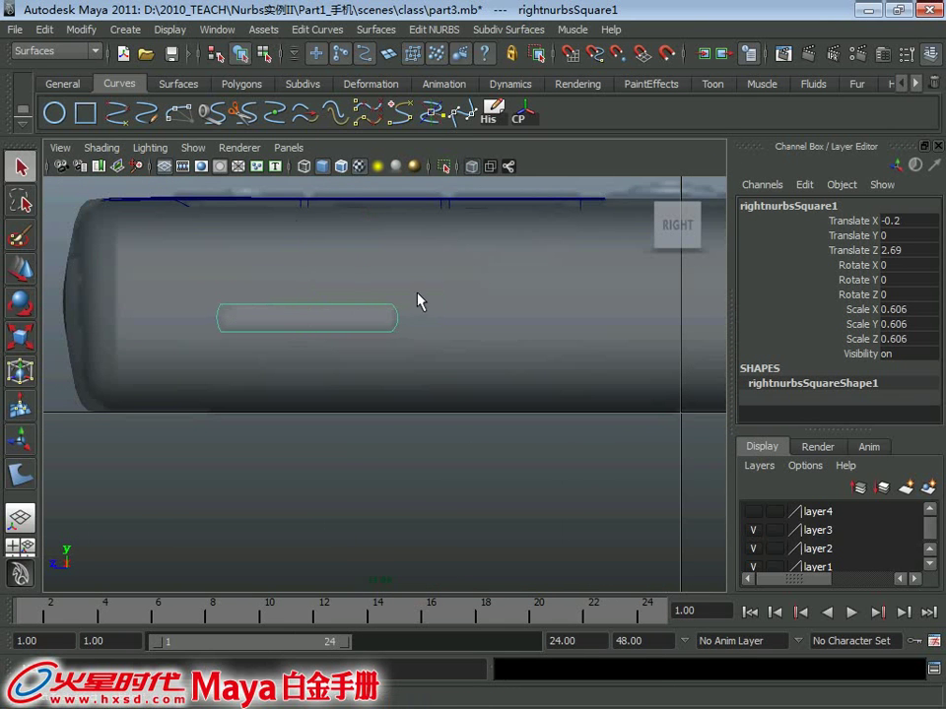
click(426, 256)
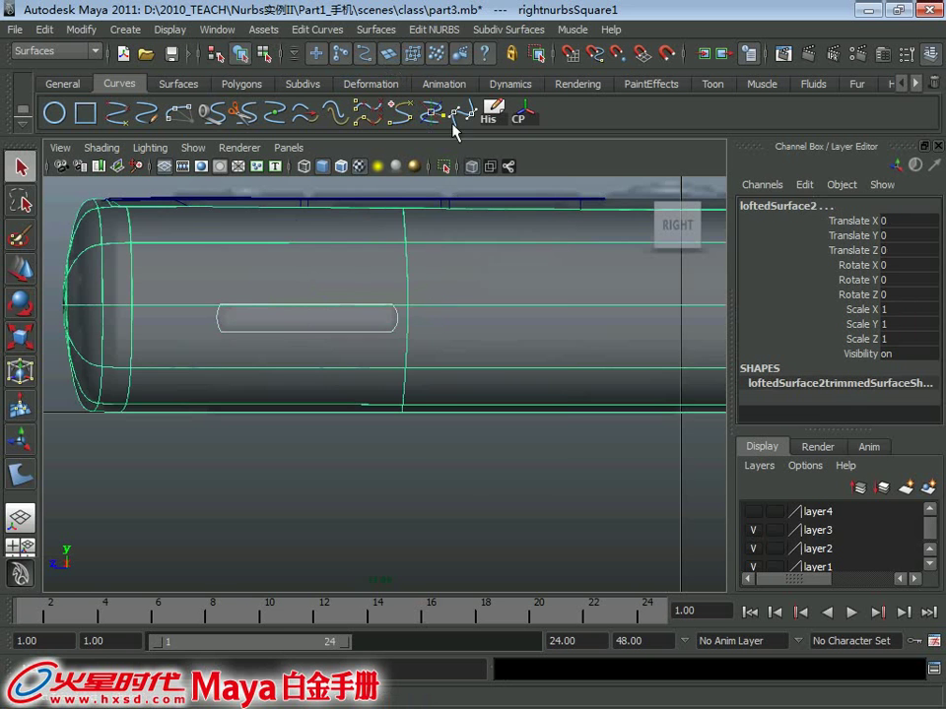
click(434, 29)
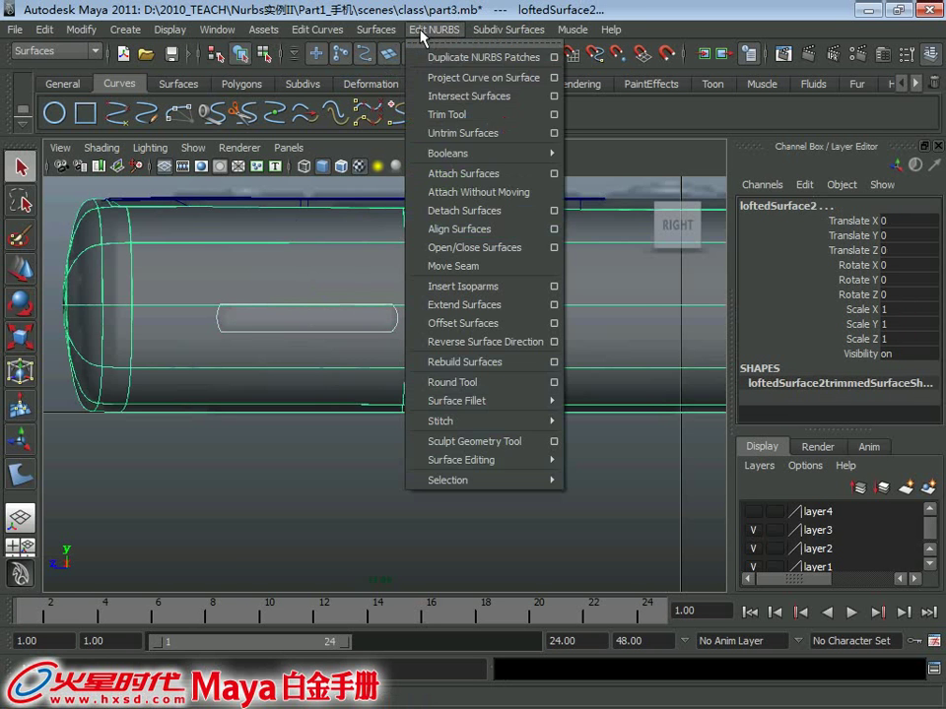
click(453, 77)
Orbit around the phone in wireframe and shaded display to check both projected slot outlines
mouse_move(602, 295)
alt+mouse_down()
mouse_move(474, 331)
mouse_move(401, 306)
mouse_move(316, 338)
alt+mouse_up()
click(317, 338)
alt+drag(369, 281, 395, 94)
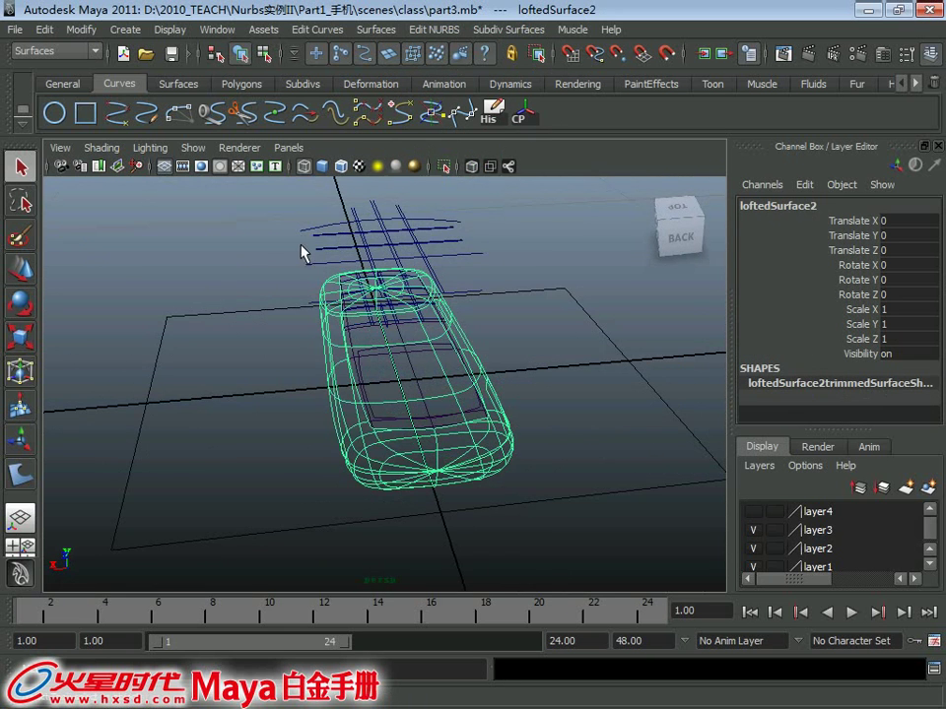
mouse_move(296, 256)
alt+mouse_down()
mouse_move(355, 309)
mouse_move(321, 350)
alt+mouse_up()
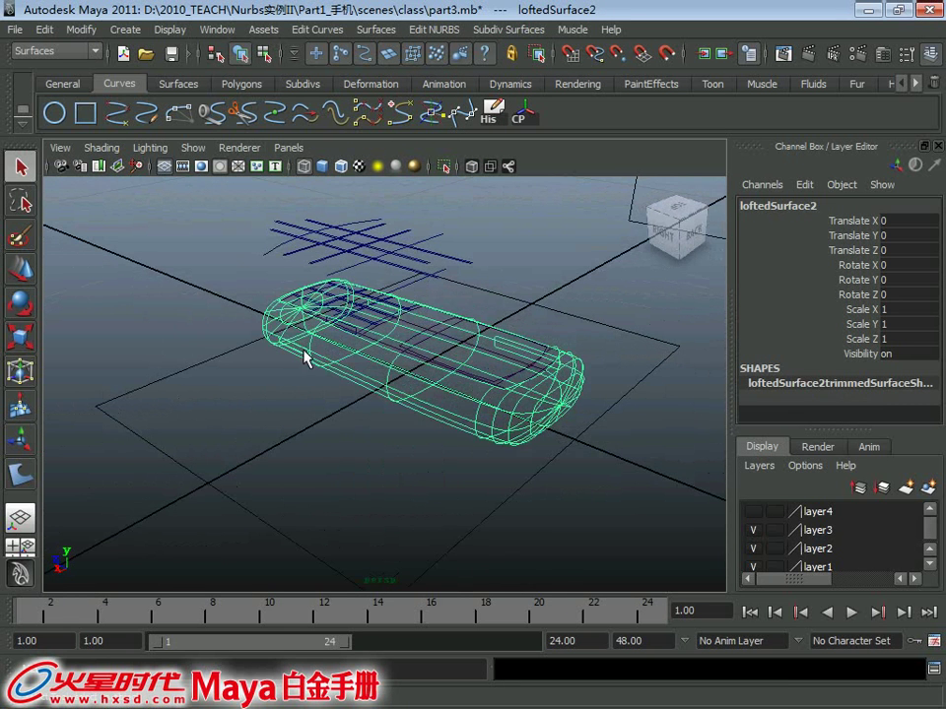
click(239, 148)
key(Escape)
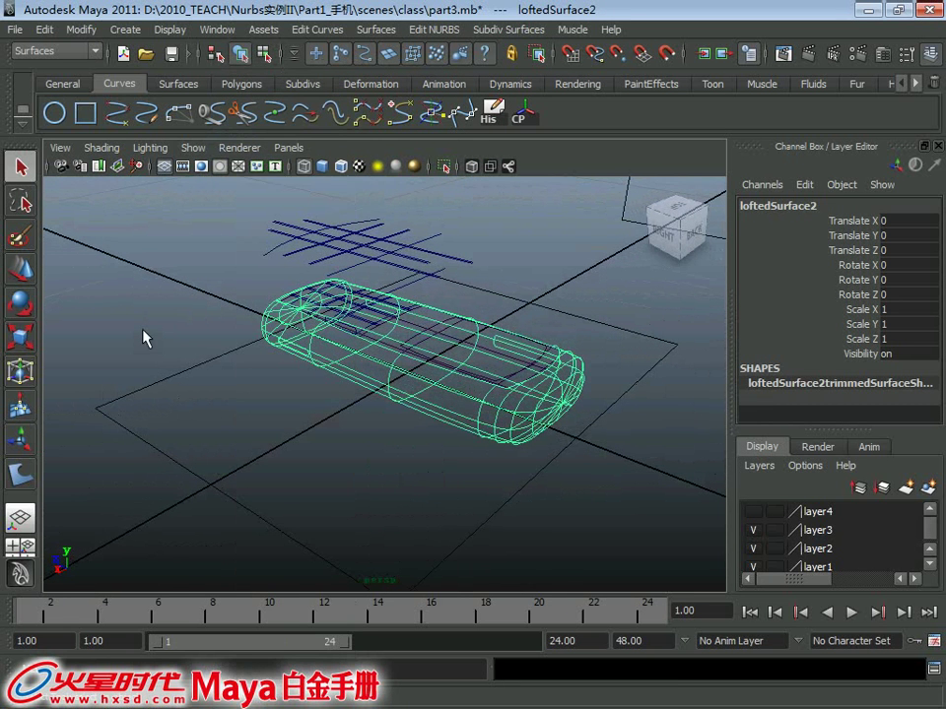
alt+drag(143, 338, 161, 327)
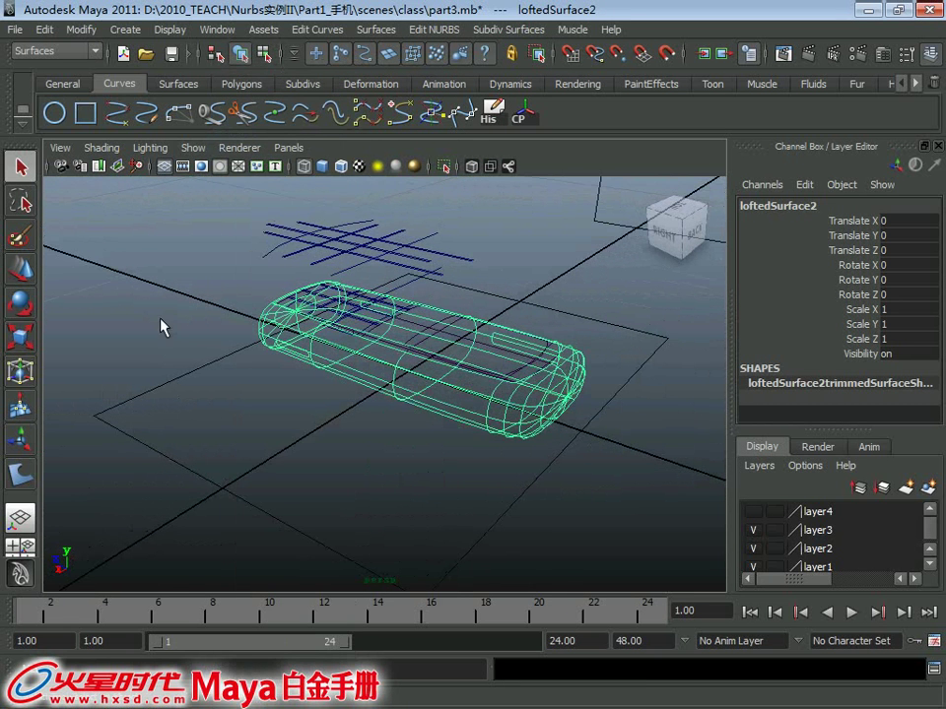
click(325, 371)
key(5)
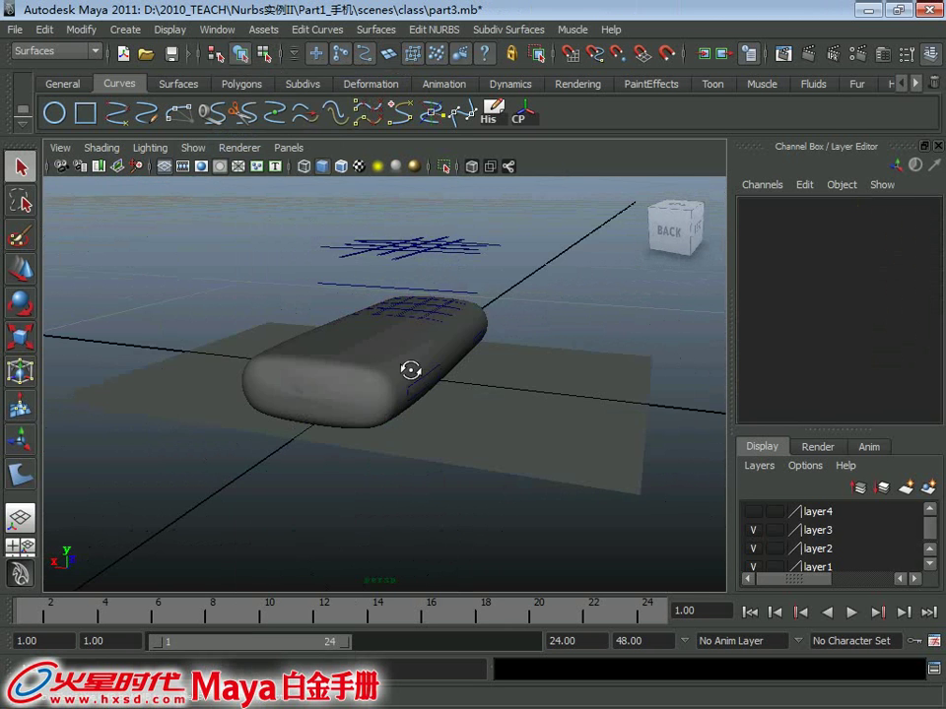
mouse_move(407, 369)
alt+mouse_down()
mouse_move(438, 374)
mouse_move(331, 353)
mouse_move(355, 326)
alt+mouse_up()
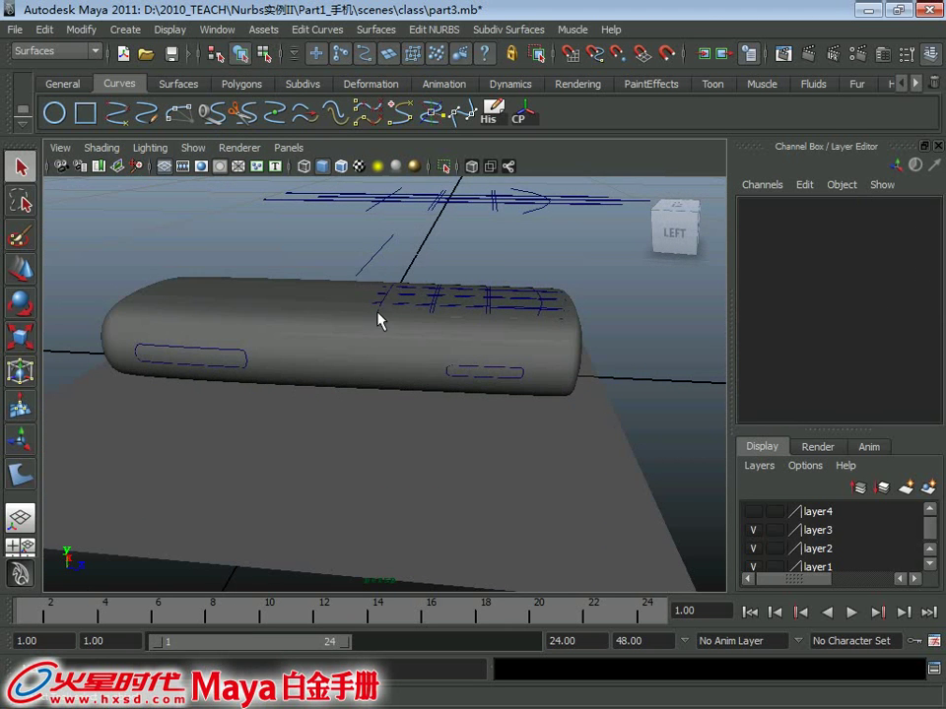
click(377, 318)
mouse_move(323, 363)
alt+mouse_down()
mouse_move(359, 334)
mouse_move(335, 340)
alt+mouse_up()
Trim loftedSurface2 along the slot curves, keeping the main body region, producing trim4
click(375, 30)
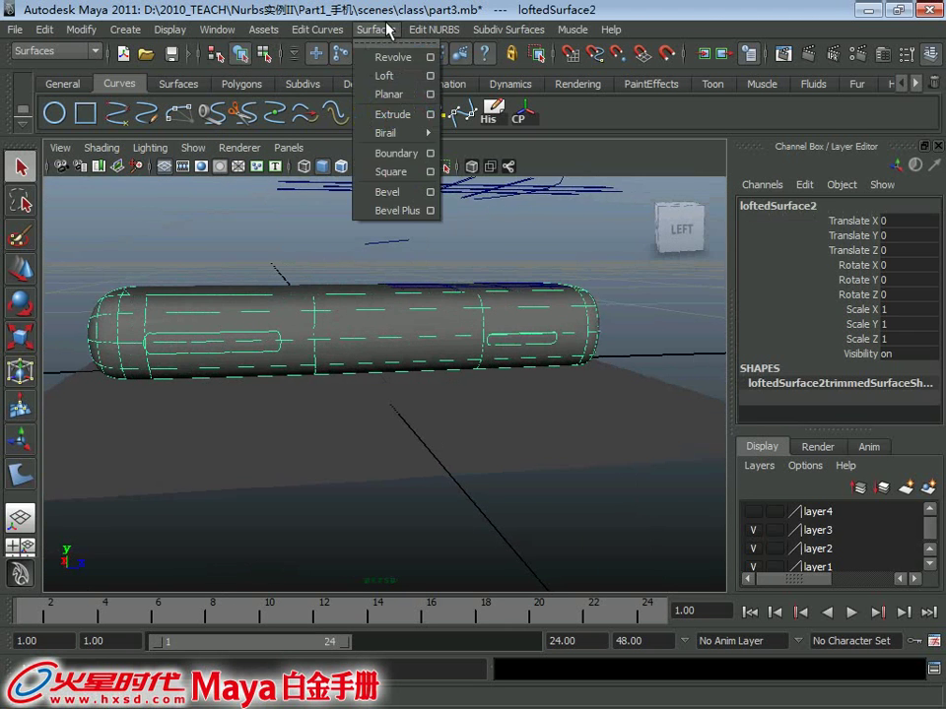
click(427, 97)
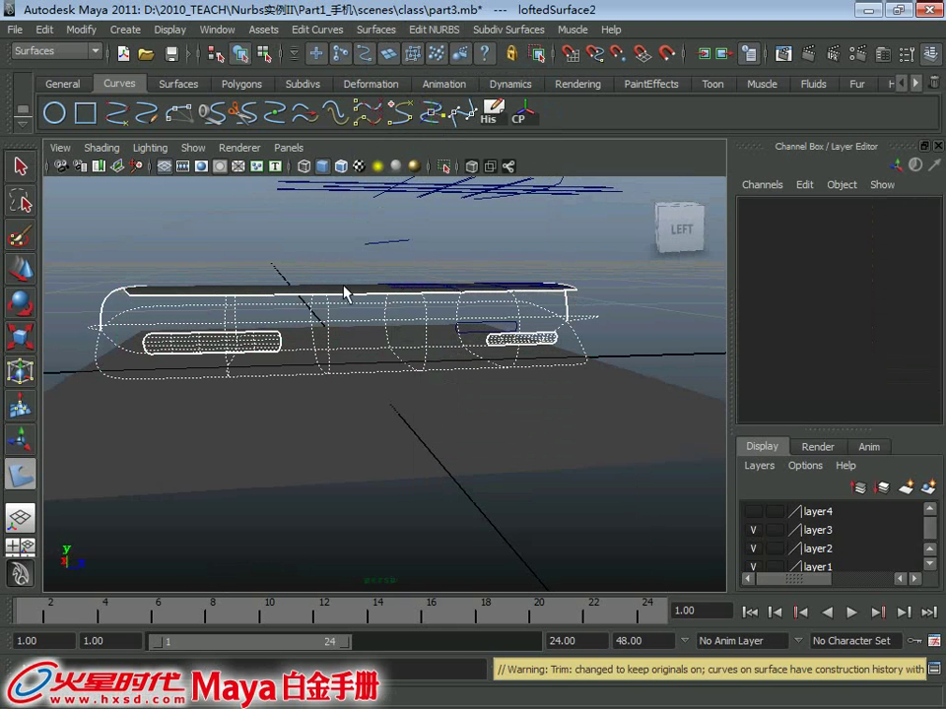
click(324, 341)
key(Return)
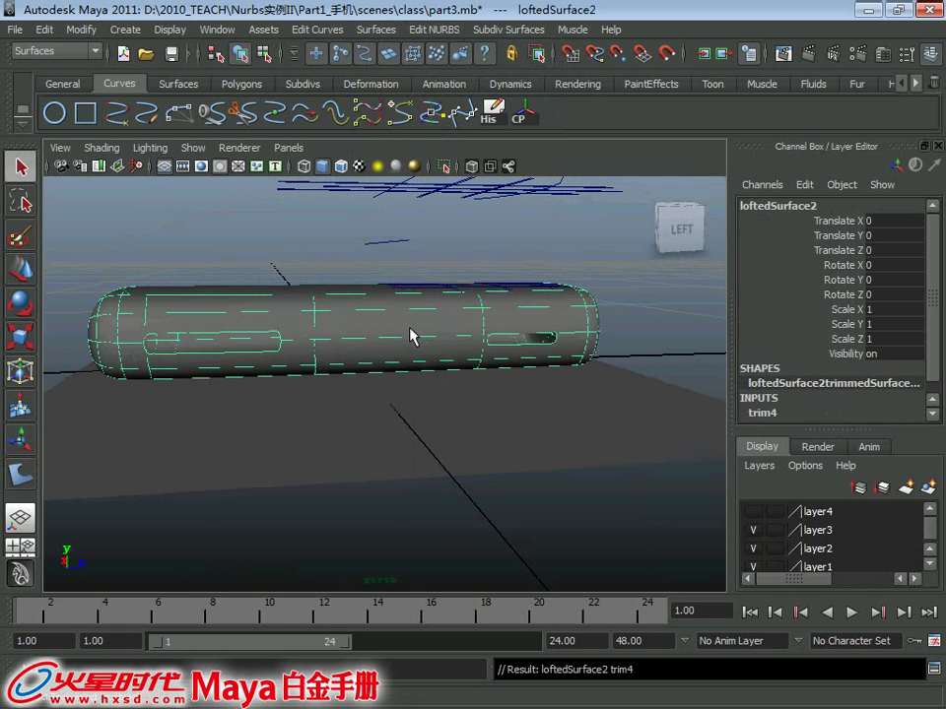
mouse_move(412, 333)
alt+mouse_down()
mouse_move(262, 351)
mouse_move(322, 343)
mouse_move(373, 319)
mouse_move(625, 300)
mouse_move(372, 331)
mouse_move(507, 334)
mouse_move(506, 349)
alt+mouse_up()
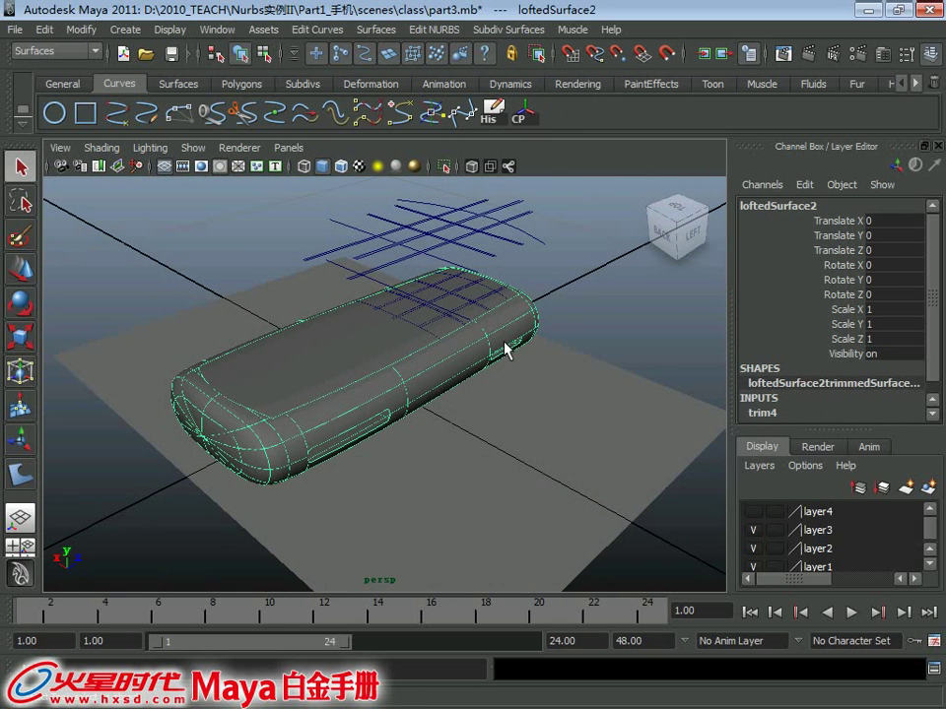
key(ctrl+d)
key(w)
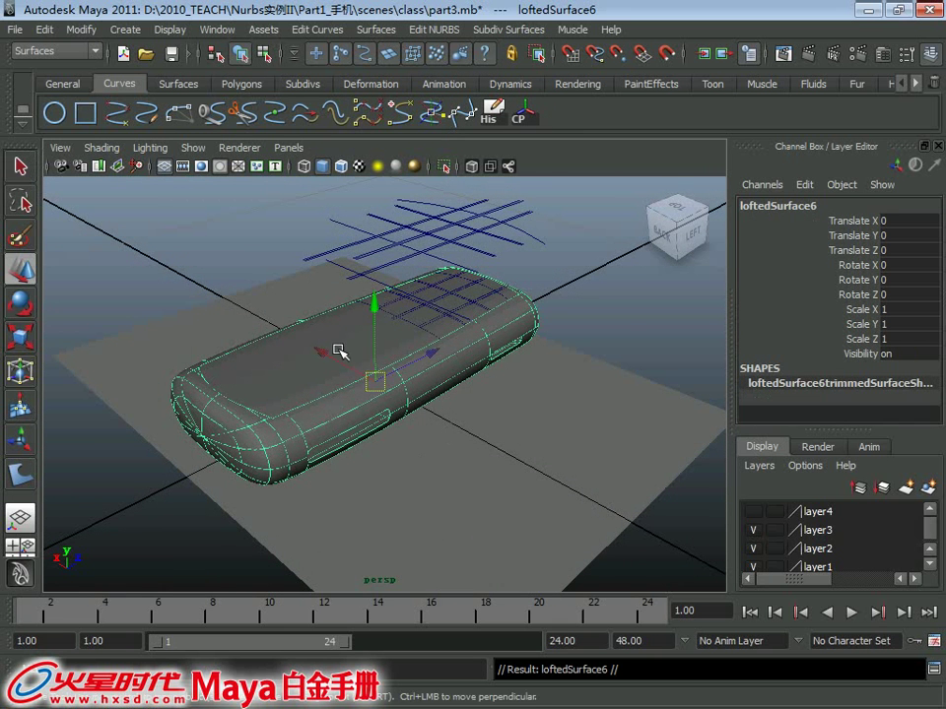
mouse_move(338, 350)
mouse_down()
mouse_move(424, 389)
mouse_move(433, 239)
mouse_up()
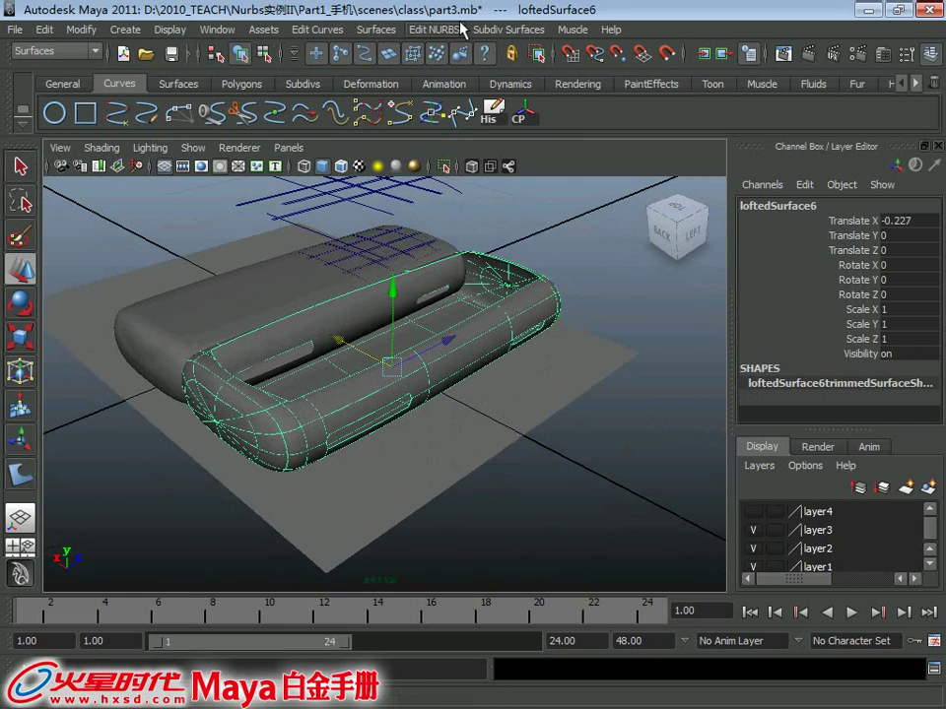
click(433, 29)
click(438, 132)
alt+drag(469, 344, 391, 389)
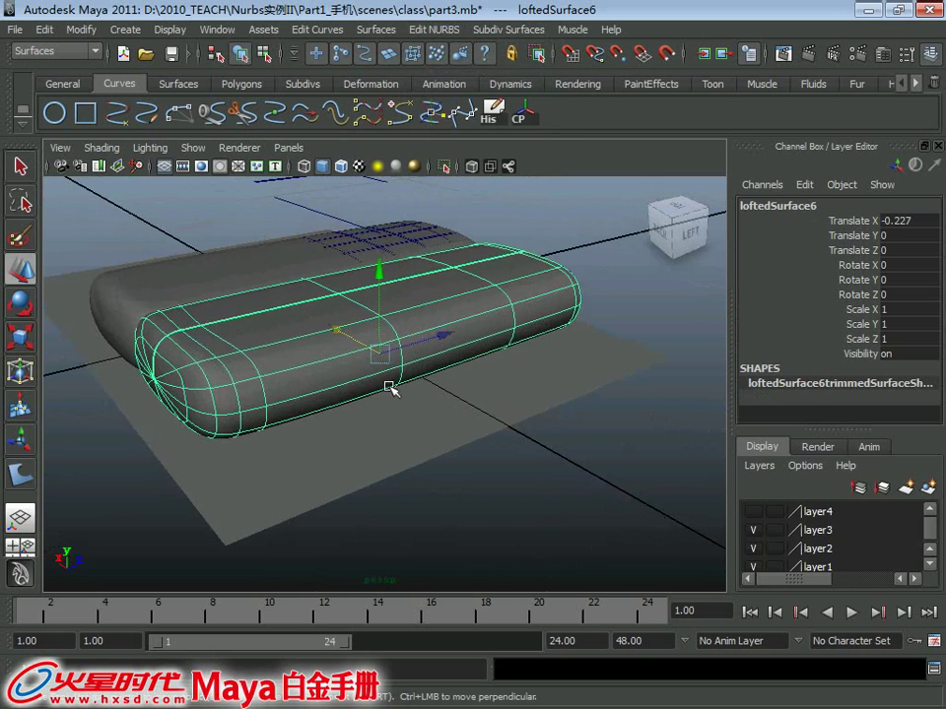
mouse_move(458, 384)
alt+mouse_down()
mouse_move(323, 275)
mouse_move(462, 310)
mouse_move(408, 352)
mouse_move(71, 377)
mouse_move(89, 374)
alt+mouse_up()
mouse_move(211, 351)
alt+mouse_down()
mouse_move(358, 321)
mouse_move(316, 299)
mouse_move(388, 296)
alt+mouse_up()
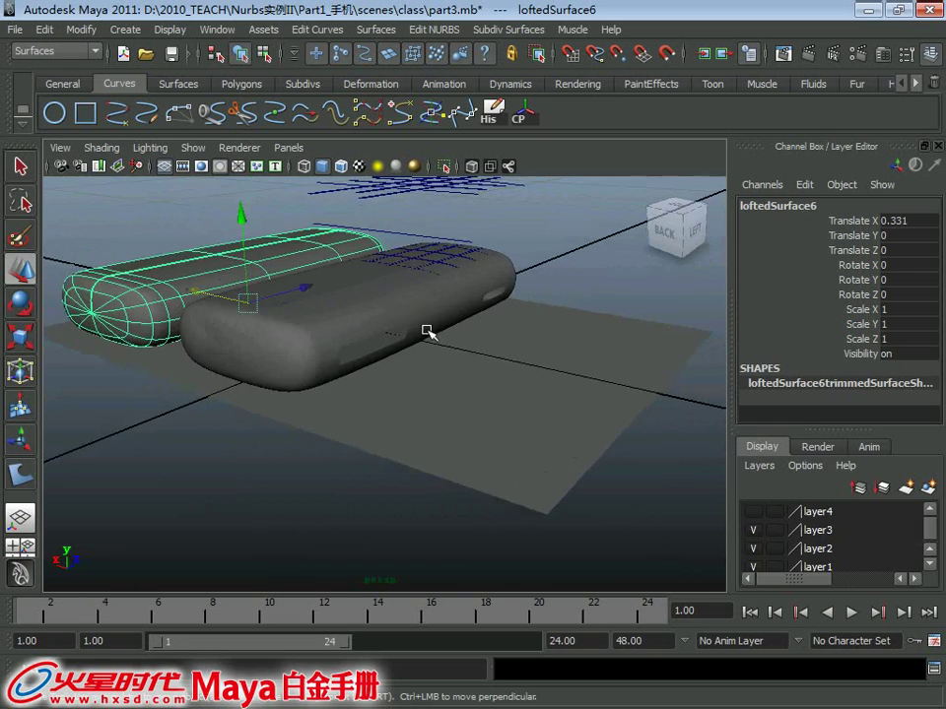
key(4)
mouse_move(429, 329)
alt+mouse_down()
mouse_move(388, 356)
mouse_move(394, 371)
alt+mouse_up()
click(193, 148)
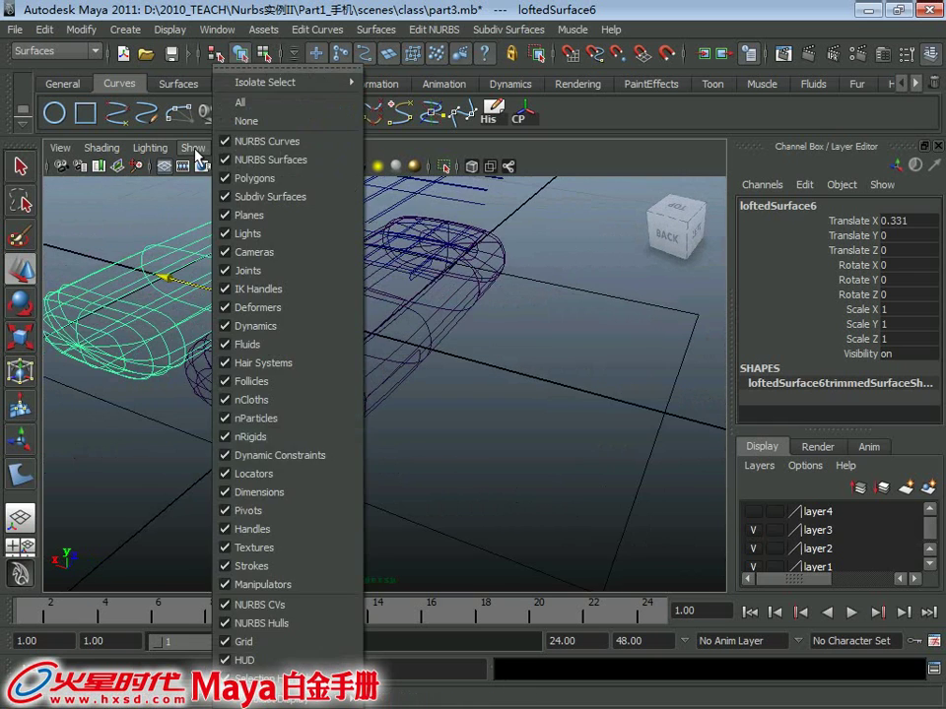
click(251, 143)
mouse_move(500, 285)
alt+mouse_down()
mouse_move(376, 367)
mouse_move(354, 353)
mouse_move(329, 274)
alt+mouse_up()
click(365, 347)
click(296, 280)
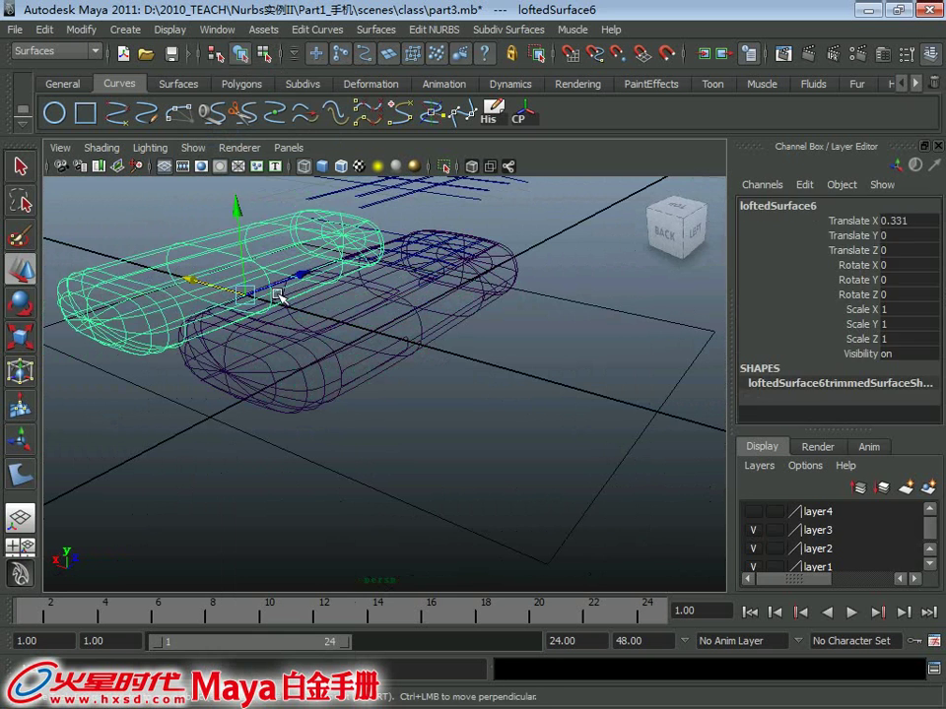
key(Delete)
key(5)
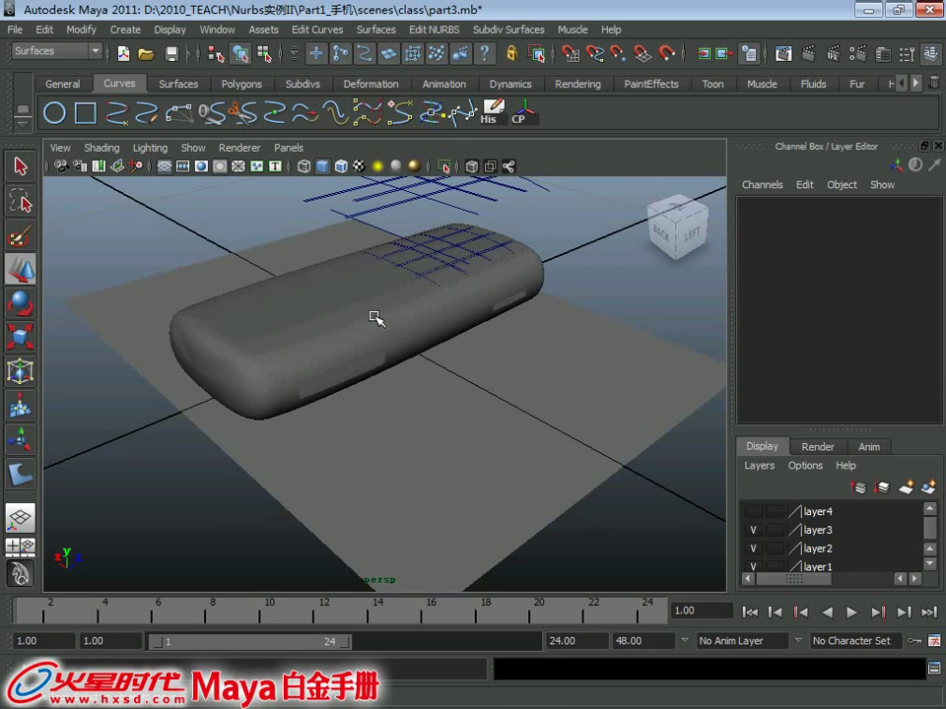
alt+drag(375, 321, 376, 333)
click(375, 333)
Select both slot trim edges and duplicate them as separate surface curves
scroll(394, 347, up, 3)
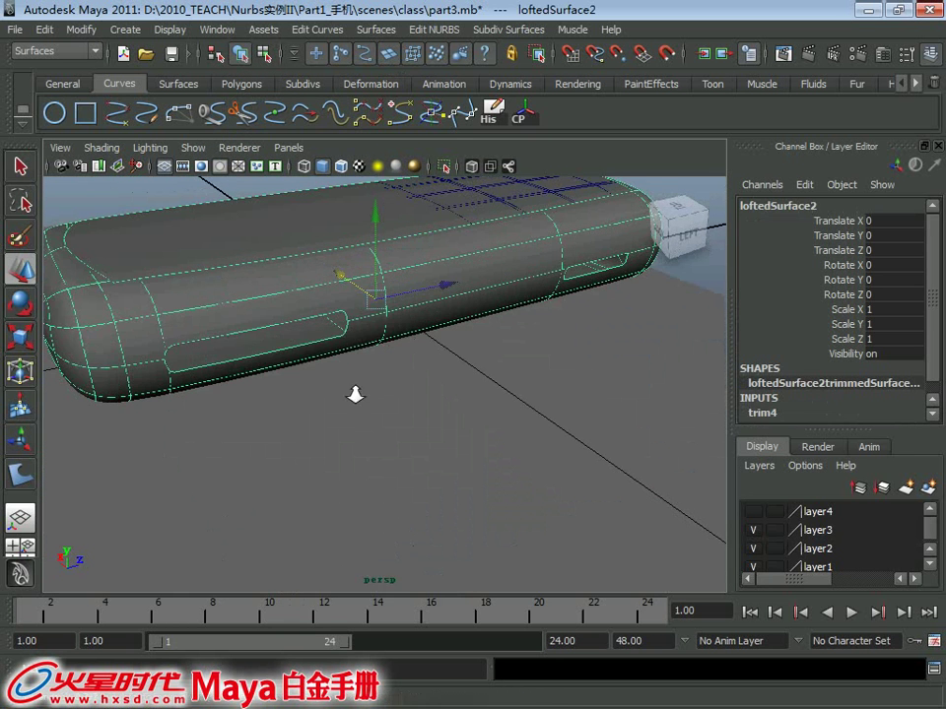
right_drag(338, 322, 266, 304)
click(337, 316)
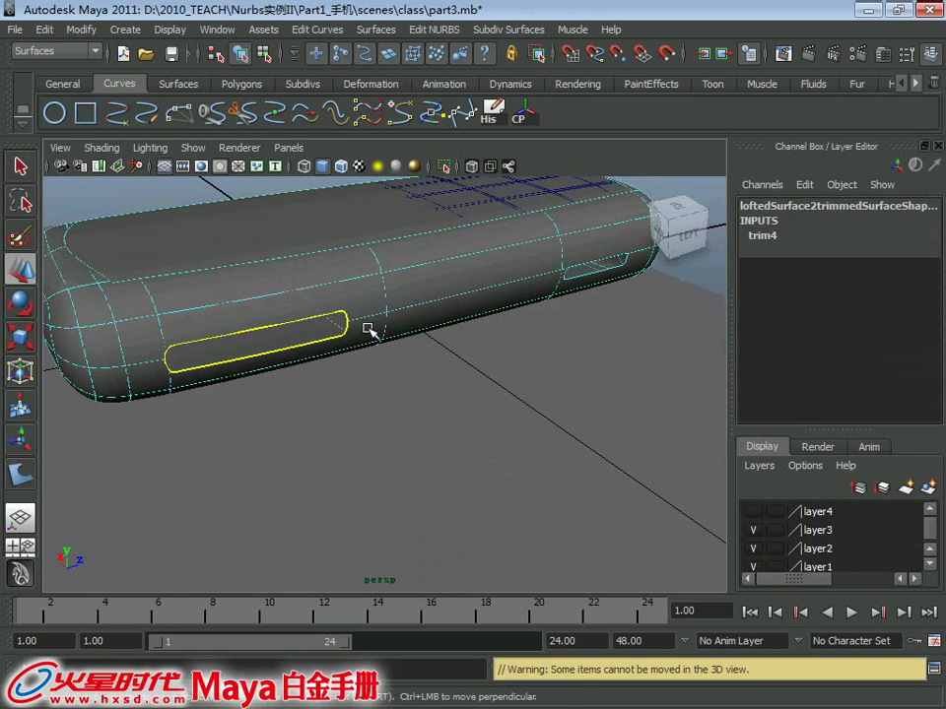
alt+drag(369, 327, 386, 312)
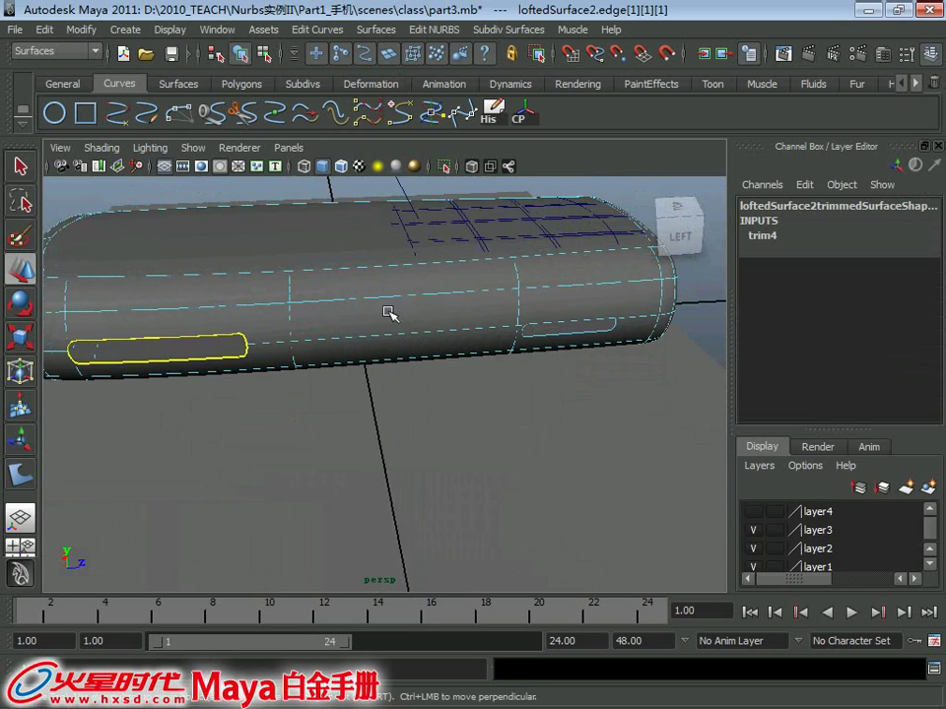
shift+click(552, 328)
click(375, 30)
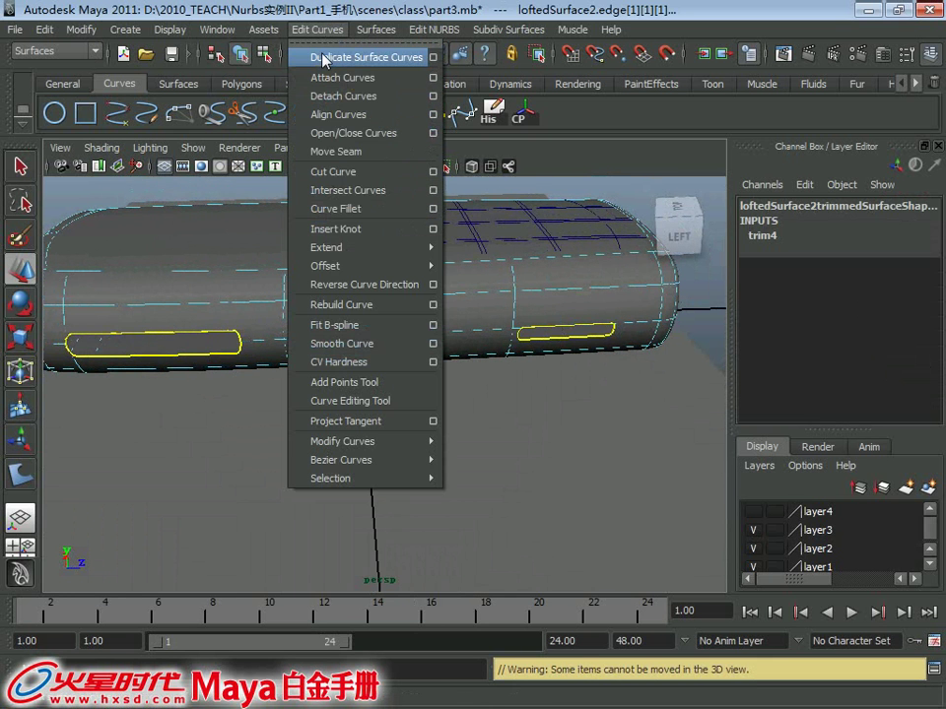
click(323, 61)
Zoom out and select only the nearer duplicated slot curve
alt+right_drag(538, 405, 423, 363)
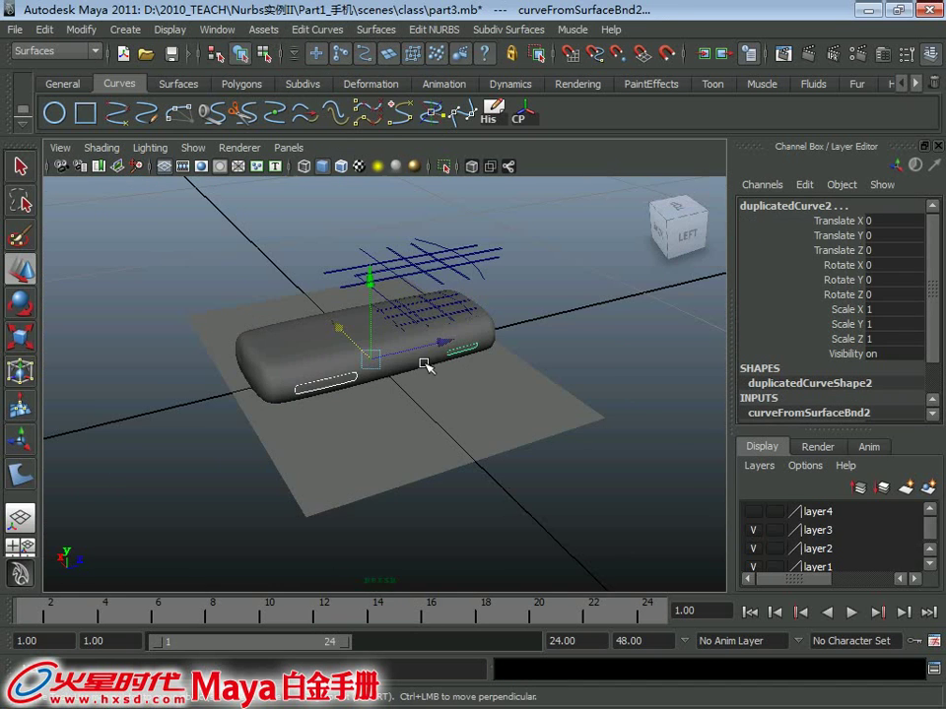
alt+drag(445, 349, 487, 425)
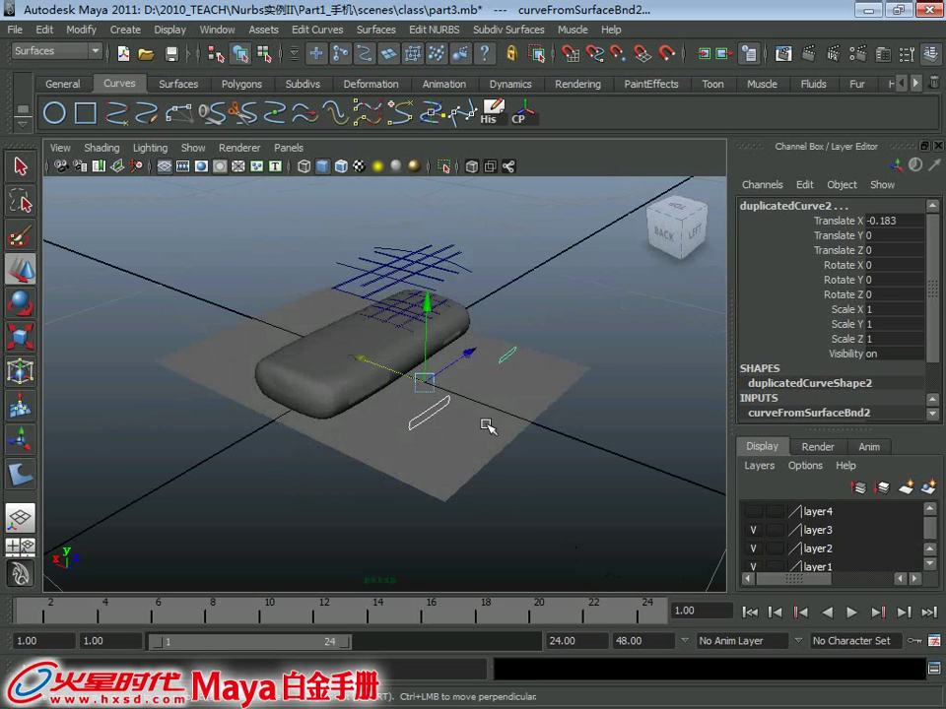
click(434, 407)
alt+right_drag(444, 338, 446, 389)
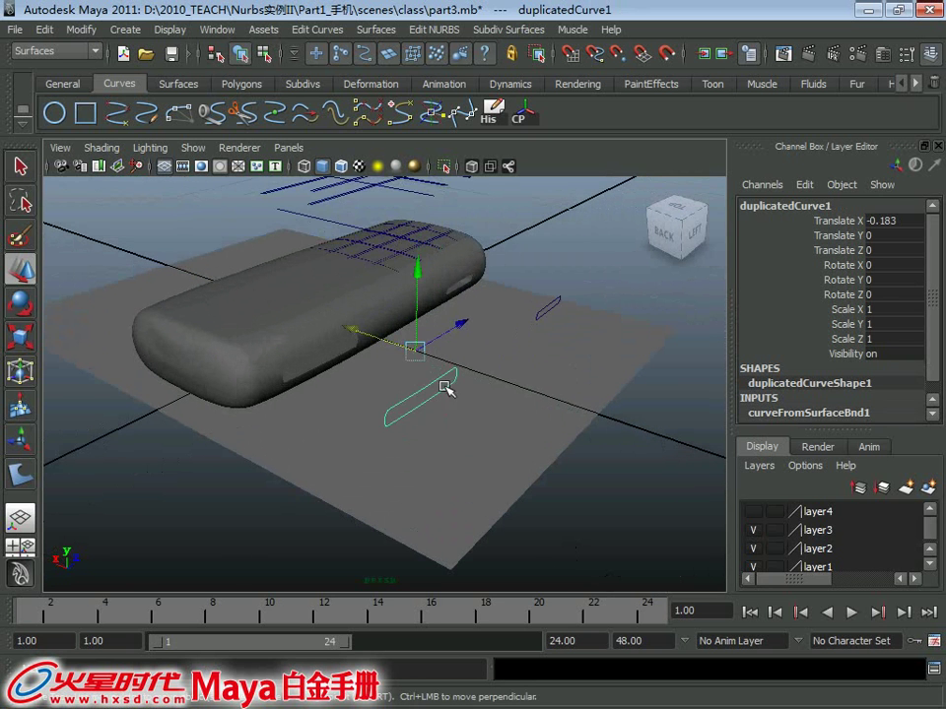
click(330, 29)
mouse_move(375, 29)
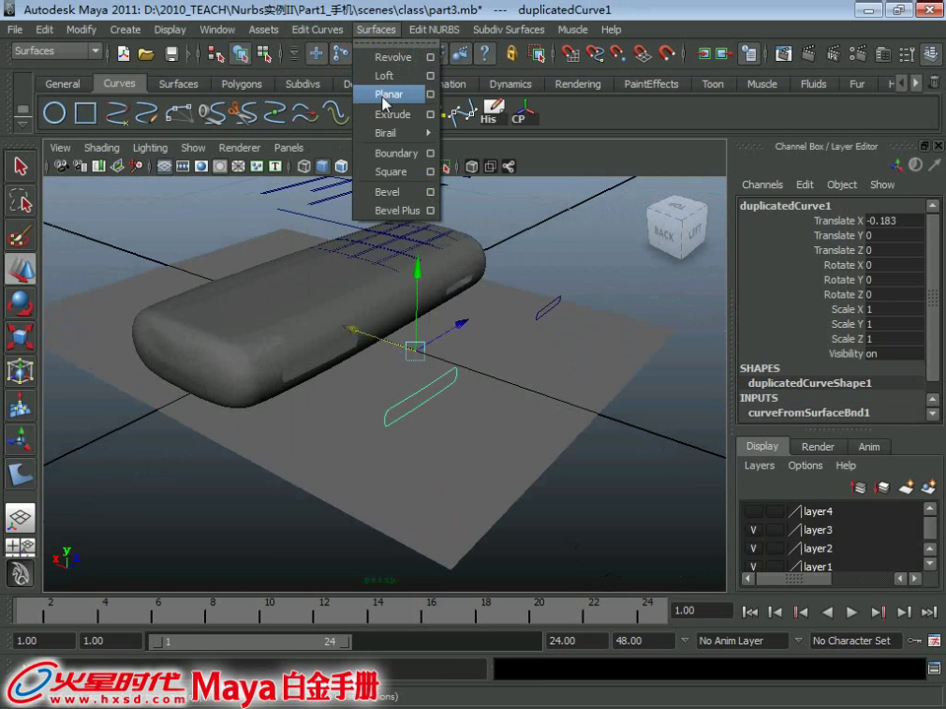
Duplicate the phone body and untrim the copy to remove its slot cuts
mouse_move(545, 358)
alt+mouse_down()
mouse_move(518, 387)
mouse_move(536, 401)
alt+mouse_up()
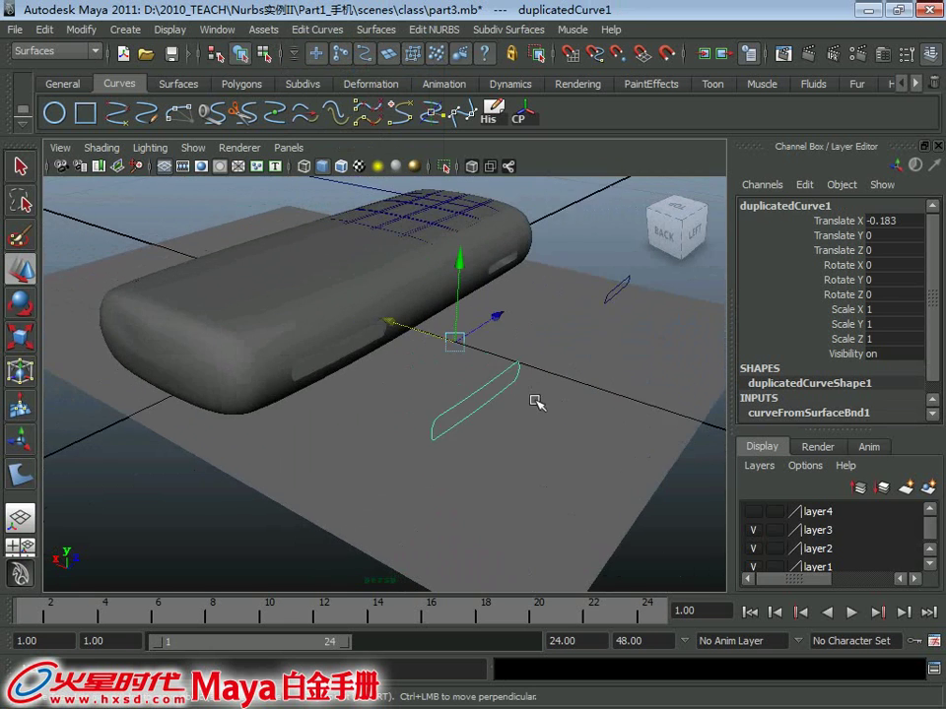
click(336, 355)
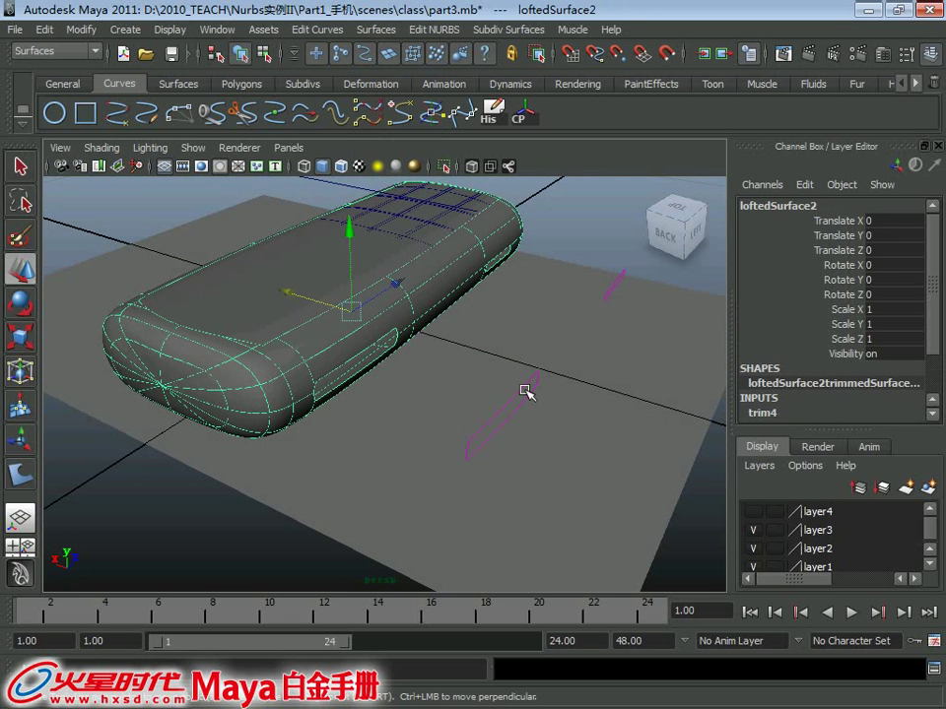
key(ctrl+d)
mouse_move(311, 304)
mouse_down()
mouse_move(375, 317)
mouse_move(467, 302)
mouse_up()
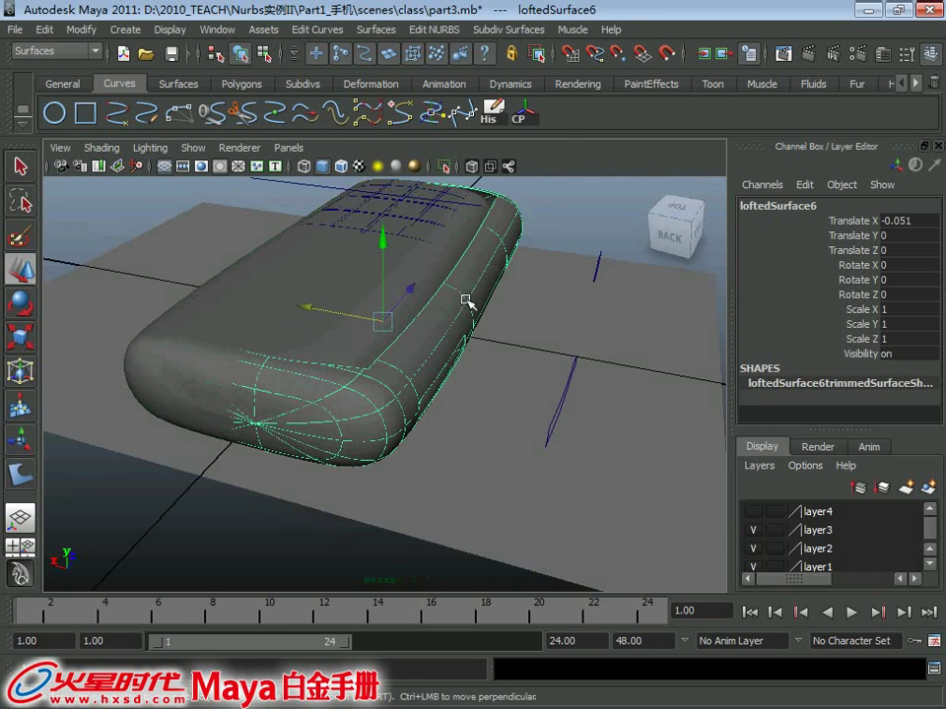
click(435, 28)
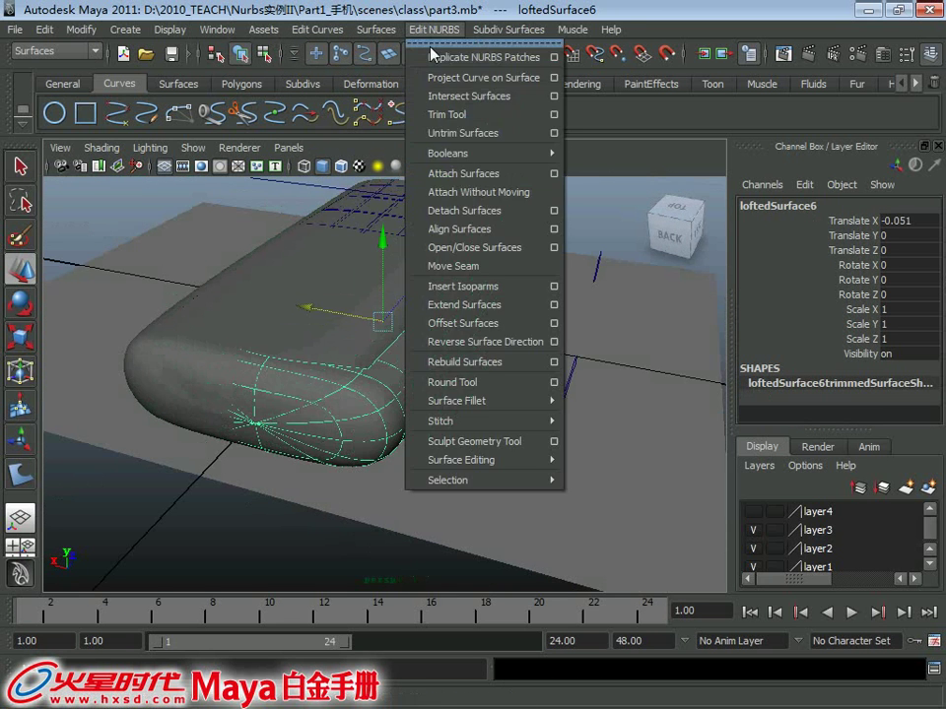
click(482, 131)
Project the two slot curves onto the side of the untrimmed body copy
alt+drag(463, 364, 492, 363)
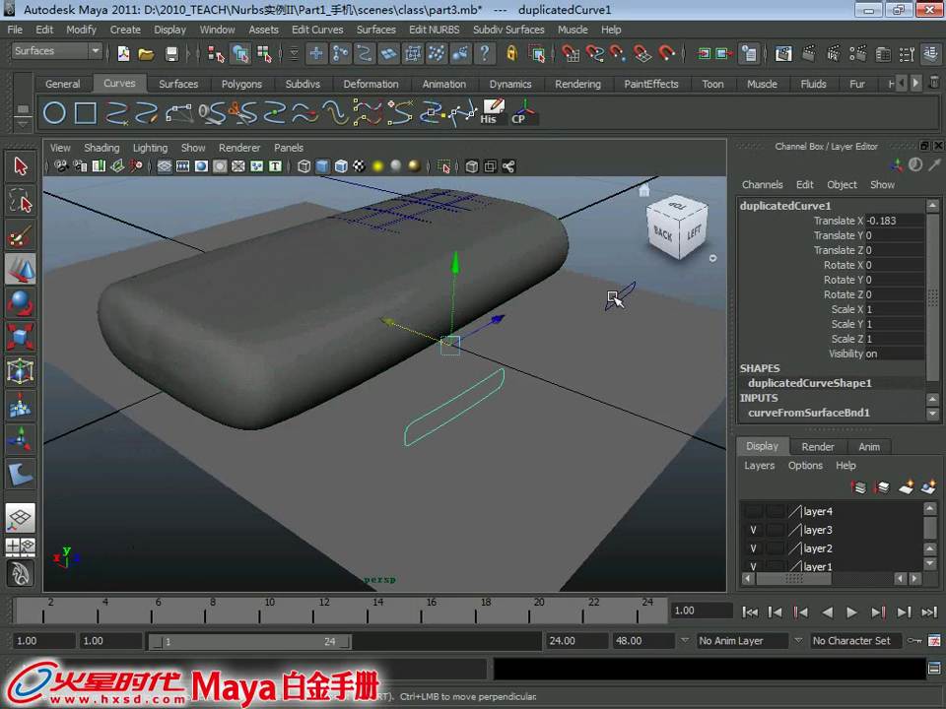
alt+drag(617, 295, 359, 350)
key(q)
click(423, 375)
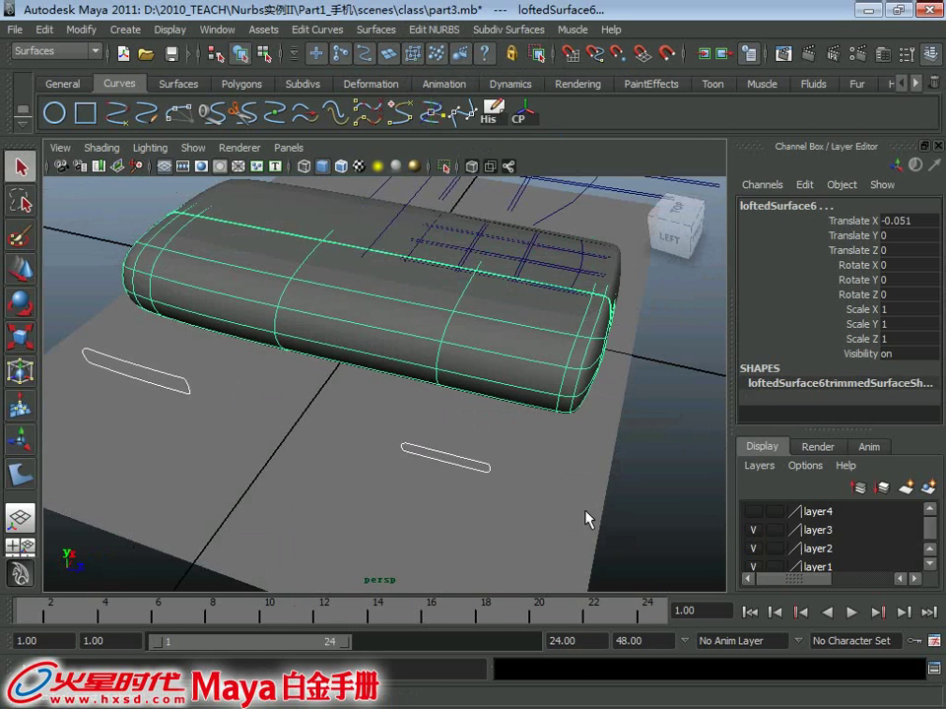
key(space)
key(space)
key(space)
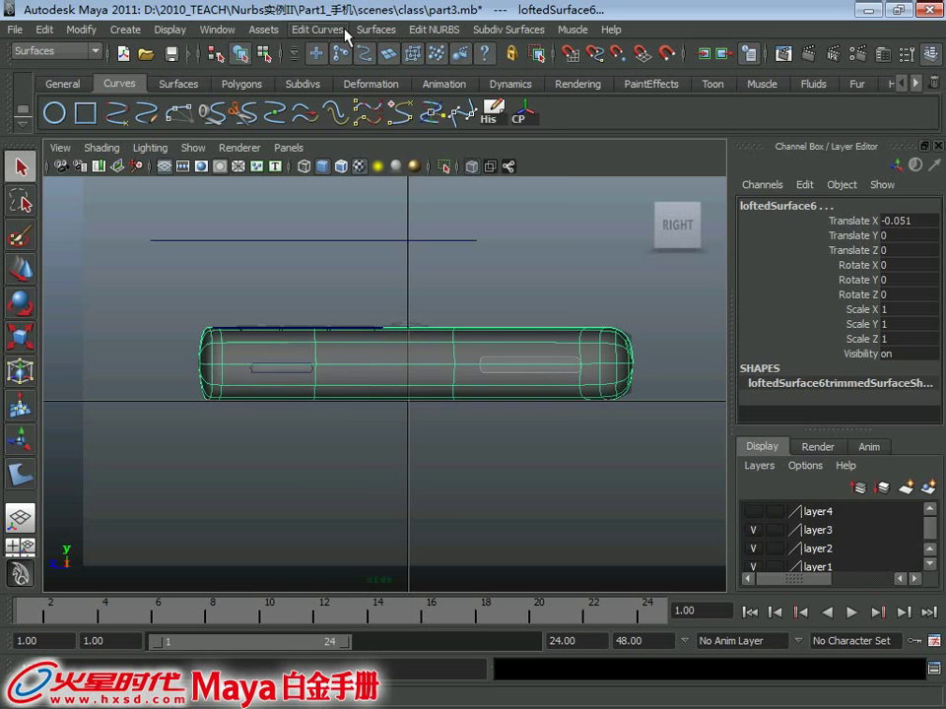
click(375, 29)
click(479, 76)
key(space)
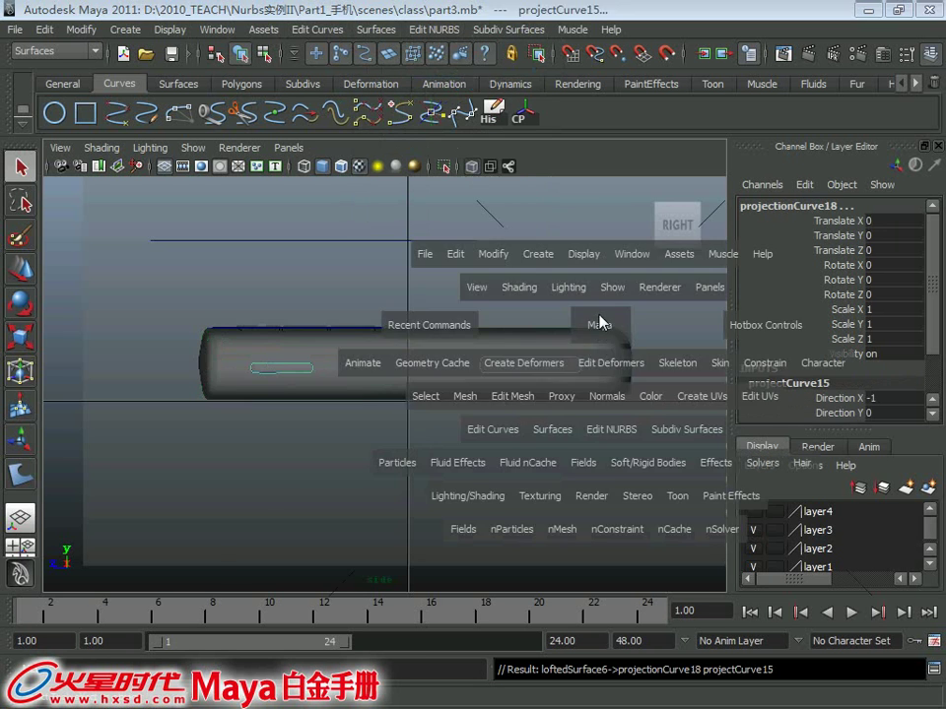
key(space)
Start the Trim Tool and pick regions of the copied body surface
scroll(352, 322, up, 3)
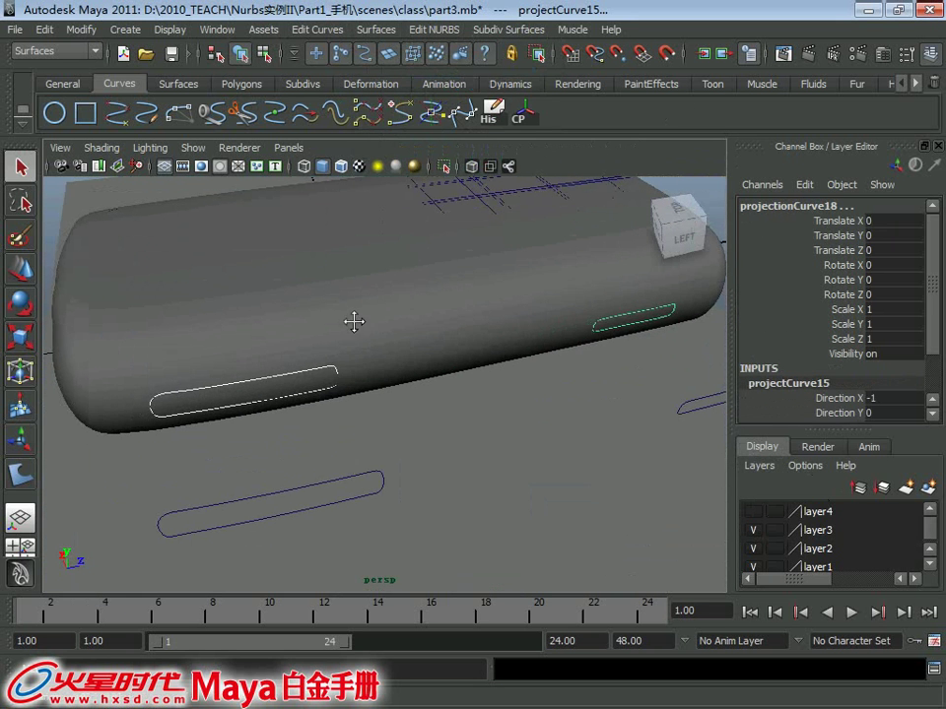
click(375, 28)
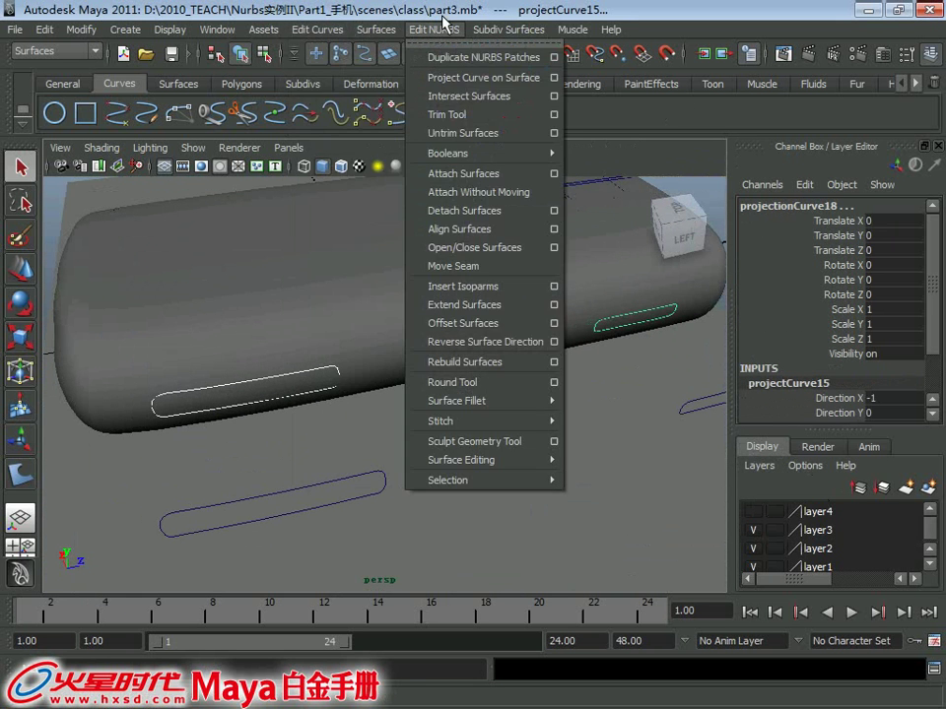
click(446, 114)
click(295, 352)
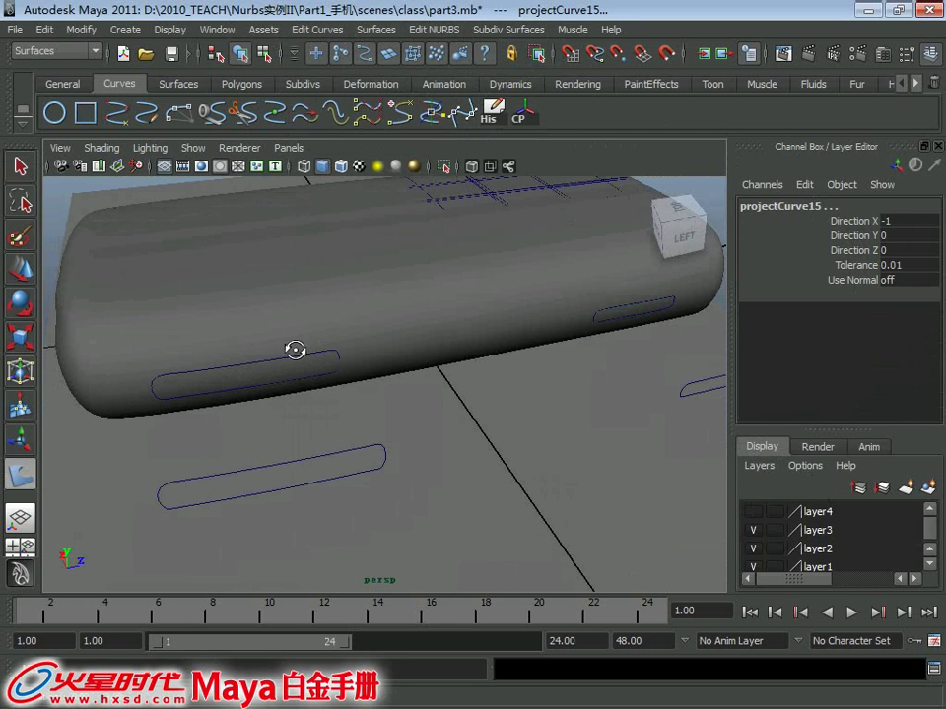
click(376, 343)
click(447, 29)
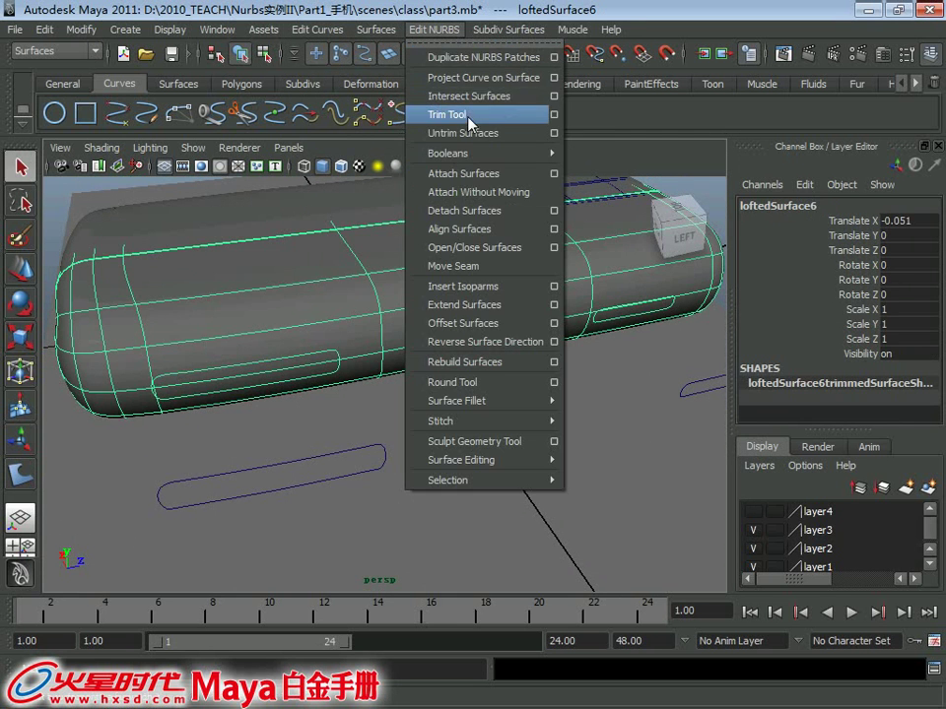
Trim the copied body surface, keeping the slot regions to cut out the grille holes
click(430, 116)
alt+drag(263, 377, 436, 326)
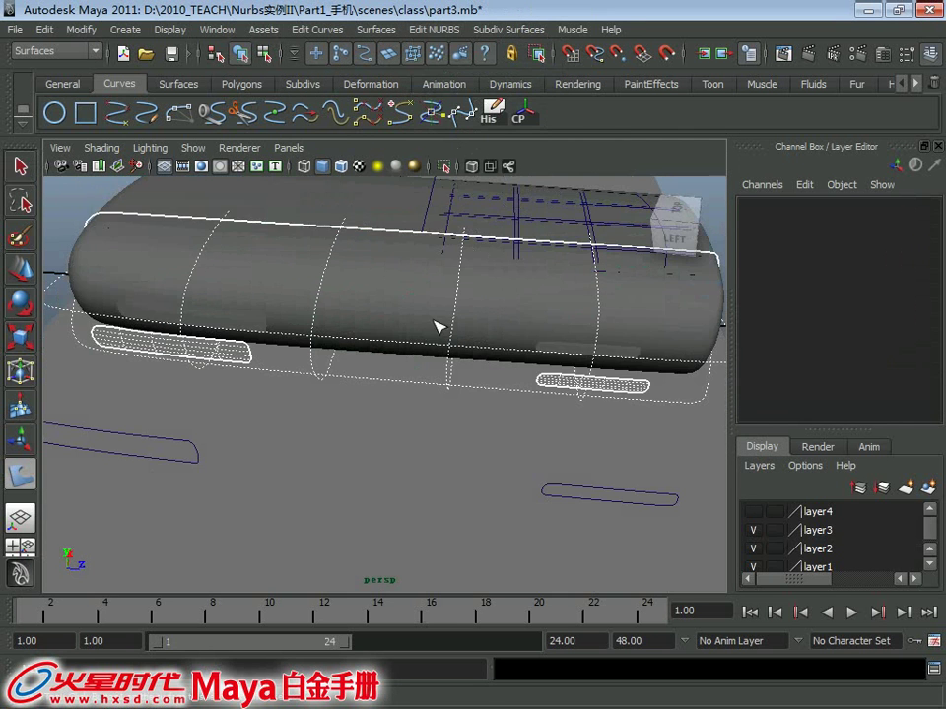
click(150, 350)
key(Return)
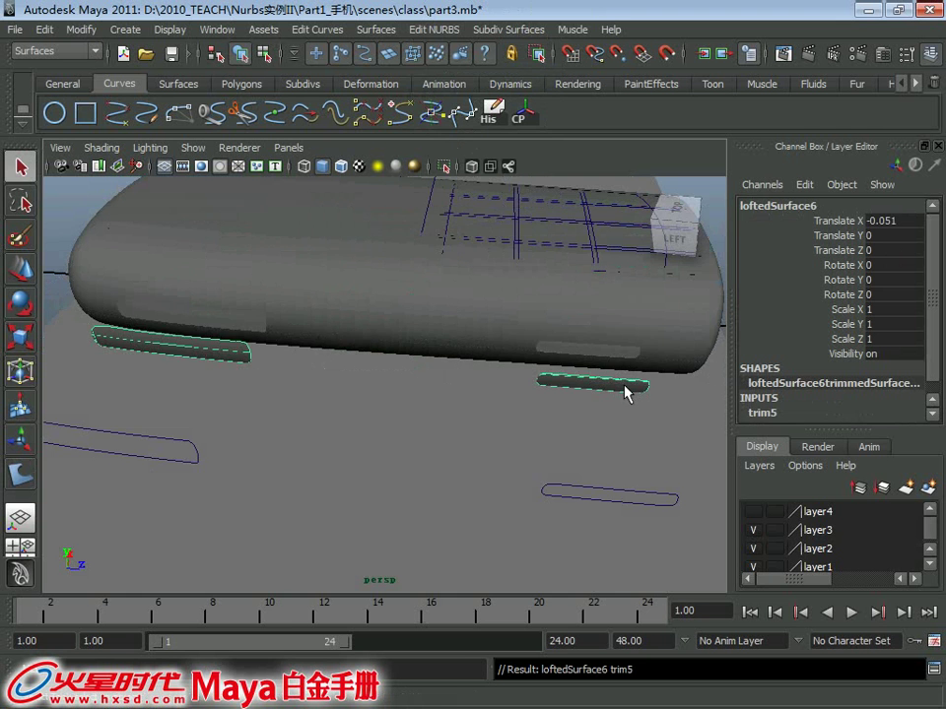
mouse_move(325, 421)
alt+mouse_down()
mouse_move(524, 364)
mouse_move(417, 292)
mouse_move(431, 286)
alt+mouse_up()
Hide the leftover duplicated curves from the scene
click(194, 148)
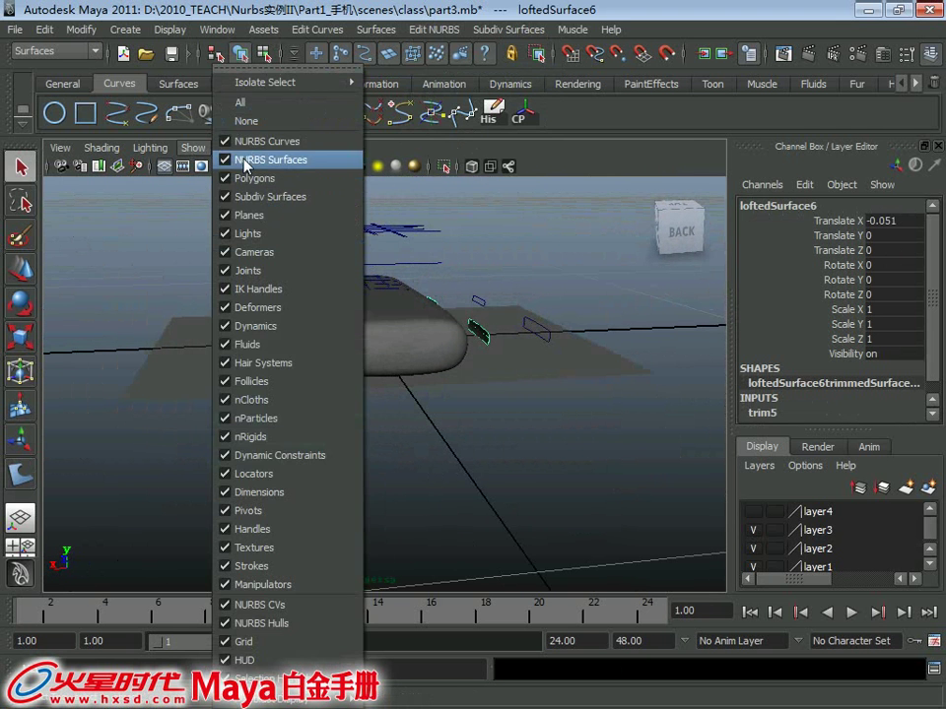
click(550, 205)
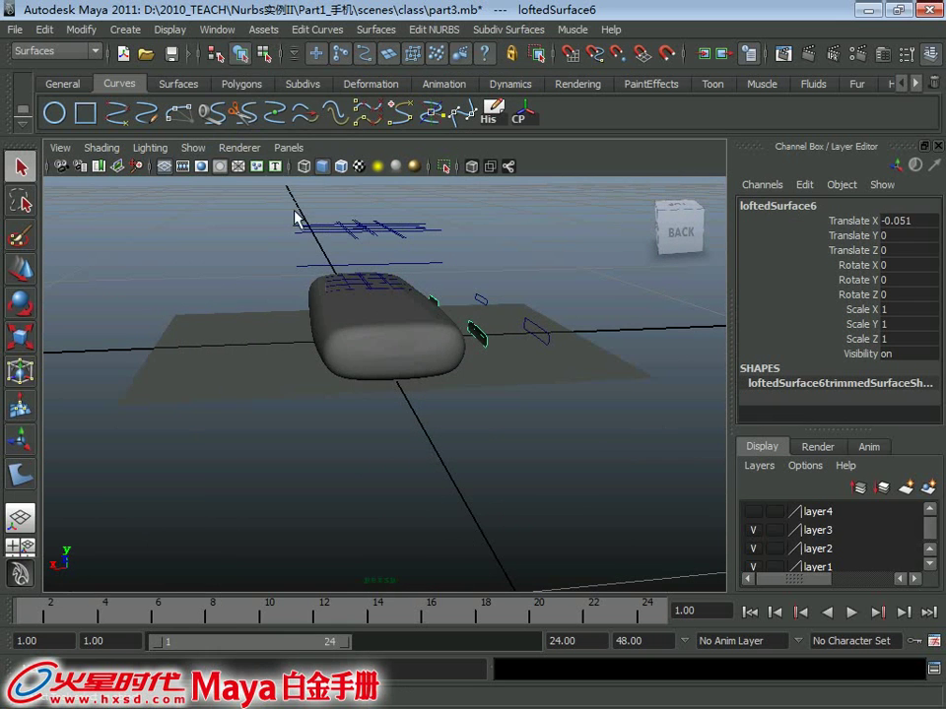
click(193, 148)
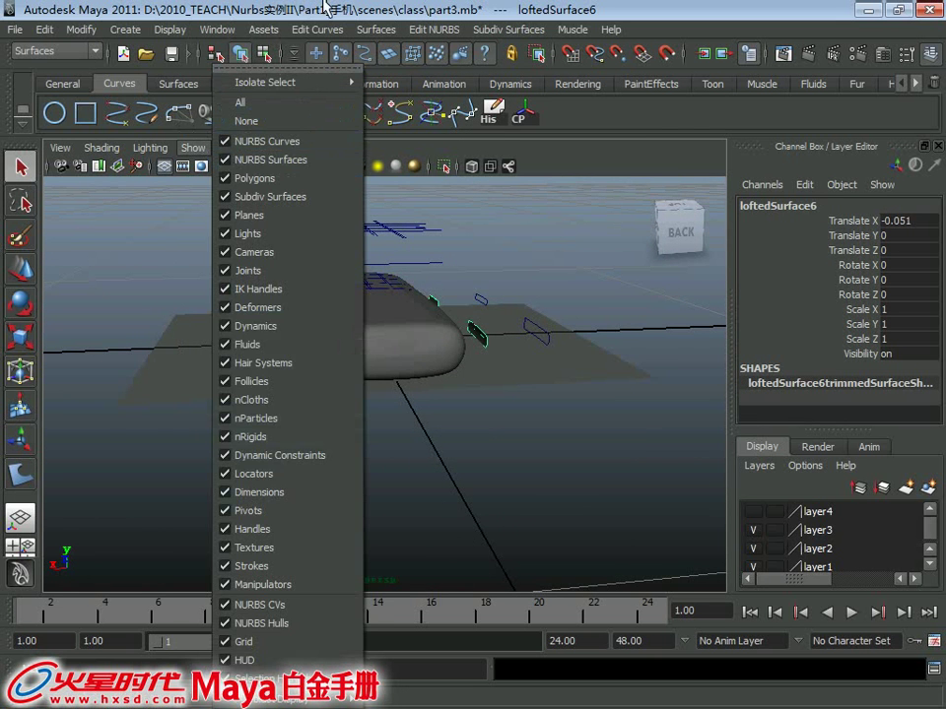
key(Escape)
scroll(295, 344, down, 3)
mouse_move(325, 286)
mouse_down()
mouse_move(635, 507)
mouse_move(405, 441)
mouse_up()
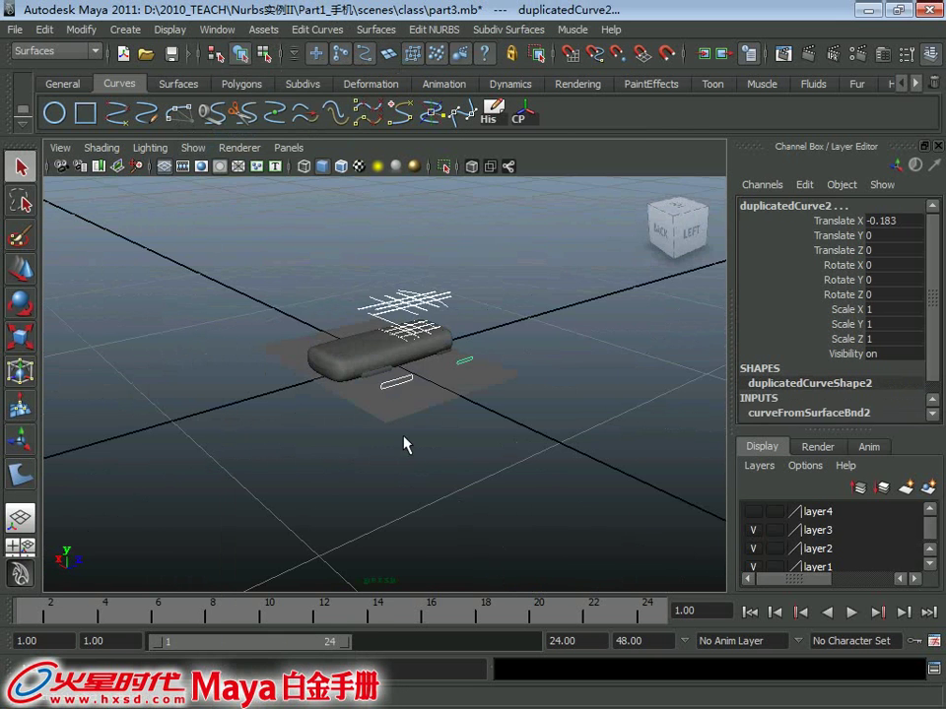
key(Delete)
Set the side slit surface loftedSurface6 to Translate X 0
mouse_move(475, 386)
alt+mouse_down()
mouse_move(399, 430)
mouse_move(464, 475)
alt+mouse_up()
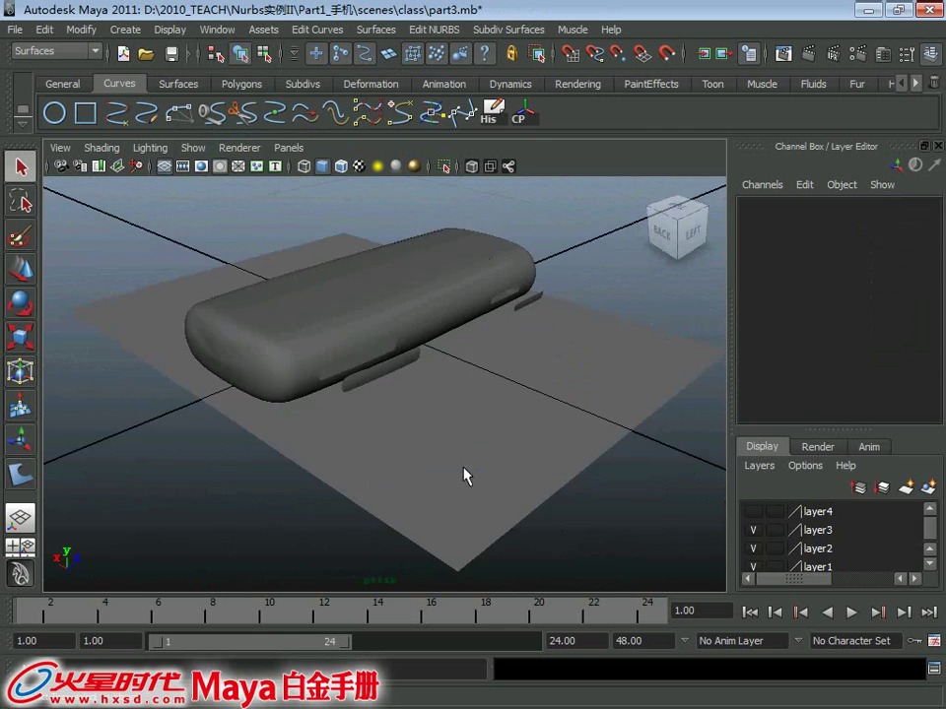
click(506, 272)
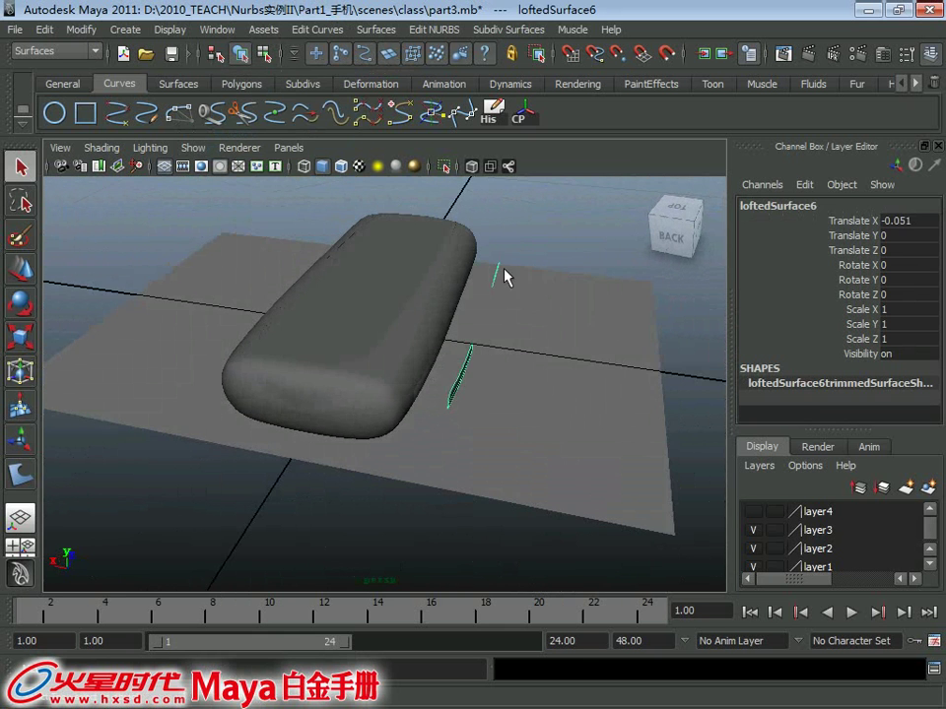
key(w)
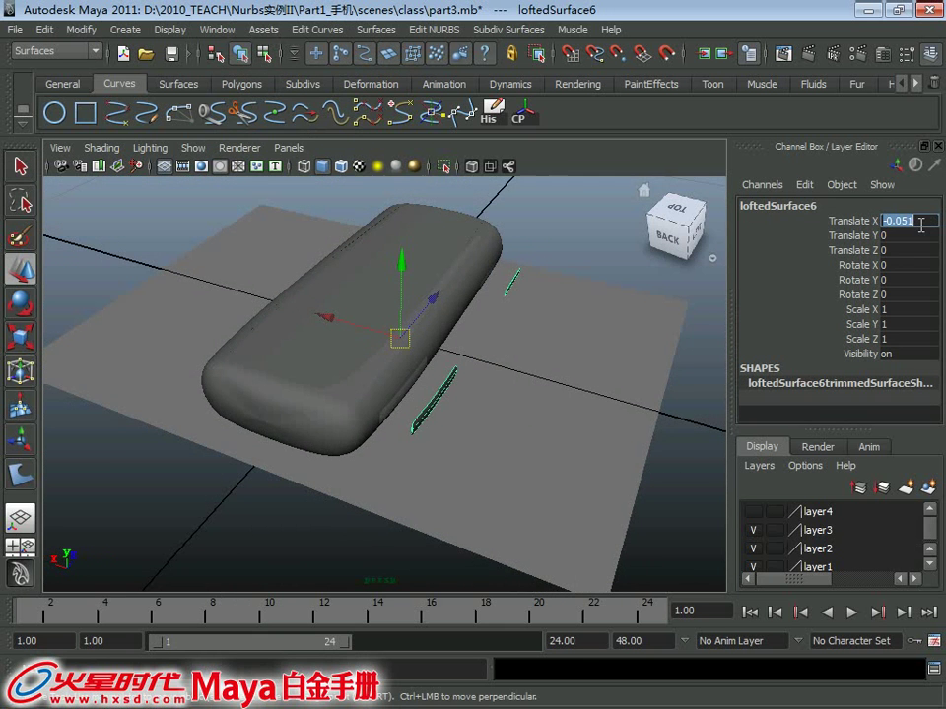
text(0)
key(Return)
mouse_move(555, 340)
alt+mouse_down()
mouse_move(432, 302)
mouse_move(433, 371)
alt+mouse_up()
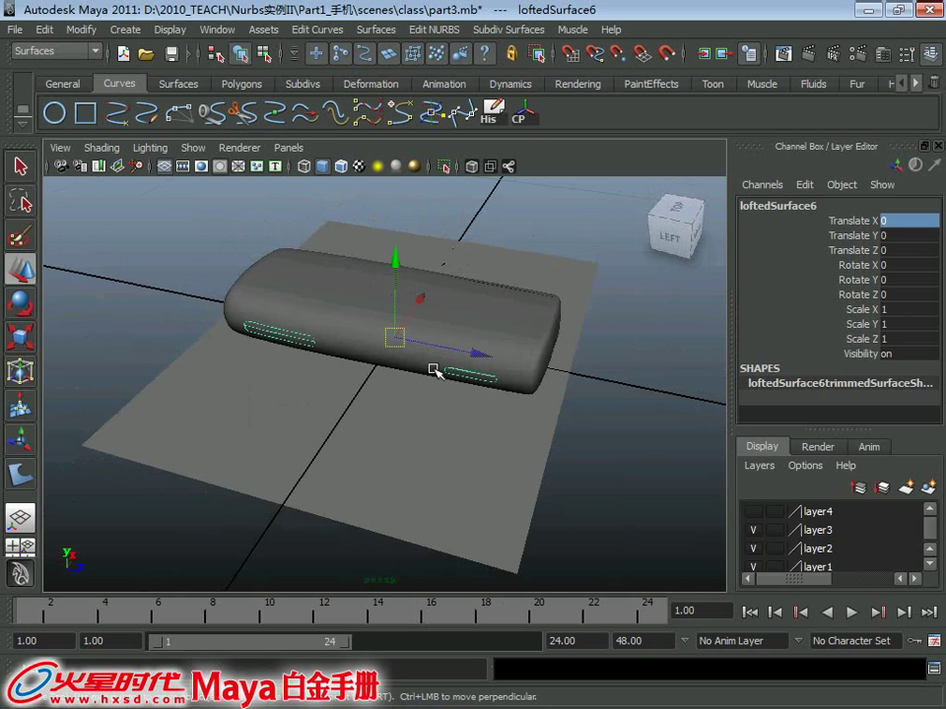
click(491, 338)
key(q)
mouse_move(491, 338)
alt+mouse_down()
mouse_move(373, 308)
mouse_move(439, 382)
mouse_move(338, 381)
alt+mouse_up()
Select the trimmed top panel loftedSurface5 for moving, undoing an accidental sideways X move
click(338, 380)
click(423, 290)
alt+drag(423, 290, 482, 338)
click(409, 419)
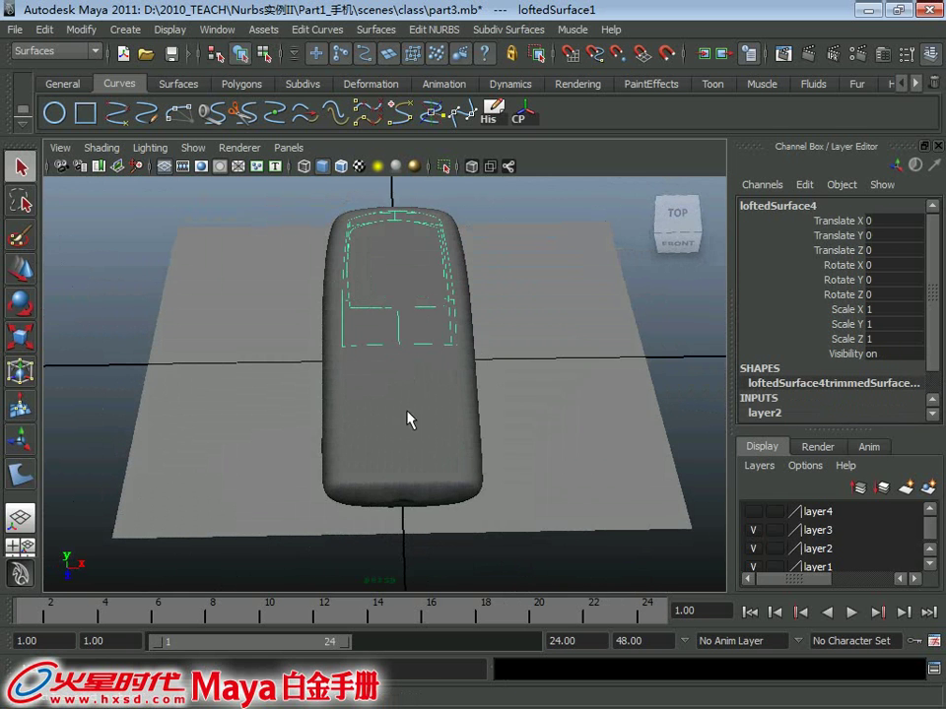
alt+drag(409, 419, 444, 382)
click(503, 411)
key(w)
mouse_move(502, 412)
alt+mouse_down()
mouse_move(416, 266)
mouse_move(397, 259)
mouse_move(462, 281)
alt+mouse_up()
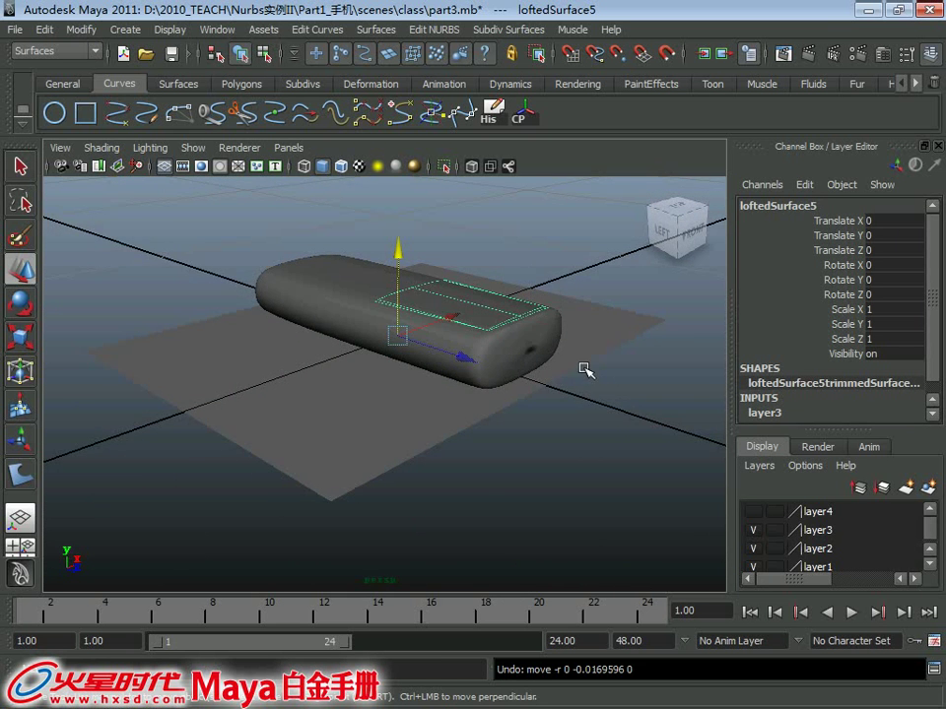
alt+drag(585, 369, 806, 519)
mouse_move(558, 378)
alt+mouse_down()
mouse_move(423, 358)
mouse_move(460, 390)
alt+mouse_up()
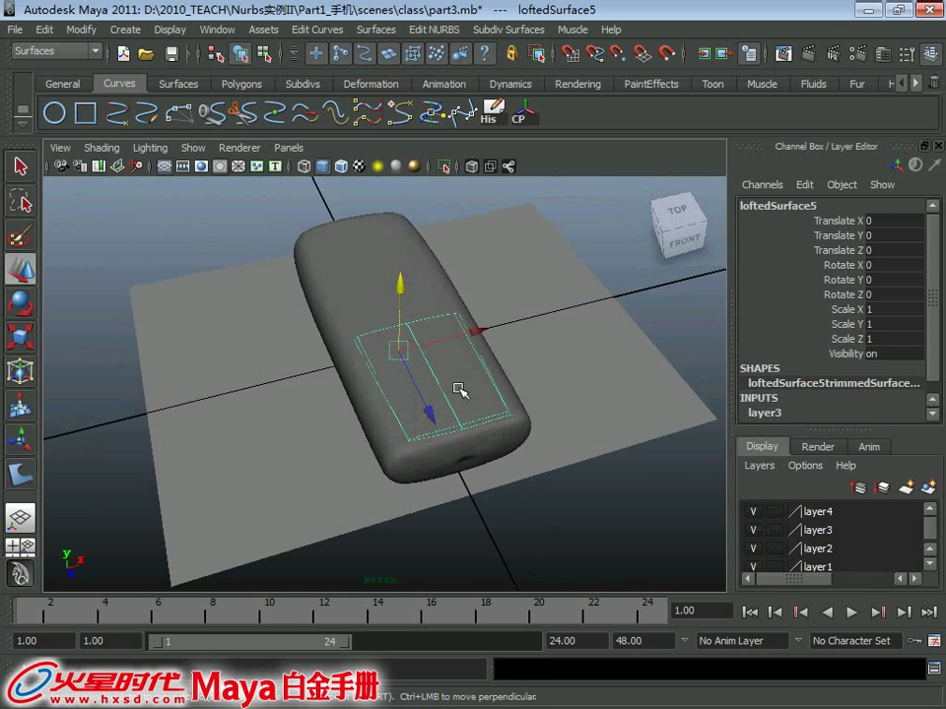
mouse_move(473, 337)
mouse_down()
mouse_move(564, 313)
mouse_move(508, 338)
mouse_move(542, 313)
mouse_move(432, 316)
mouse_up()
key(z)
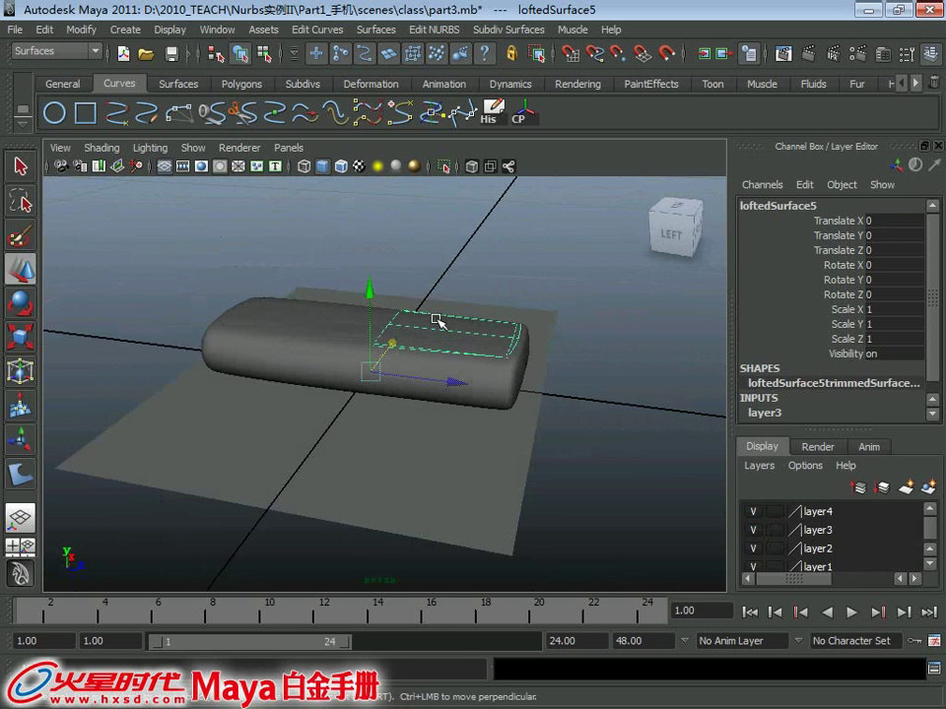
Nudge the top panel along Y until Translate Y reads -0.003
scroll(371, 301, up, 3)
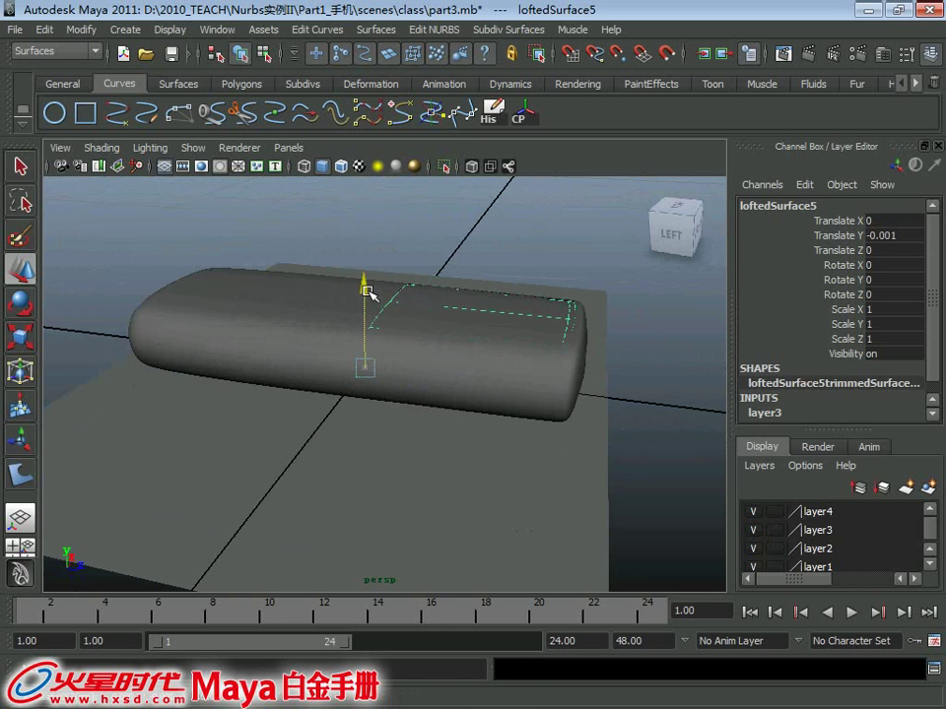
mouse_move(369, 290)
mouse_down()
mouse_move(416, 290)
mouse_move(412, 331)
mouse_move(384, 328)
mouse_up()
alt+right_drag(384, 327, 488, 388)
alt+drag(489, 388, 410, 359)
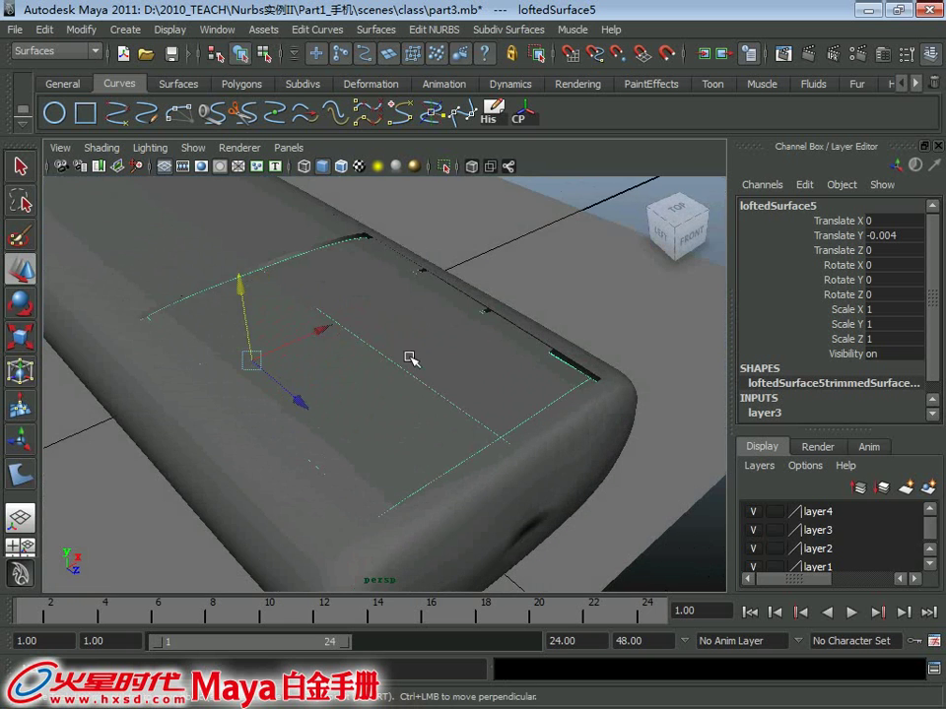
alt+right_drag(474, 358, 416, 371)
alt+drag(415, 371, 449, 356)
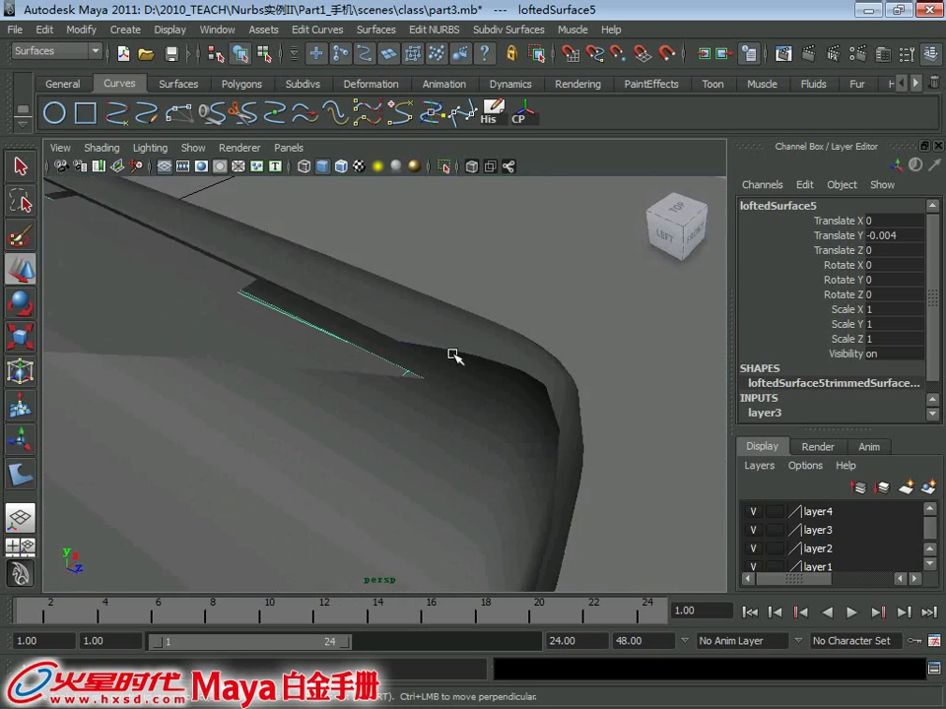
alt+right_drag(449, 356, 422, 331)
alt+drag(423, 331, 392, 305)
alt+drag(168, 338, 216, 334)
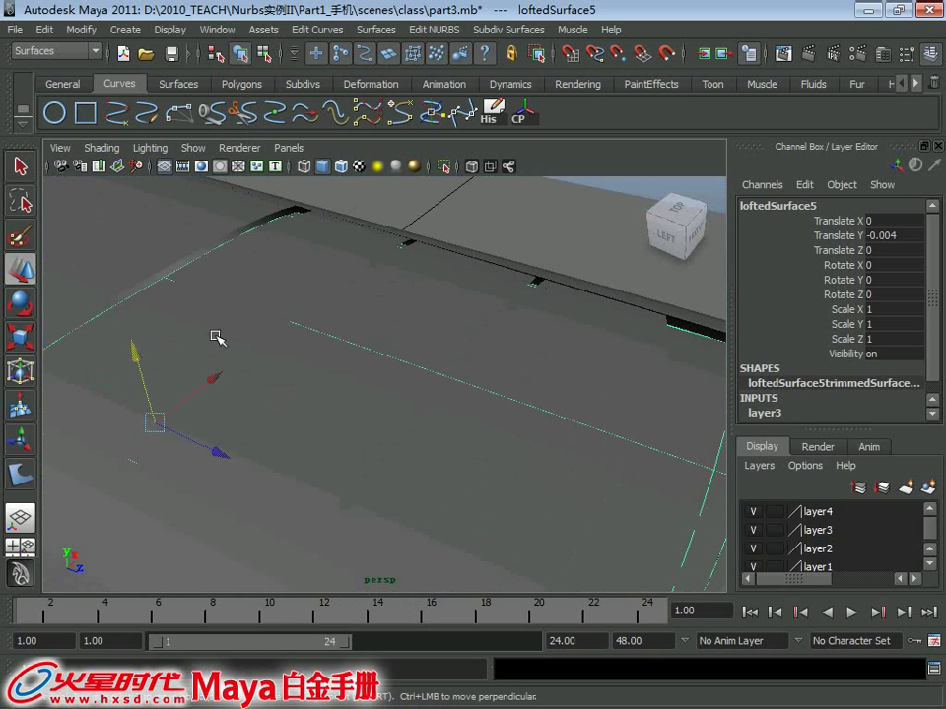
click(133, 347)
drag(135, 353, 415, 343)
Inspect the panel's corner fit against the body and reselect the top panel
mouse_move(416, 343)
alt+right_down()
mouse_move(376, 321)
mouse_move(515, 334)
alt+right_up()
mouse_move(515, 334)
alt+mouse_down()
mouse_move(500, 348)
mouse_move(515, 382)
alt+mouse_up()
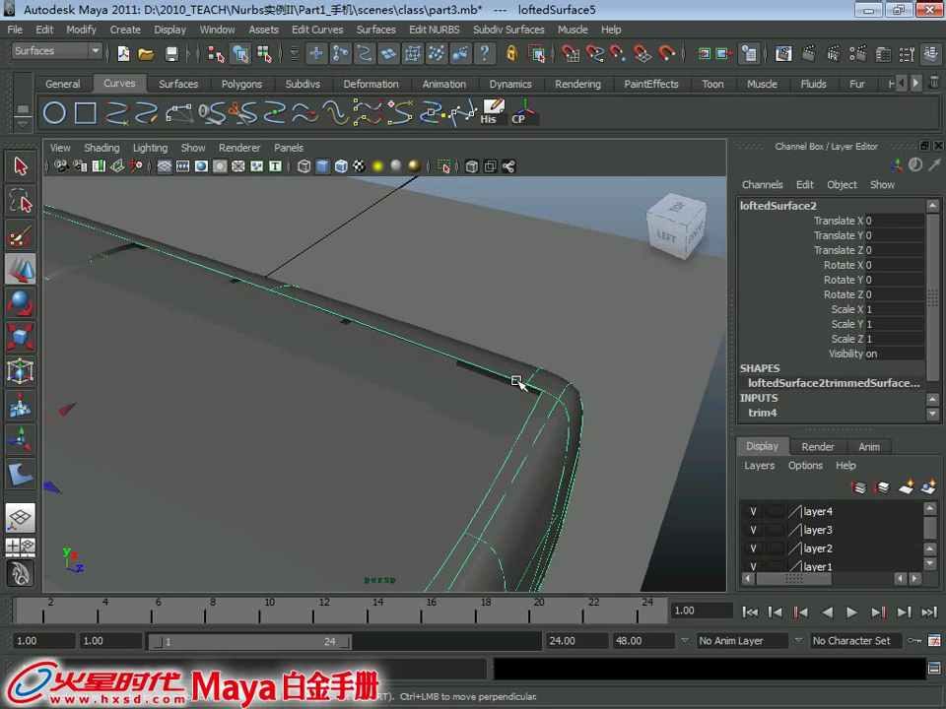
click(515, 363)
right_drag(515, 350, 520, 362)
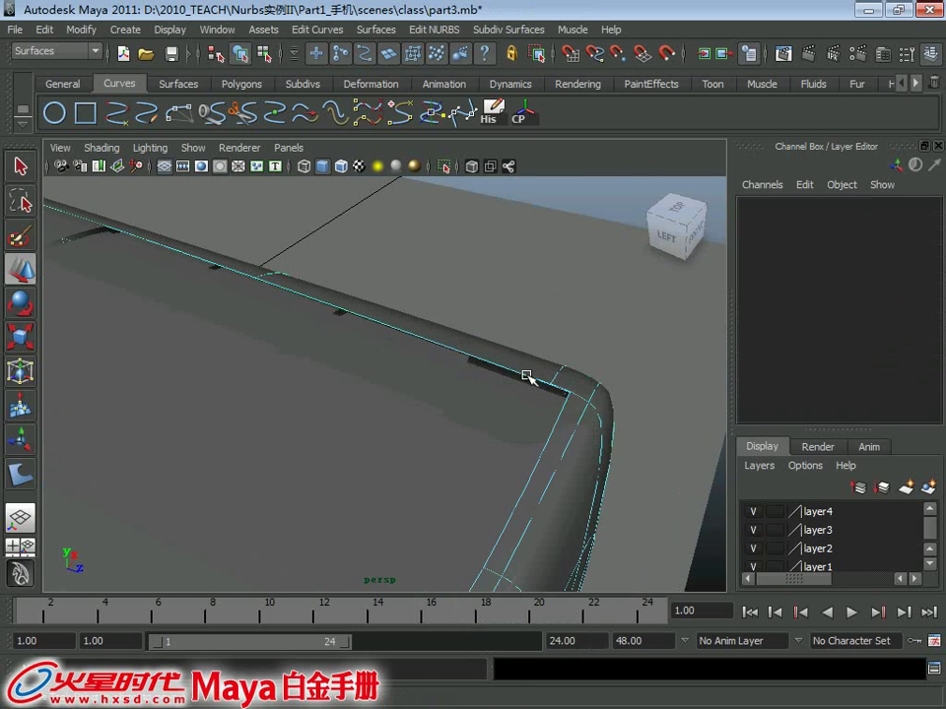
click(527, 377)
alt+drag(527, 377, 495, 380)
click(463, 391)
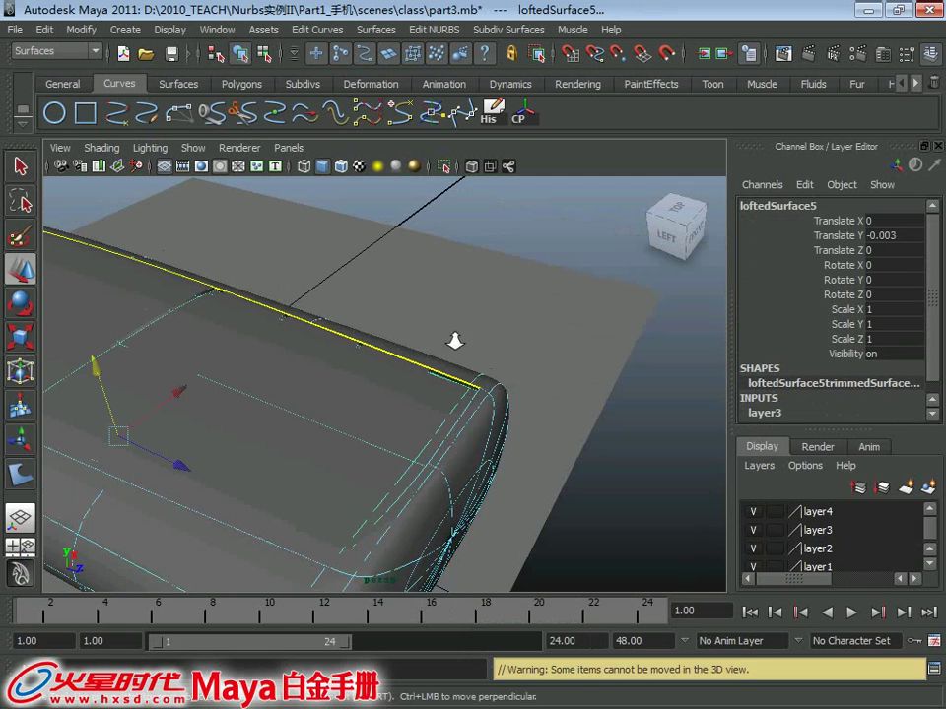
mouse_move(437, 327)
alt+mouse_down()
mouse_move(492, 367)
mouse_move(375, 366)
mouse_move(393, 397)
alt+mouse_up()
Select loftedSurface4, maximize the top view, and zoom in on the keypad and centre button
click(410, 324)
scroll(353, 335, up, 3)
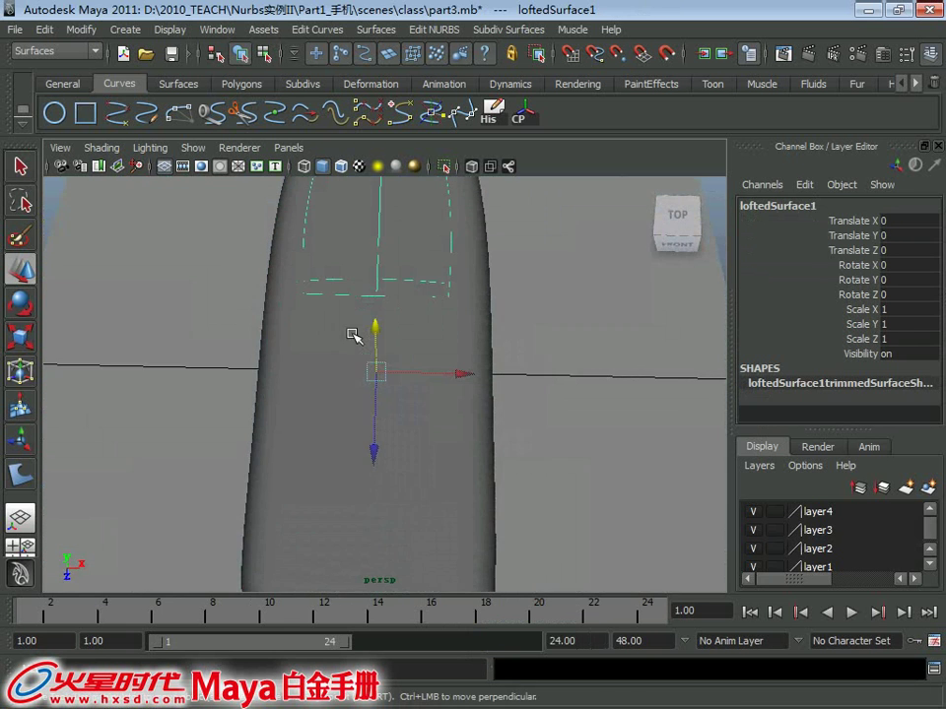
click(394, 328)
mouse_move(401, 324)
alt+mouse_down()
mouse_move(408, 365)
mouse_move(395, 349)
mouse_move(428, 387)
alt+mouse_up()
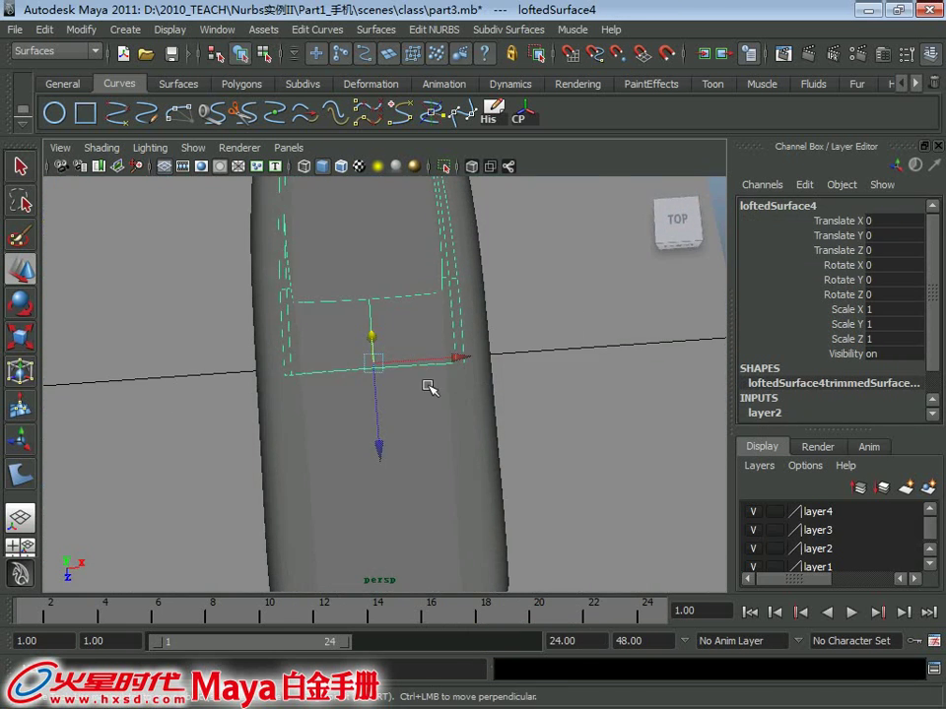
key(space)
key(space)
scroll(341, 401, up, 3)
scroll(353, 369, up, 3)
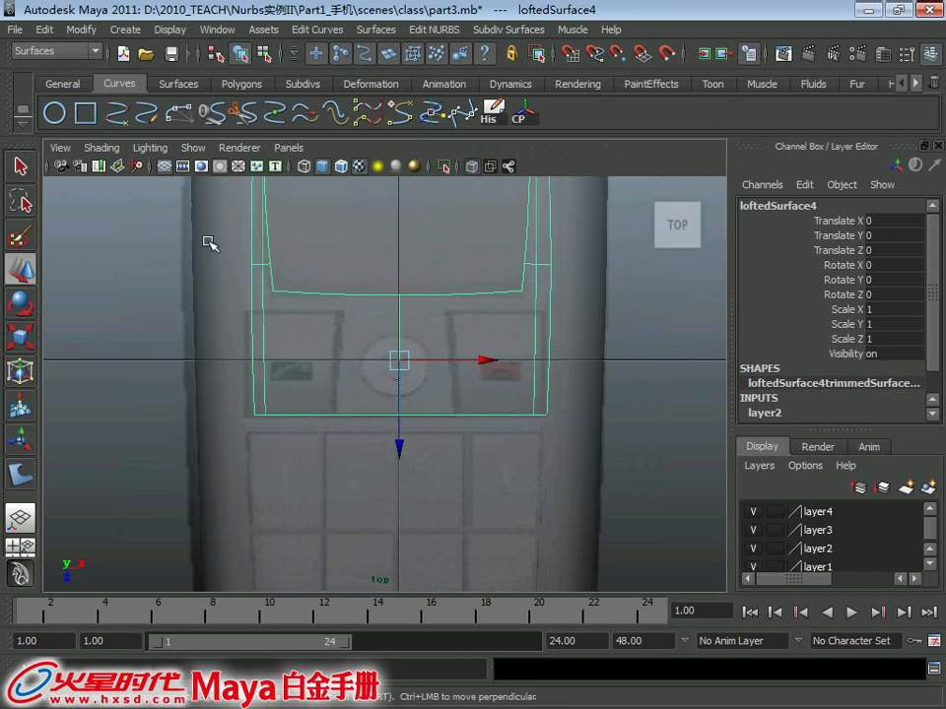
Create a NURBS square and scale it down to frame the centre button
click(86, 117)
scroll(425, 401, down, 3)
key(r)
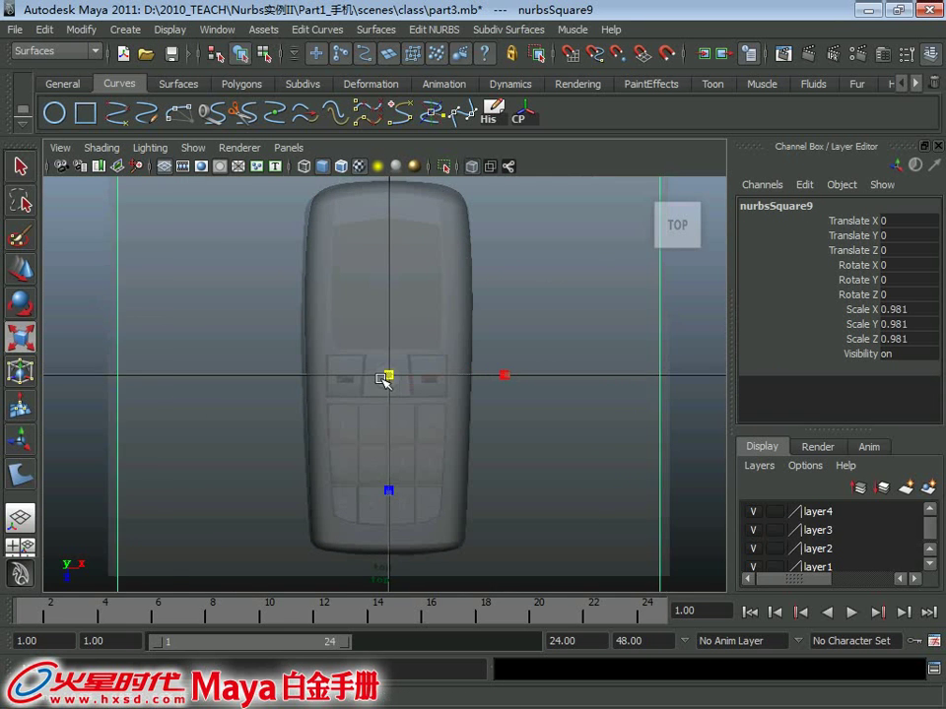
drag(388, 375, 59, 412)
scroll(308, 439, up, 3)
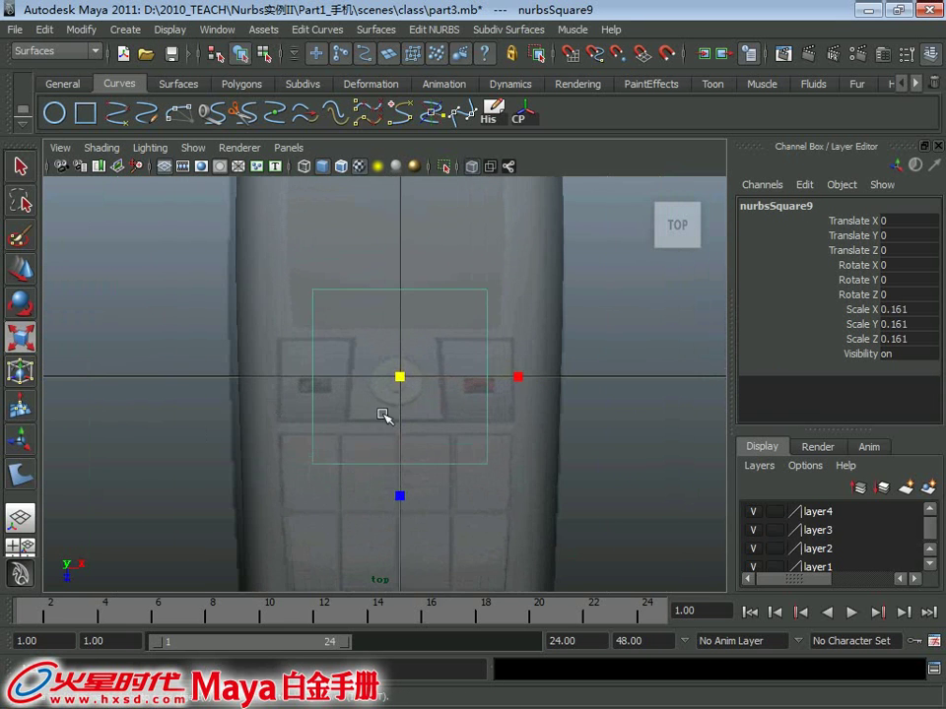
drag(377, 376, 354, 387)
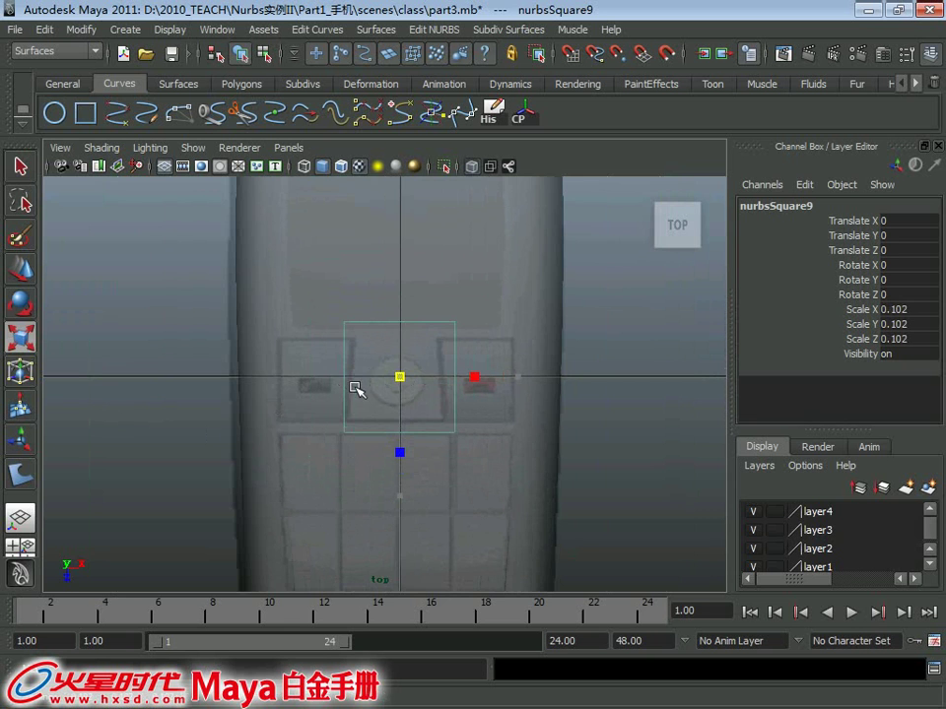
scroll(585, 342, down, 5)
key(q)
scroll(498, 296, up, 1)
click(578, 367)
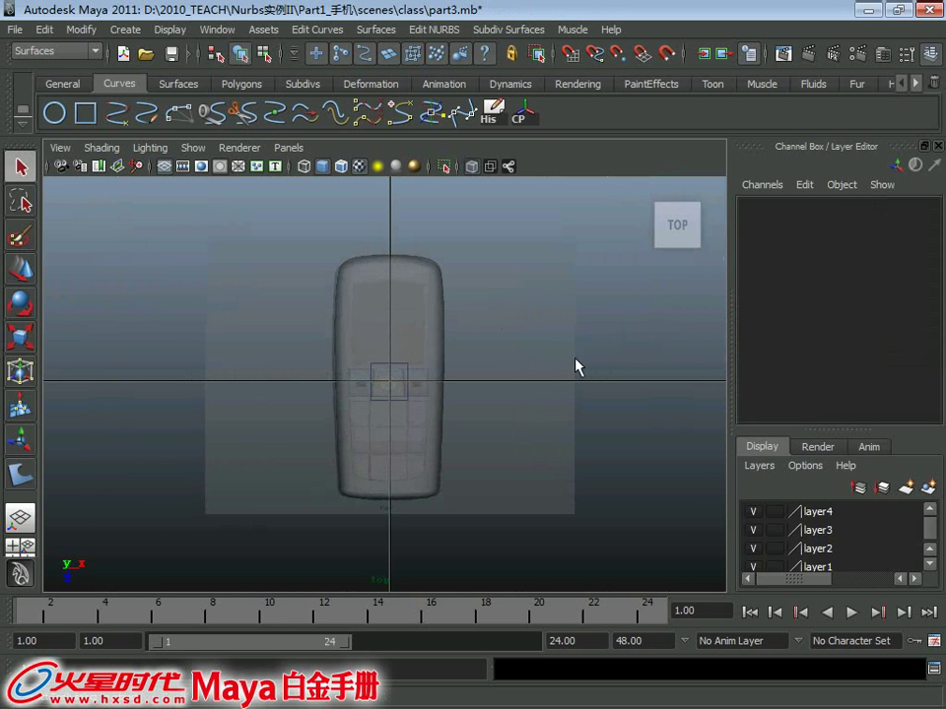
key(ctrl+z)
Rotate the square's right-edge CVs so that side slants along the right soft-key edge
scroll(532, 443, up, 3)
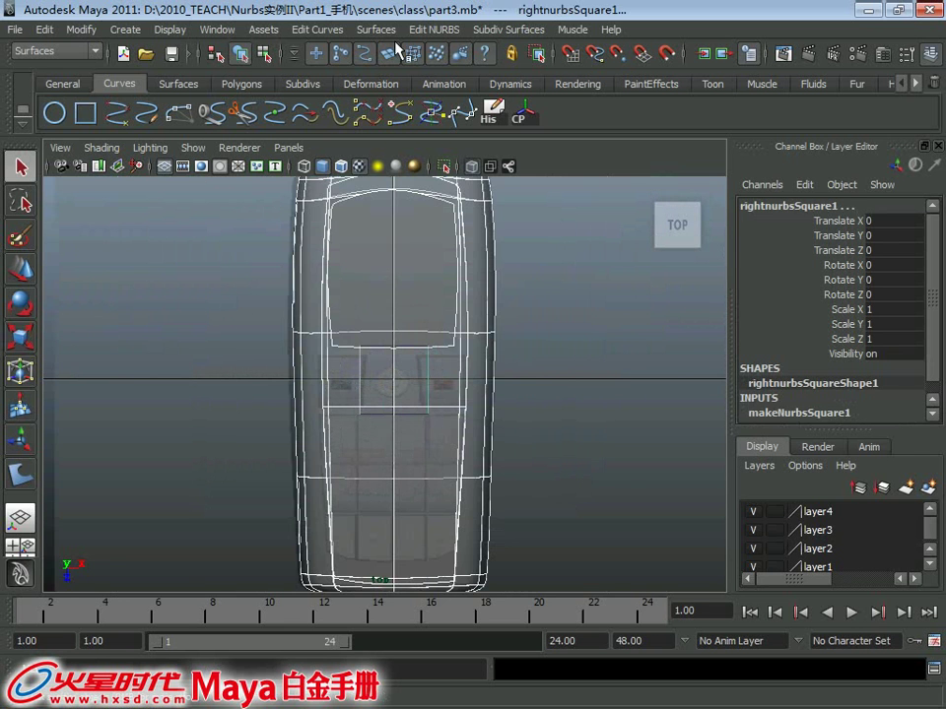
scroll(433, 355, up, 2)
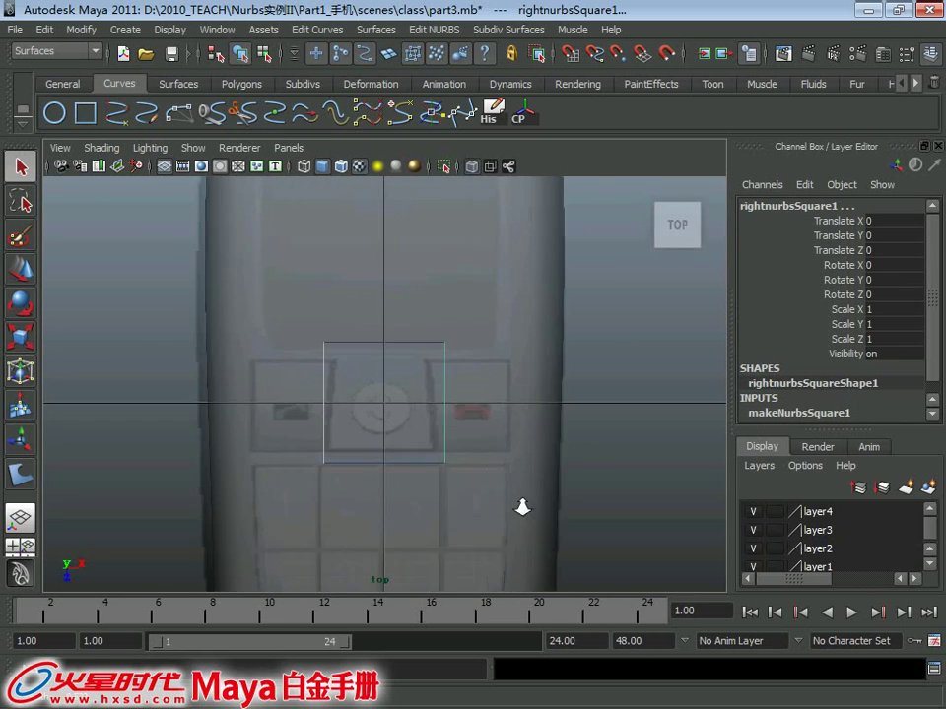
scroll(406, 346, up, 2)
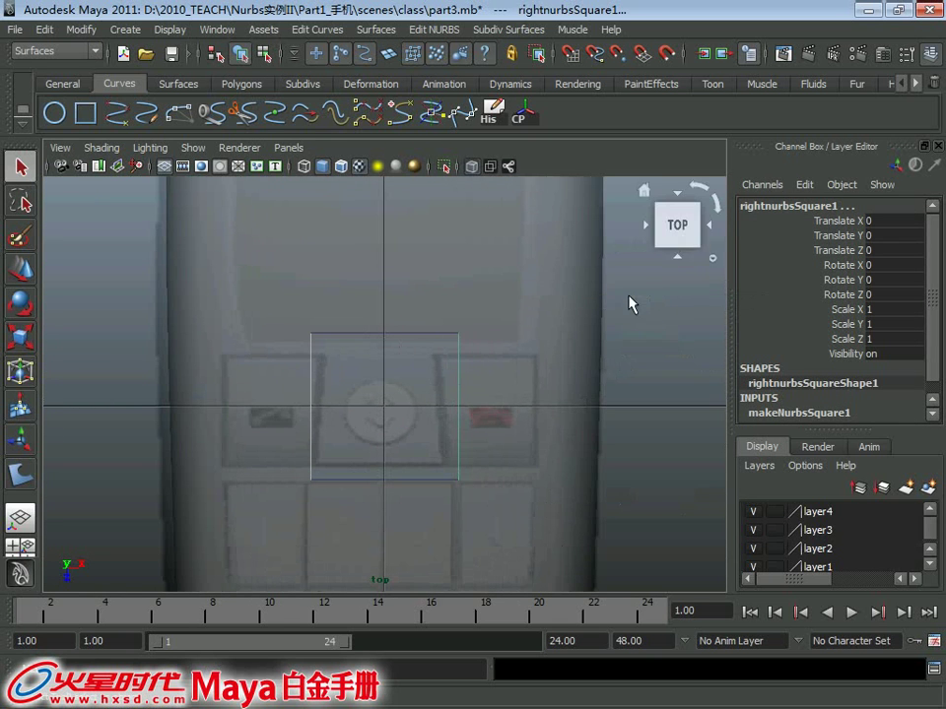
drag(438, 298, 478, 335)
drag(576, 447, 580, 451)
key(w)
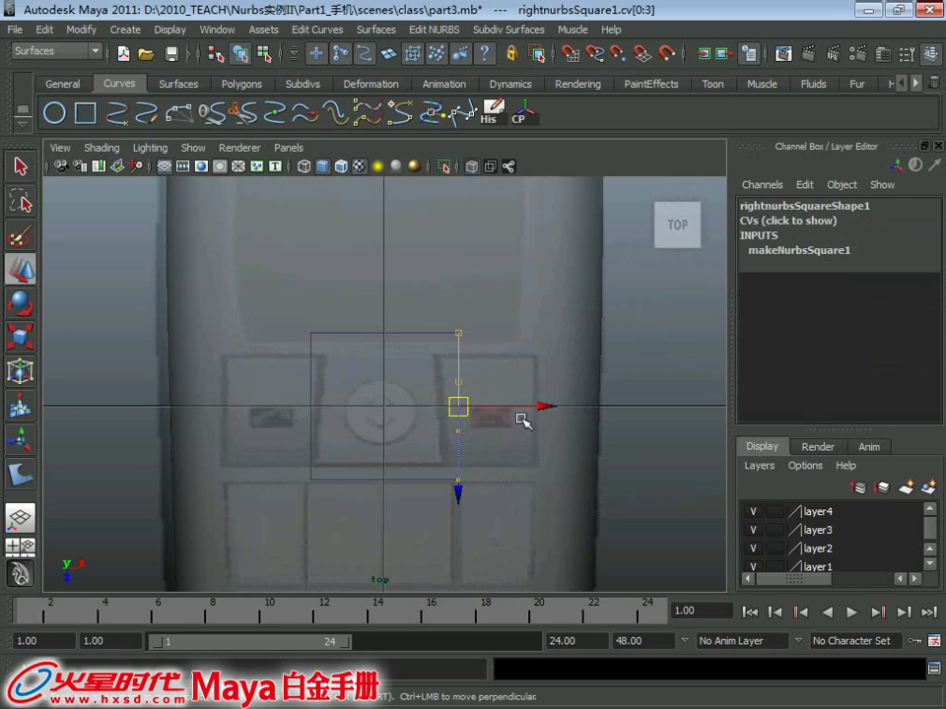
key(e)
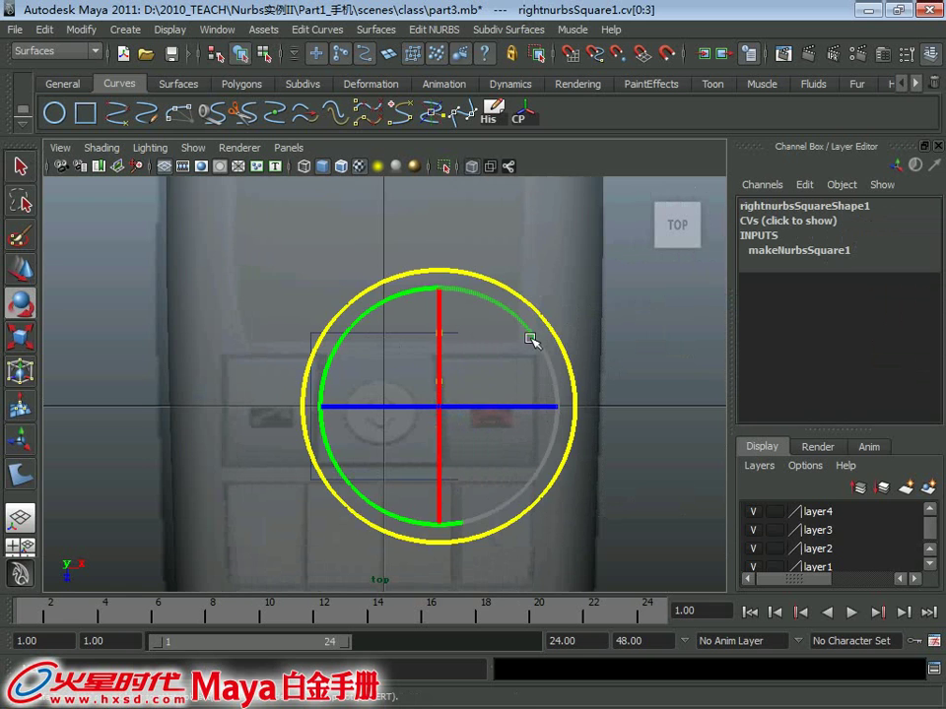
drag(531, 339, 518, 328)
key(w)
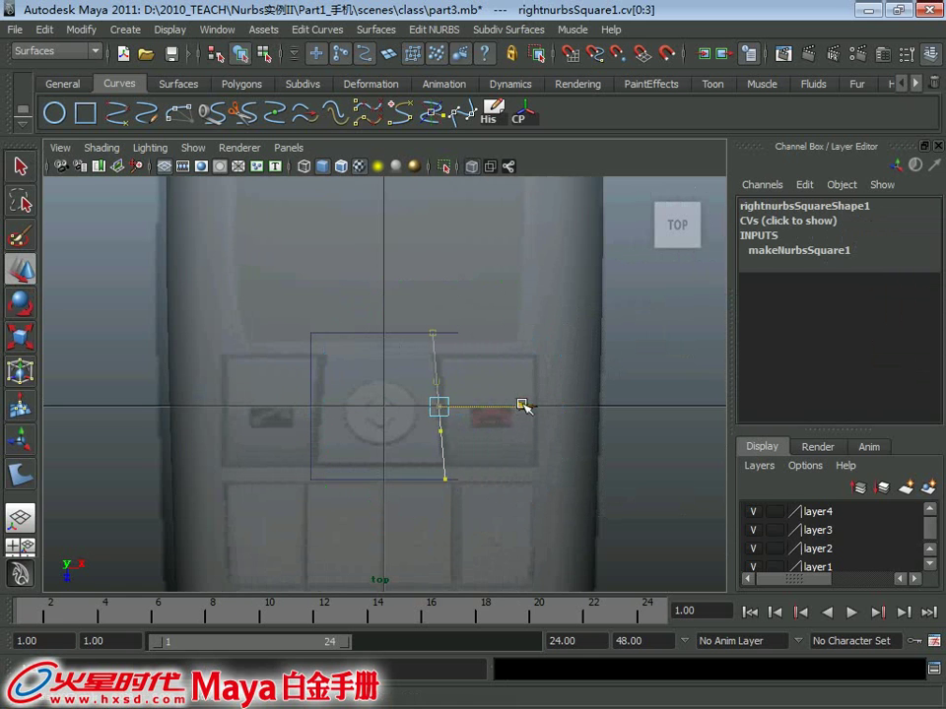
key(q)
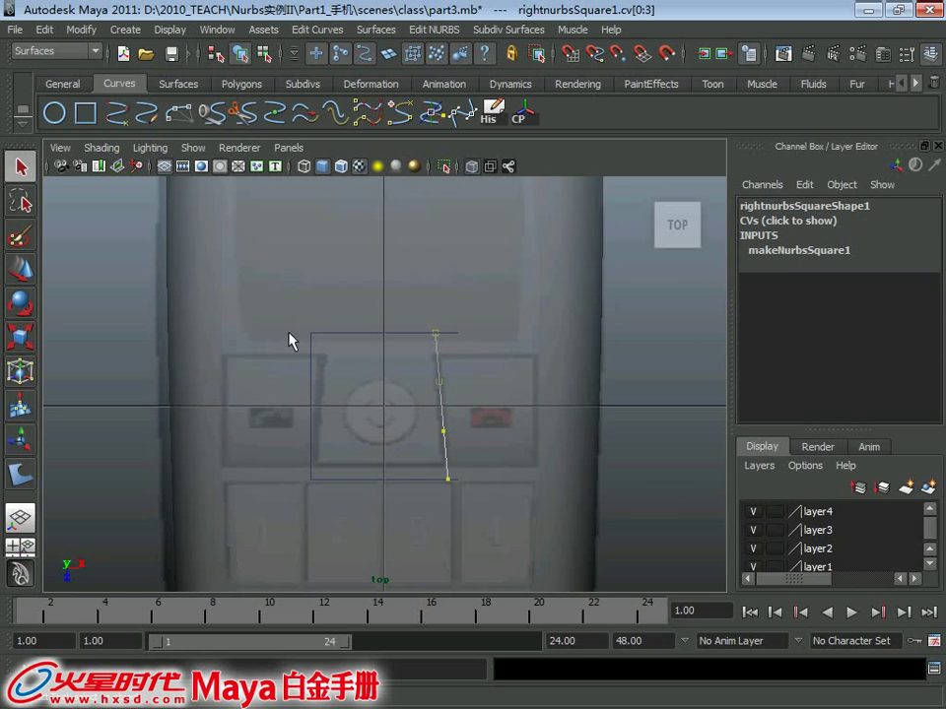
key(F8)
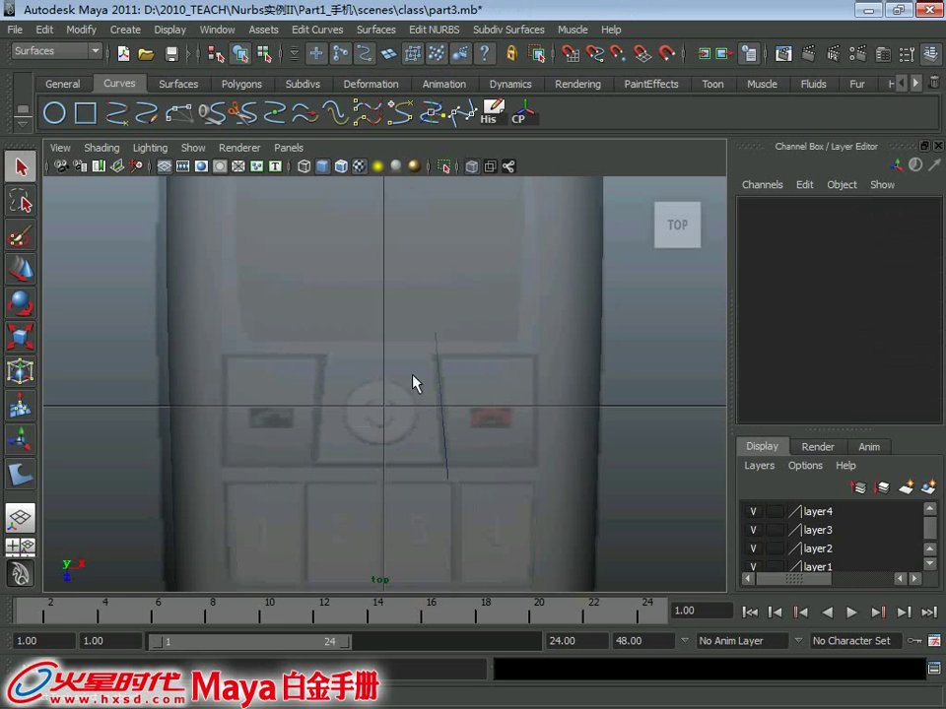
Group the slanted curve, mirror it with Scale X -1, shift it along X, and add a NURBS square
key(ctrl+g)
key(ctrl+g)
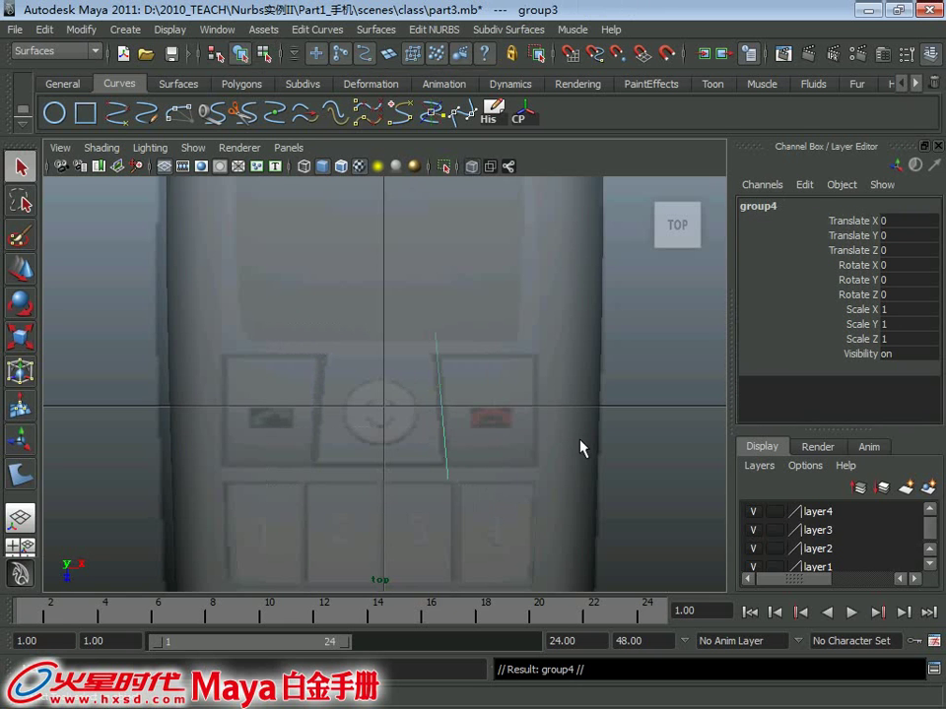
key(w)
text(-1)
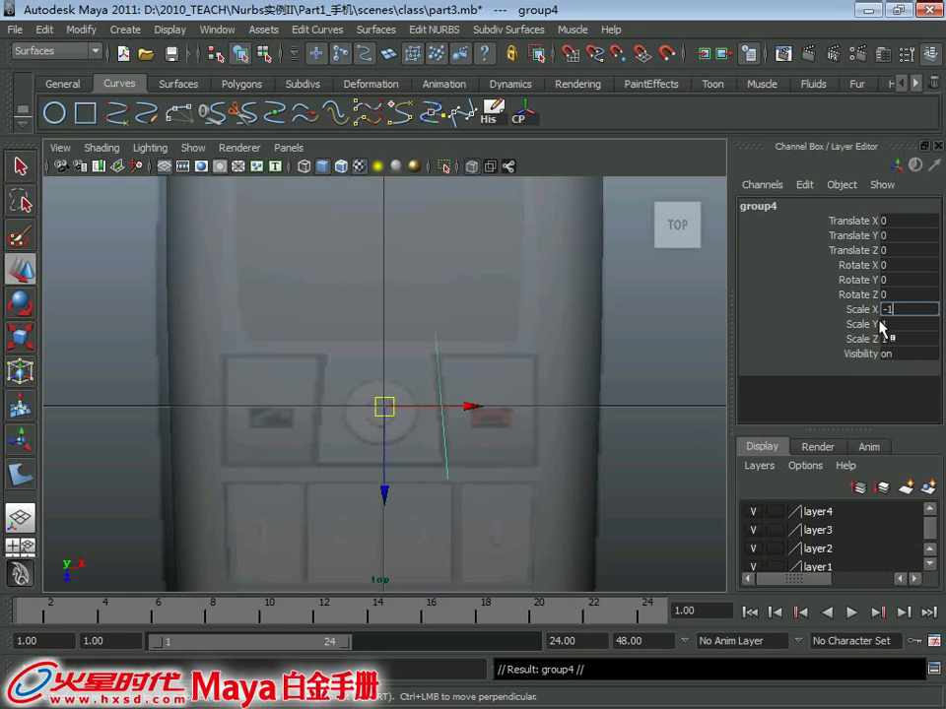
key(Return)
drag(474, 406, 463, 407)
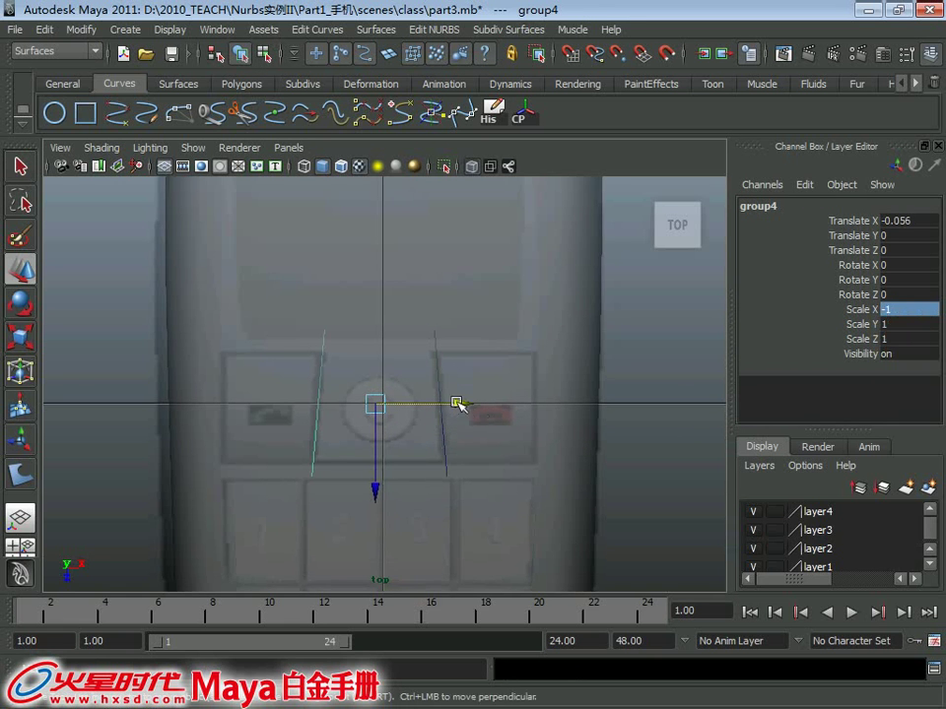
click(86, 114)
Scale nurbsSquare10 to 0.21 × 0.108 × 0.074, a flat rectangle spanning the soft-key row
scroll(280, 401, down, 5)
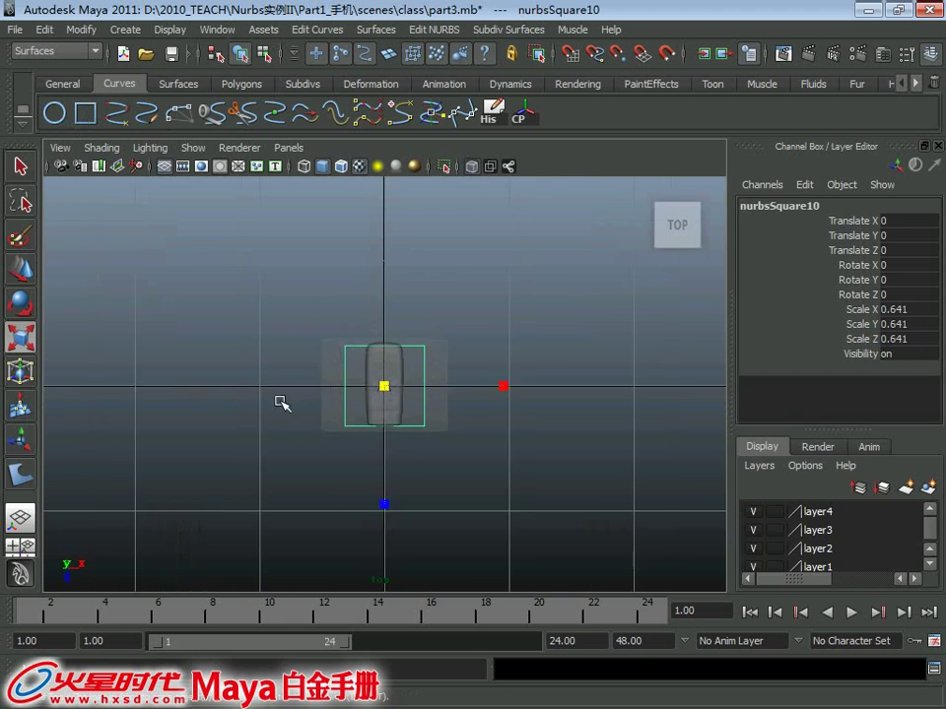
scroll(233, 298, up, 3)
drag(391, 393, 243, 405)
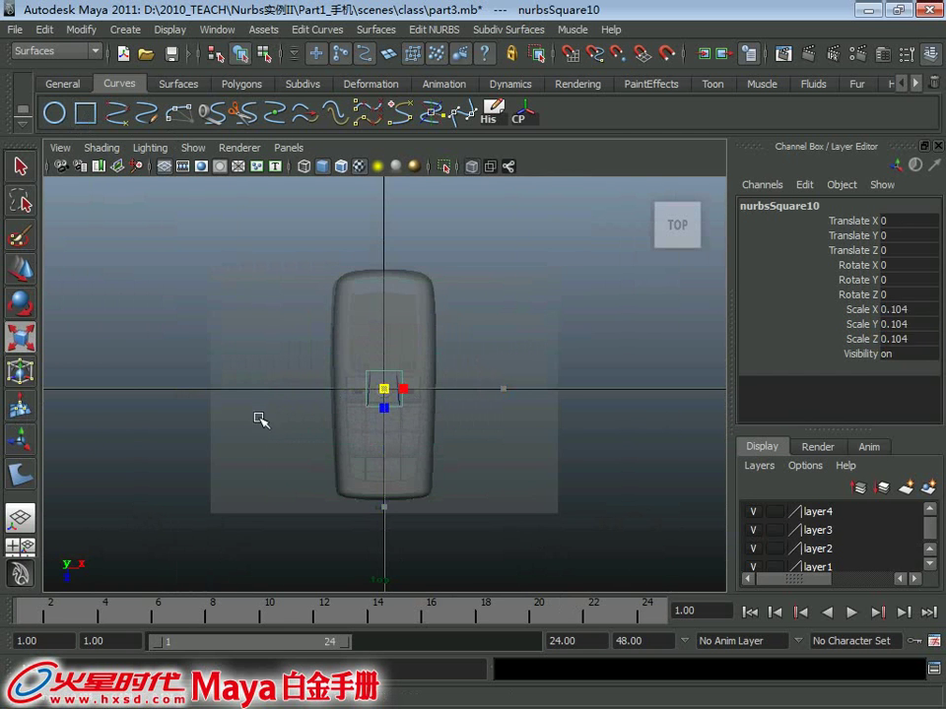
scroll(506, 469, up, 2)
scroll(547, 450, up, 3)
scroll(464, 397, up, 2)
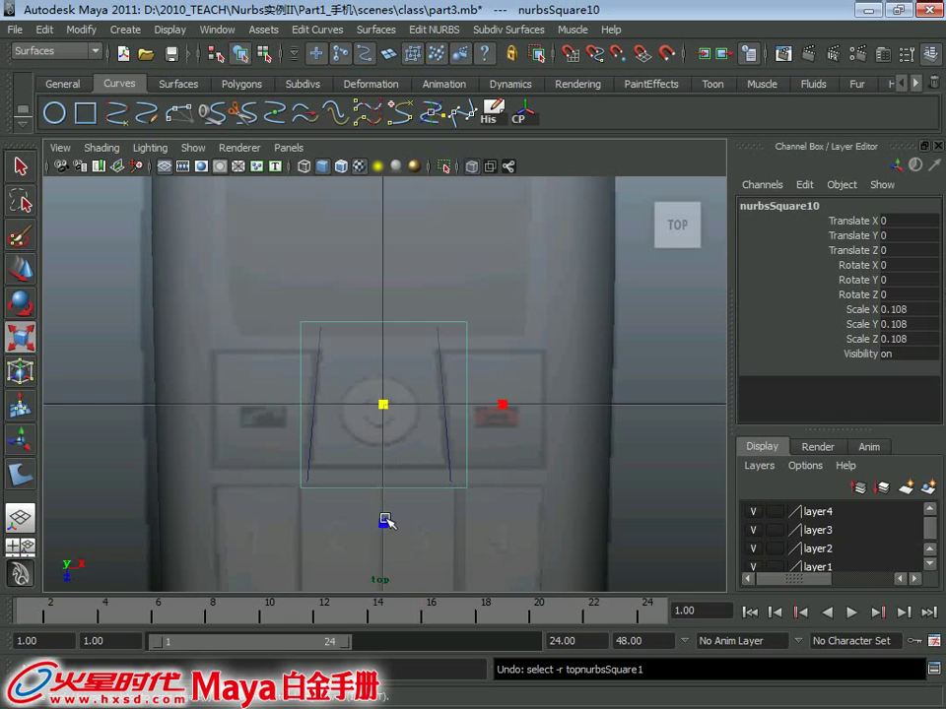
drag(385, 522, 384, 490)
key(w)
key(r)
mouse_move(506, 412)
mouse_down()
mouse_move(680, 423)
mouse_move(792, 445)
mouse_move(611, 435)
mouse_up()
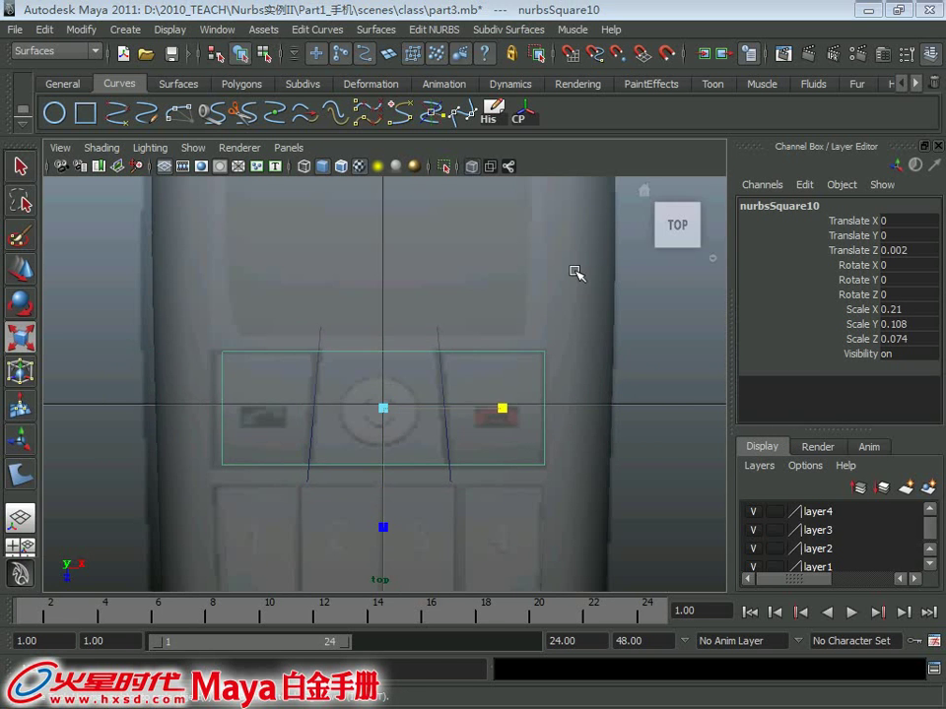
Show only NURBS curves, select the rectangle, and raise it to Translate Y 2.733
key(f)
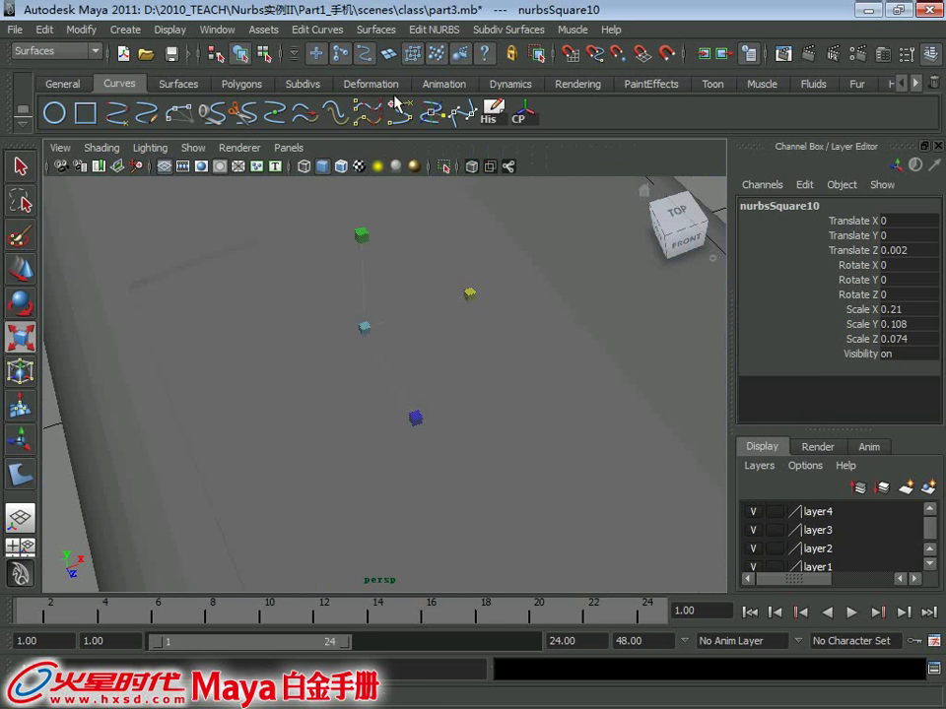
click(214, 154)
click(237, 120)
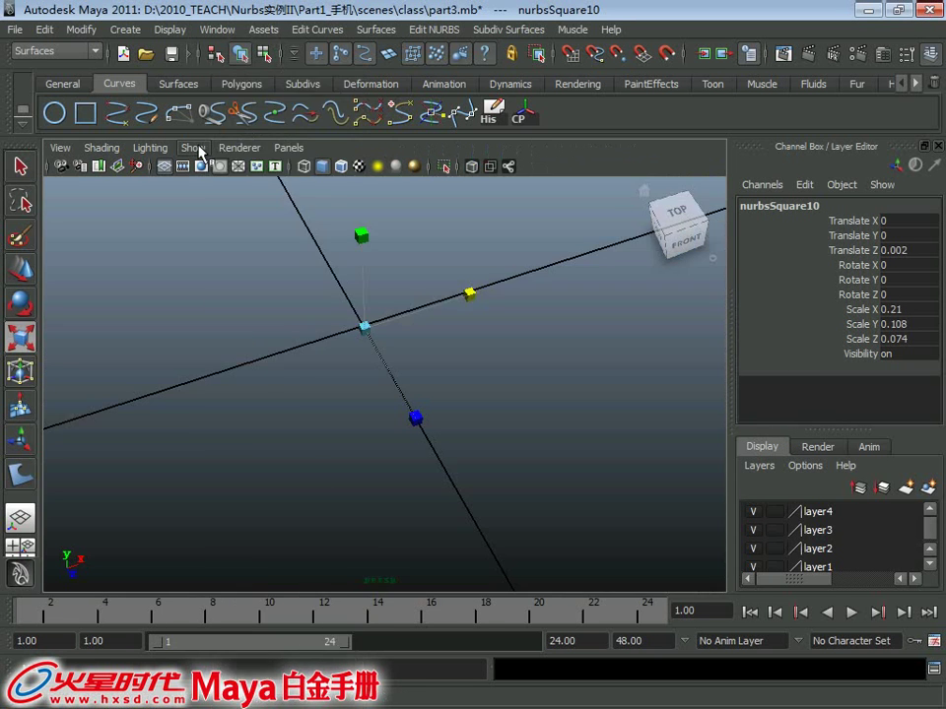
click(196, 150)
click(247, 182)
scroll(232, 310, down, 3)
mouse_move(232, 310)
mouse_down()
mouse_move(490, 431)
mouse_move(493, 296)
mouse_up()
key(w)
mouse_move(479, 287)
alt+mouse_down()
mouse_move(502, 236)
mouse_move(413, 257)
mouse_move(394, 177)
alt+mouse_up()
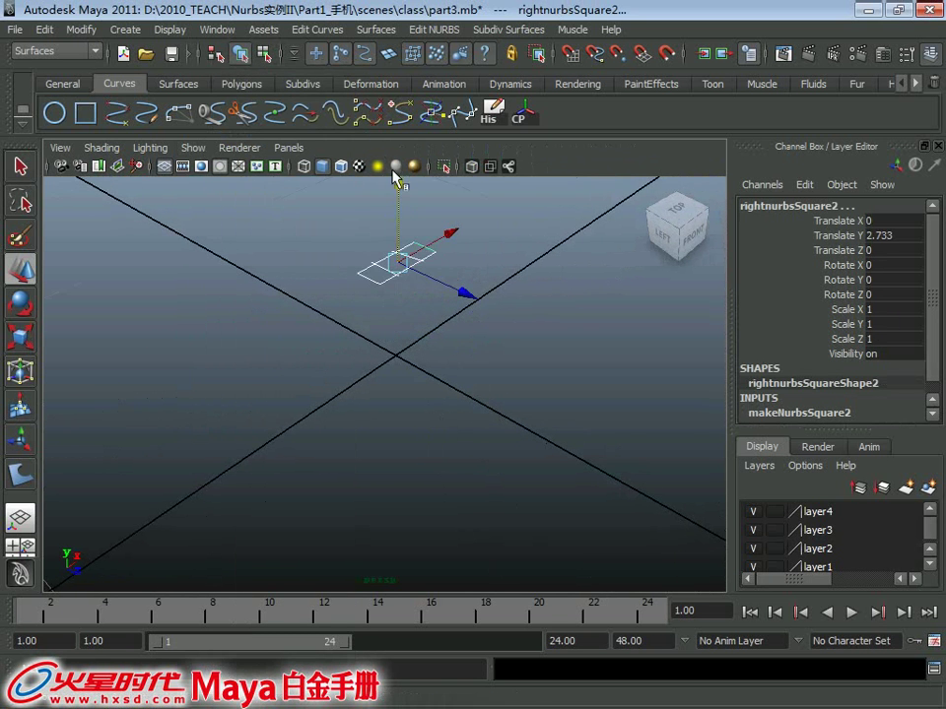
Show NURBS surfaces again and maximize the top view centred on the keypad
click(194, 148)
click(242, 157)
mouse_move(295, 325)
alt+mouse_down()
mouse_move(383, 379)
mouse_move(397, 338)
mouse_move(386, 353)
alt+mouse_up()
key(q)
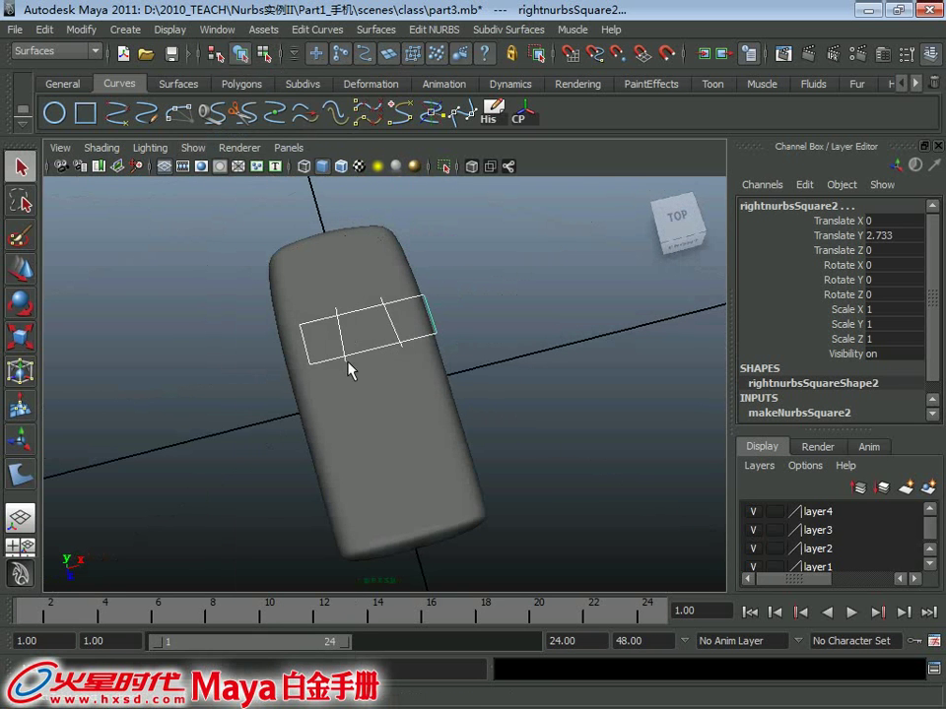
click(355, 375)
mouse_move(381, 395)
alt+mouse_down()
mouse_move(450, 371)
mouse_move(482, 376)
mouse_move(335, 416)
alt+mouse_up()
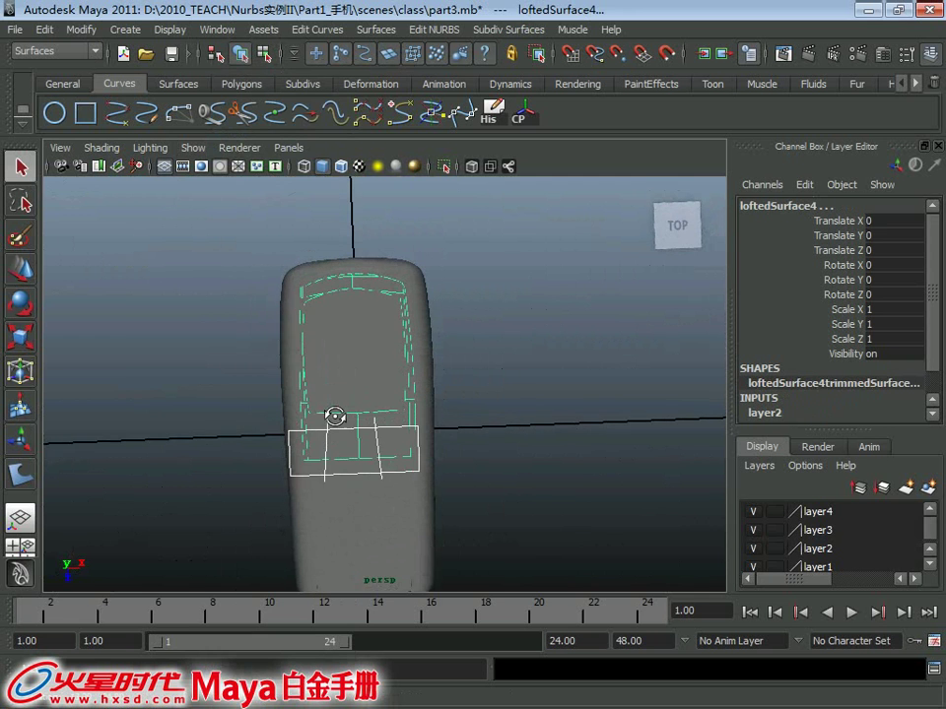
key(space)
key(space)
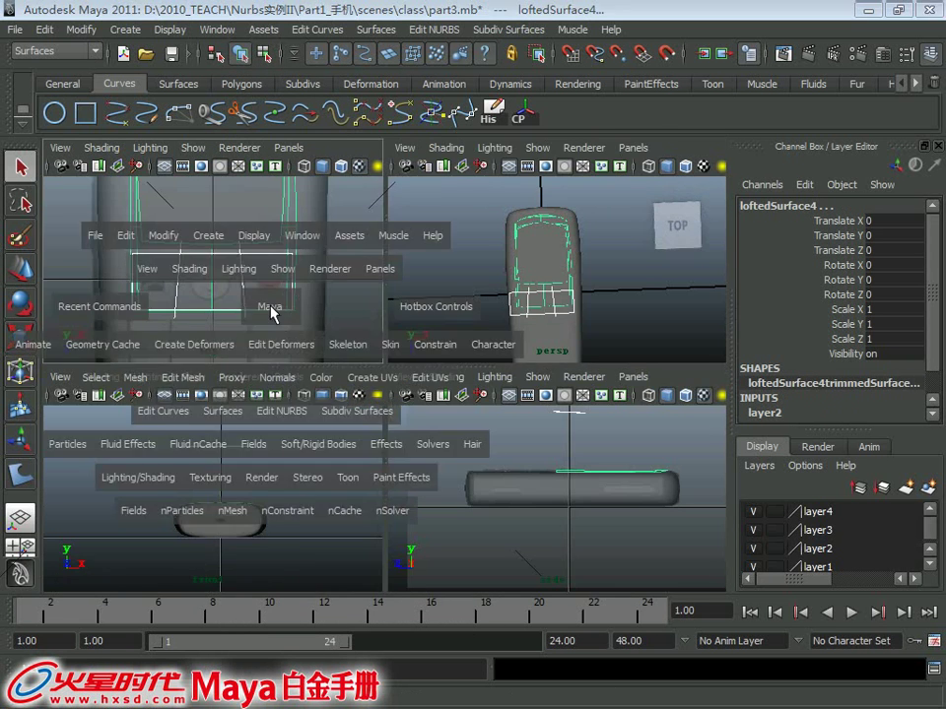
alt+middle_drag(332, 378, 301, 364)
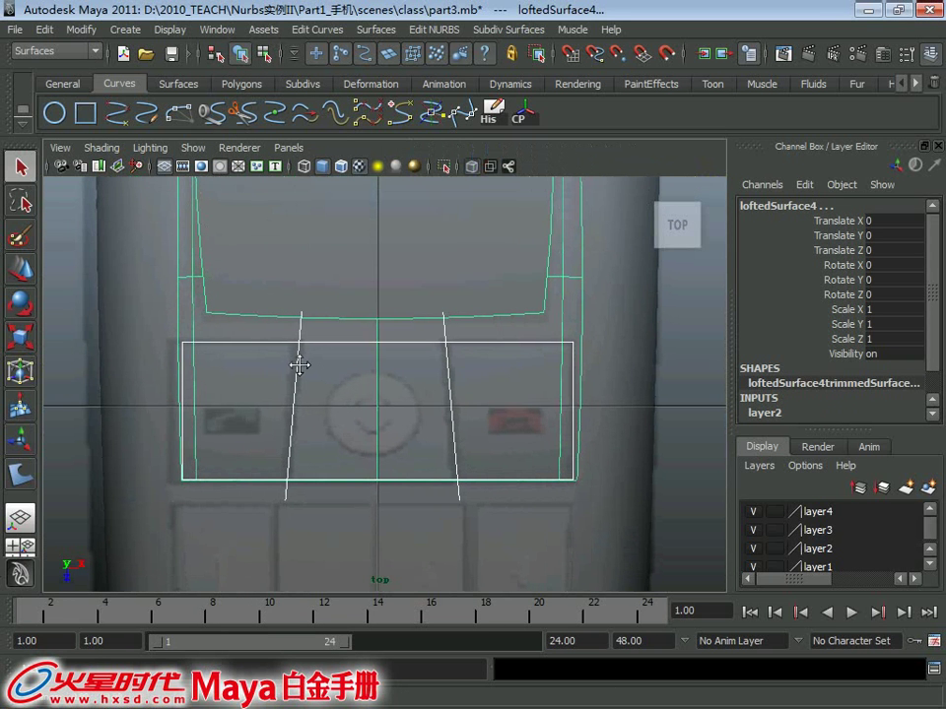
Delete the rectangle's right and left edge curves
click(574, 397)
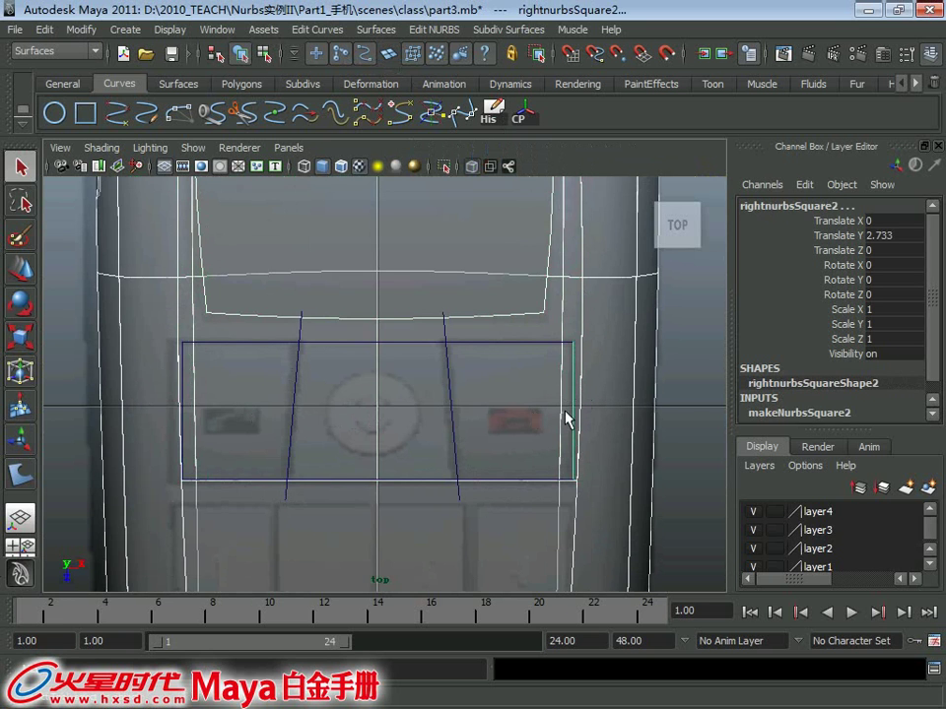
key(Delete)
click(183, 406)
key(Delete)
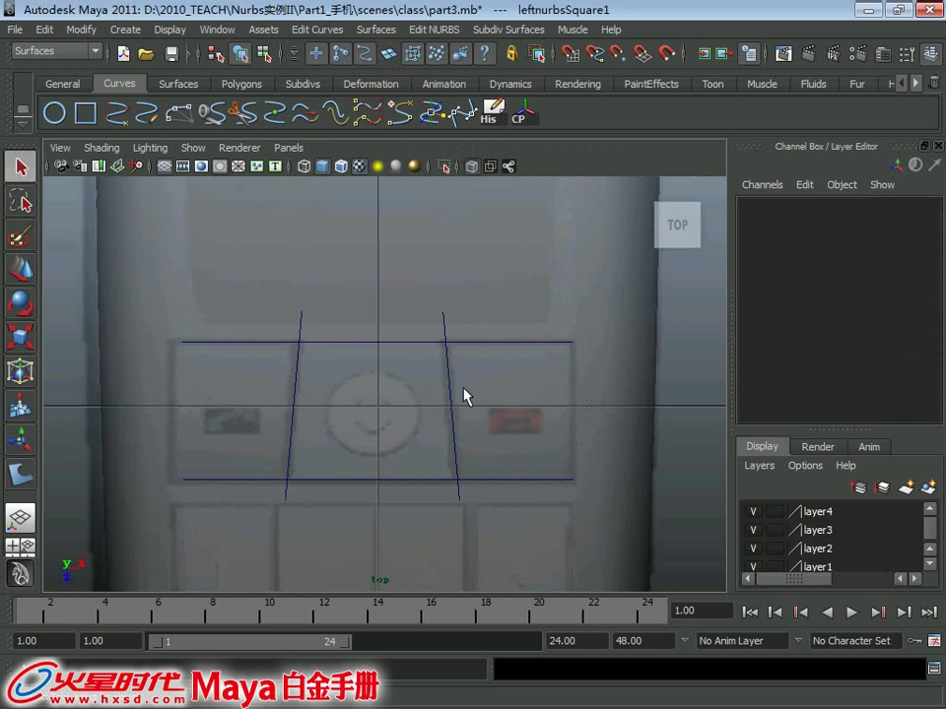
Widen the top and bottom edge curves across the phone to Scale X 1.293
click(532, 342)
shift+click(537, 479)
key(w)
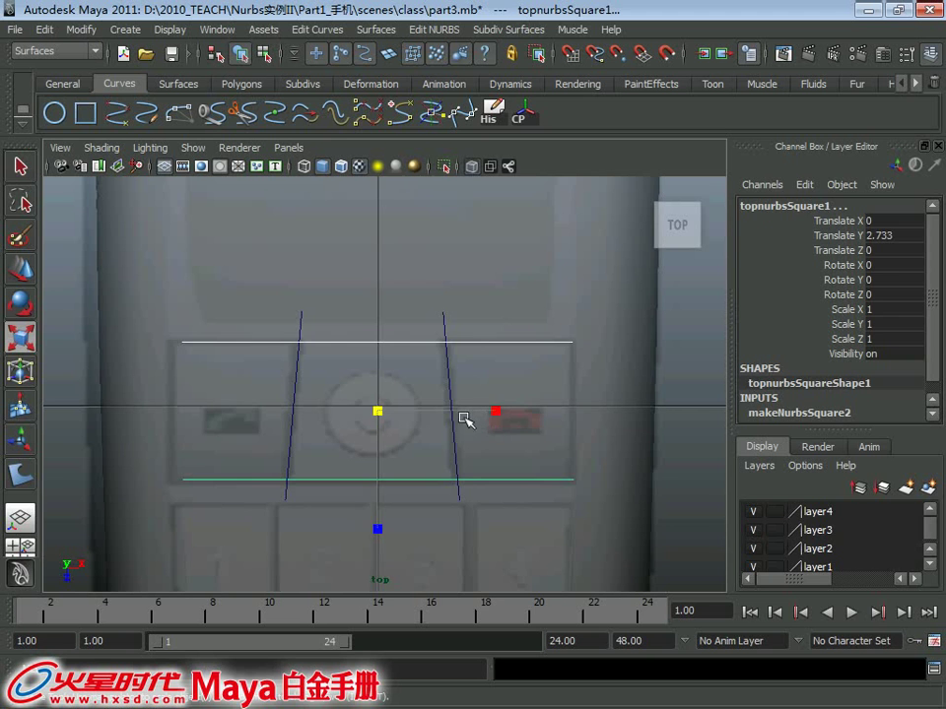
drag(496, 410, 528, 414)
click(479, 383)
key(q)
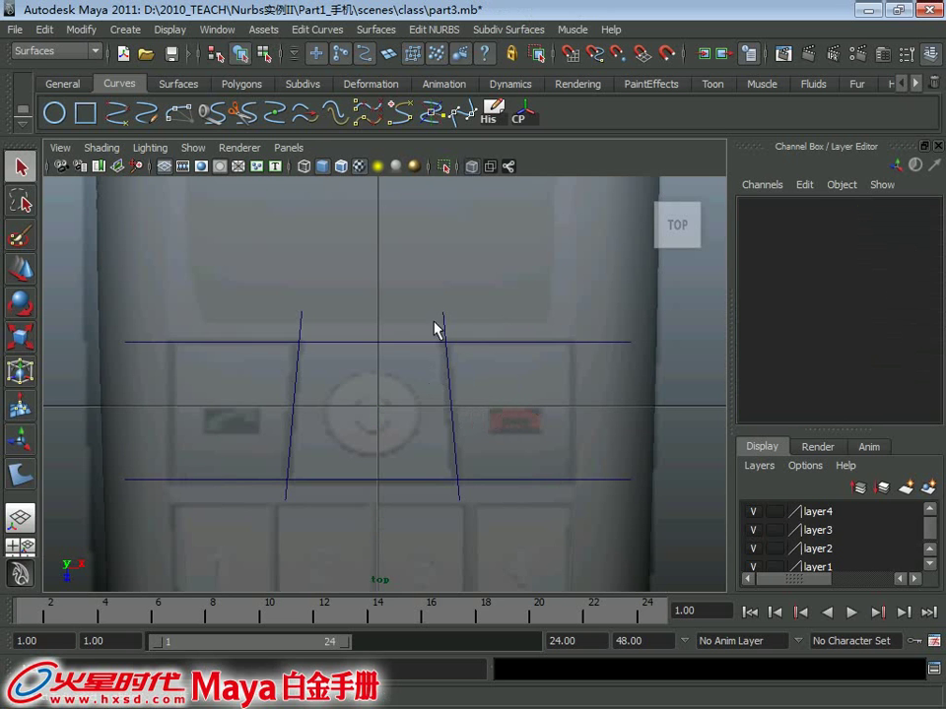
click(438, 330)
shift+click(243, 344)
drag(496, 501, 519, 494)
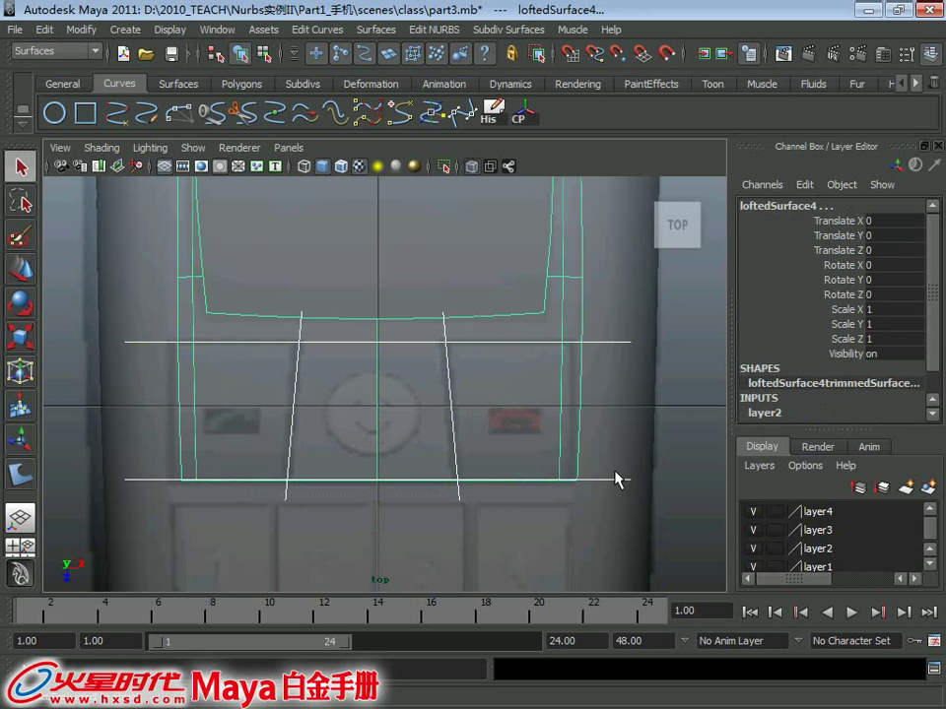
Delete the lower horizontal curve, keeping the upper one, and select loftedSurface4
click(635, 504)
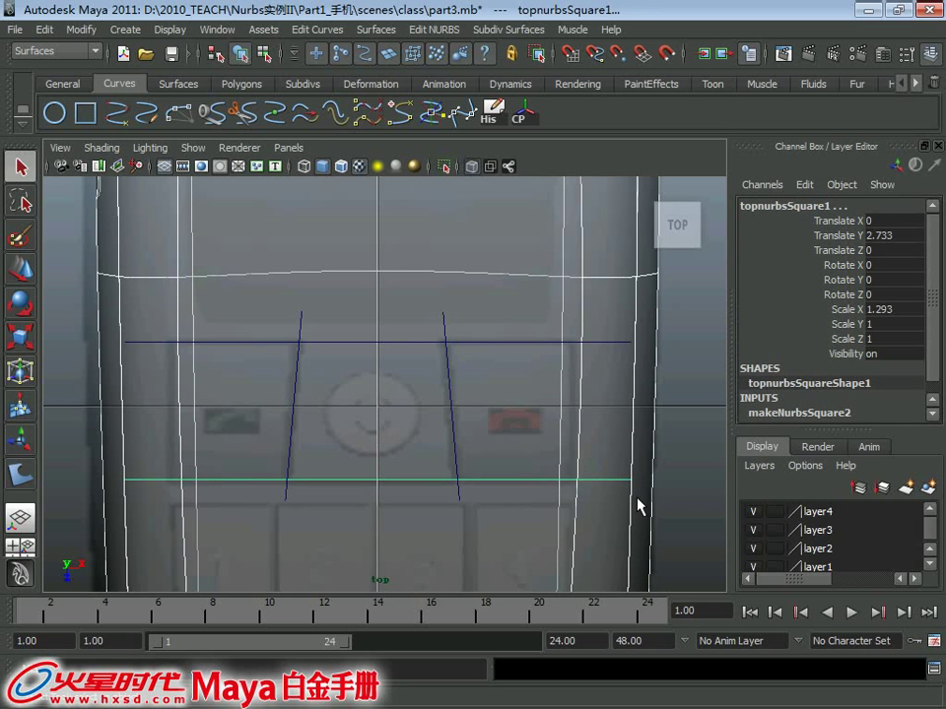
key(Delete)
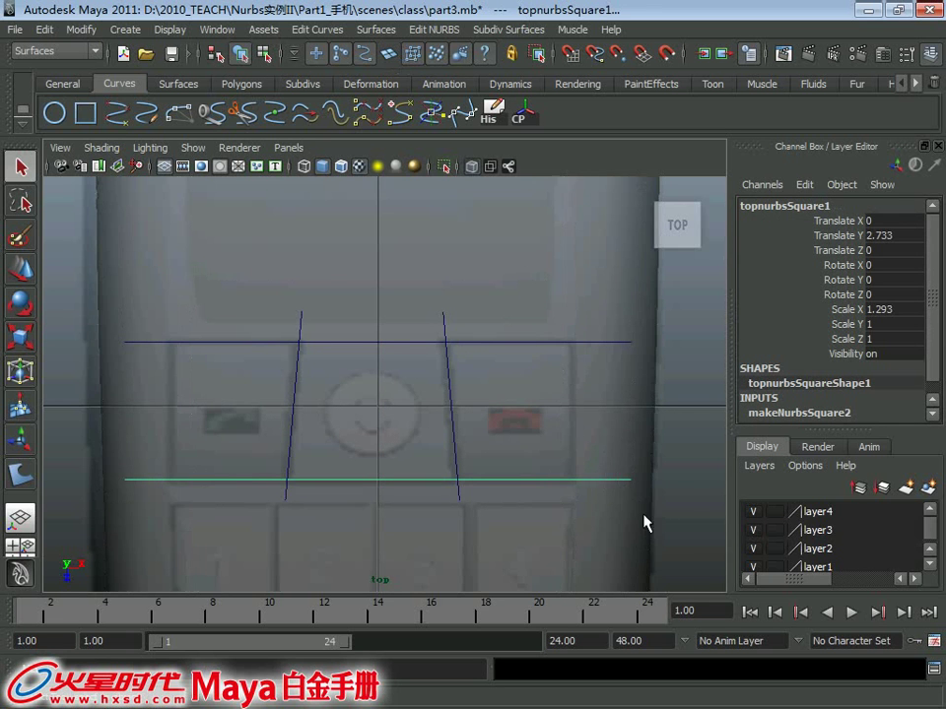
click(245, 341)
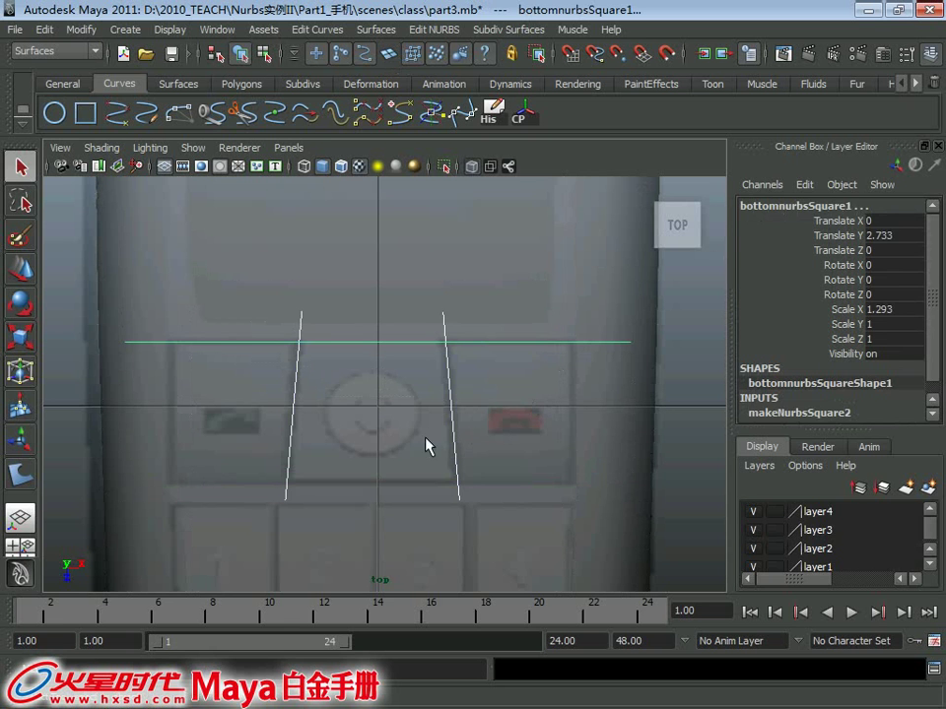
click(390, 422)
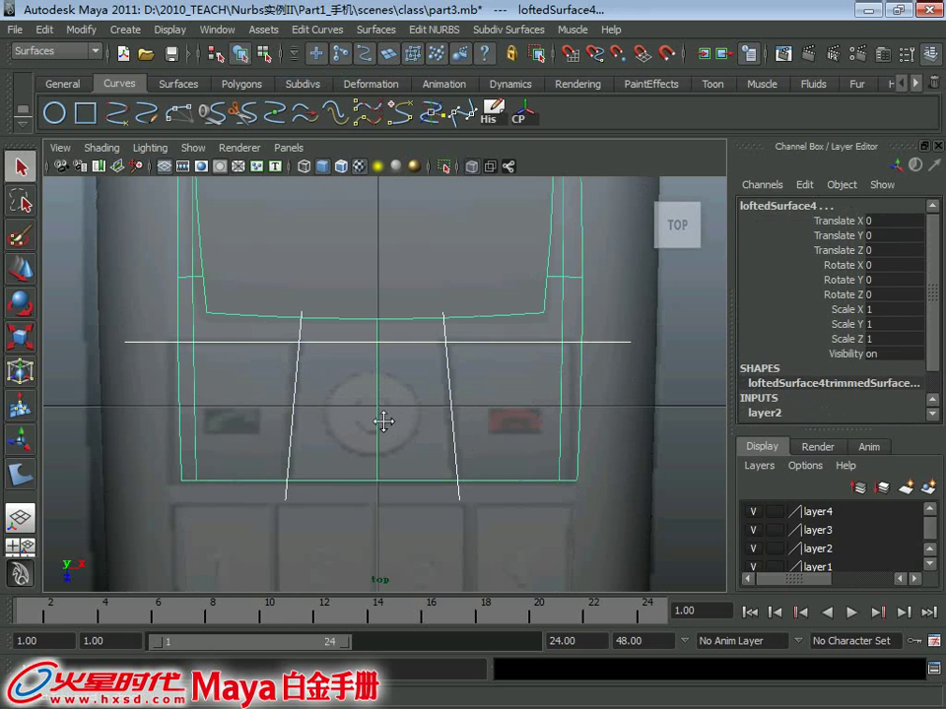
alt+middle_drag(385, 422, 389, 424)
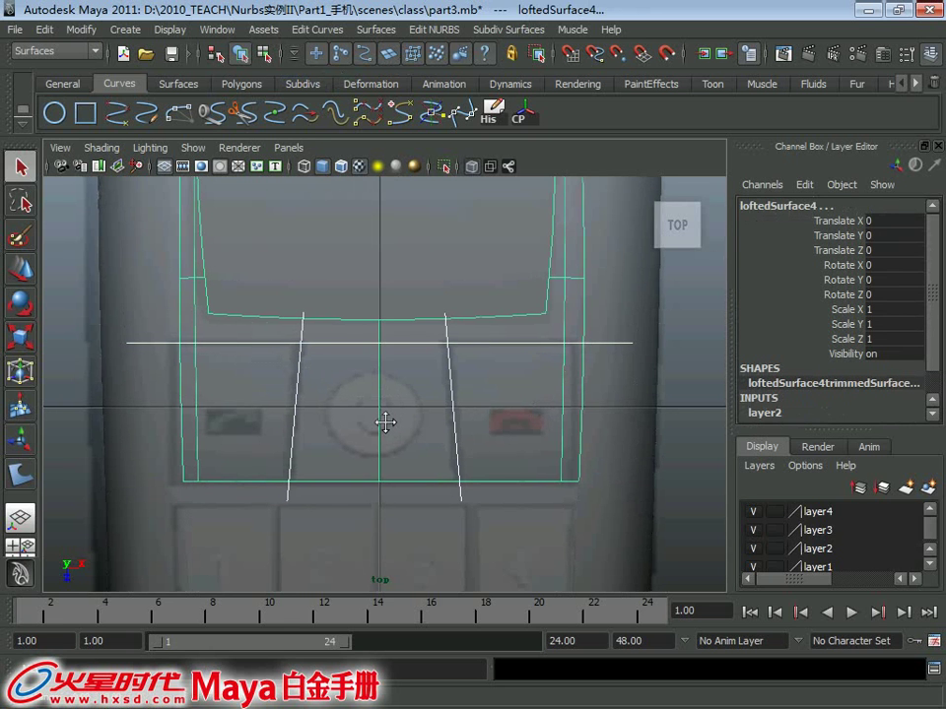
Project the slanted and horizontal curves onto the phone's front surface, loftedSurface4
click(433, 30)
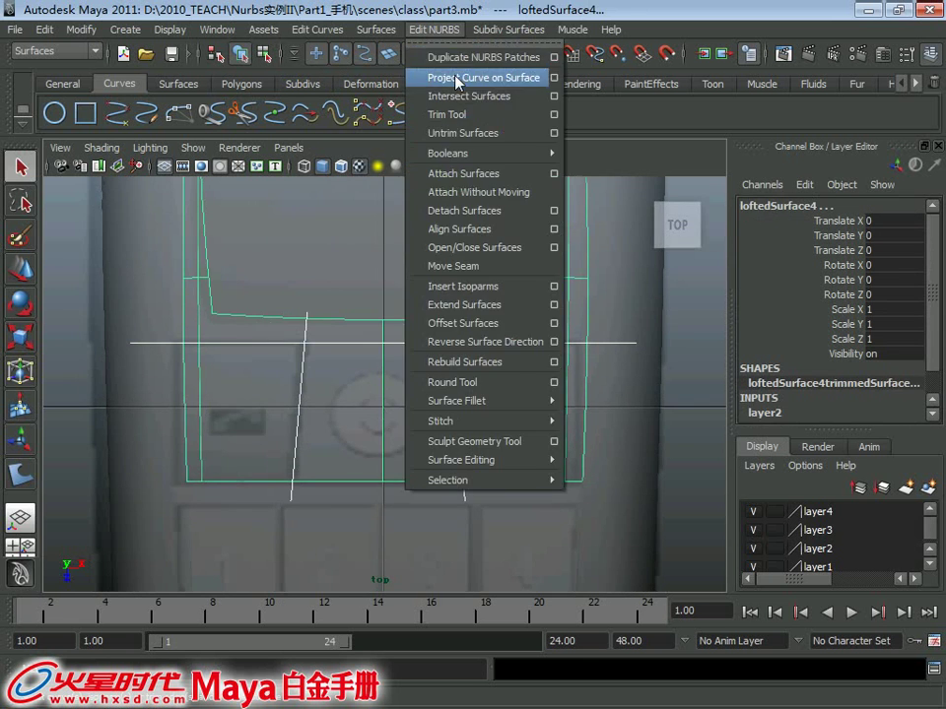
click(463, 75)
mouse_move(596, 264)
alt+mouse_down()
mouse_move(506, 281)
mouse_move(433, 317)
mouse_move(405, 440)
mouse_move(406, 384)
mouse_move(427, 372)
mouse_move(401, 378)
alt+mouse_up()
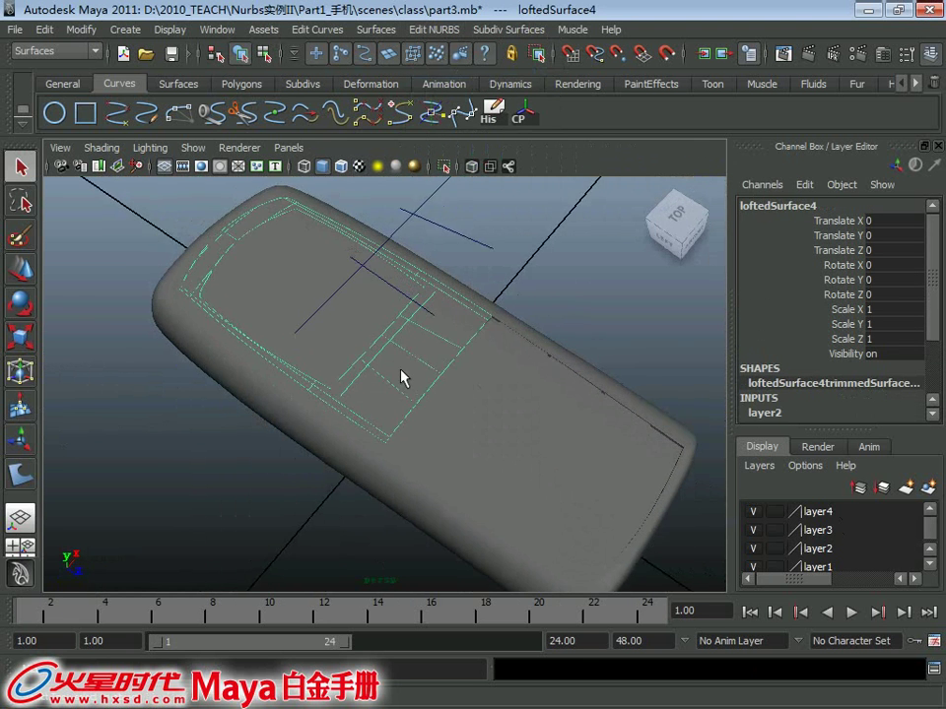
alt+right_drag(401, 379, 411, 435)
mouse_move(410, 435)
alt+mouse_down()
mouse_move(425, 469)
mouse_move(361, 417)
alt+mouse_up()
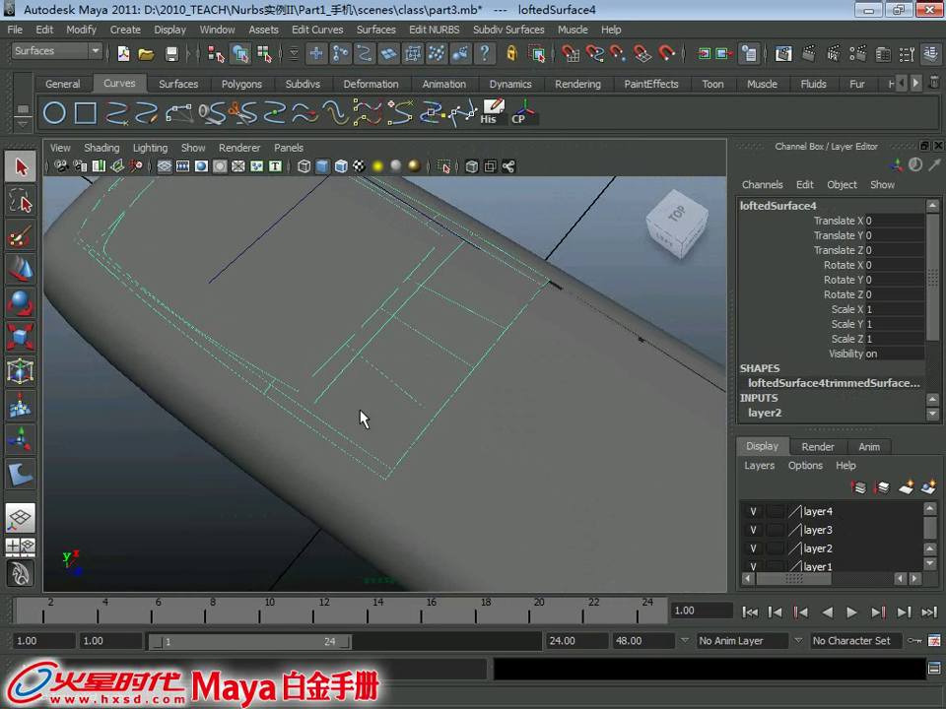
Select front surface loftedSurface4 and duplicate it with Ctrl+D as loftedSurface7
right_drag(316, 343, 254, 320)
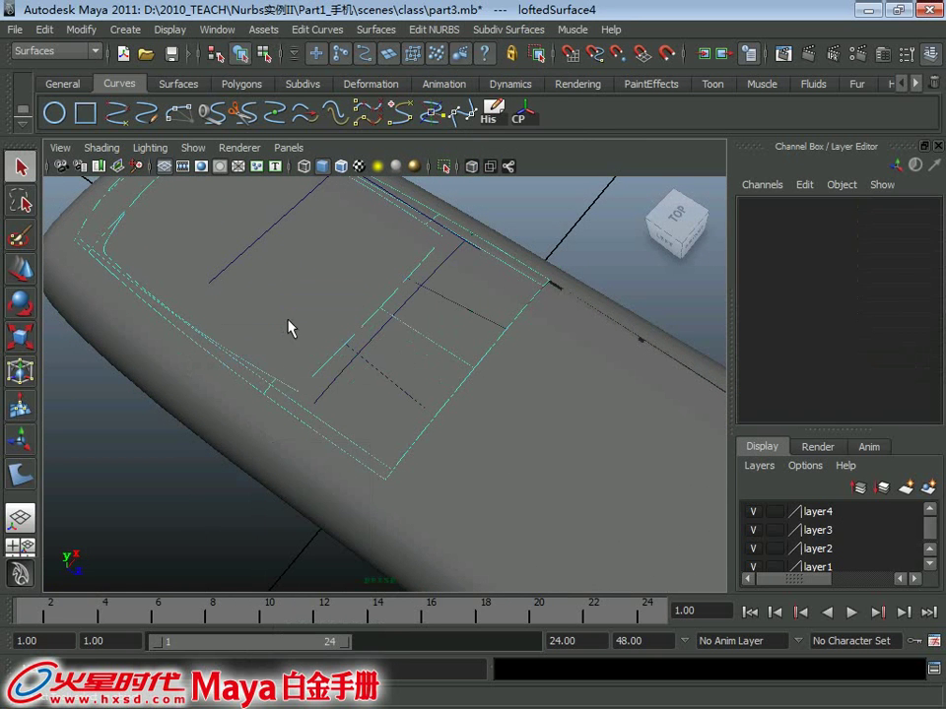
click(271, 392)
click(266, 397)
click(418, 355)
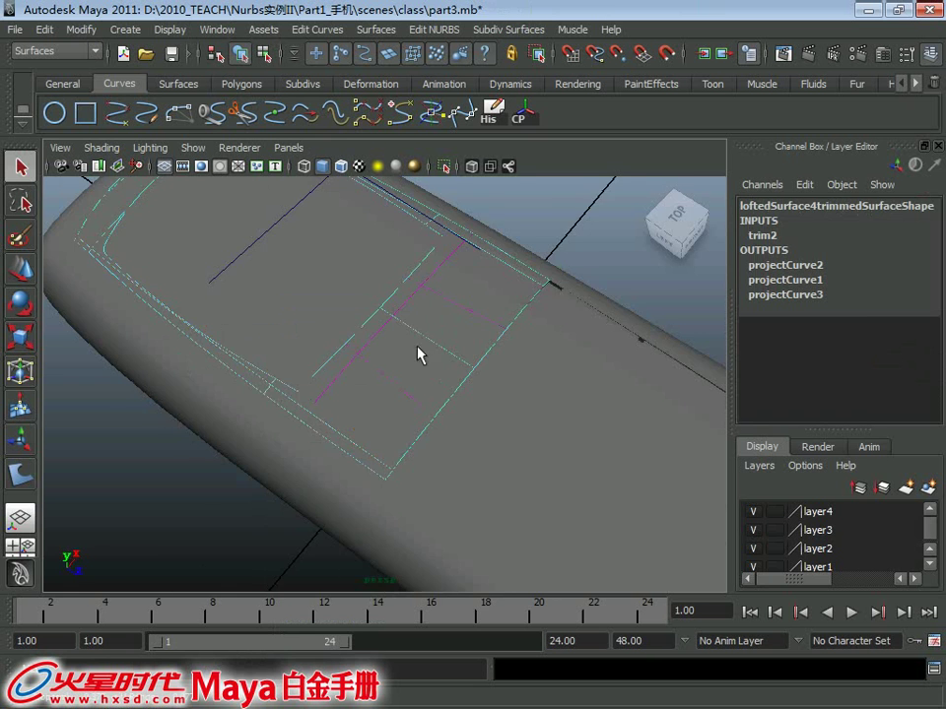
mouse_move(417, 354)
alt+mouse_down()
mouse_move(426, 284)
mouse_move(449, 355)
alt+mouse_up()
click(440, 356)
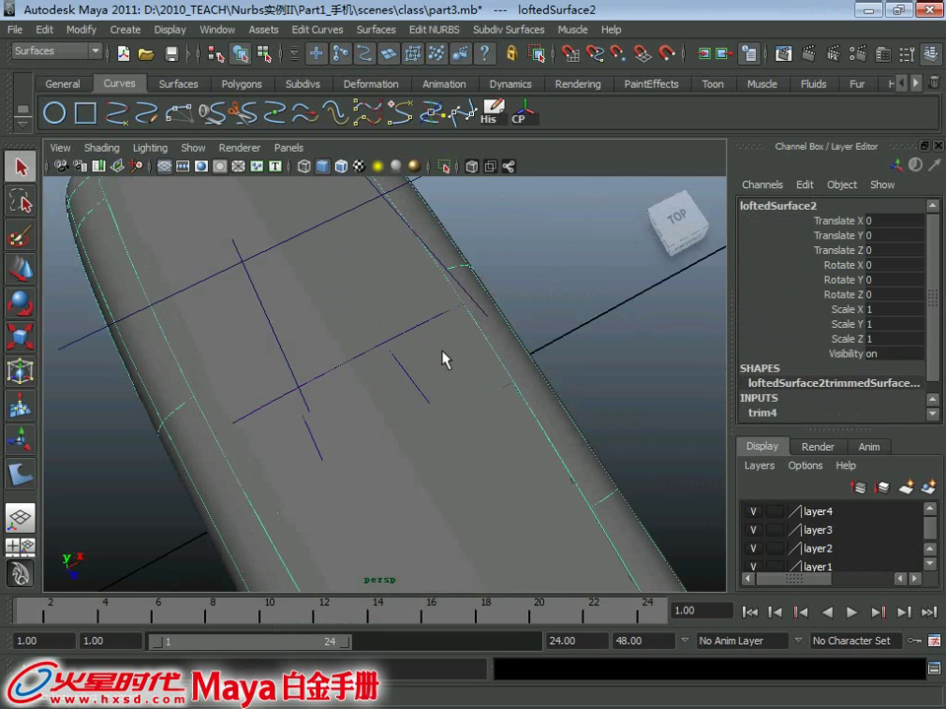
right_click(444, 359)
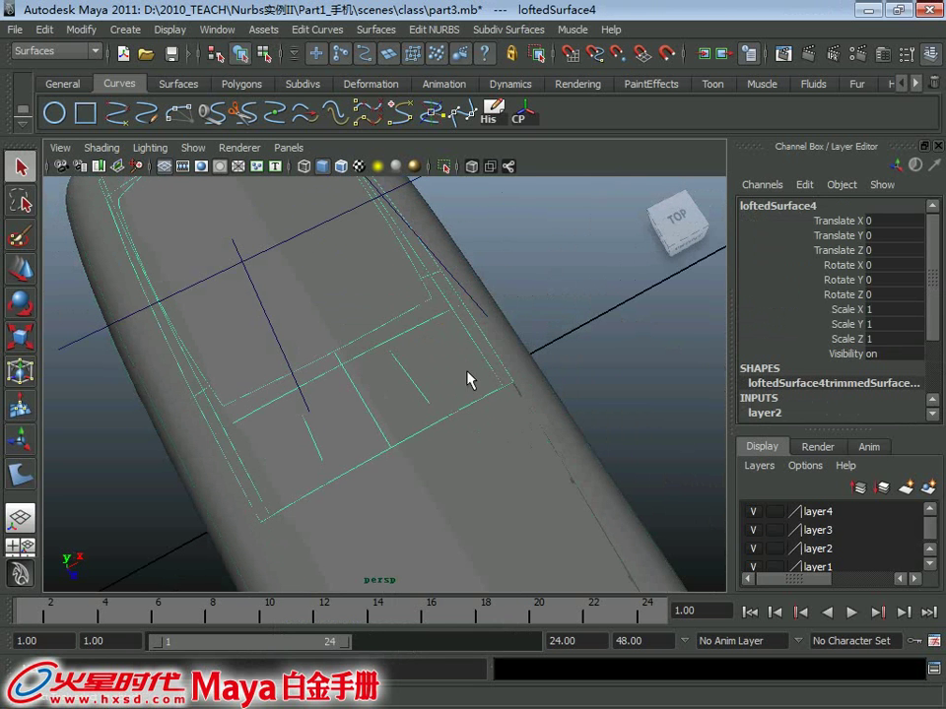
mouse_move(483, 340)
alt+mouse_down()
mouse_move(449, 327)
mouse_move(424, 344)
mouse_move(424, 296)
mouse_move(445, 317)
mouse_move(437, 322)
alt+mouse_up()
key(w)
key(ctrl+d)
Start the Trim Tool on loftedSurface7 and mark three soft-key regions to keep
key(q)
click(433, 30)
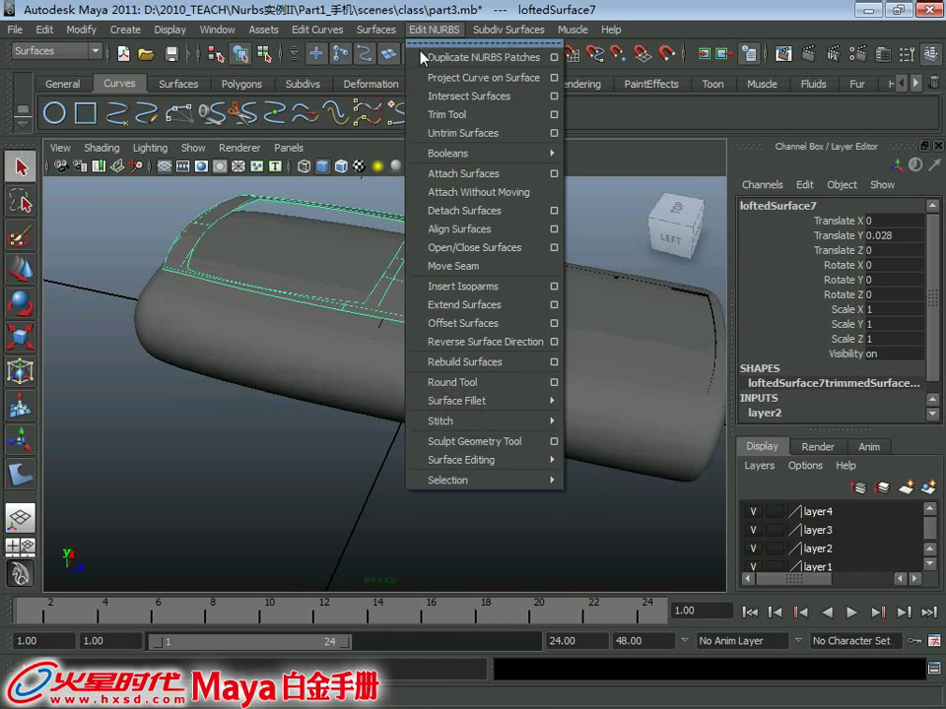
click(454, 116)
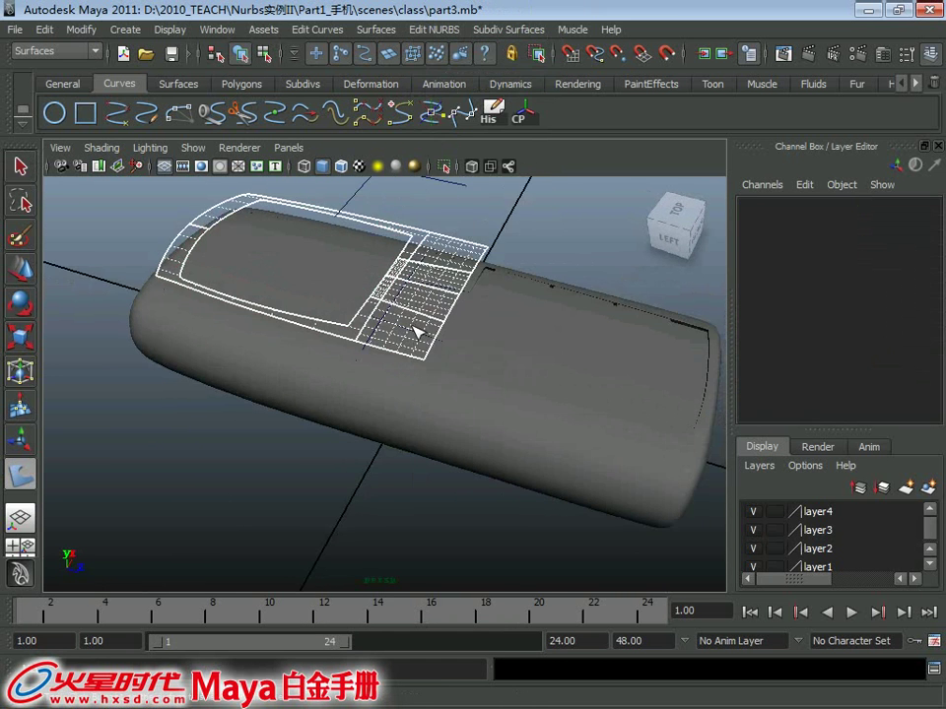
mouse_move(414, 327)
alt+mouse_down()
mouse_move(277, 350)
mouse_move(246, 396)
alt+mouse_up()
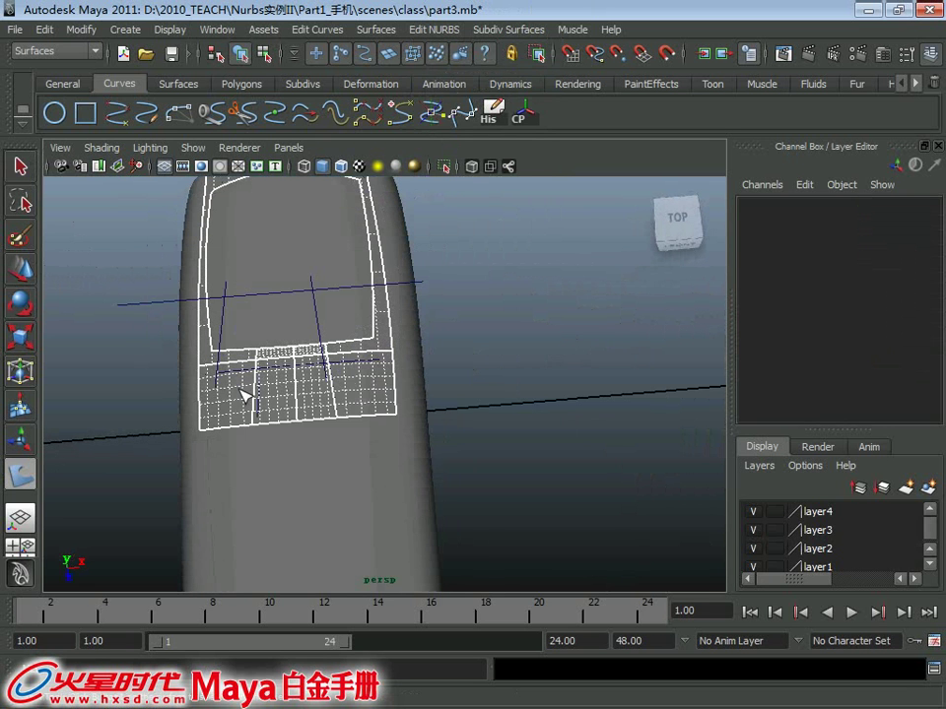
click(282, 383)
click(315, 392)
click(360, 380)
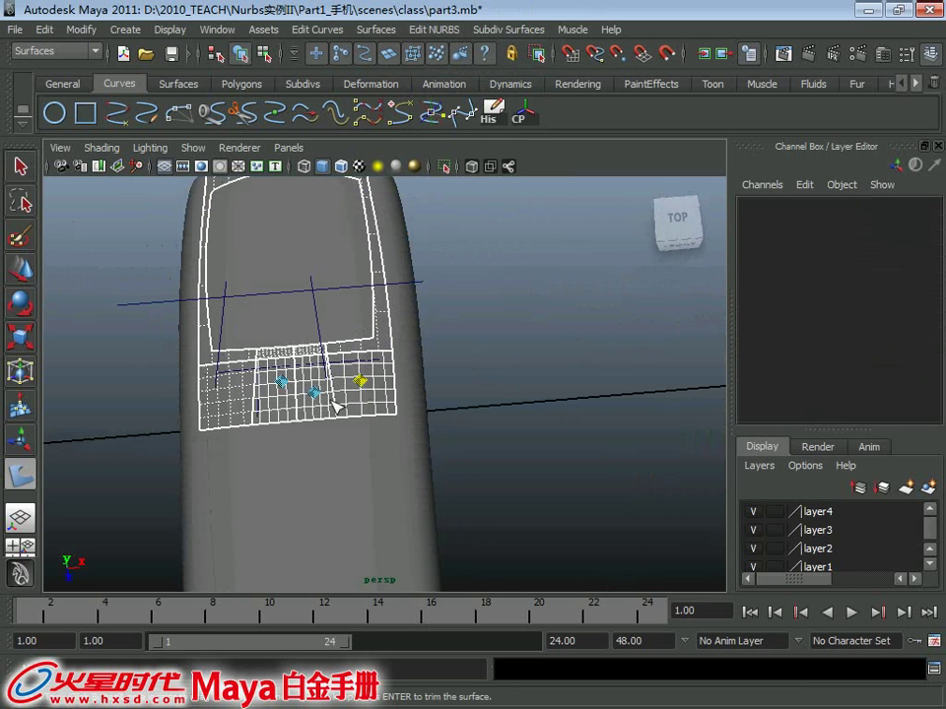
Mark a fourth key region and apply the trim, leaving the soft-key strip
alt+drag(358, 386, 329, 414)
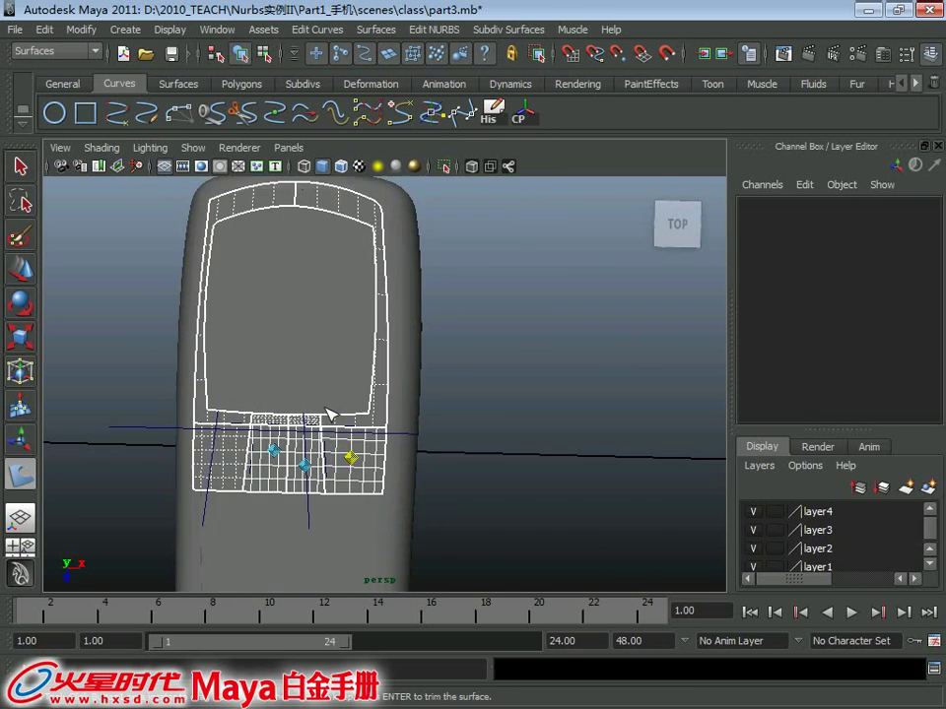
alt+right_drag(330, 414, 405, 450)
click(288, 413)
key(Return)
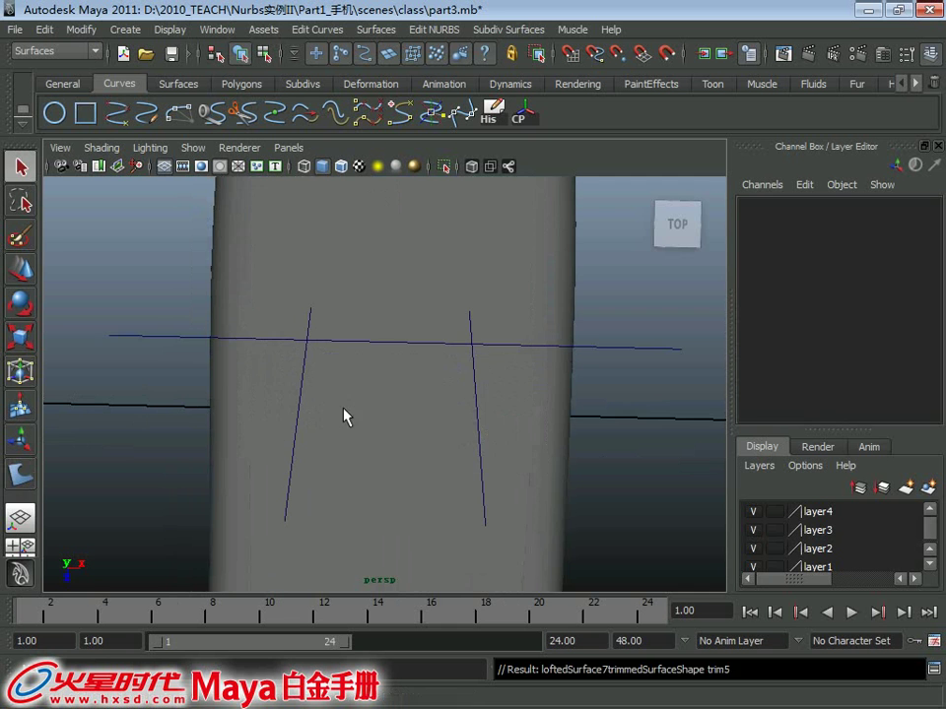
click(382, 415)
mouse_move(383, 416)
alt+mouse_down()
mouse_move(484, 393)
mouse_move(466, 405)
mouse_move(443, 397)
mouse_move(418, 408)
mouse_move(334, 383)
alt+mouse_up()
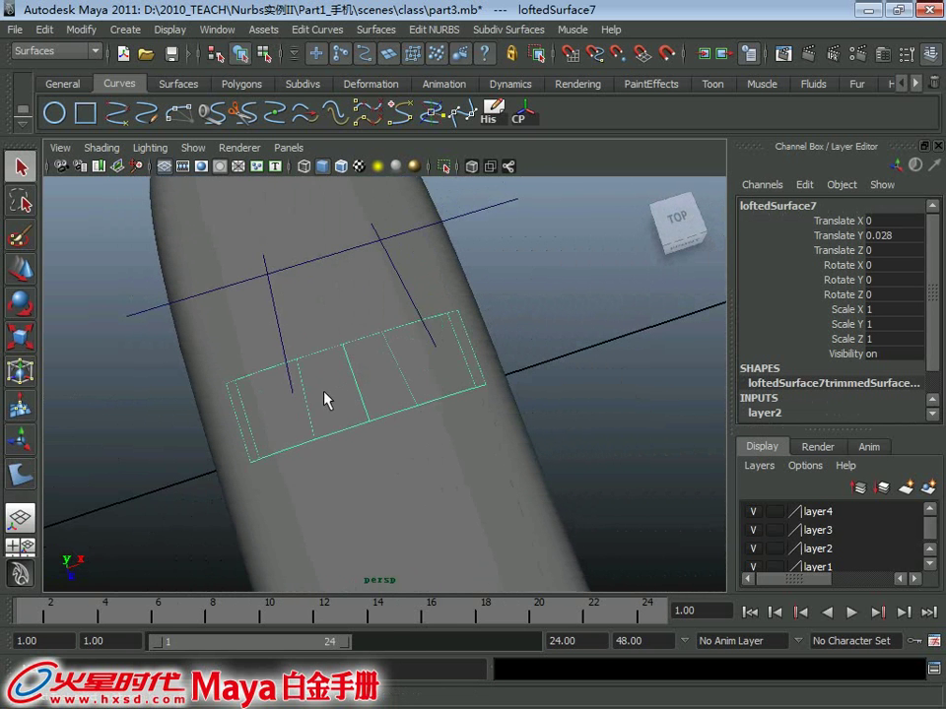
Delete the construction history of the bottomnurbsSquare1 curve with the His shelf button
right_drag(324, 344, 283, 322)
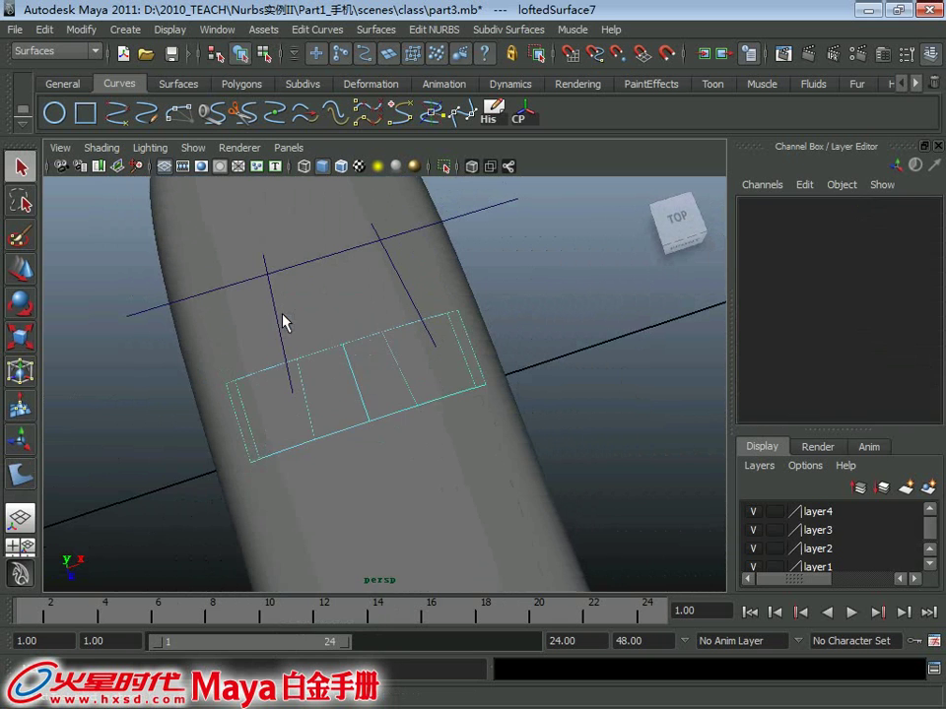
click(280, 320)
mouse_move(338, 384)
alt+mouse_down()
mouse_move(450, 327)
mouse_move(412, 339)
mouse_move(390, 237)
mouse_move(521, 289)
alt+mouse_up()
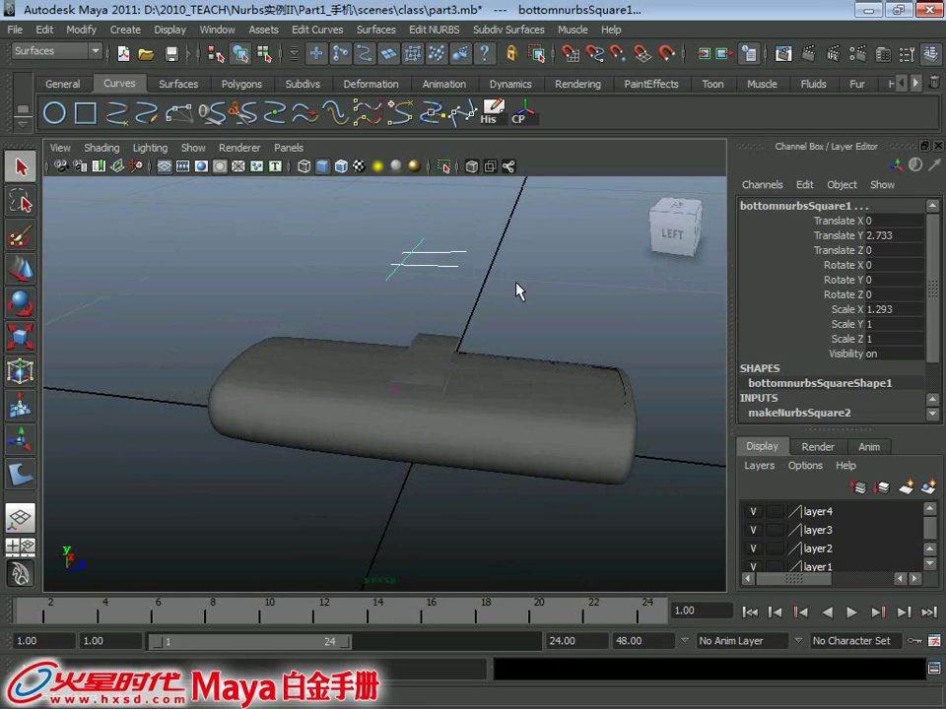
click(493, 110)
alt+drag(365, 323, 385, 325)
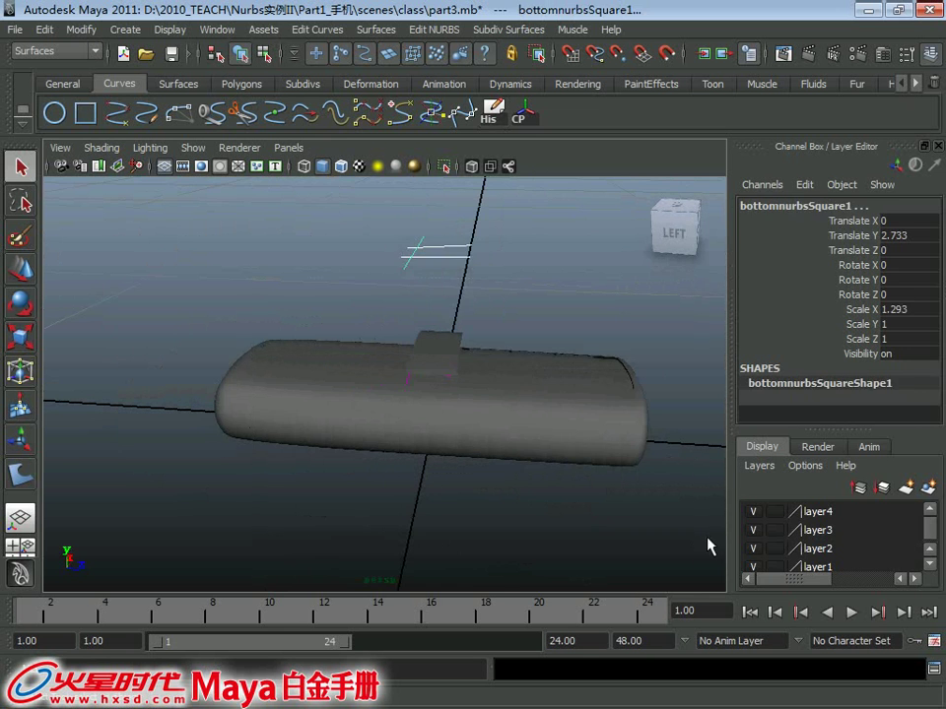
click(591, 423)
click(416, 250)
alt+drag(415, 250, 485, 289)
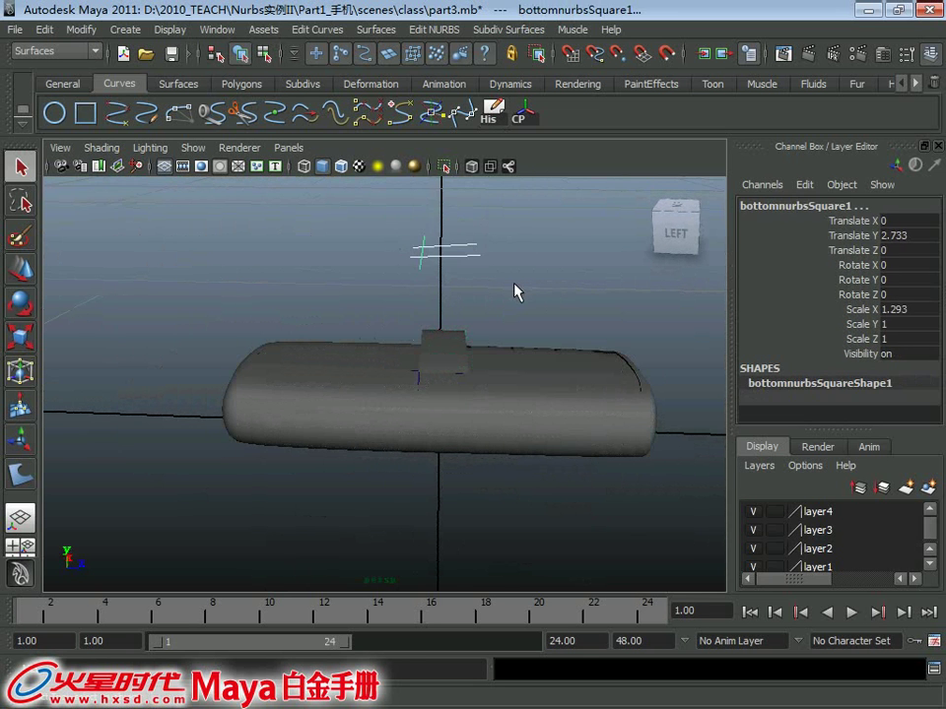
click(517, 291)
mouse_move(454, 359)
alt+mouse_down()
mouse_move(413, 371)
mouse_move(351, 423)
alt+mouse_up()
click(419, 377)
key(space)
key(space)
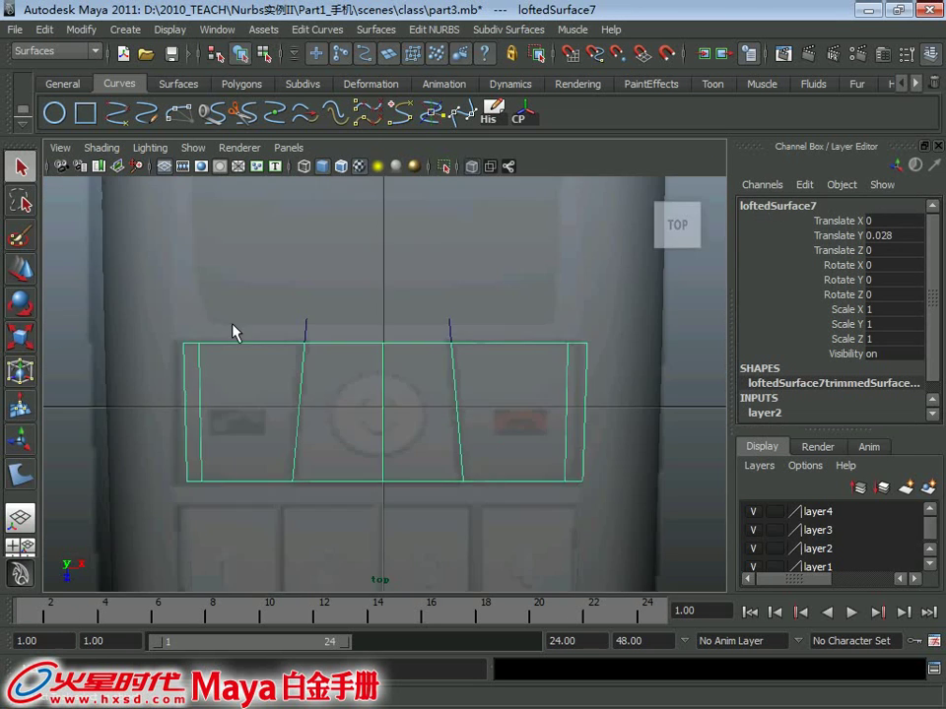
scroll(234, 331, up, 3)
scroll(285, 418, up, 2)
scroll(296, 358, up, 2)
click(320, 352)
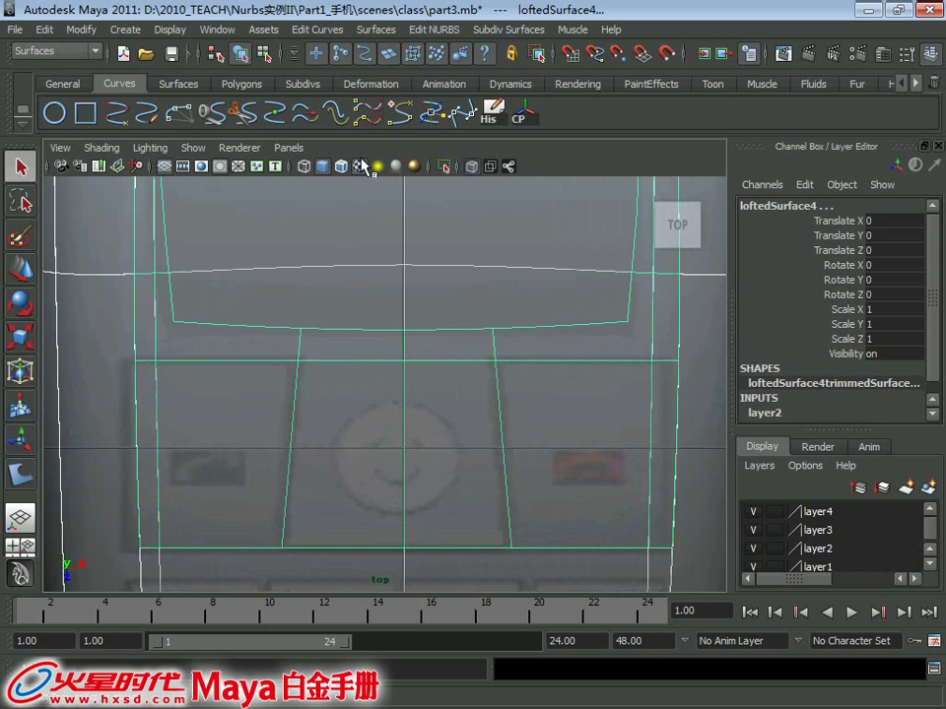
key(ctrl+z)
right_drag(313, 425, 311, 299)
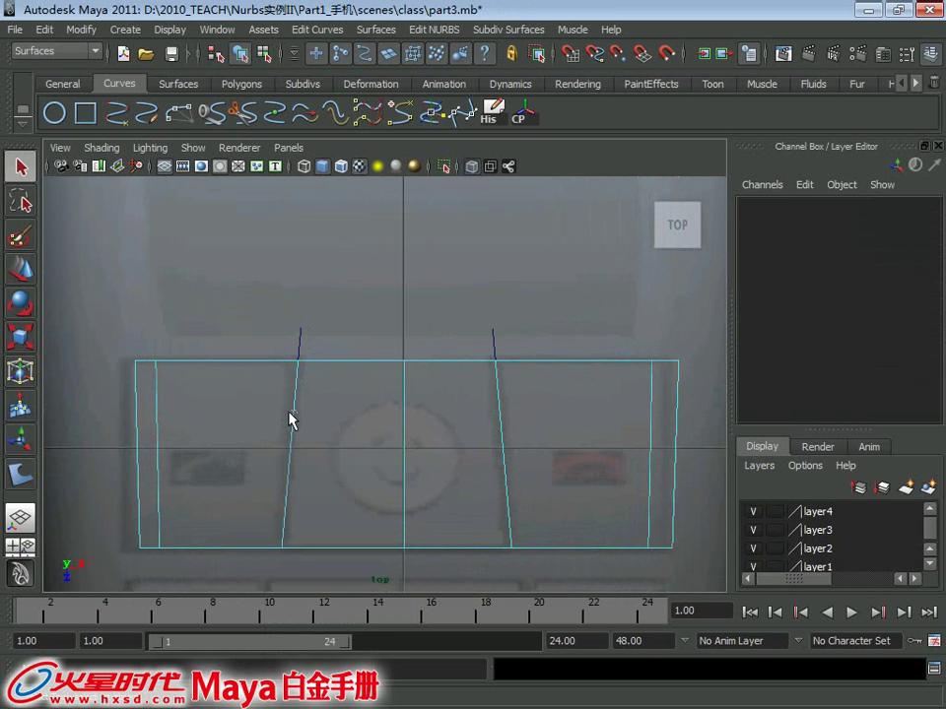
key(ctrl+z)
key(ctrl+z)
scroll(345, 423, down, 2)
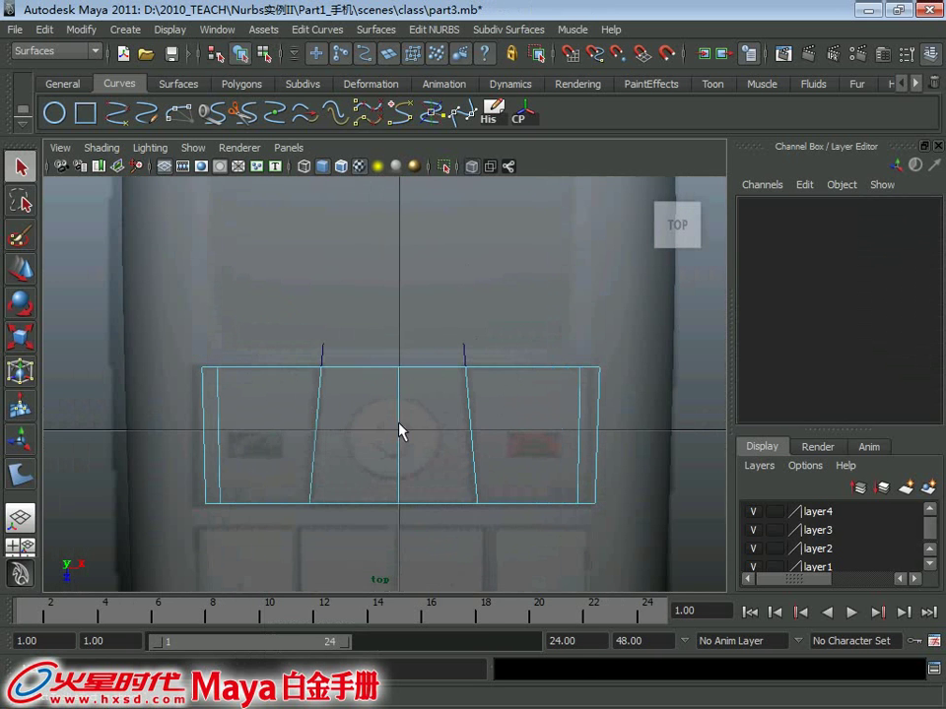
right_drag(416, 342, 477, 321)
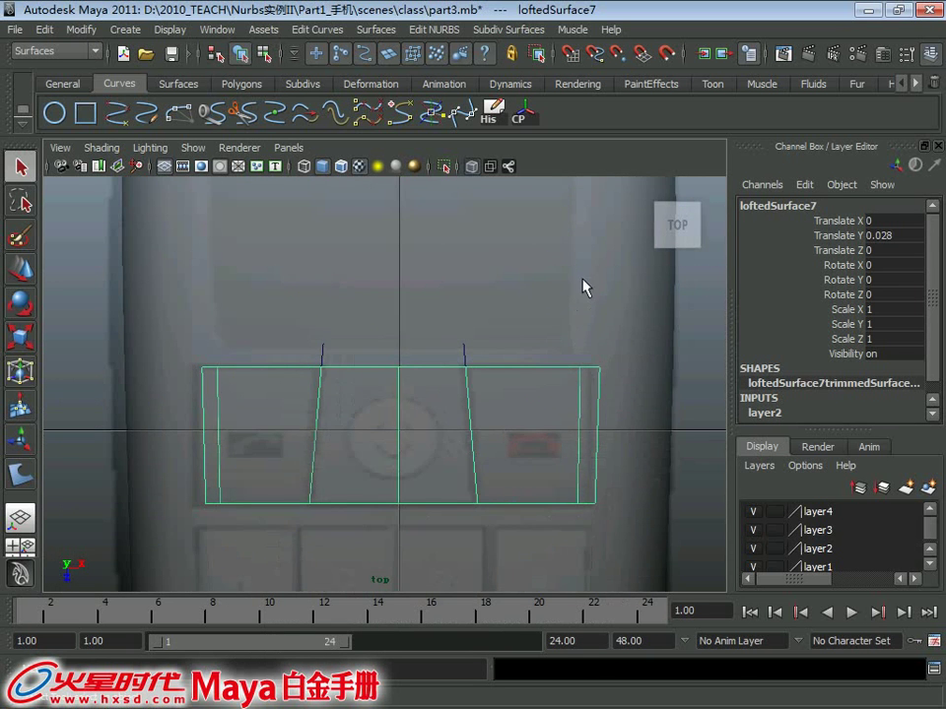
mouse_move(582, 287)
alt+mouse_down()
mouse_move(380, 317)
mouse_move(458, 298)
alt+mouse_up()
key(w)
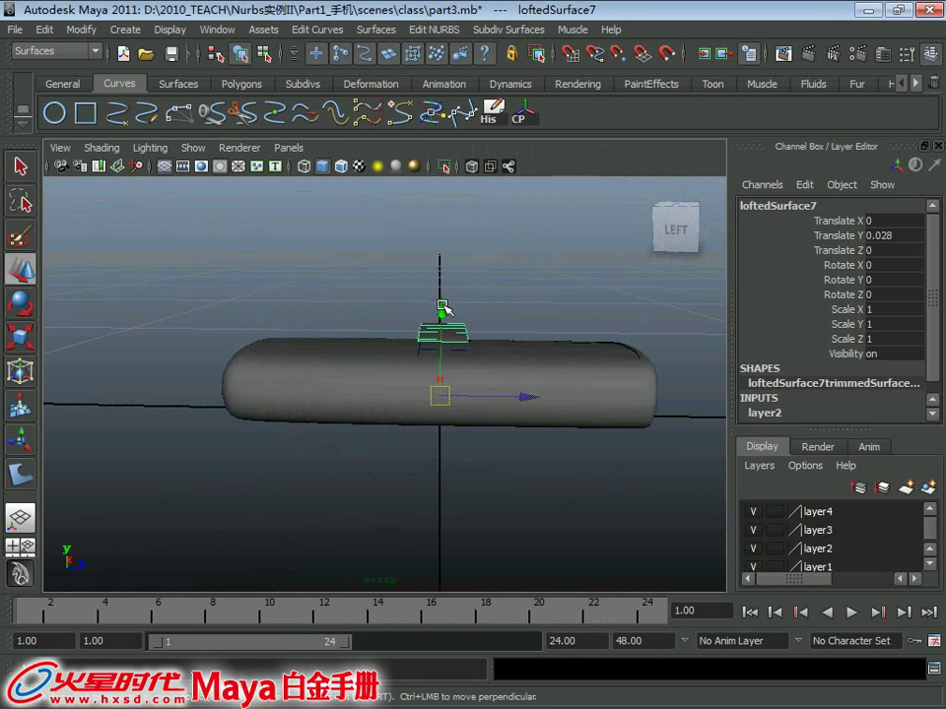
Centre the key patch's pivot and set its Translate Y to 0
click(528, 119)
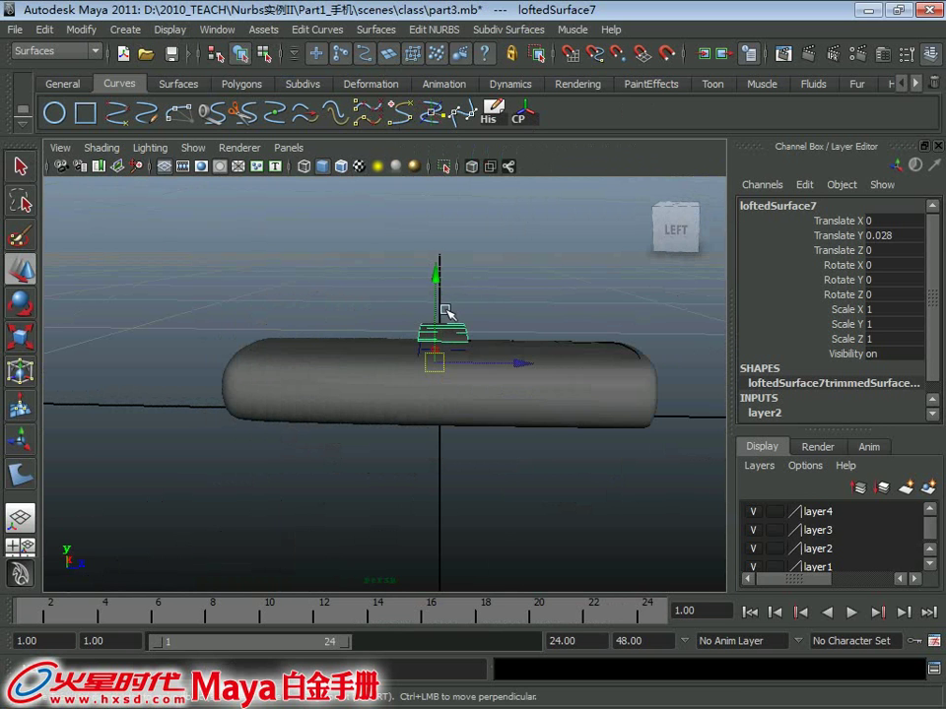
double_click(897, 235)
text(0)
key(Return)
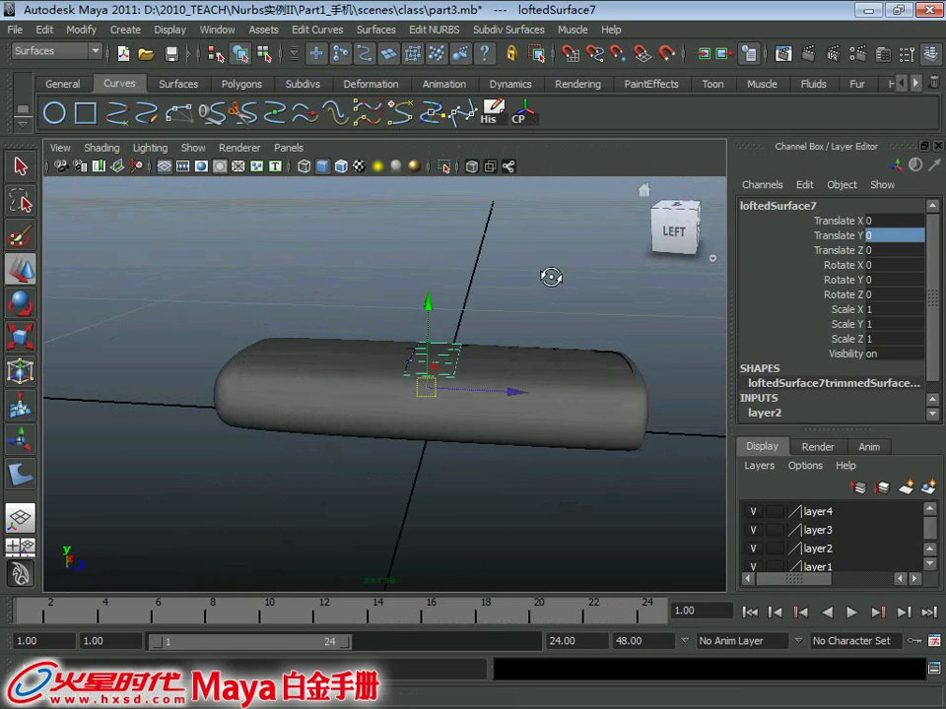
Select the whole phone and save the scene as part3.mb
alt+drag(551, 275, 502, 266)
click(503, 266)
scroll(433, 290, down, 2)
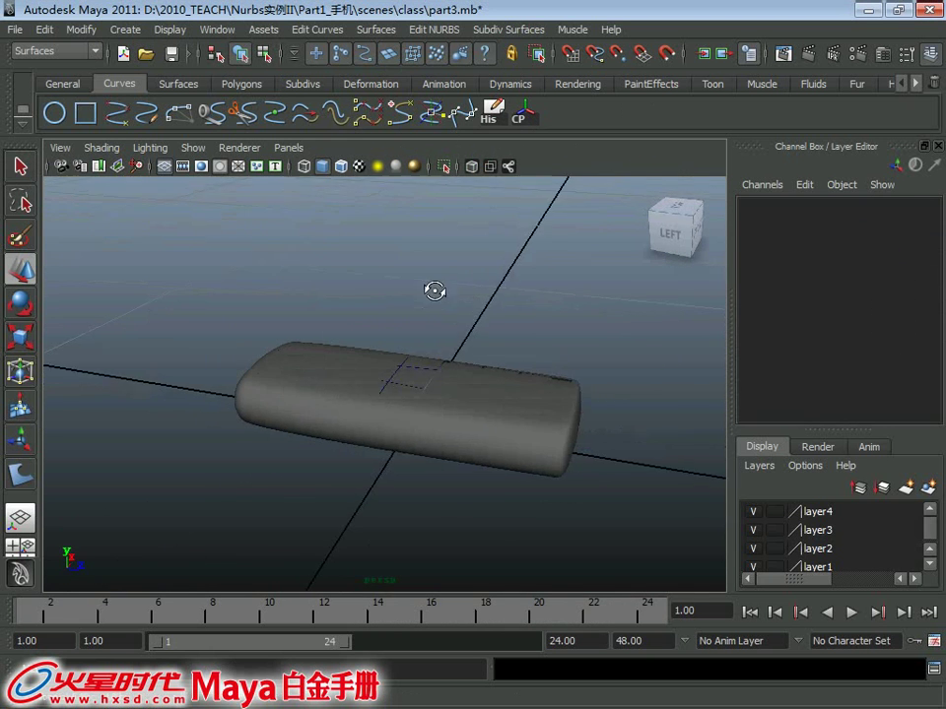
mouse_move(390, 38)
alt+mouse_down()
mouse_move(368, 321)
mouse_move(622, 555)
alt+mouse_up()
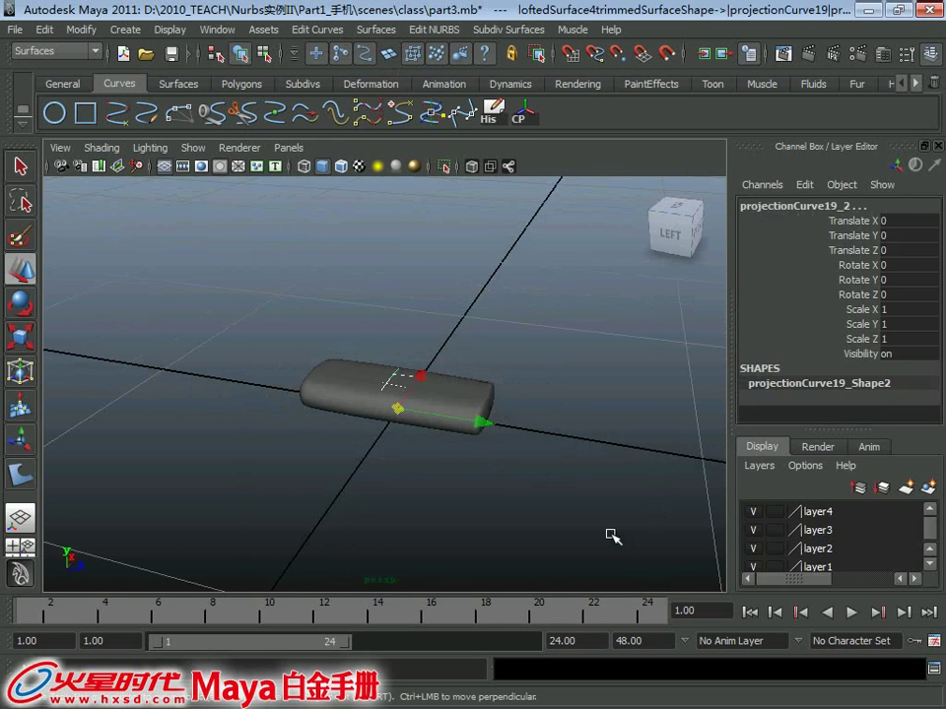
click(625, 453)
mouse_move(625, 454)
alt+mouse_down()
mouse_move(268, 344)
mouse_move(215, 378)
mouse_move(435, 482)
mouse_move(404, 424)
alt+mouse_up()
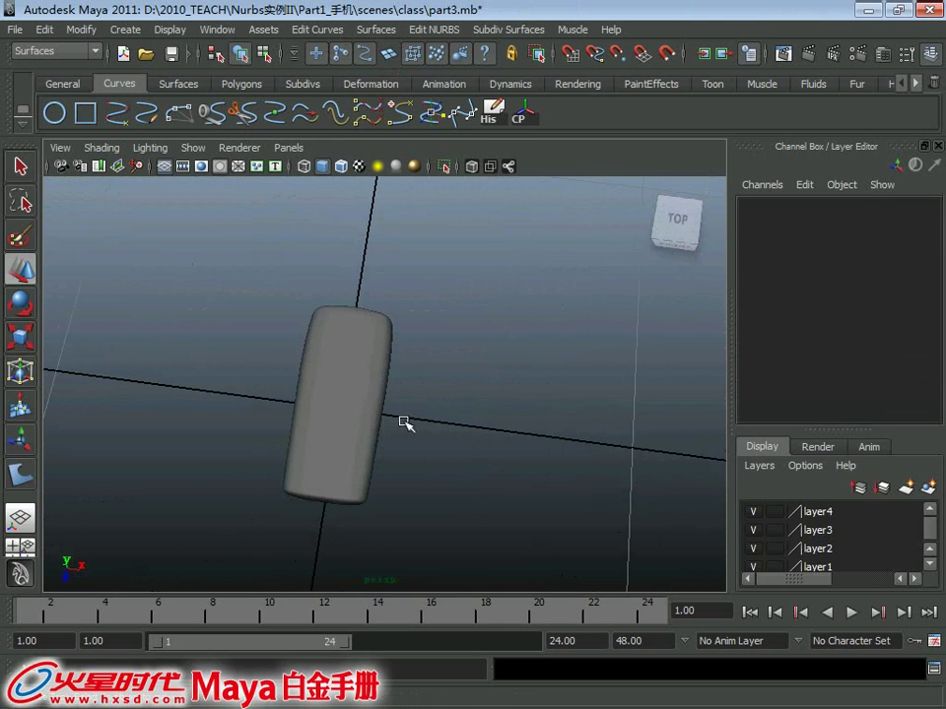
click(330, 404)
mouse_move(196, 291)
mouse_down()
mouse_move(433, 415)
mouse_move(400, 358)
mouse_move(432, 386)
mouse_up()
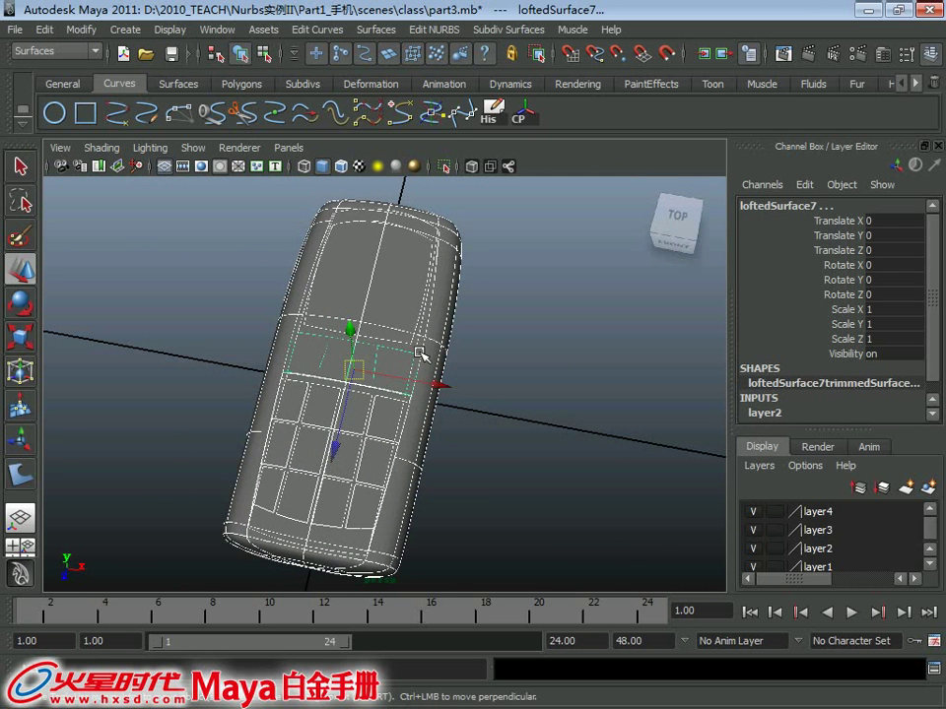
key(q)
key(ctrl+s)
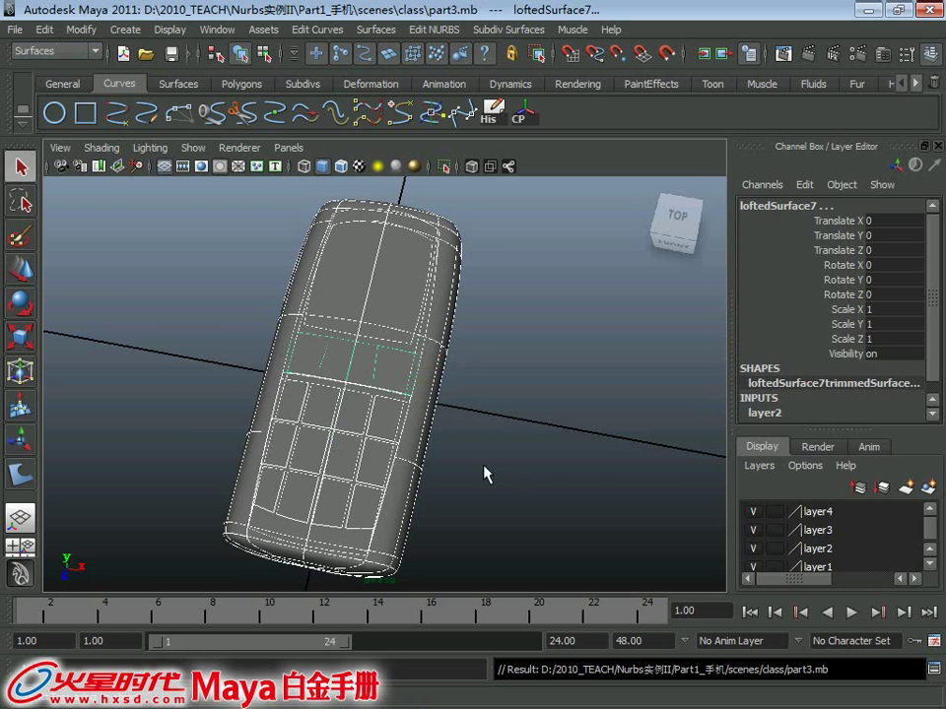
alt+drag(483, 473, 394, 414)
Save the scene under the new name part4.mb
click(15, 29)
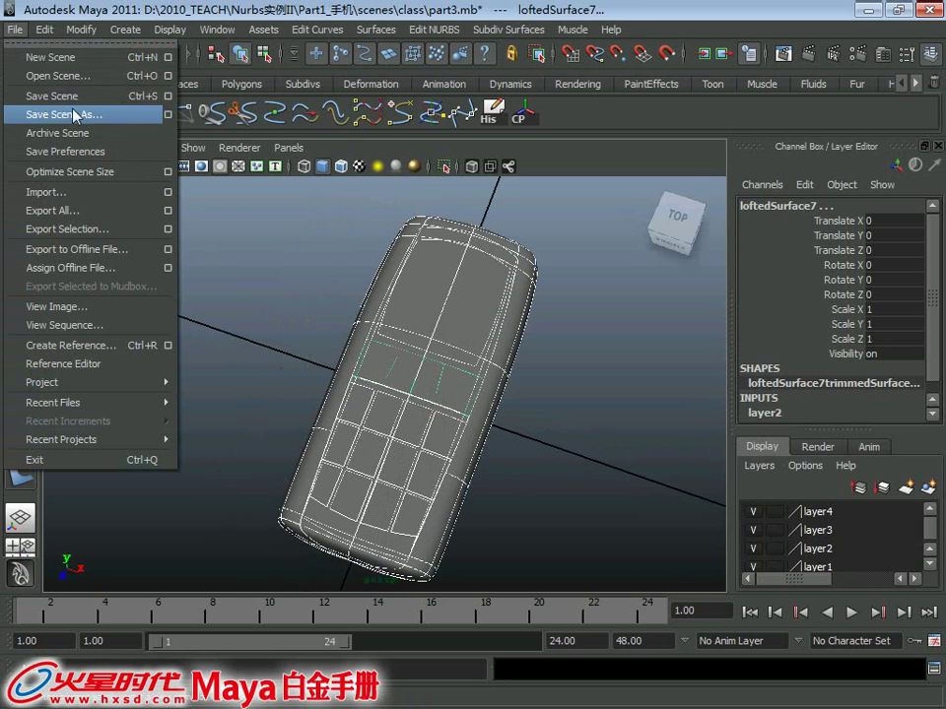
click(76, 115)
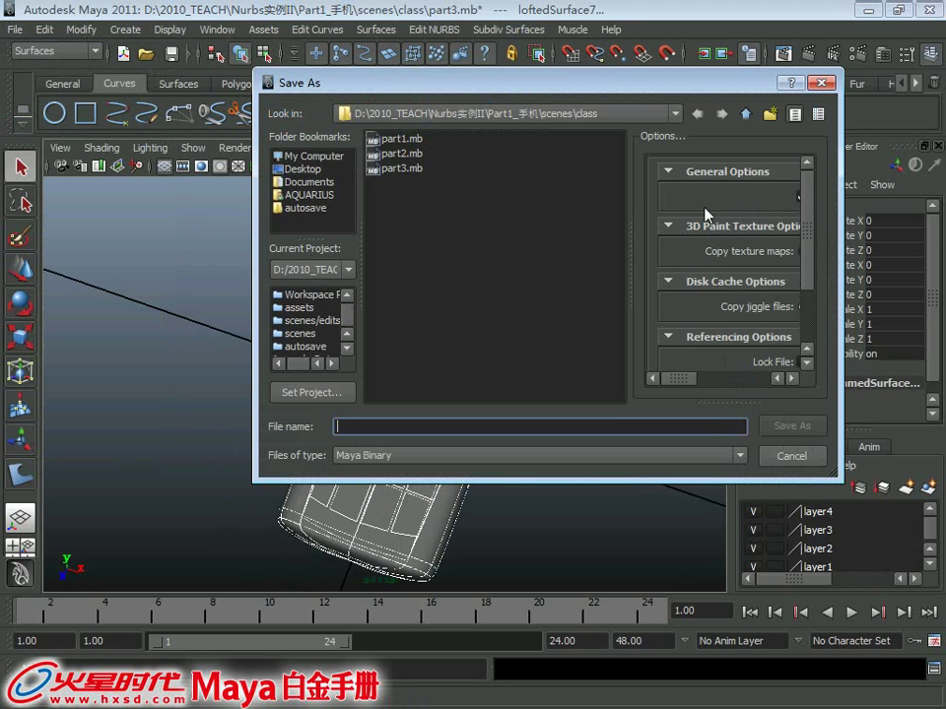
click(394, 170)
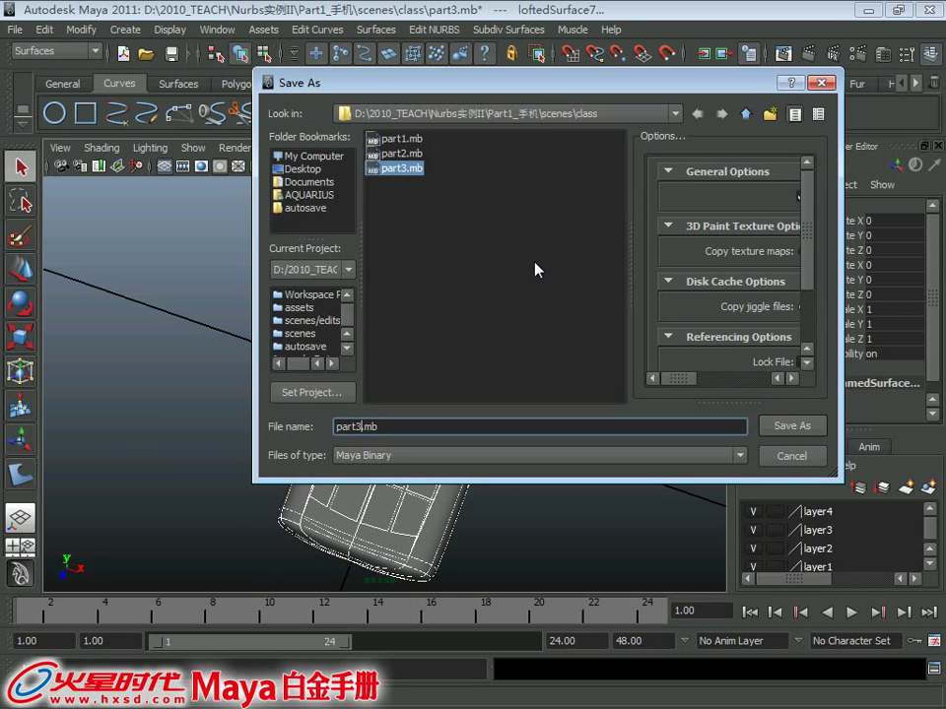
key(BackSpace)
text(4)
key(Return)
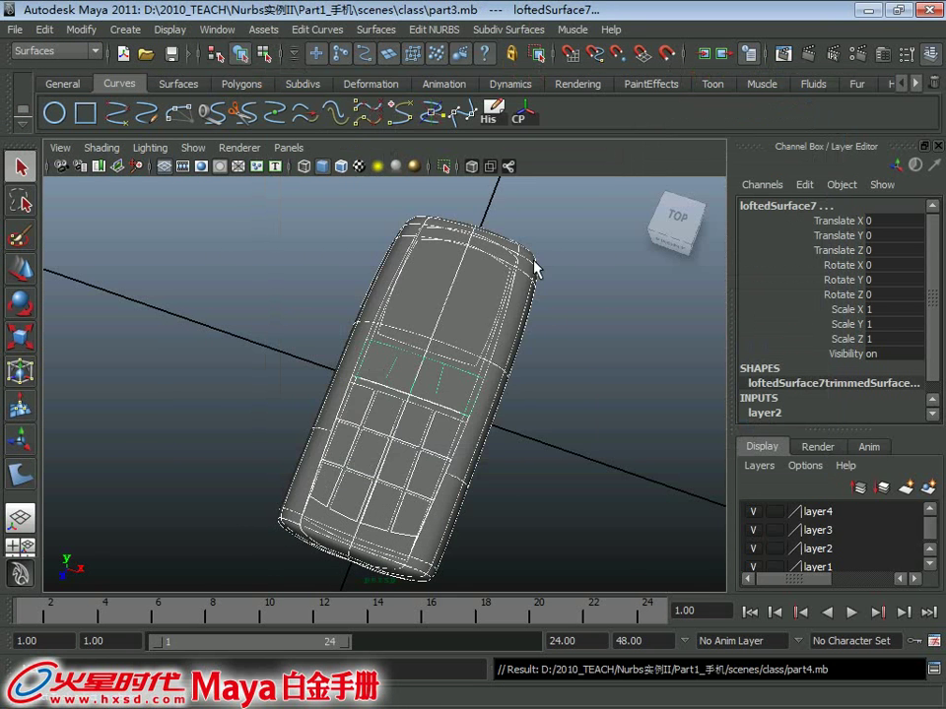
Marquee-select all of the phone's surfaces
mouse_move(534, 268)
alt+mouse_down()
mouse_move(493, 330)
mouse_move(509, 466)
mouse_move(443, 442)
alt+mouse_up()
click(509, 466)
alt+middle_drag(443, 441, 352, 397)
mouse_move(352, 397)
alt+mouse_down()
mouse_move(333, 298)
mouse_move(353, 391)
alt+mouse_up()
drag(442, 463, 443, 463)
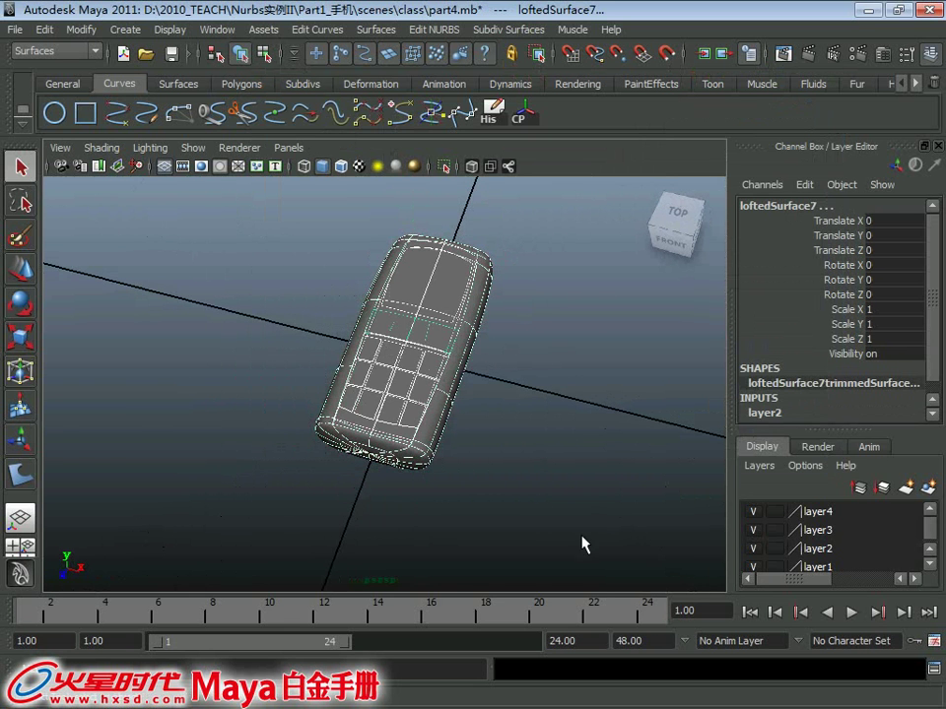
Convert the selected surfaces to polygons using default NURBS to Polygons tessellation settings
click(81, 30)
mouse_move(148, 325)
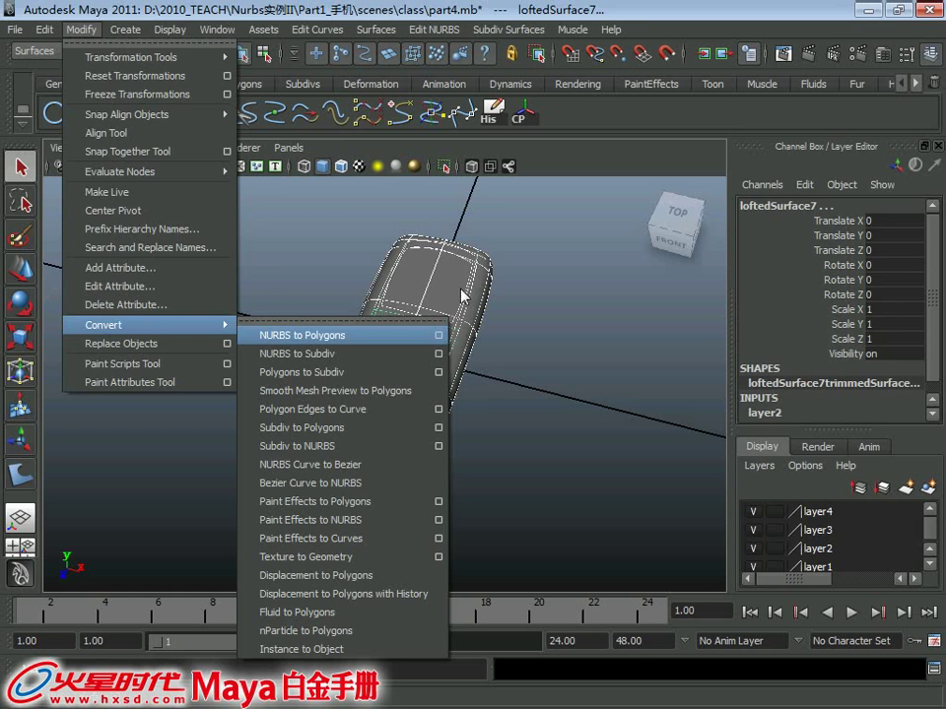
click(438, 335)
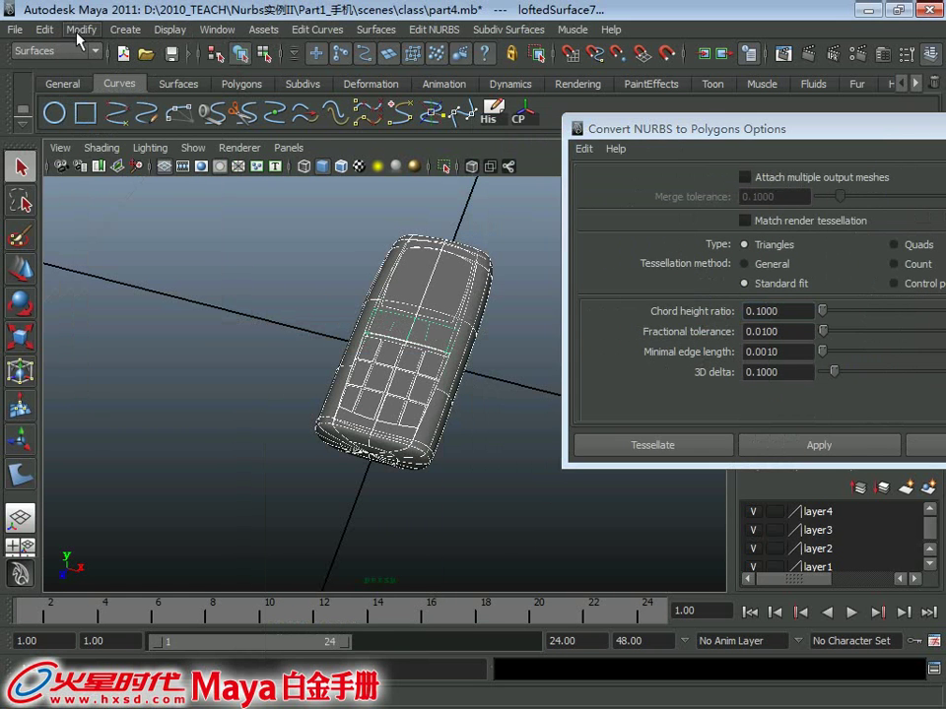
drag(690, 128, 634, 156)
alt+middle_drag(394, 325, 242, 354)
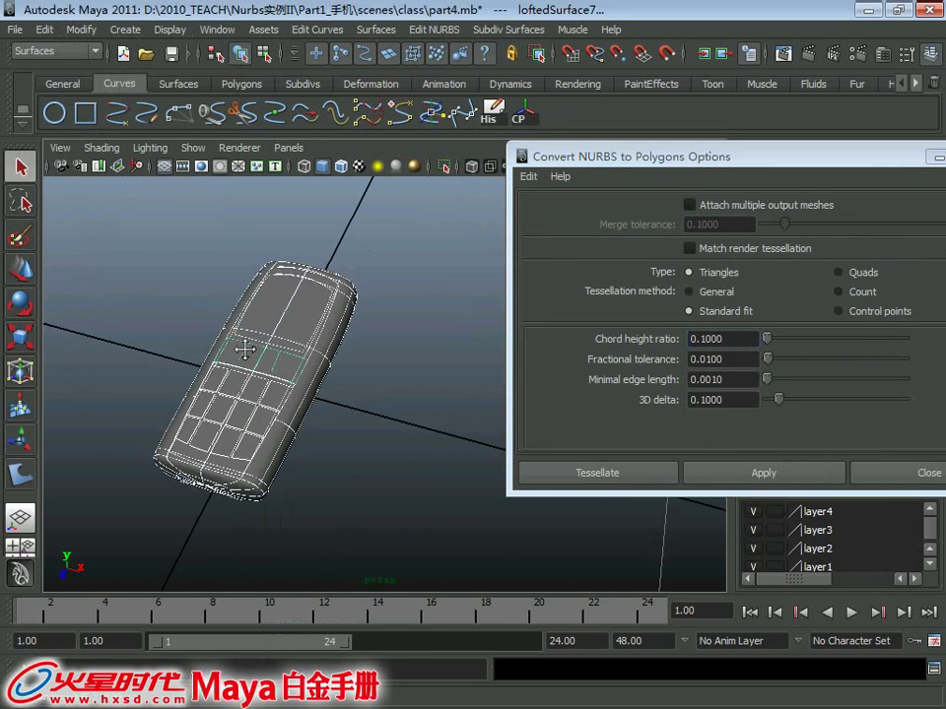
drag(618, 155, 545, 158)
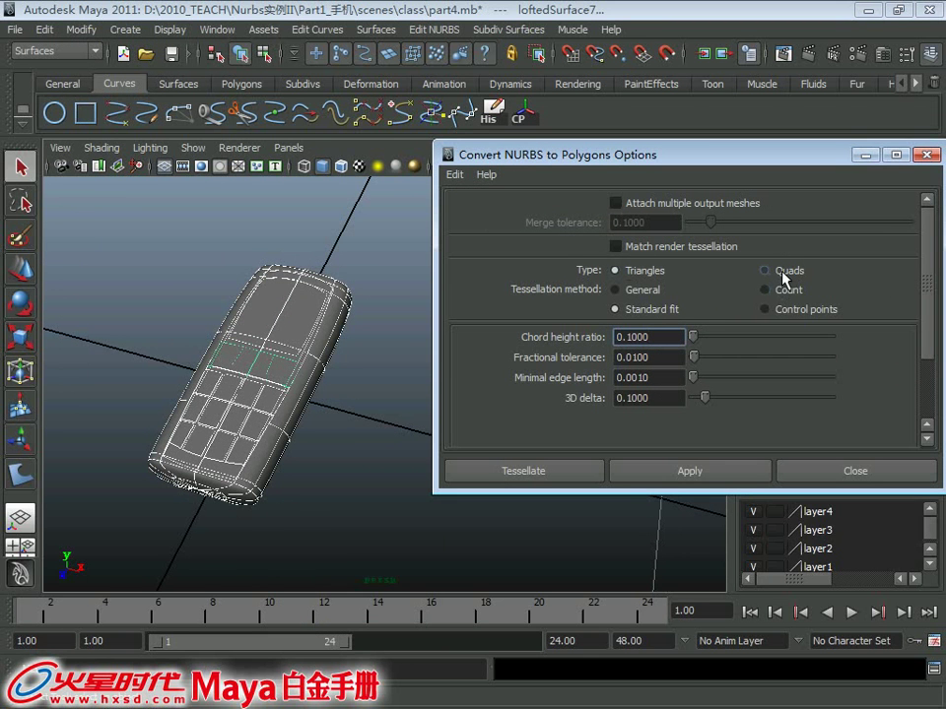
click(651, 291)
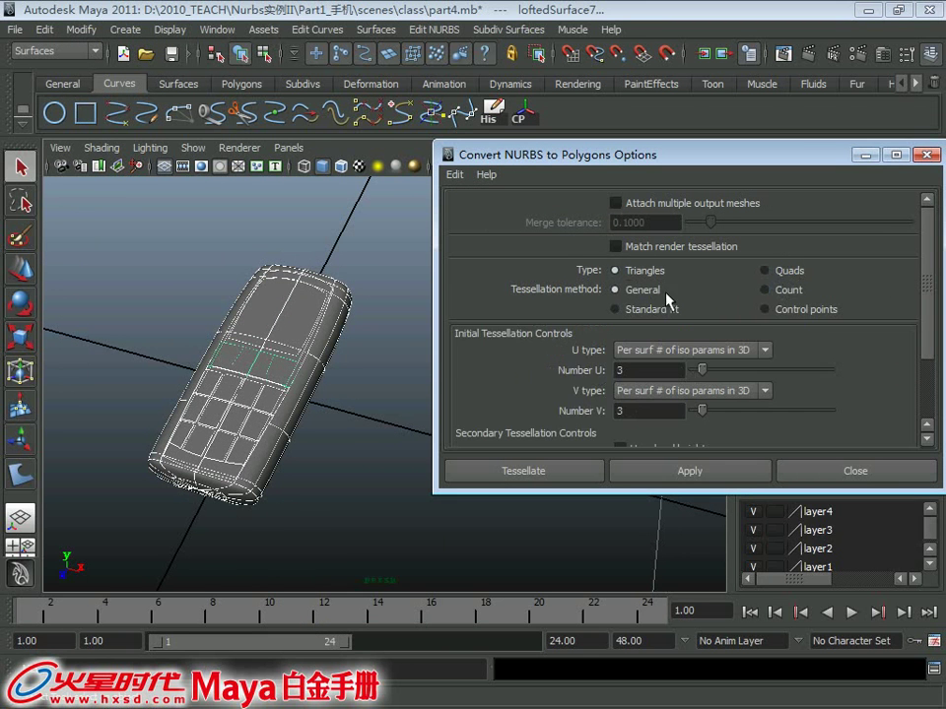
click(776, 291)
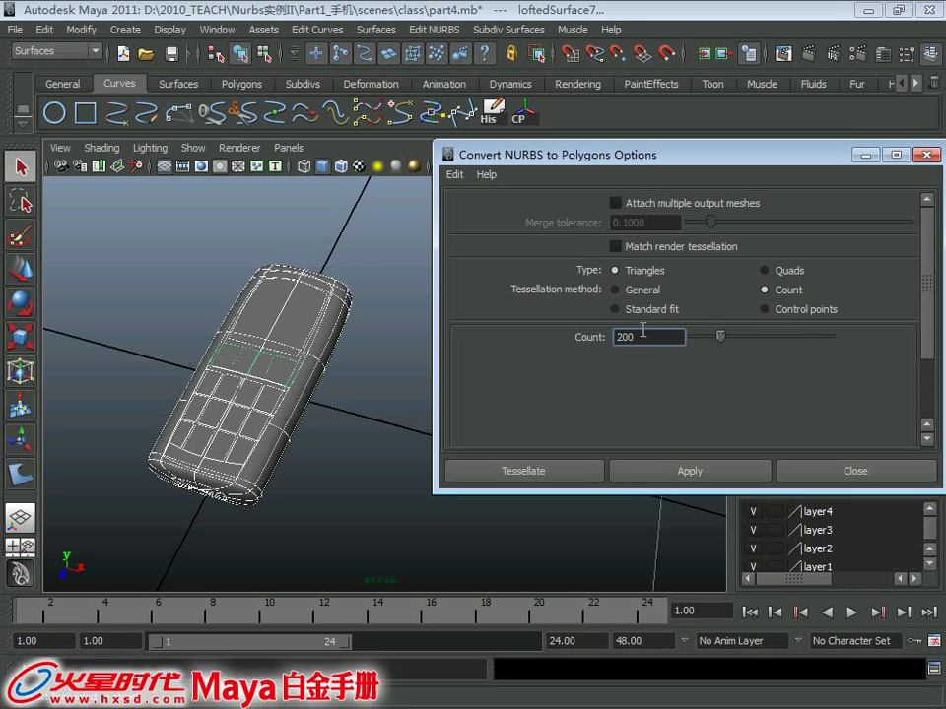
click(645, 313)
click(775, 313)
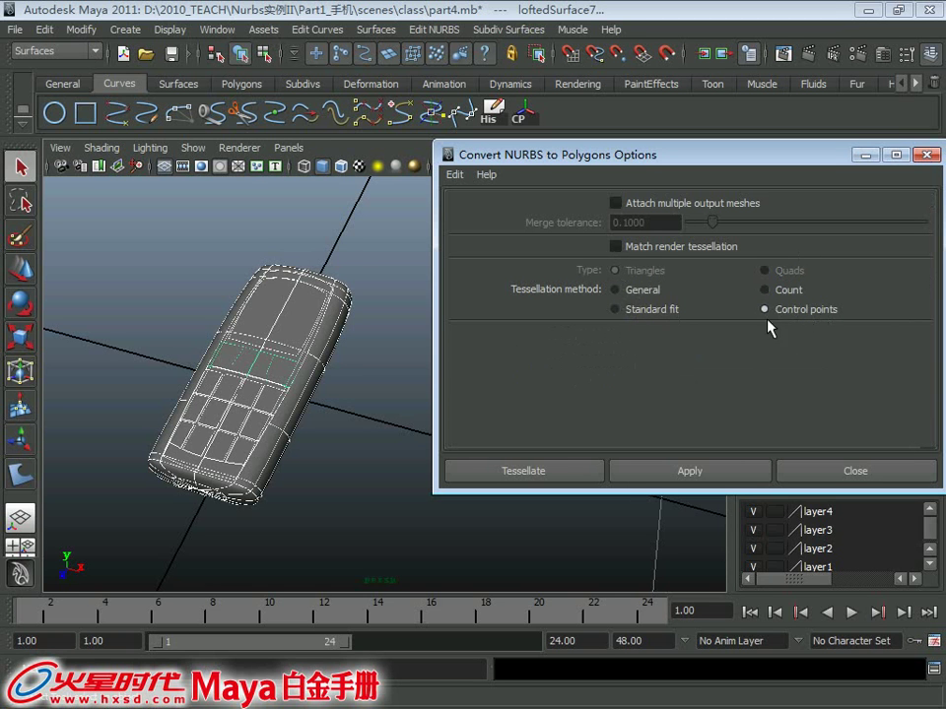
click(454, 174)
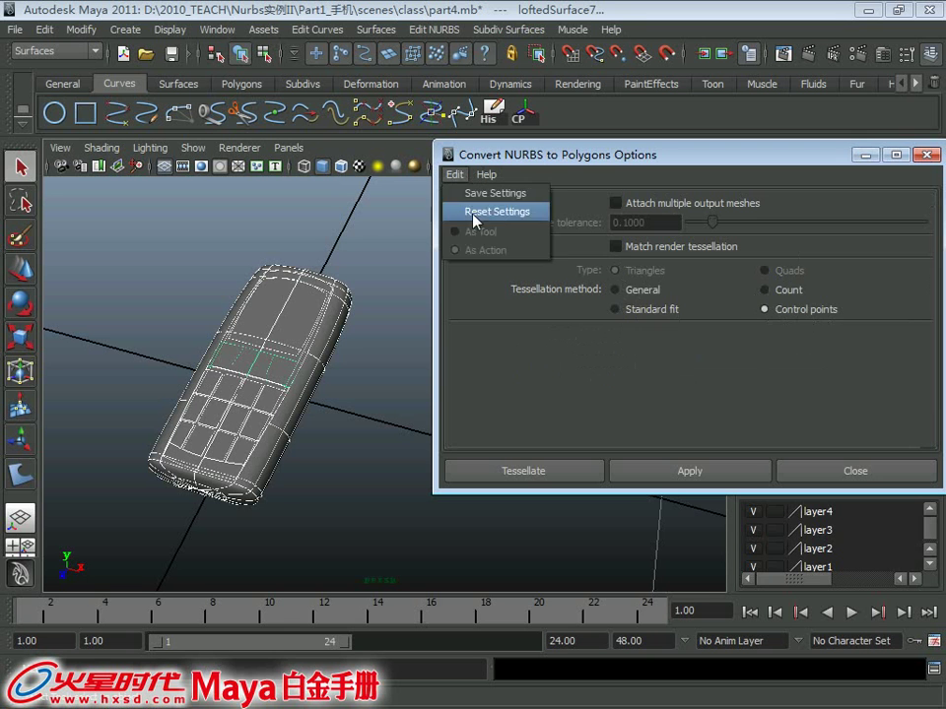
click(479, 210)
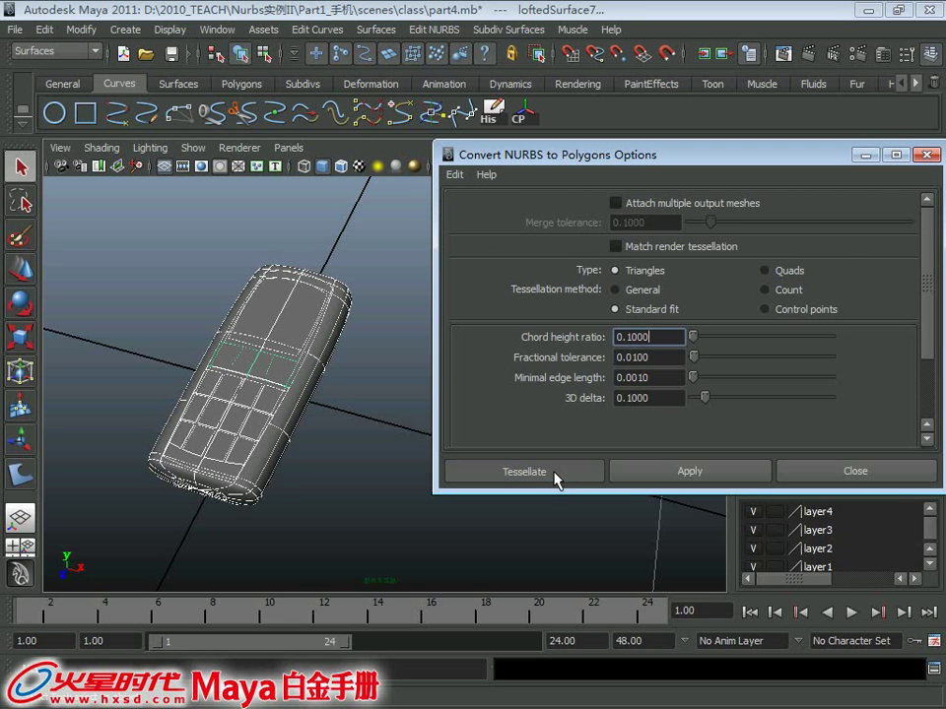
click(523, 471)
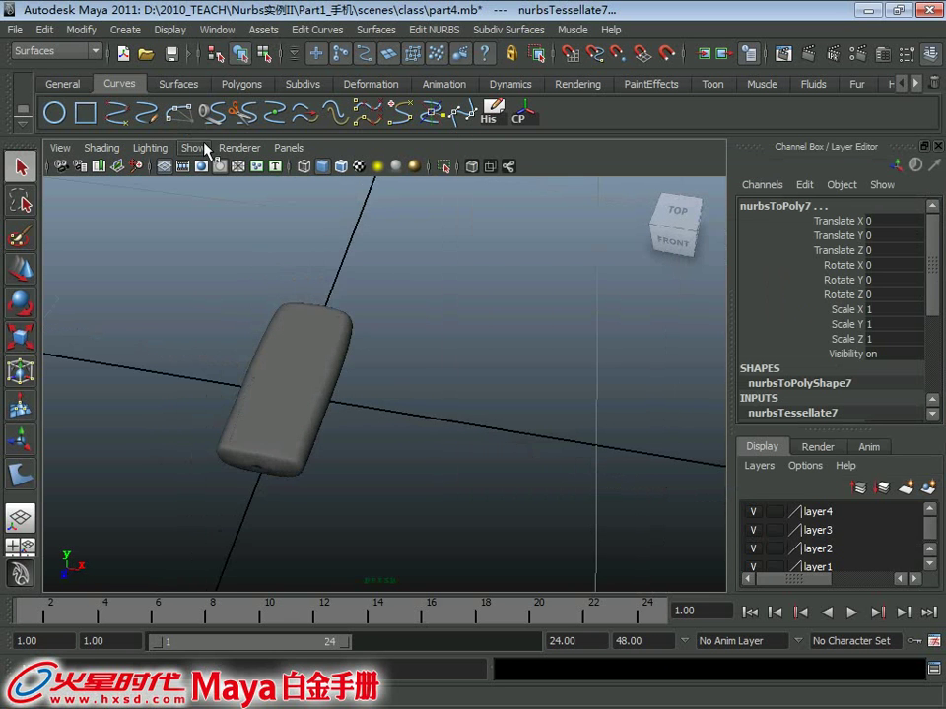
Show polygons, hide NURBS surfaces and curves, and view the phone smooth-shaded
click(205, 148)
click(237, 179)
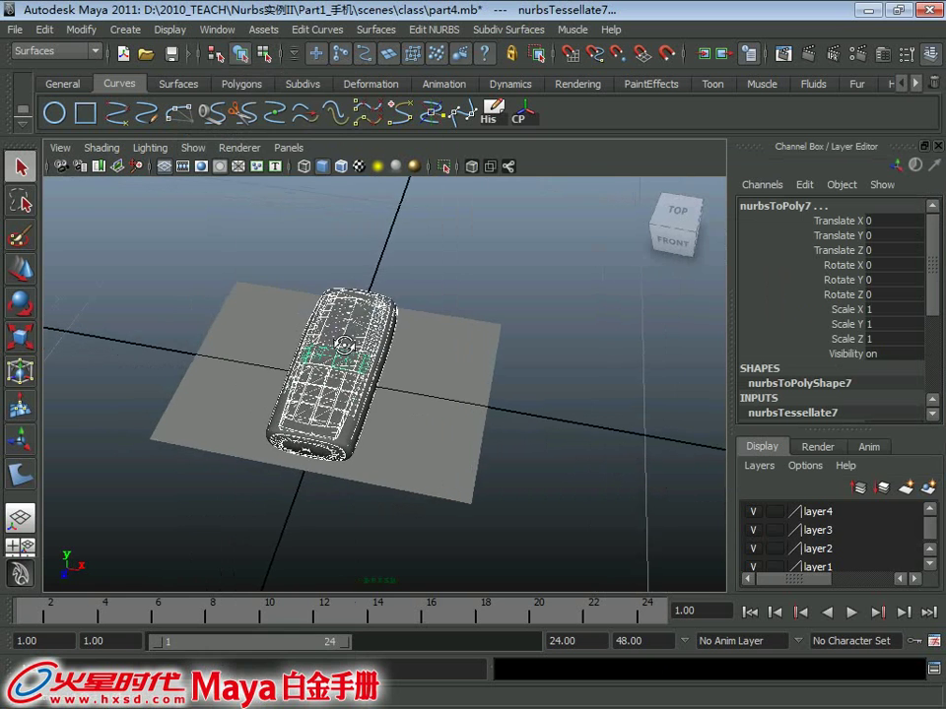
click(193, 147)
click(244, 159)
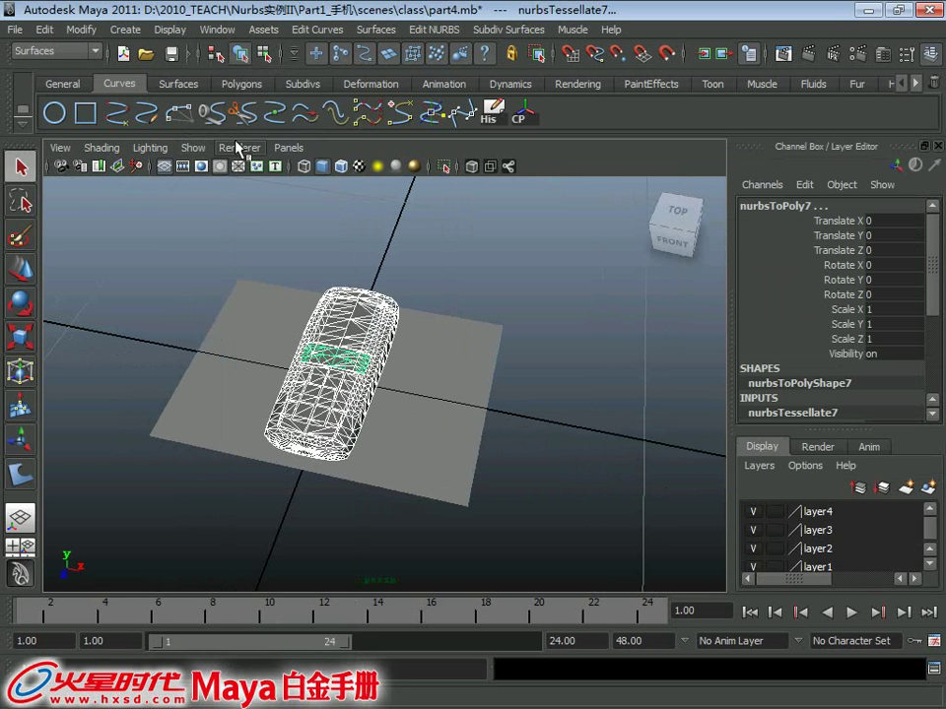
click(193, 148)
click(244, 139)
key(5)
click(313, 287)
mouse_move(295, 296)
alt+mouse_down()
mouse_move(313, 287)
mouse_move(495, 469)
alt+mouse_up()
Move the polygon phone along X, select the keypad mesh, and switch to the Polygons menu set
key(w)
mouse_move(432, 386)
mouse_down()
mouse_move(631, 409)
mouse_move(422, 390)
mouse_move(517, 312)
mouse_move(302, 375)
mouse_up()
click(302, 376)
alt+right_drag(301, 376, 459, 493)
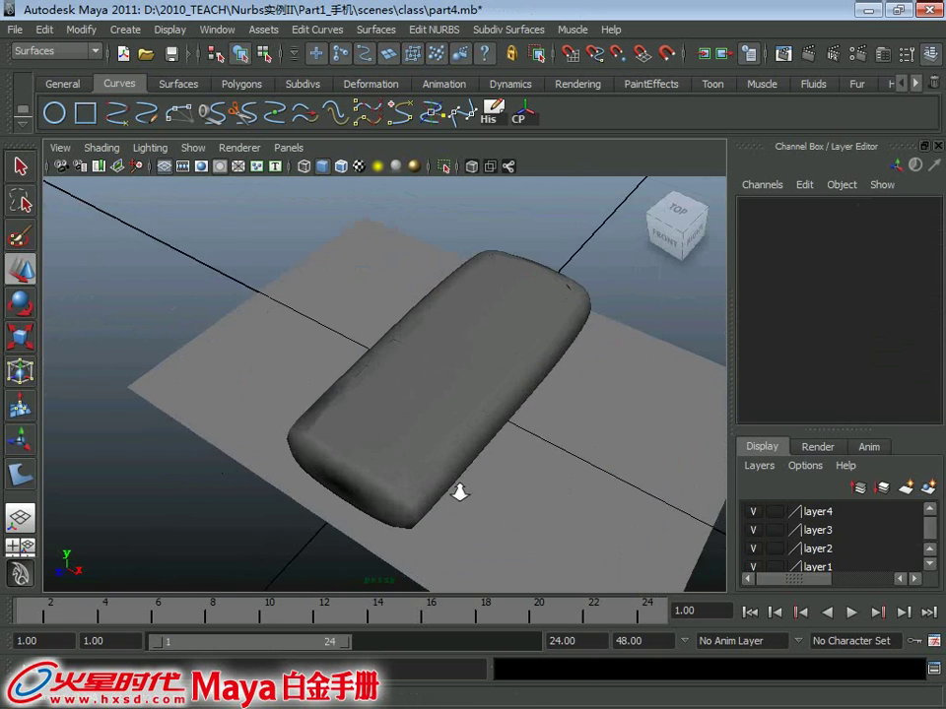
click(390, 437)
scroll(381, 395, up, 2)
scroll(390, 416, up, 3)
scroll(389, 433, up, 3)
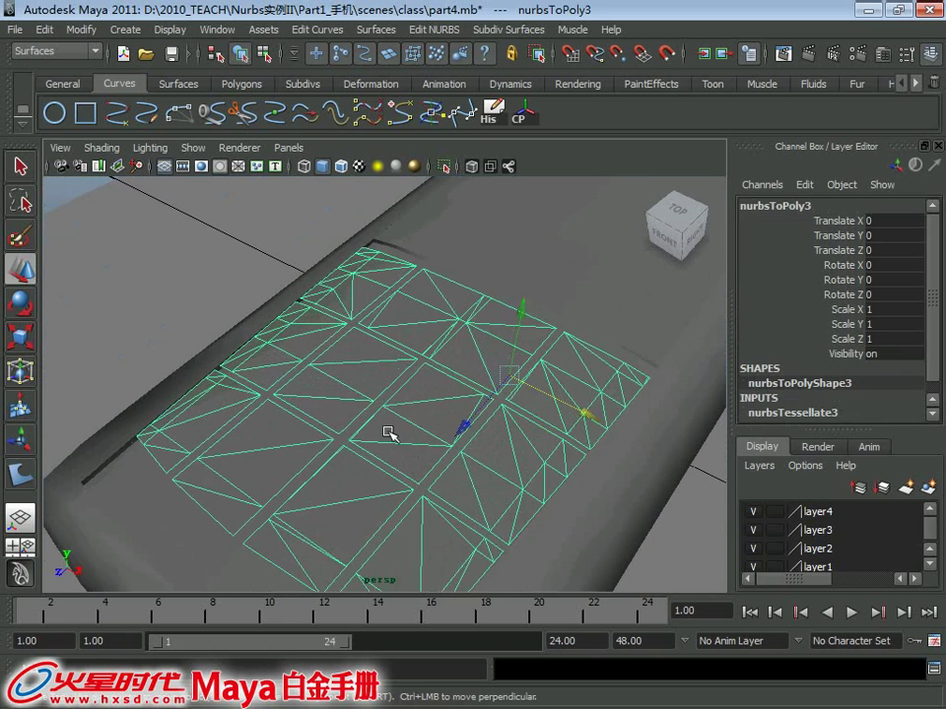
mouse_move(436, 416)
alt+mouse_down()
mouse_move(364, 355)
mouse_move(238, 296)
mouse_move(277, 12)
alt+mouse_up()
scroll(343, 338, down, 3)
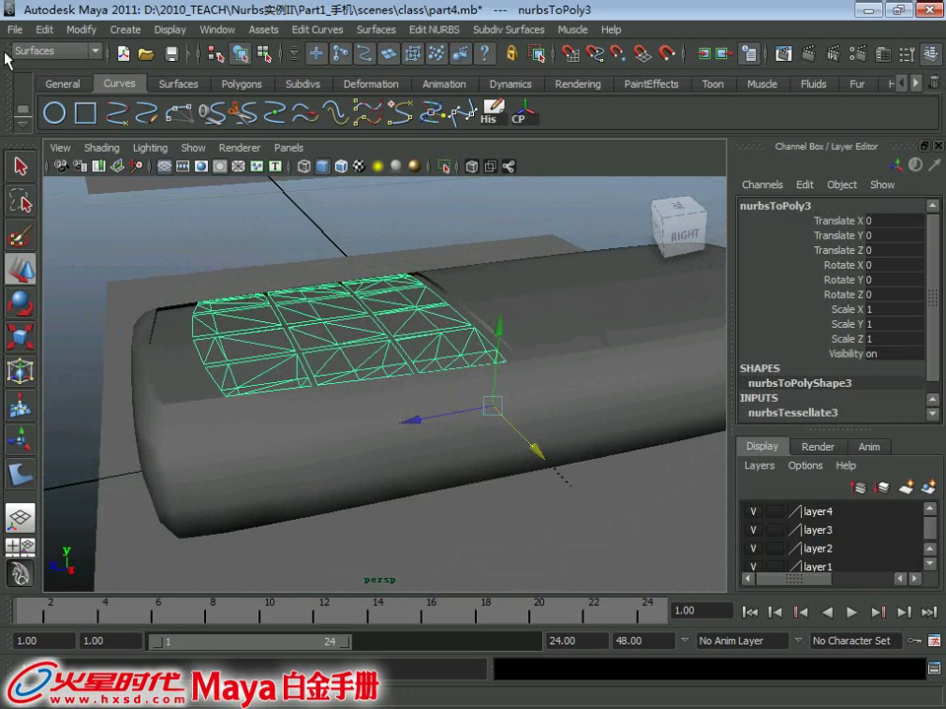
click(44, 50)
click(29, 77)
Extrude the keypad faces, then select the body and screen meshes
click(344, 29)
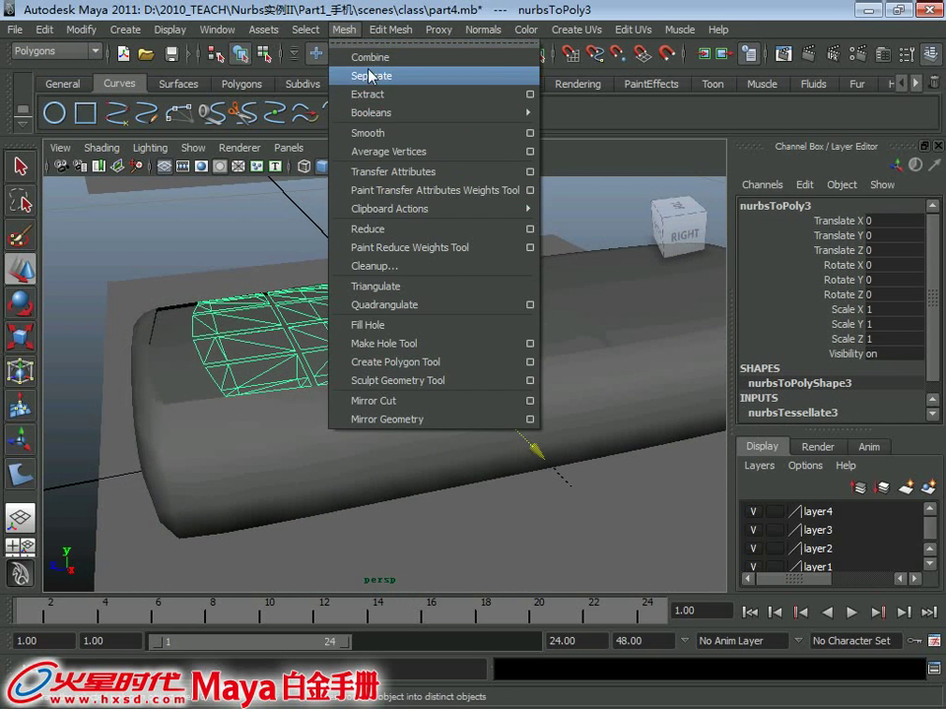
click(394, 75)
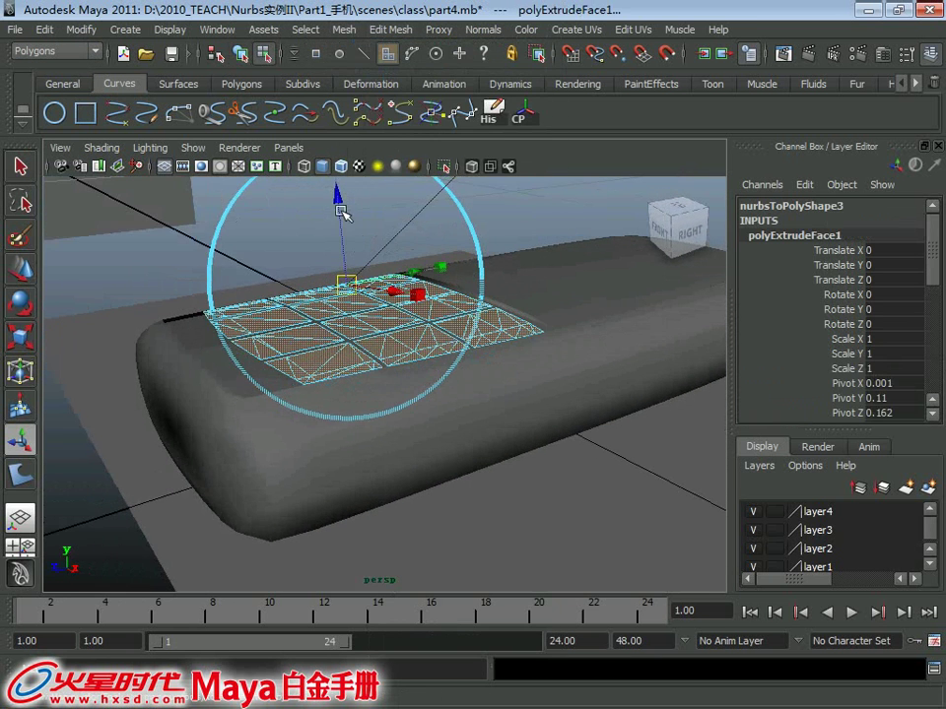
alt+drag(354, 276, 390, 300)
right_drag(371, 280, 394, 266)
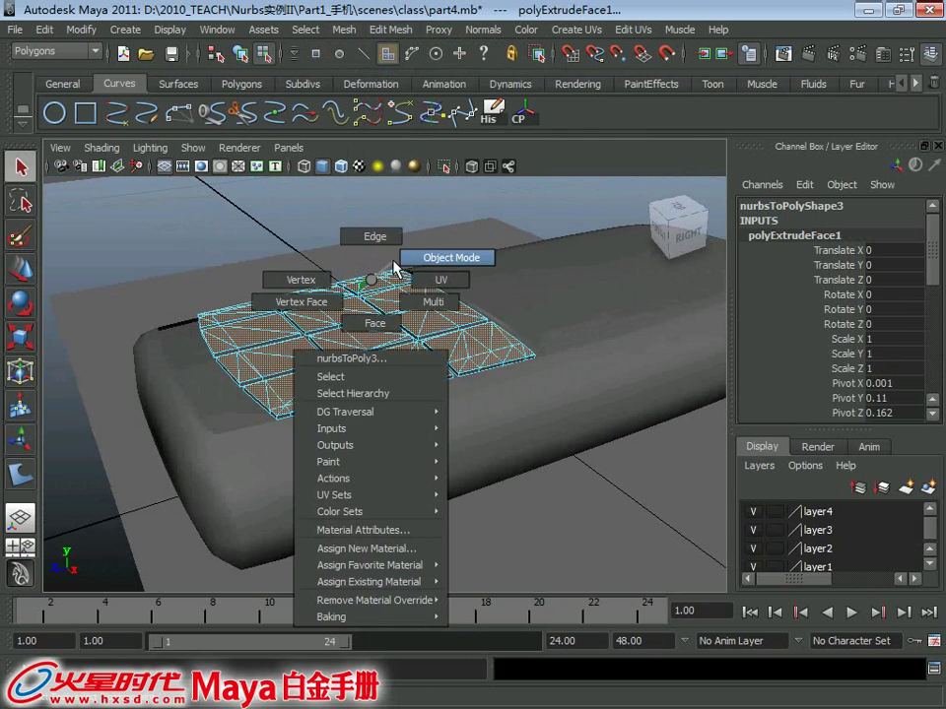
click(382, 203)
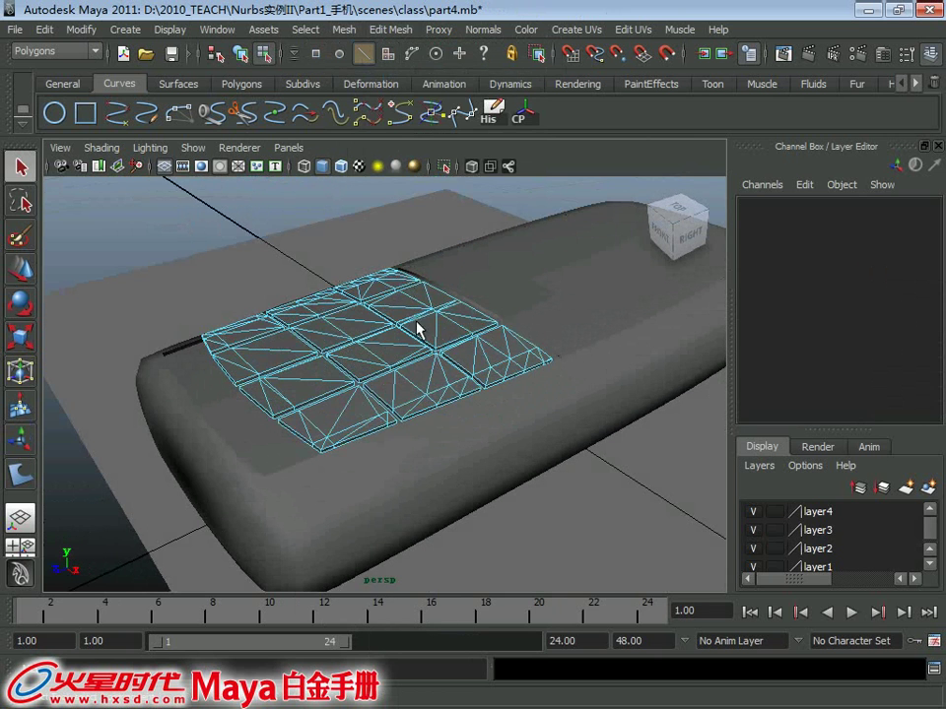
right_drag(398, 311, 451, 312)
click(565, 421)
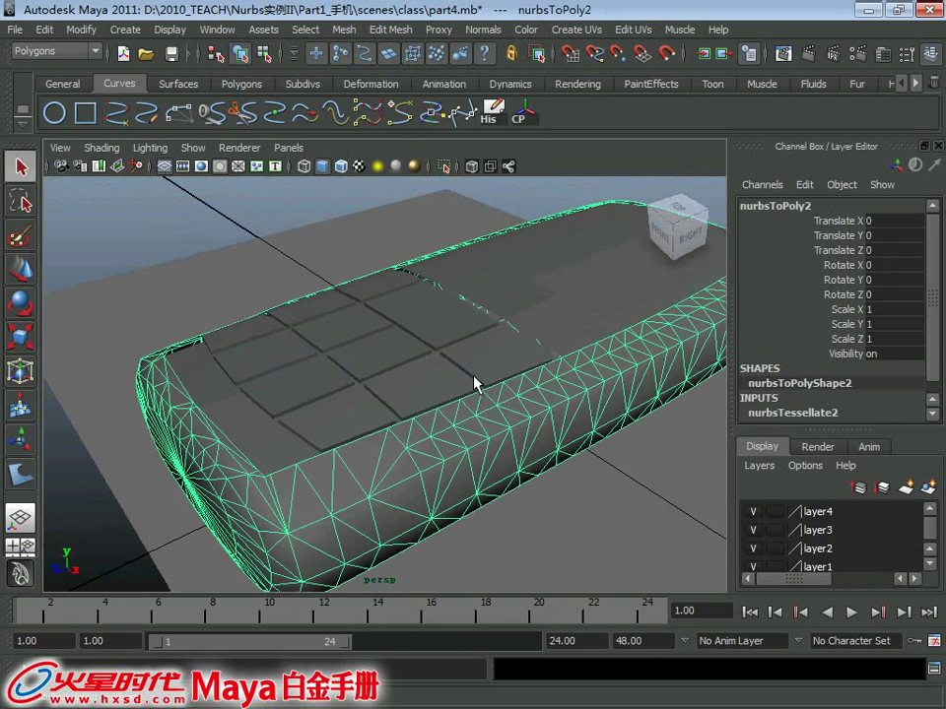
mouse_move(477, 385)
alt+mouse_down()
mouse_move(390, 316)
mouse_move(475, 363)
mouse_move(393, 331)
mouse_move(262, 329)
mouse_move(295, 333)
alt+mouse_up()
click(455, 328)
click(475, 355)
mouse_move(475, 354)
alt+mouse_down()
mouse_move(468, 386)
mouse_move(432, 329)
mouse_move(437, 352)
alt+mouse_up()
Undo three times back to before the keypad extrusion
key(w)
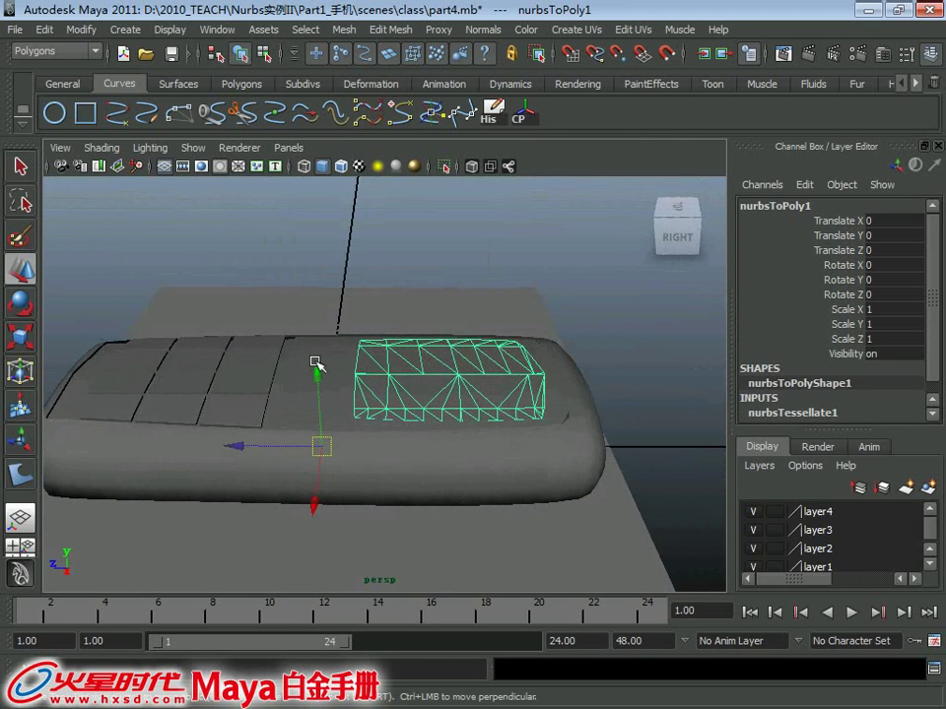
mouse_move(312, 364)
alt+mouse_down()
mouse_move(388, 393)
mouse_move(365, 323)
alt+mouse_up()
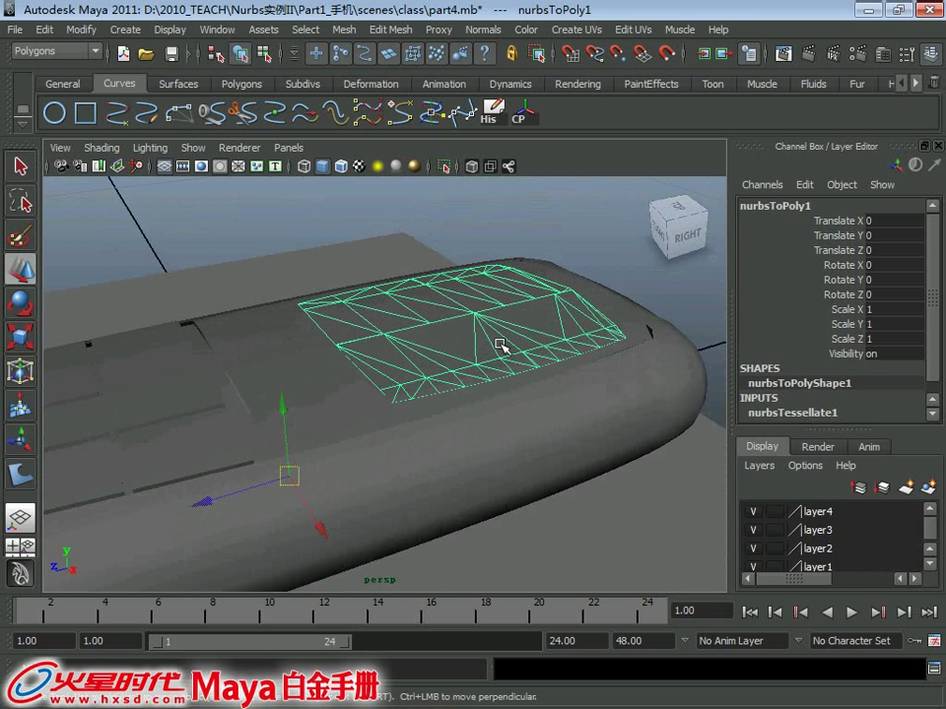
alt+drag(463, 323, 506, 309)
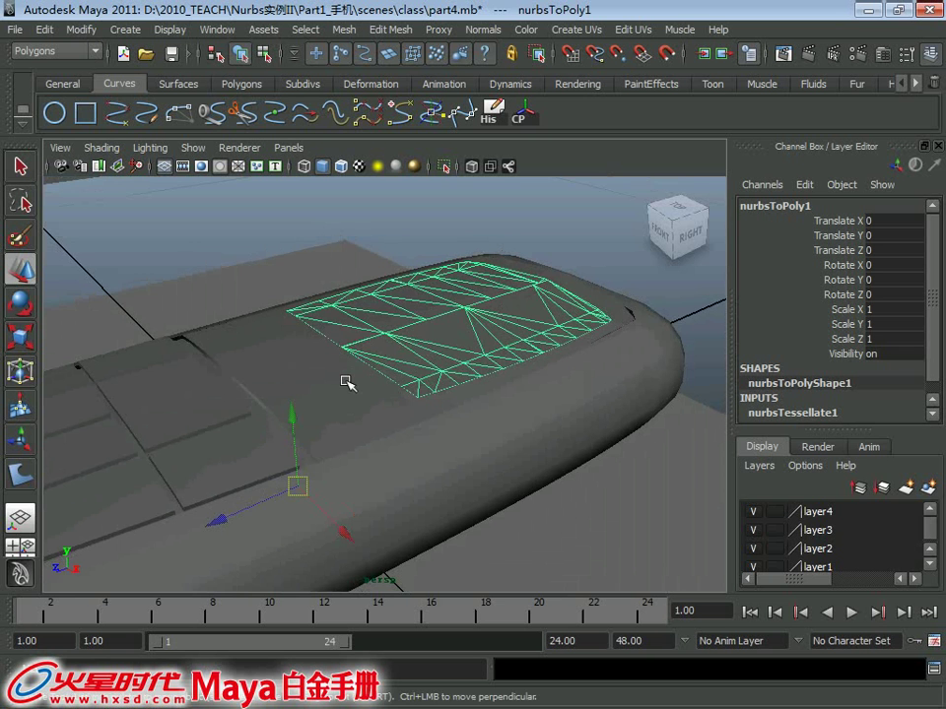
mouse_move(347, 401)
alt+right_down()
mouse_move(334, 387)
mouse_move(345, 380)
mouse_move(294, 374)
alt+right_up()
click(308, 452)
key(g)
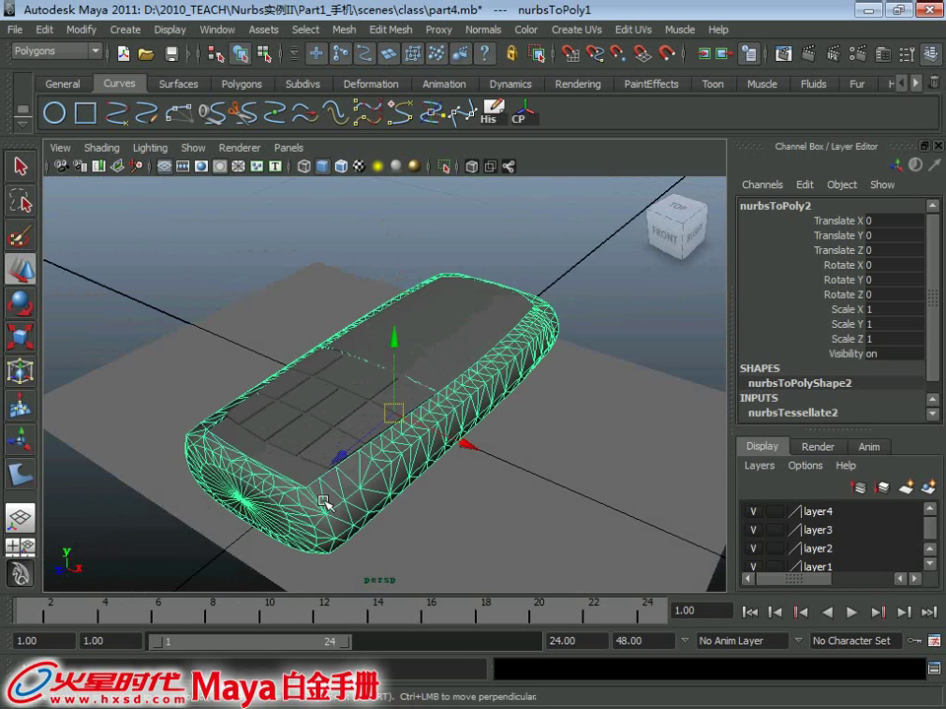
mouse_move(390, 482)
alt+mouse_down()
mouse_move(305, 506)
mouse_move(316, 528)
alt+mouse_up()
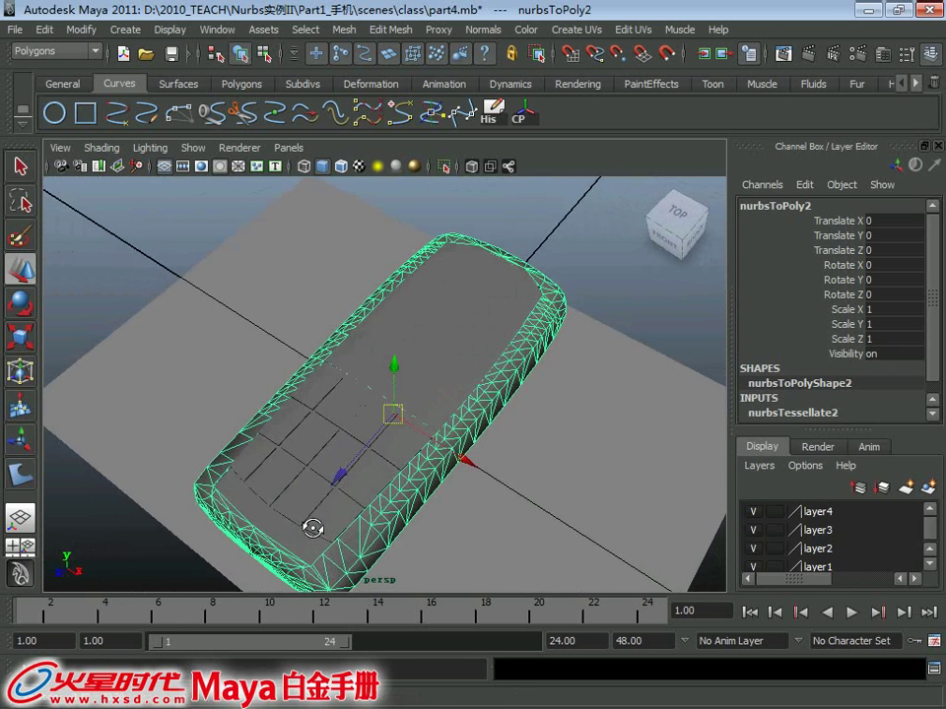
key(ctrl+z)
key(ctrl+z)
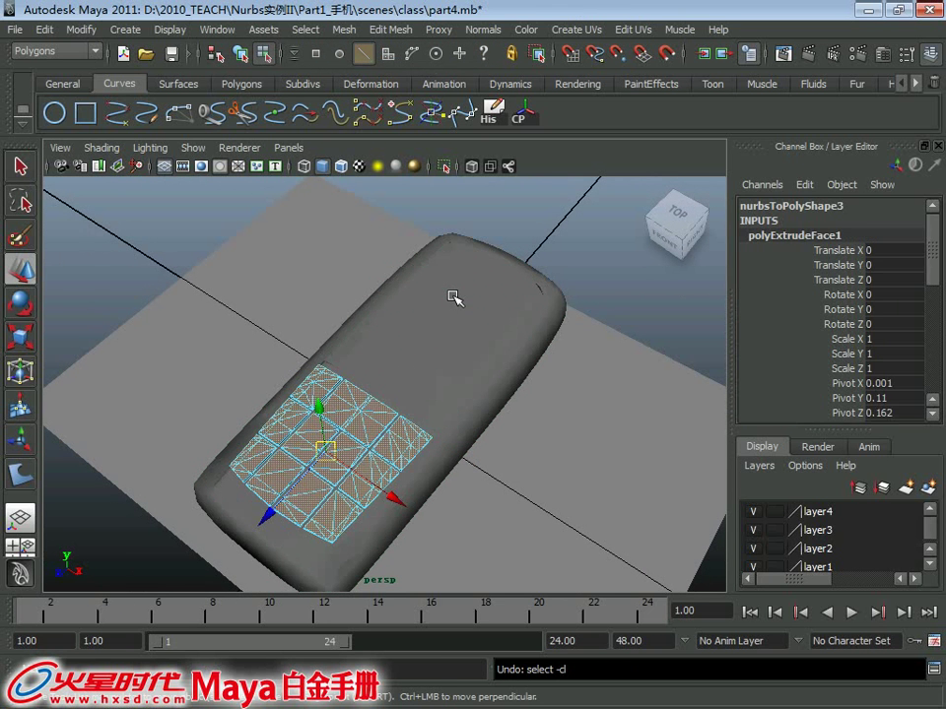
key(ctrl+z)
key(ctrl+z)
key(ctrl+z)
key(ctrl+z)
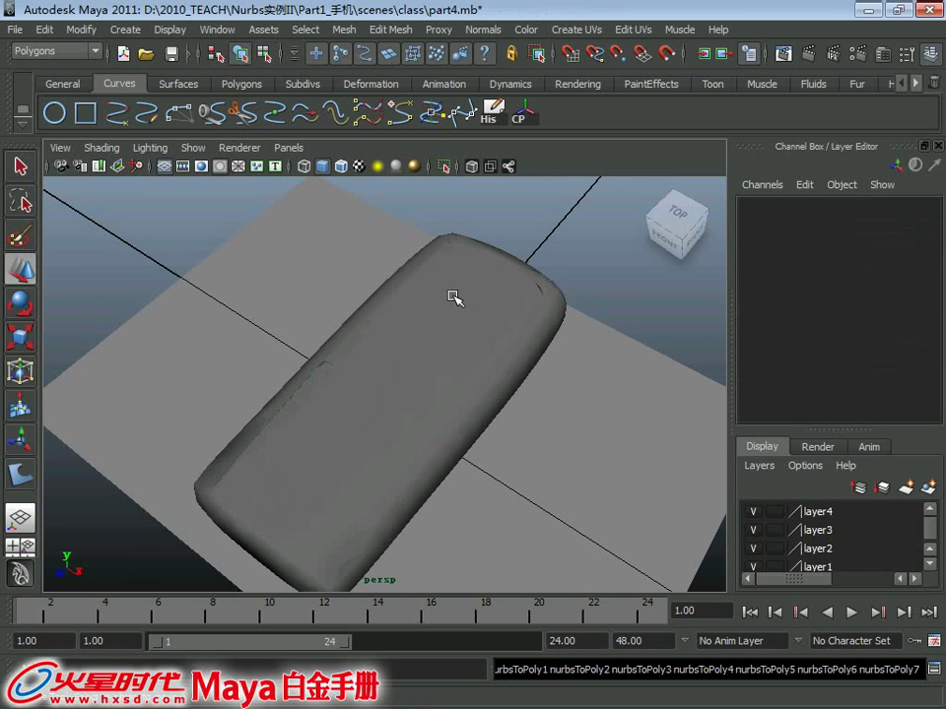
key(ctrl+z)
Delete the polygon phone and turn NURBS surface display back on
drag(268, 334, 538, 572)
key(Delete)
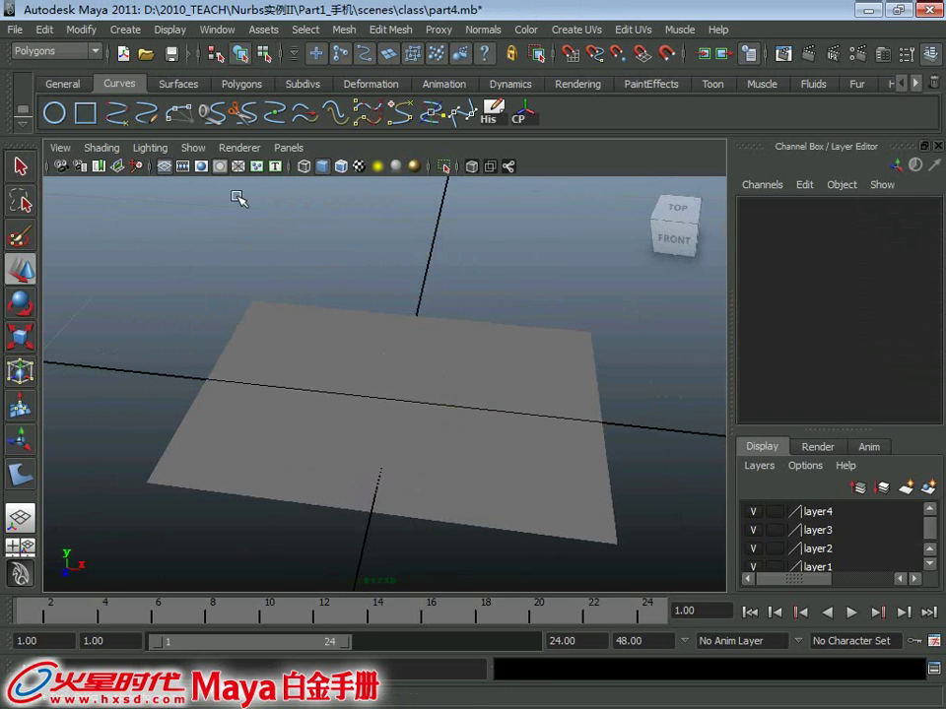
click(193, 148)
click(247, 159)
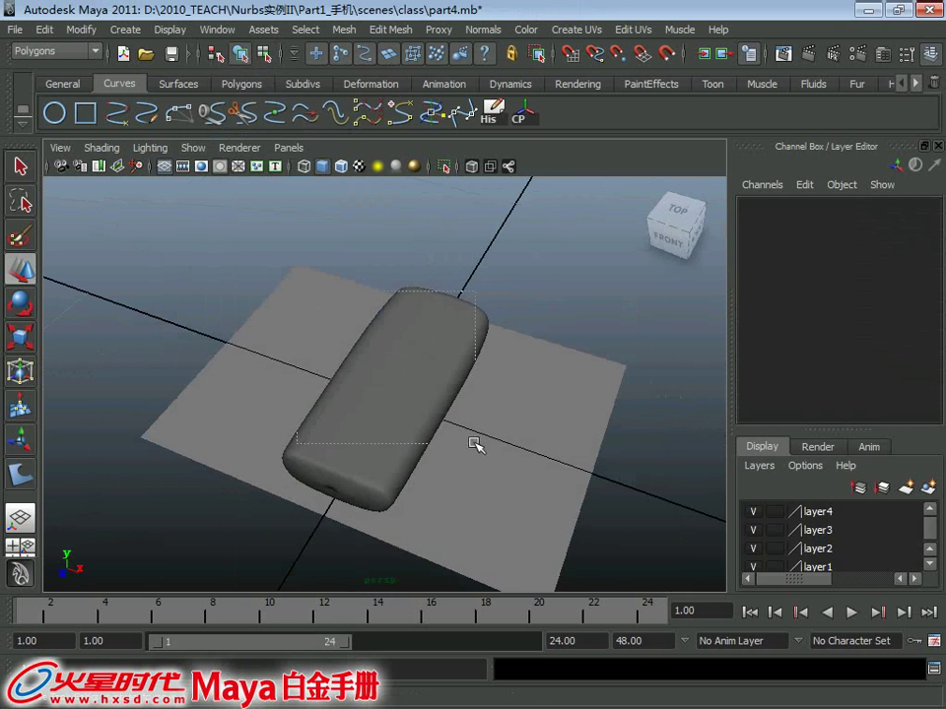
Tessellate the NURBS phone into quads by Count 1000, then drag the new mesh along X
click(463, 433)
click(83, 30)
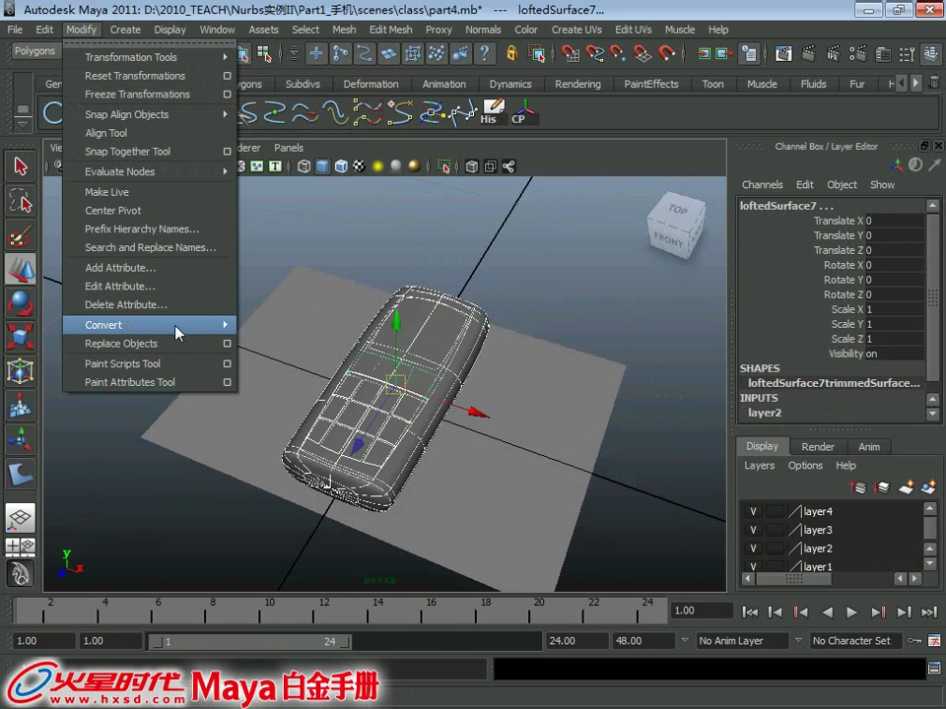
mouse_move(148, 325)
click(438, 336)
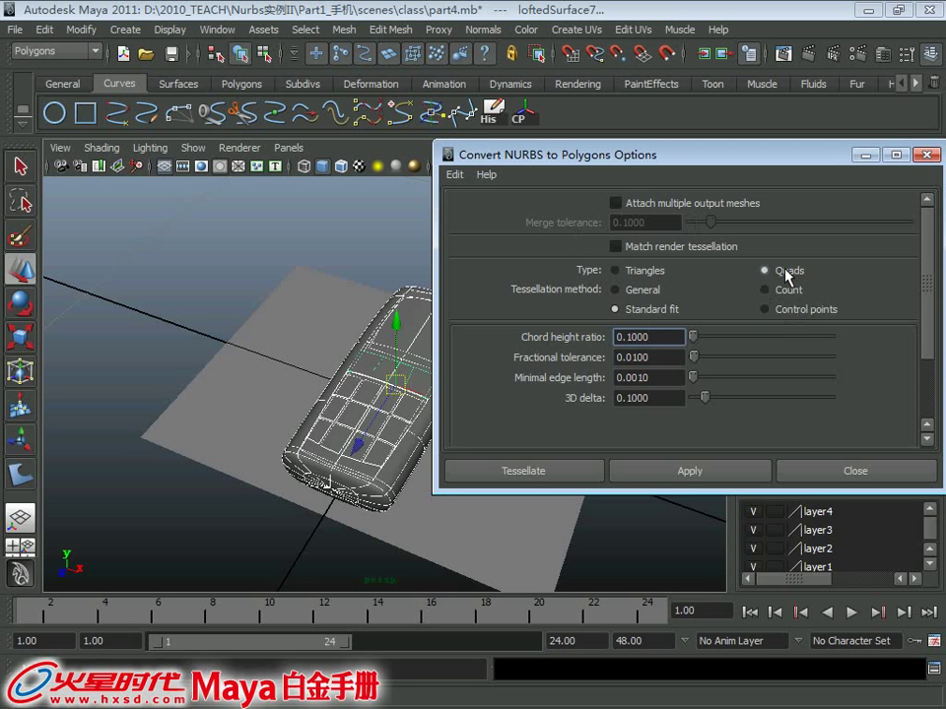
alt+middle_drag(76, 370, 158, 375)
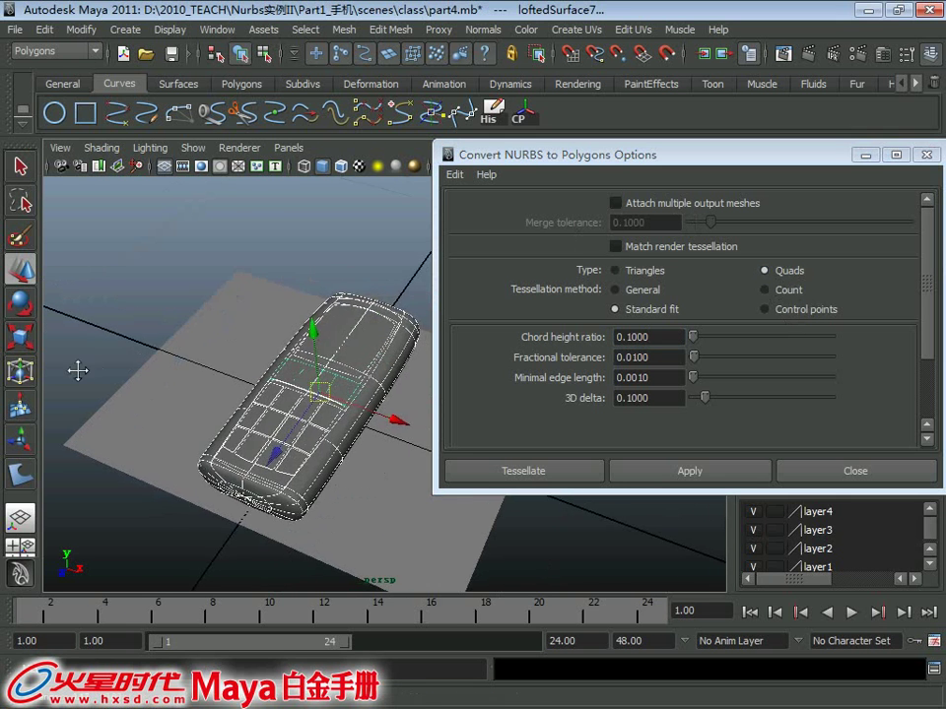
click(765, 289)
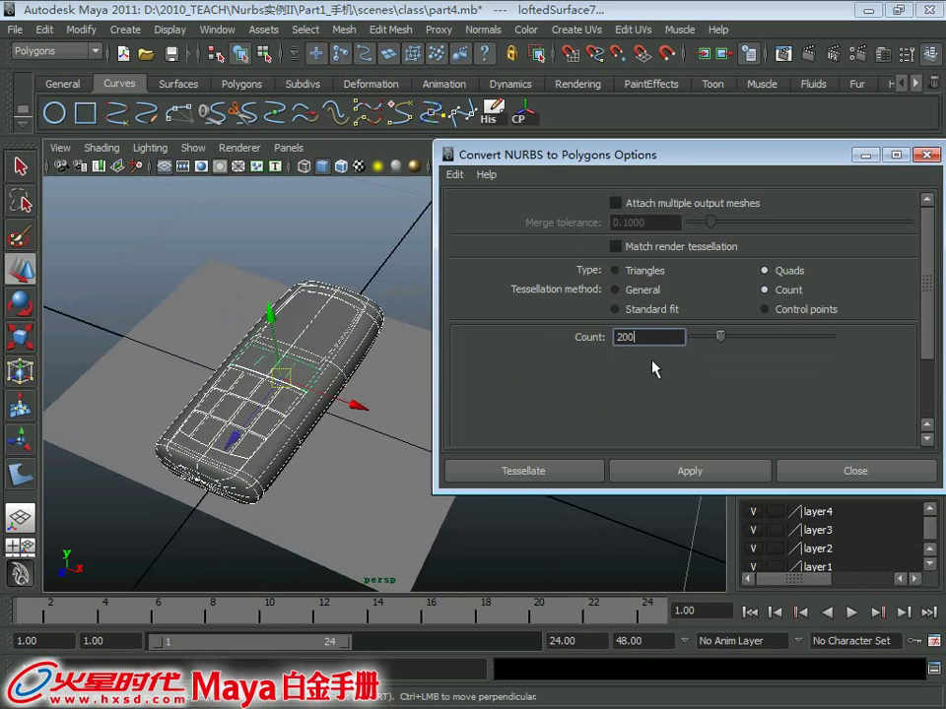
drag(660, 337, 430, 339)
text(10)
click(581, 471)
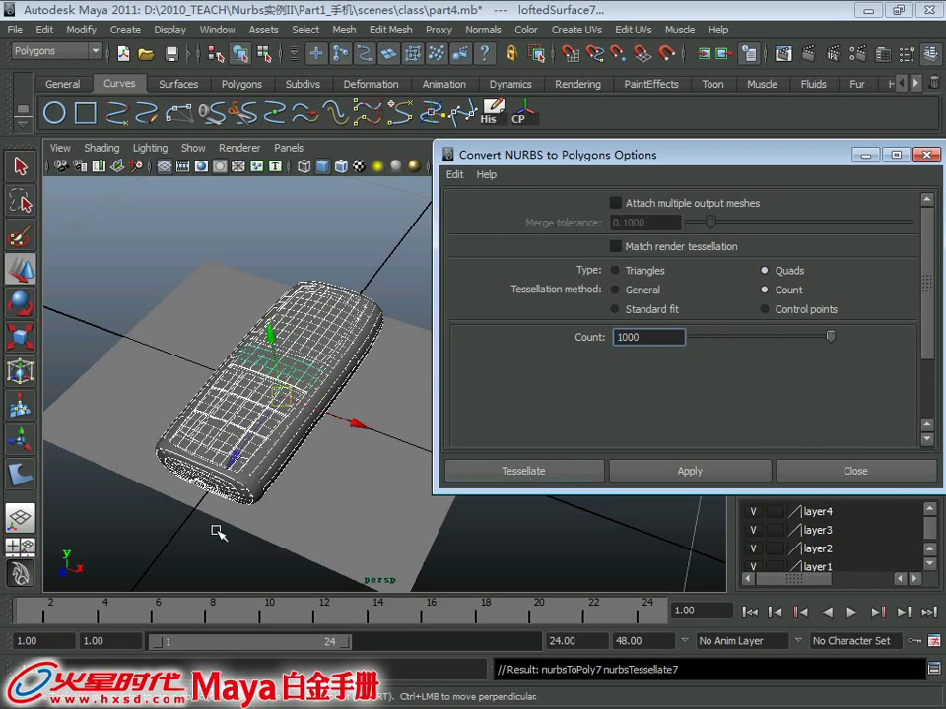
drag(363, 421, 631, 347)
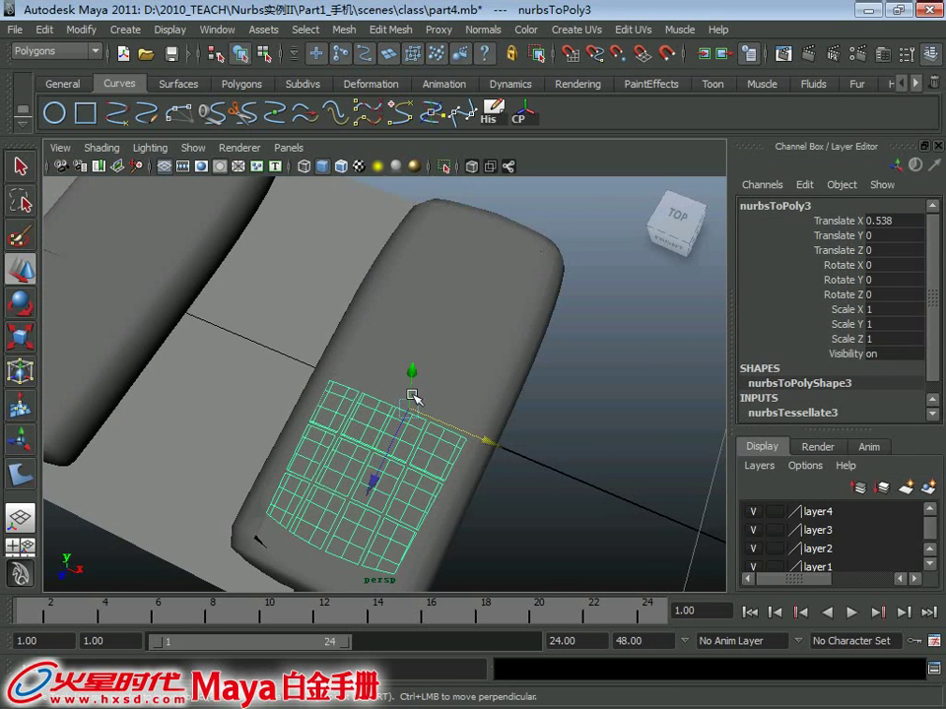
Select the leftover nurbsToPoly3 grid patch over the right phone's keypad and delete it
mouse_move(376, 371)
alt+mouse_down()
mouse_move(481, 416)
mouse_move(370, 423)
alt+mouse_up()
click(300, 436)
mouse_move(300, 436)
alt+mouse_down()
mouse_move(511, 451)
mouse_move(538, 439)
alt+mouse_up()
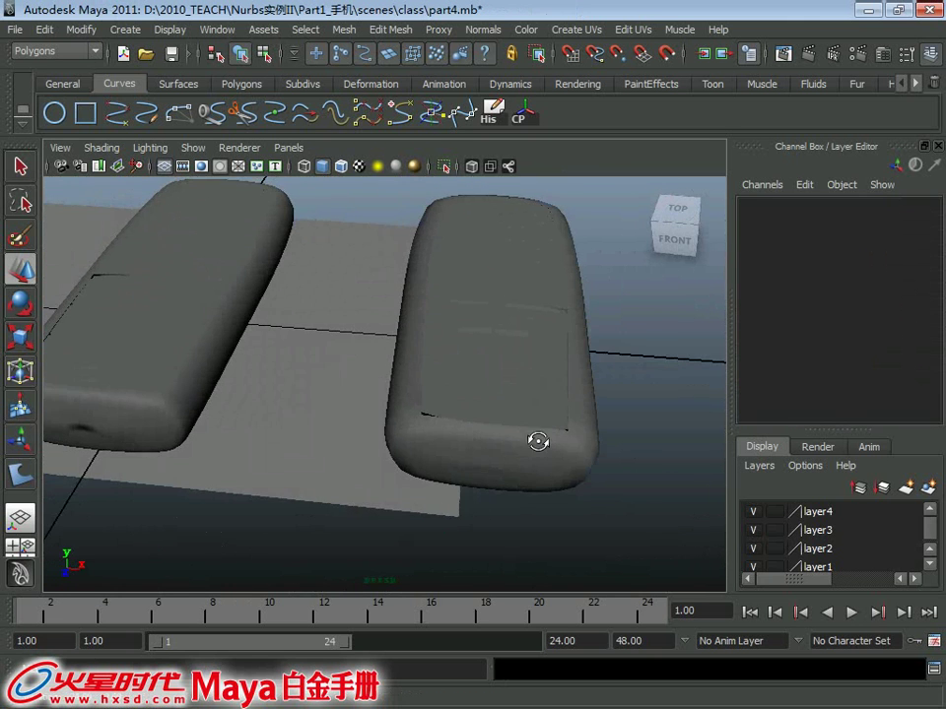
click(211, 358)
mouse_move(211, 359)
alt+mouse_down()
mouse_move(416, 432)
mouse_move(358, 427)
mouse_move(309, 402)
alt+mouse_up()
click(443, 412)
alt+middle_drag(309, 401, 321, 412)
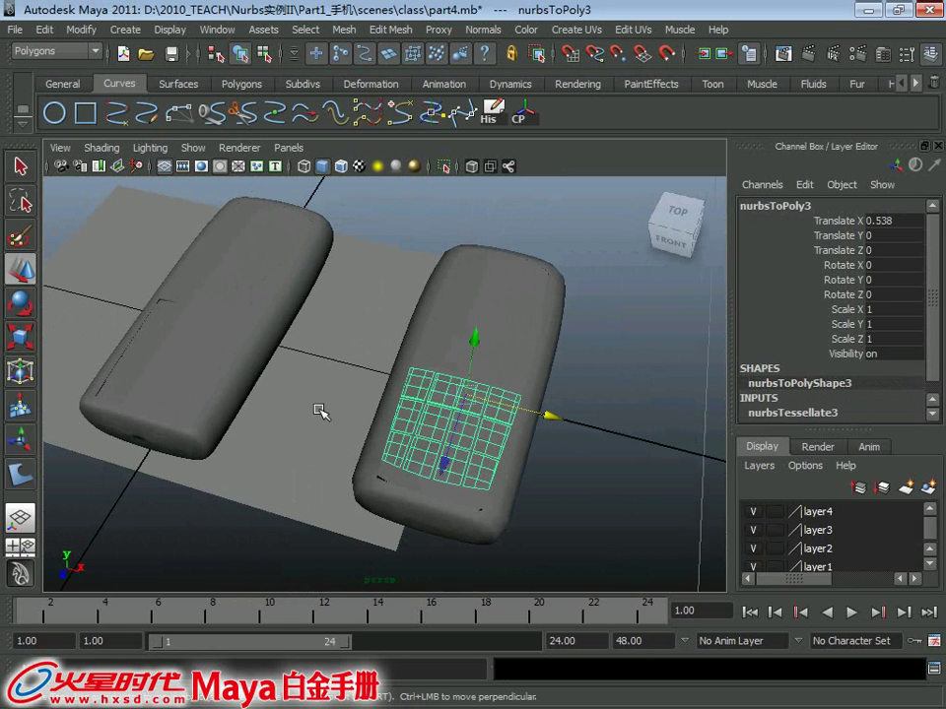
key(q)
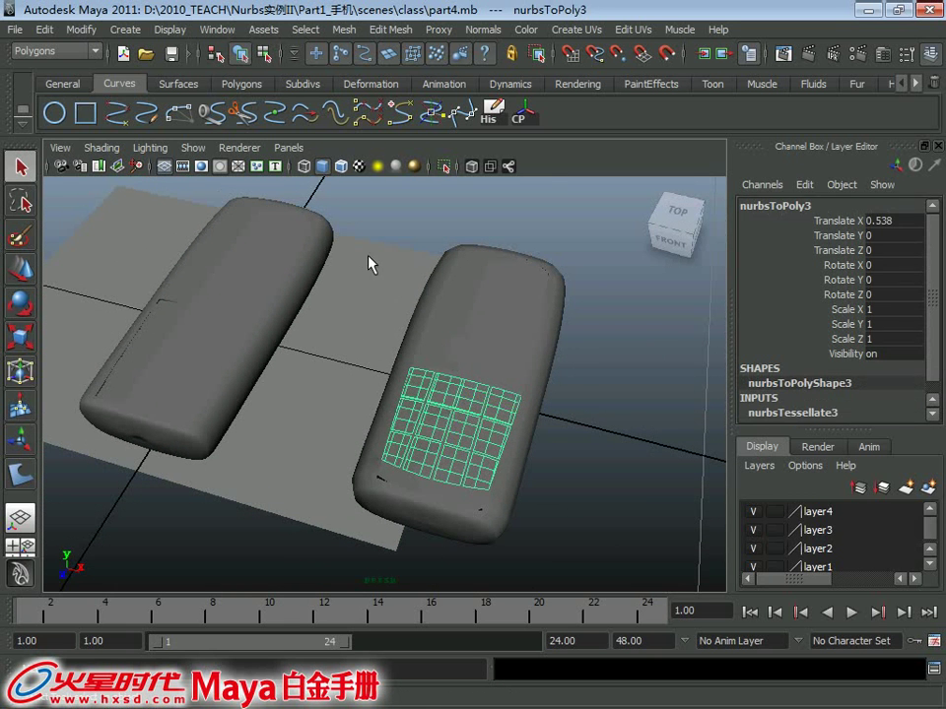
key(Delete)
Inspect the left phone's keypad, screen area and outer body surfaces, then recentre both phones
alt+drag(389, 289, 363, 262)
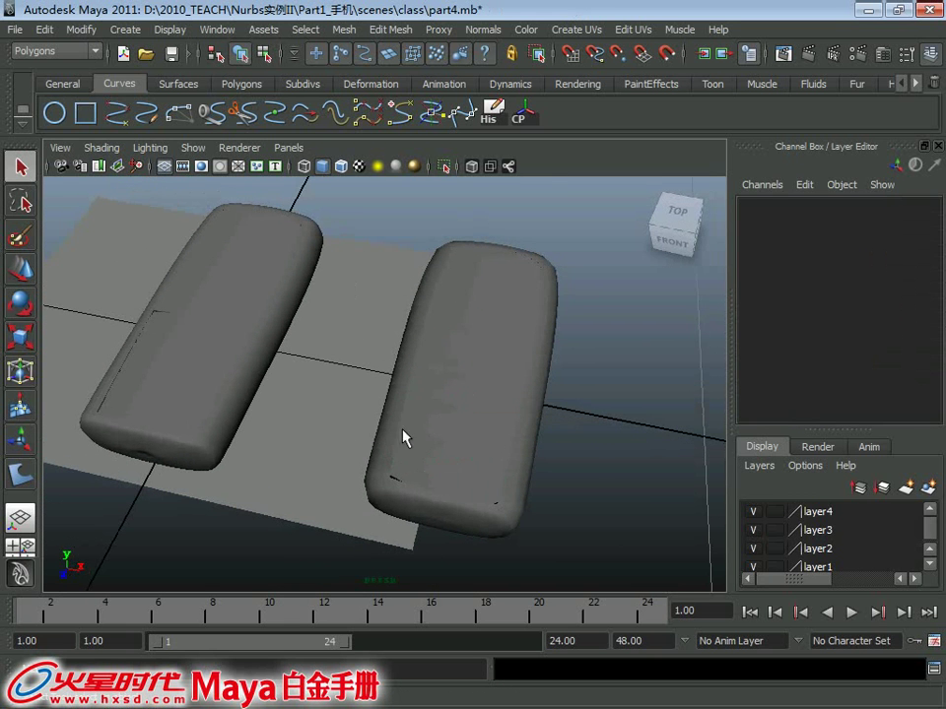
alt+middle_drag(249, 370, 304, 380)
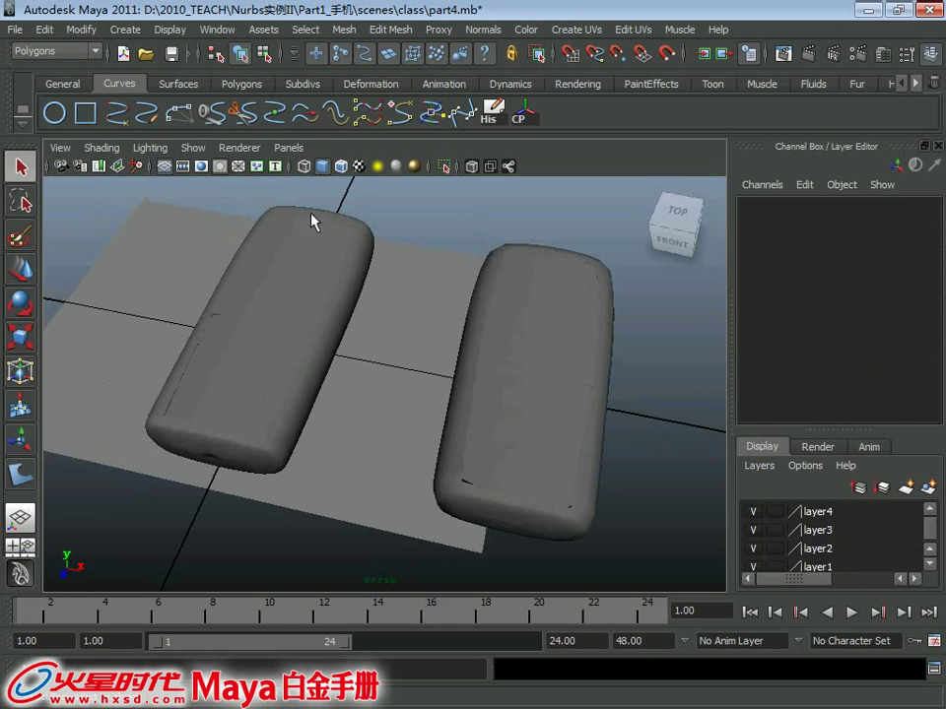
click(273, 407)
mouse_move(272, 406)
alt+mouse_down()
mouse_move(281, 295)
mouse_move(258, 292)
alt+mouse_up()
click(268, 280)
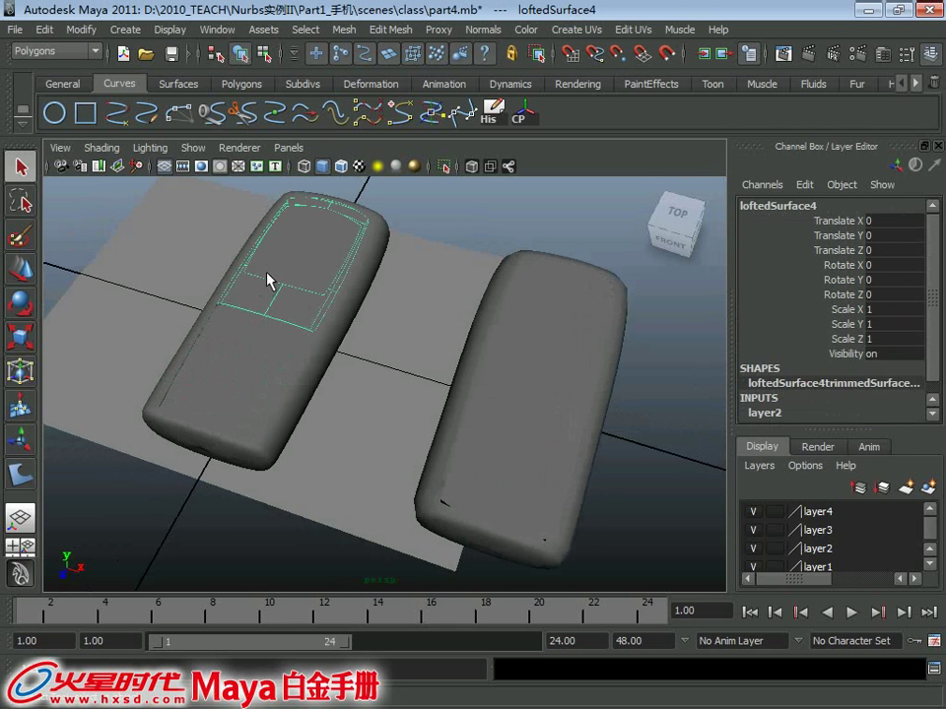
click(201, 416)
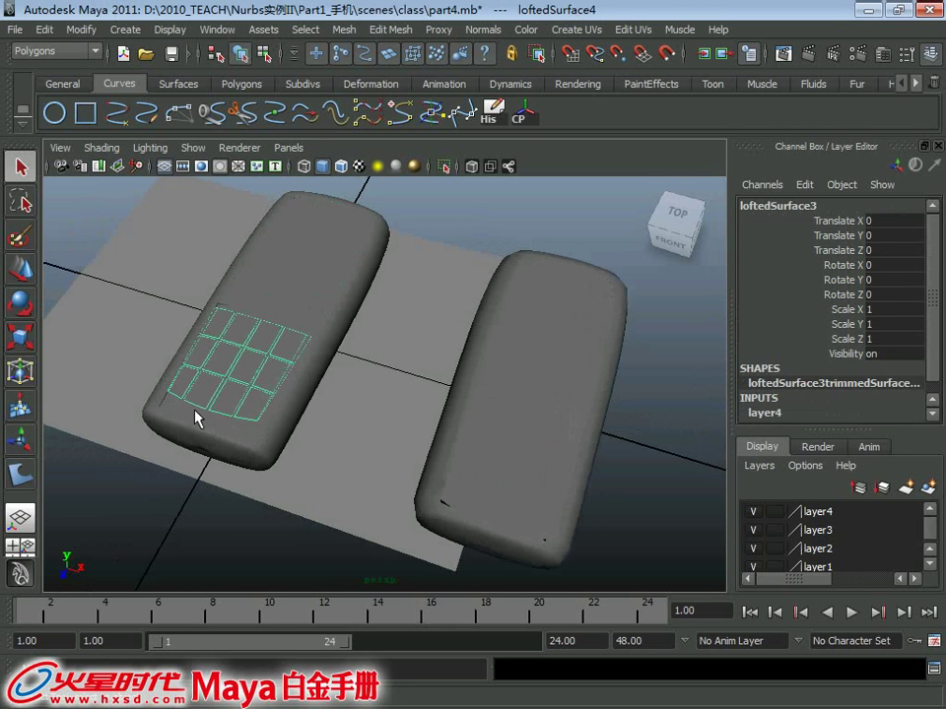
click(225, 435)
alt+drag(240, 430, 264, 352)
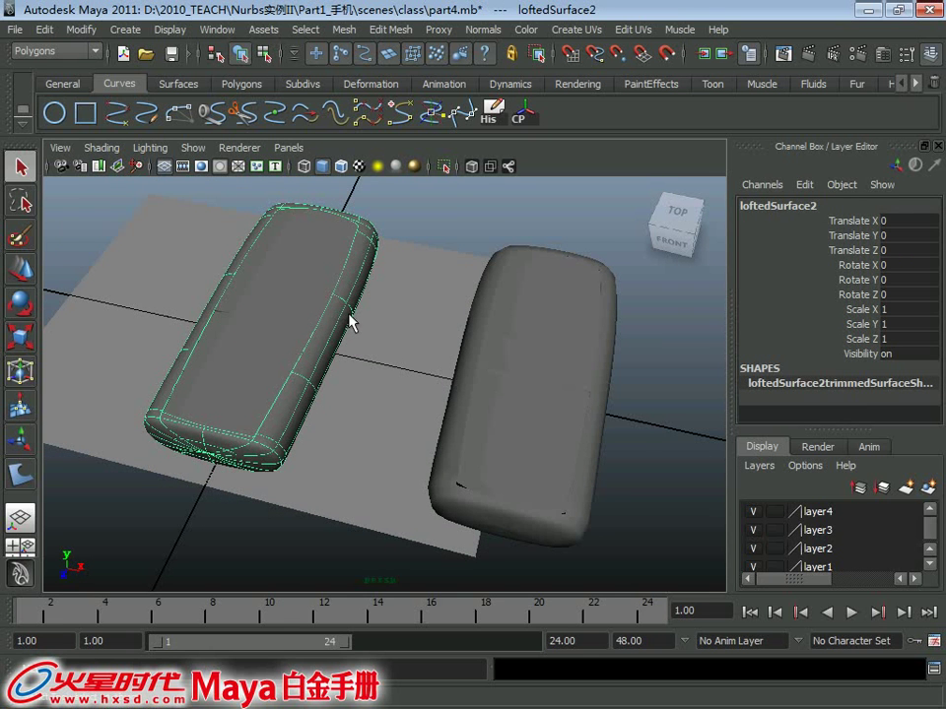
alt+middle_drag(322, 359, 359, 375)
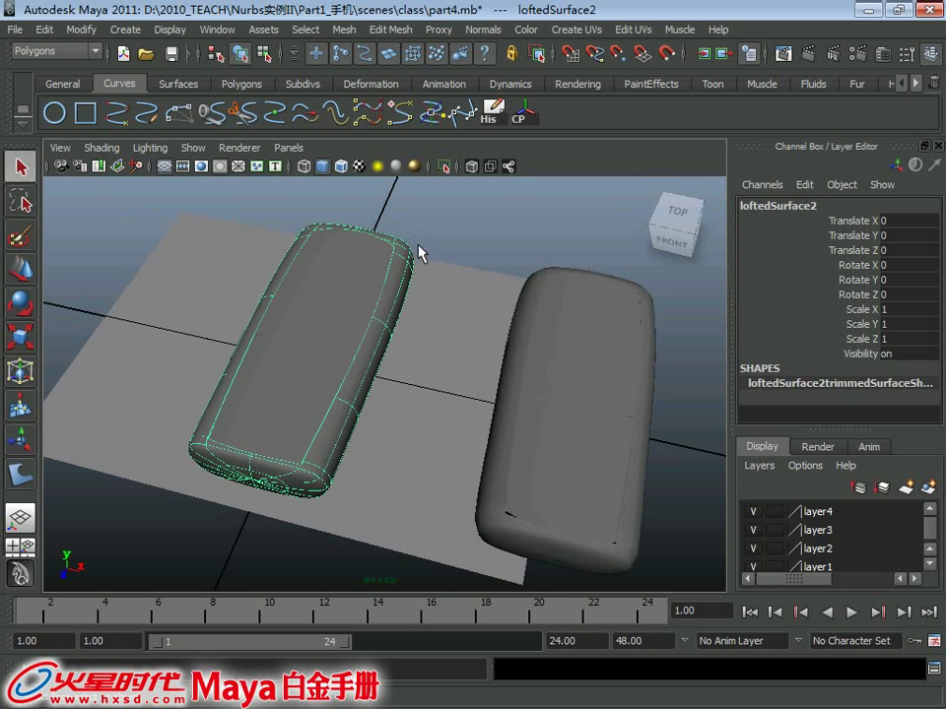
Go up to the scenes folder in the Open dialog and load Final.mb, answering the save prompt
click(148, 55)
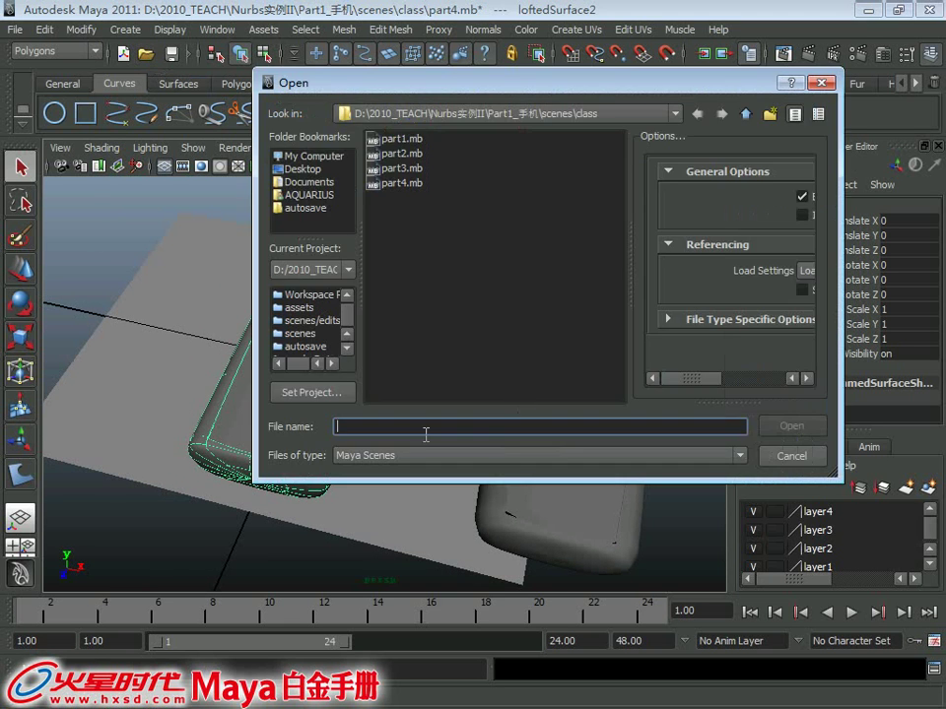
drag(476, 92, 549, 96)
click(818, 118)
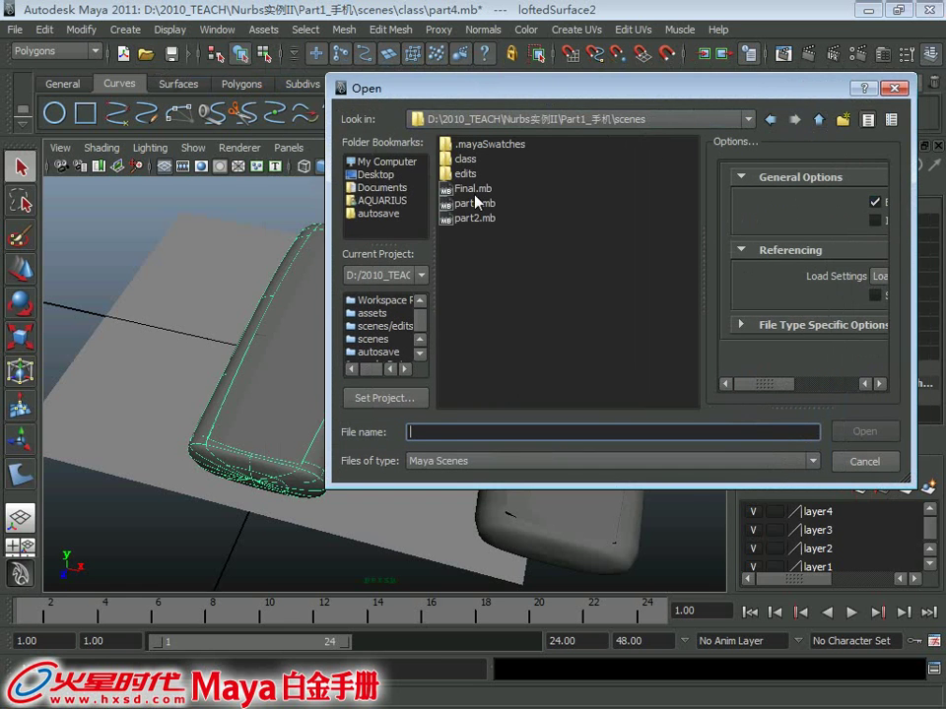
double_click(473, 189)
click(476, 372)
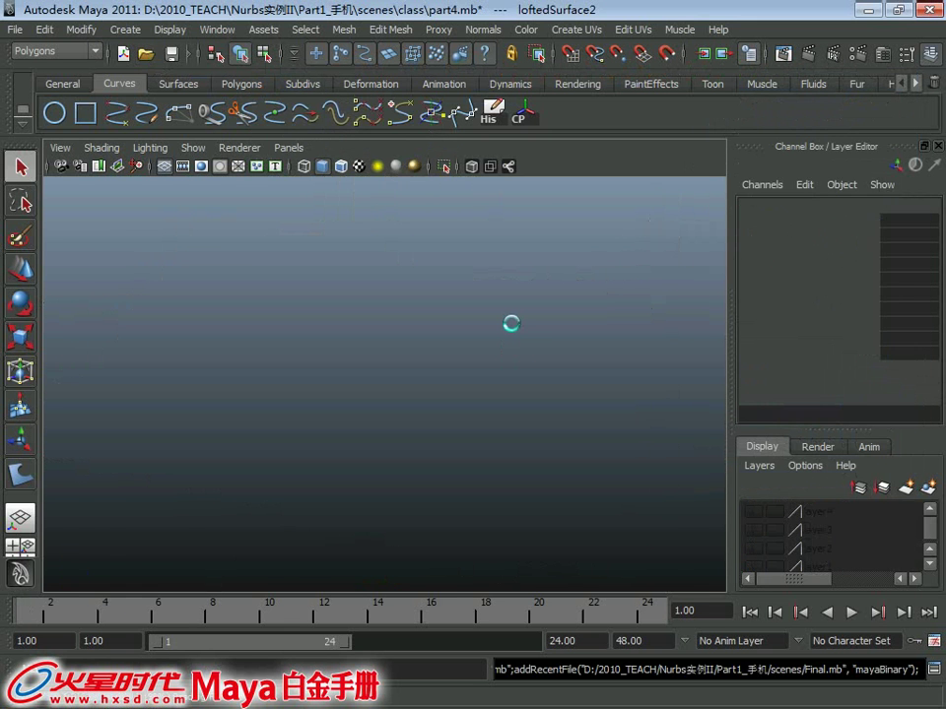
Zoom around the finished phone, checking a keypad key and browsing the creation commands without creating anything
scroll(423, 376, up, 3)
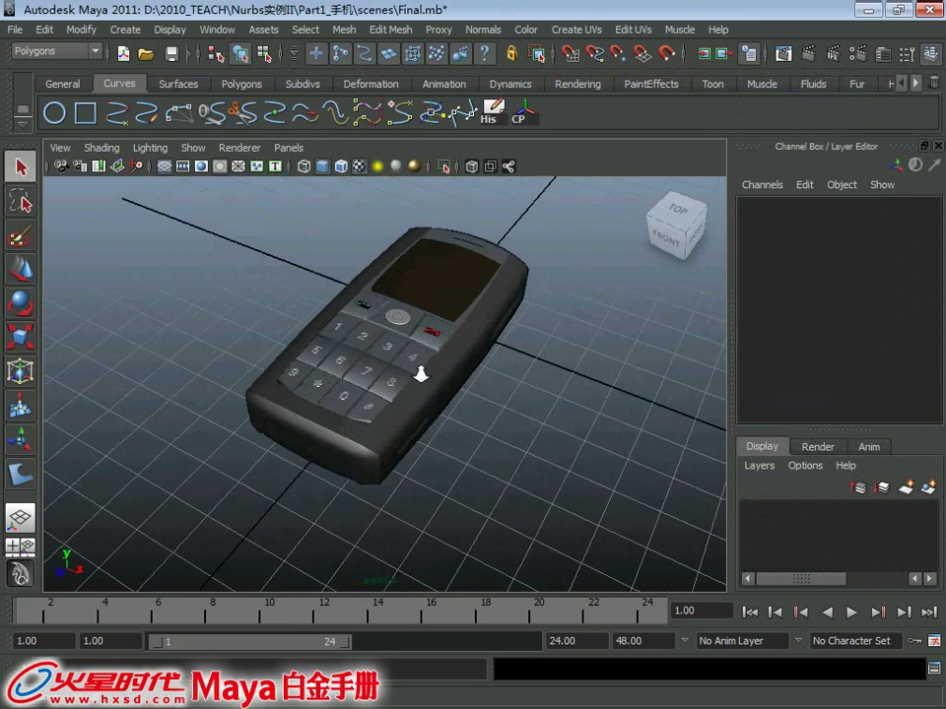
scroll(408, 408, up, 2)
click(404, 404)
click(490, 376)
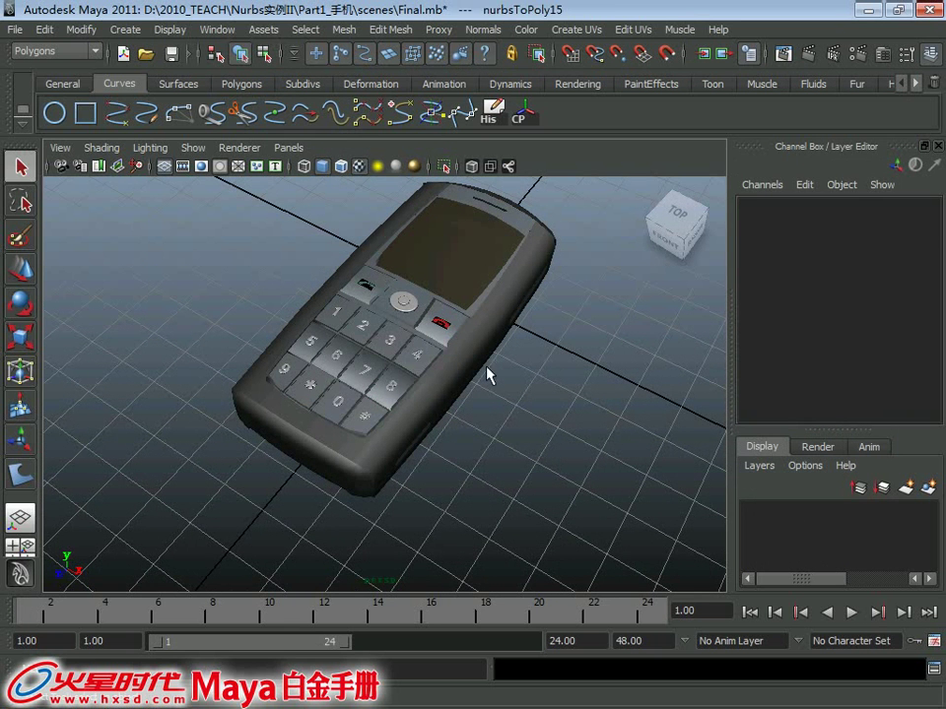
click(123, 28)
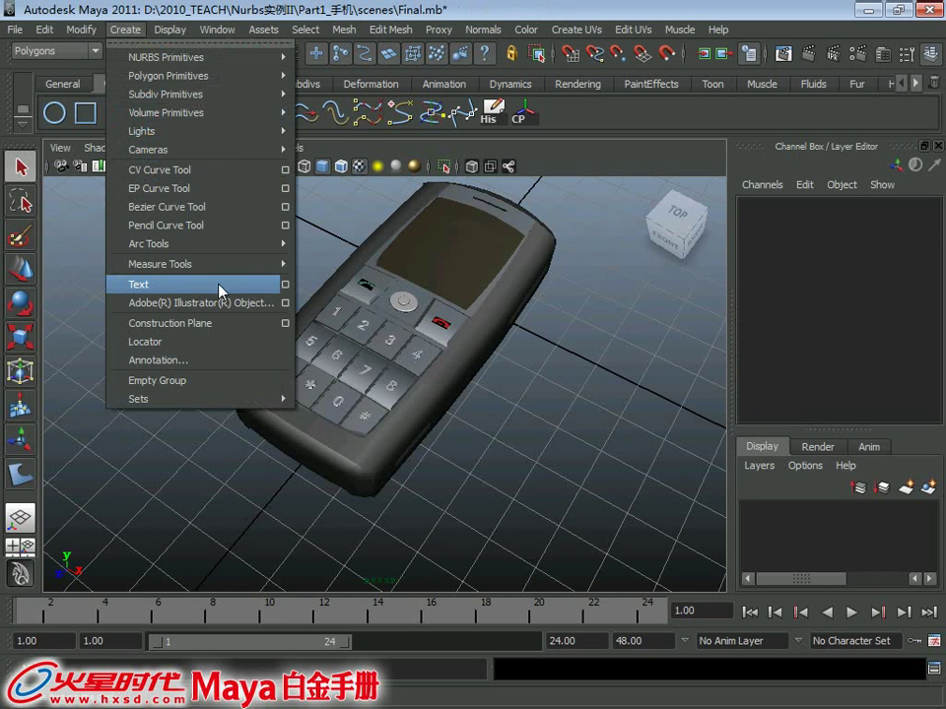
click(505, 423)
scroll(422, 380, up, 2)
scroll(416, 381, up, 2)
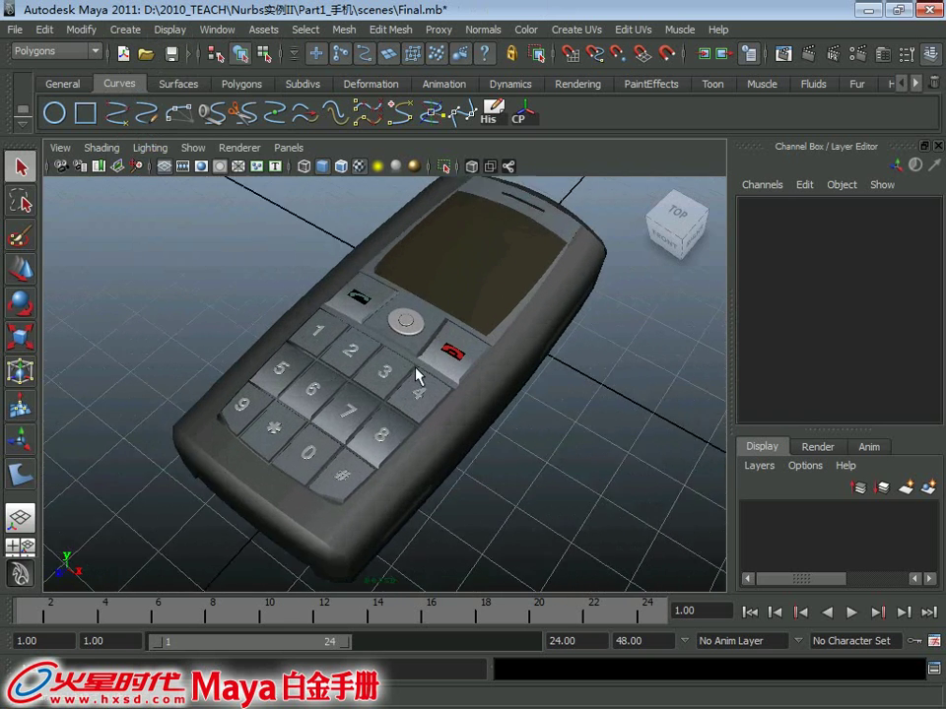
scroll(409, 382, up, 1)
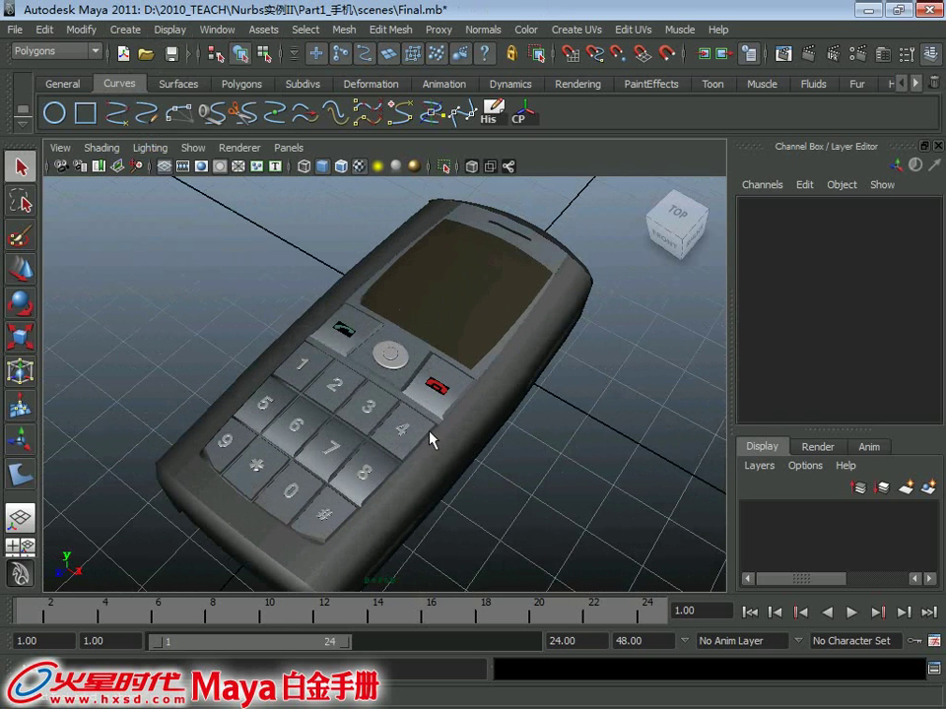
scroll(433, 424, down, 2)
scroll(423, 399, down, 1)
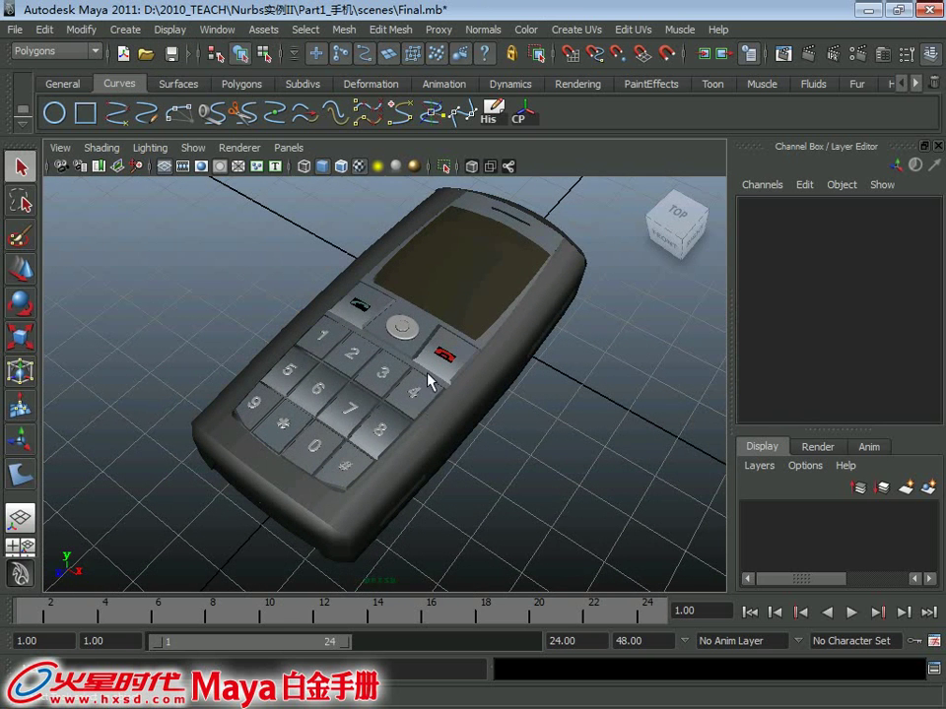